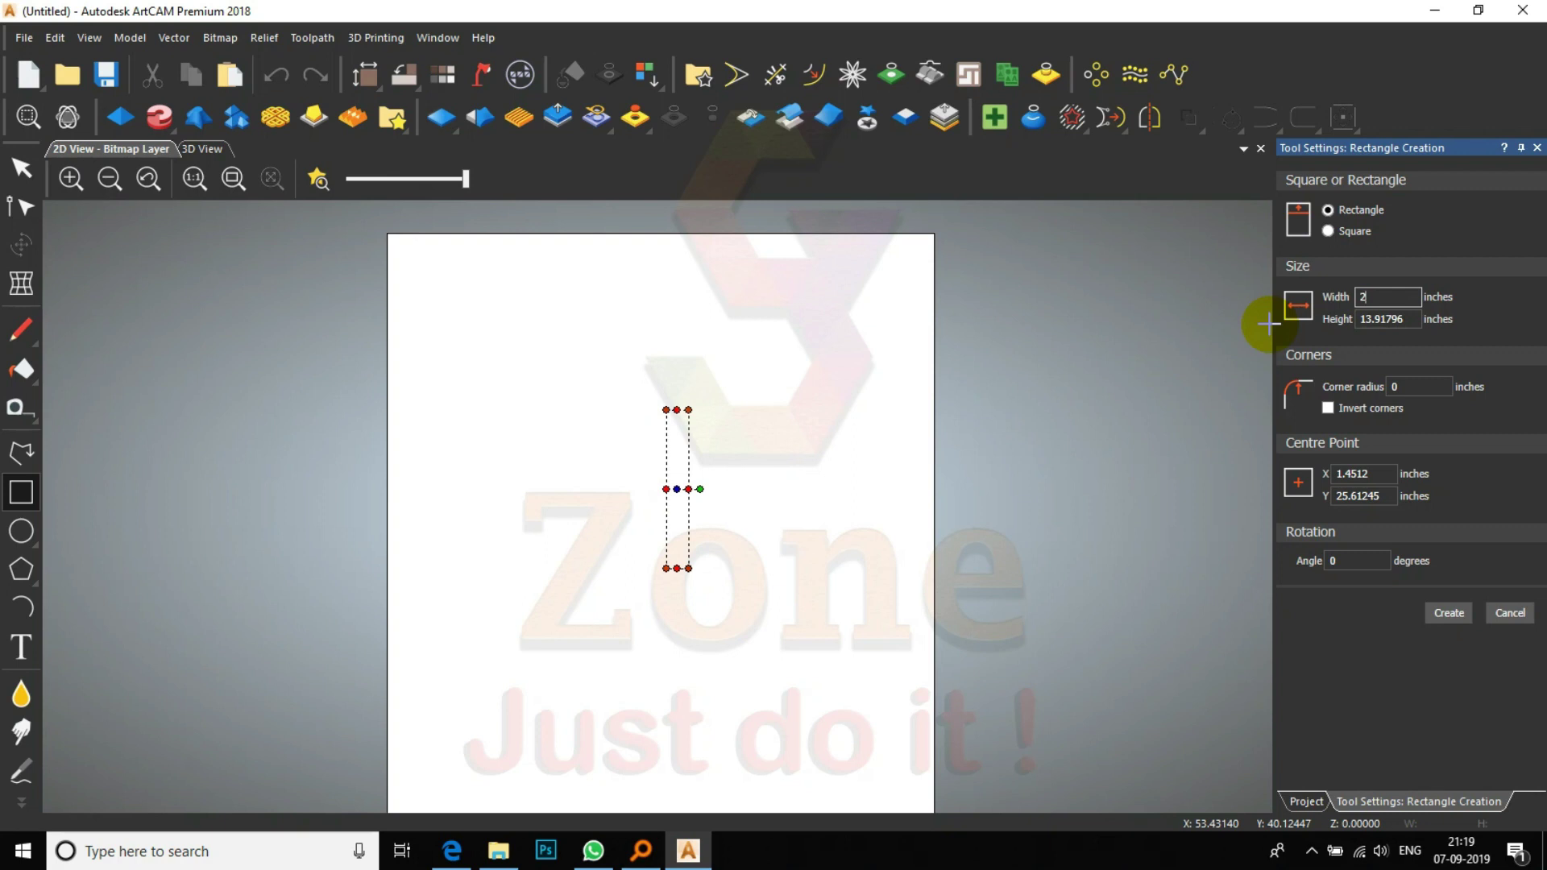
- Set the rectangle's height to 4 inches and its width to 1 inch
{"action": "key", "text": "Tab"}
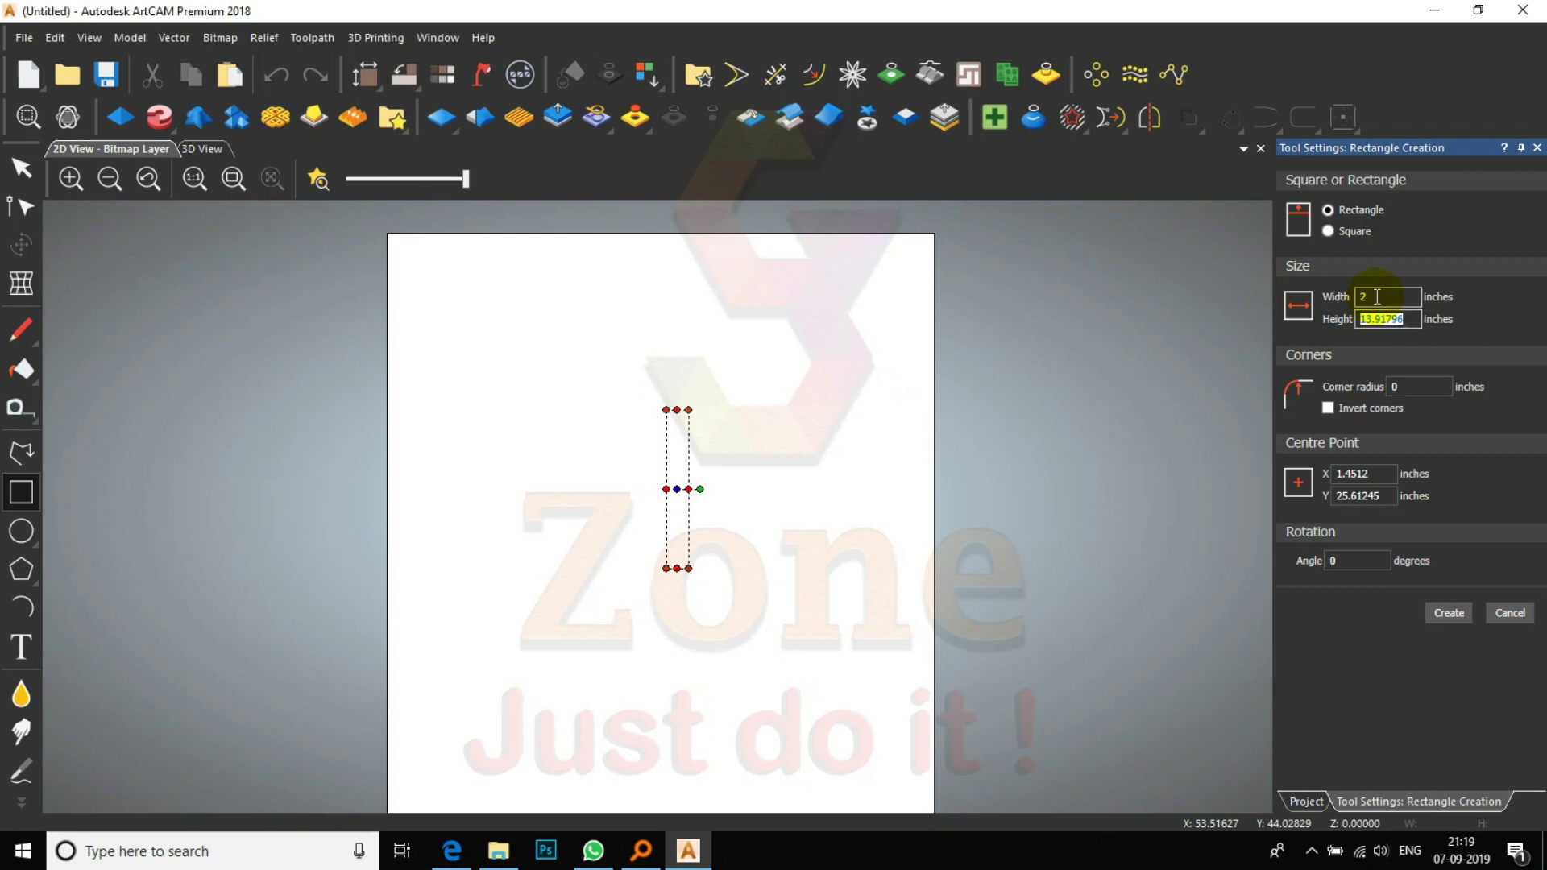
{"action": "type", "text": "4"}
{"action": "scroll", "coordinate": [673, 484], "scroll_direction": "up", "scroll_amount": 2}
{"action": "scroll", "coordinate": [593, 397], "scroll_direction": "down", "scroll_amount": 1}
{"action": "scroll", "coordinate": [580, 334], "scroll_direction": "up", "scroll_amount": 3}
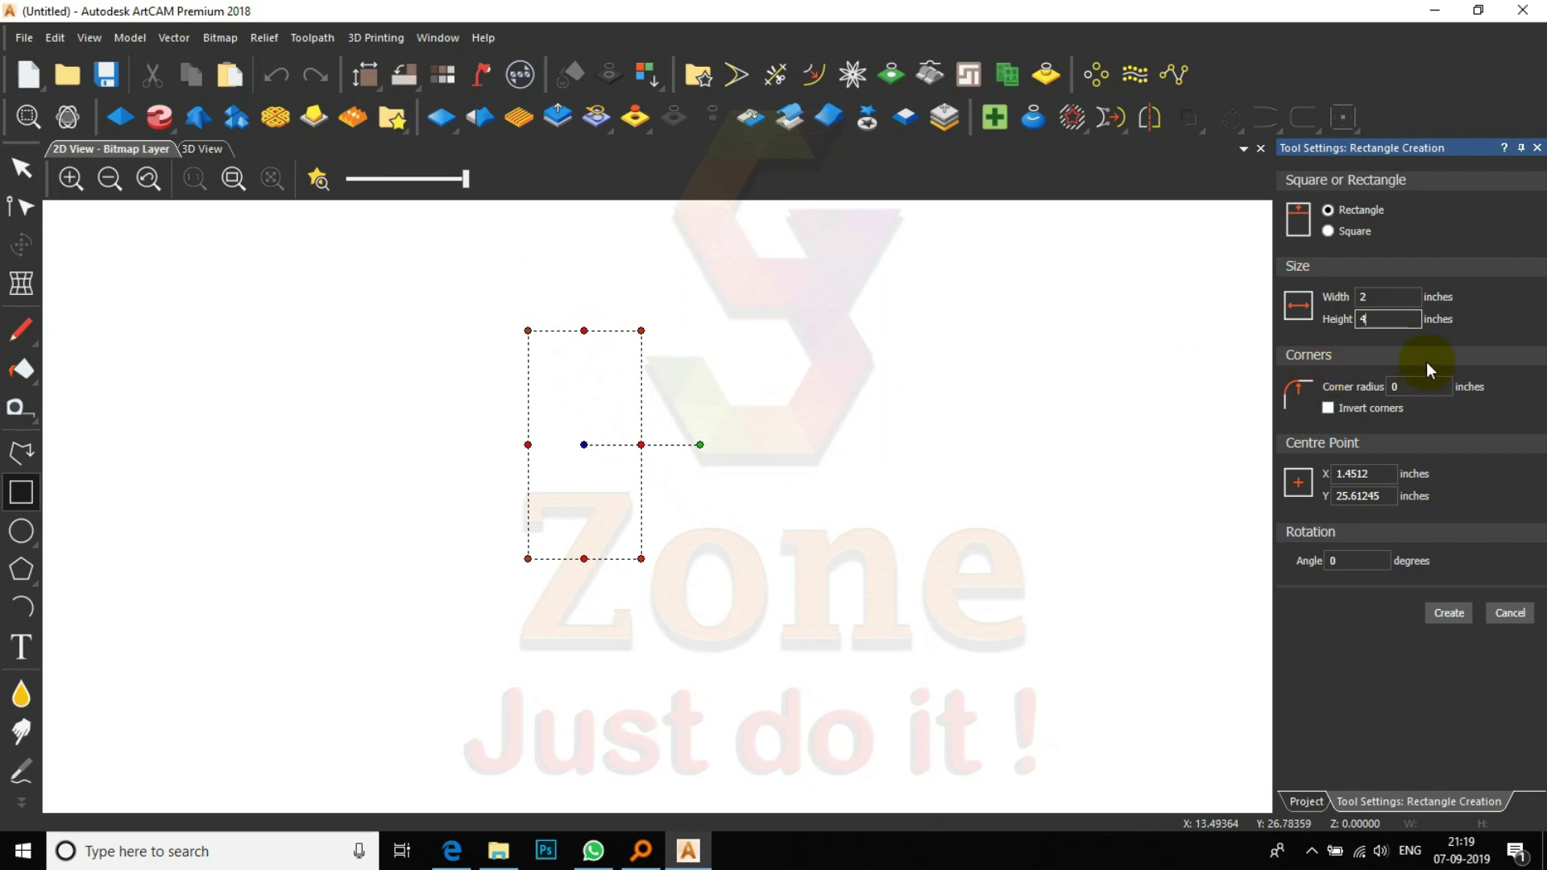
{"action": "left_click", "coordinate": [1419, 386]}
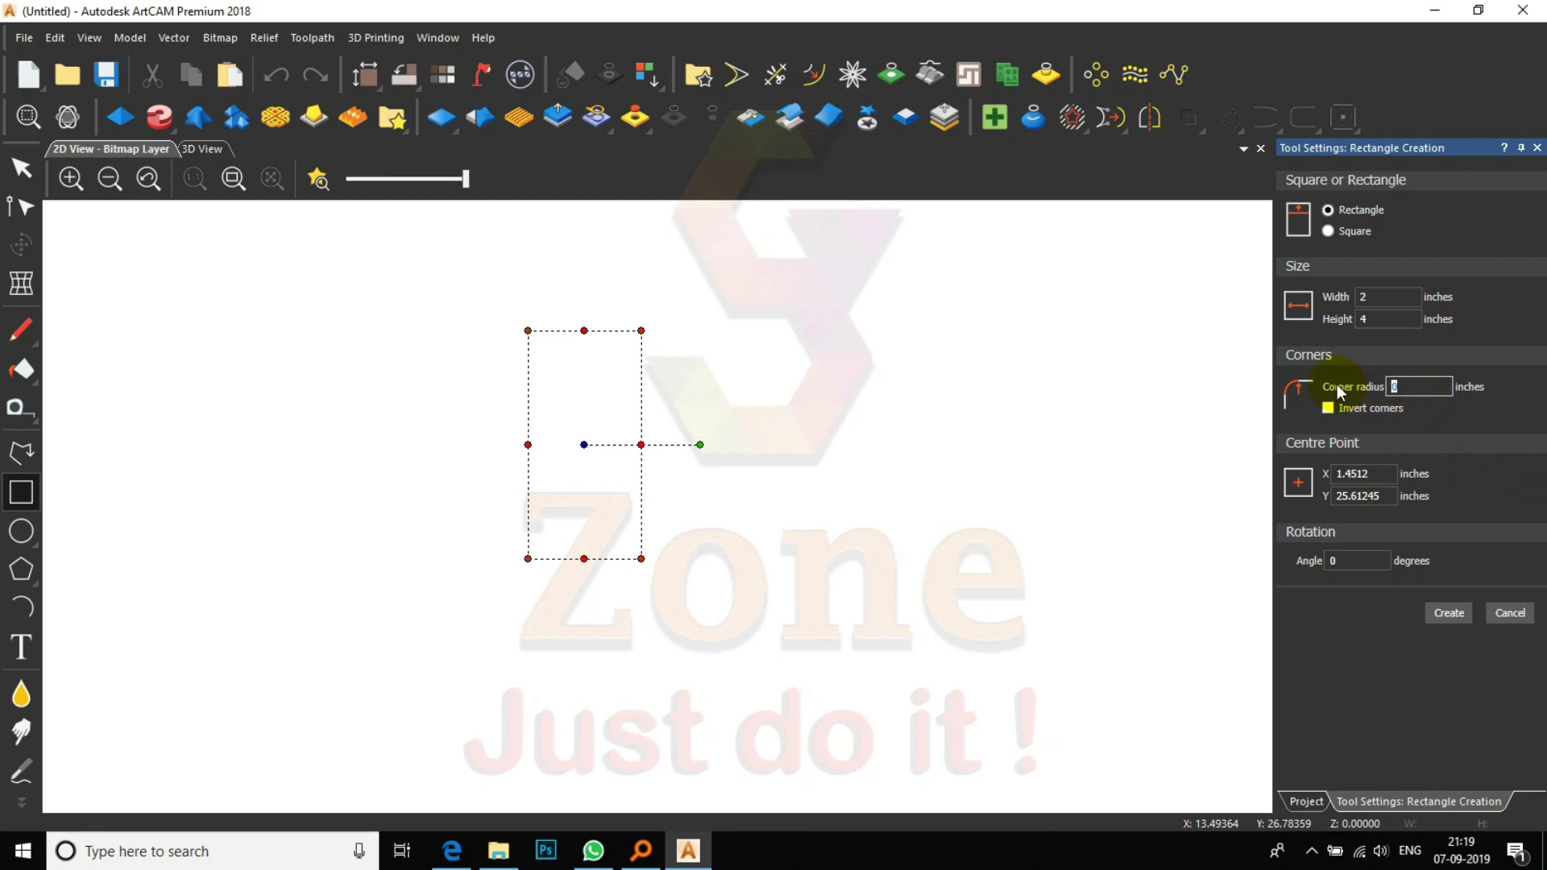
{"action": "left_click", "coordinate": [1380, 298]}
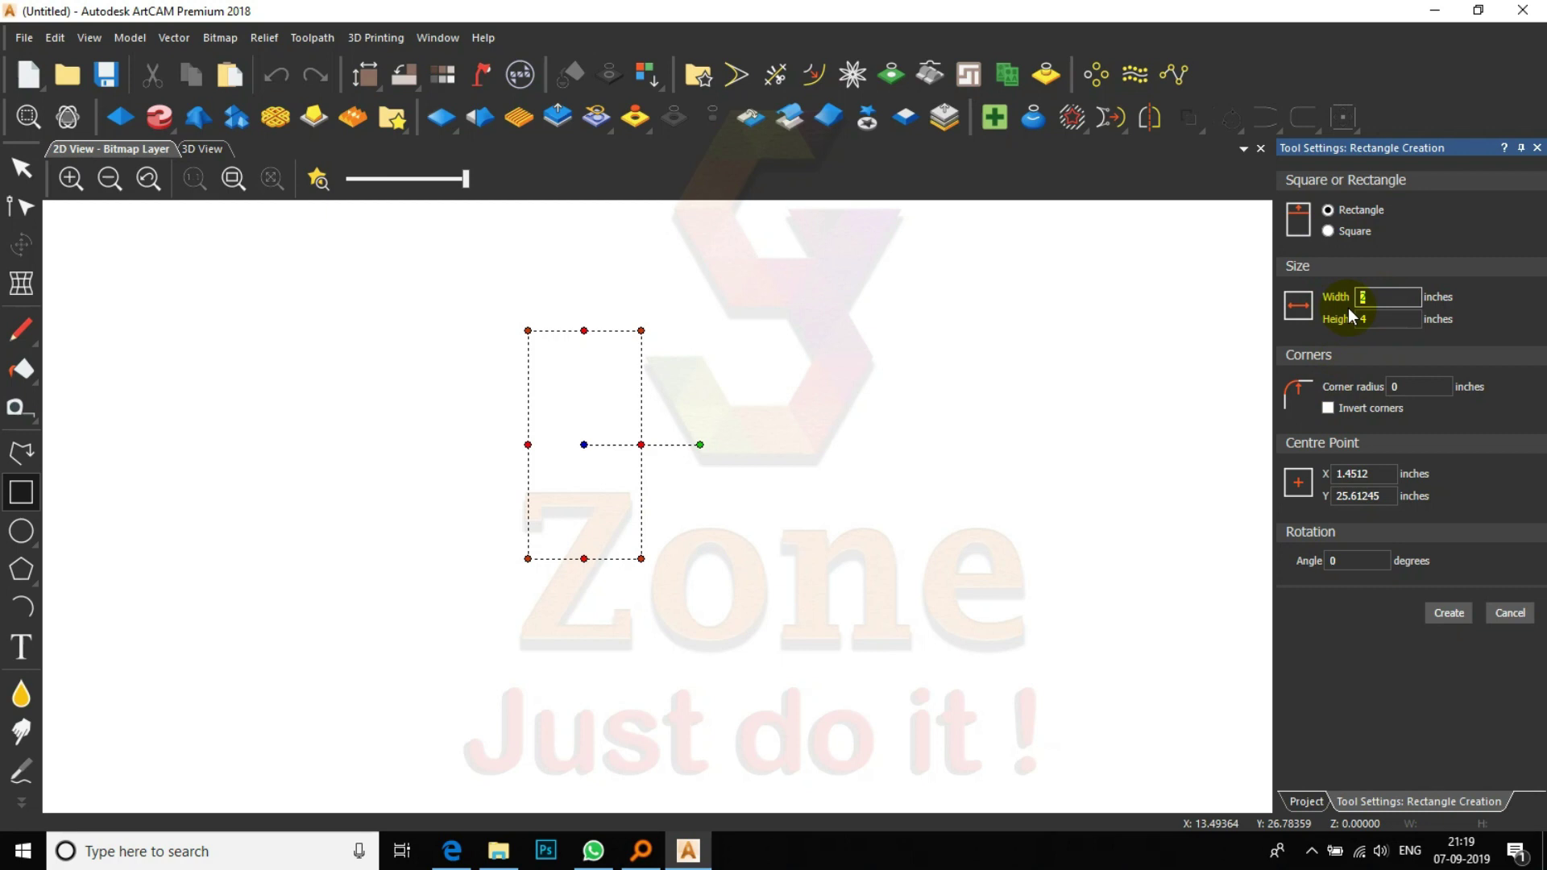
{"action": "type", "text": "1"}
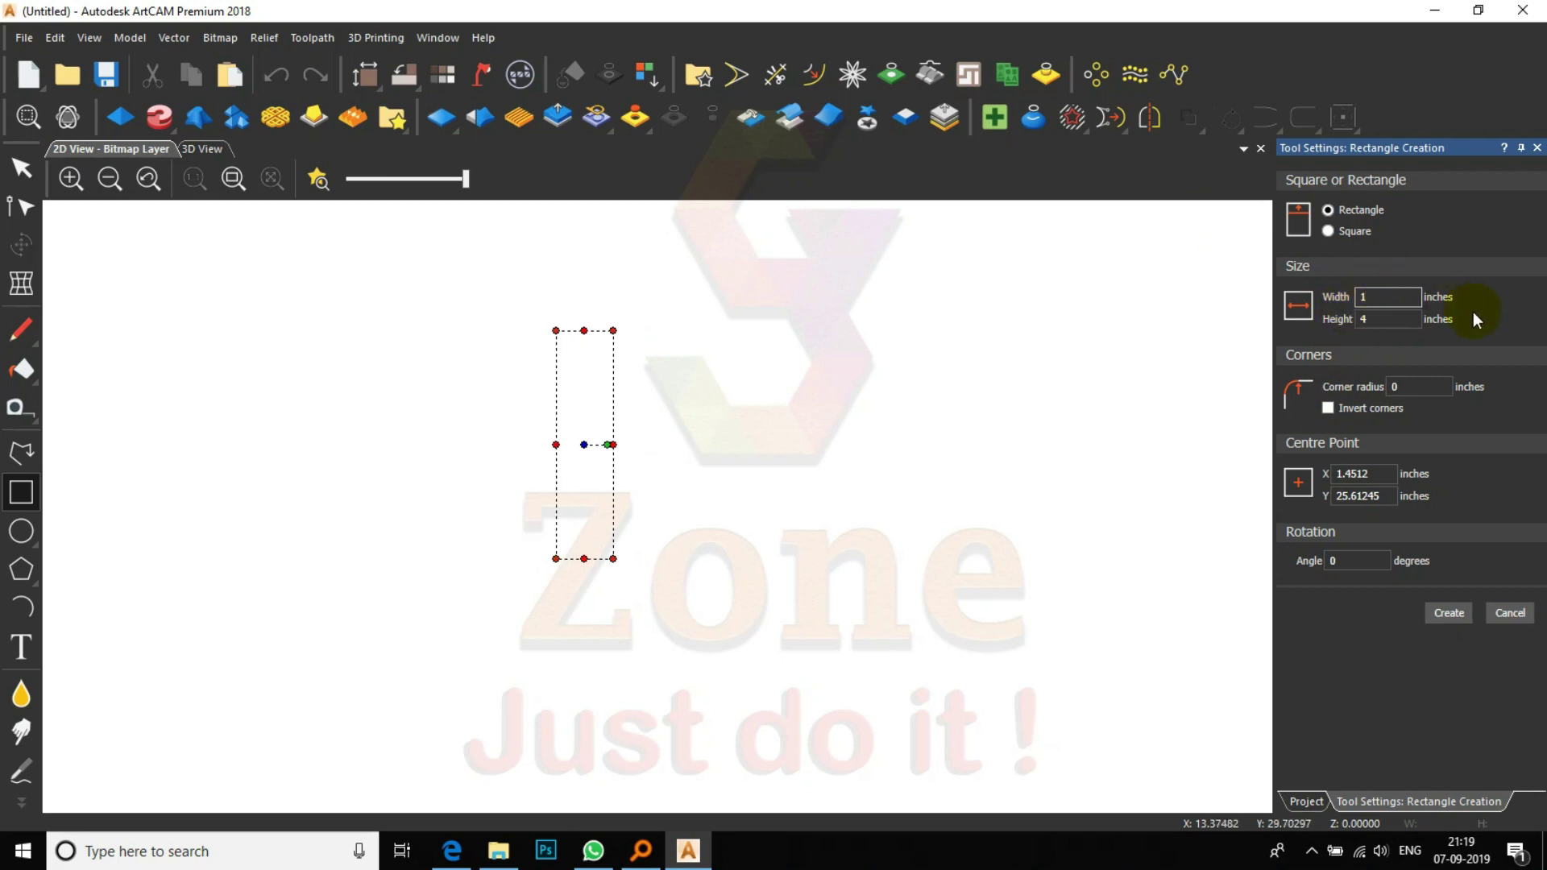
- Try corner radii of 0.5 and 0.6 inches on the rectangle
{"action": "left_click", "coordinate": [1413, 384]}
{"action": "type", "text": ".5"}
{"action": "scroll", "coordinate": [580, 577], "scroll_direction": "up", "scroll_amount": 6}
{"action": "scroll", "coordinate": [629, 425], "scroll_direction": "down", "scroll_amount": 8}
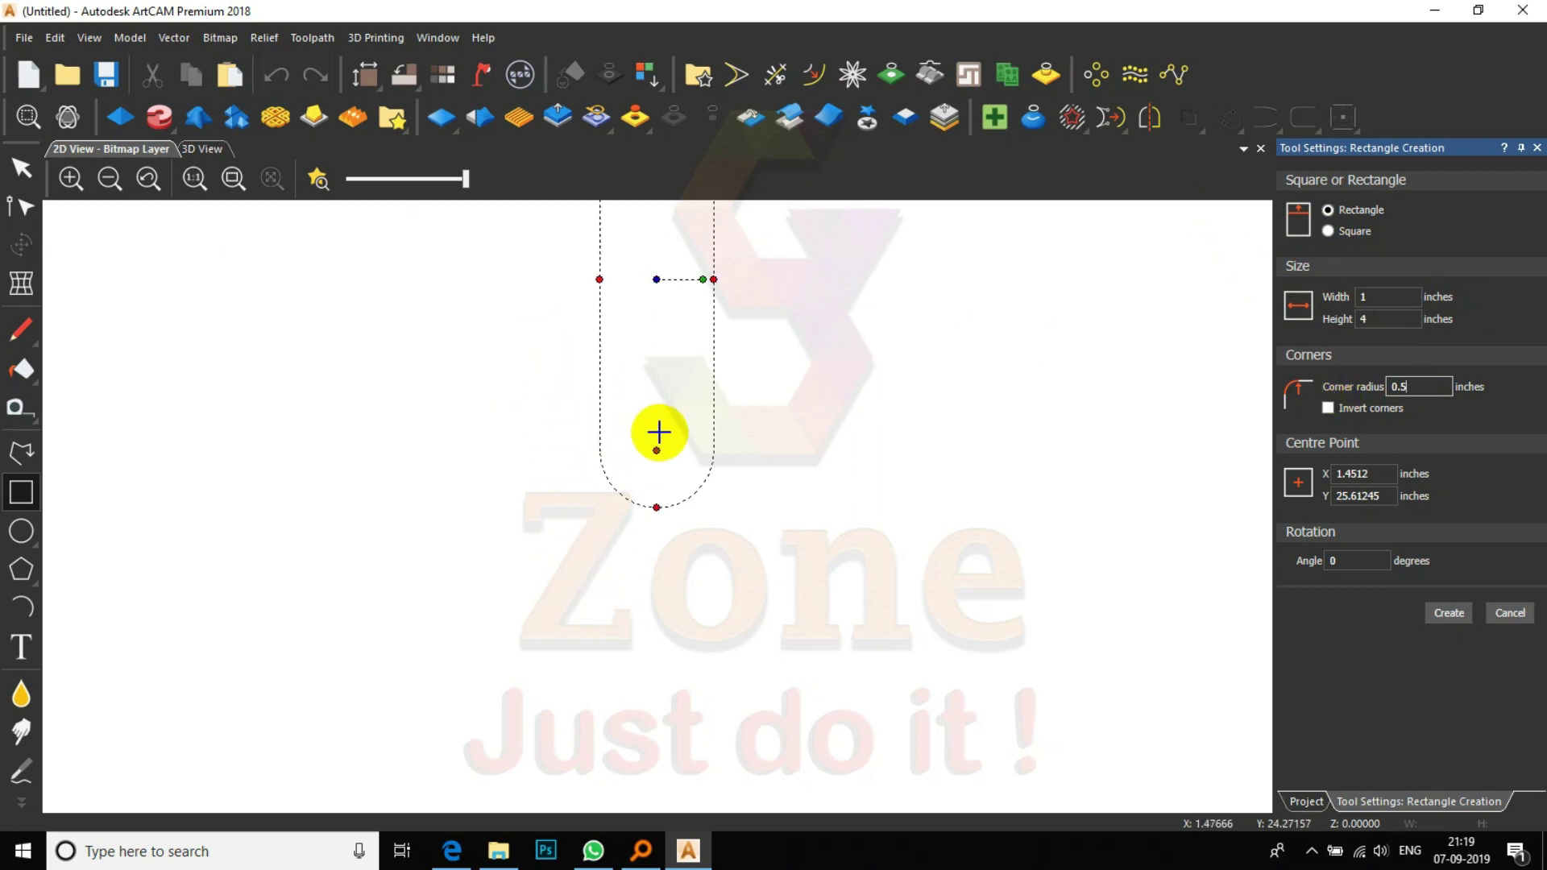
{"action": "scroll", "coordinate": [656, 403], "scroll_direction": "up", "scroll_amount": 4}
{"action": "scroll", "coordinate": [662, 409], "scroll_direction": "up", "scroll_amount": 2}
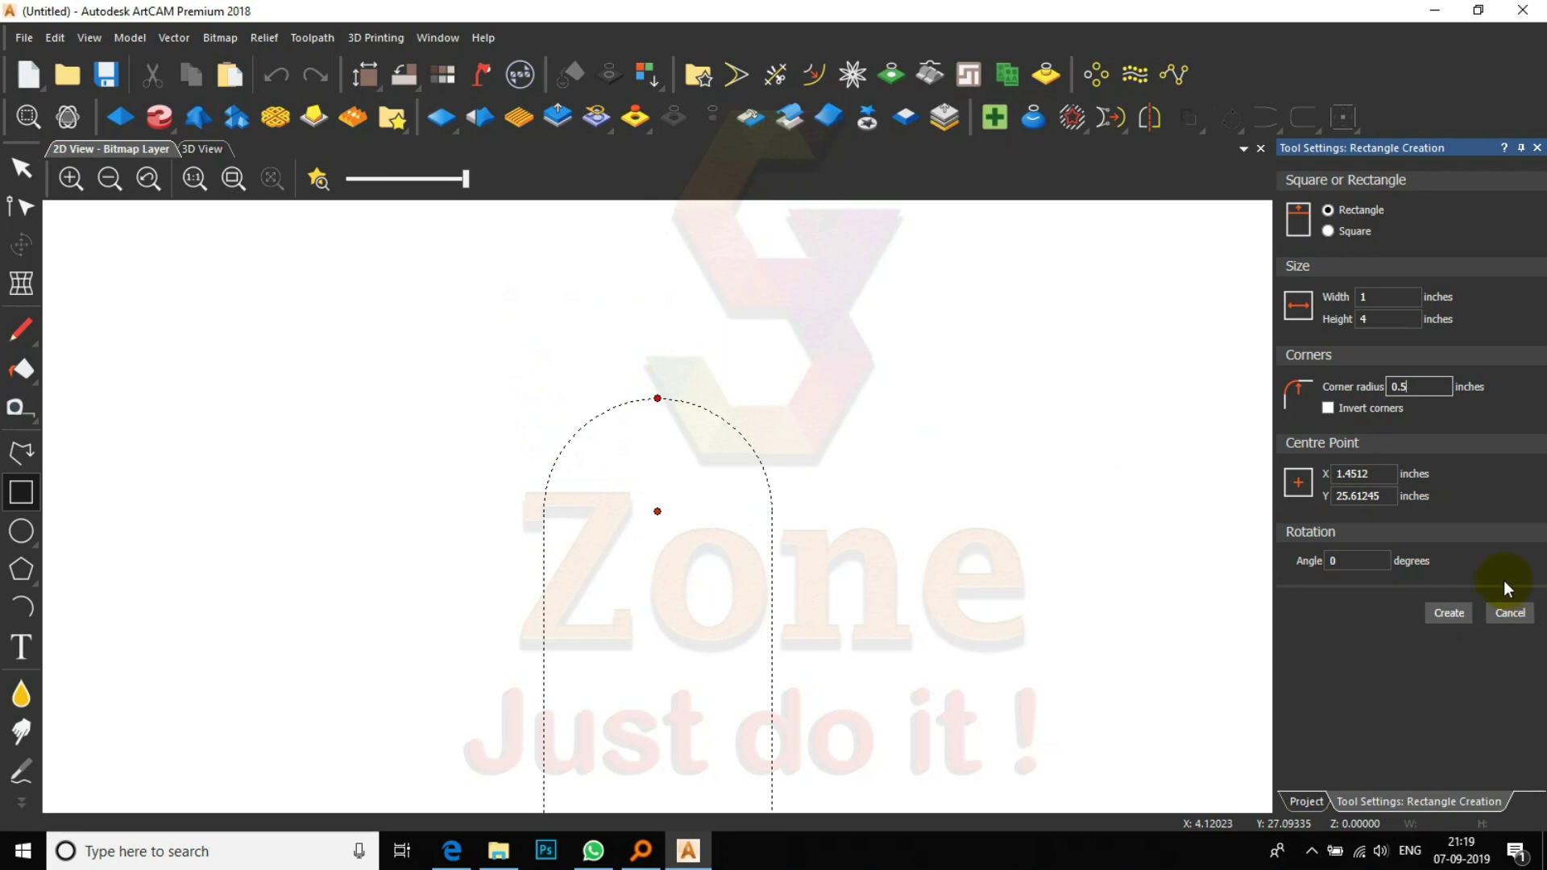
{"action": "left_click_drag", "start_coordinate": [1413, 388], "coordinate": [1356, 390]}
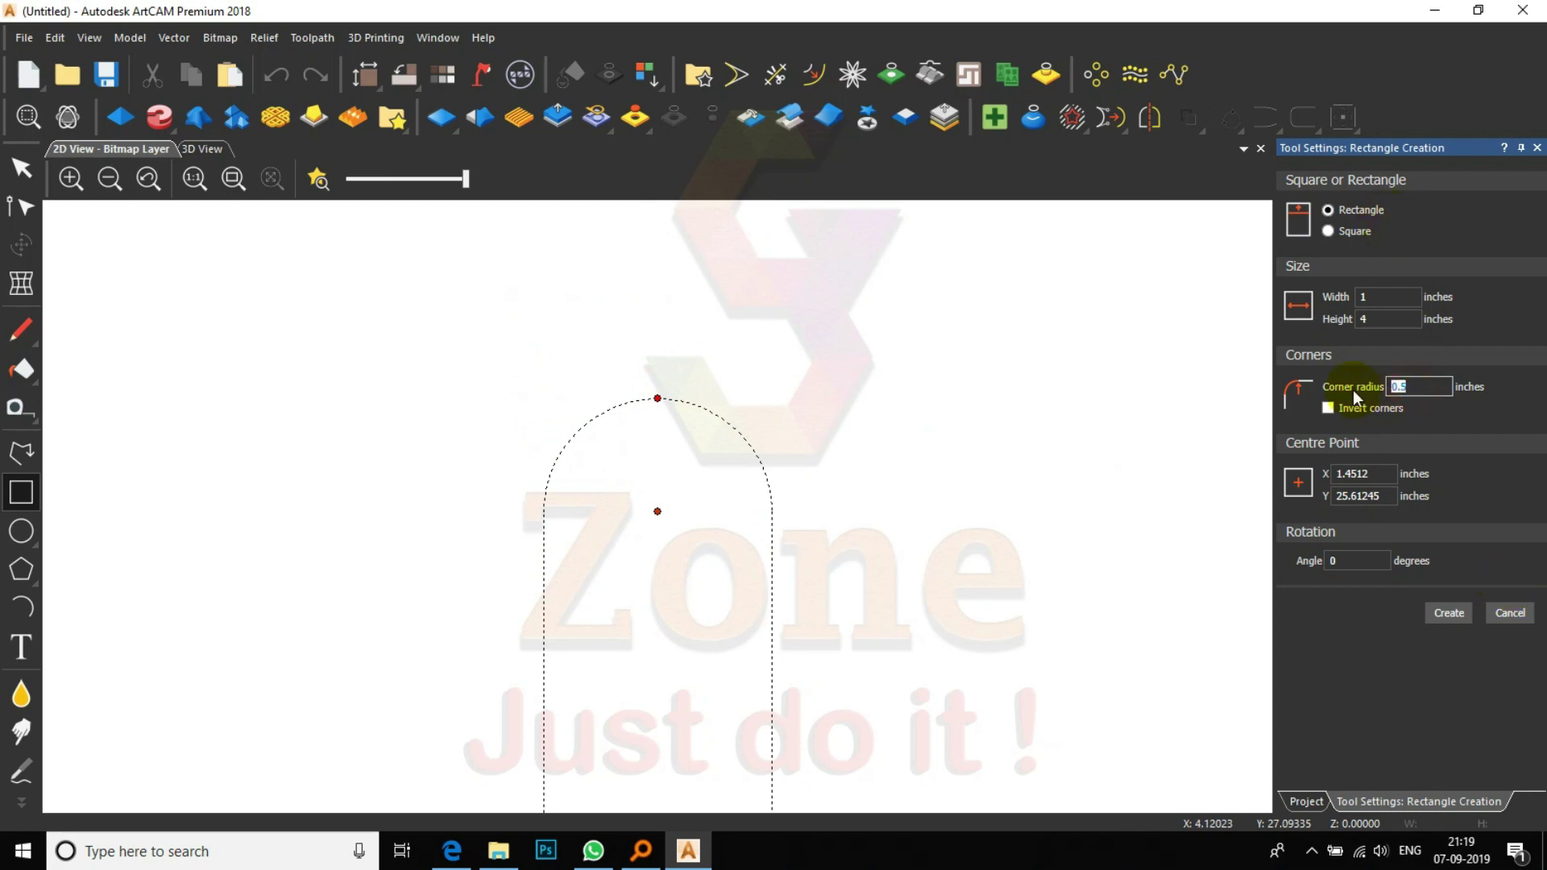
{"action": "type", "text": "0.6"}
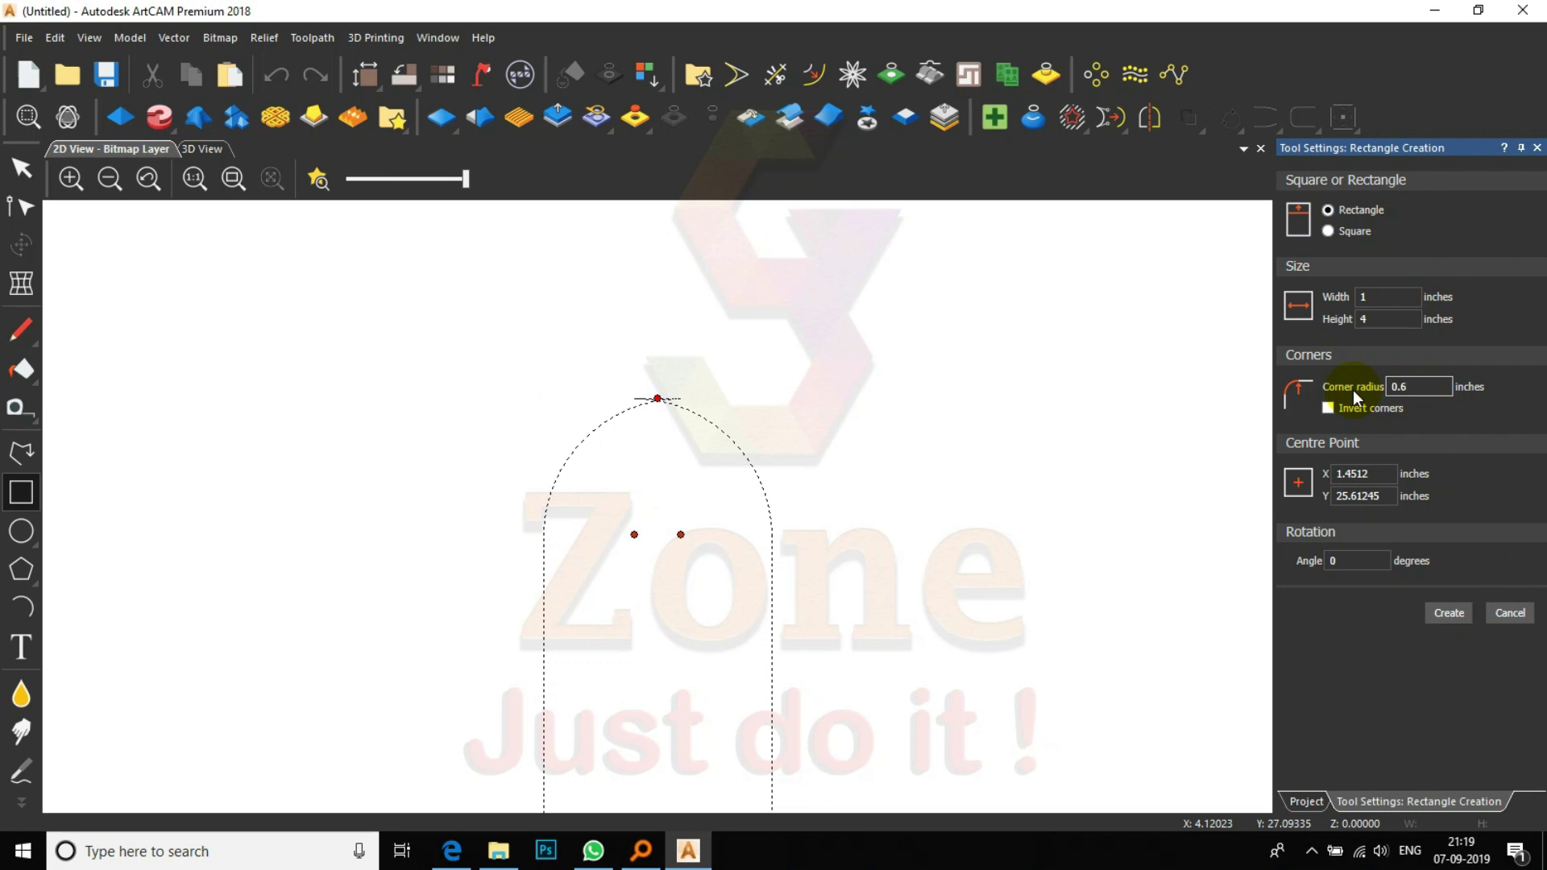
- Set the corner radius to 0.4 inches, create the rounded rectangle and leave rectangle creation
{"action": "left_click_drag", "start_coordinate": [1417, 388], "coordinate": [1316, 405]}
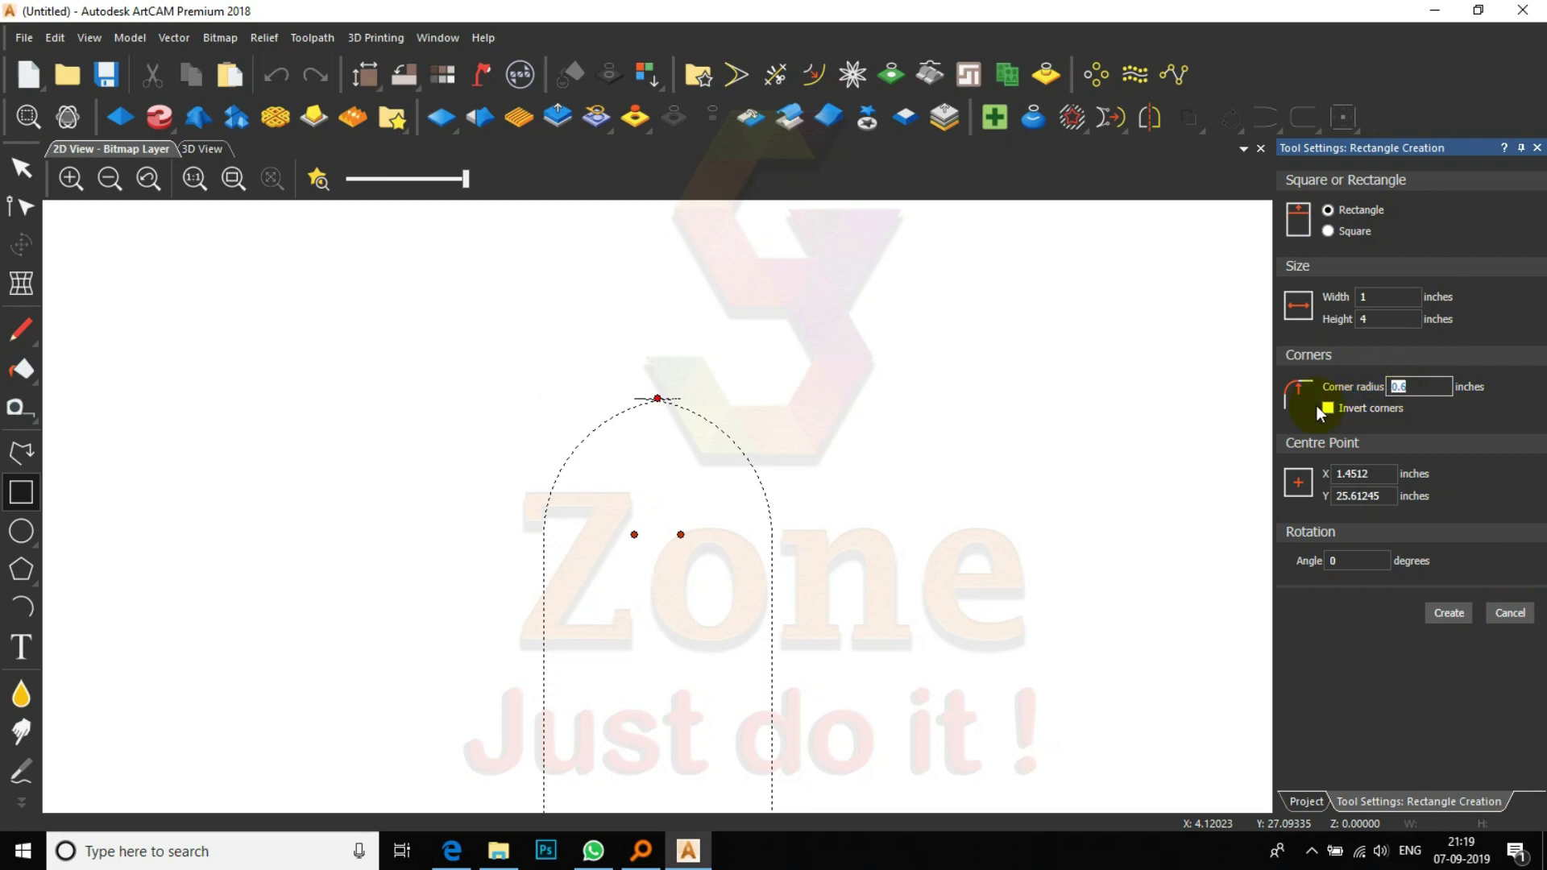
{"action": "type", "text": "0"}
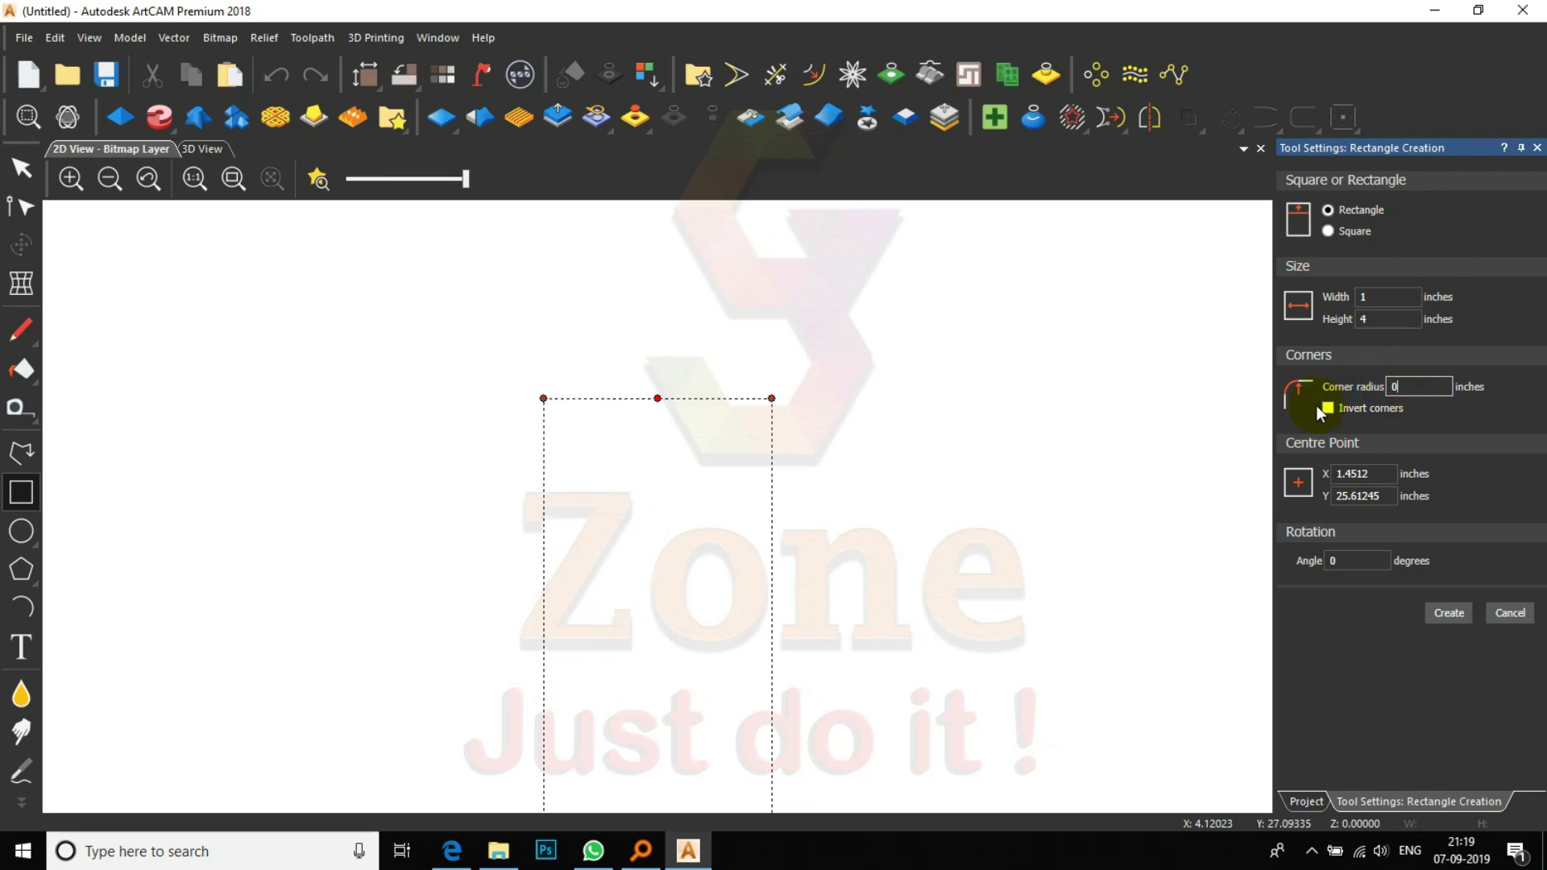
{"action": "type", "text": ".4"}
{"action": "left_click", "coordinate": [1442, 611]}
{"action": "left_click", "coordinate": [1504, 613]}
{"action": "left_click", "coordinate": [749, 380]}
{"action": "scroll", "coordinate": [711, 448], "scroll_direction": "down", "scroll_amount": 3}
{"action": "scroll", "coordinate": [669, 538], "scroll_direction": "up", "scroll_amount": 1}
{"action": "left_click_drag", "start_coordinate": [728, 438], "coordinate": [672, 586]}
{"action": "left_click", "coordinate": [671, 586]}
{"action": "left_click", "coordinate": [727, 451]}
- Change the model size units from inches to millimetres
{"action": "left_click", "coordinate": [365, 75]}
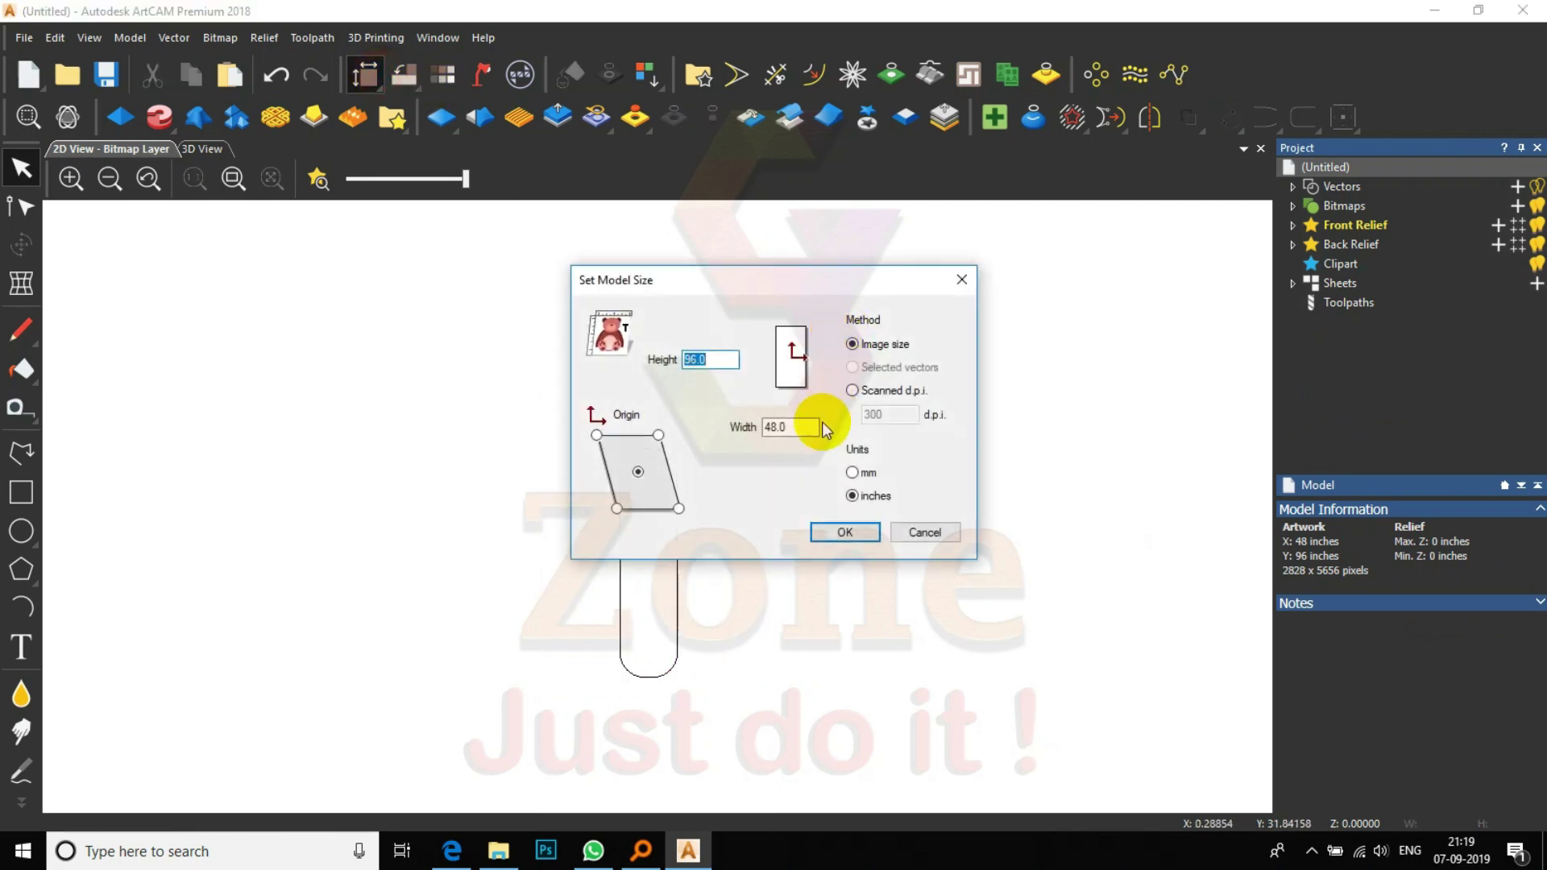
{"action": "left_click", "coordinate": [851, 472]}
{"action": "left_click", "coordinate": [877, 533]}
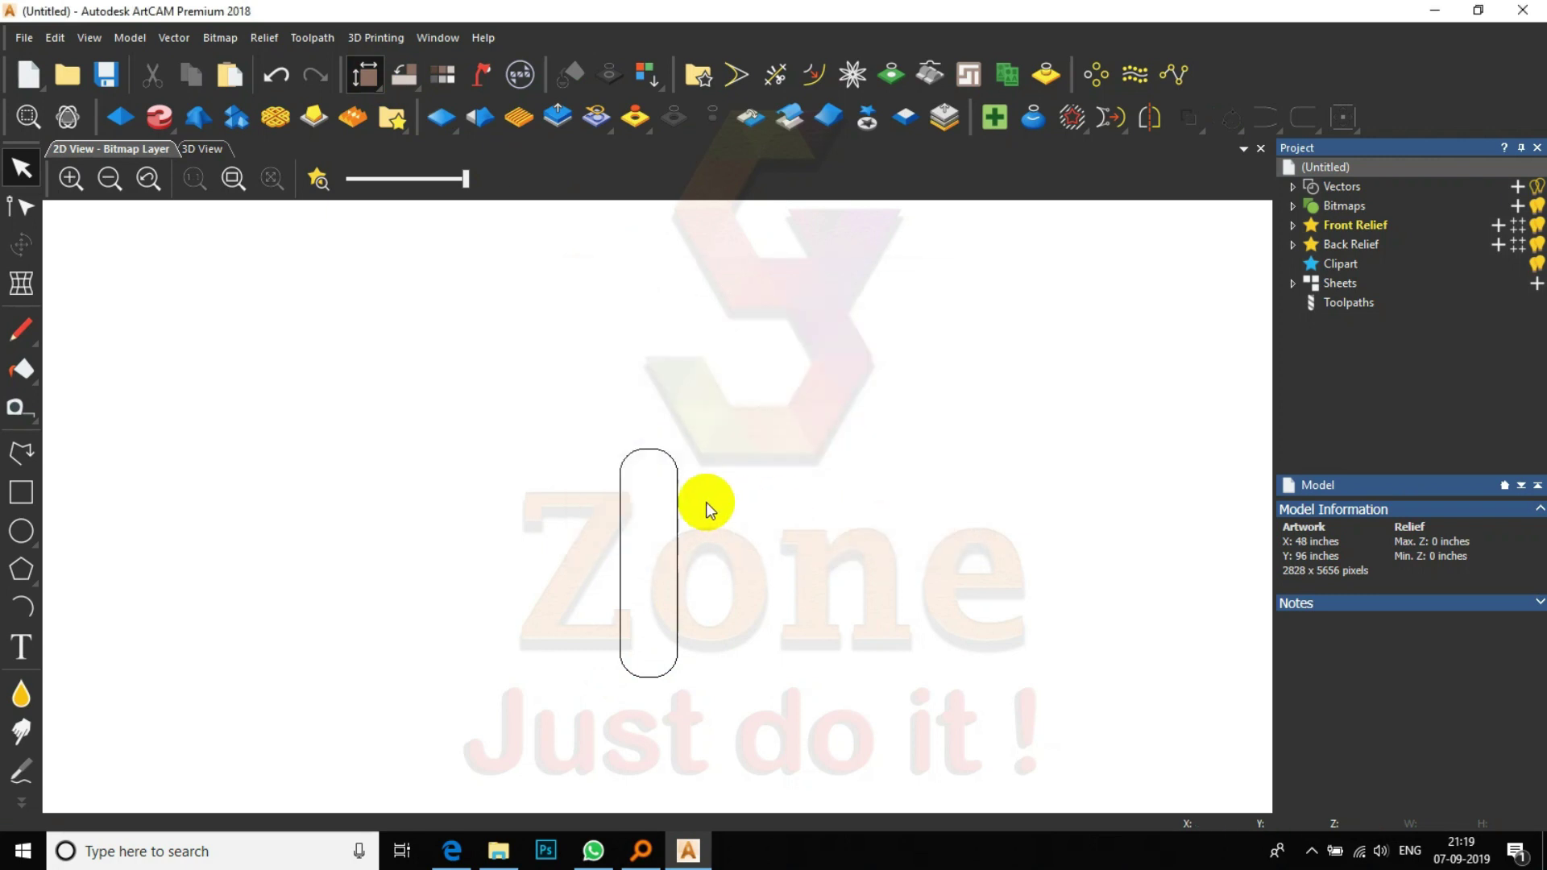
- Try offsetting the rounded rectangle outwards by 20 mm with sharp corners, and undo the offset
{"action": "scroll", "coordinate": [657, 357], "scroll_direction": "up", "scroll_amount": 3}
{"action": "scroll", "coordinate": [564, 359], "scroll_direction": "down", "scroll_amount": 3}
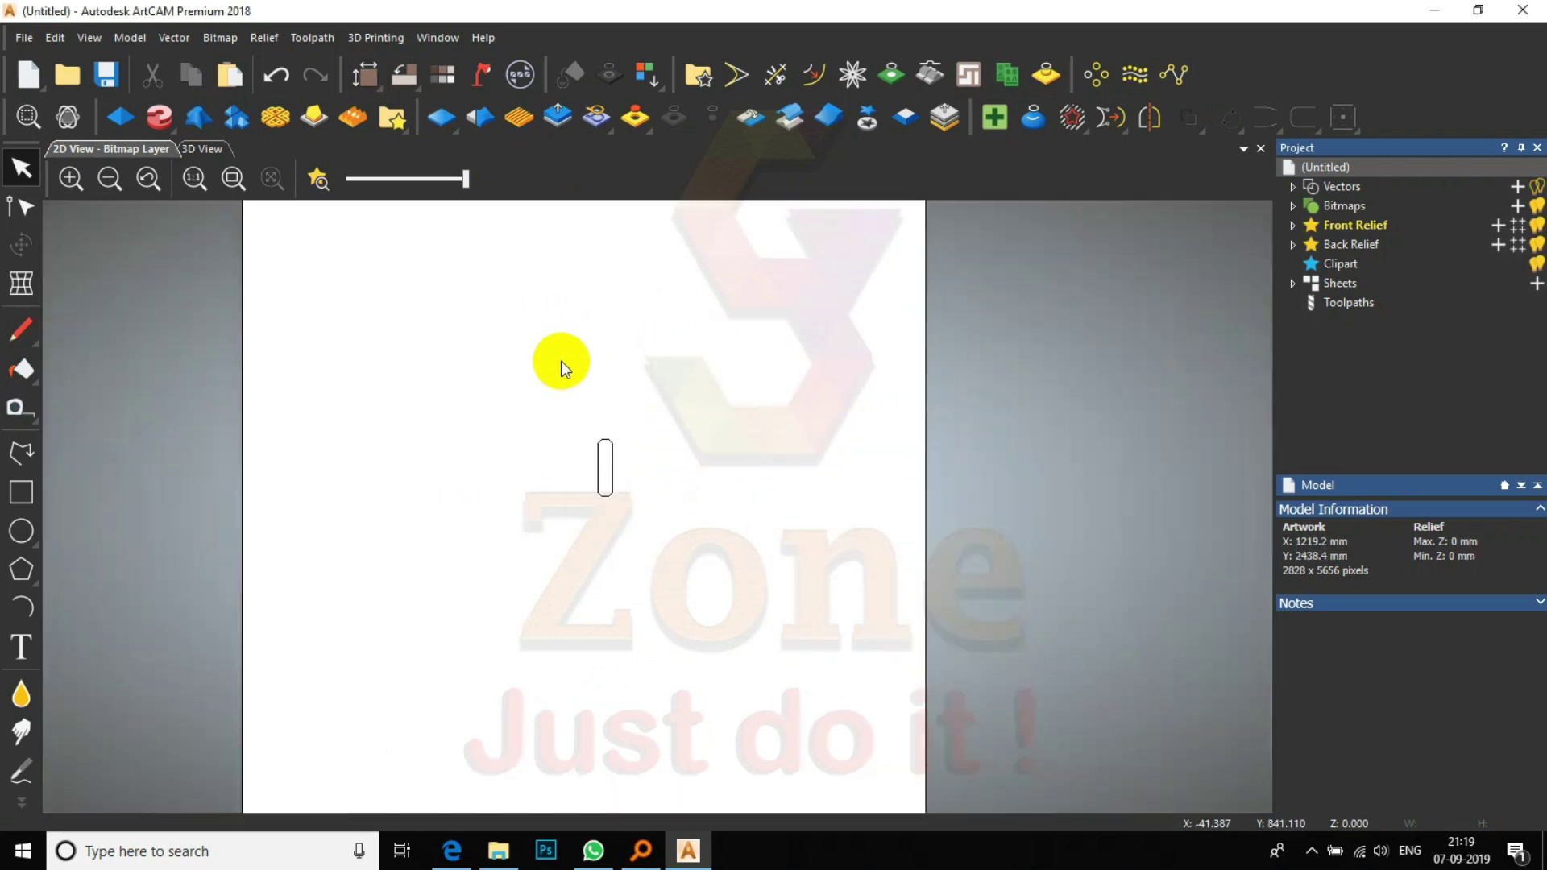
{"action": "scroll", "coordinate": [622, 453], "scroll_direction": "up", "scroll_amount": 3}
{"action": "left_click_drag", "start_coordinate": [646, 408], "coordinate": [506, 597]}
{"action": "key", "text": "o"}
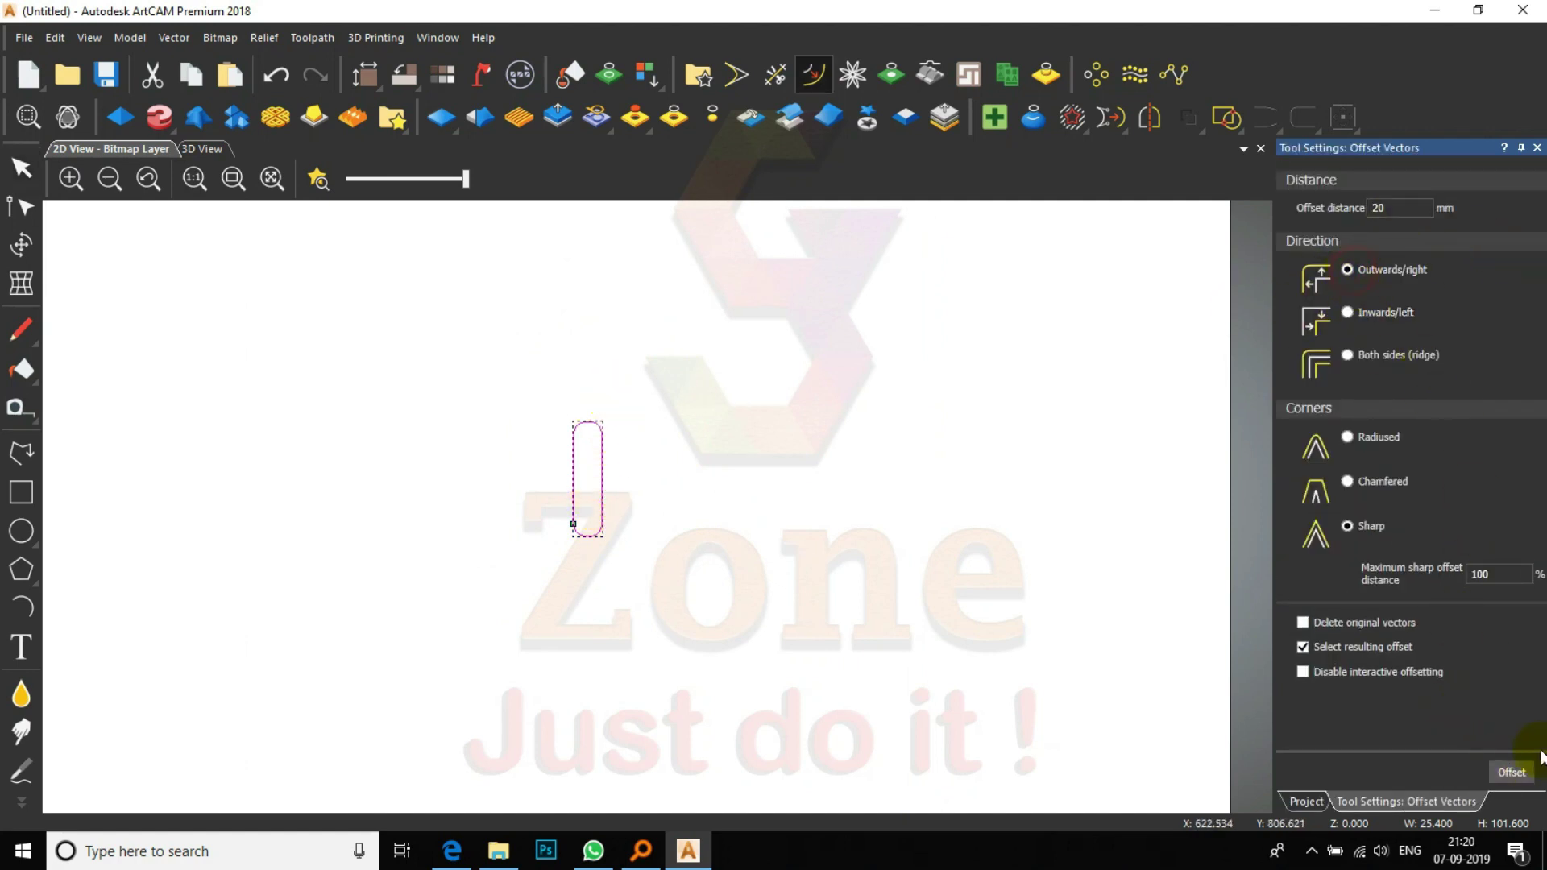
{"action": "left_click", "coordinate": [1507, 774]}
{"action": "scroll", "coordinate": [604, 491], "scroll_direction": "up", "scroll_amount": 2}
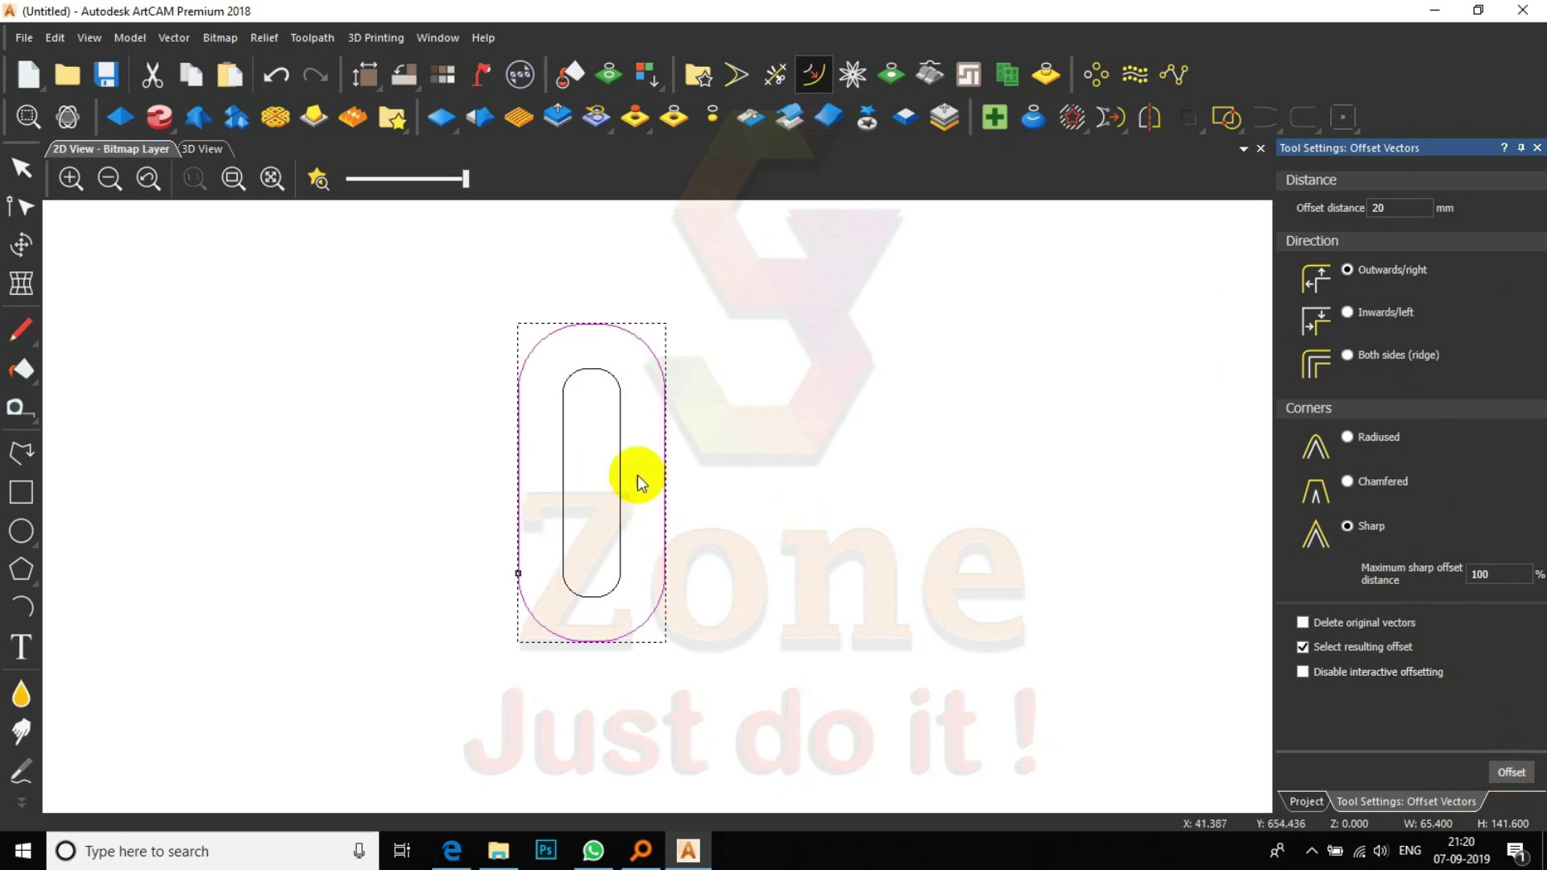
{"action": "left_click", "coordinate": [737, 427]}
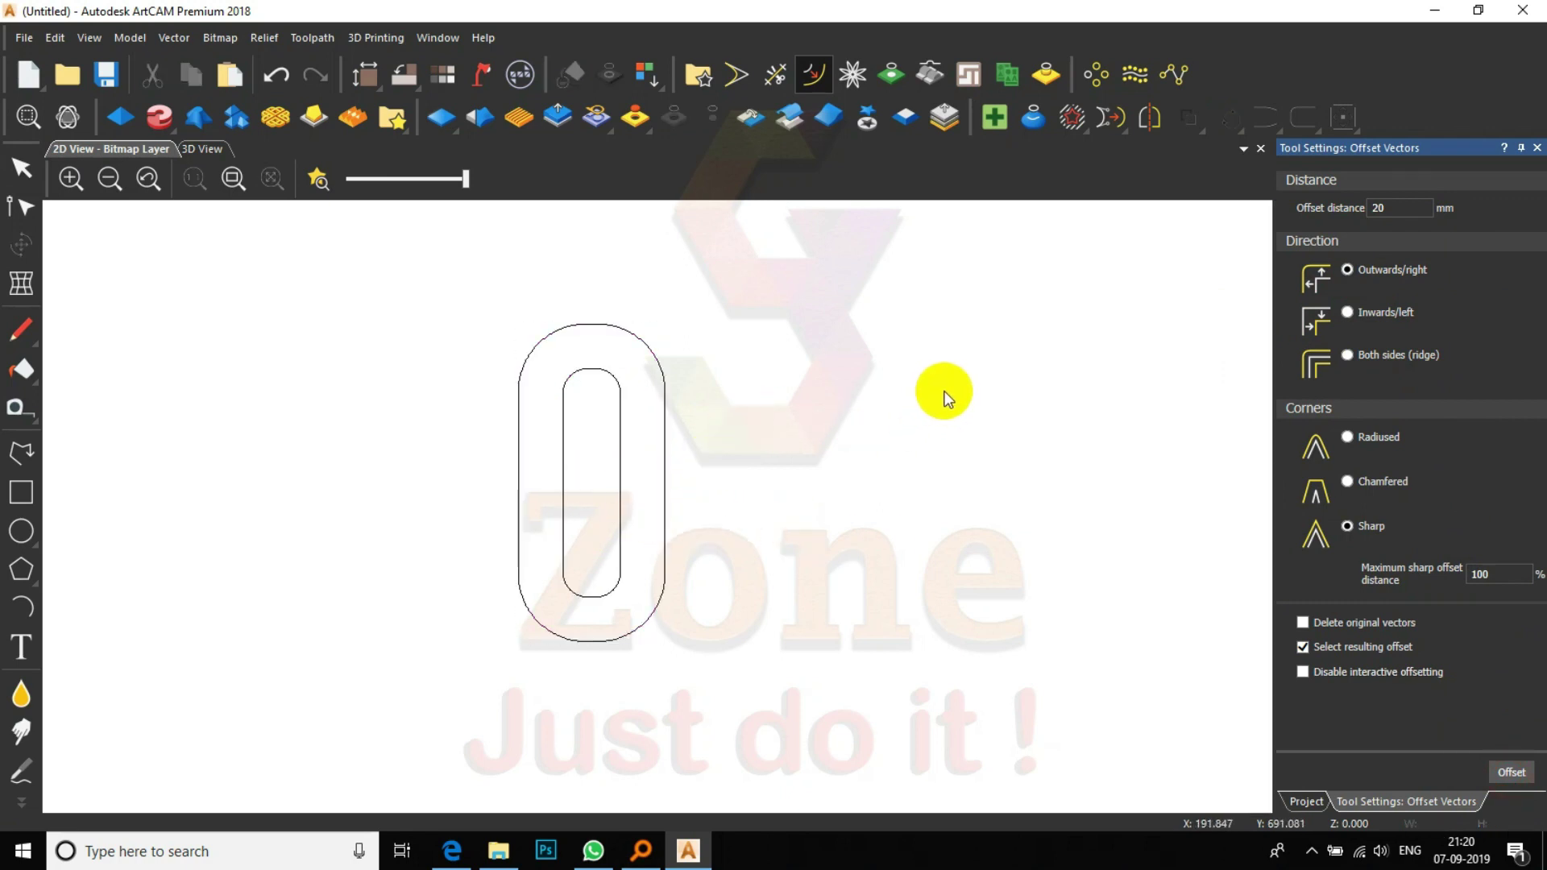
{"action": "key", "text": "ctrl+z"}
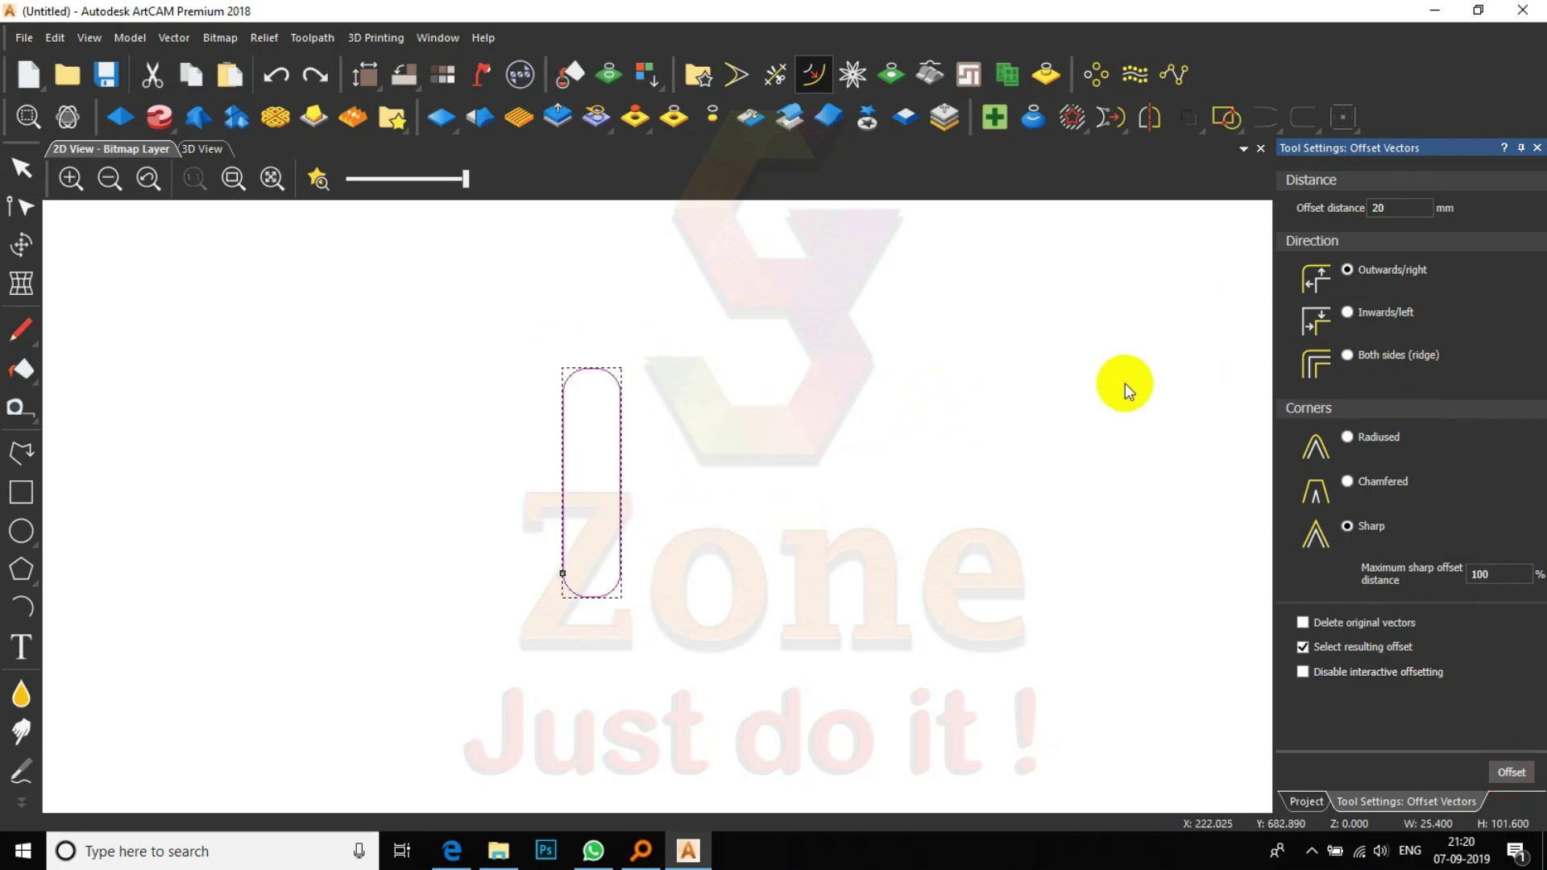
- Check the rounded rectangle's width and height in millimetres in the transform settings
{"action": "scroll", "coordinate": [576, 404], "scroll_direction": "up", "scroll_amount": 1}
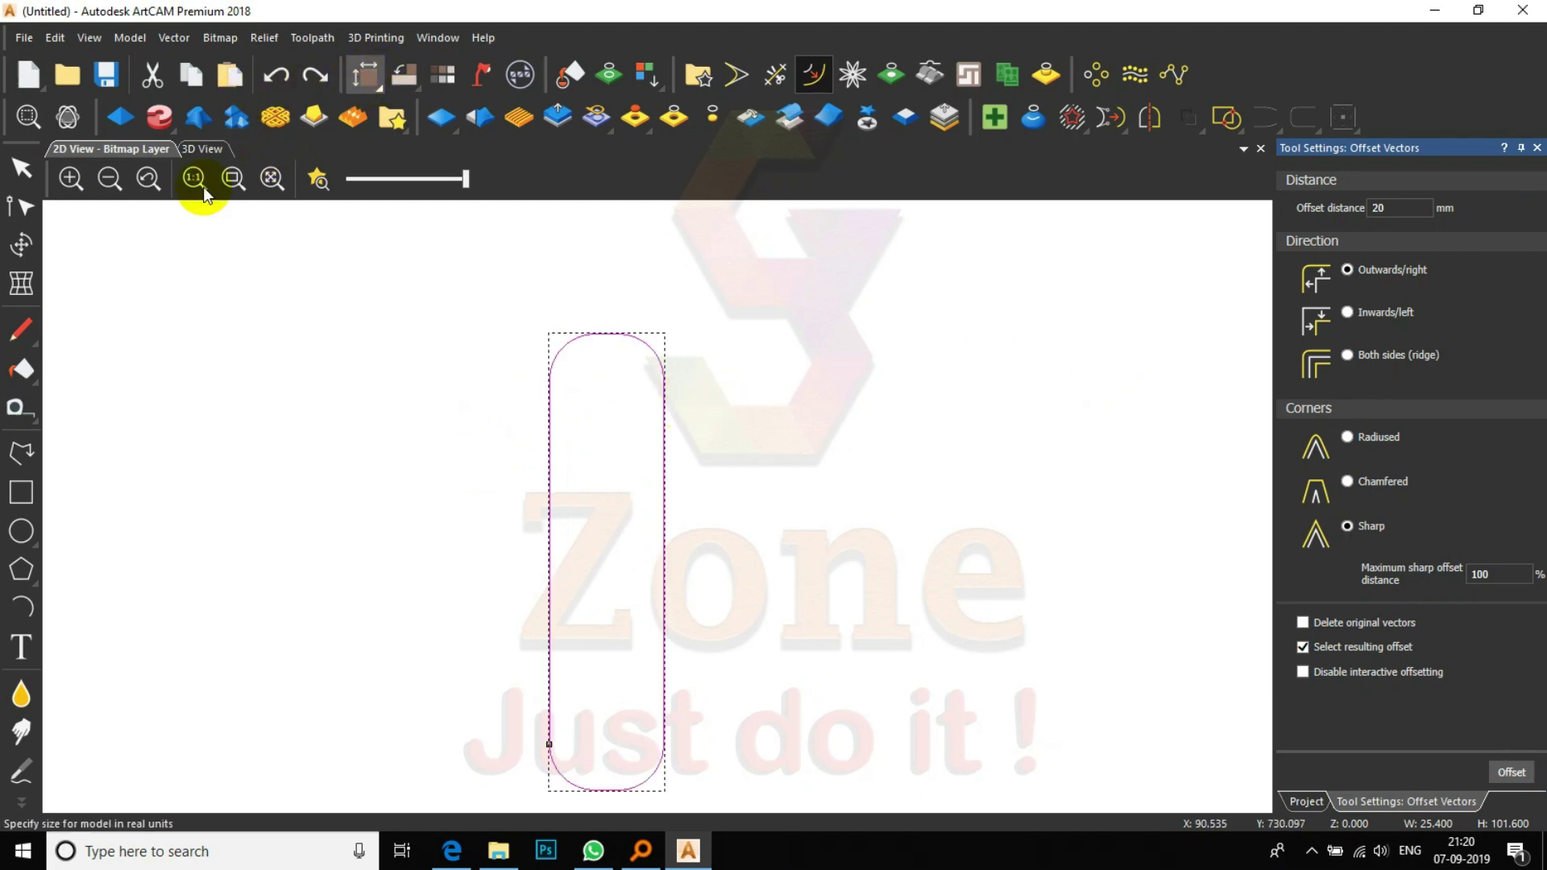
{"action": "left_click", "coordinate": [21, 243]}
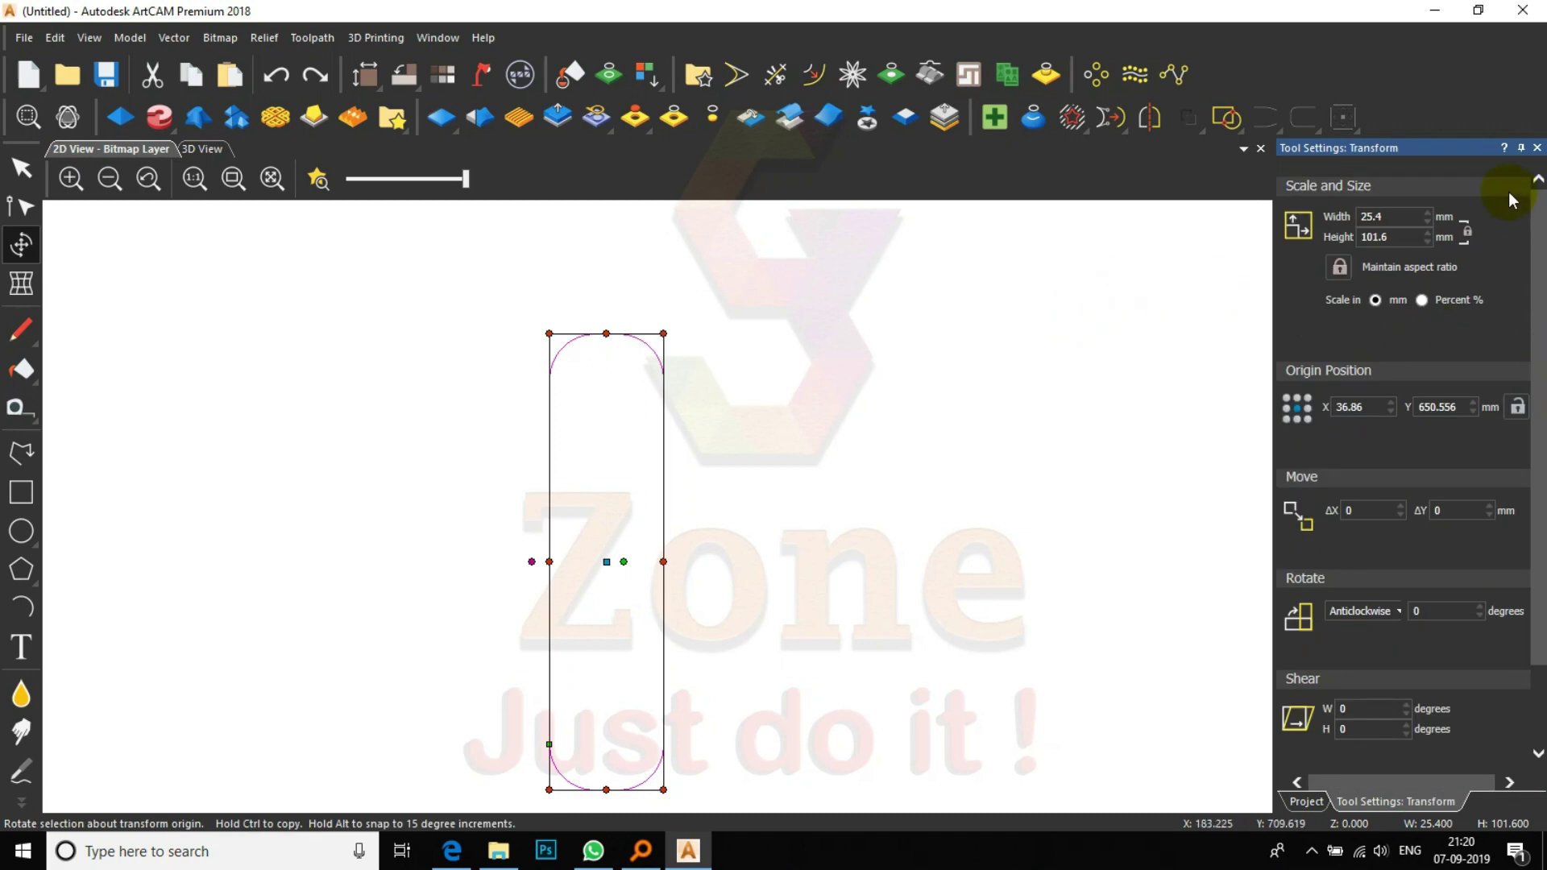
{"action": "left_click", "coordinate": [1537, 147]}
{"action": "left_click", "coordinate": [825, 349]}
{"action": "left_click_drag", "start_coordinate": [726, 311], "coordinate": [475, 471]}
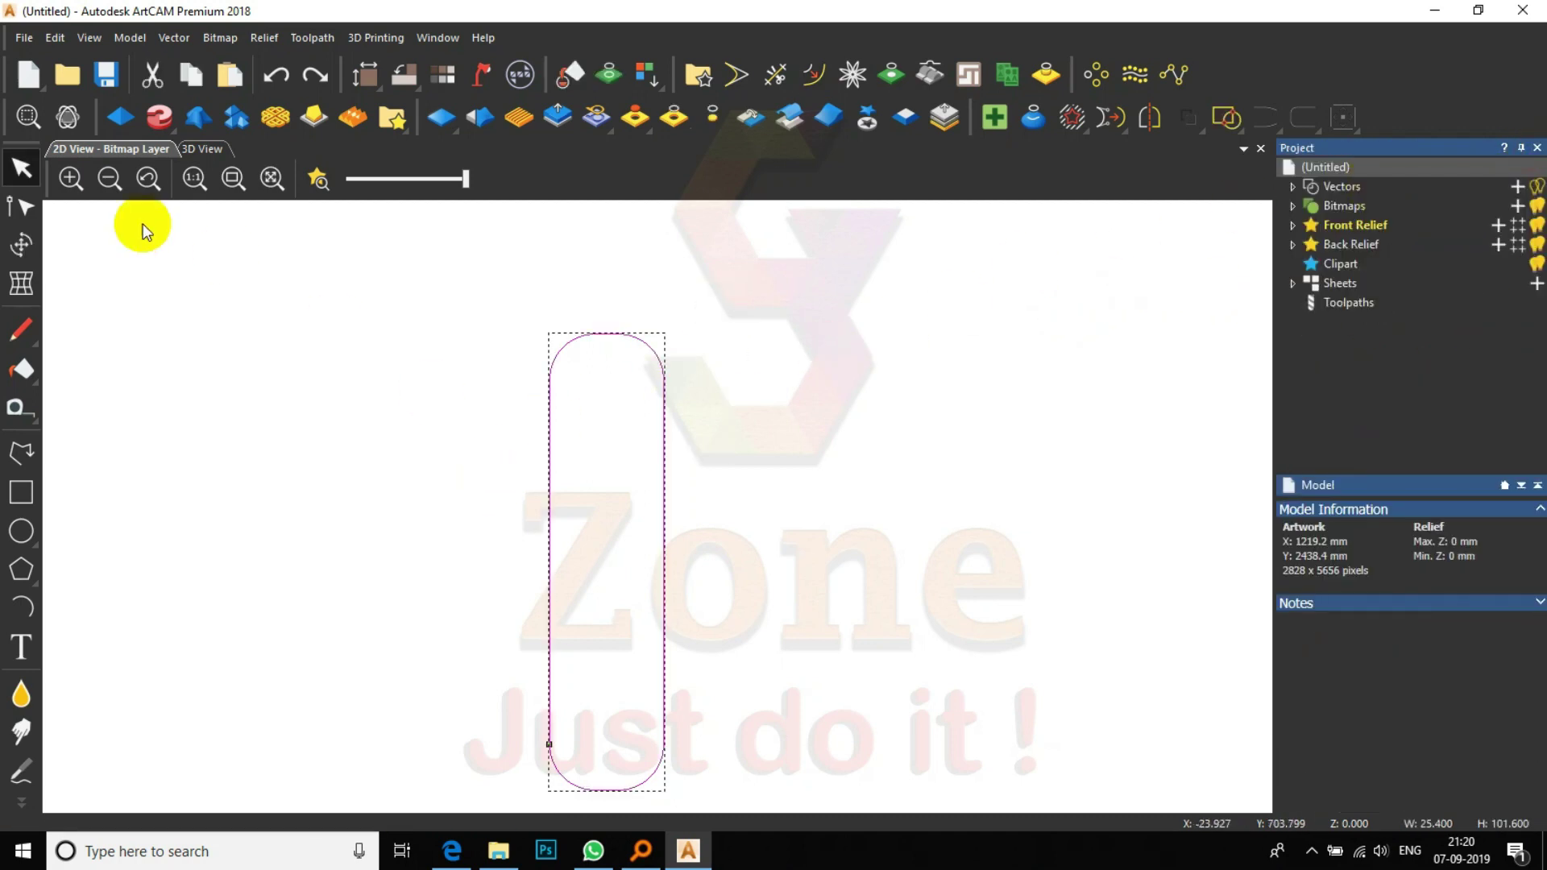
{"action": "left_click", "coordinate": [20, 243]}
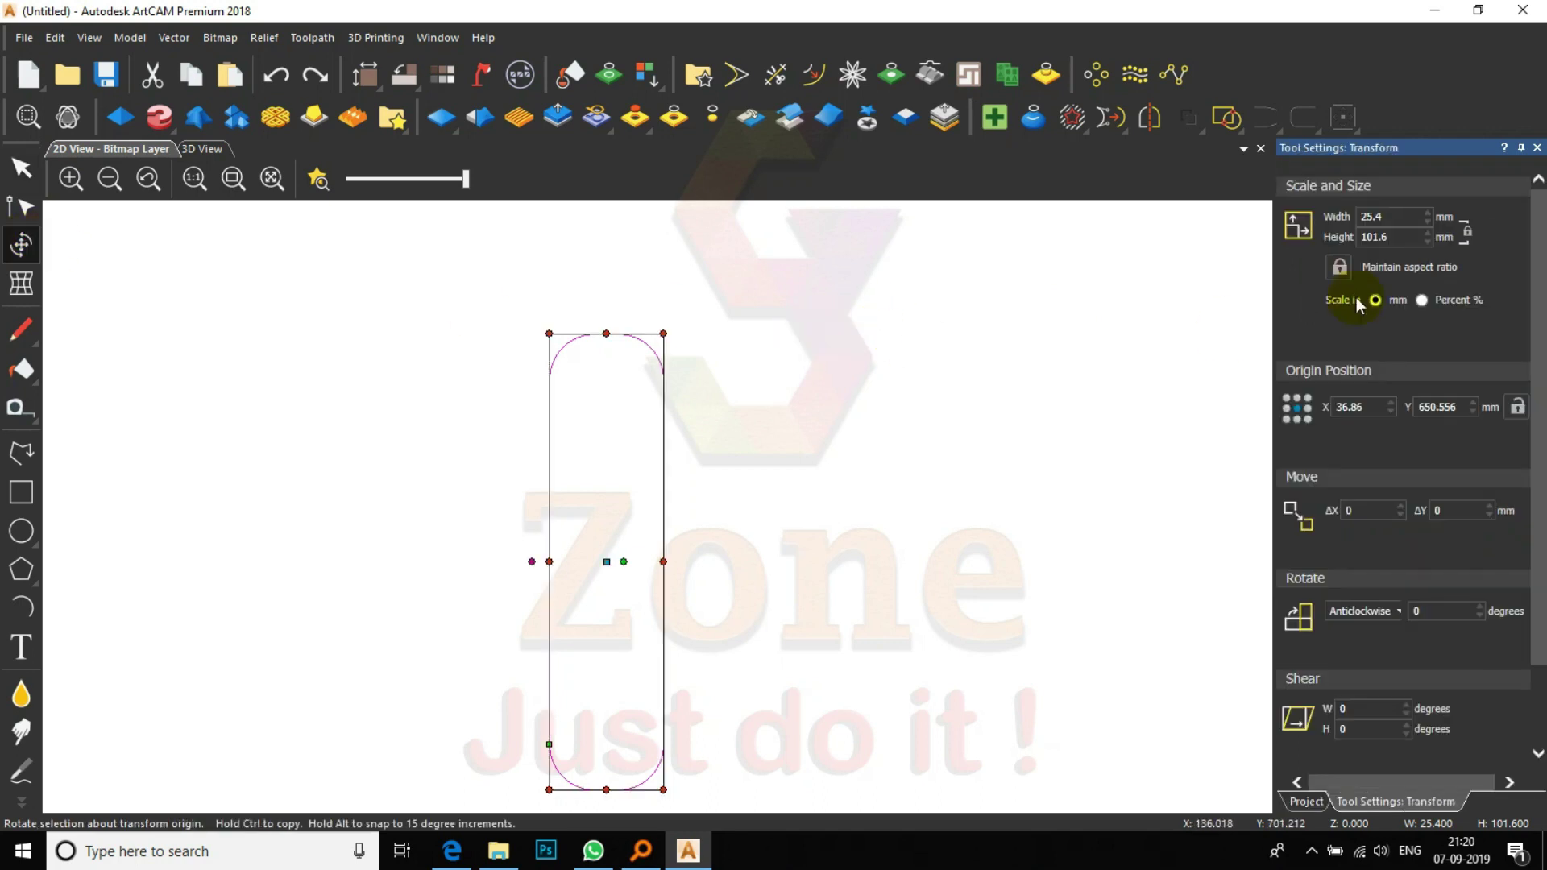
{"action": "left_click", "coordinate": [943, 311]}
- Offset the rounded rectangle outwards by 25 mm with sharp corners, keeping the original vector
{"action": "left_click", "coordinate": [723, 330]}
{"action": "left_click", "coordinate": [550, 371]}
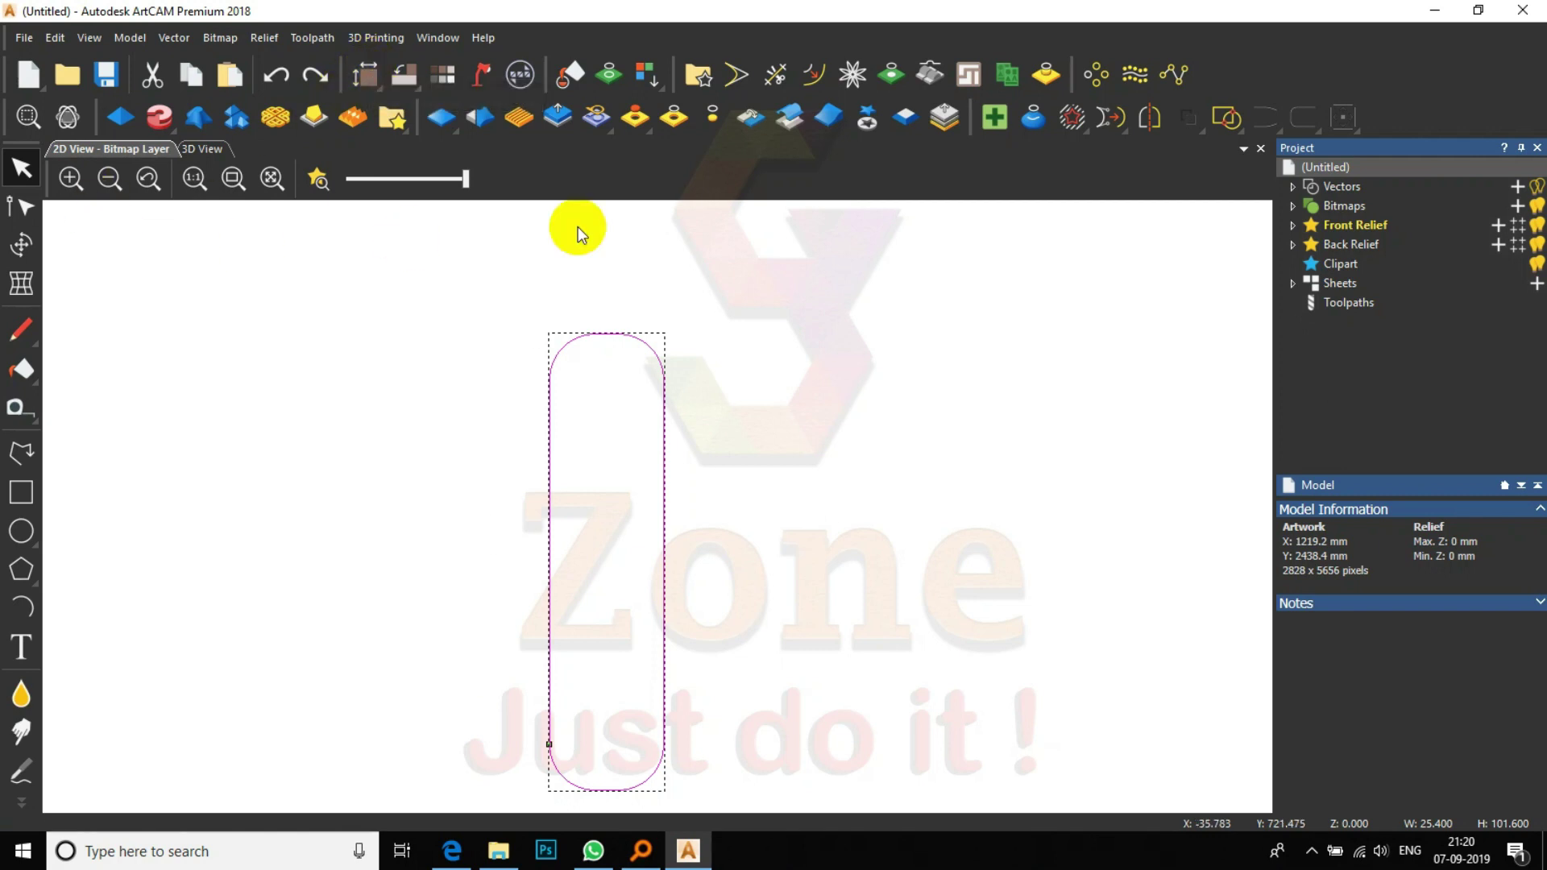
{"action": "key", "text": "o"}
{"action": "double_click", "coordinate": [1406, 210]}
{"action": "type", "text": "25"}
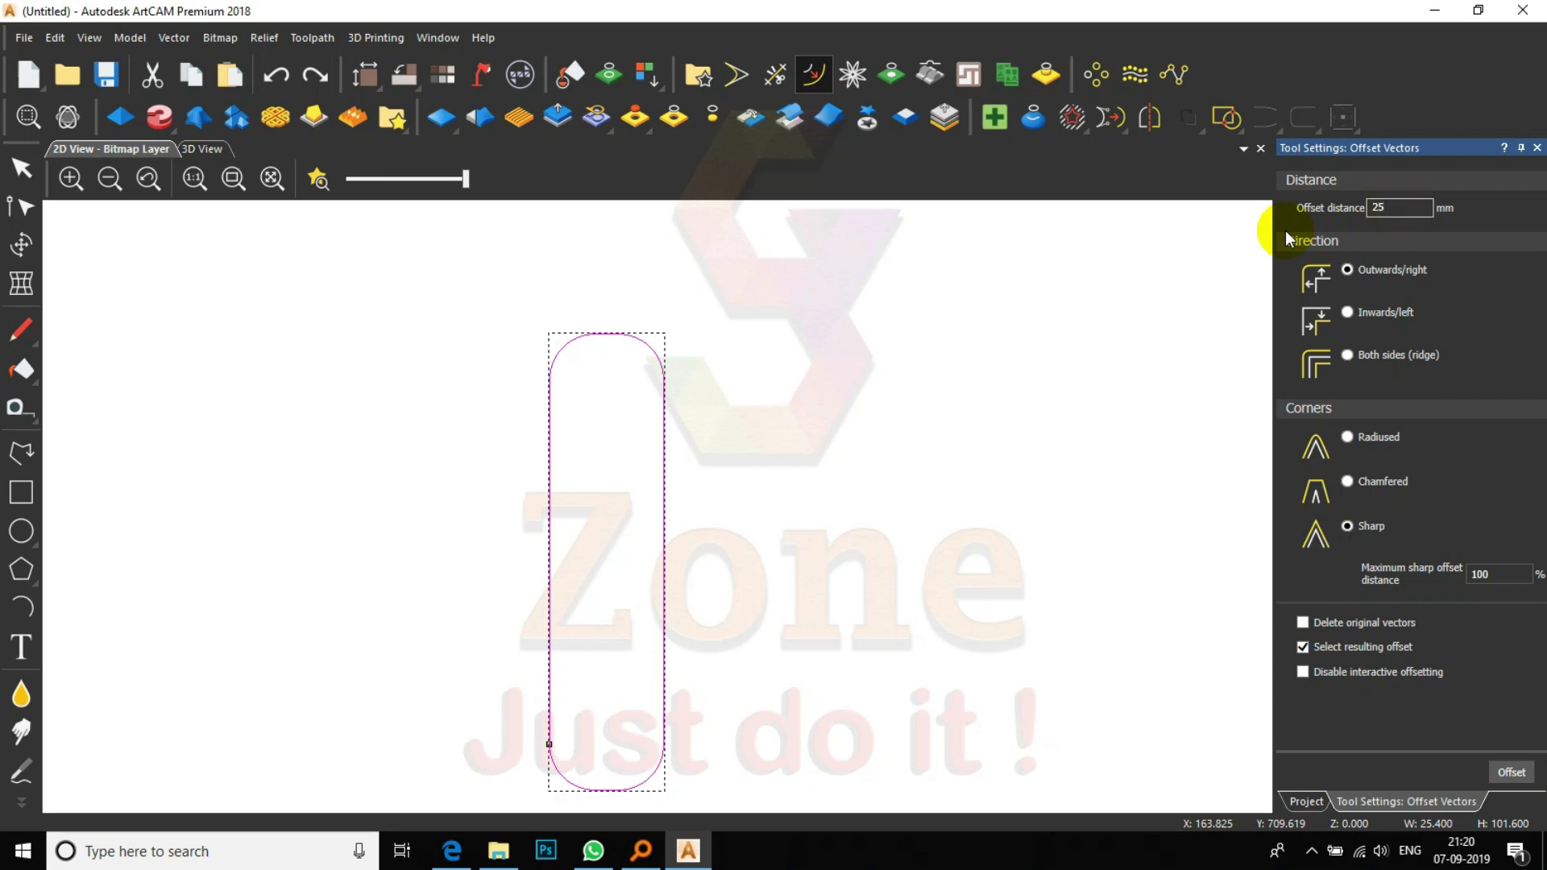
{"action": "left_click", "coordinate": [1511, 772]}
{"action": "scroll", "coordinate": [762, 510], "scroll_direction": "down", "scroll_amount": 4}
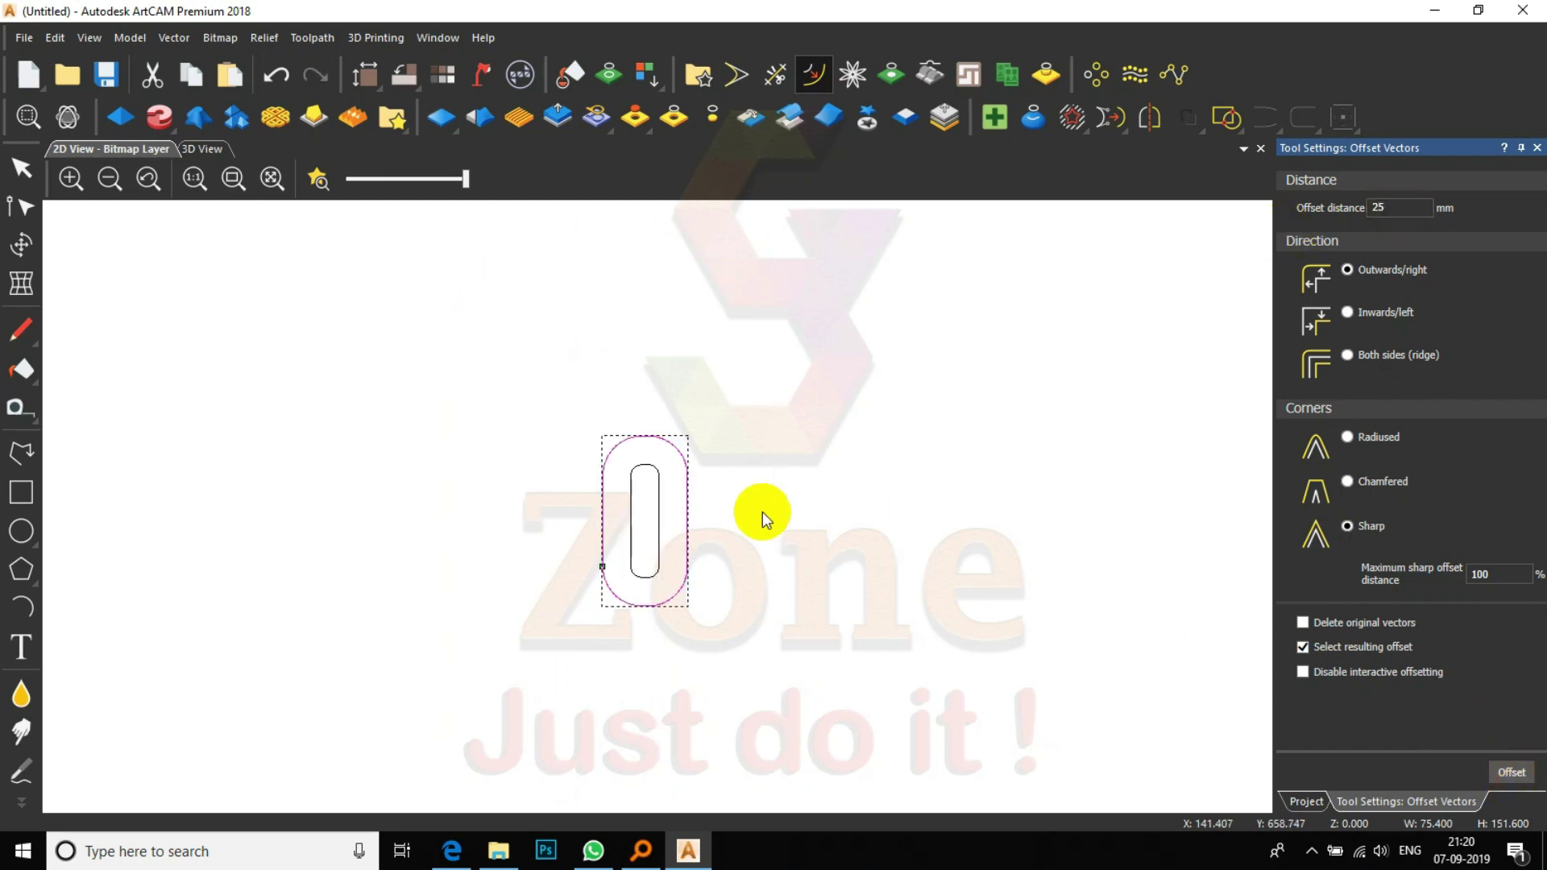
{"action": "left_click", "coordinate": [713, 519]}
{"action": "left_click", "coordinate": [1535, 148]}
- Copy the inner rounded rectangle upward so it overlaps the original's upper end, and nudge the copy into line with its sides
{"action": "scroll", "coordinate": [650, 508], "scroll_direction": "up", "scroll_amount": 4}
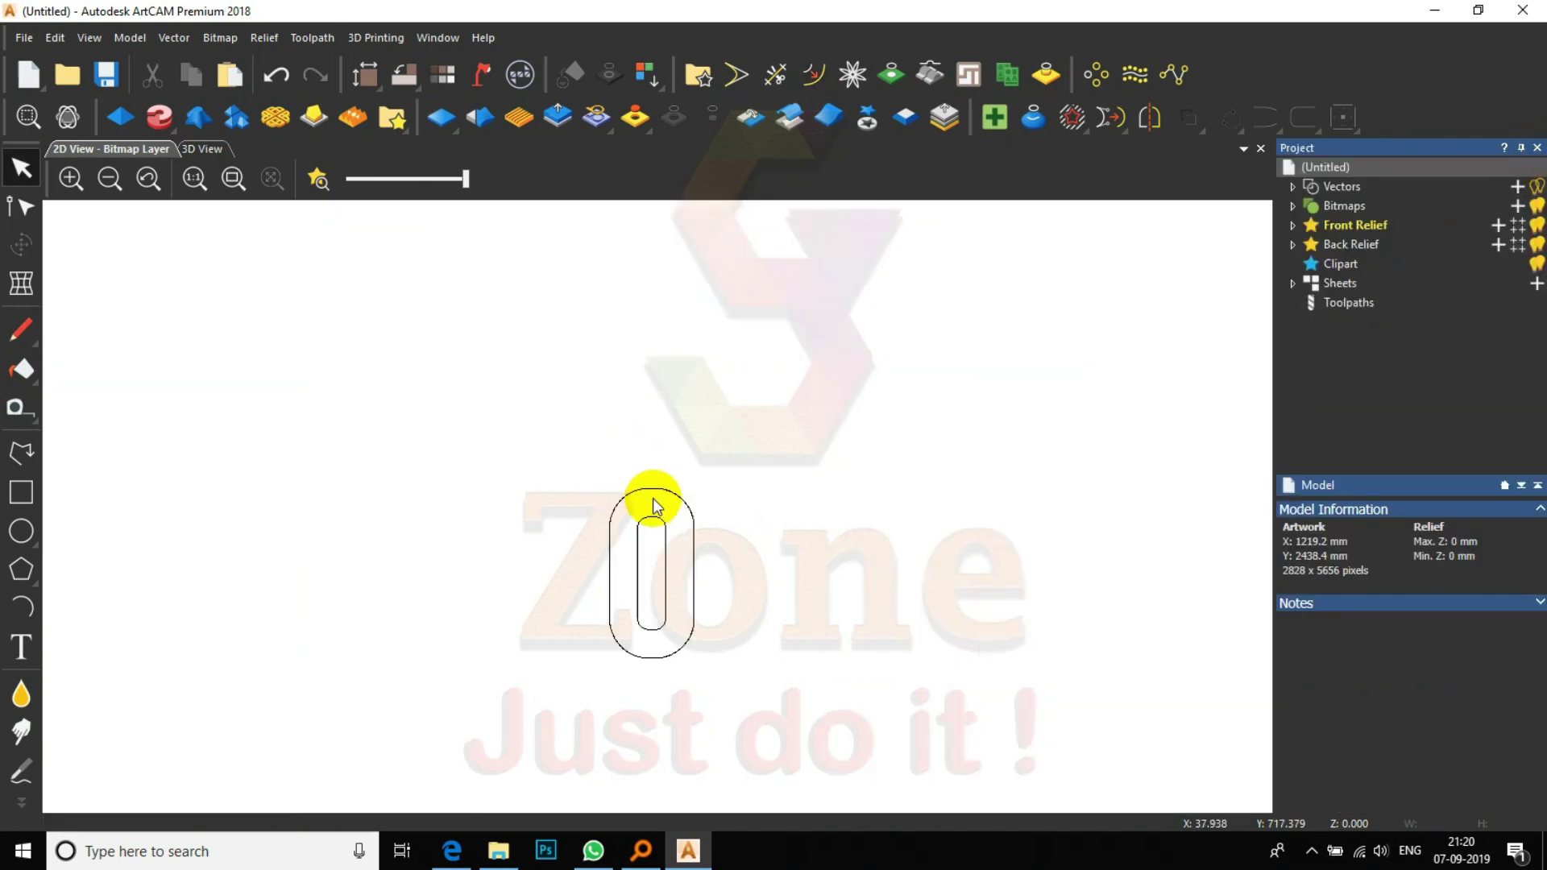
{"action": "left_click", "coordinate": [663, 523]}
{"action": "scroll", "coordinate": [670, 567], "scroll_direction": "up", "scroll_amount": 4}
{"action": "scroll", "coordinate": [671, 567], "scroll_direction": "down", "scroll_amount": 3}
{"action": "left_click", "coordinate": [758, 414]}
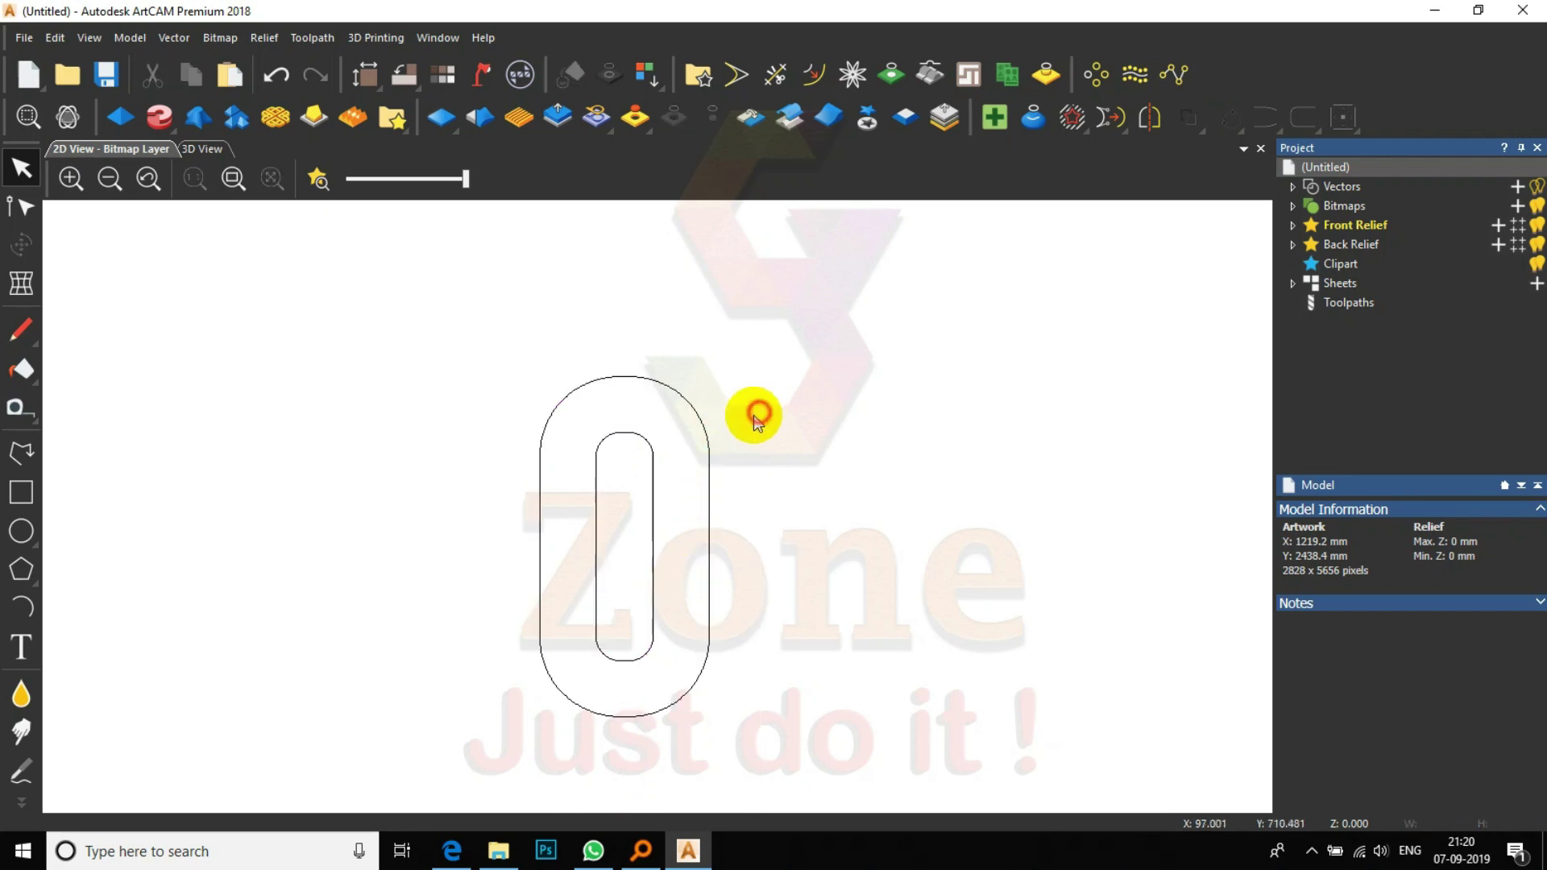
{"action": "left_click", "coordinate": [624, 662]}
{"action": "left_click_drag", "start_coordinate": [621, 656], "coordinate": [622, 501]}
{"action": "scroll", "coordinate": [630, 493], "scroll_direction": "up", "scroll_amount": 2}
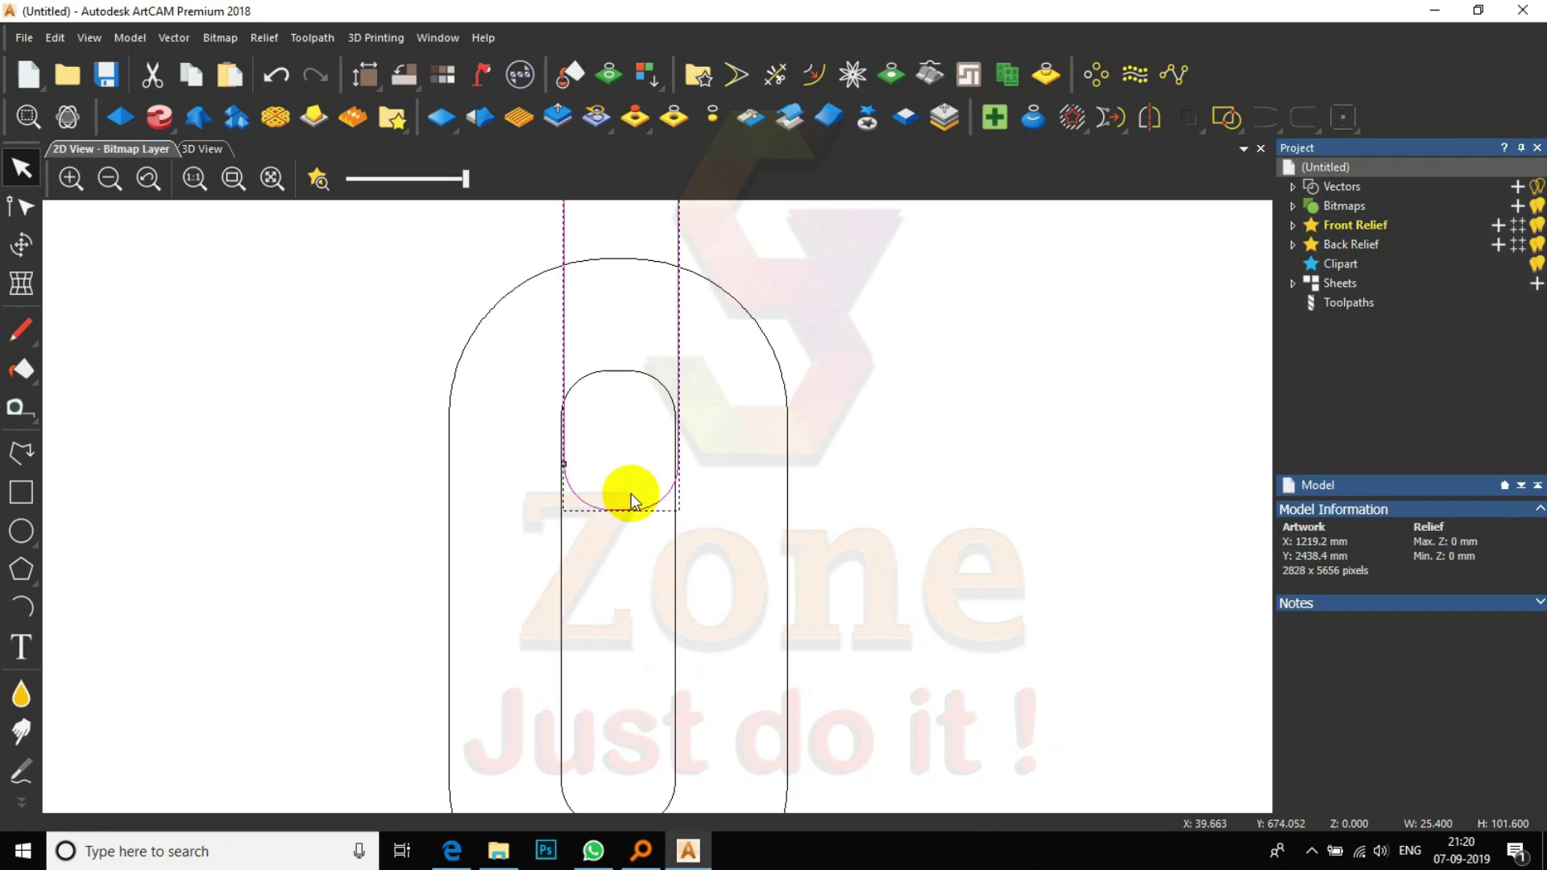
{"action": "key", "text": "Left"}
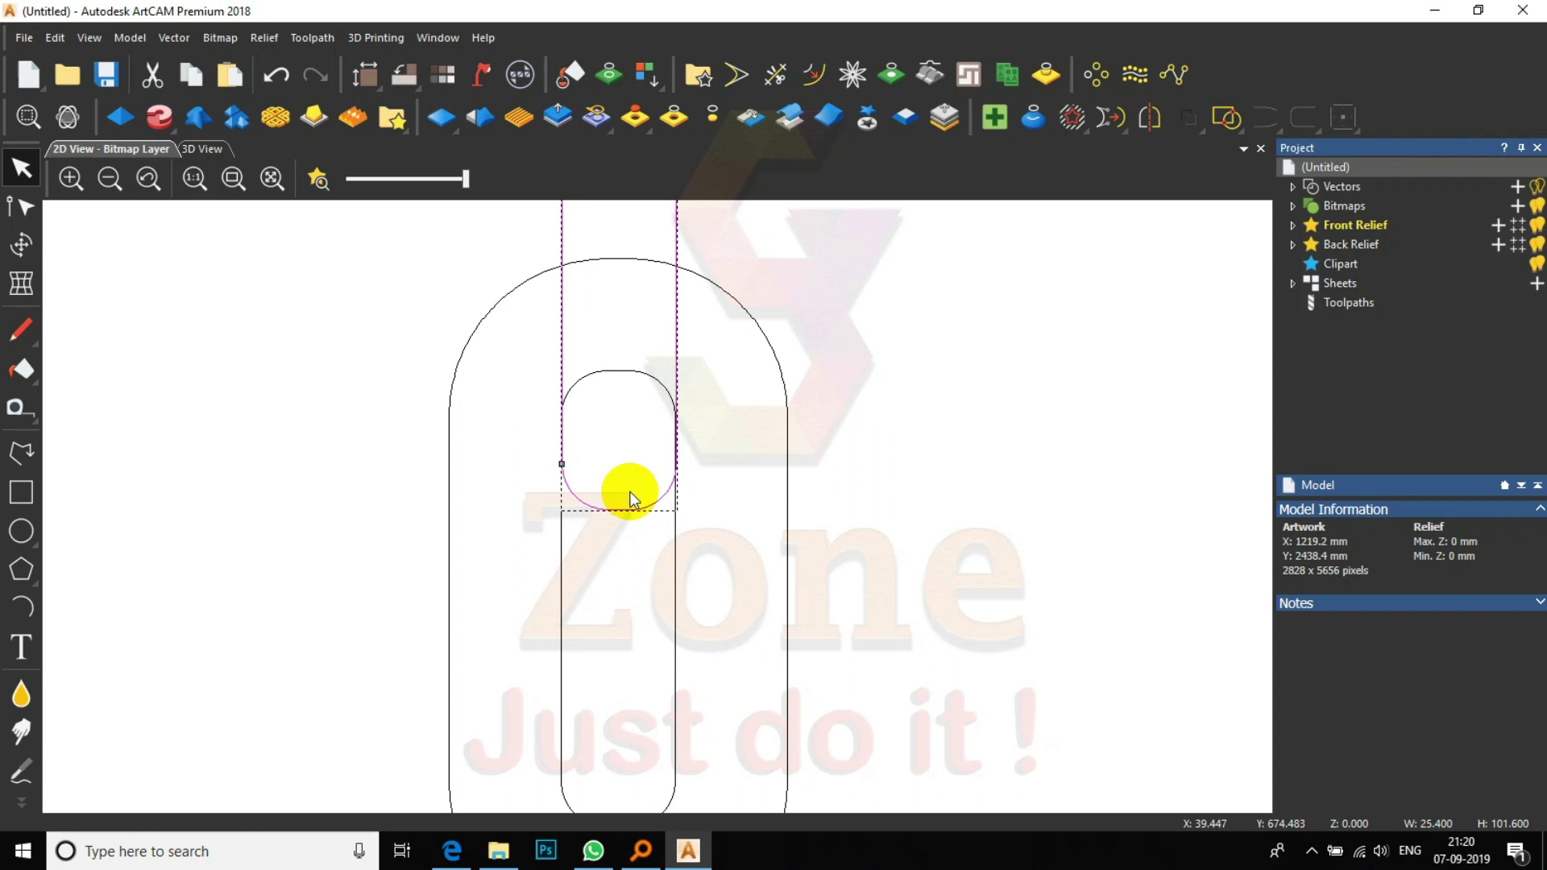
{"action": "scroll", "coordinate": [631, 495], "scroll_direction": "down", "scroll_amount": 4}
- Try moving all three outlines upward together, and undo the move
{"action": "left_click_drag", "start_coordinate": [714, 536], "coordinate": [615, 614]}
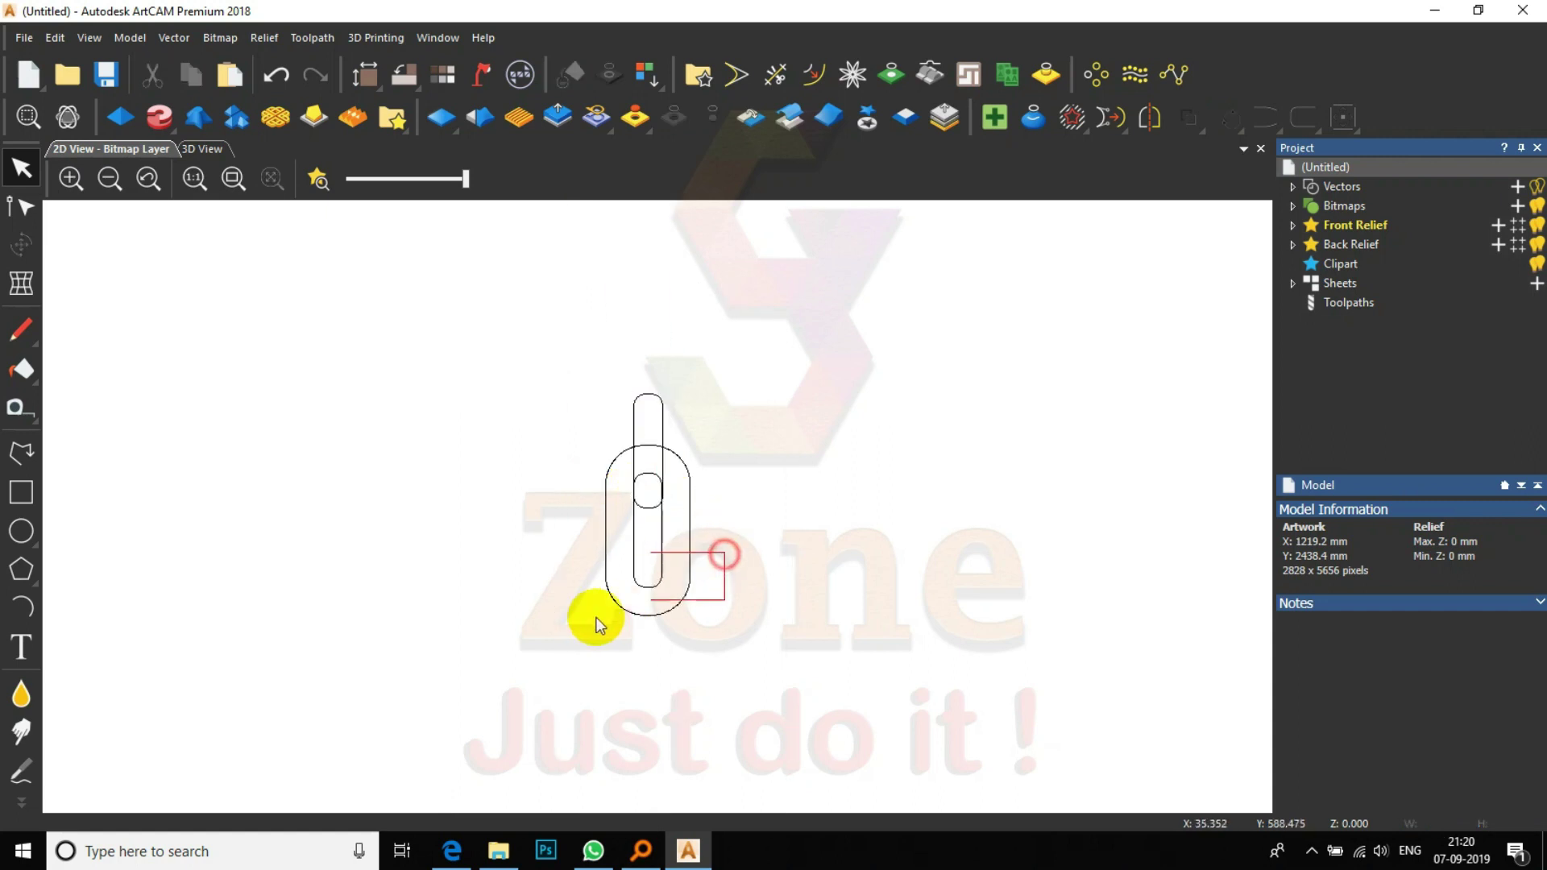
{"action": "left_click_drag", "start_coordinate": [753, 355], "coordinate": [557, 652]}
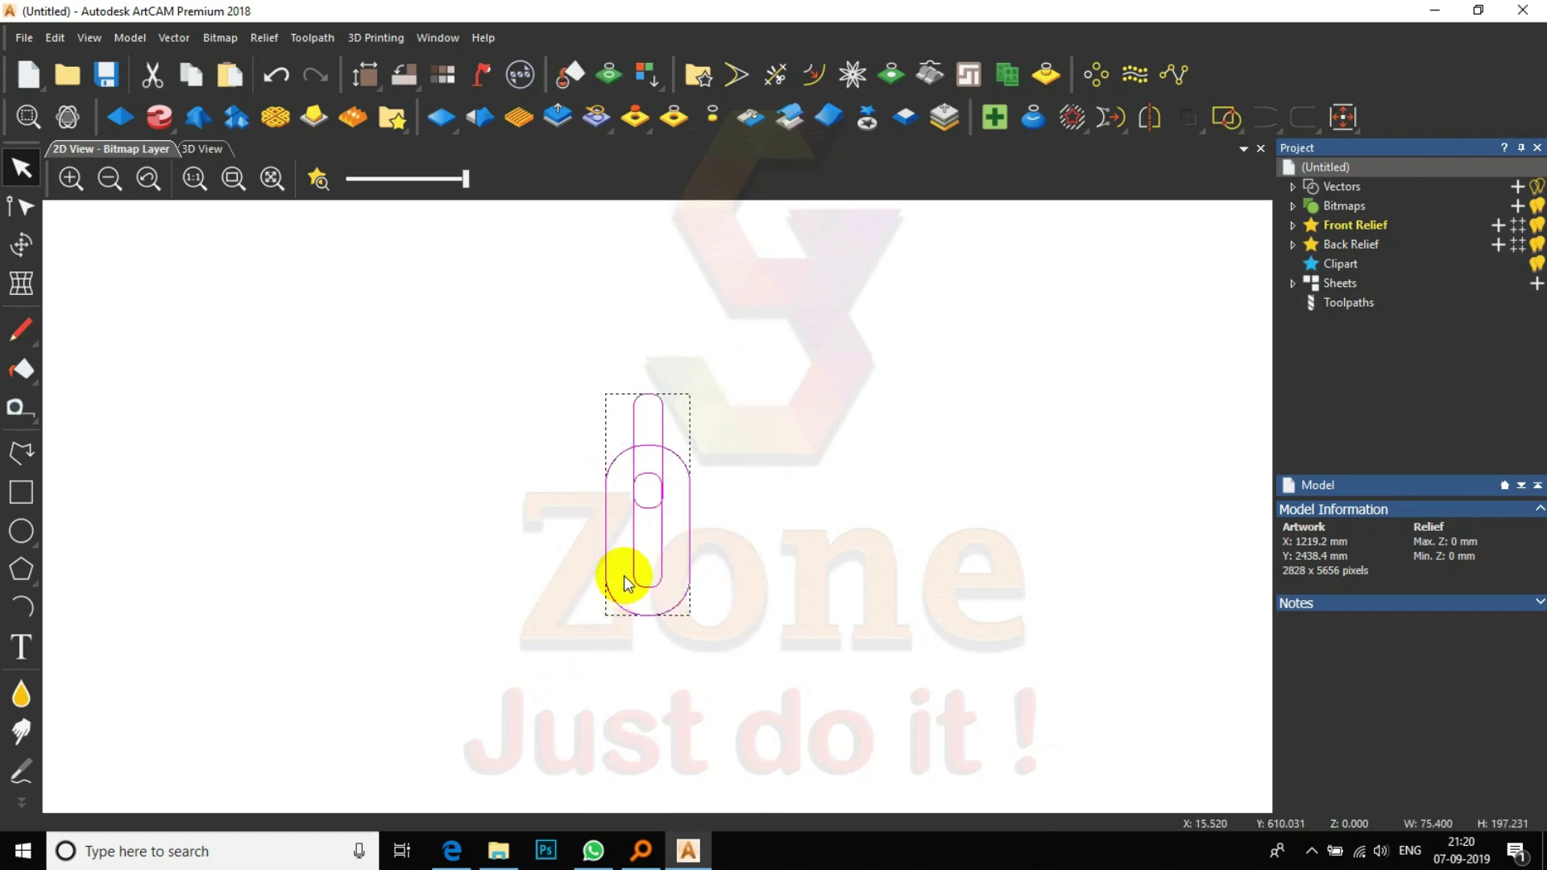
{"action": "left_click_drag", "start_coordinate": [646, 611], "coordinate": [645, 443]}
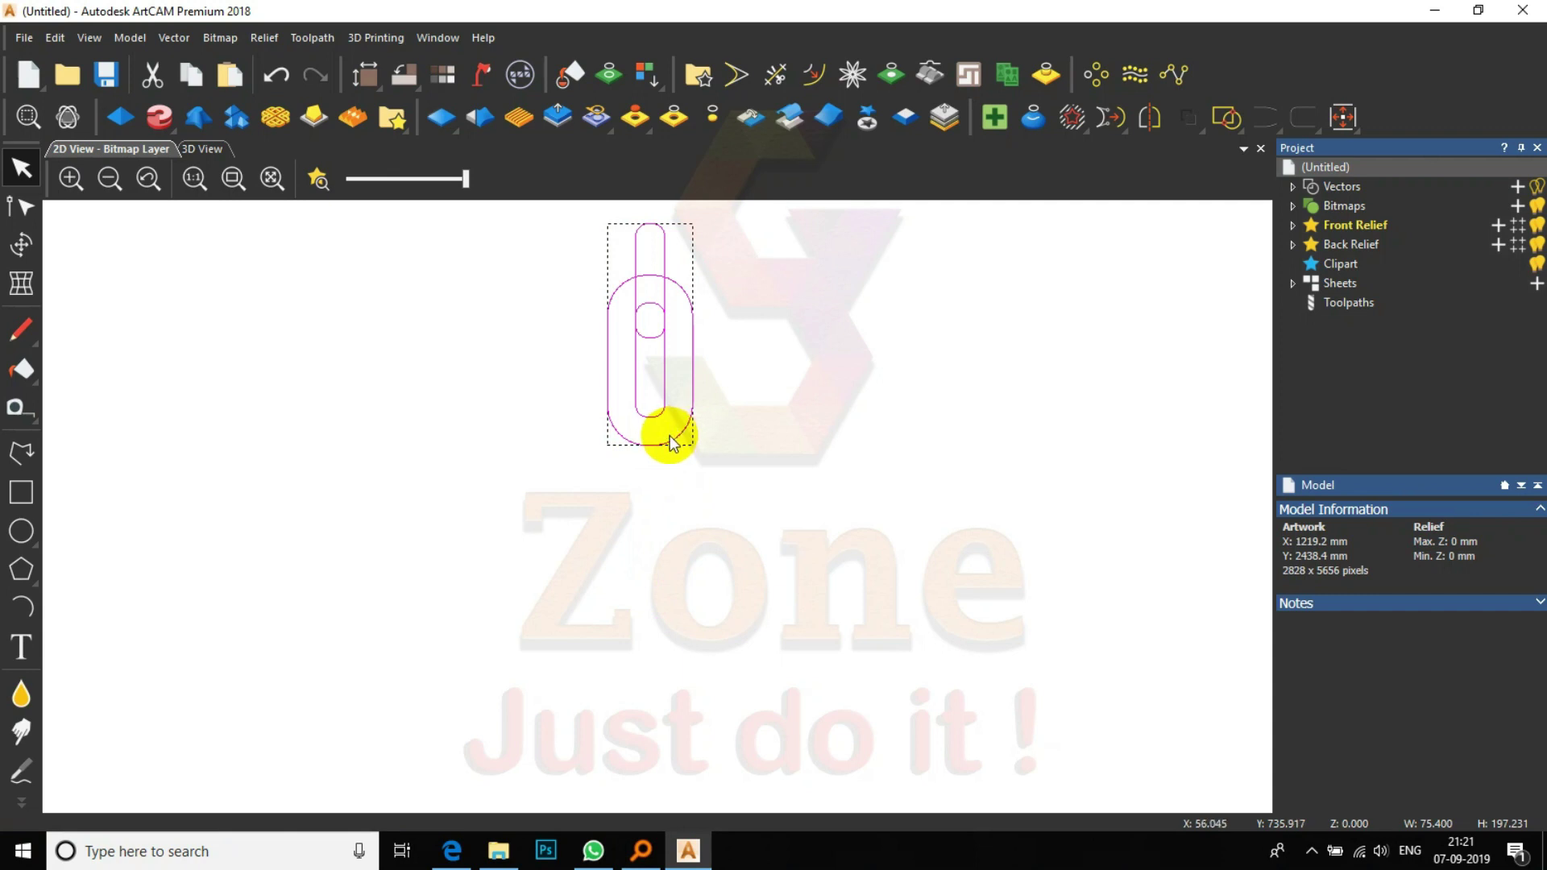
{"action": "key", "text": "ctrl+z"}
- Delete the copied rounded rectangle that overlaps the upper end of the inner one
{"action": "left_click", "coordinate": [726, 472]}
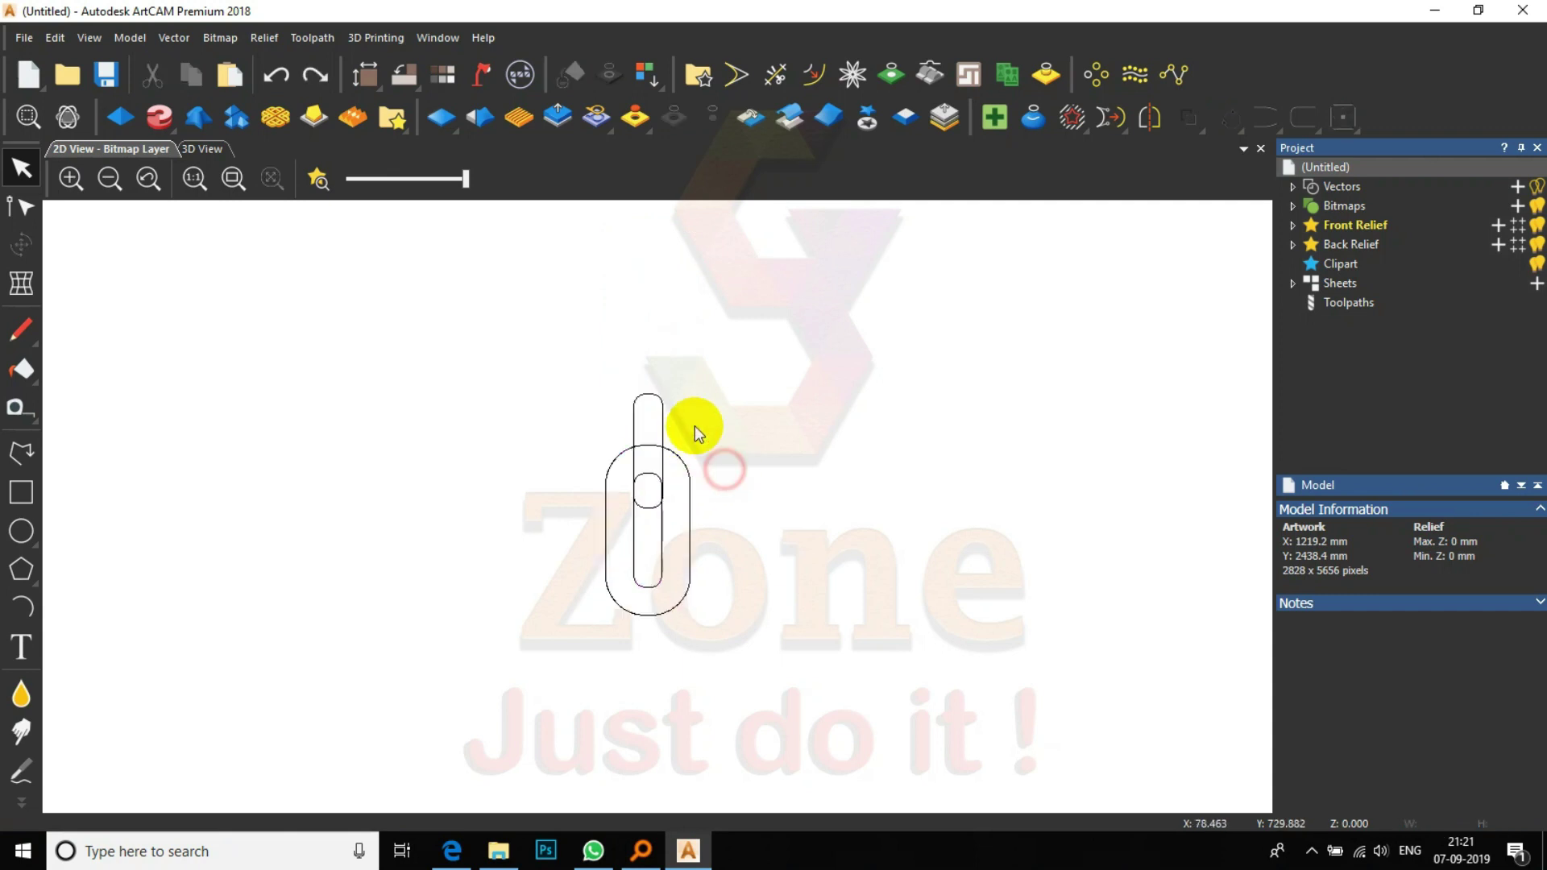
{"action": "left_click_drag", "start_coordinate": [693, 421], "coordinate": [587, 413]}
{"action": "key", "text": "Delete"}
- Try moving the inner and outer outlines upward together, and undo the move
{"action": "left_click_drag", "start_coordinate": [786, 417], "coordinate": [648, 397]}
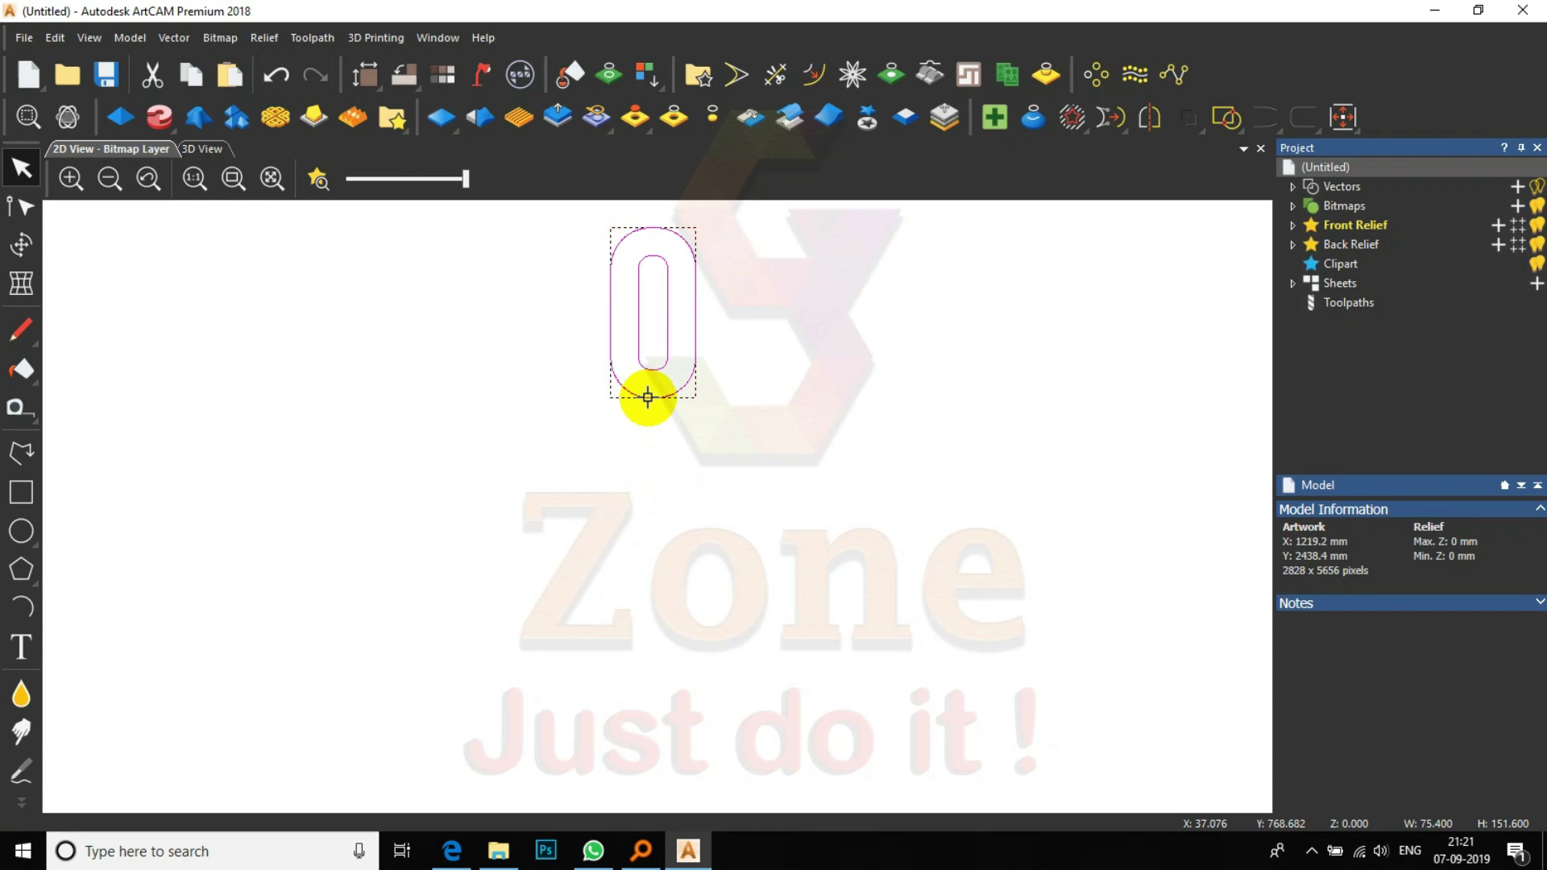
{"action": "key", "text": "ctrl+z"}
{"action": "left_click", "coordinate": [773, 474]}
- Try deleting the outer offset outline, and undo the deletion
{"action": "left_click", "coordinate": [661, 507]}
{"action": "left_click", "coordinate": [715, 493]}
{"action": "left_click", "coordinate": [687, 472]}
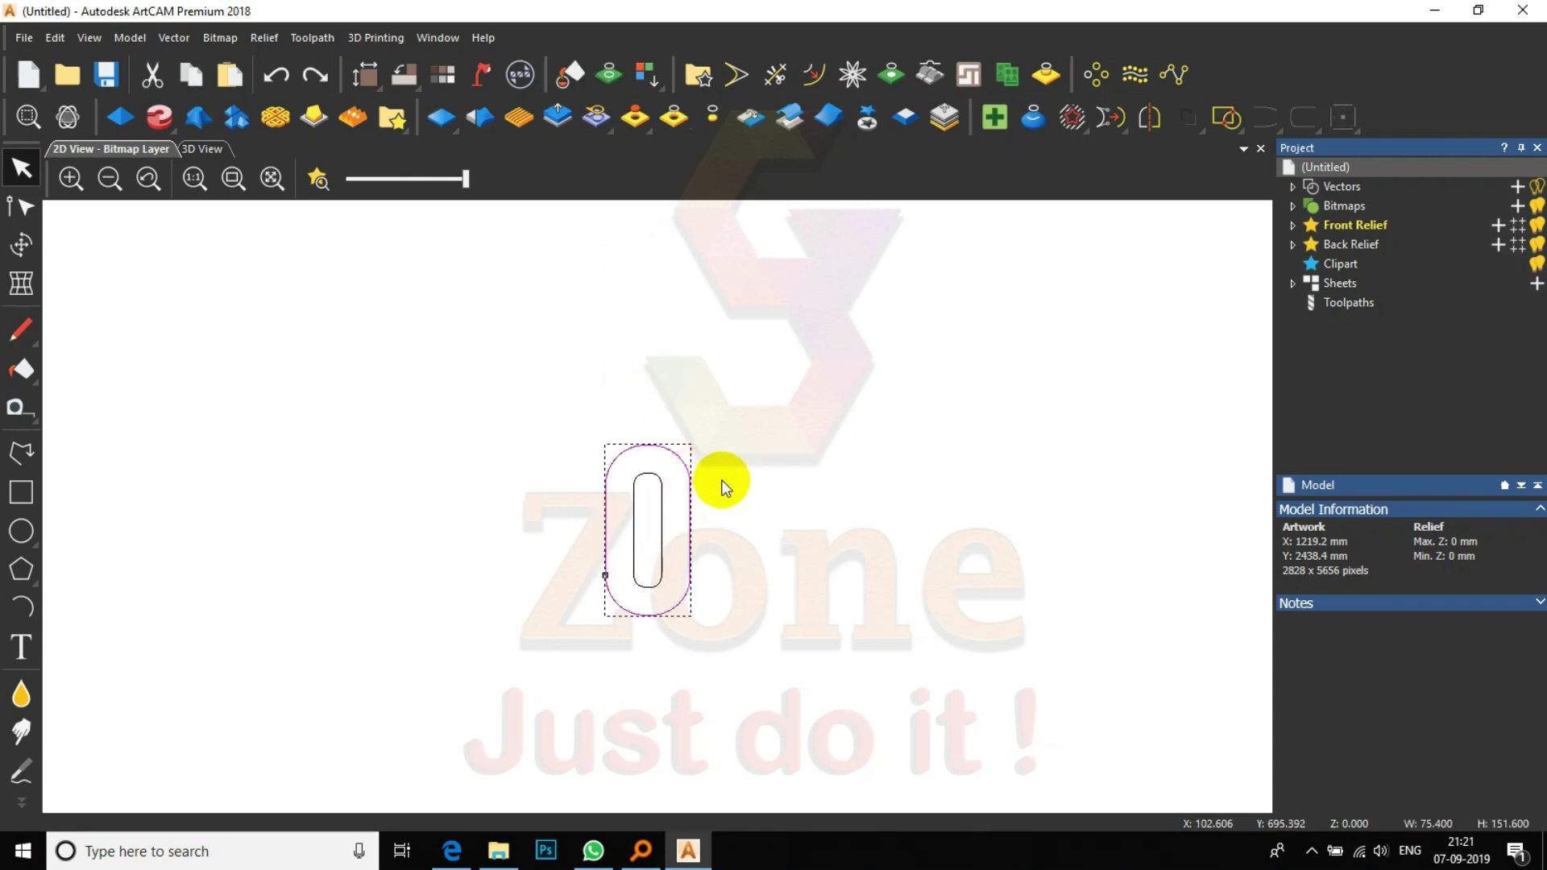
{"action": "key", "text": "Delete"}
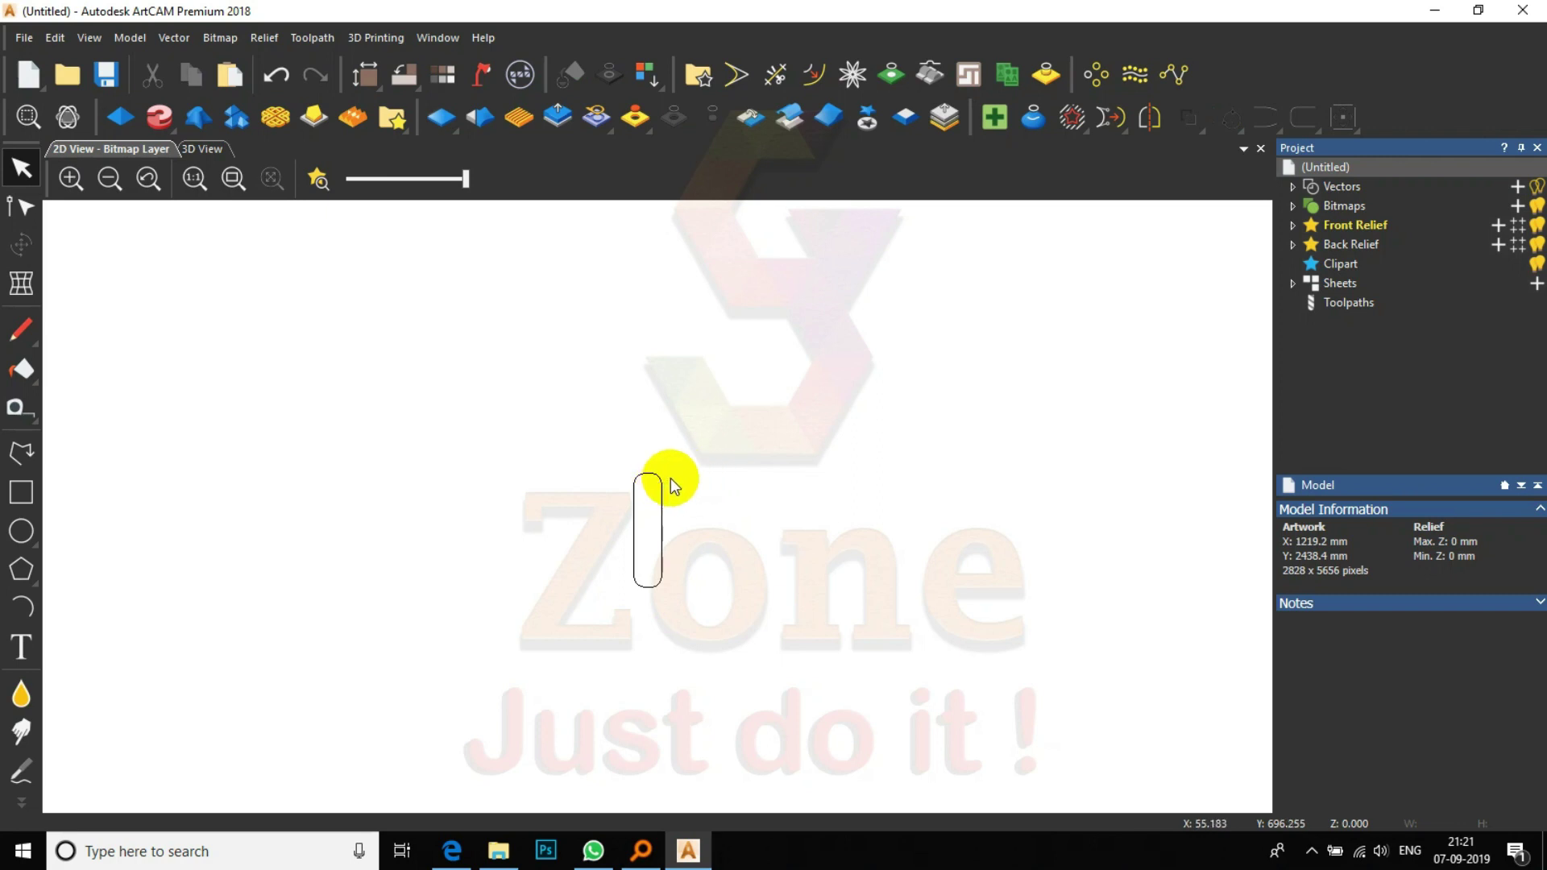
{"action": "key", "text": "ctrl+z"}
- Check the overall width and height of the inner and outer outlines together with the Transform tool
{"action": "key", "text": "ctrl+a"}
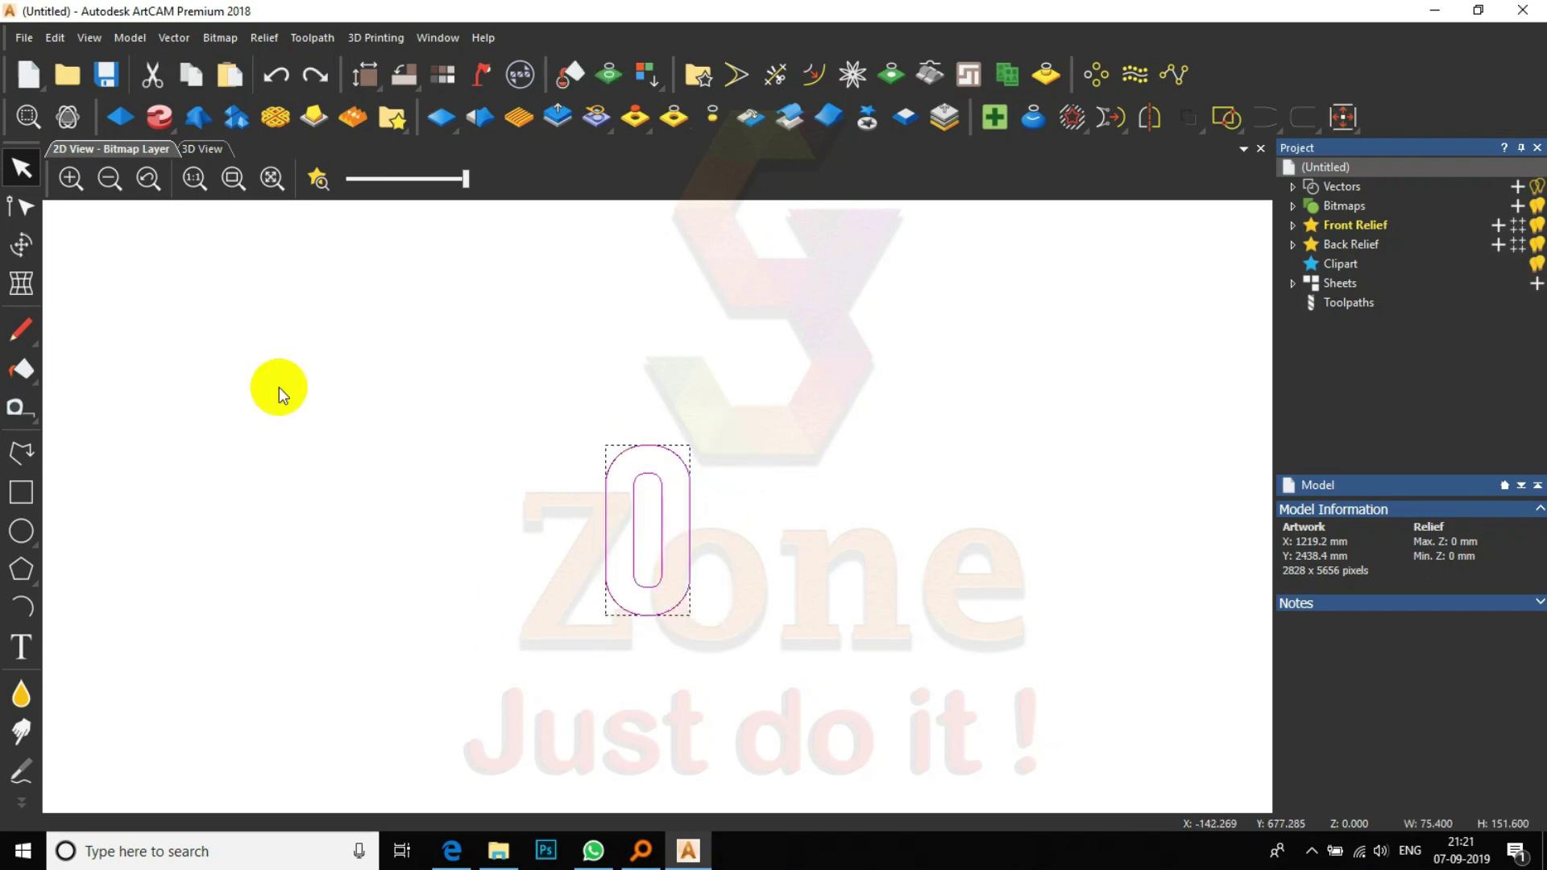
{"action": "left_click", "coordinate": [21, 244]}
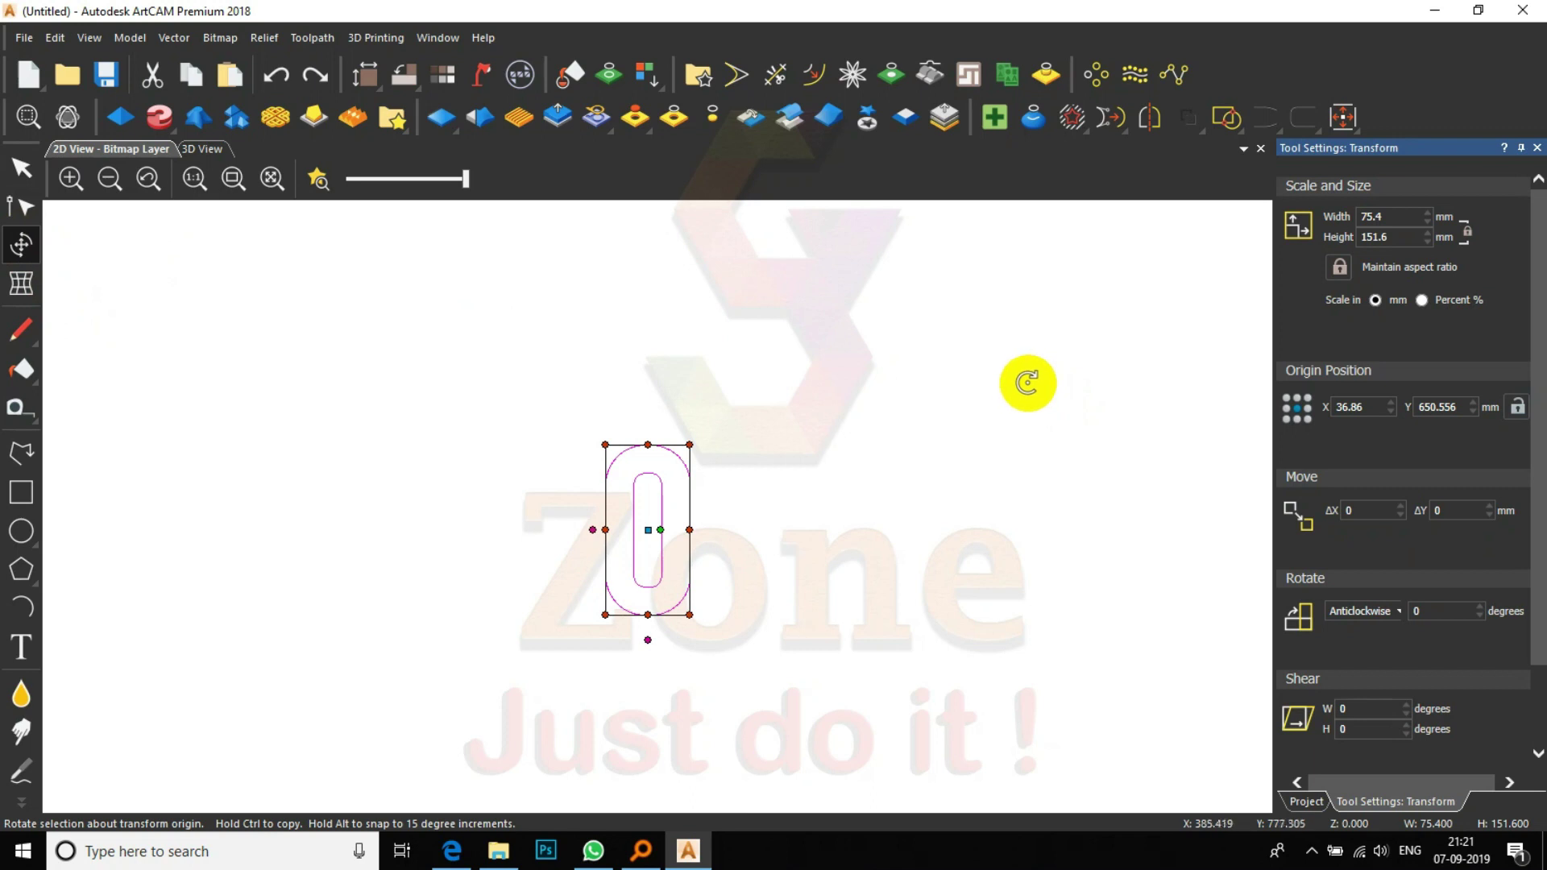
{"action": "left_click", "coordinate": [1013, 355]}
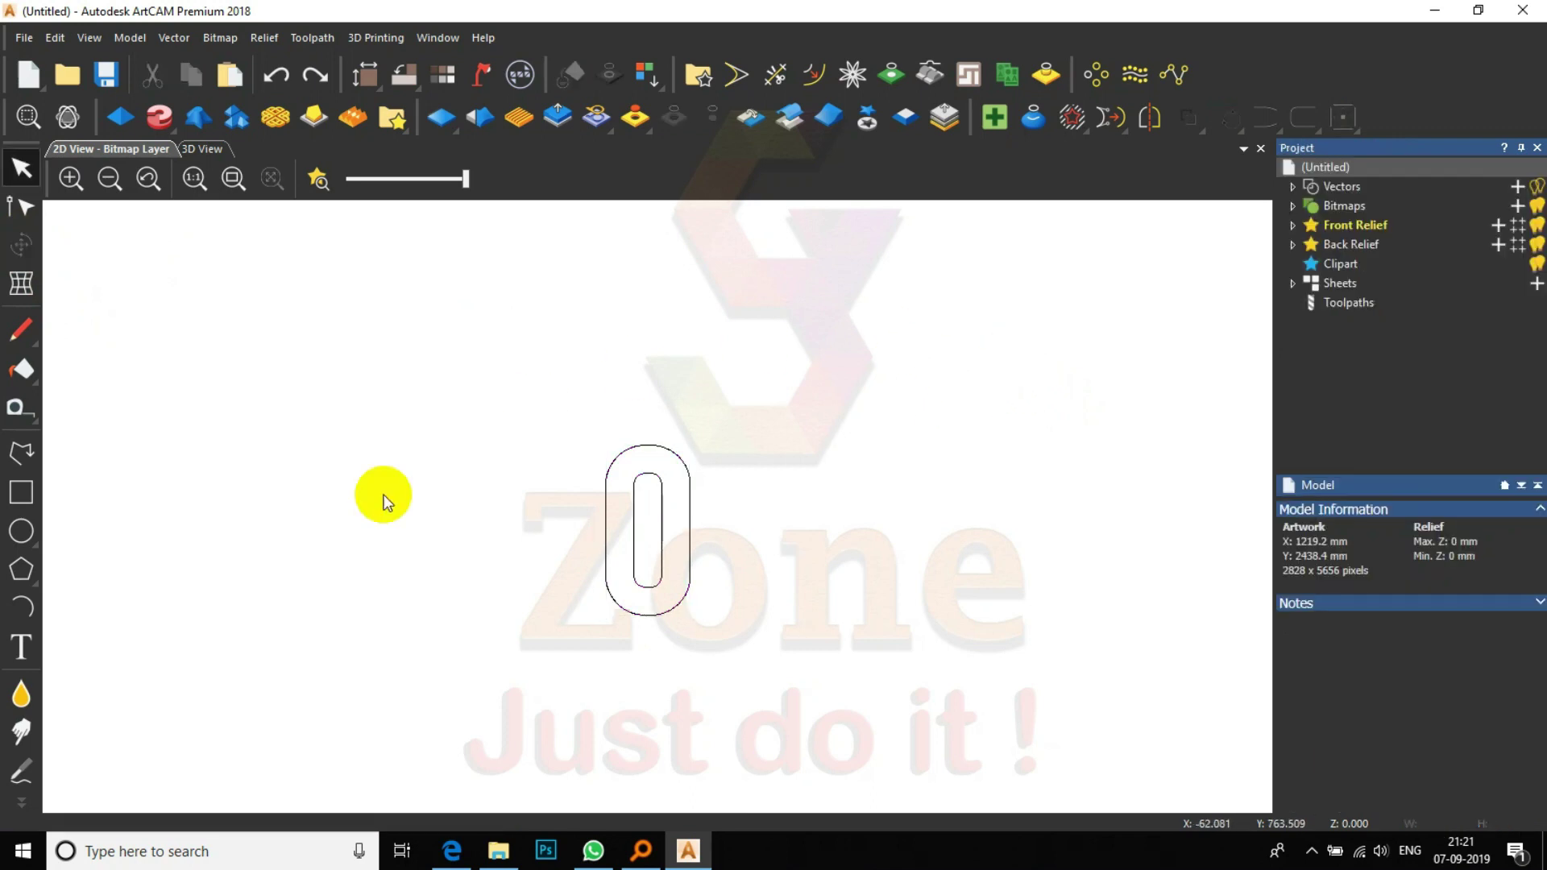
- Draw a vertical rectangle beside the outlined pair and set it to 25 mm wide and 151 mm high
{"action": "left_click", "coordinate": [21, 491]}
{"action": "left_click_drag", "start_coordinate": [767, 365], "coordinate": [848, 636]}
{"action": "double_click", "coordinate": [1384, 296]}
{"action": "type", "text": "25"}
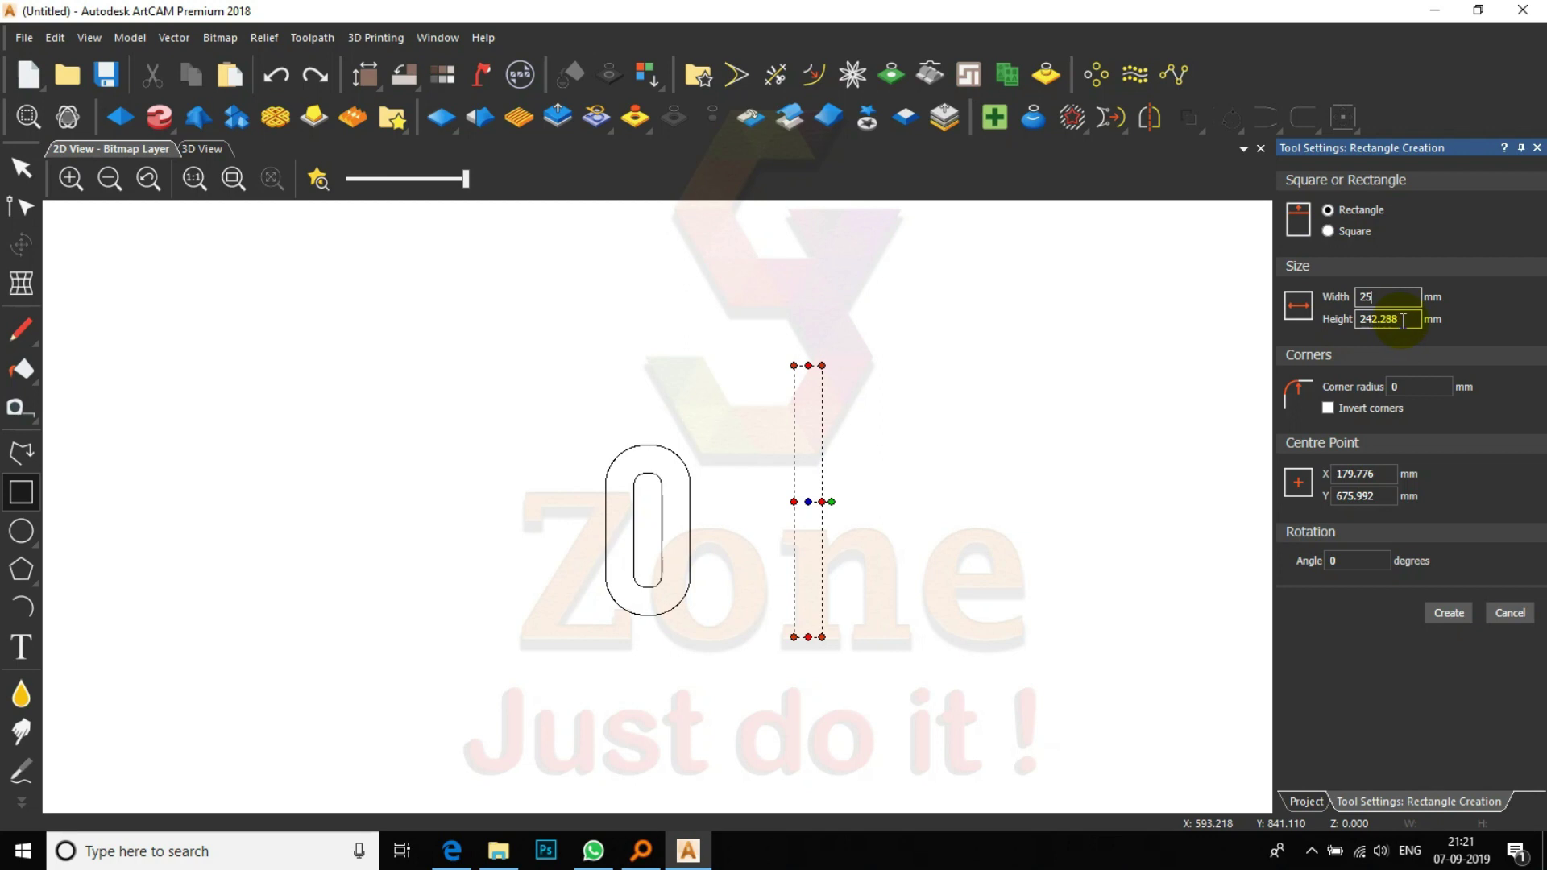
{"action": "double_click", "coordinate": [1389, 322]}
{"action": "type", "text": "151"}
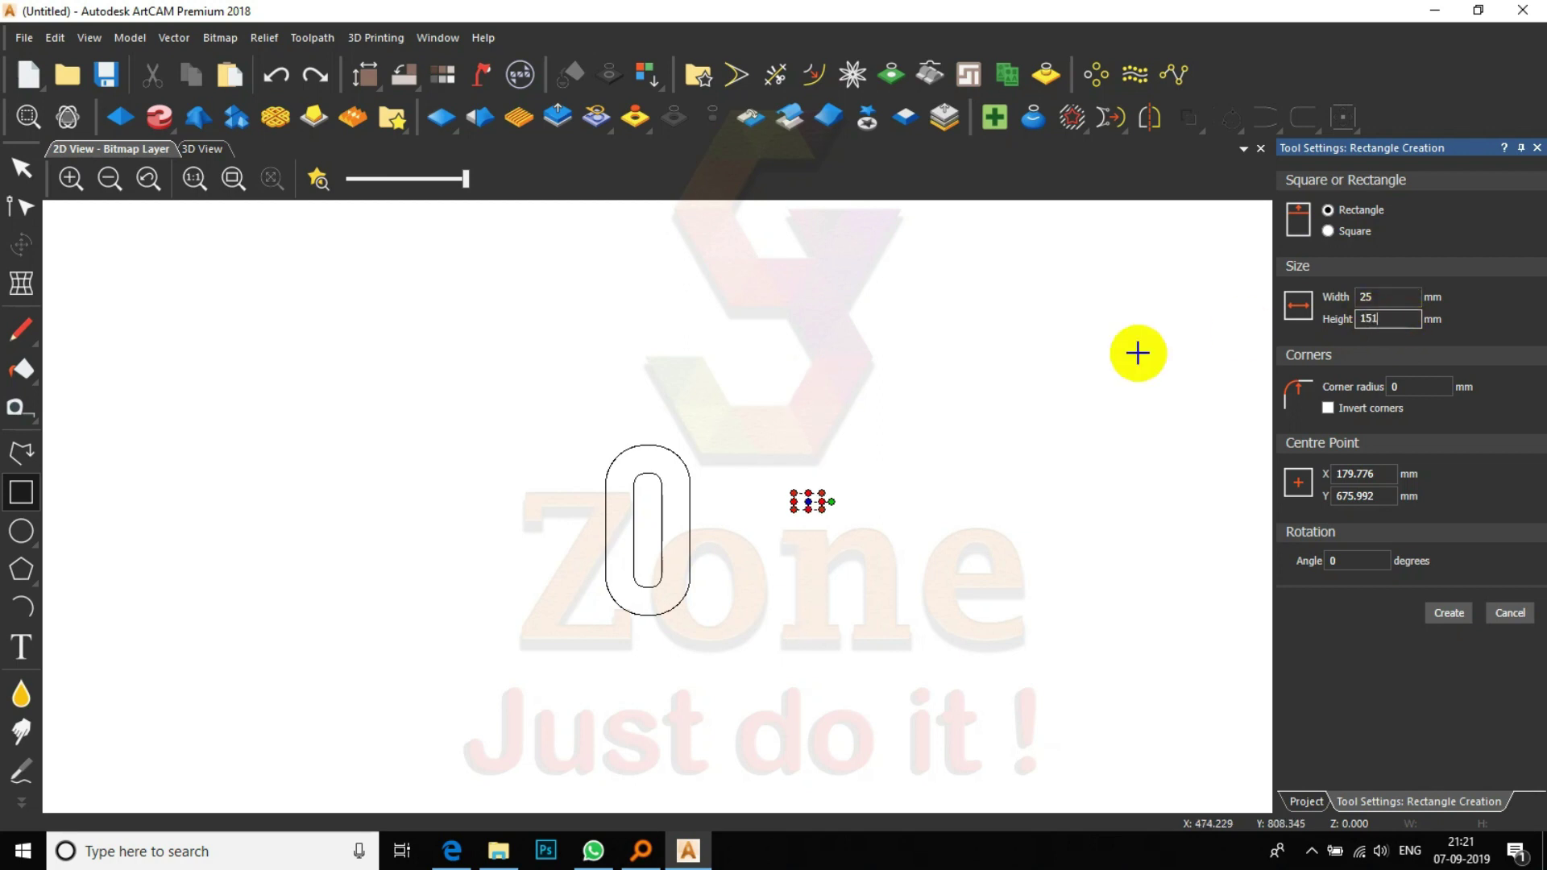
- Give the rectangle a 10 mm corner radius and create it
{"action": "double_click", "coordinate": [1414, 389]}
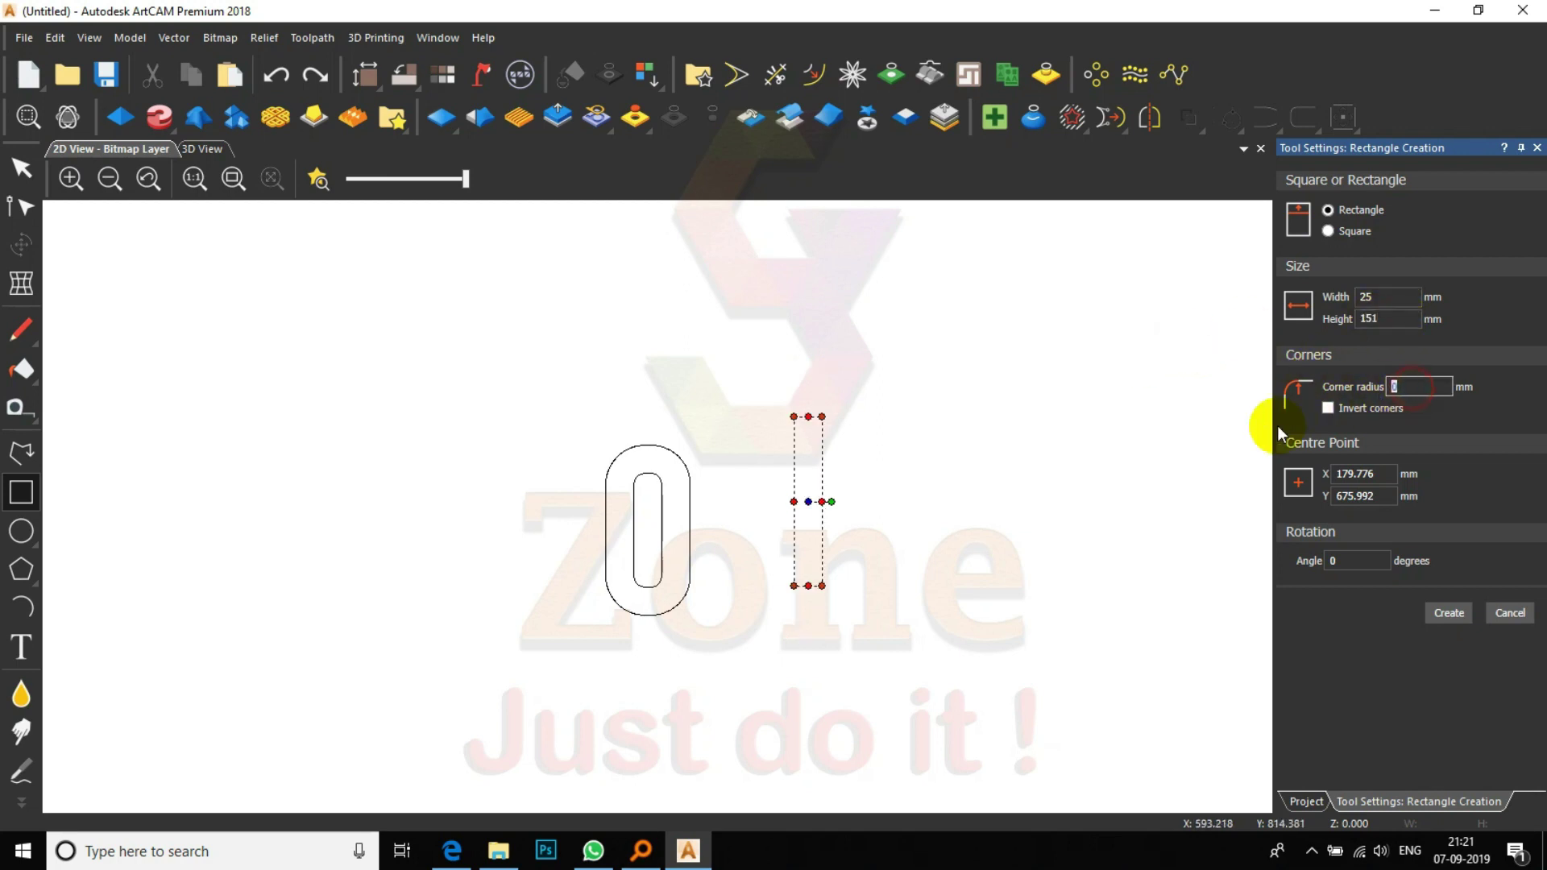
{"action": "type", "text": "12"}
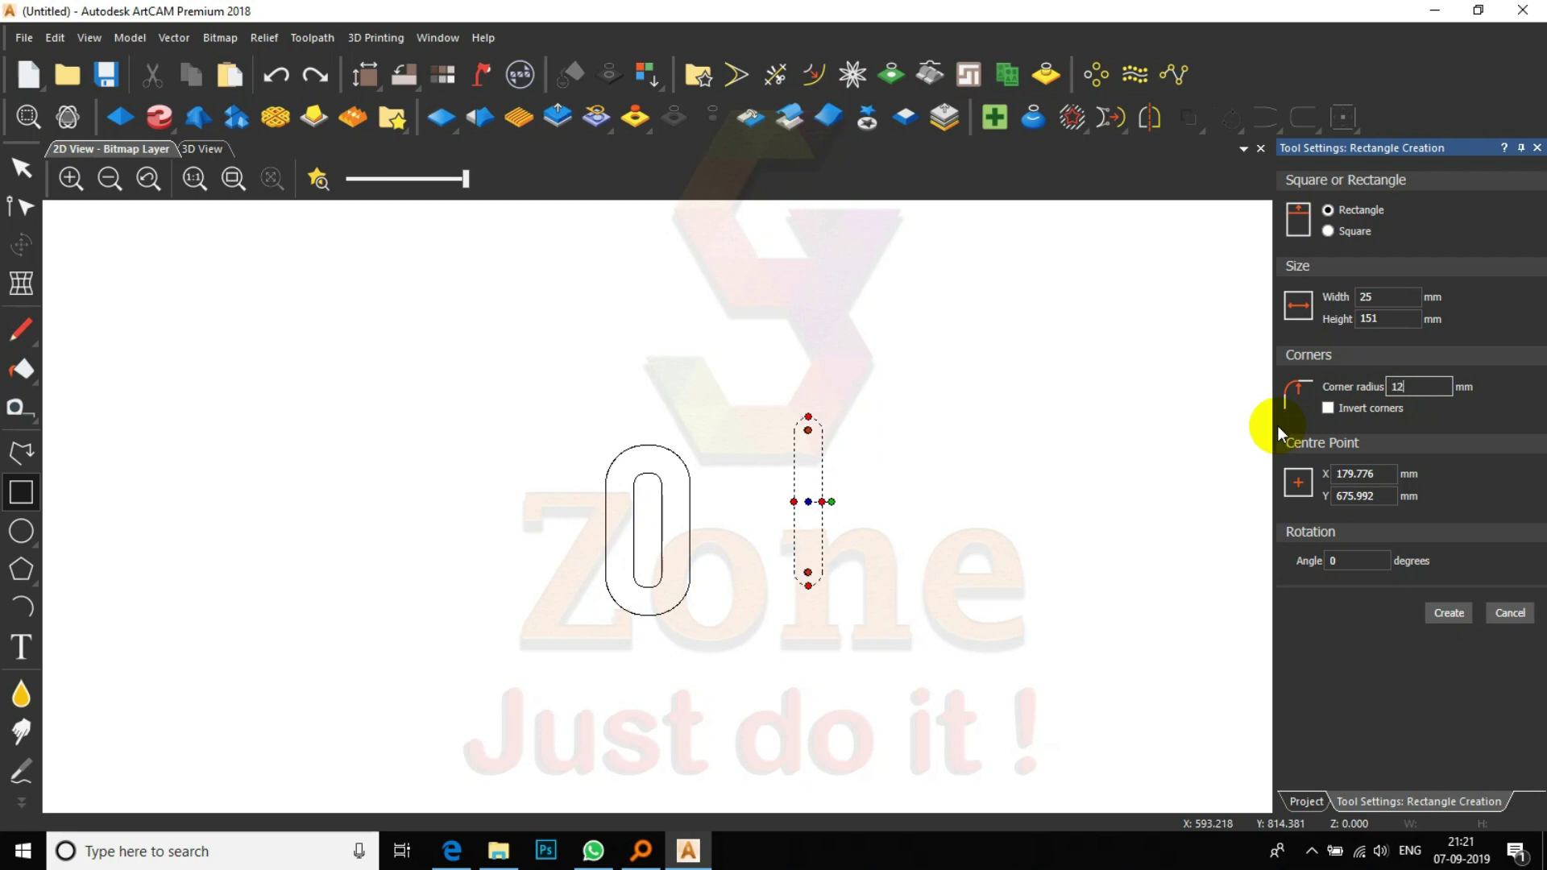
{"action": "scroll", "coordinate": [832, 403], "scroll_direction": "up", "scroll_amount": 8}
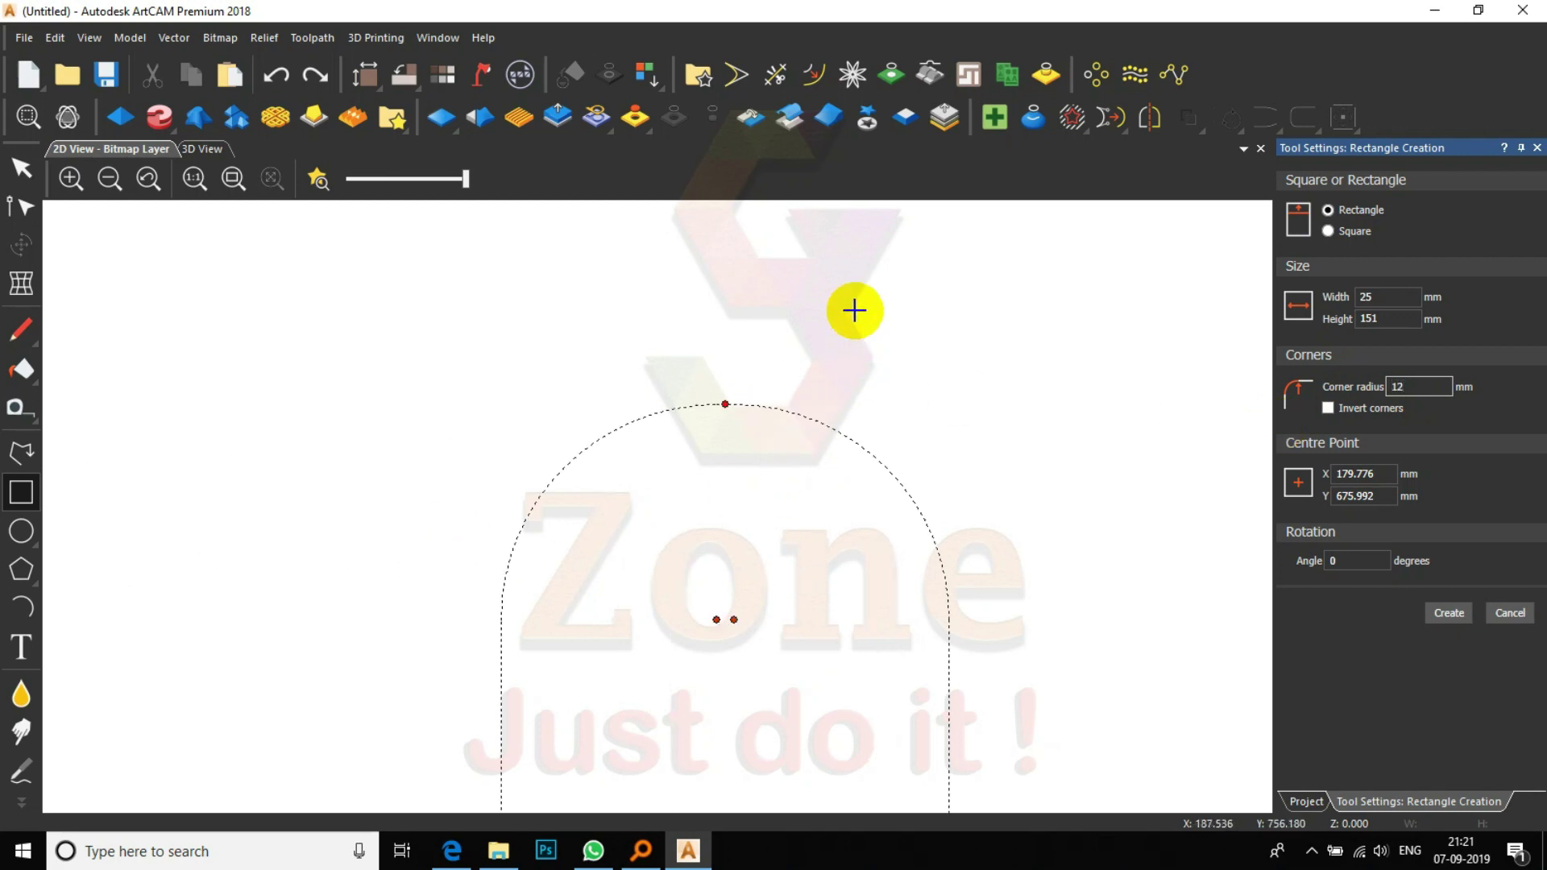
{"action": "key", "text": "BackSpace"}
{"action": "type", "text": "0"}
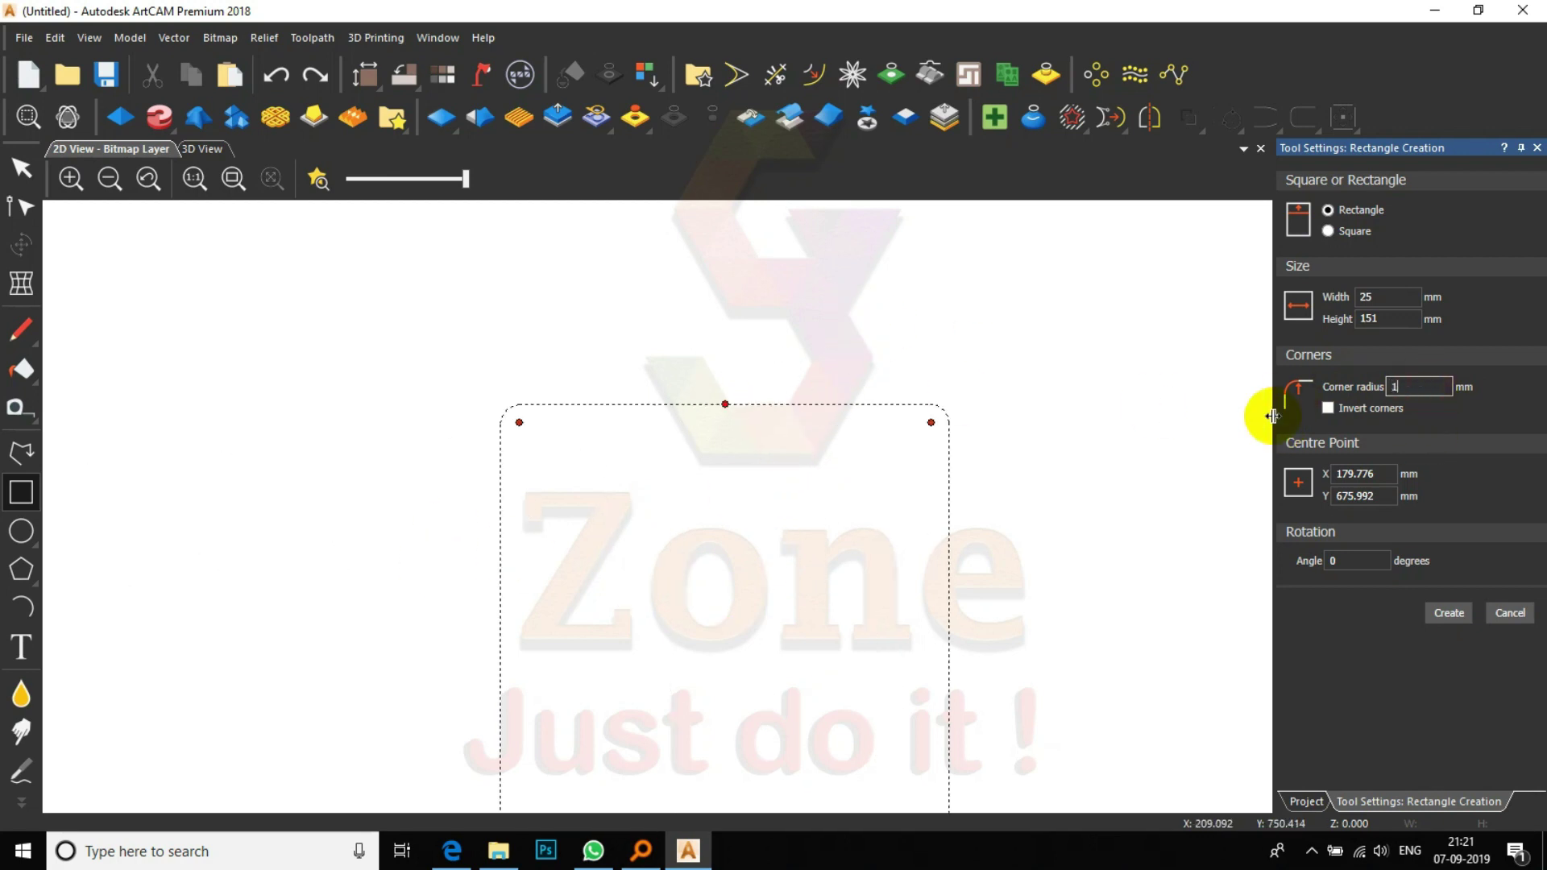
{"action": "left_click", "coordinate": [1451, 615]}
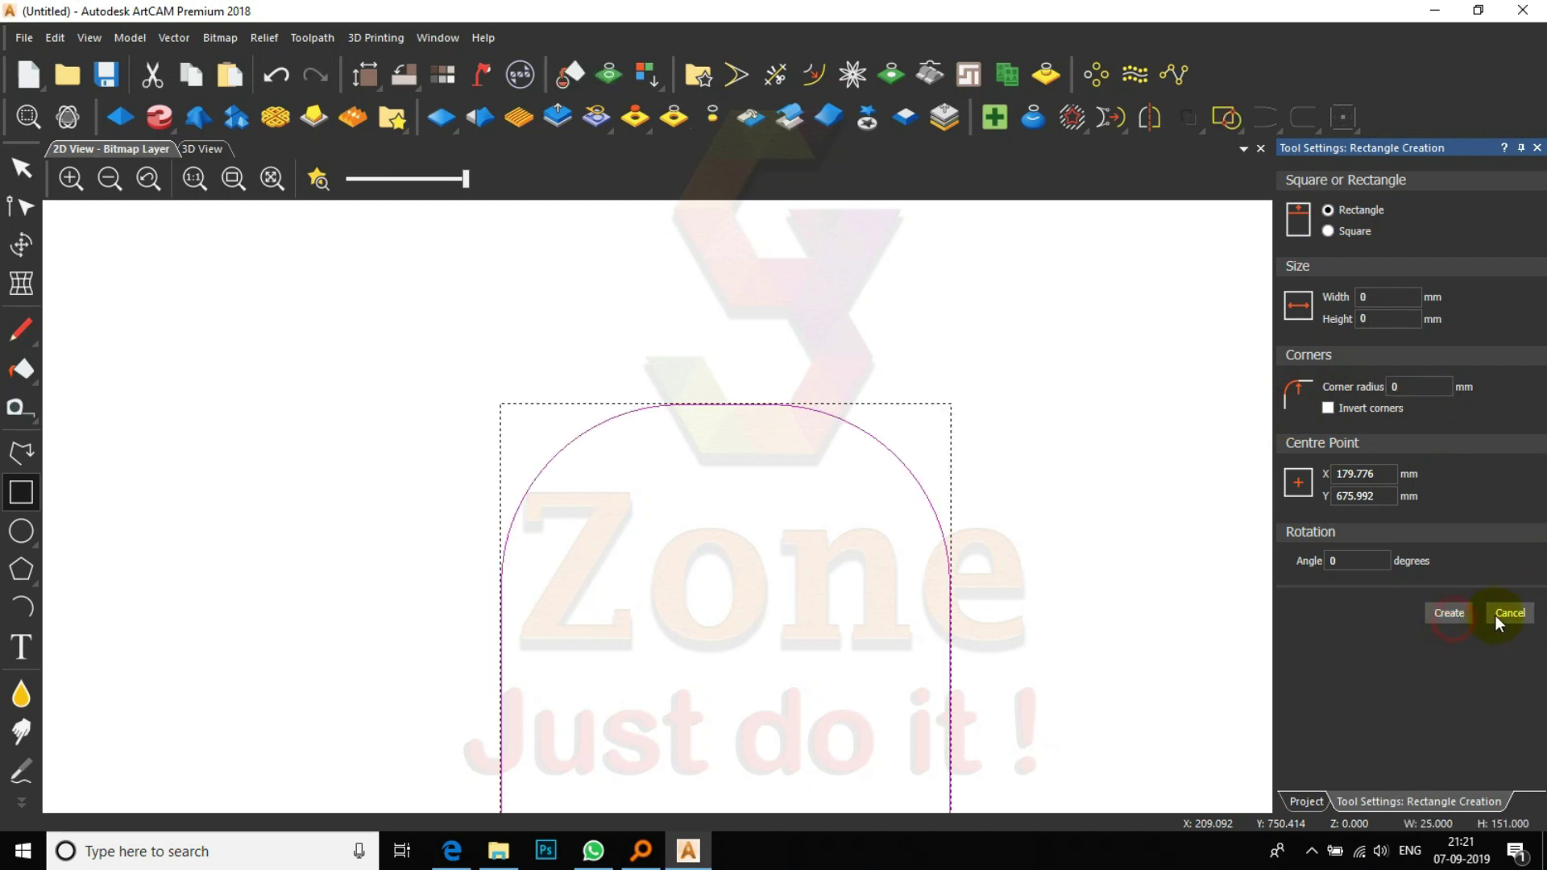
- Move the new rounded rectangle above the pair so its lower end overlaps the upper end of the inner outline
{"action": "scroll", "coordinate": [886, 535], "scroll_direction": "down", "scroll_amount": 10}
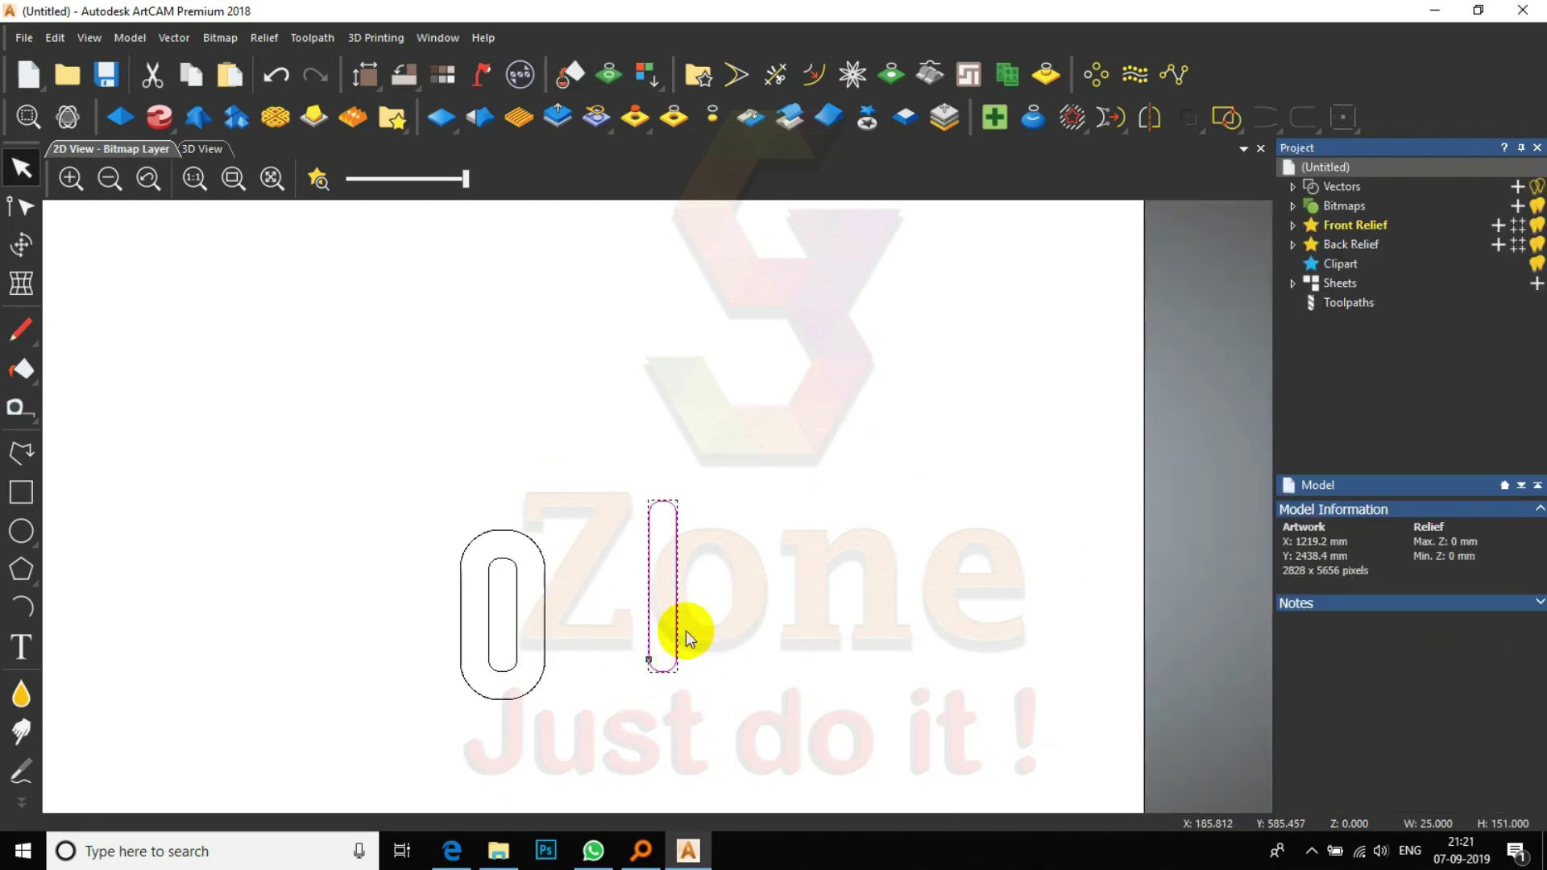
{"action": "left_click", "coordinate": [750, 545]}
{"action": "left_click_drag", "start_coordinate": [705, 467], "coordinate": [506, 584]}
{"action": "scroll", "coordinate": [508, 580], "scroll_direction": "up", "scroll_amount": 4}
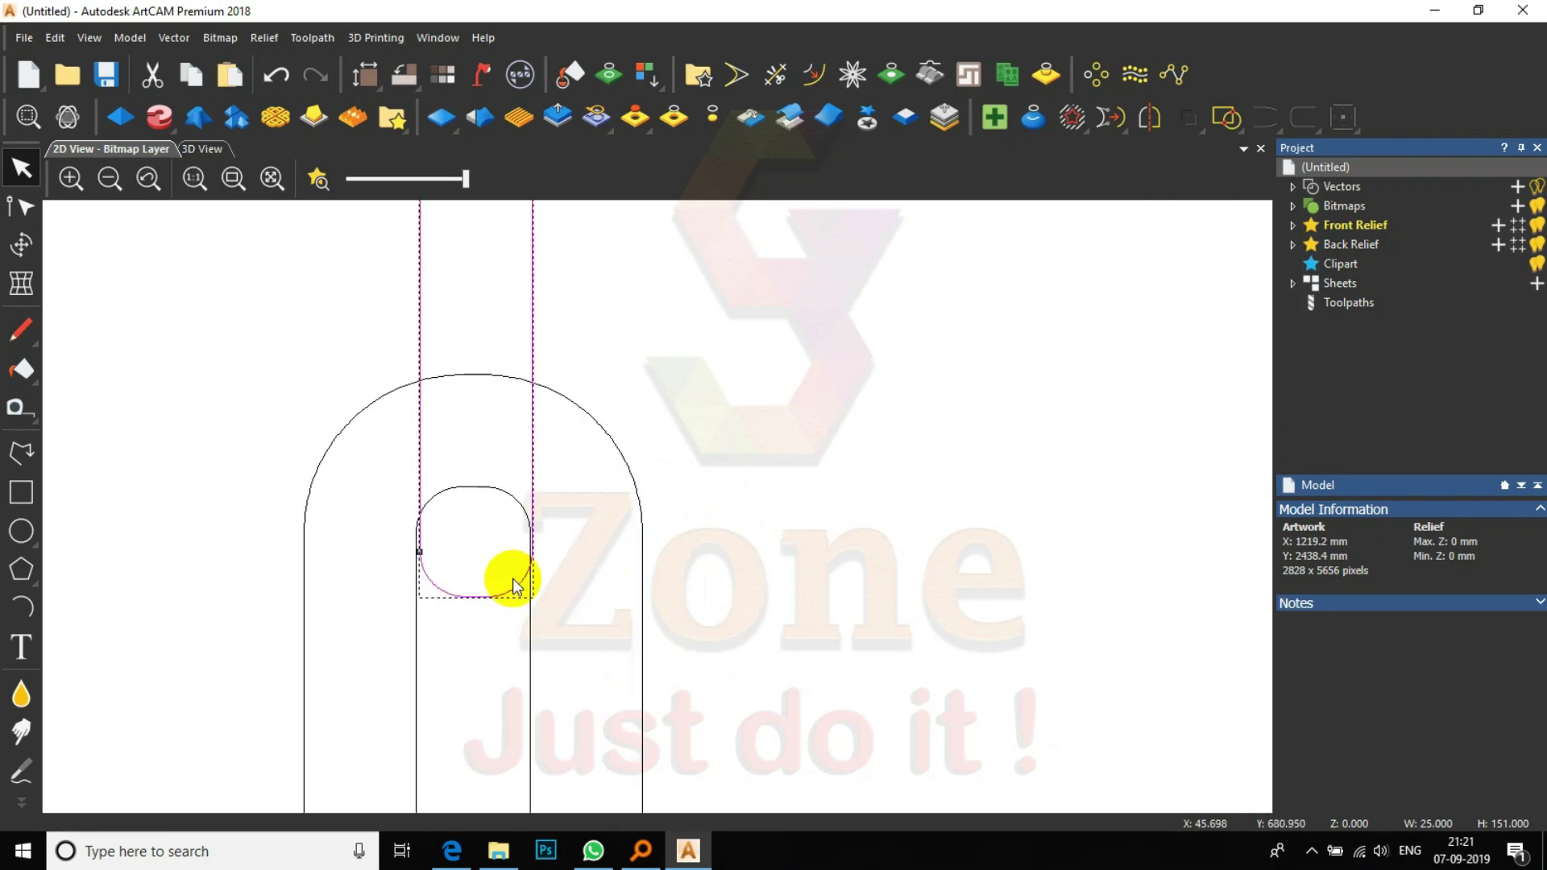
- Nudge the long rounded rectangle sideways until its sides line up with the sides of the inner outline
{"action": "key", "text": "Left"}
{"action": "key", "text": "Left"}
{"action": "key", "text": "Left"}
{"action": "key", "text": "Left"}
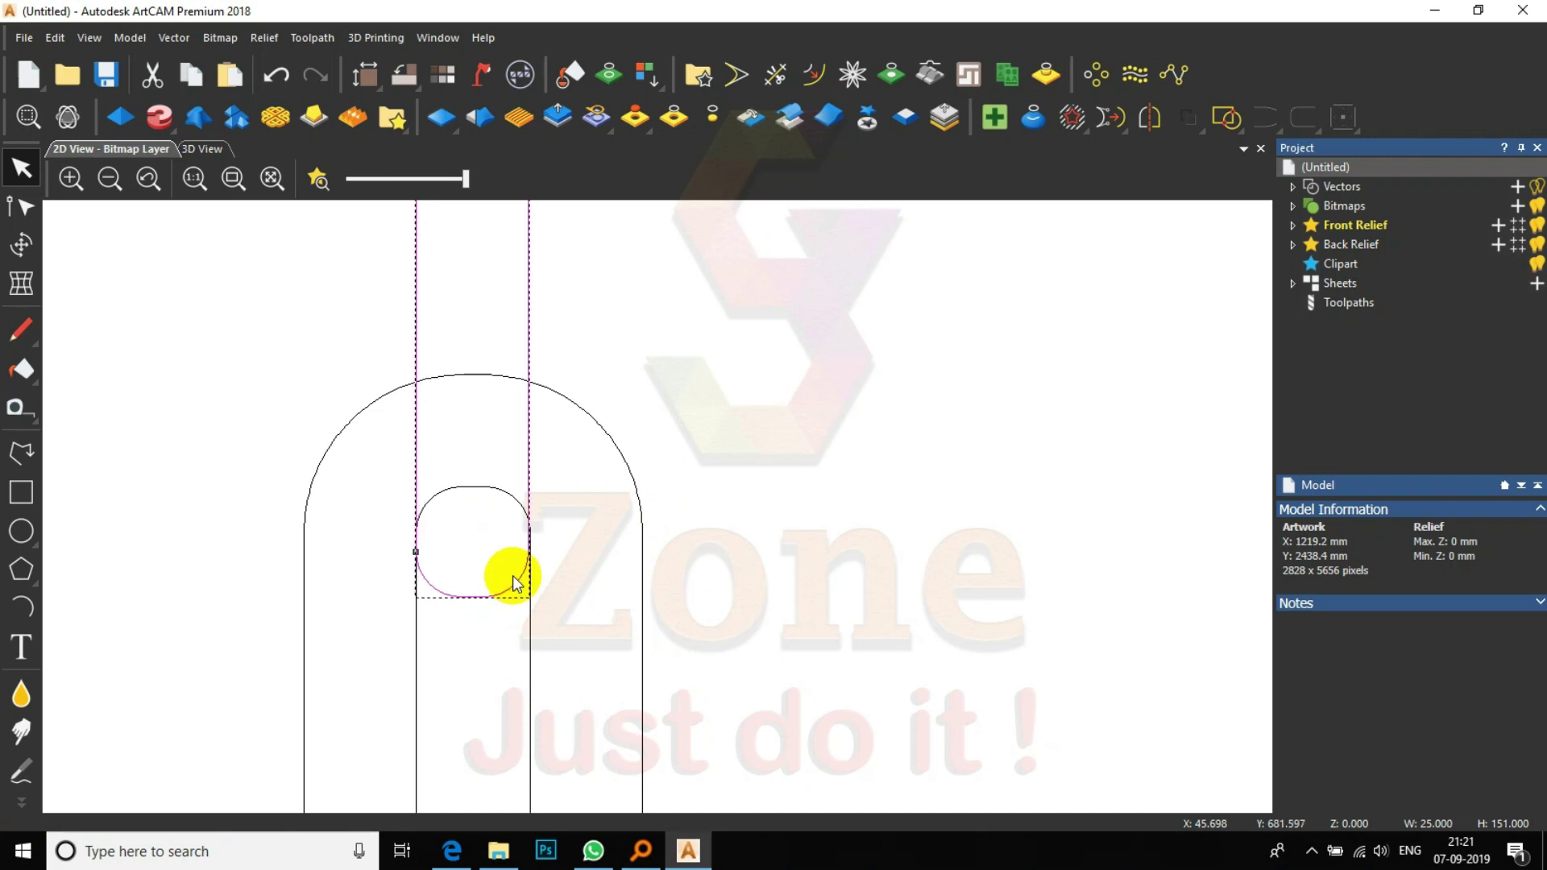
{"action": "key", "text": "Left"}
{"action": "key", "text": "Left"}
{"action": "key", "text": "Left"}
{"action": "key", "text": "Left"}
{"action": "key", "text": "Left"}
{"action": "key", "text": "Left"}
{"action": "right_click", "coordinate": [501, 564]}
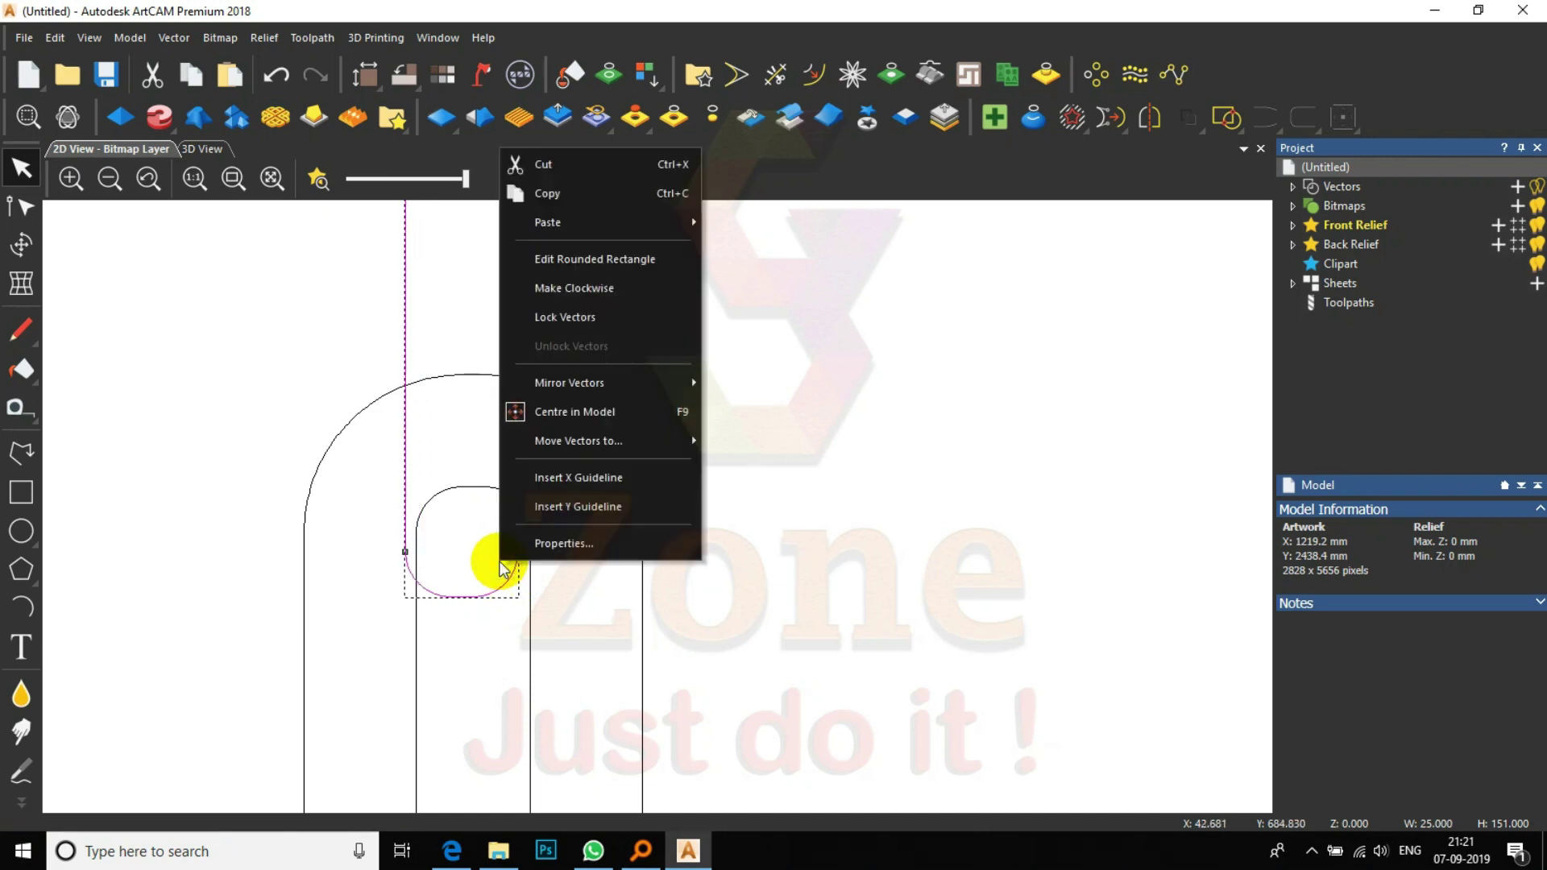
{"action": "left_click", "coordinate": [691, 587]}
{"action": "left_click_drag", "start_coordinate": [505, 561], "coordinate": [472, 622]}
{"action": "key", "text": "Right"}
{"action": "key", "text": "Right"}
{"action": "key", "text": "Right"}
{"action": "key", "text": "Right"}
{"action": "key", "text": "Right"}
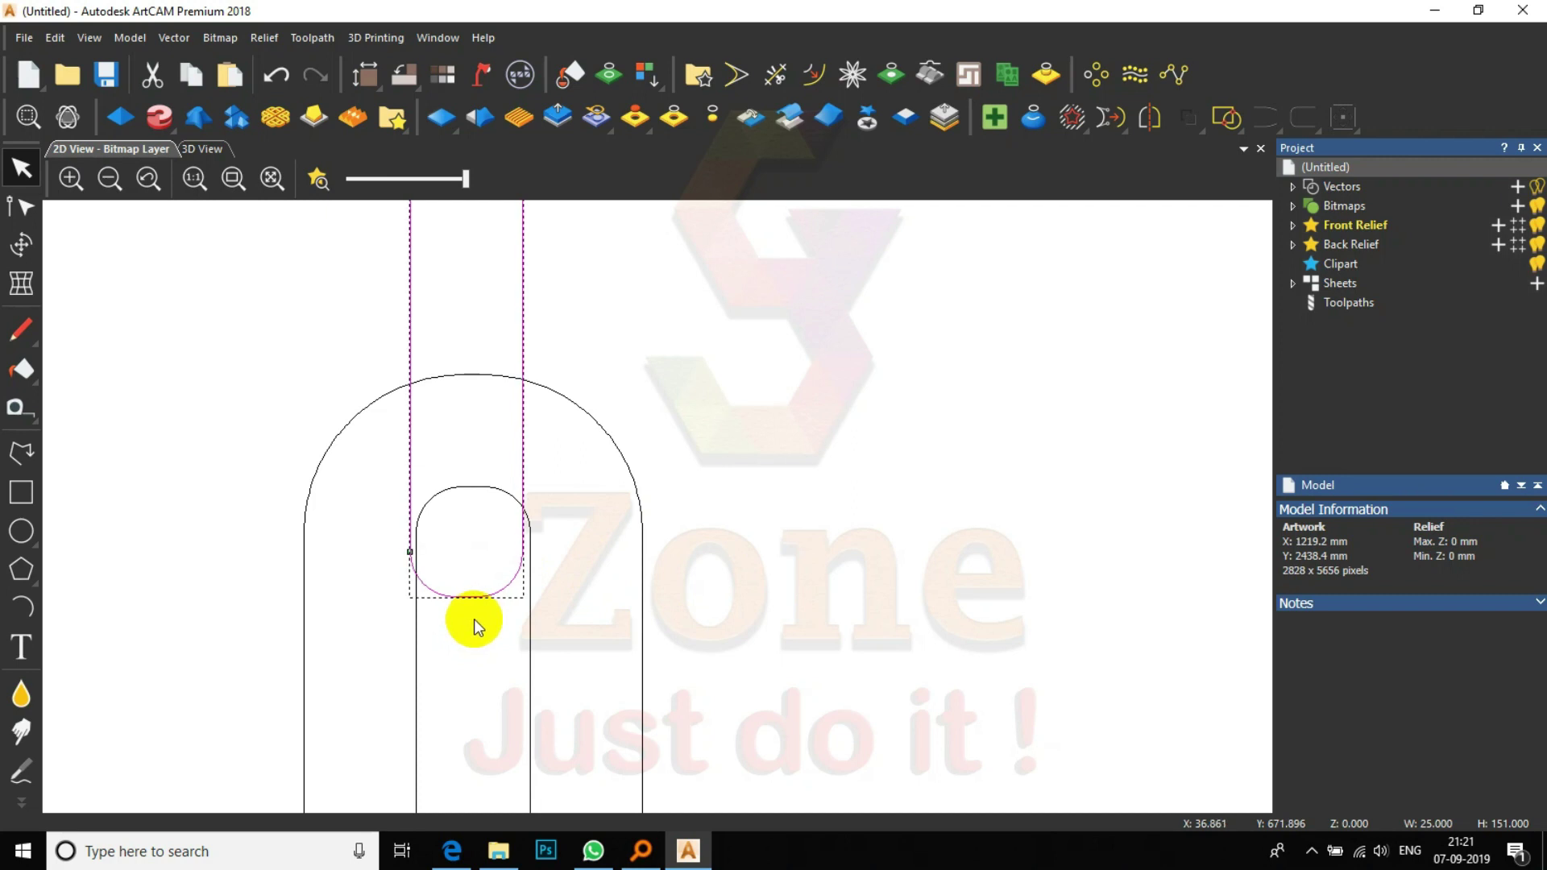
{"action": "key", "text": "Right"}
{"action": "key", "text": "Right"}
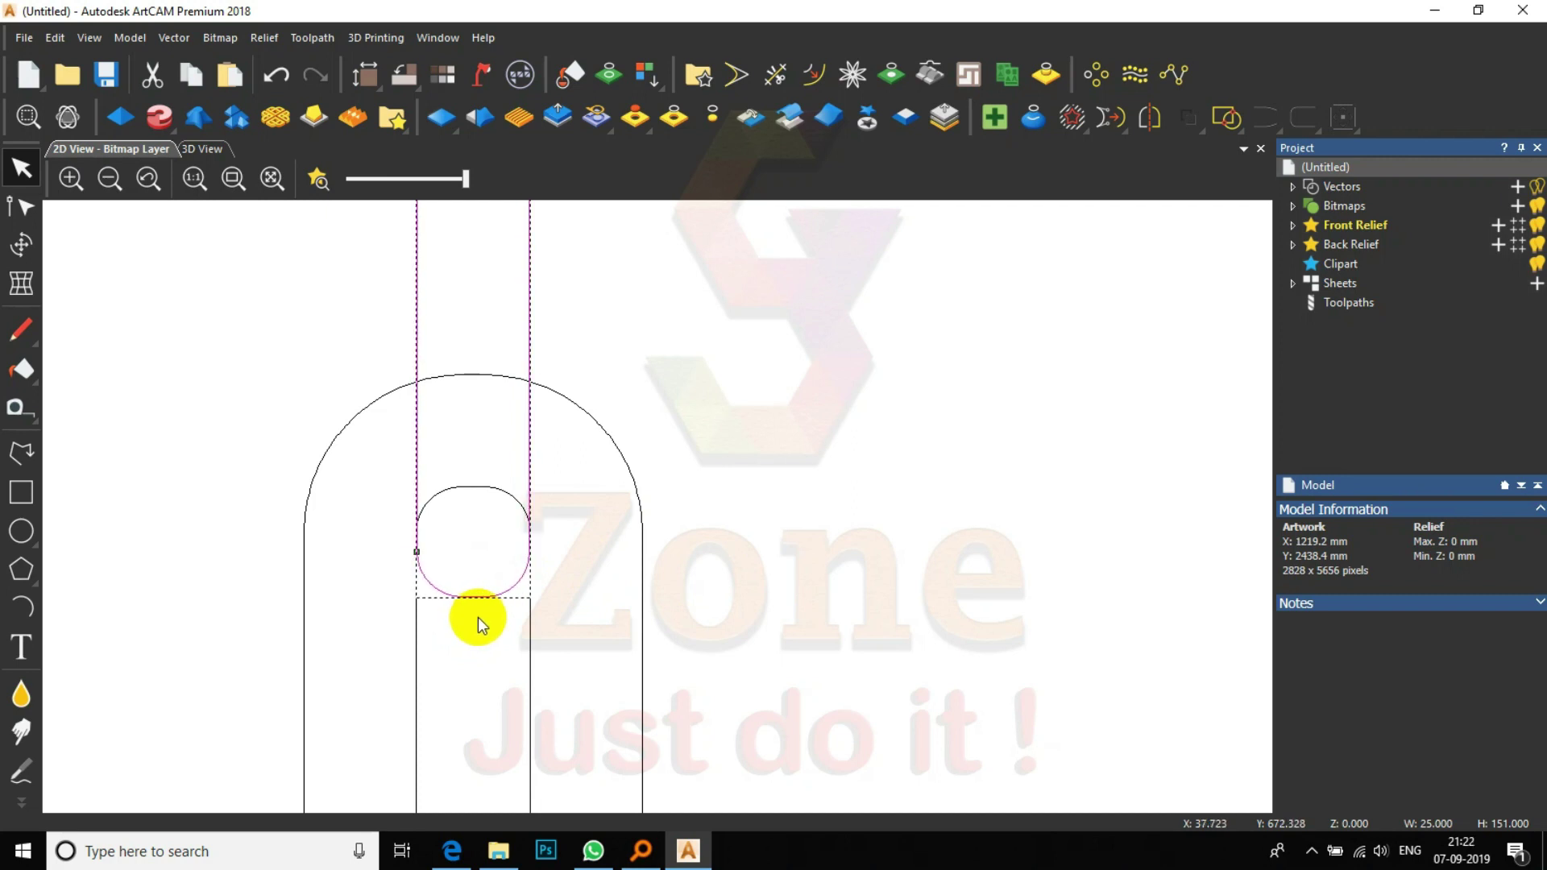
- Copy the inner and outer outlines straight up onto the upper end of the long rectangle and align them horizontally
{"action": "scroll", "coordinate": [536, 605], "scroll_direction": "down", "scroll_amount": 5}
{"action": "left_click_drag", "start_coordinate": [695, 564], "coordinate": [531, 652]}
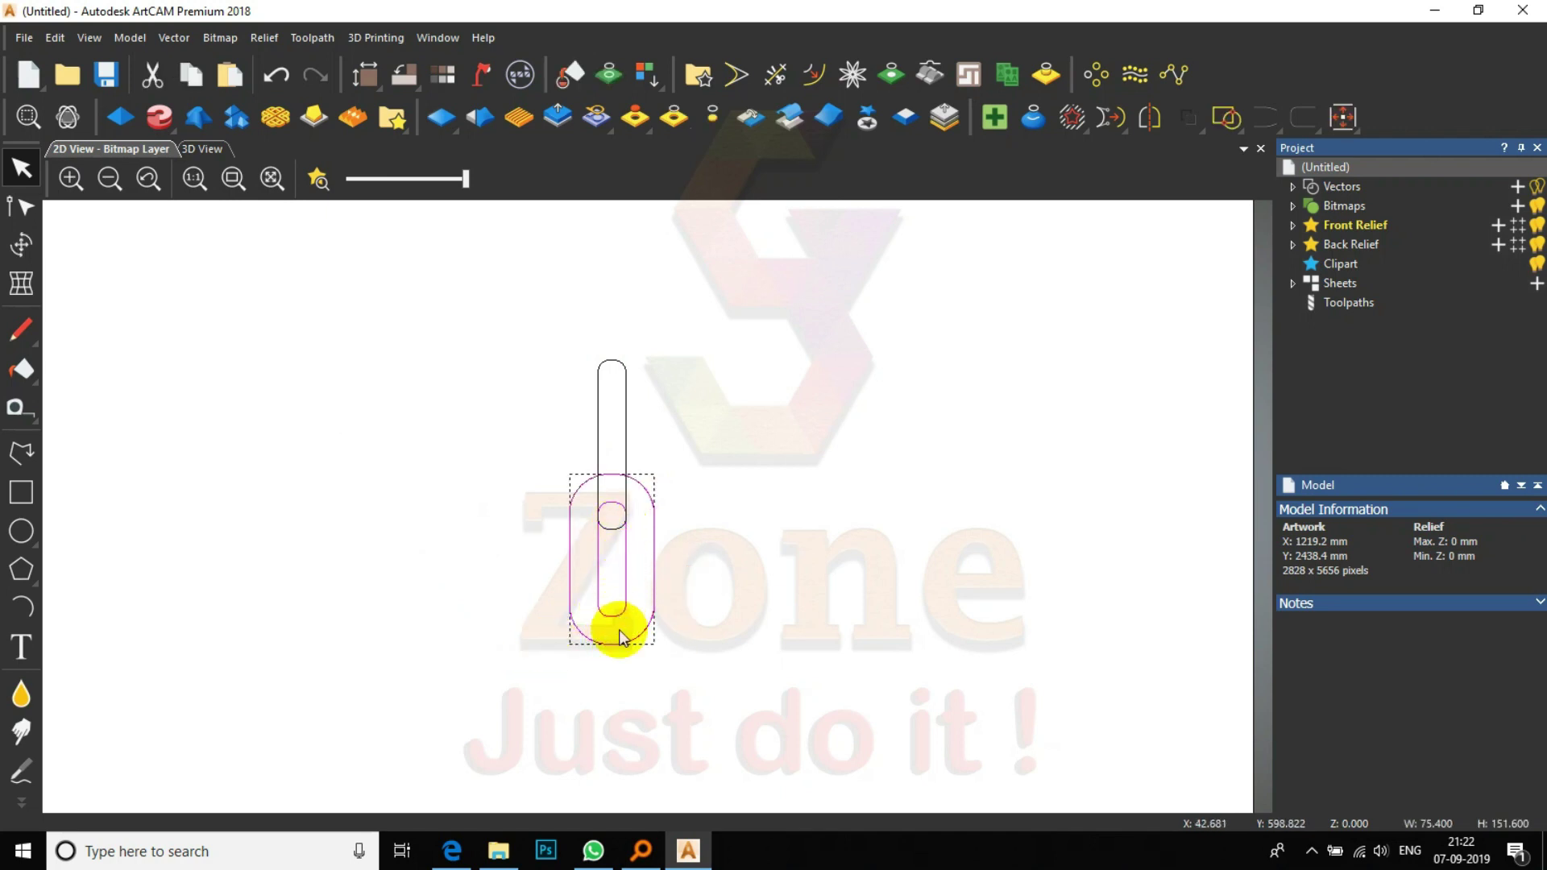
{"action": "left_click_drag", "start_coordinate": [609, 636], "coordinate": [610, 422]}
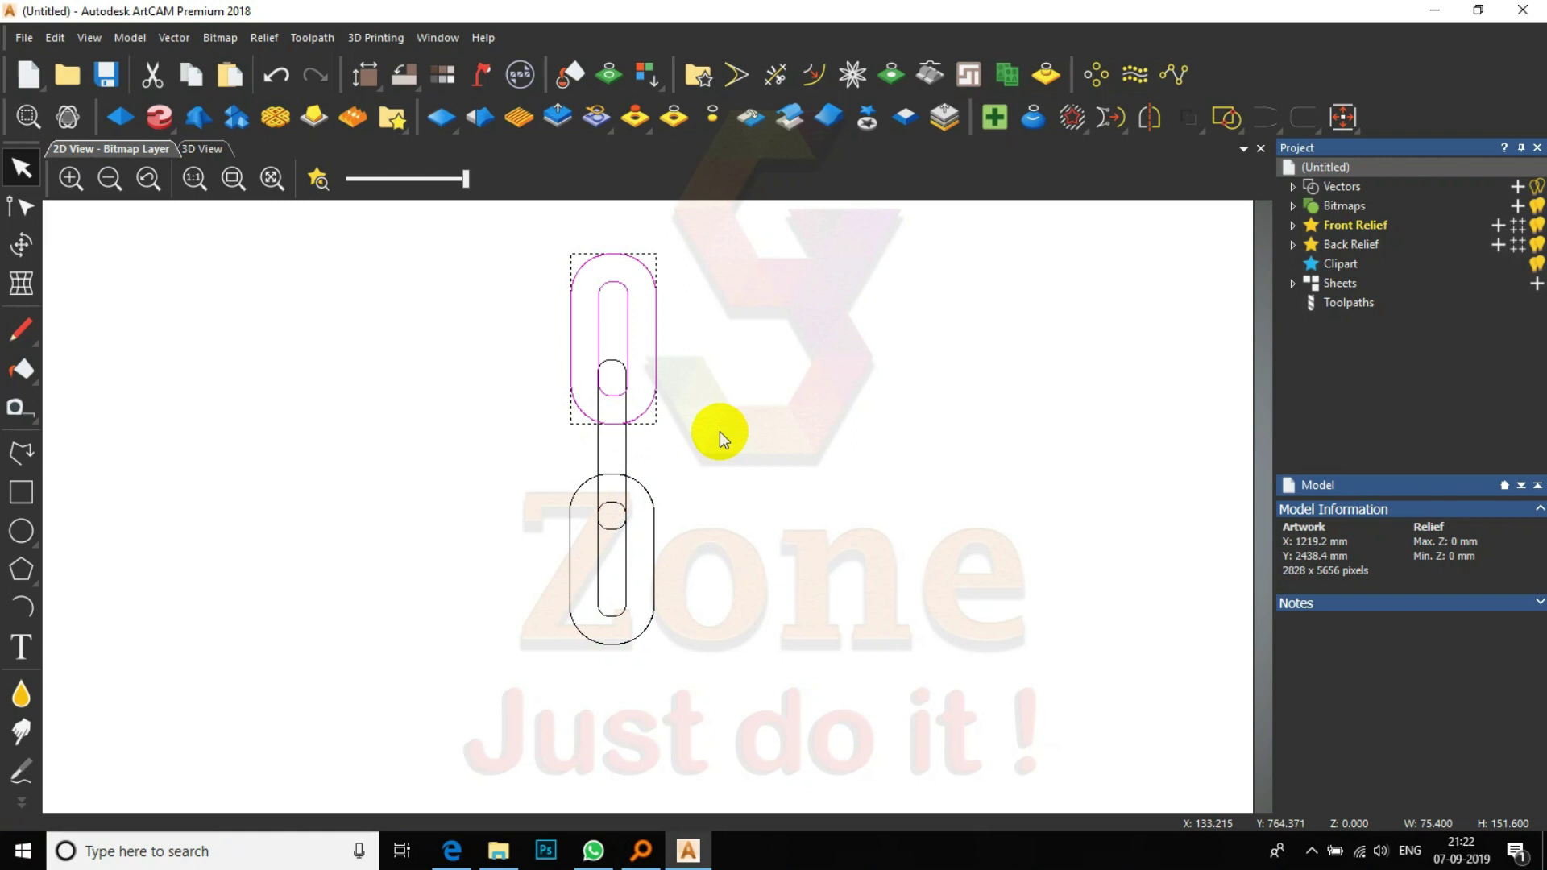
{"action": "key", "text": "Left"}
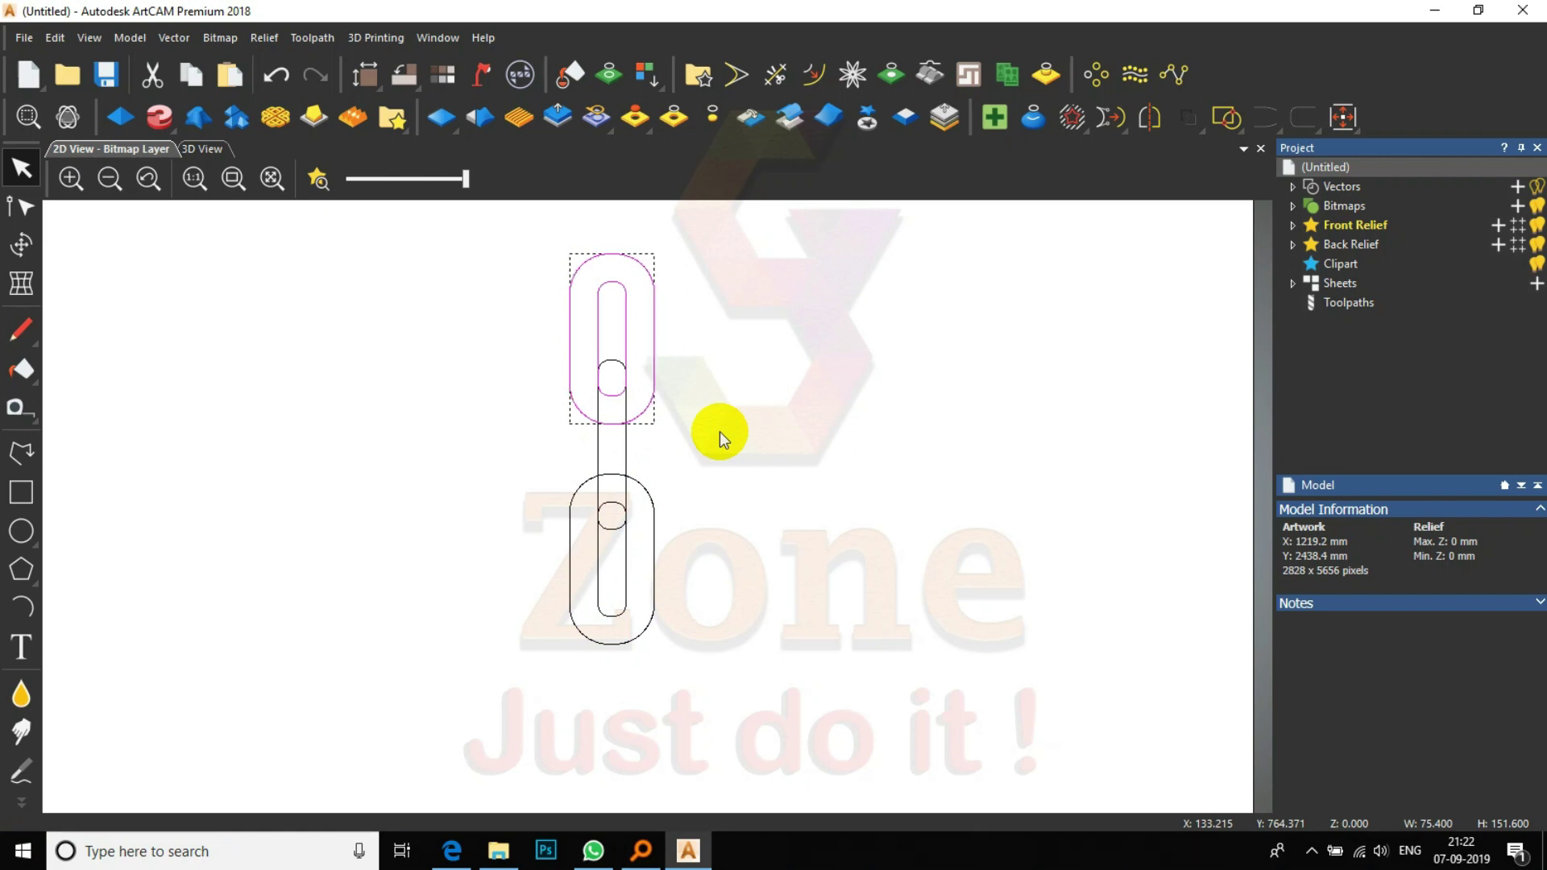
- Fine-tune the vertical position of the upper pair so its inner outline overlaps the long rectangle's upper end
{"action": "scroll", "coordinate": [634, 411], "scroll_direction": "up", "scroll_amount": 2}
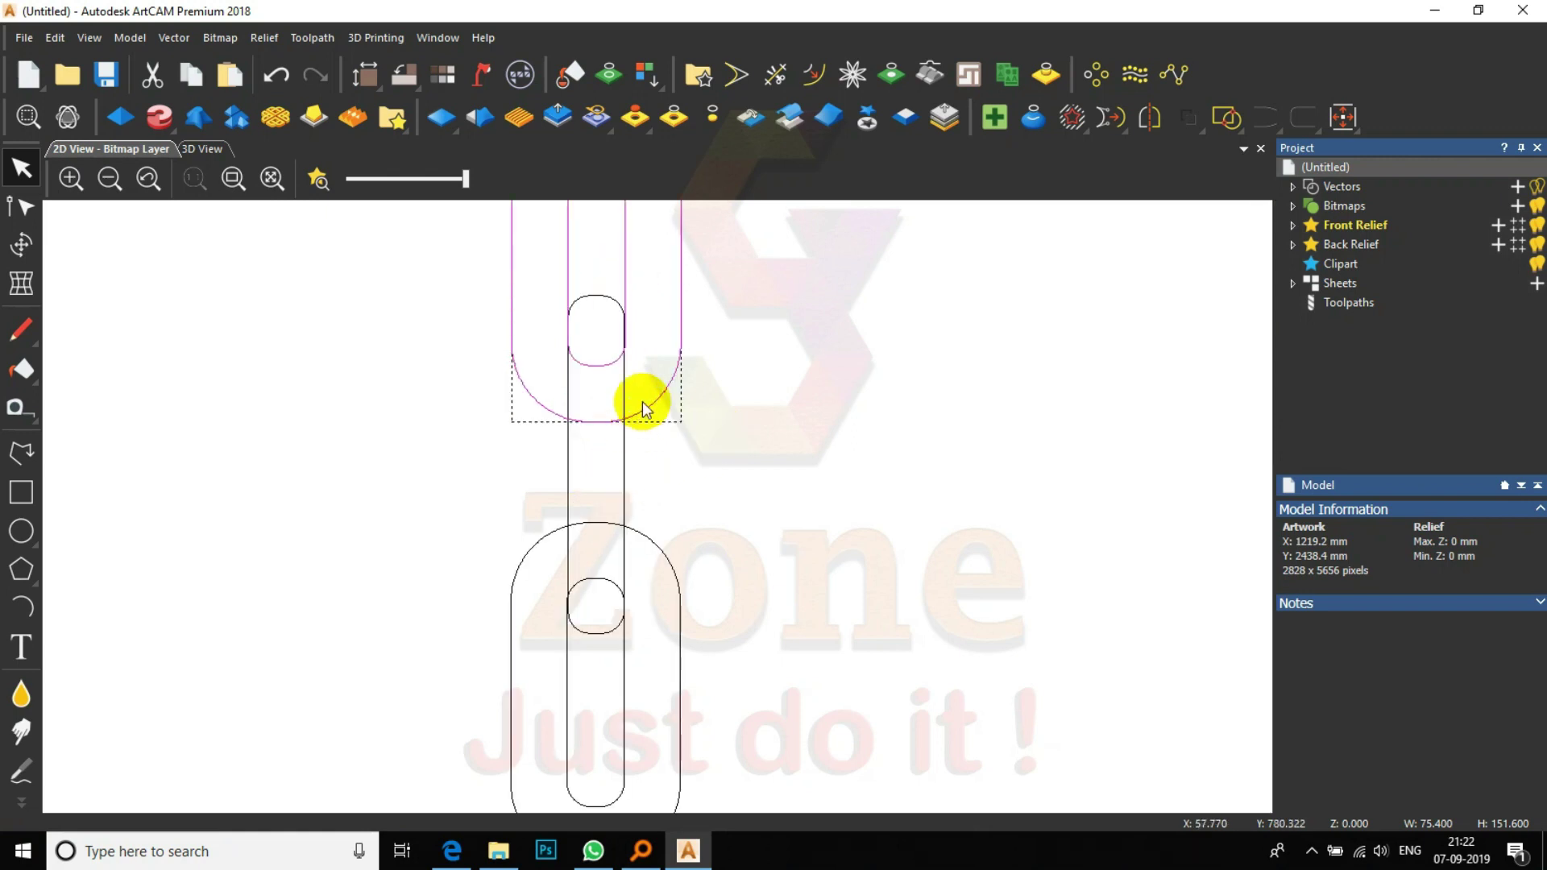
{"action": "key", "text": "Up"}
{"action": "key", "text": "Up"}
{"action": "key", "text": "Up"}
{"action": "key", "text": "Up"}
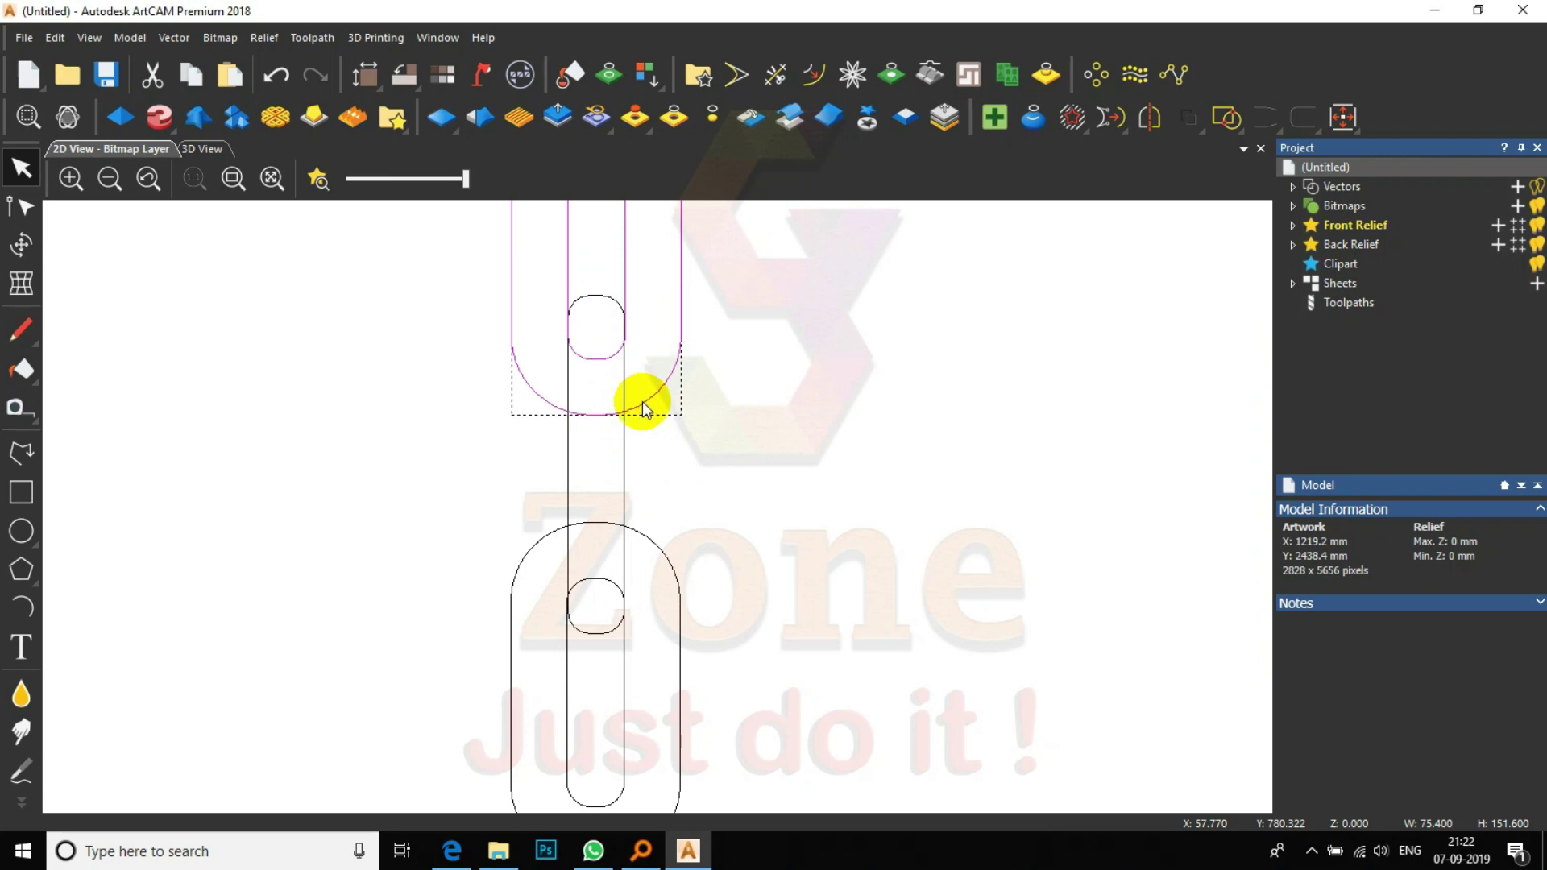
{"action": "key", "text": "Up"}
{"action": "key", "text": "Up"}
{"action": "key", "text": "Up"}
{"action": "key", "text": "Up"}
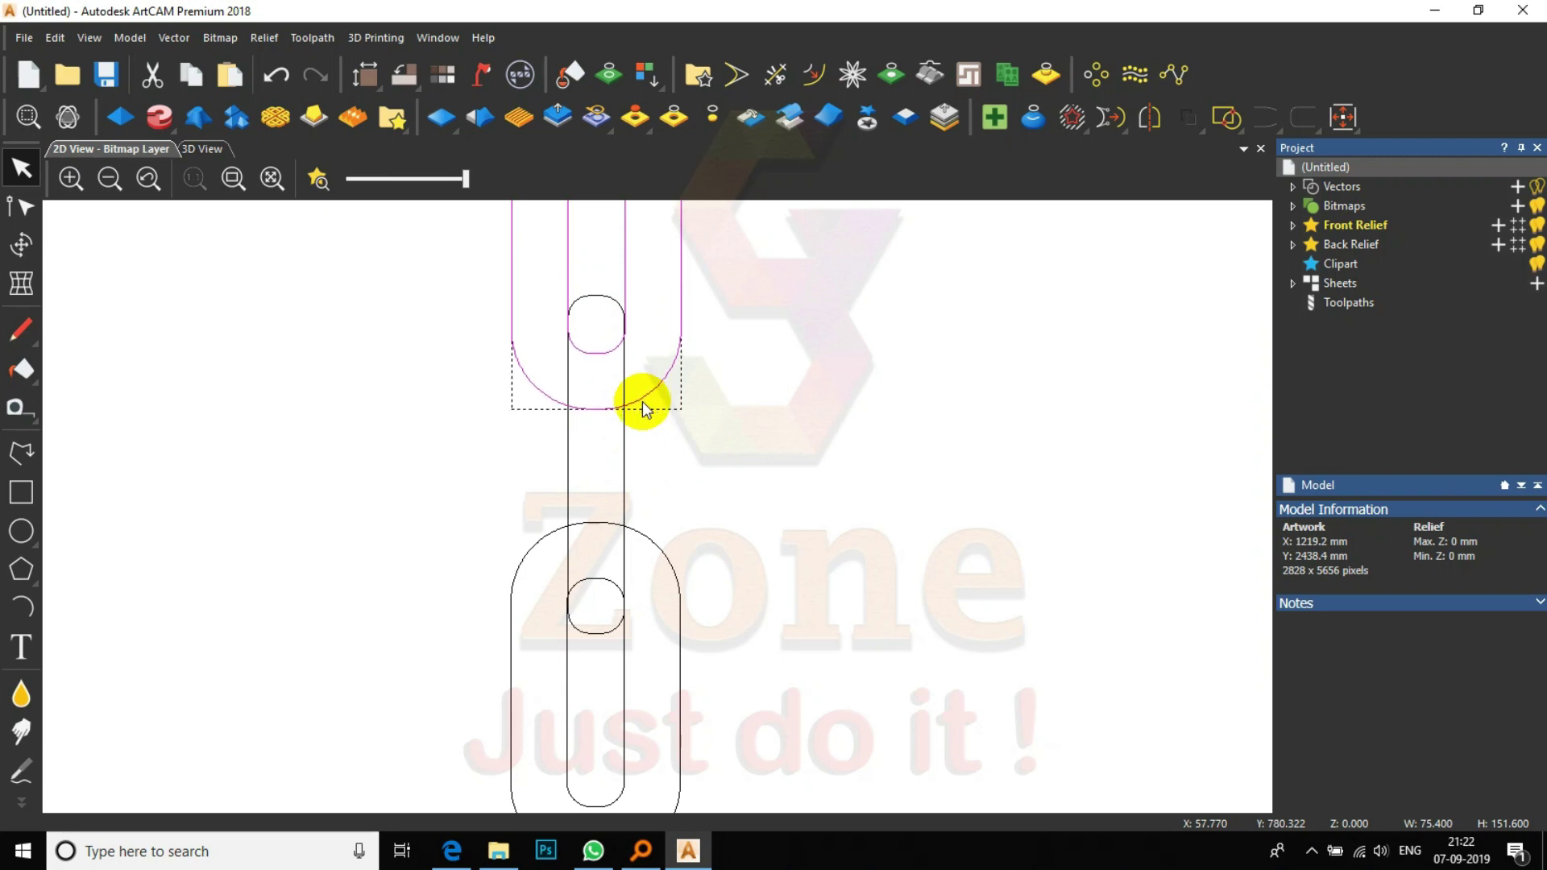
{"action": "left_click_drag", "start_coordinate": [642, 403], "coordinate": [641, 427]}
{"action": "left_click", "coordinate": [679, 528]}
- Nudge the lower pair of outlines upward to overlap more of the long rectangle's lower end
{"action": "left_click_drag", "start_coordinate": [750, 691], "coordinate": [617, 740]}
{"action": "key", "text": "Up"}
{"action": "key", "text": "Up"}
{"action": "key", "text": "Up"}
{"action": "key", "text": "Up"}
{"action": "key", "text": "Up"}
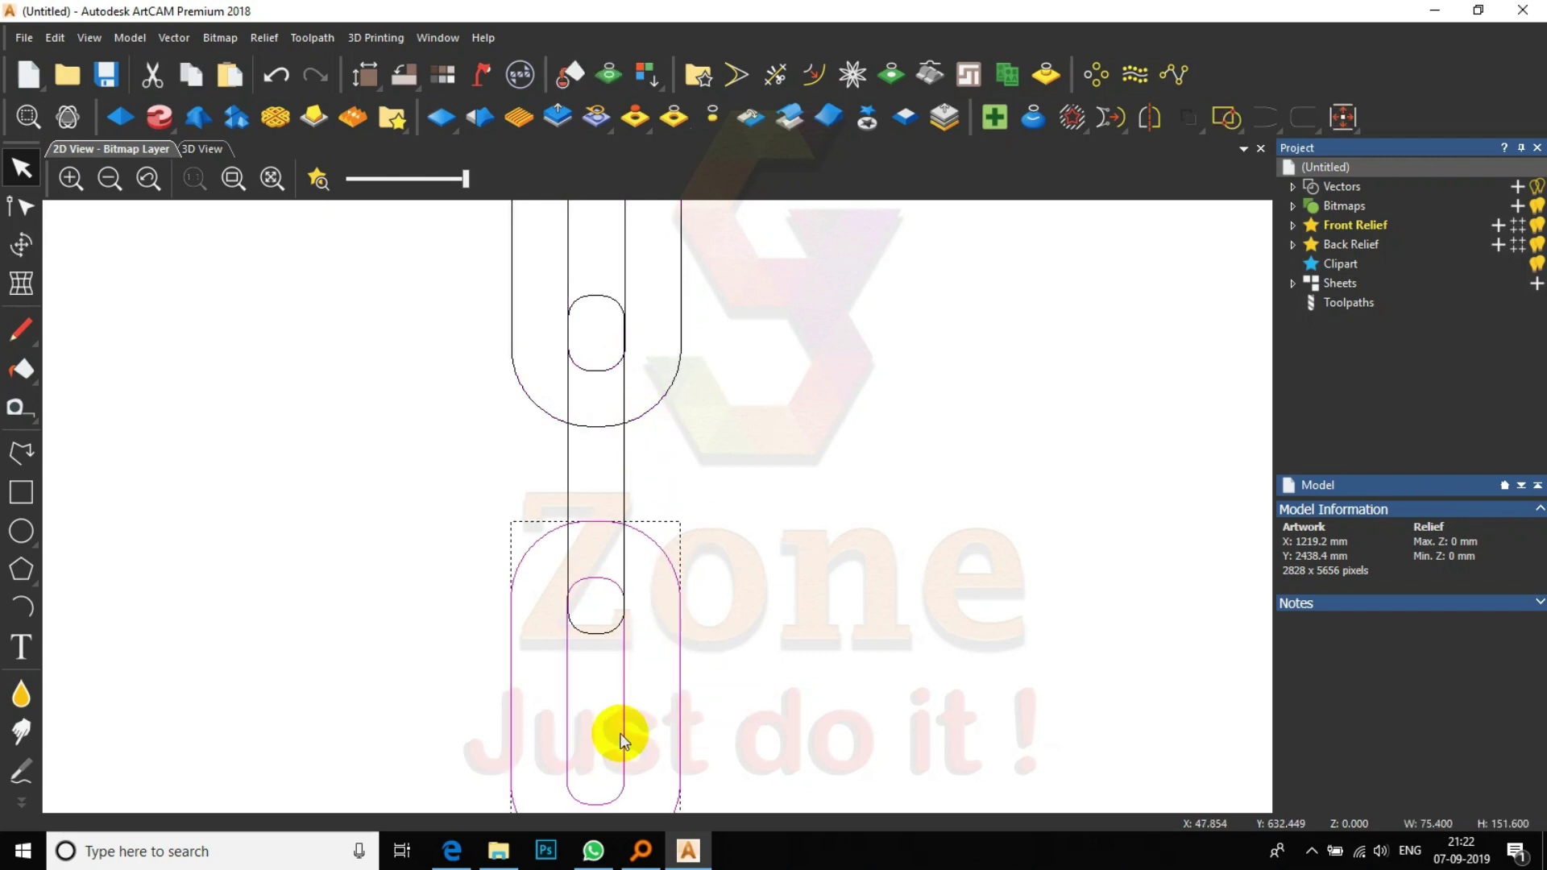
{"action": "key", "text": "Up"}
{"action": "key", "text": "Up"}
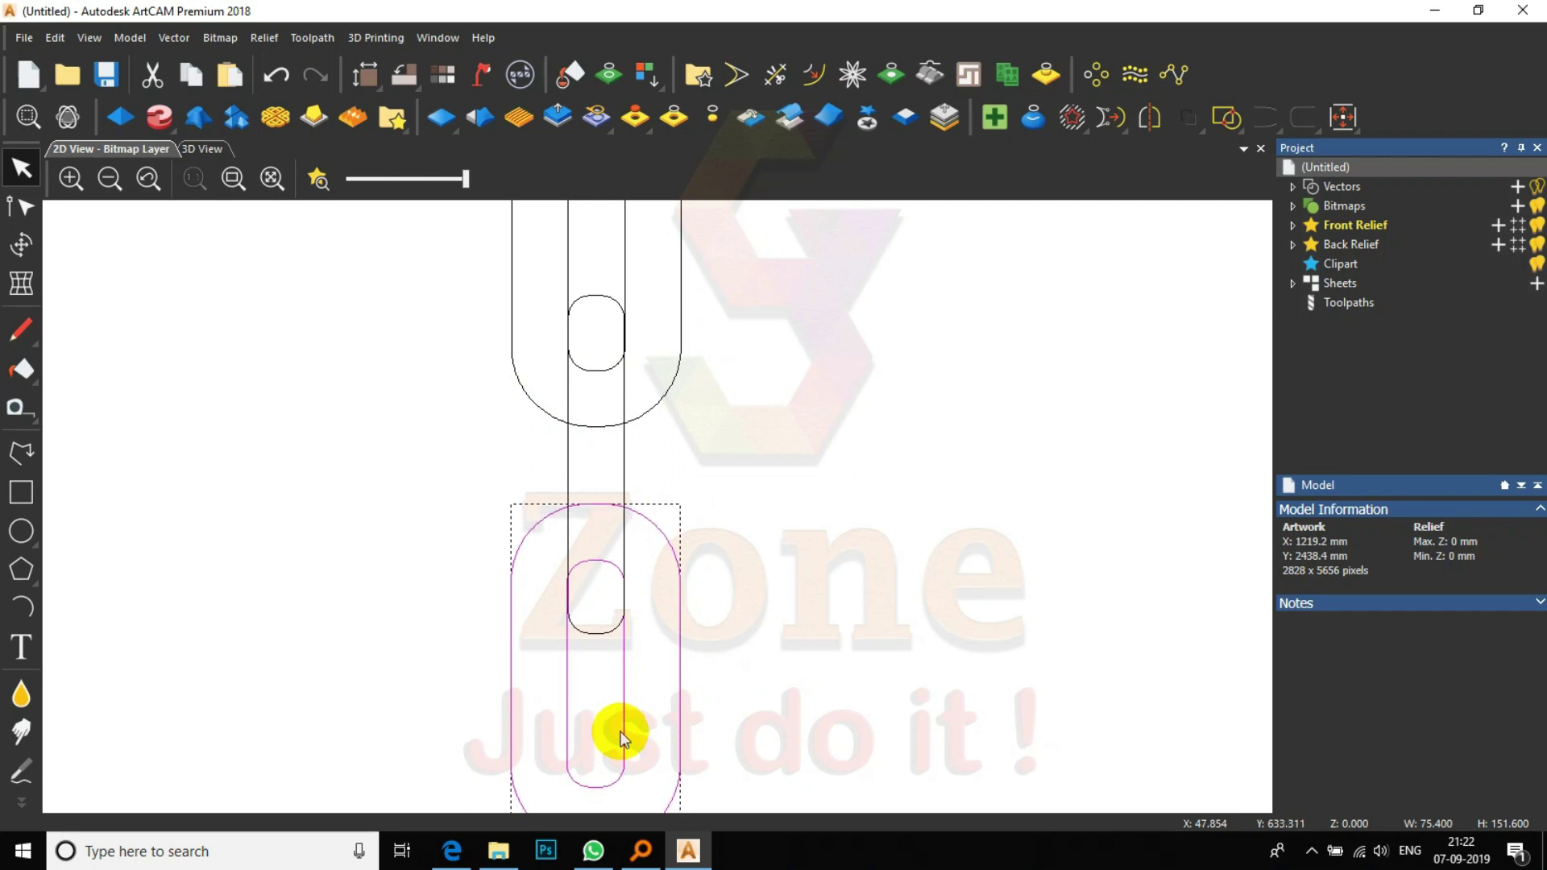
- Copy the whole chain section straight down so the copy's top link lands on the original's bottom link
{"action": "scroll", "coordinate": [673, 584], "scroll_direction": "down", "scroll_amount": 4}
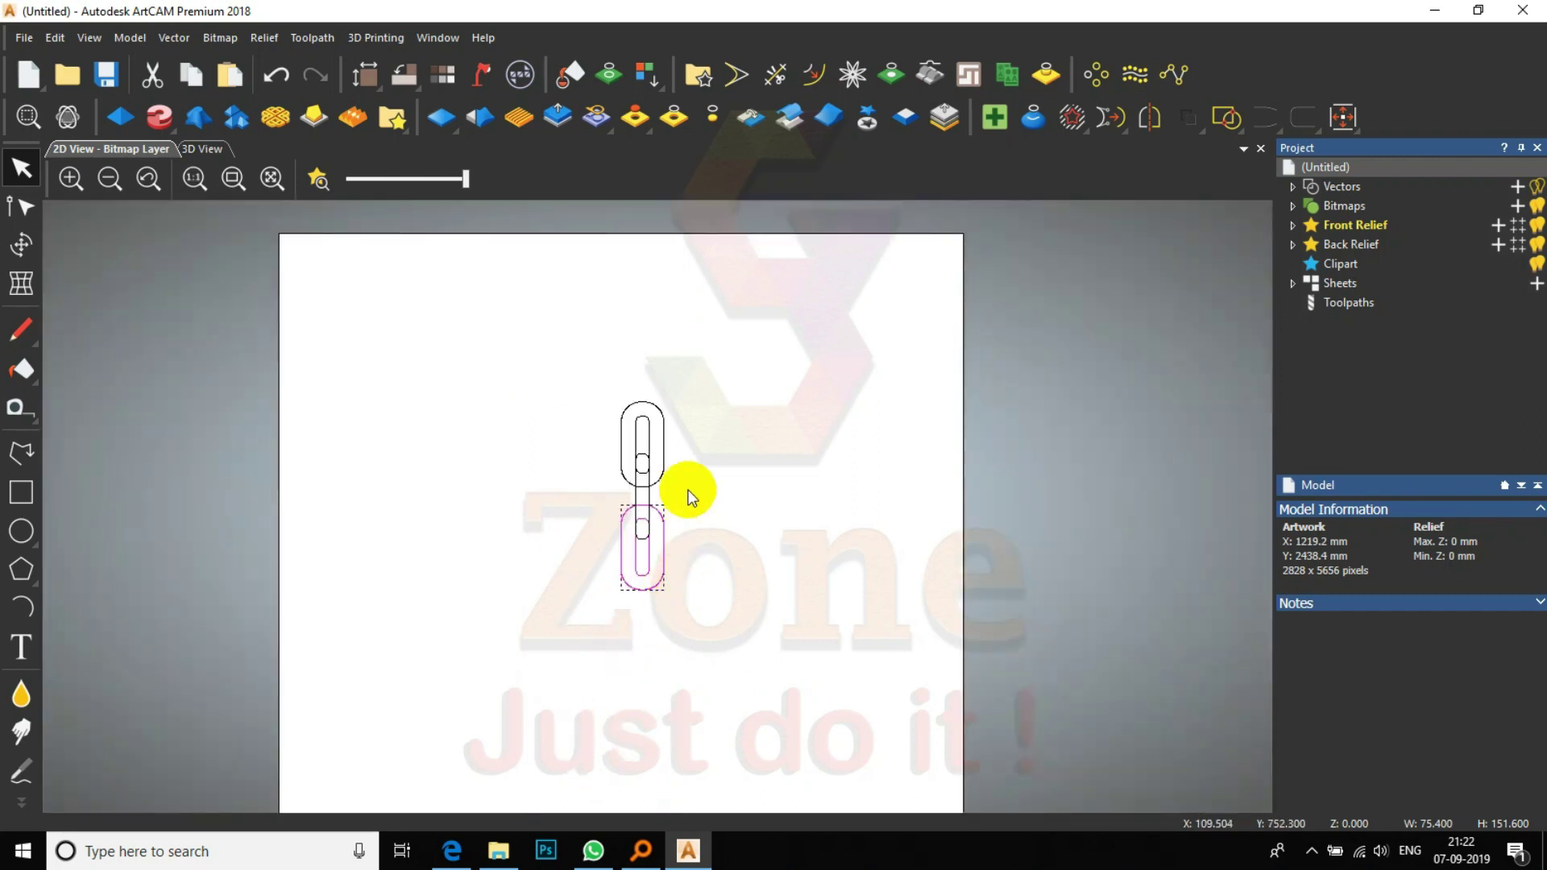
{"action": "left_click_drag", "start_coordinate": [692, 359], "coordinate": [617, 605]}
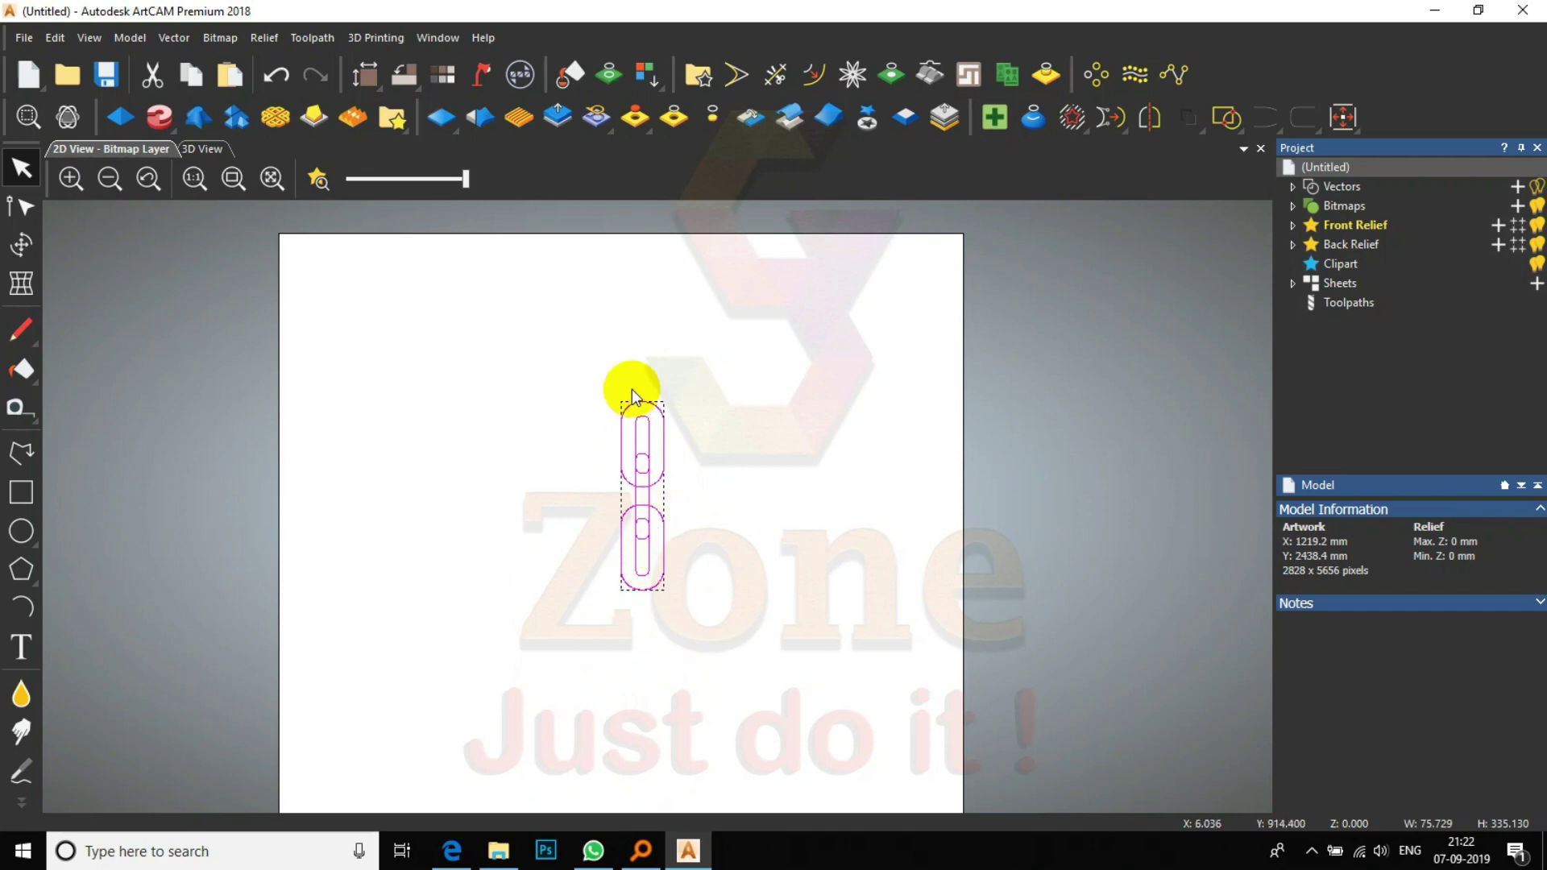
{"action": "left_click_drag", "start_coordinate": [643, 401], "coordinate": [642, 502]}
{"action": "scroll", "coordinate": [643, 571], "scroll_direction": "up", "scroll_amount": 3}
{"action": "scroll", "coordinate": [647, 572], "scroll_direction": "down", "scroll_amount": 3}
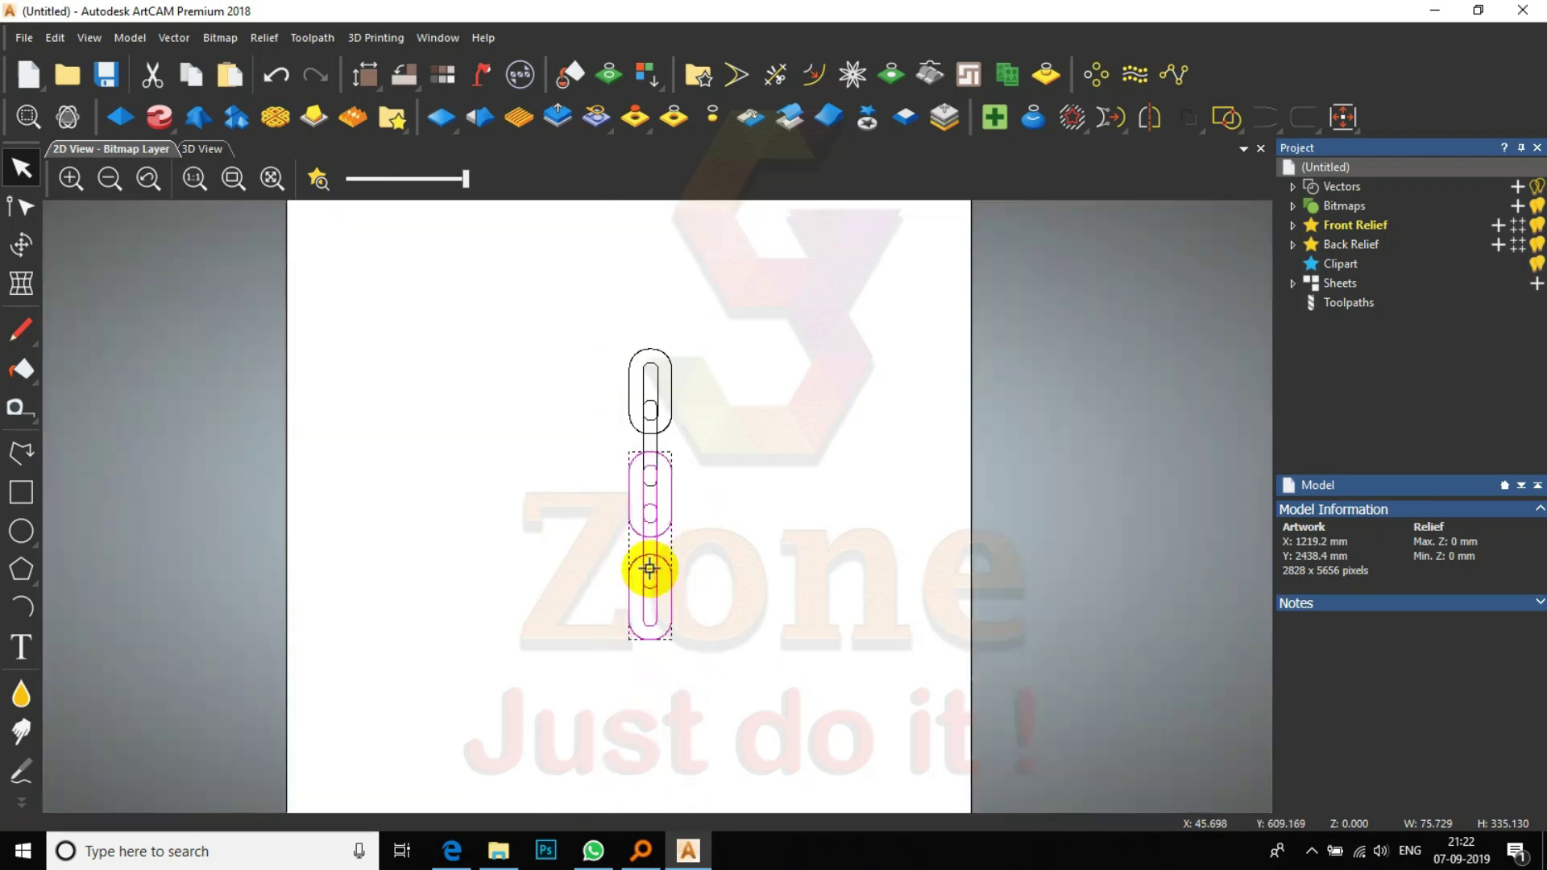
- Copy the three-link chain downward so the copy's top link lands on the original's bottom link
{"action": "left_click_drag", "start_coordinate": [727, 316], "coordinate": [636, 692]}
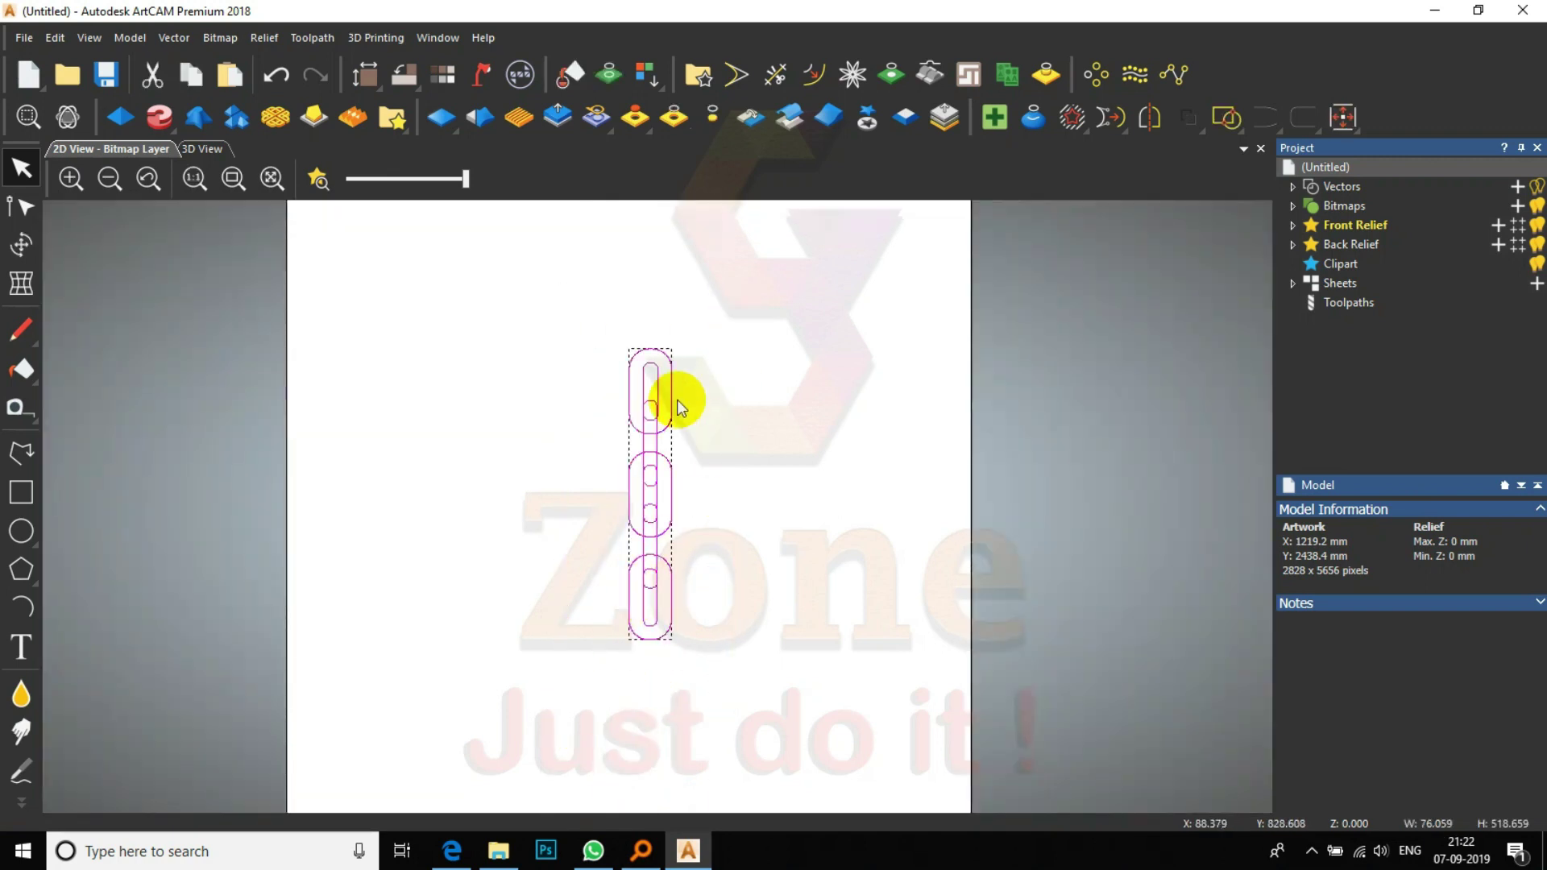
{"action": "left_click_drag", "start_coordinate": [656, 345], "coordinate": [657, 553]}
{"action": "scroll", "coordinate": [681, 594], "scroll_direction": "down", "scroll_amount": 2}
{"action": "scroll", "coordinate": [656, 553], "scroll_direction": "up", "scroll_amount": 1}
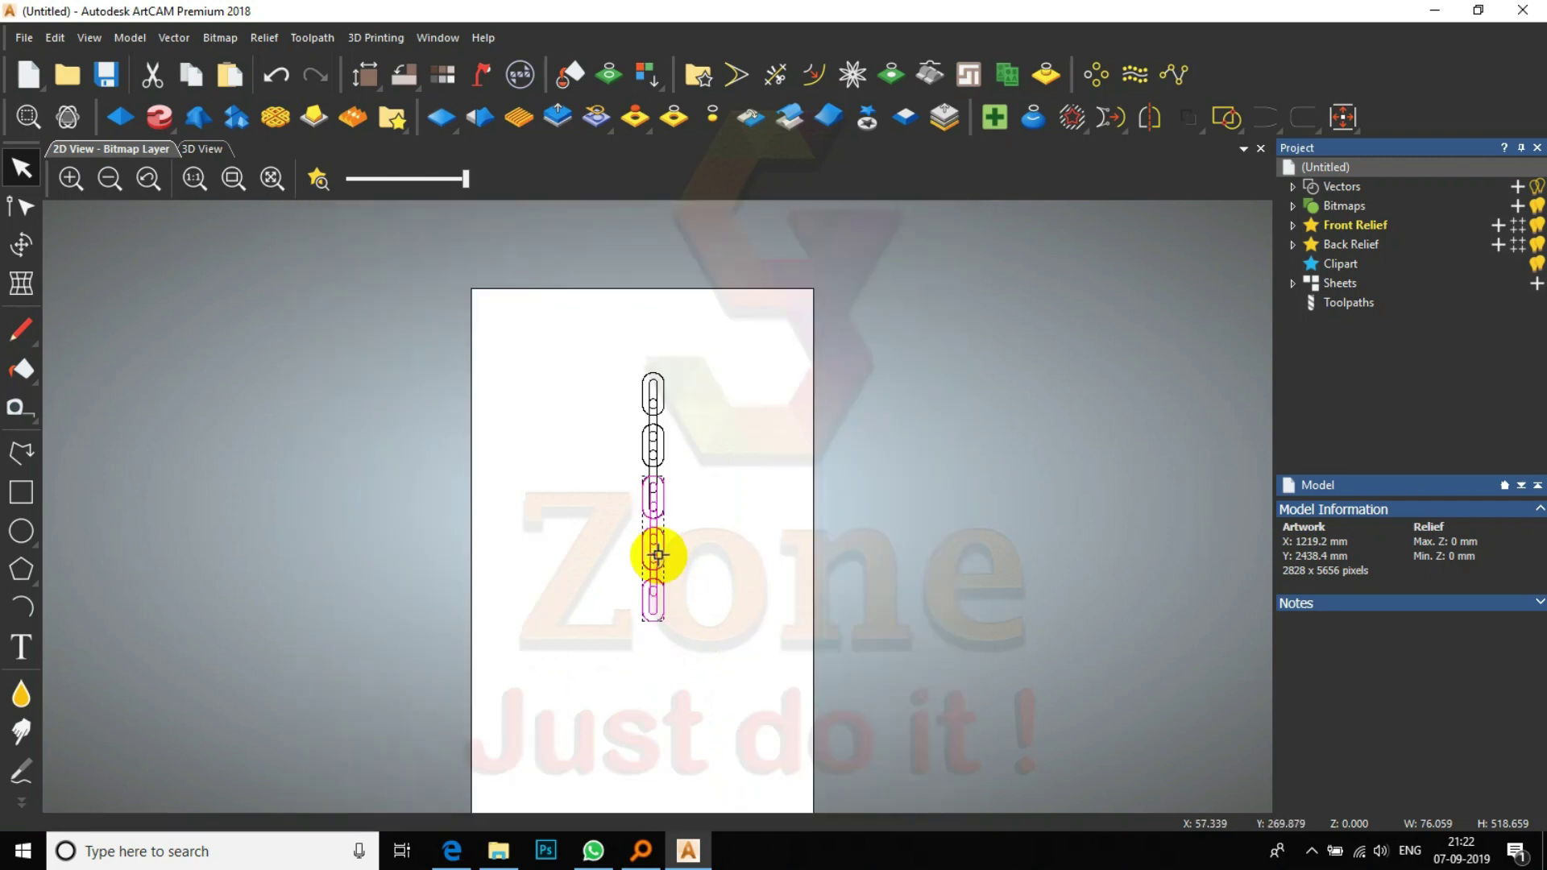
- Shift the copied three-link section slightly left to line it up with the link it overlaps
{"action": "scroll", "coordinate": [685, 462], "scroll_direction": "up", "scroll_amount": 2}
{"action": "scroll", "coordinate": [604, 467], "scroll_direction": "up", "scroll_amount": 2}
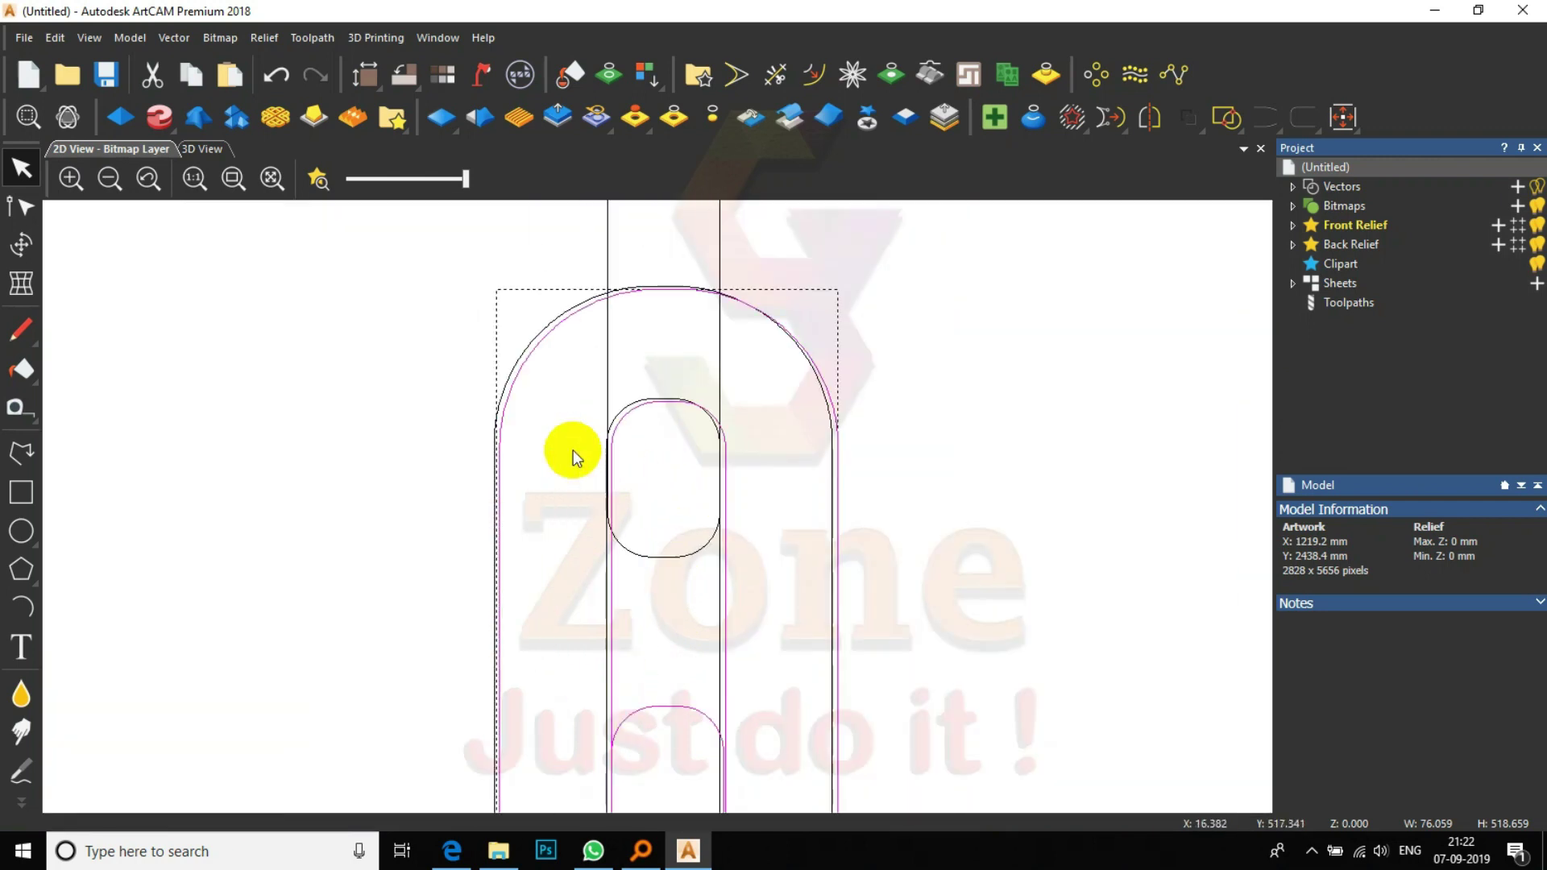
{"action": "left_click", "coordinate": [662, 286]}
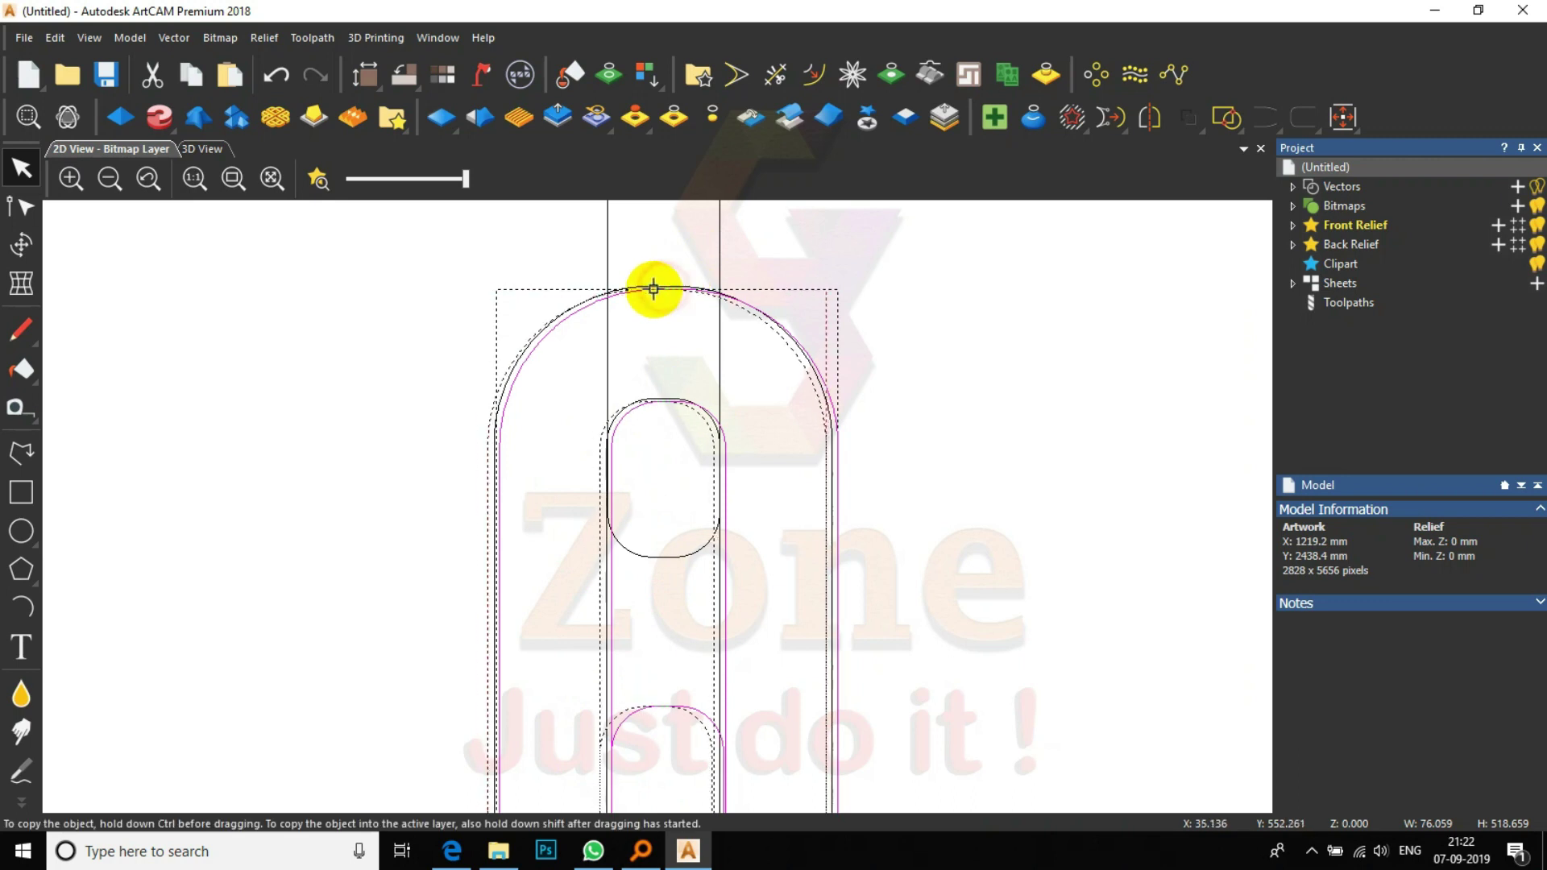
{"action": "scroll", "coordinate": [695, 339], "scroll_direction": "down", "scroll_amount": 3}
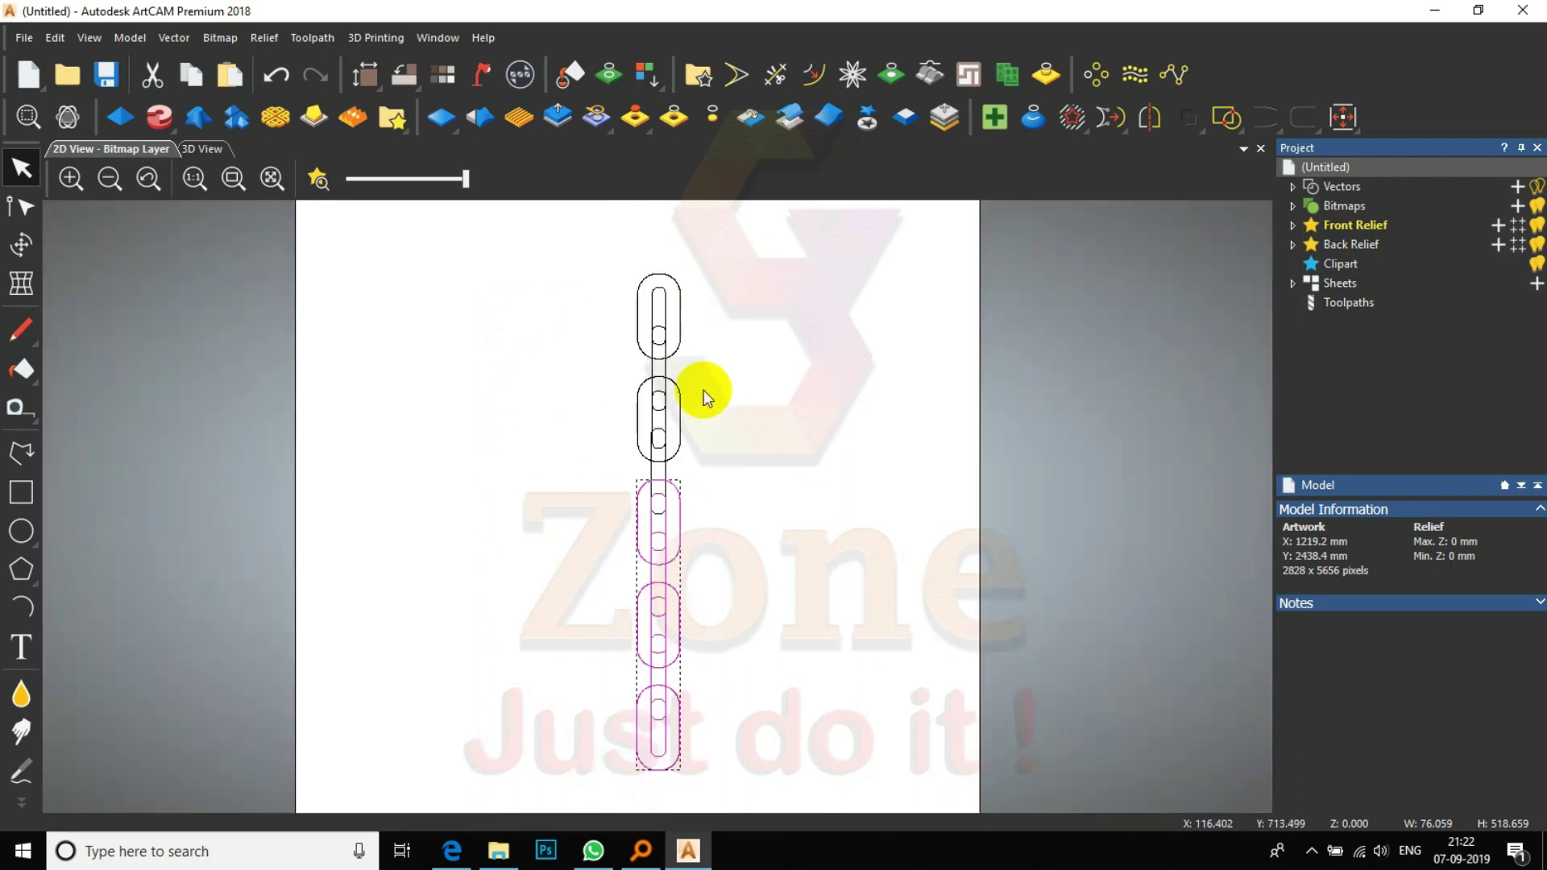
- Copy the five-link chain downward, placing the copy's top link over the original's bottom link
{"action": "scroll", "coordinate": [701, 452], "scroll_direction": "down", "scroll_amount": 2}
{"action": "left_click_drag", "start_coordinate": [701, 369], "coordinate": [587, 673]}
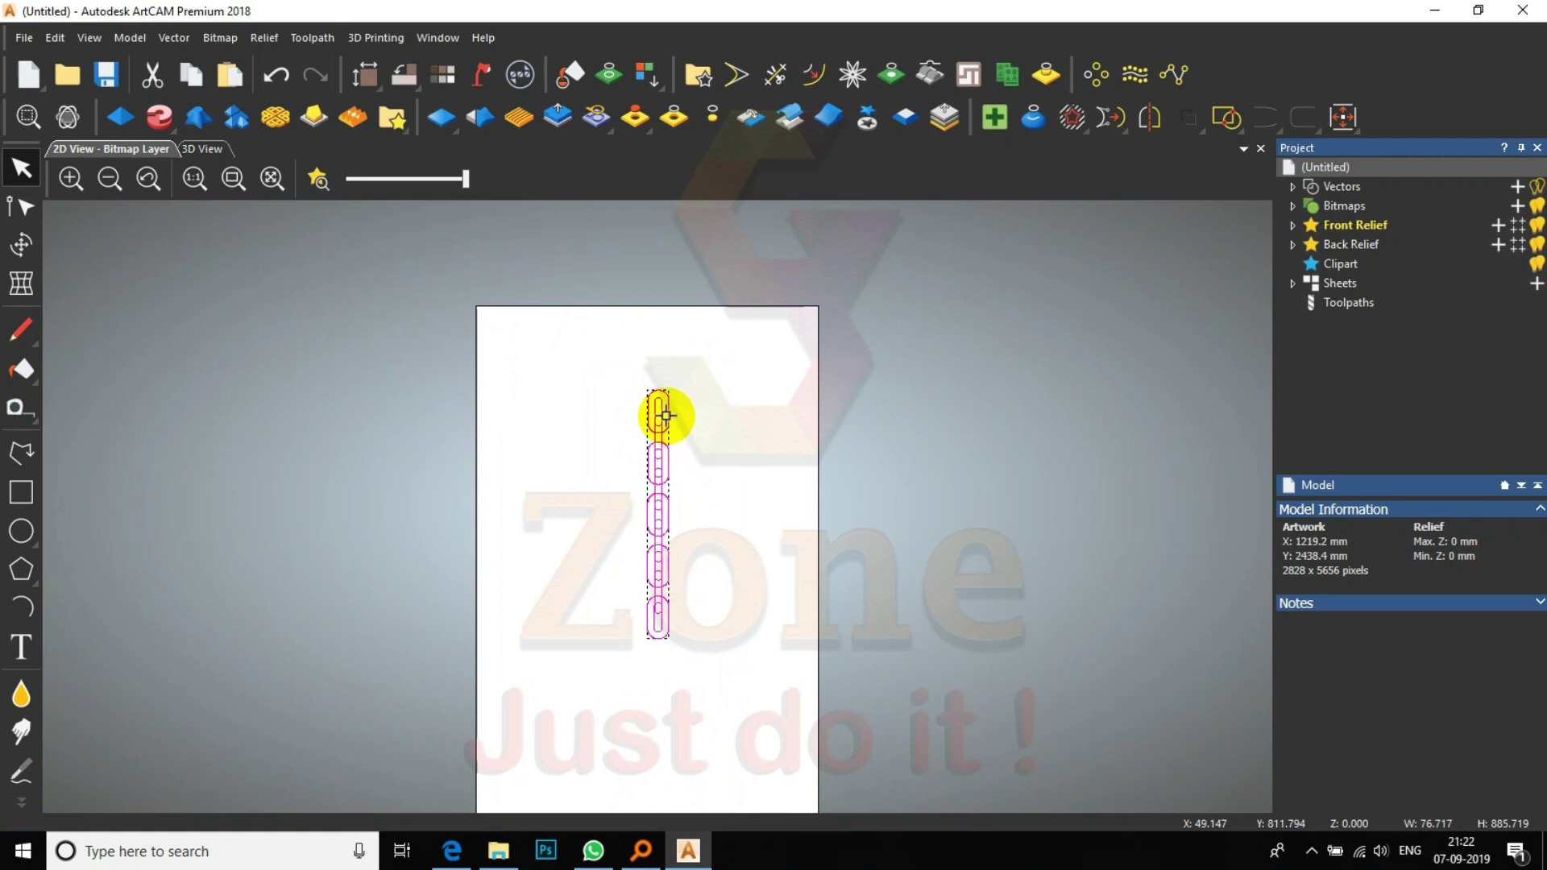
{"action": "left_click_drag", "start_coordinate": [659, 391], "coordinate": [653, 571]}
{"action": "scroll", "coordinate": [657, 598], "scroll_direction": "up", "scroll_amount": 5}
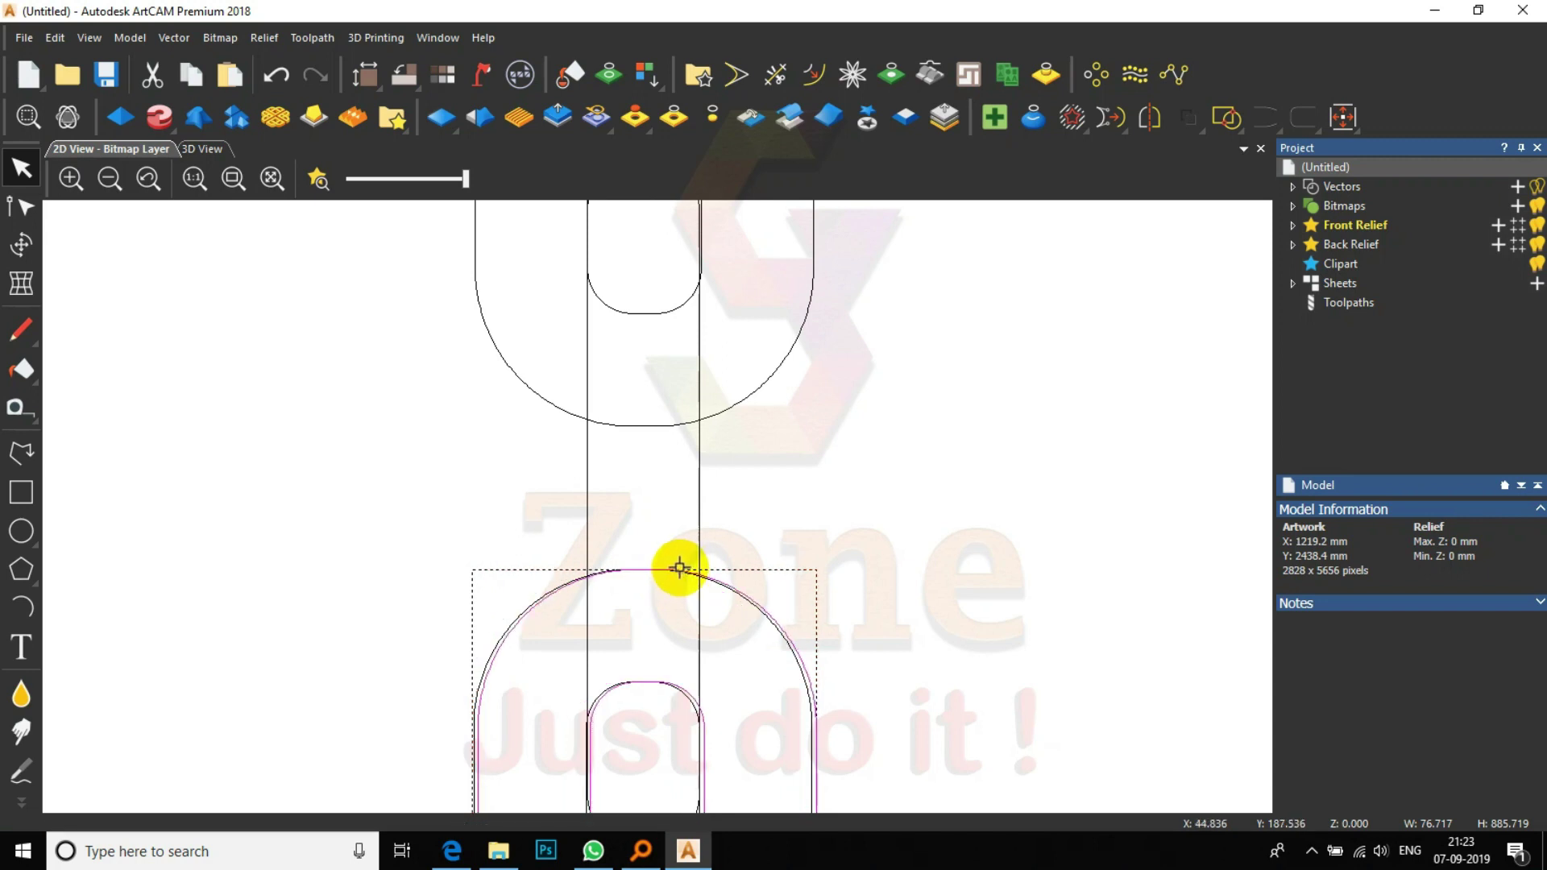
{"action": "scroll", "coordinate": [675, 573], "scroll_direction": "down", "scroll_amount": 5}
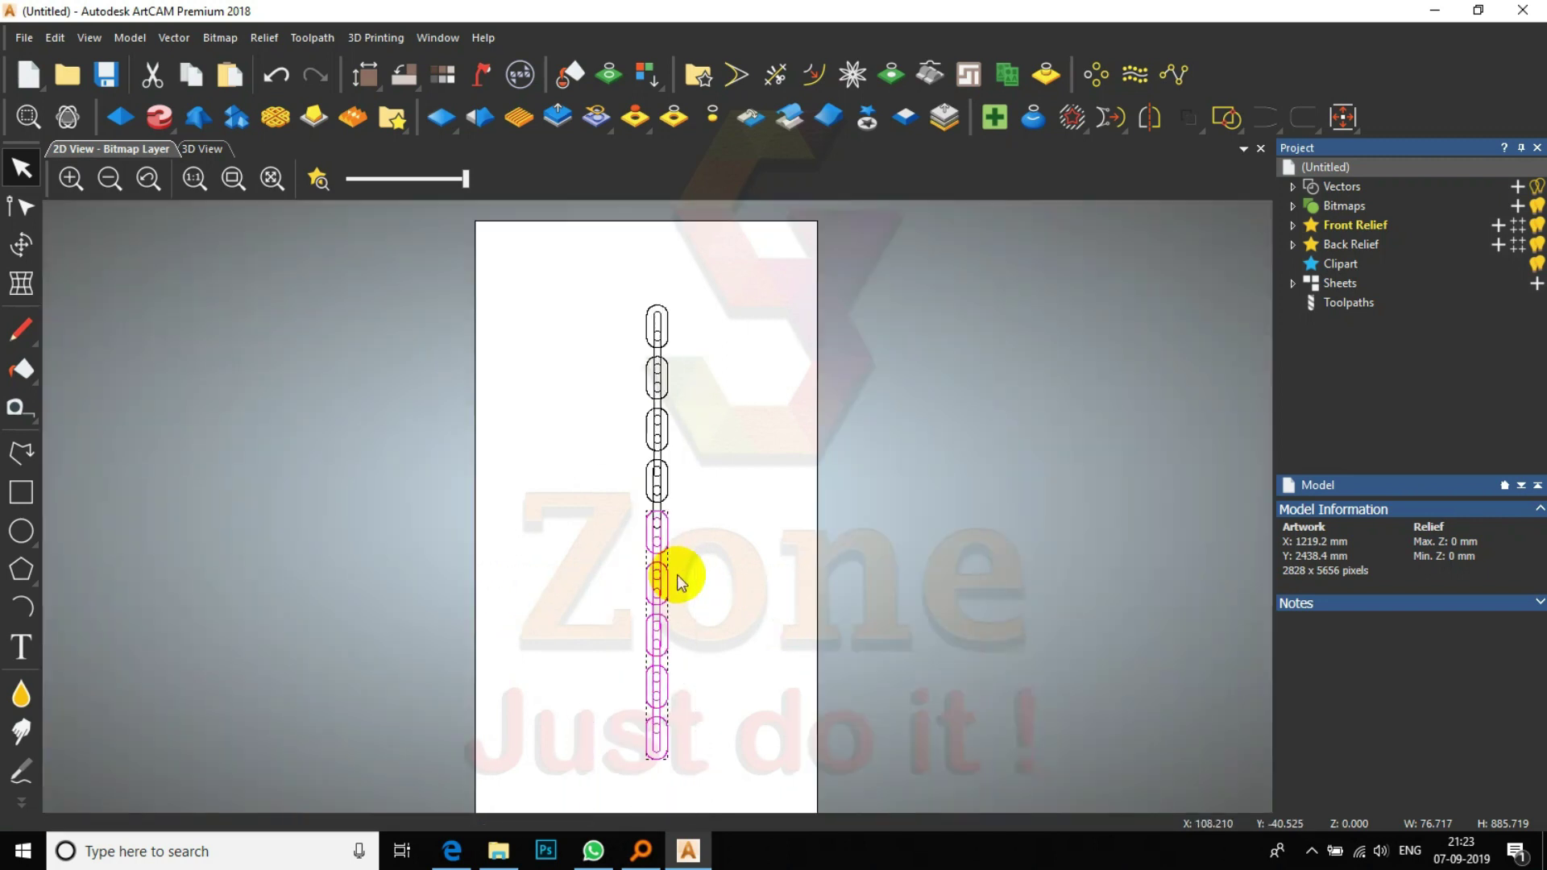
- Select the whole chain, centre it on the sheet, and nudge it straight up towards the sheet's upper edge
{"action": "left_click", "coordinate": [701, 581]}
{"action": "left_click_drag", "start_coordinate": [692, 392], "coordinate": [632, 661]}
{"action": "key", "text": "F9"}
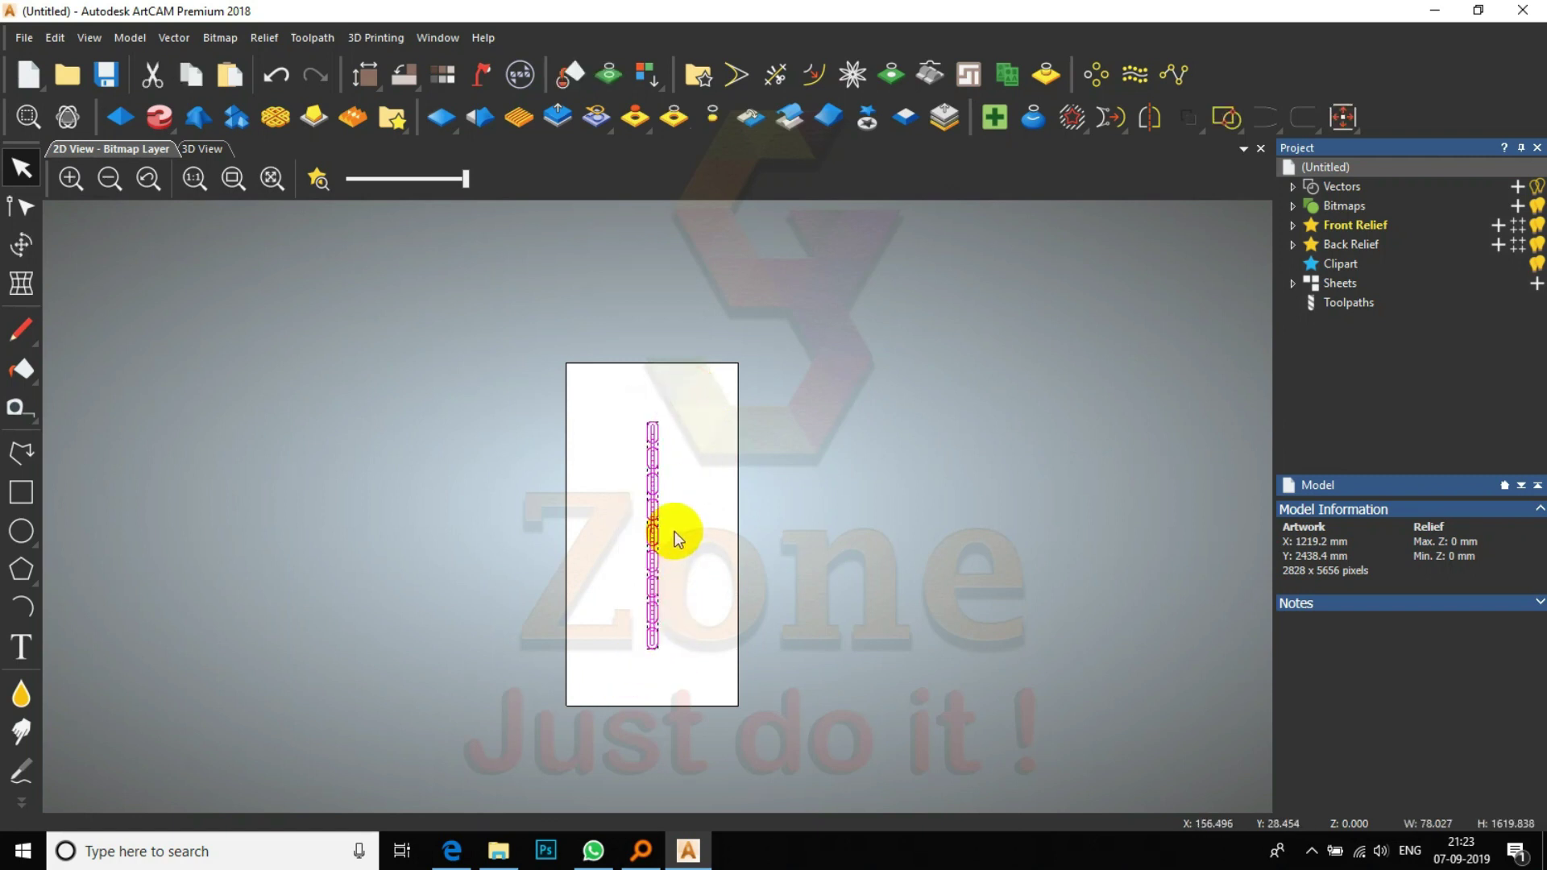
{"action": "key", "text": "Up"}
{"action": "key", "text": "Up"}
{"action": "key", "text": "Up"}
{"action": "key", "text": "Up"}
{"action": "key", "text": "Up"}
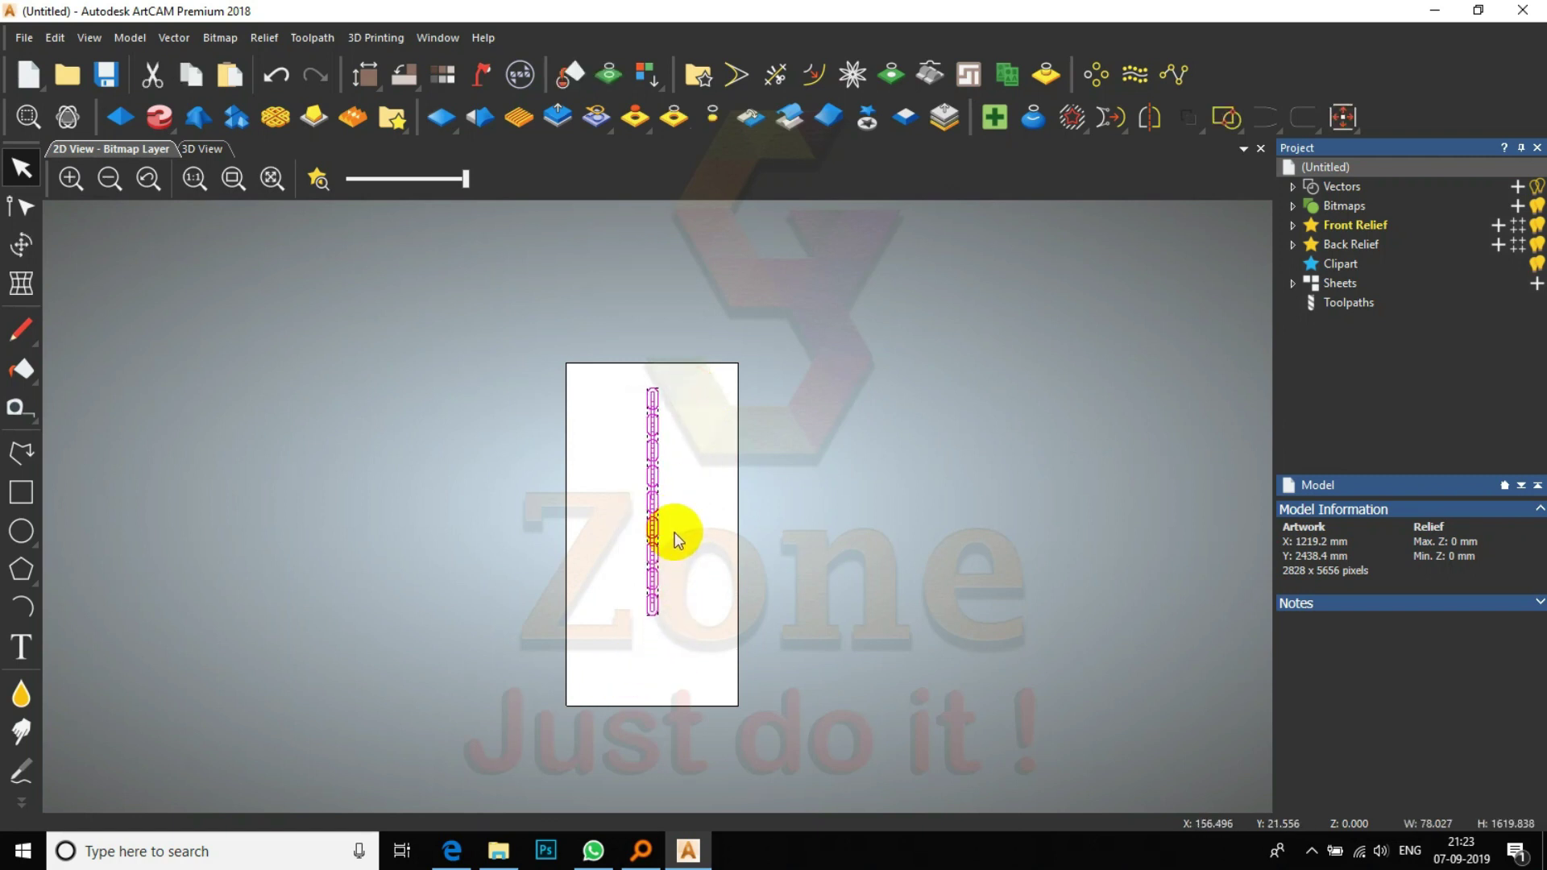
{"action": "key", "text": "Up"}
{"action": "key", "text": "Up"}
{"action": "key", "text": "Up"}
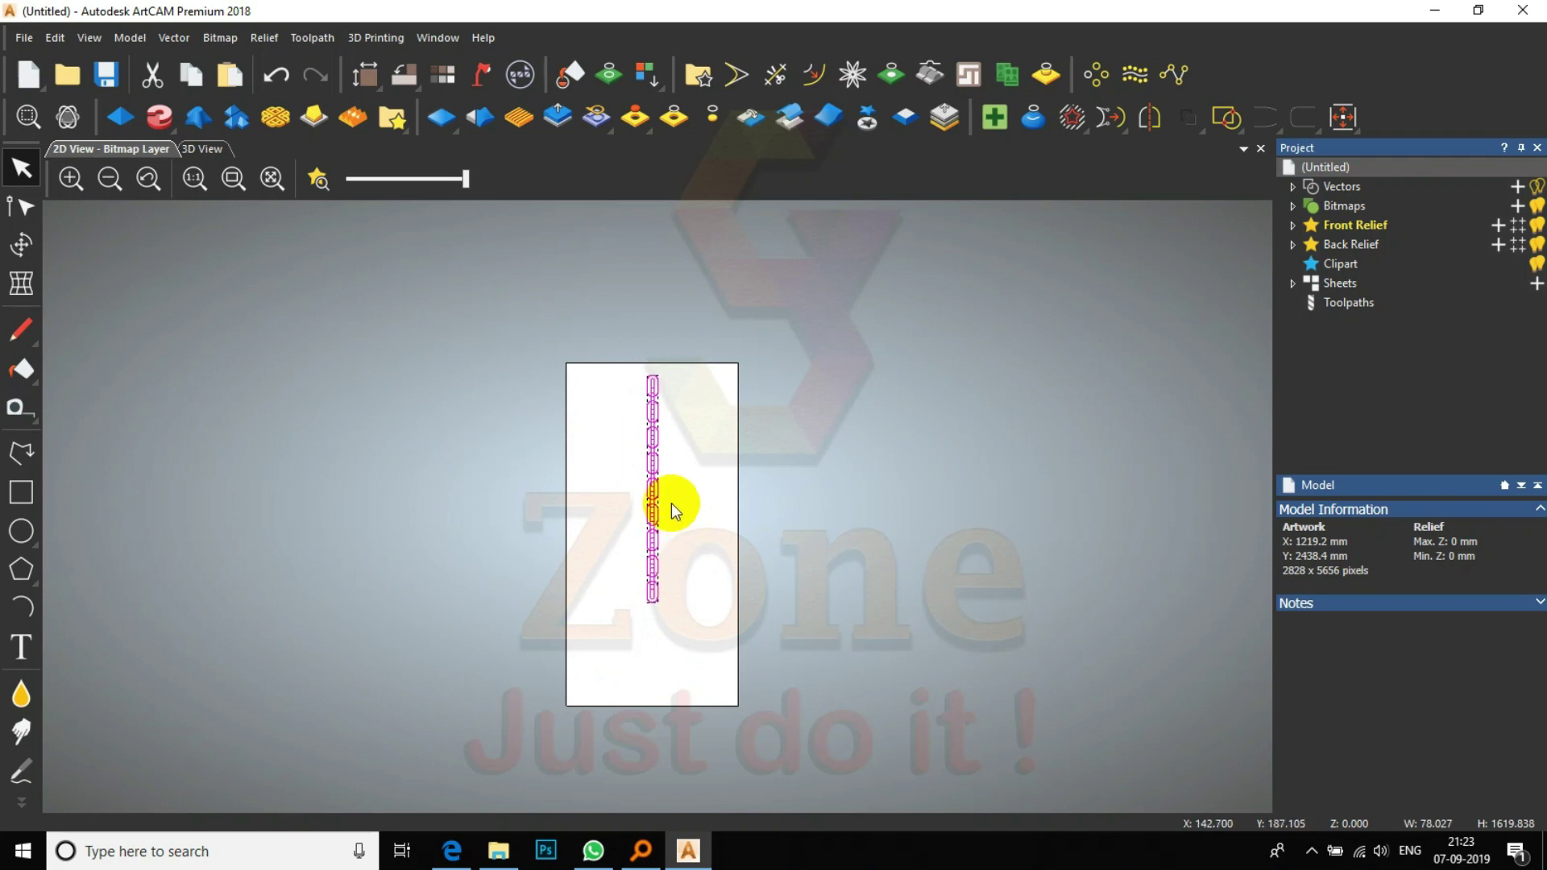
- Use Vector Doctor to select the duplicate vectors left where the chain copies overlap, and delete them
{"action": "scroll", "coordinate": [670, 502], "scroll_direction": "up", "scroll_amount": 3}
{"action": "left_click", "coordinate": [994, 117]}
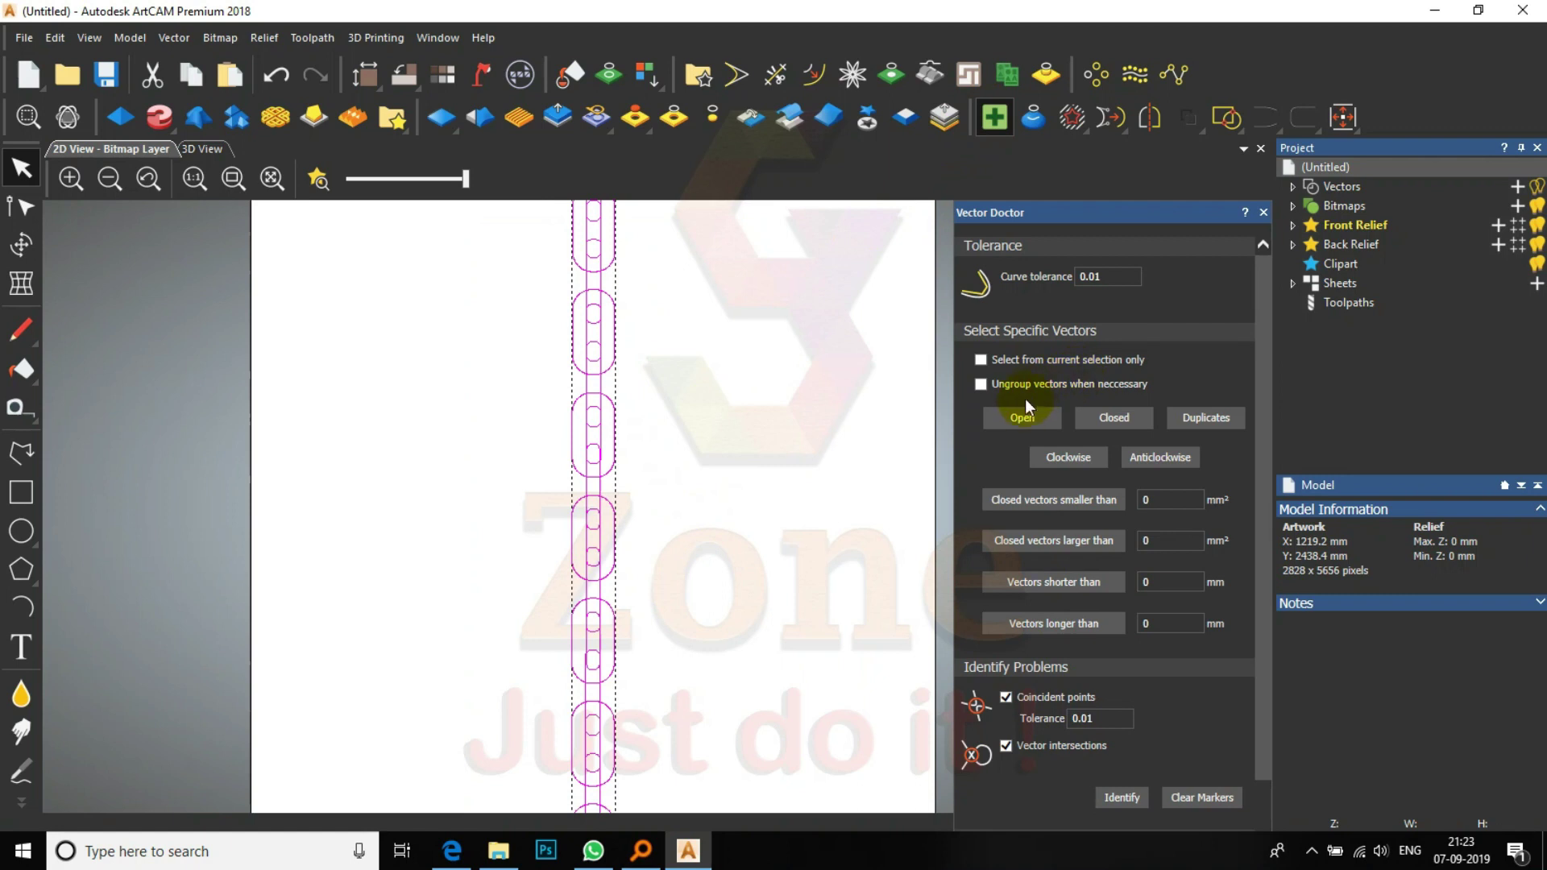
{"action": "left_click", "coordinate": [1025, 419]}
{"action": "left_click", "coordinate": [1191, 421]}
{"action": "scroll", "coordinate": [720, 471], "scroll_direction": "down", "scroll_amount": 3}
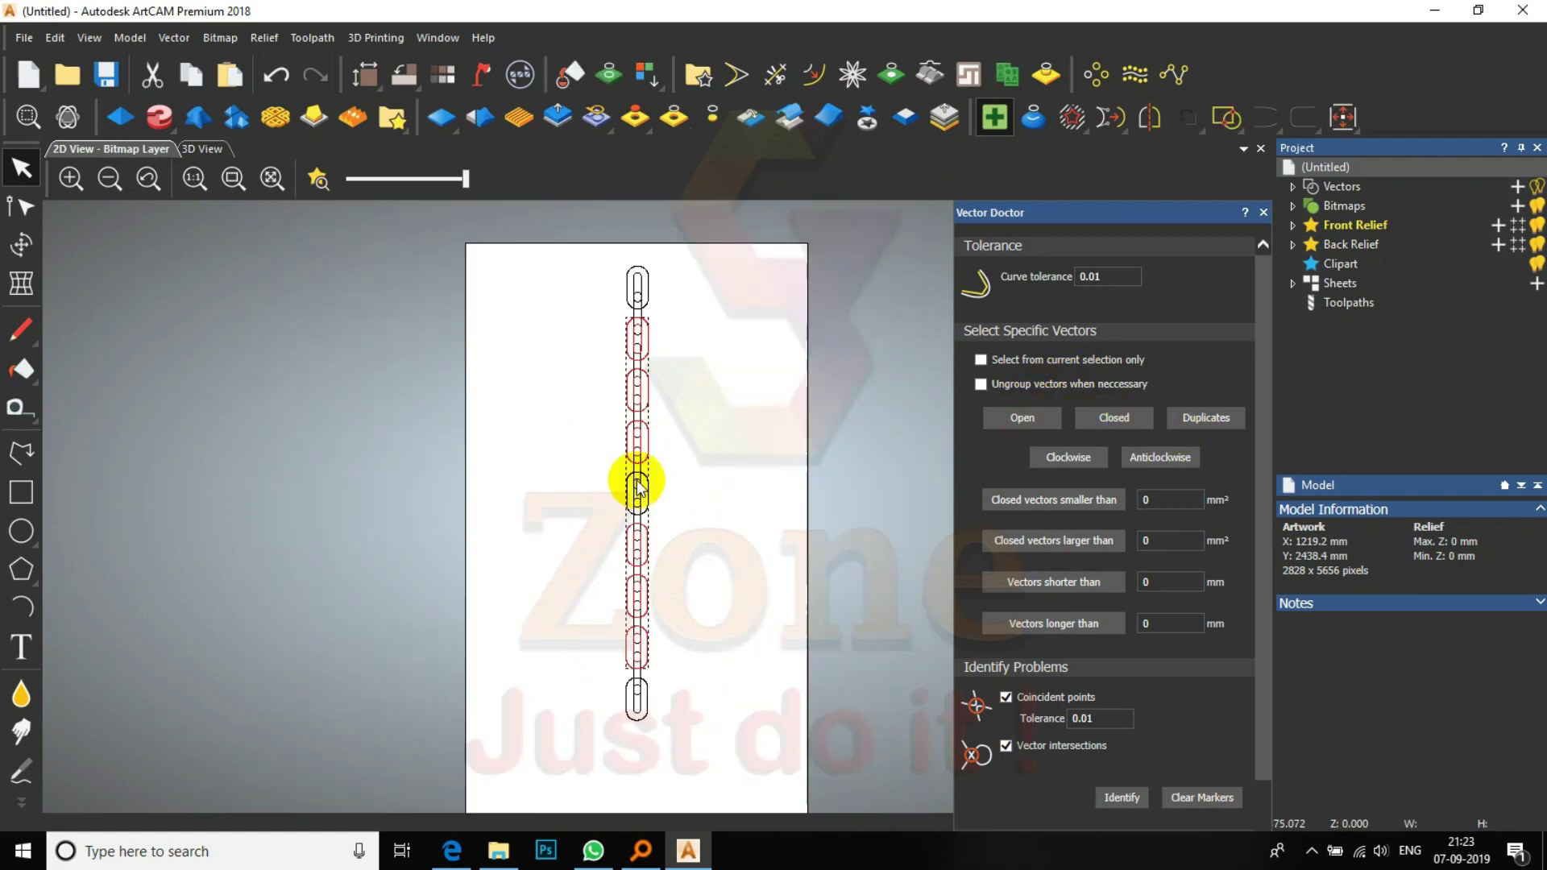
{"action": "key", "text": "Delete"}
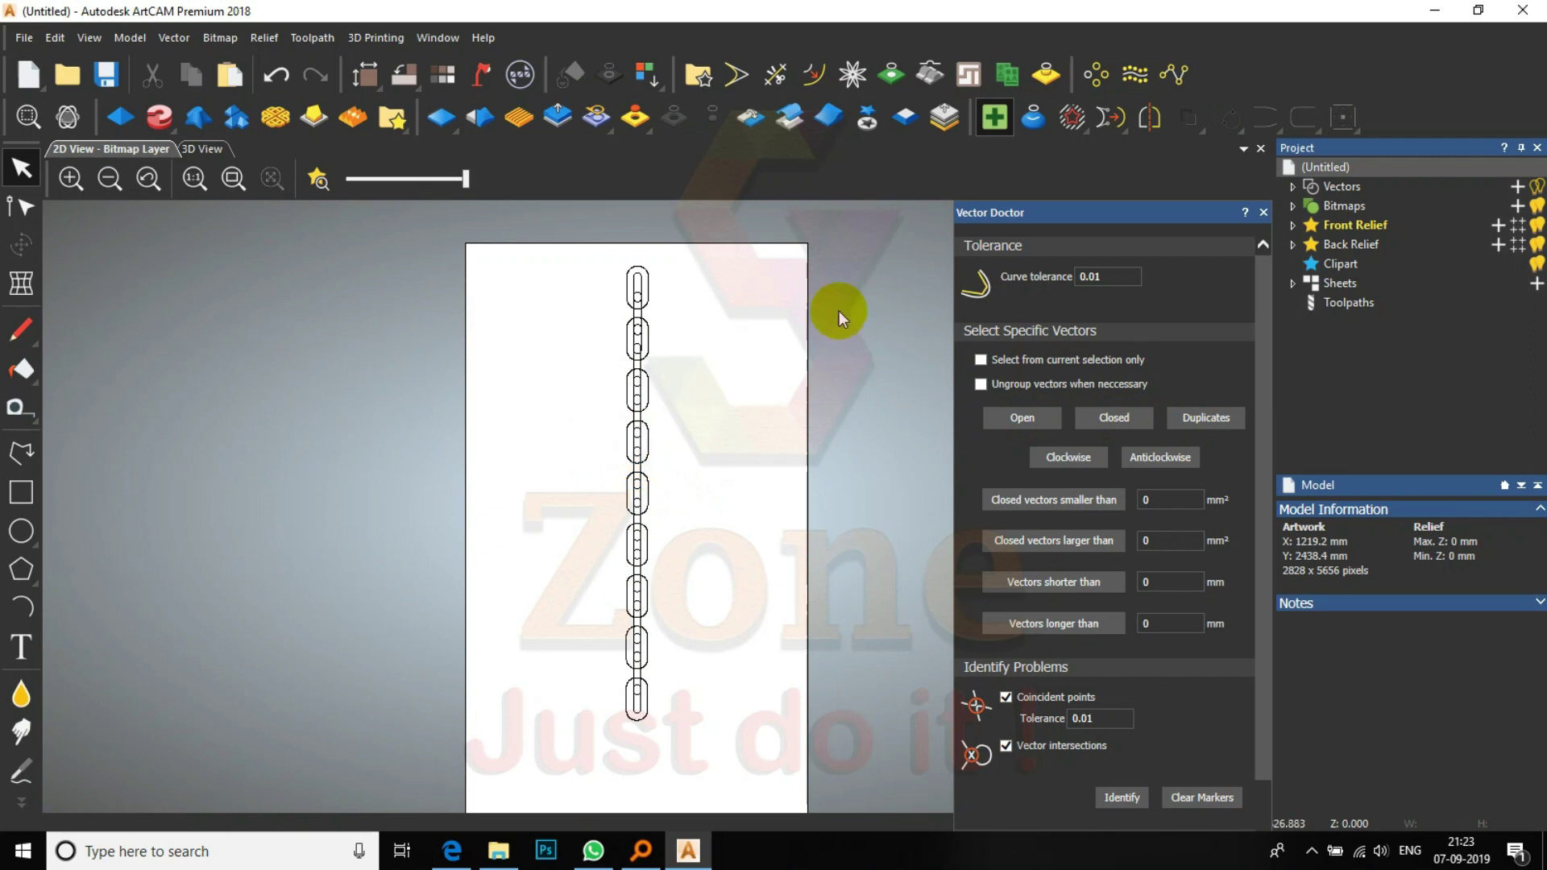
{"action": "left_click", "coordinate": [1263, 213]}
- Select the outer and inner outlines of all nine wide links along the chain as one selection
{"action": "scroll", "coordinate": [667, 656], "scroll_direction": "up", "scroll_amount": 2}
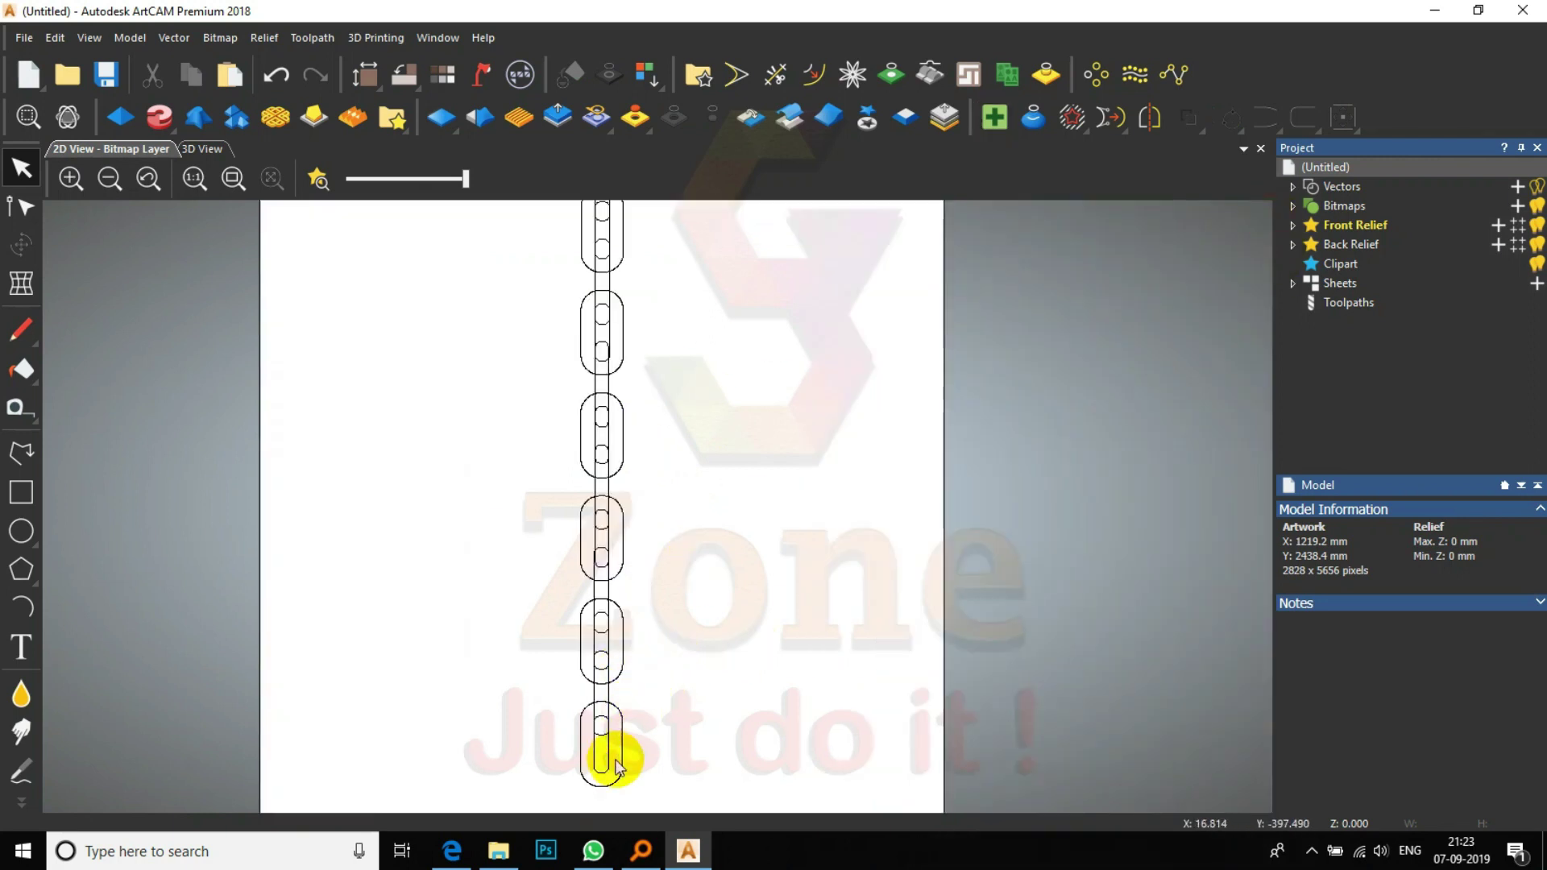
{"action": "left_click", "coordinate": [615, 718]}
{"action": "scroll", "coordinate": [615, 685], "scroll_direction": "up", "scroll_amount": 2}
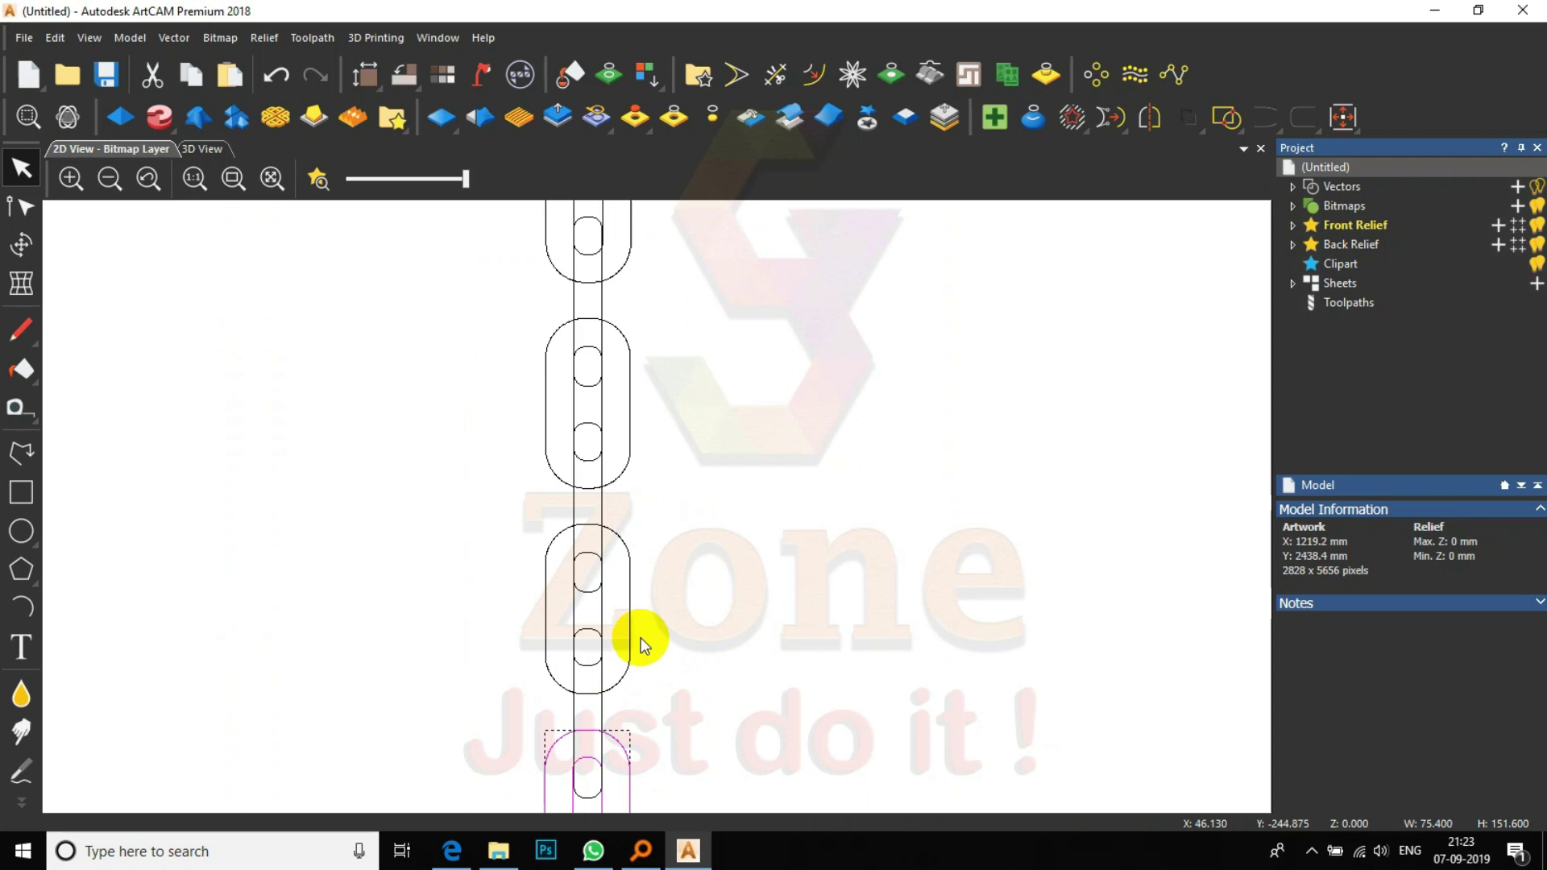
{"action": "left_click_drag", "start_coordinate": [621, 605], "coordinate": [595, 615], "text": "shift"}
{"action": "left_click_drag", "start_coordinate": [641, 393], "coordinate": [594, 403], "text": "shift"}
{"action": "scroll", "coordinate": [656, 456], "scroll_direction": "down", "scroll_amount": 2}
{"action": "scroll", "coordinate": [622, 373], "scroll_direction": "up", "scroll_amount": 2}
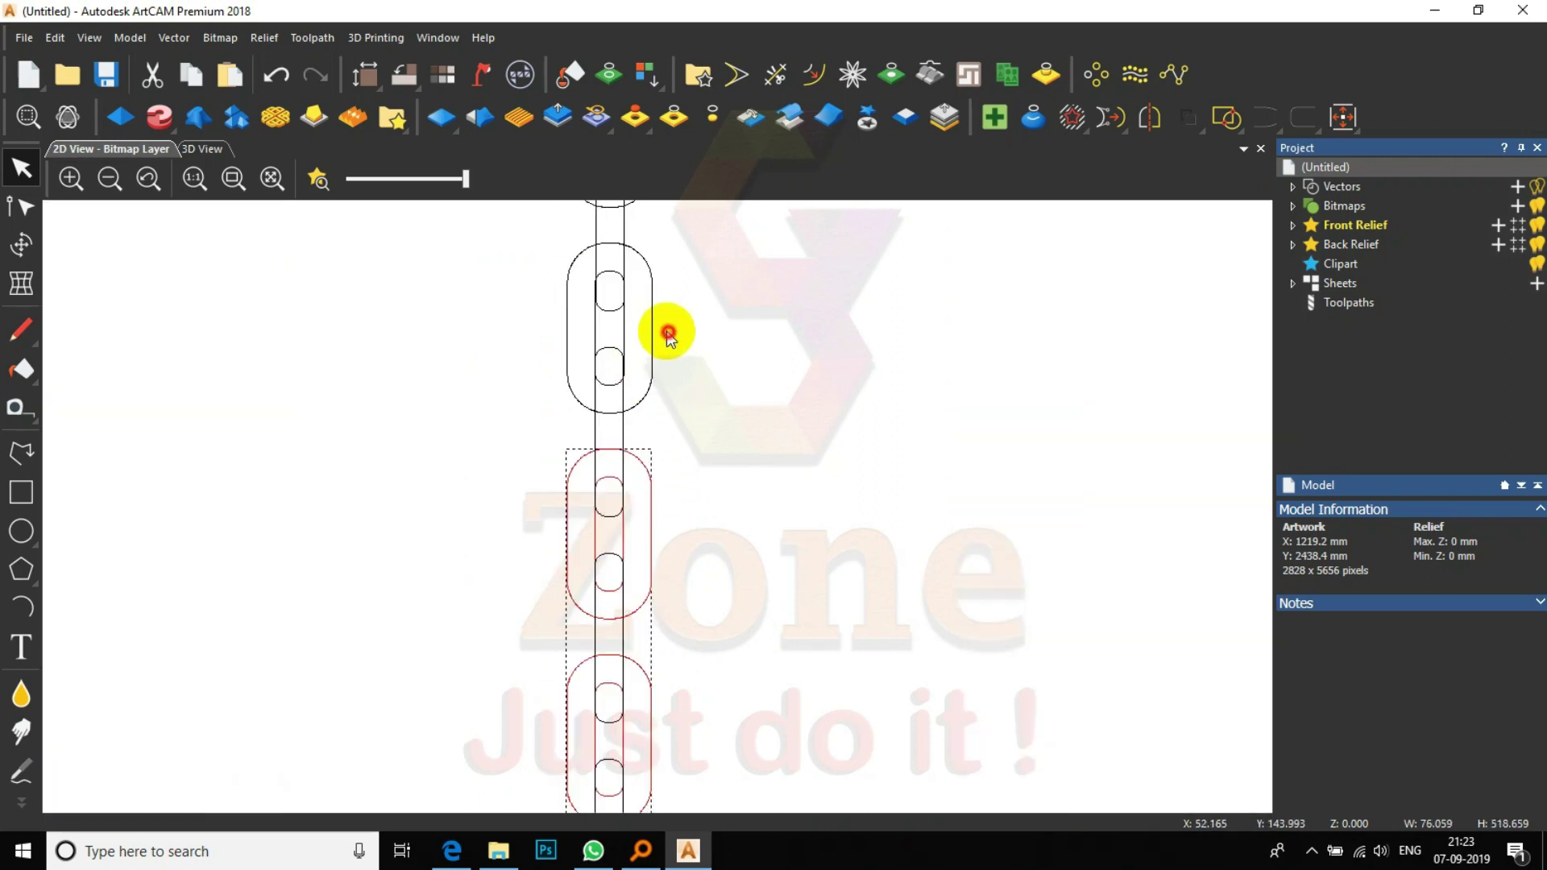
{"action": "scroll", "coordinate": [646, 345], "scroll_direction": "down", "scroll_amount": 3}
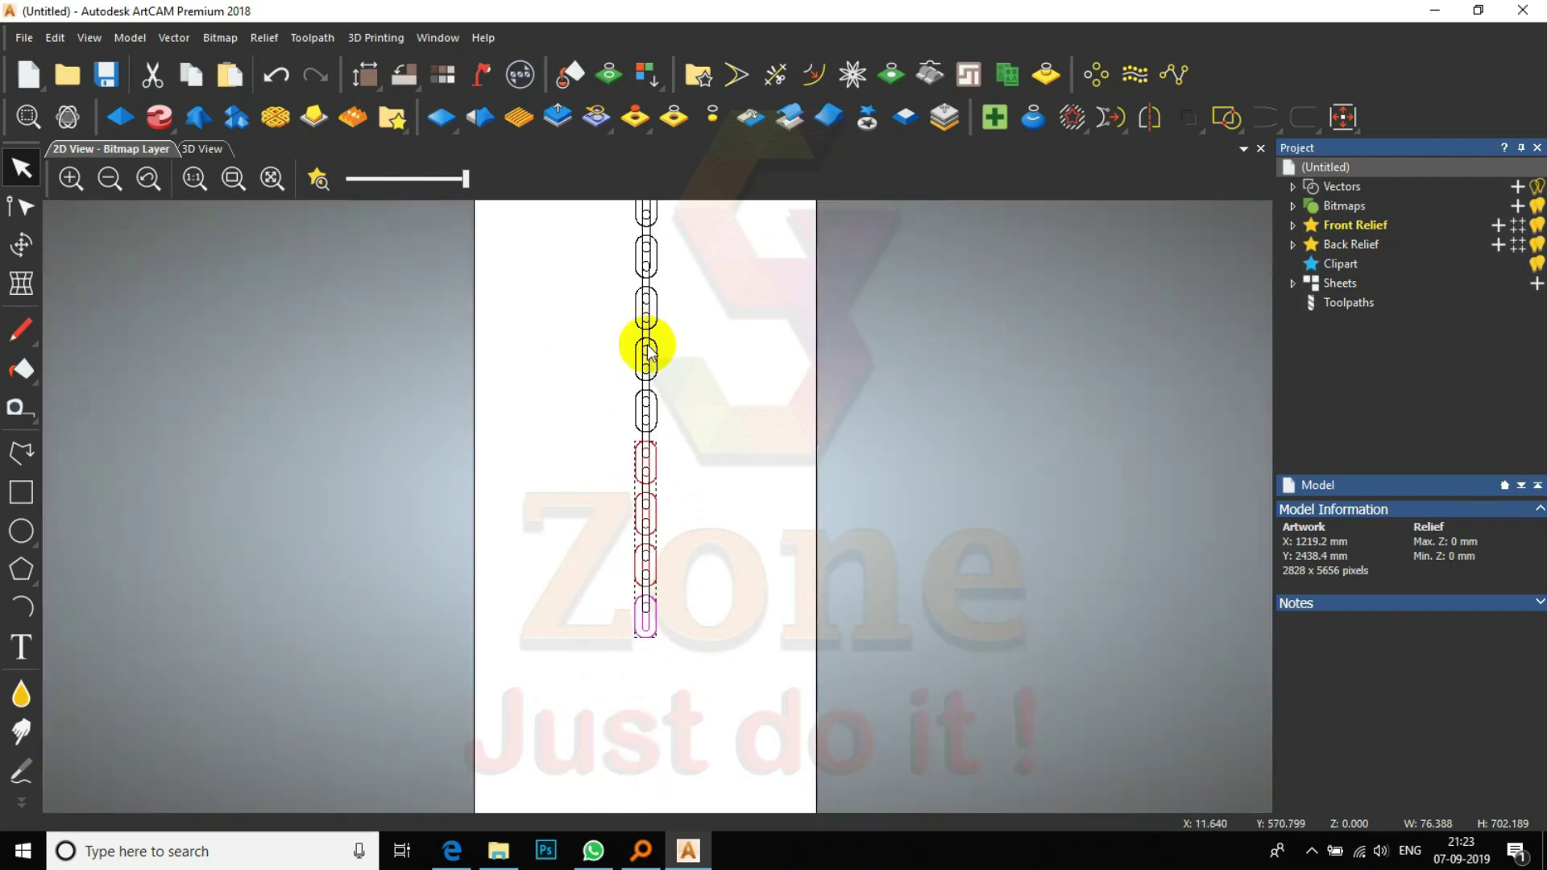
{"action": "scroll", "coordinate": [701, 614], "scroll_direction": "up", "scroll_amount": 3}
{"action": "left_click", "coordinate": [648, 627], "text": "shift"}
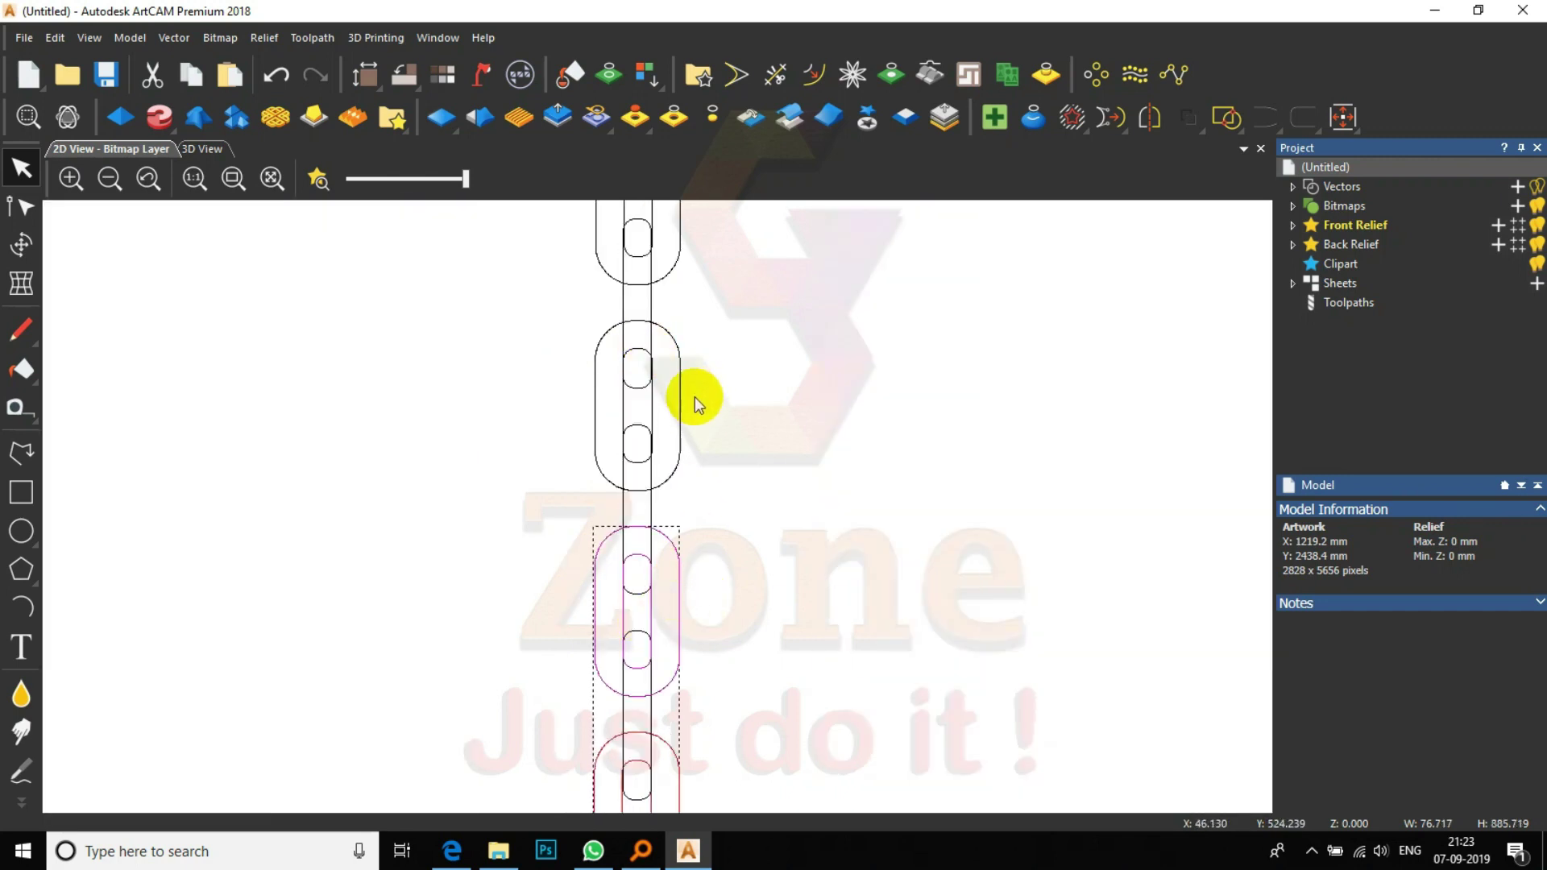
{"action": "scroll", "coordinate": [657, 386], "scroll_direction": "down", "scroll_amount": 2}
{"action": "scroll", "coordinate": [709, 542], "scroll_direction": "up", "scroll_amount": 2}
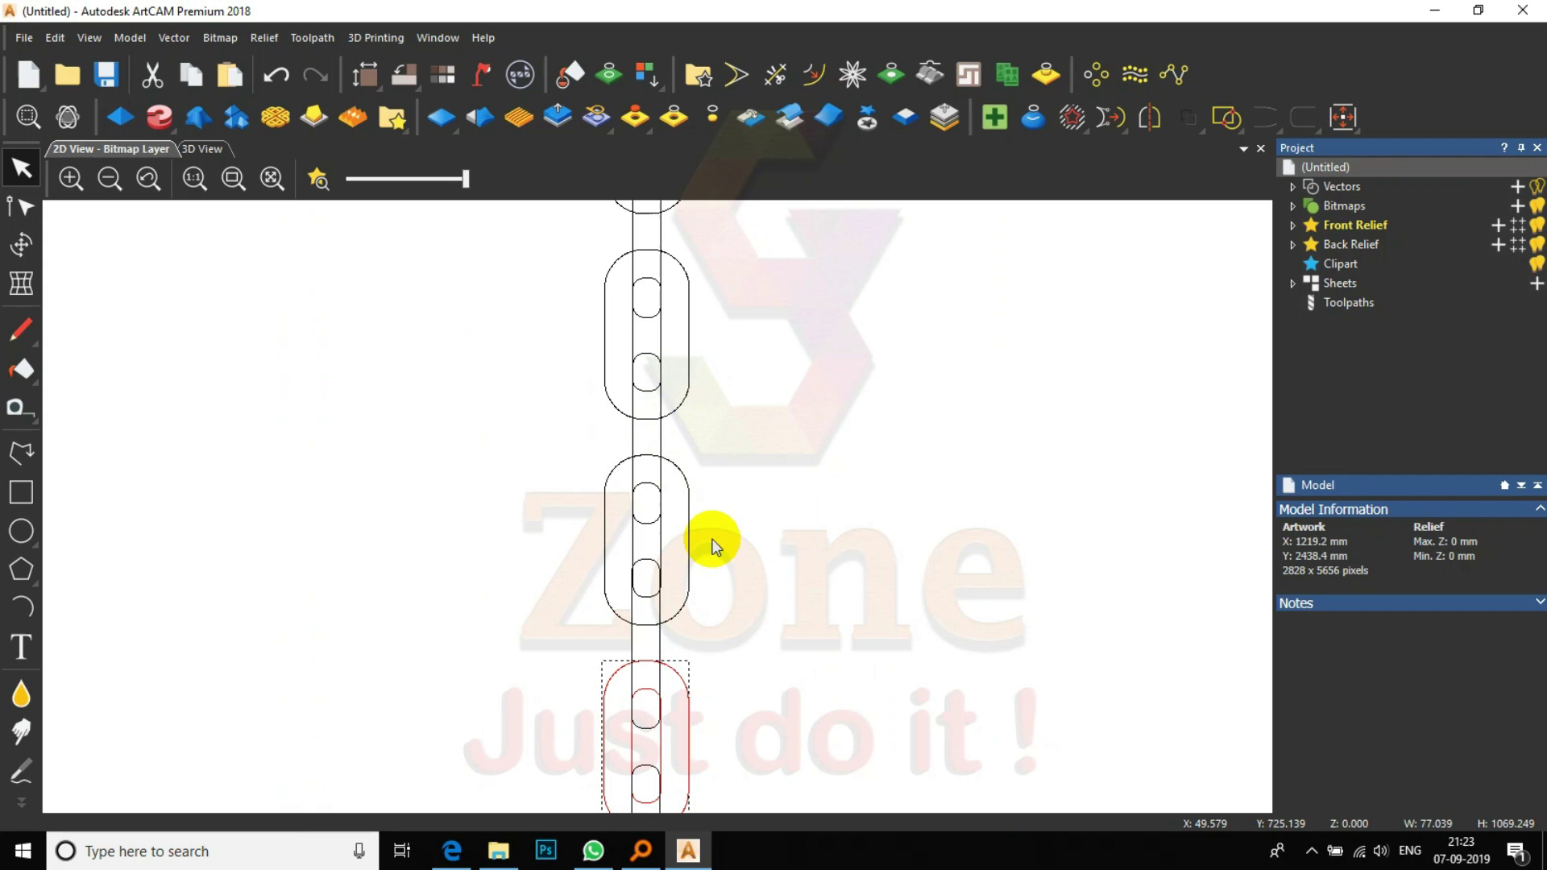
{"action": "left_click", "coordinate": [662, 553], "text": "shift"}
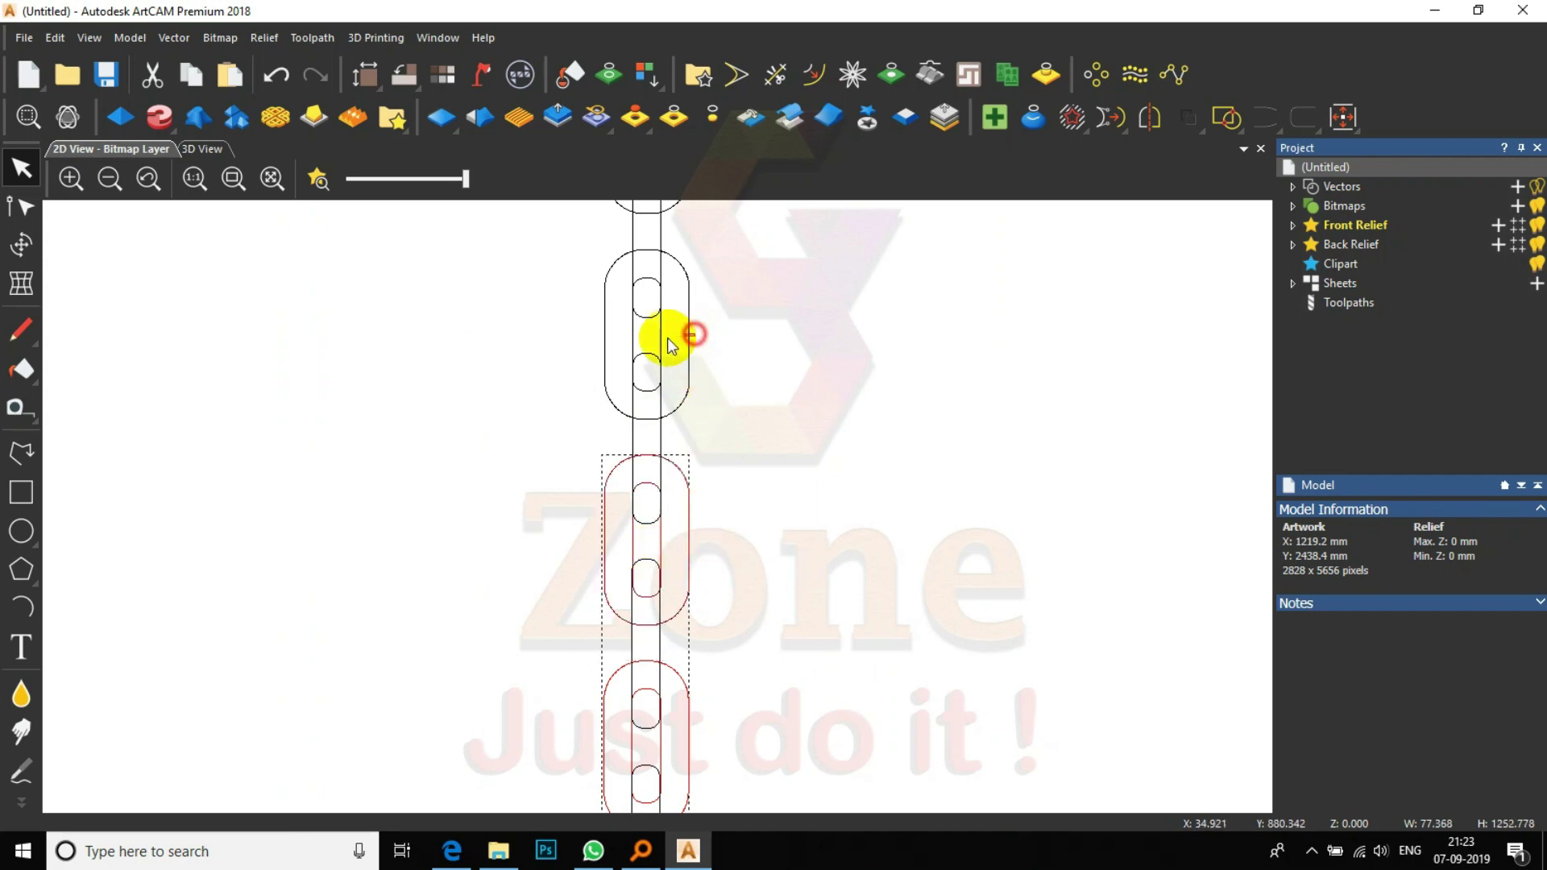
{"action": "scroll", "coordinate": [670, 345], "scroll_direction": "down", "scroll_amount": 2}
{"action": "scroll", "coordinate": [656, 293], "scroll_direction": "up", "scroll_amount": 2}
{"action": "left_click", "coordinate": [647, 329], "text": "shift"}
- Open the Shape Editor for the selected wide links and set a Round profile with a 90 degree angle
{"action": "left_click", "coordinate": [117, 113]}
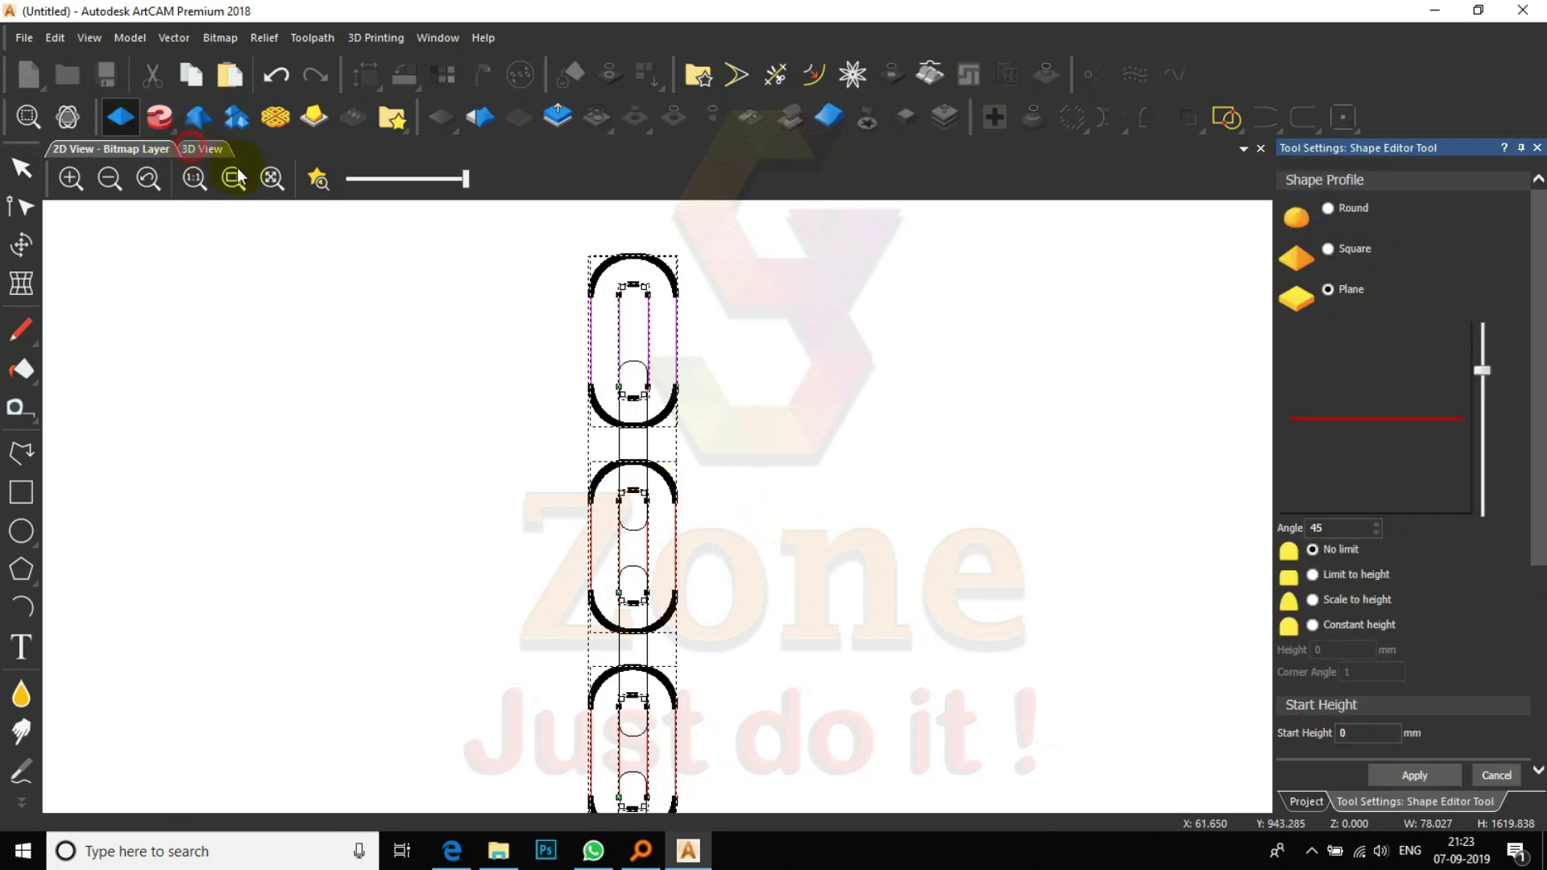
{"action": "key", "text": "F3"}
{"action": "scroll", "coordinate": [675, 352], "scroll_direction": "up", "scroll_amount": 5}
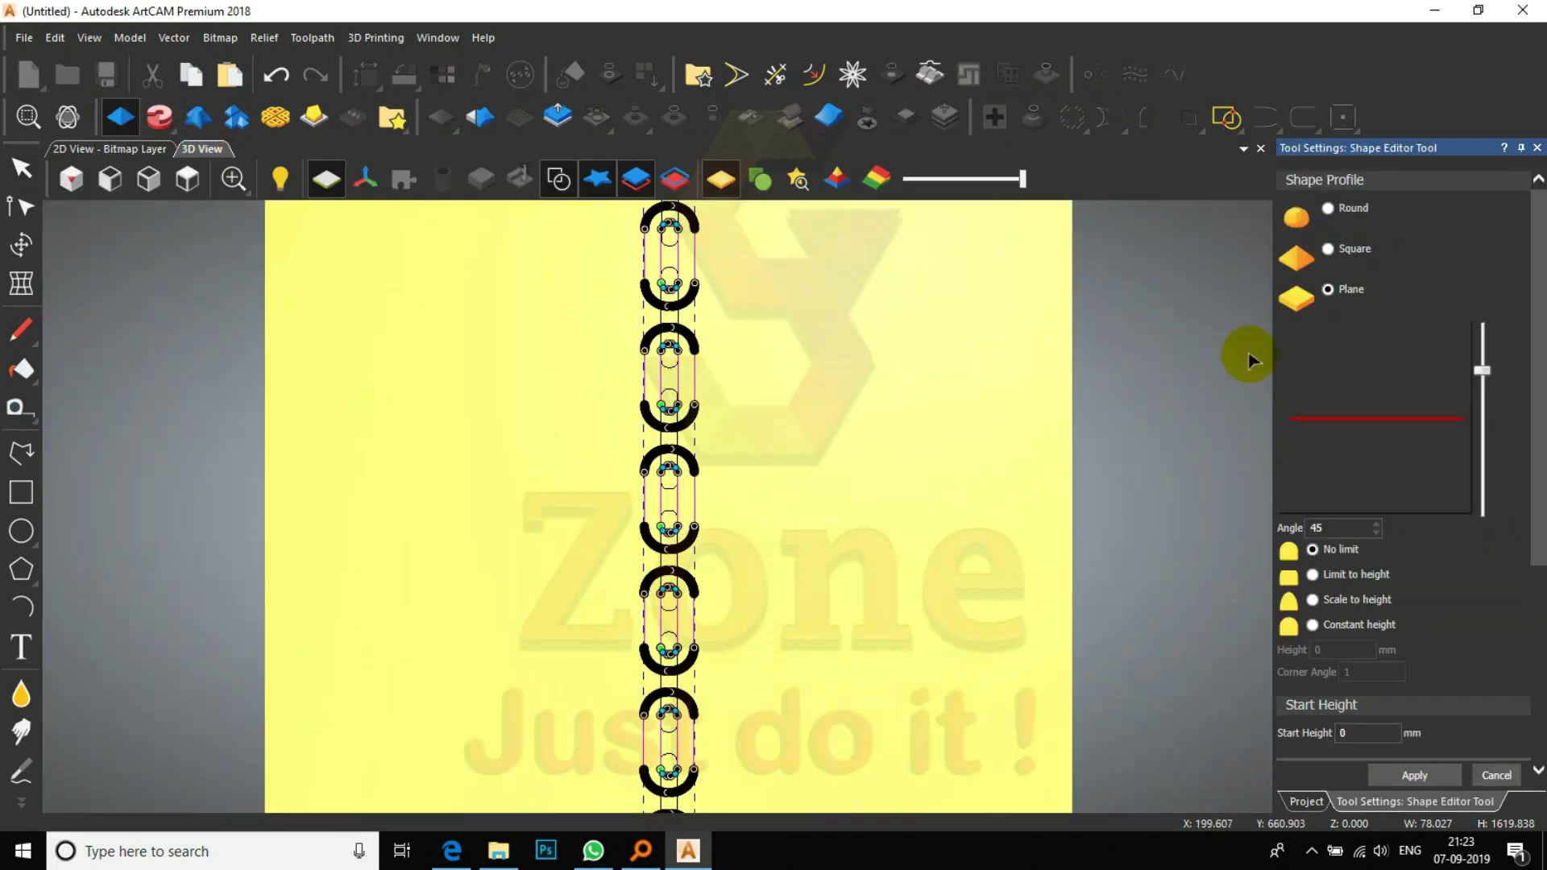
{"action": "left_click_drag", "start_coordinate": [1488, 353], "coordinate": [1477, 266]}
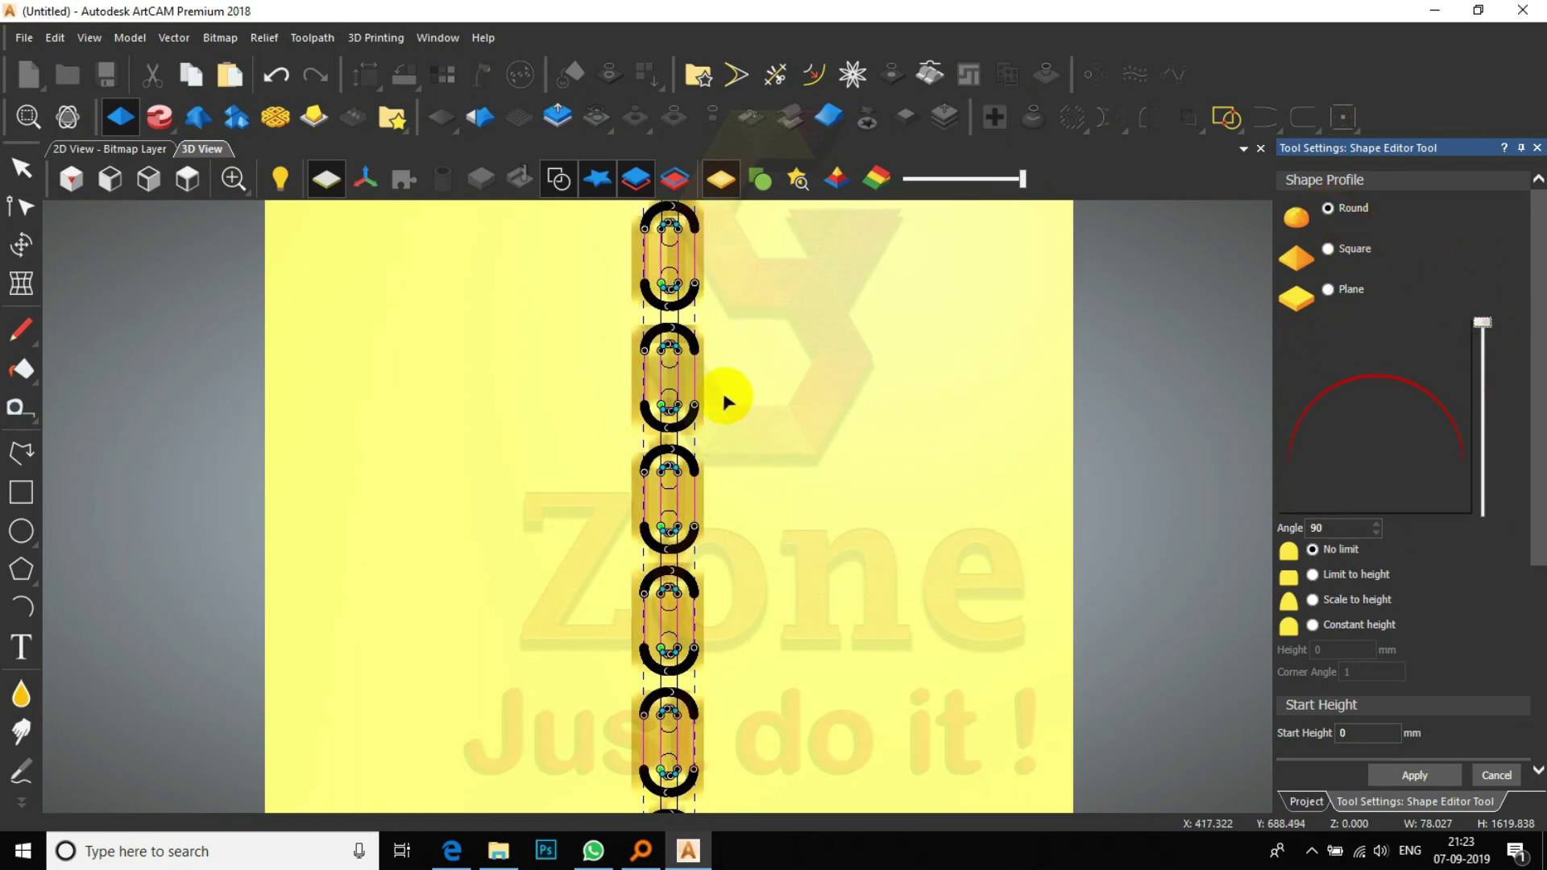
- Hide the vectors and examine the rounded wide links up close and in isometric 3D view
{"action": "scroll", "coordinate": [725, 397], "scroll_direction": "up", "scroll_amount": 5}
{"action": "left_click", "coordinate": [568, 192]}
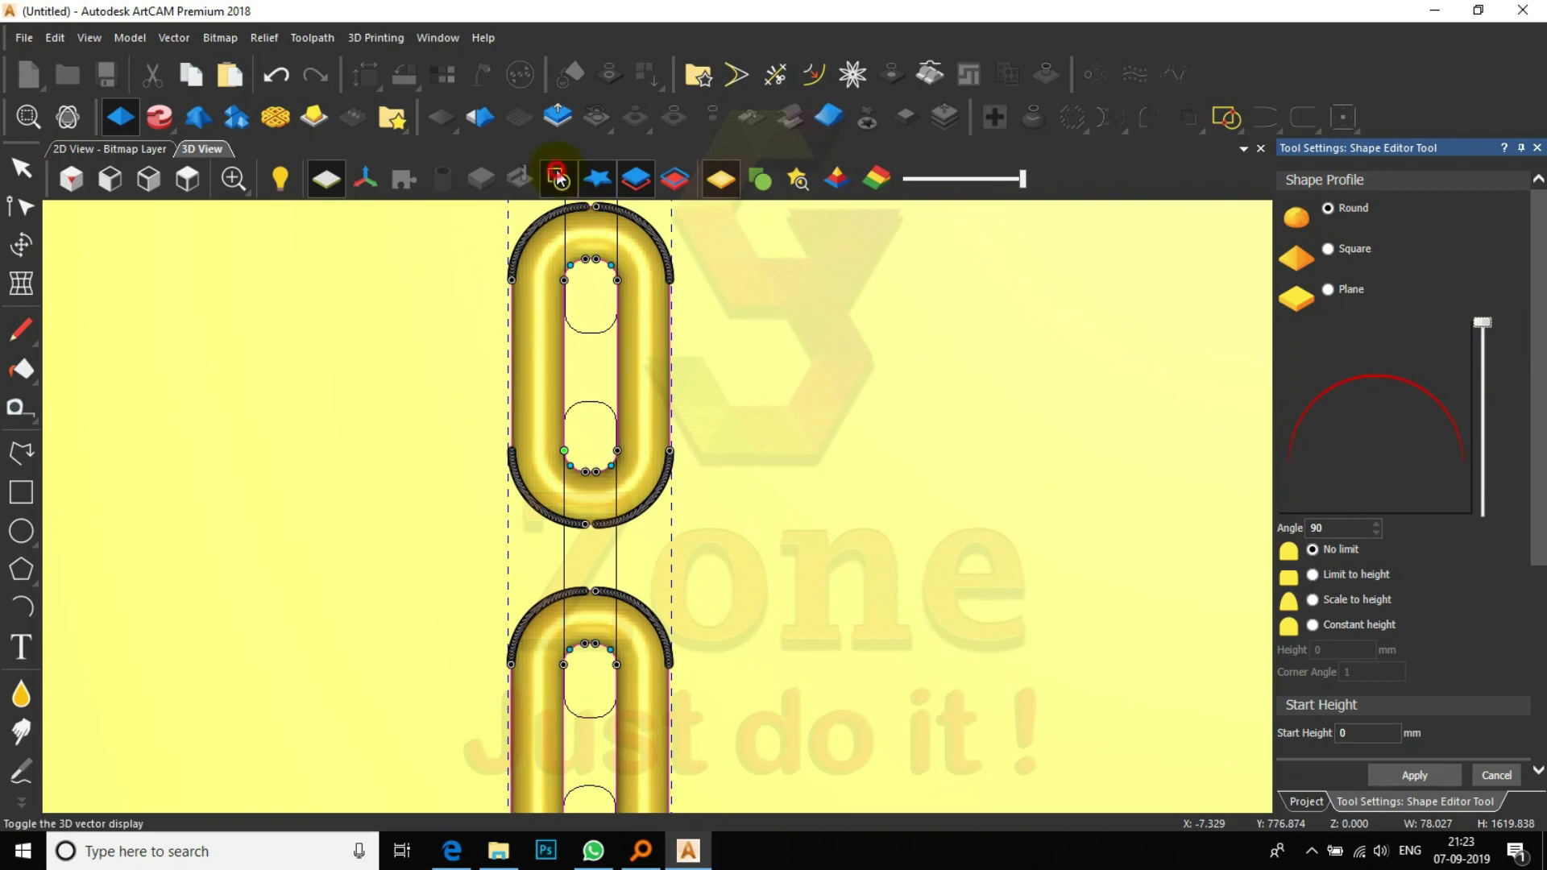
{"action": "scroll", "coordinate": [607, 510], "scroll_direction": "down", "scroll_amount": 5}
{"action": "scroll", "coordinate": [667, 582], "scroll_direction": "up", "scroll_amount": 4}
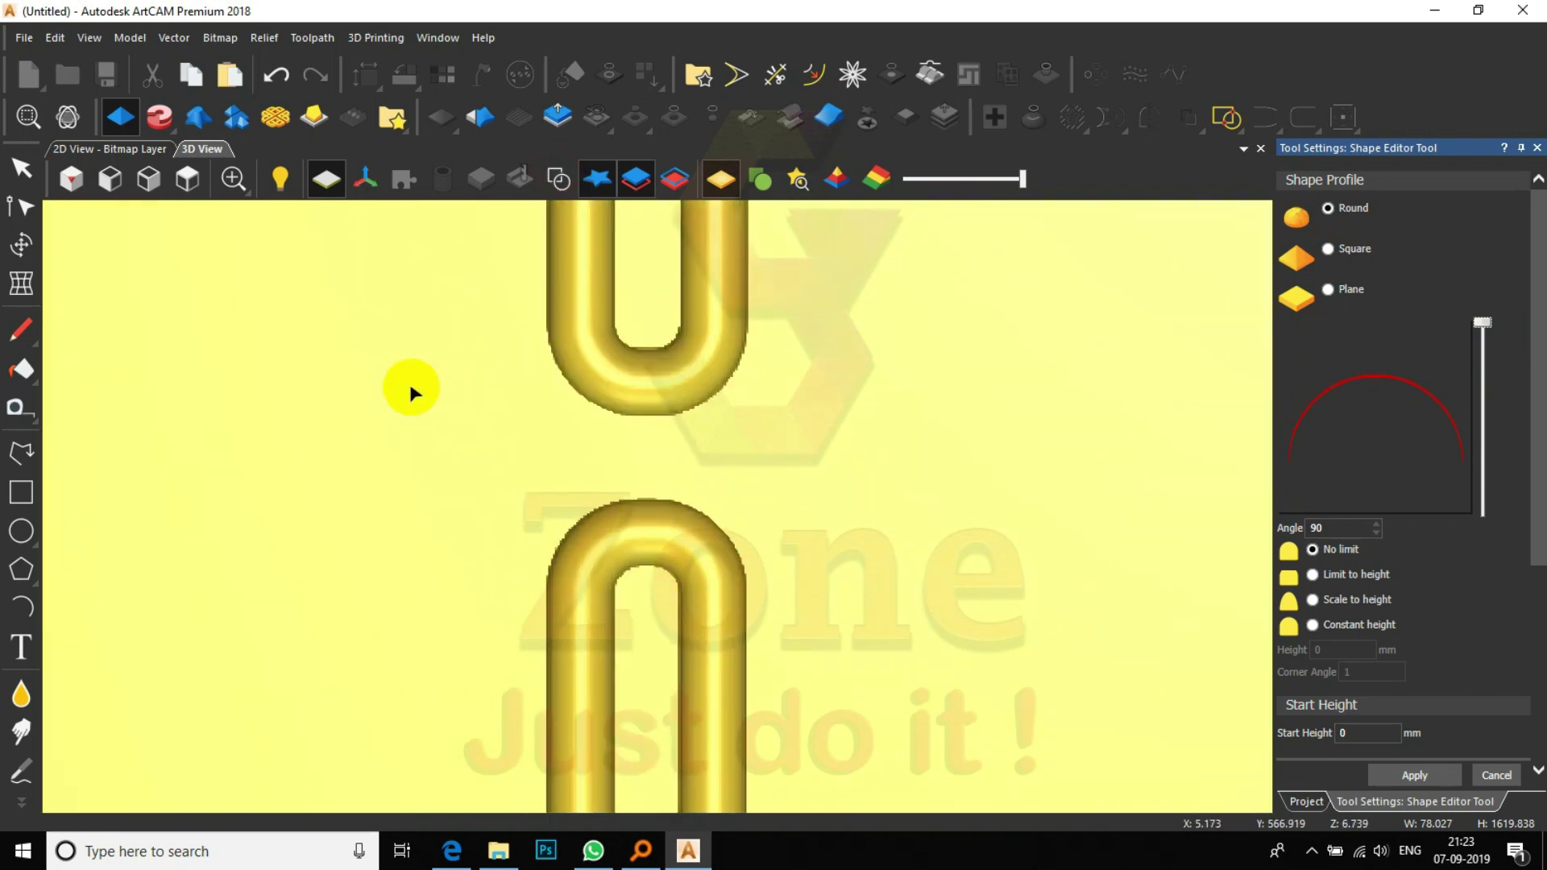
{"action": "left_click", "coordinate": [70, 179]}
{"action": "scroll", "coordinate": [588, 442], "scroll_direction": "up", "scroll_amount": 6}
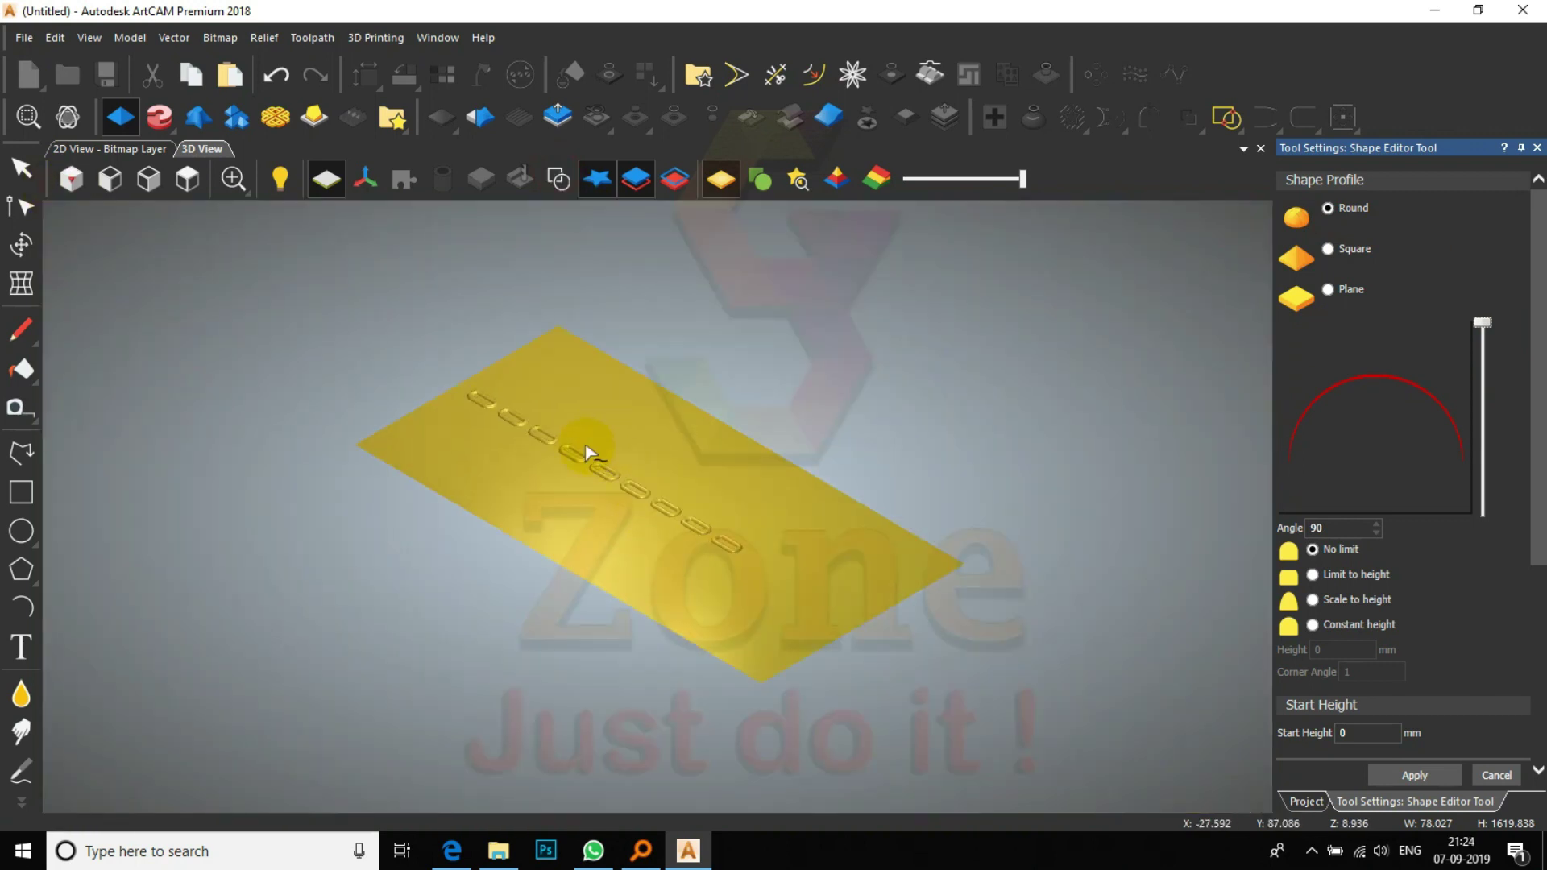
{"action": "scroll", "coordinate": [577, 433], "scroll_direction": "down", "scroll_amount": 5}
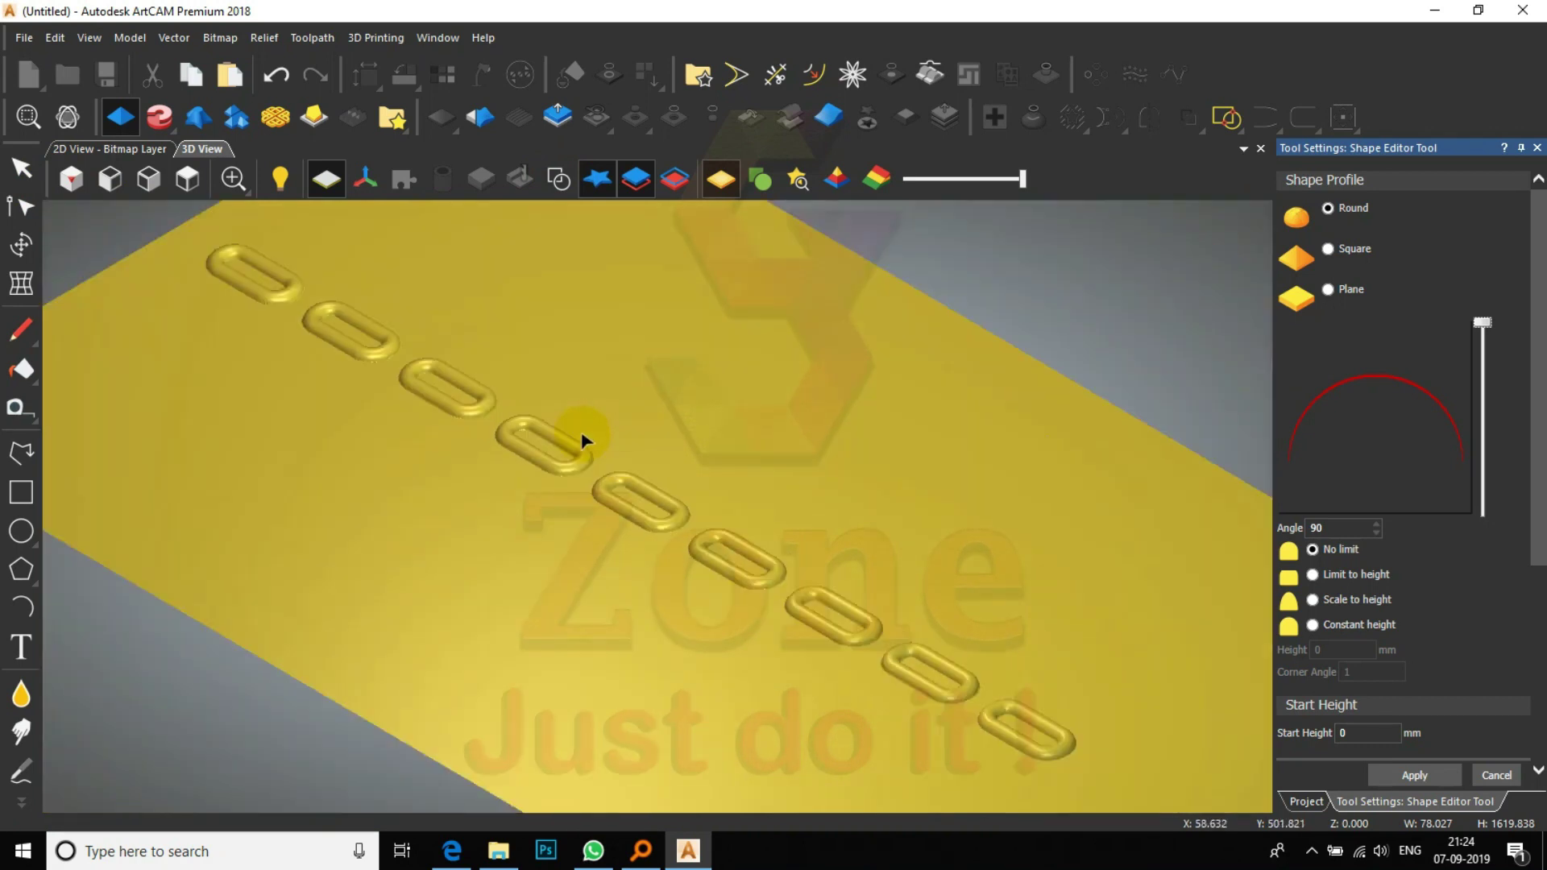
{"action": "scroll", "coordinate": [868, 610], "scroll_direction": "up", "scroll_amount": 5}
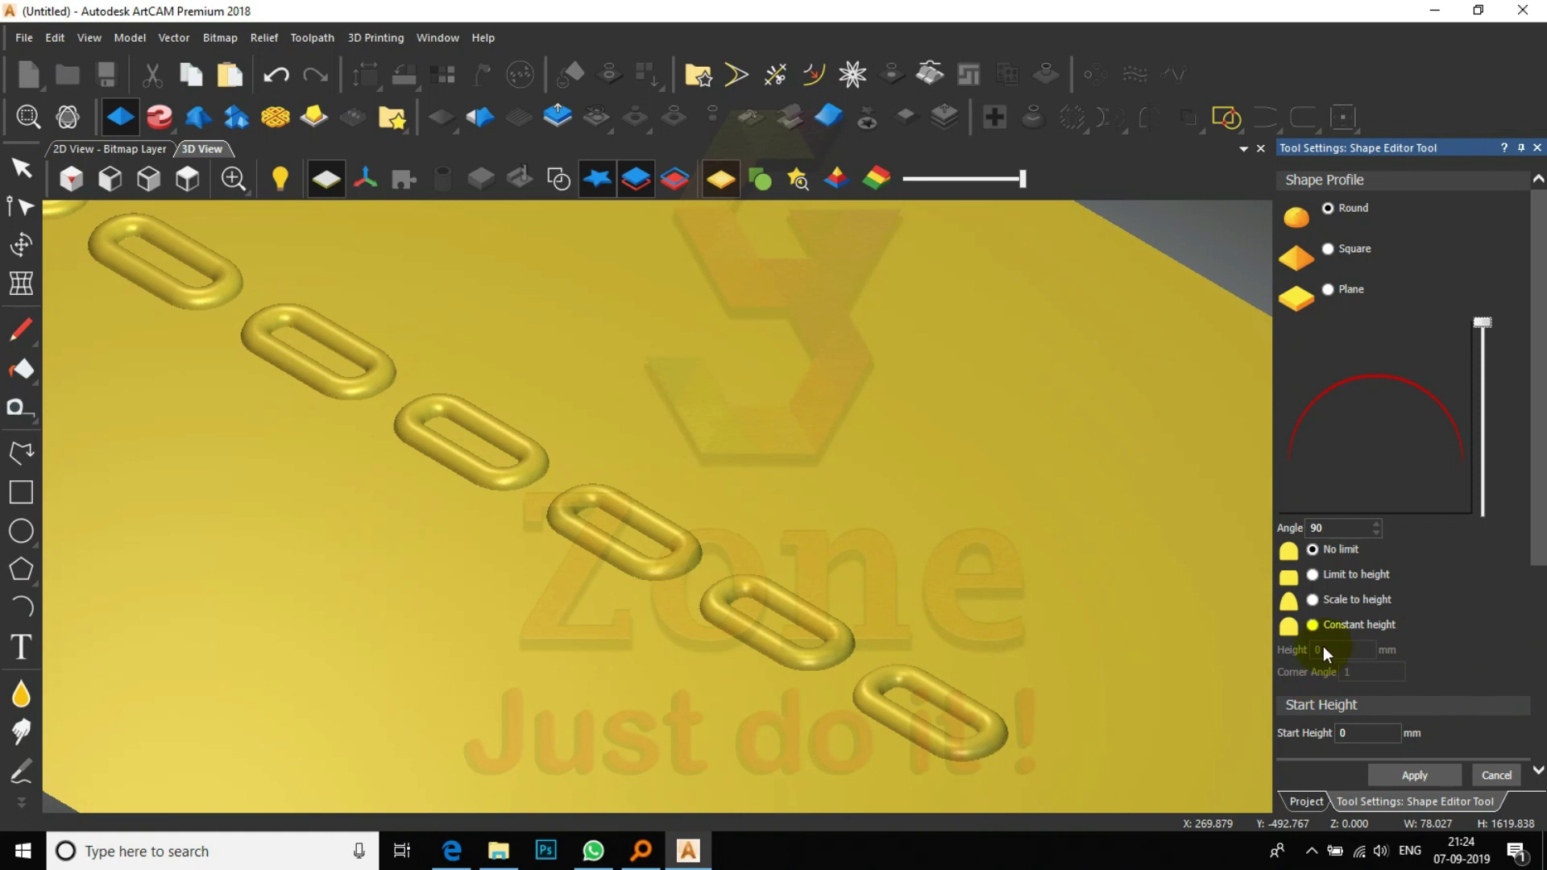
- Scale the wide links' round shape to a height of 12 mm, apply it to the relief, and close the Shape Editor
{"action": "left_click", "coordinate": [1313, 600]}
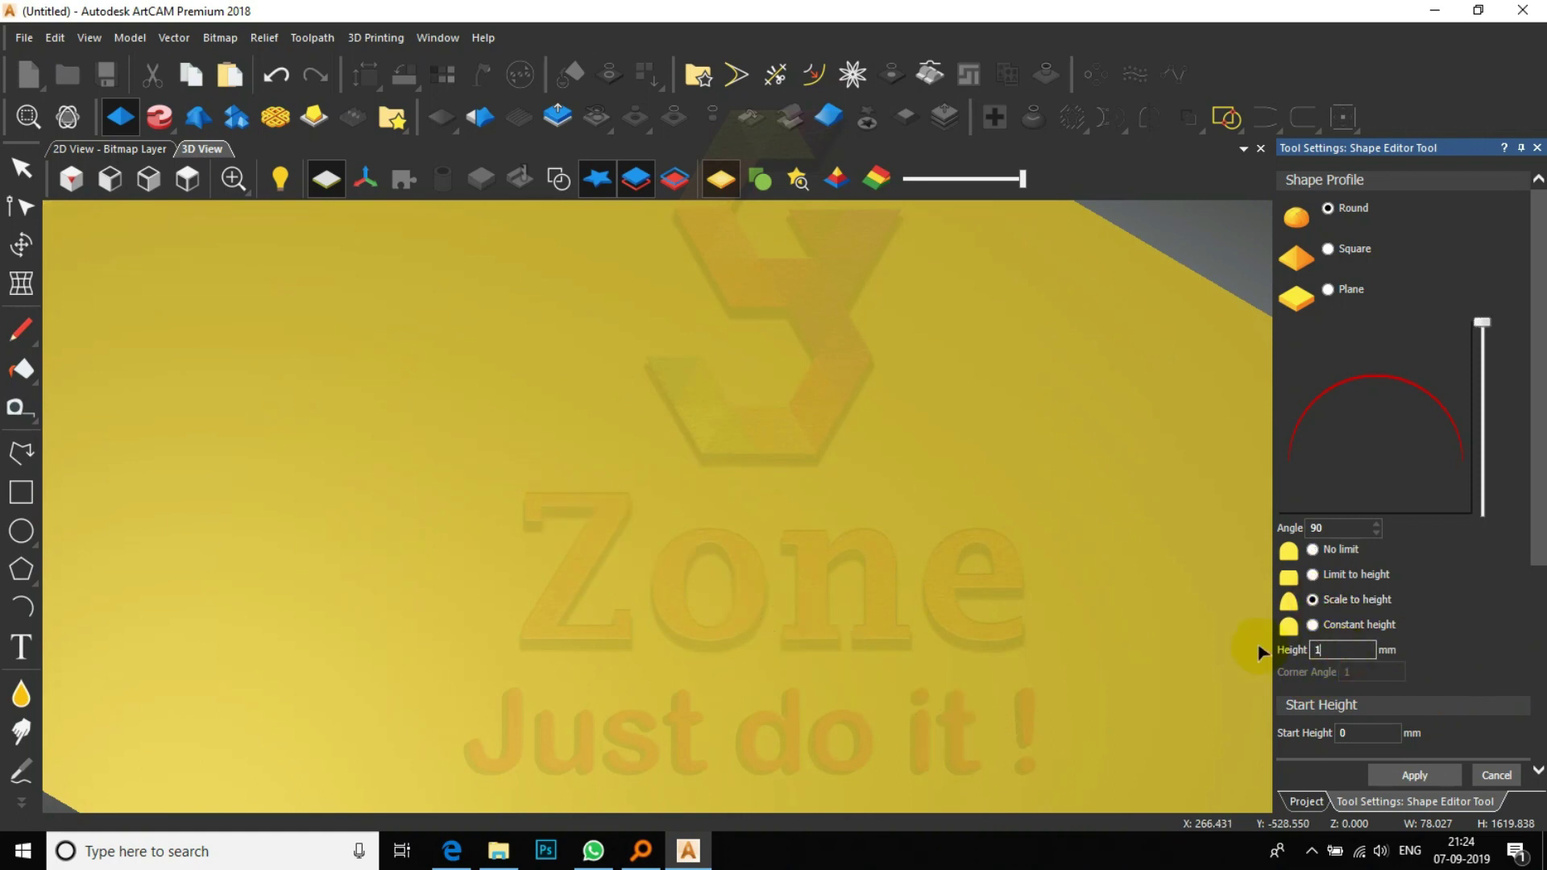
{"action": "type", "text": "12"}
{"action": "key", "text": "Return"}
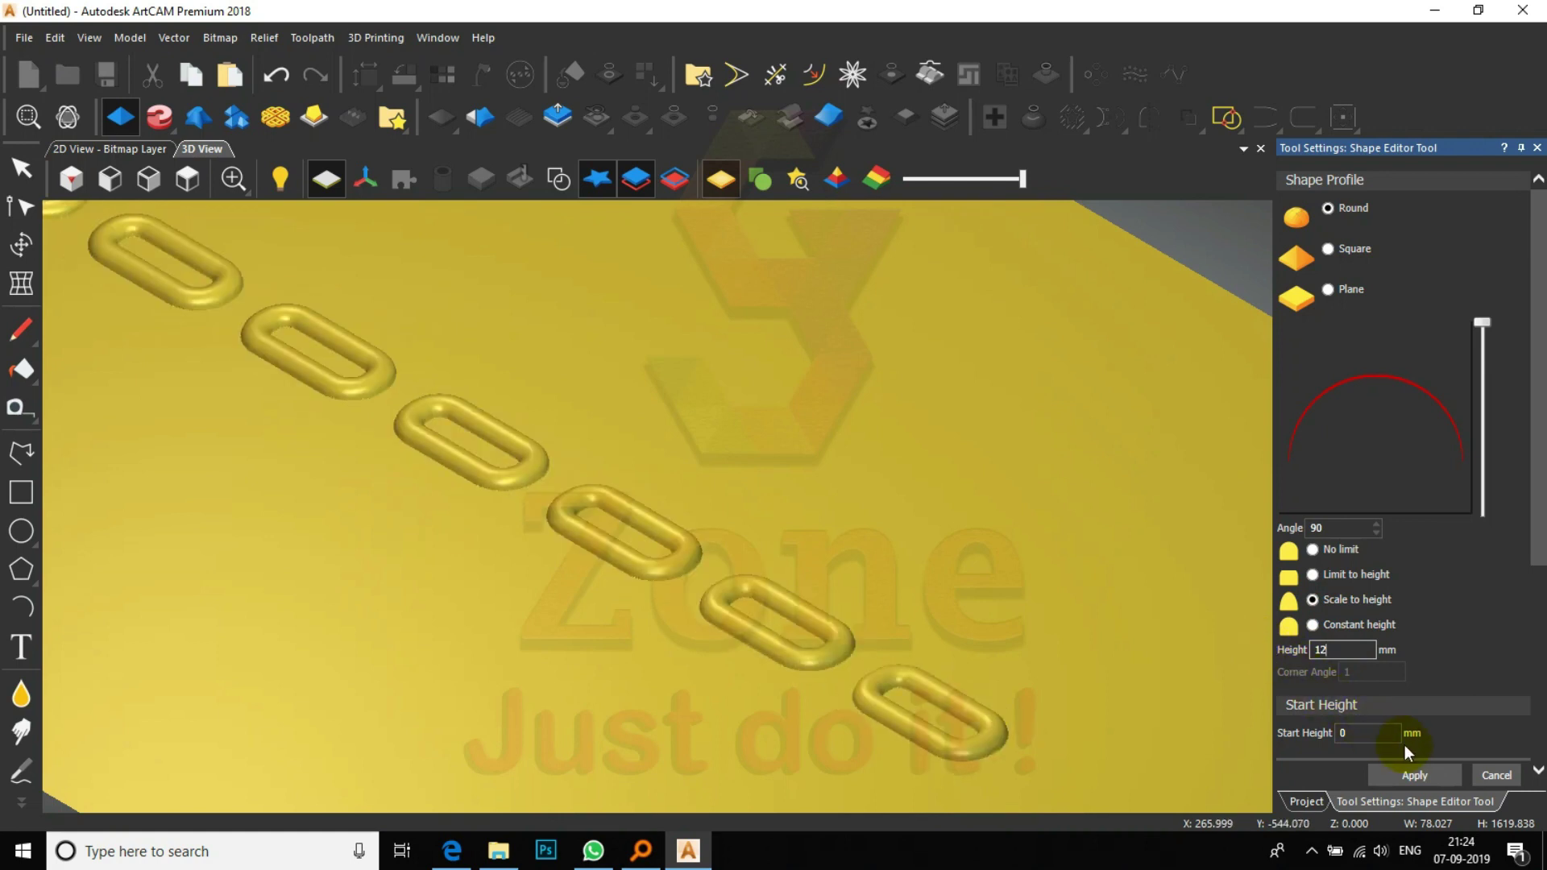
{"action": "left_click", "coordinate": [1438, 776]}
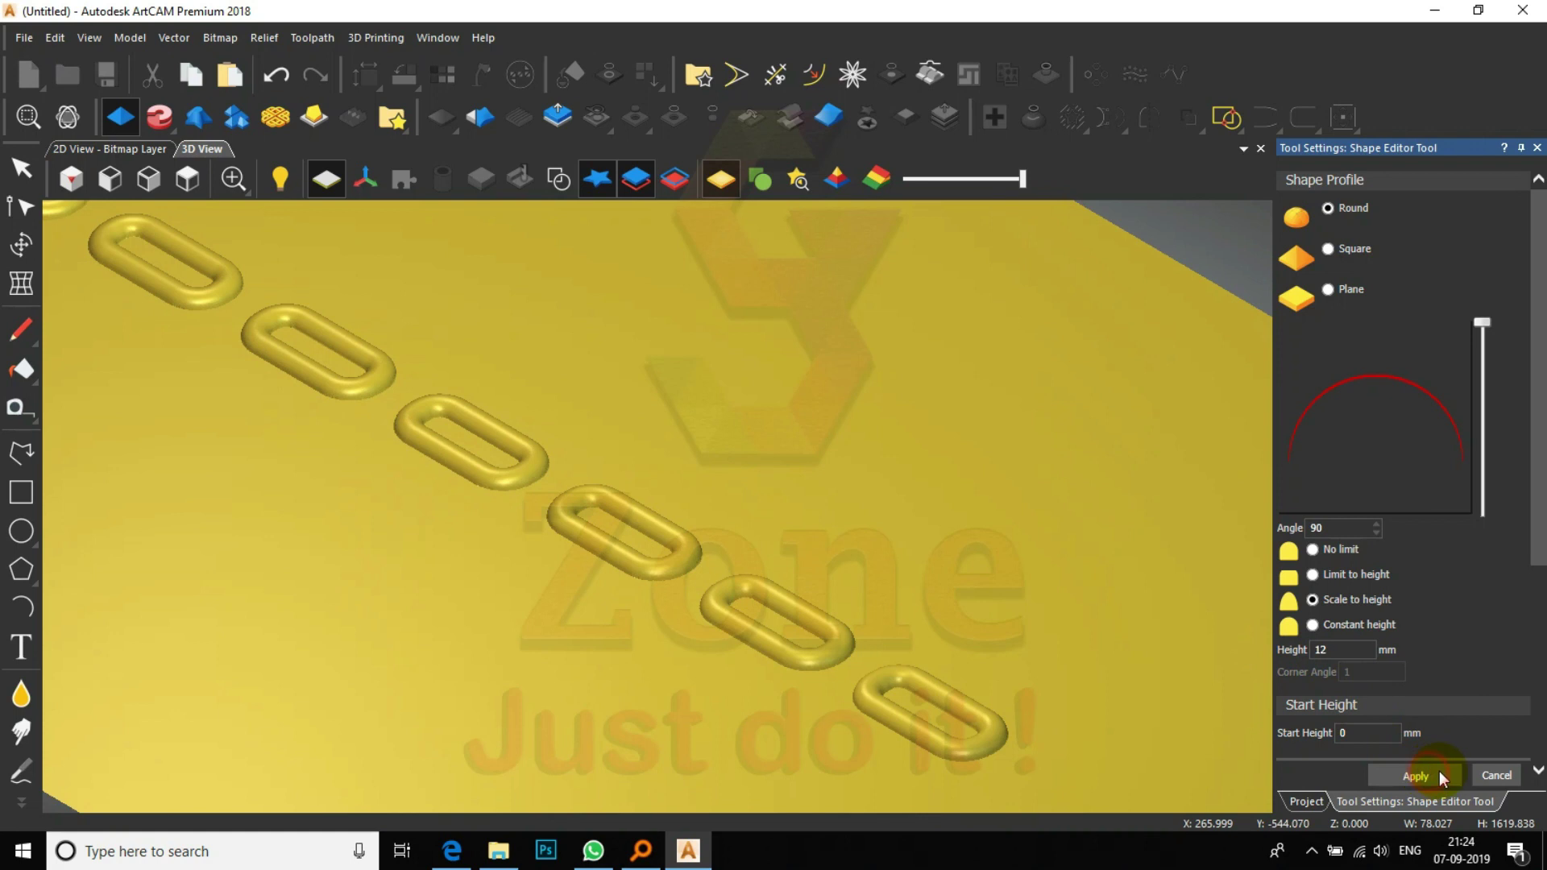
{"action": "left_click", "coordinate": [1492, 775]}
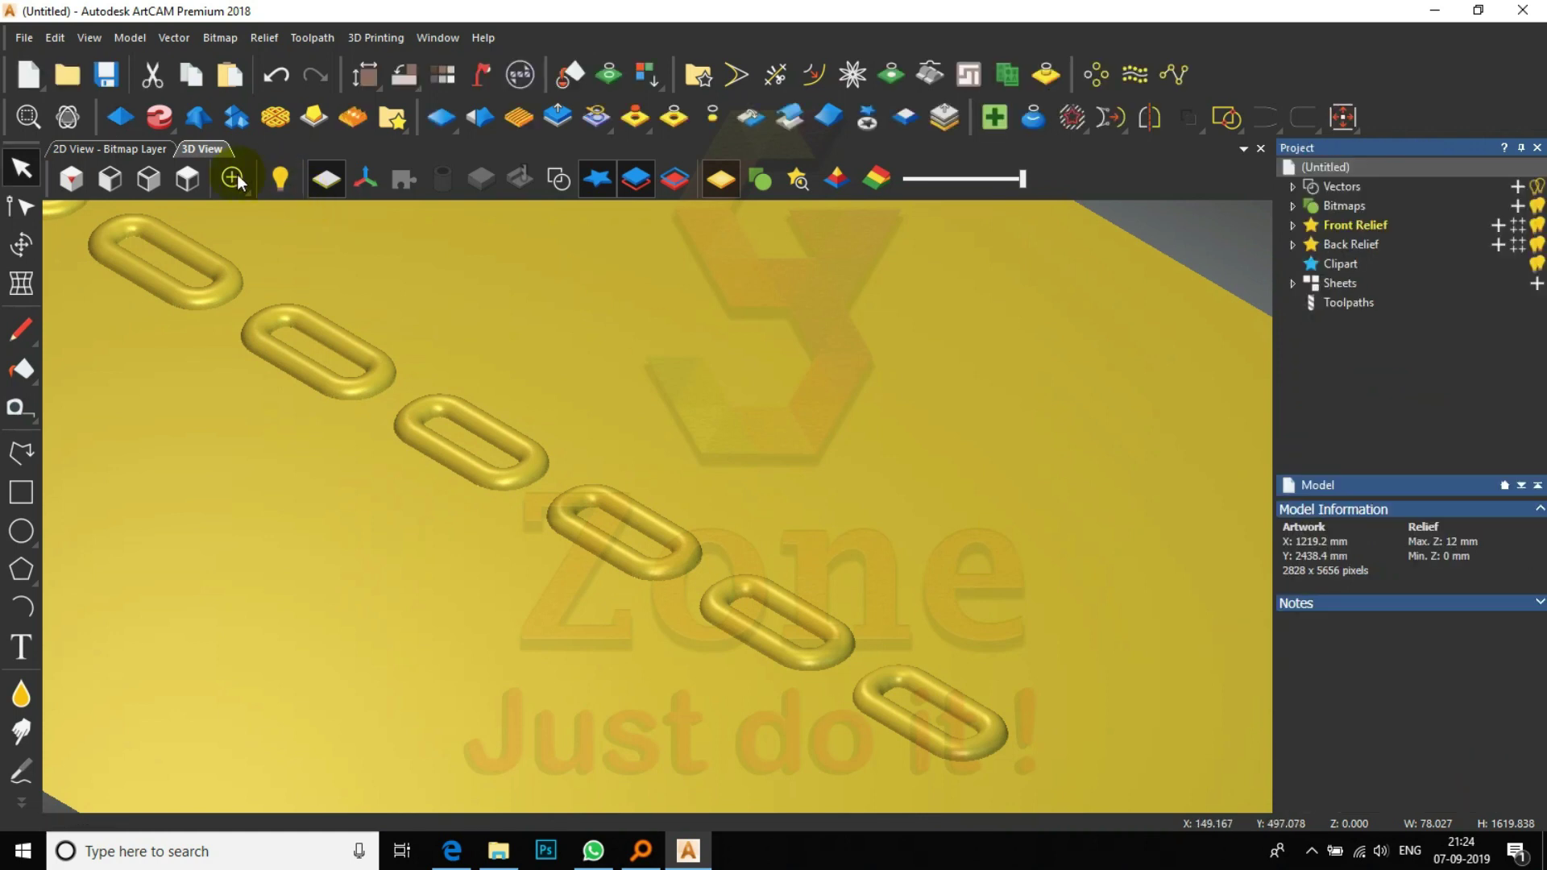
- Show the vectors over the relief again and select all eight narrow connecting links along the chain
{"action": "left_click", "coordinate": [187, 178]}
{"action": "left_click", "coordinate": [580, 193]}
{"action": "scroll", "coordinate": [675, 300], "scroll_direction": "up", "scroll_amount": 2}
{"action": "left_click", "coordinate": [649, 306]}
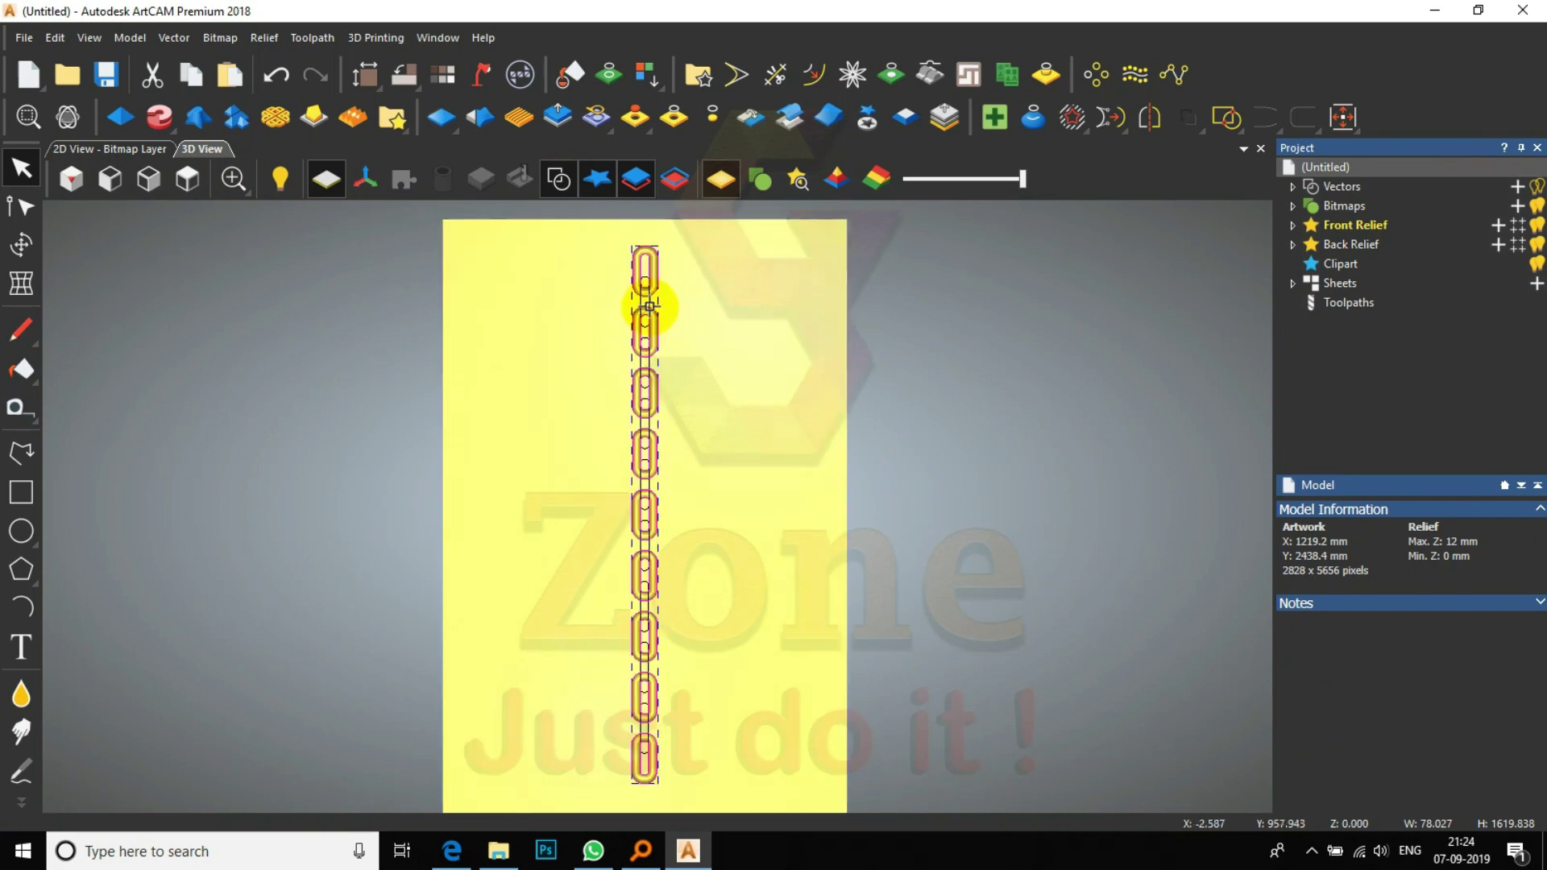
{"action": "scroll", "coordinate": [649, 306], "scroll_direction": "up", "scroll_amount": 1}
{"action": "left_click", "coordinate": [657, 300]}
{"action": "left_click", "coordinate": [647, 398]}
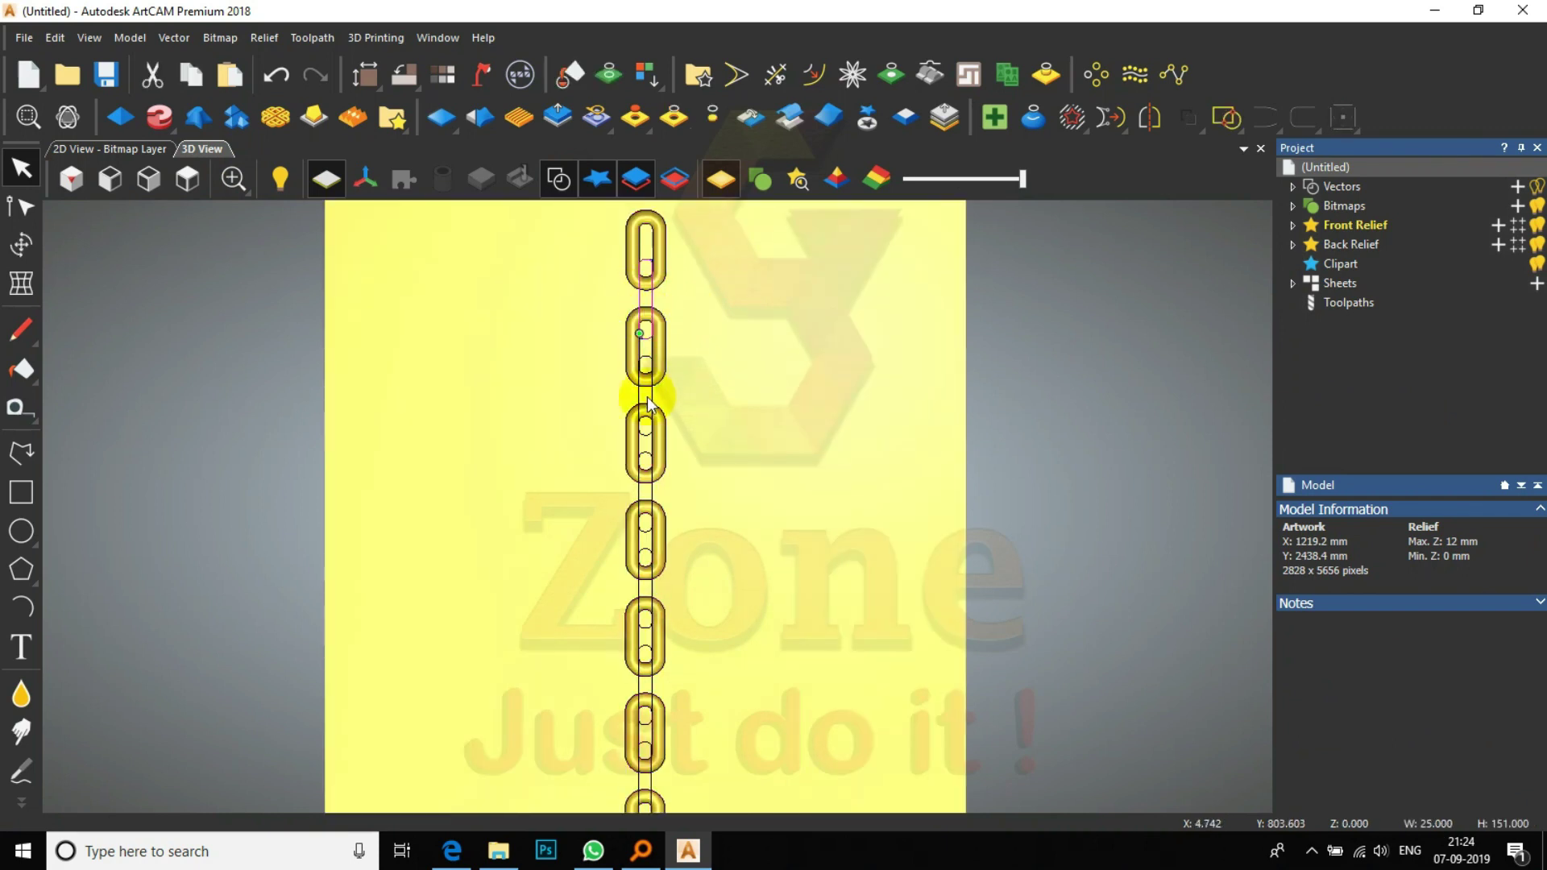
{"action": "left_click", "coordinate": [650, 442], "text": "shift"}
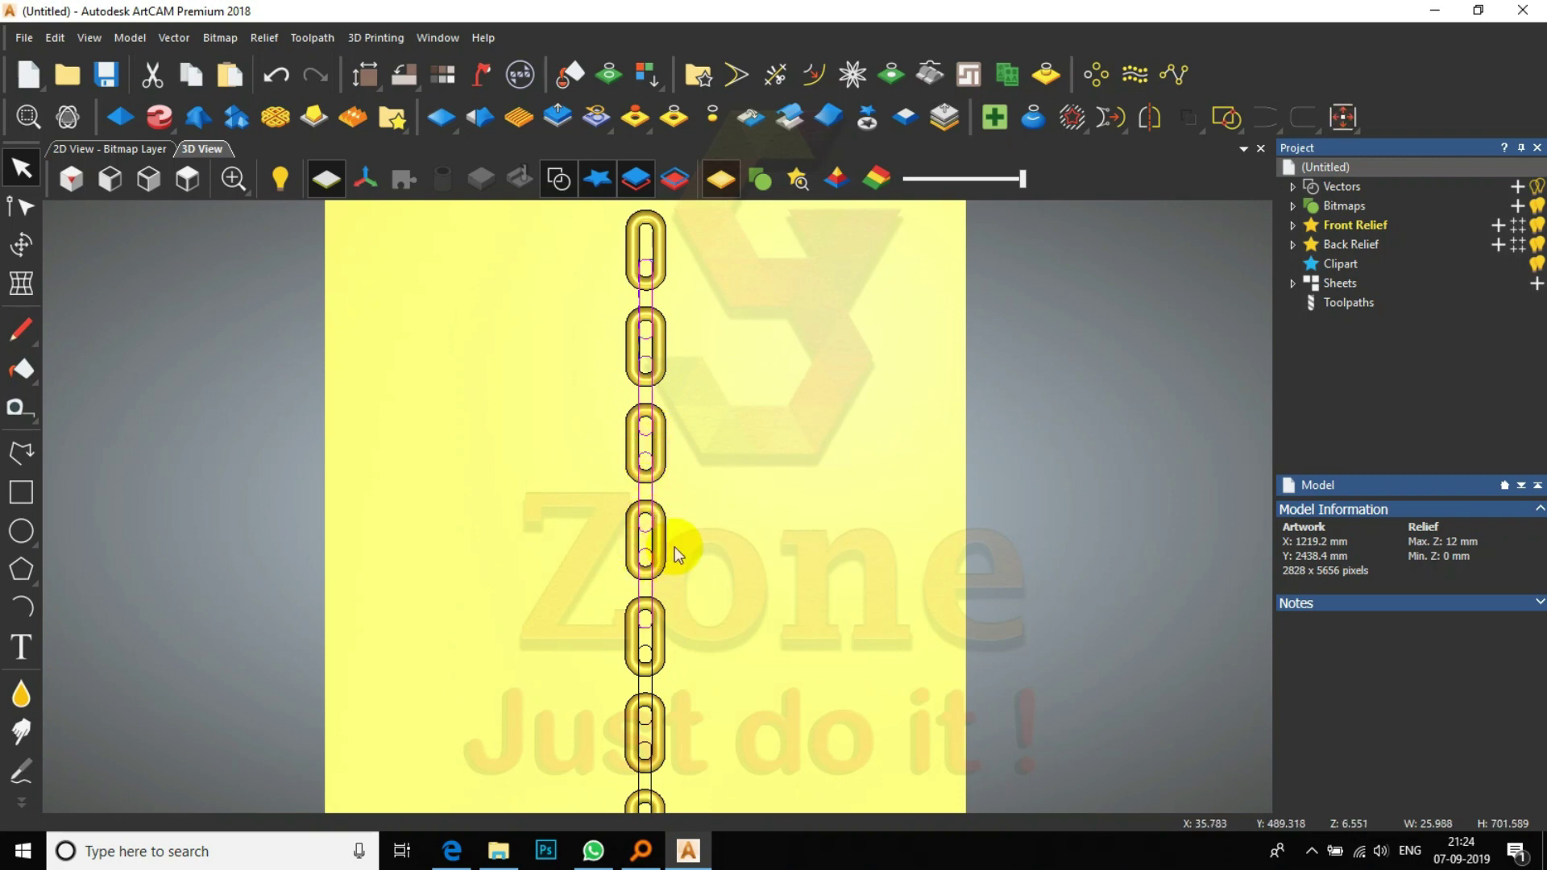
{"action": "left_click", "coordinate": [651, 685], "text": "shift"}
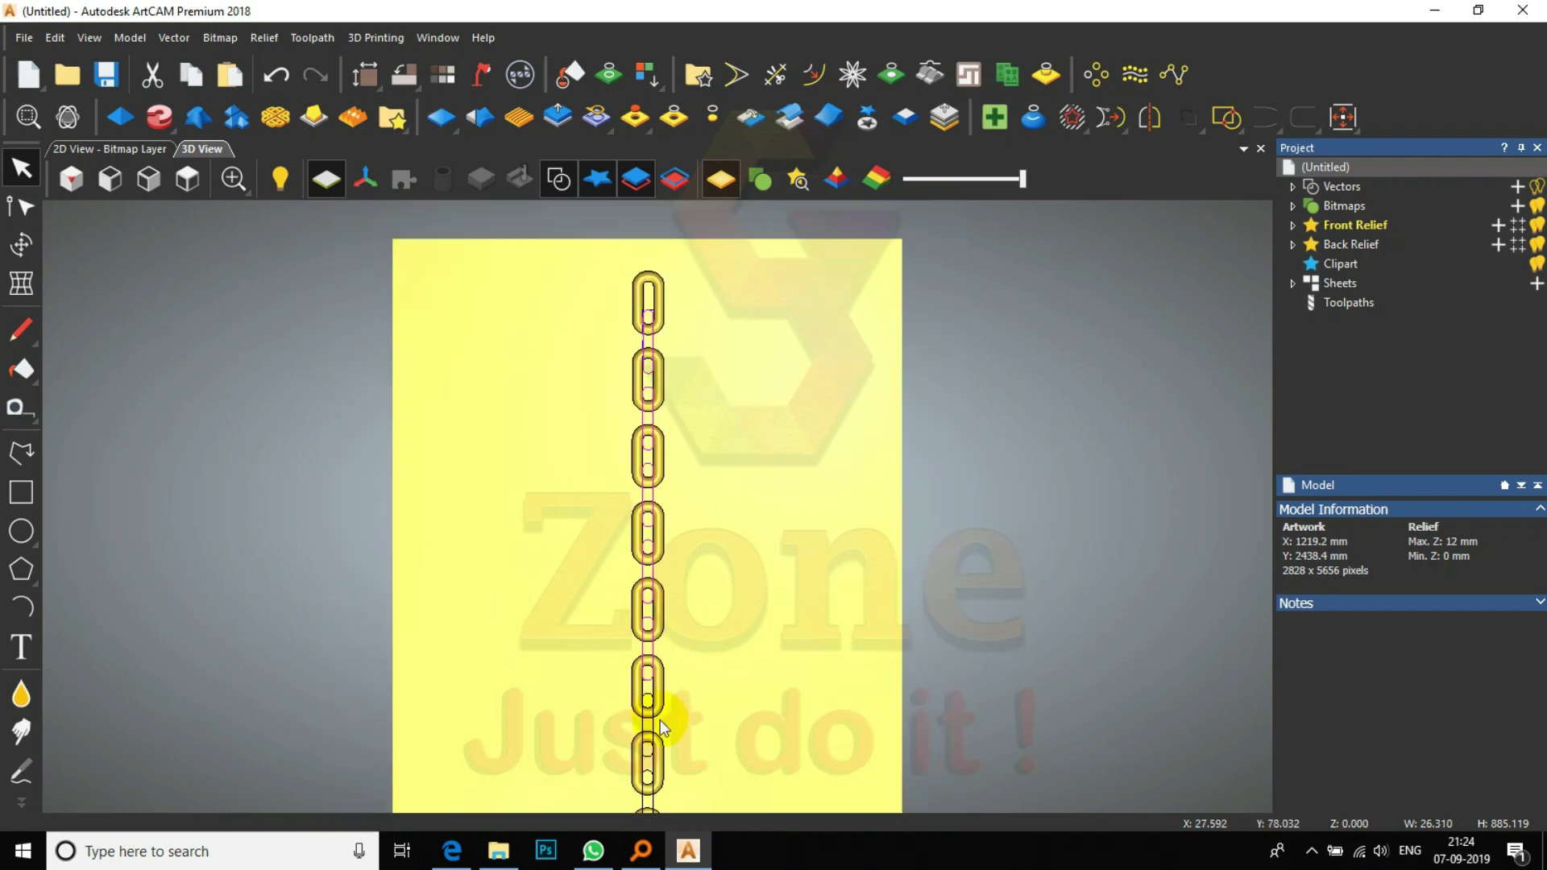
{"action": "left_click", "coordinate": [651, 722], "text": "shift"}
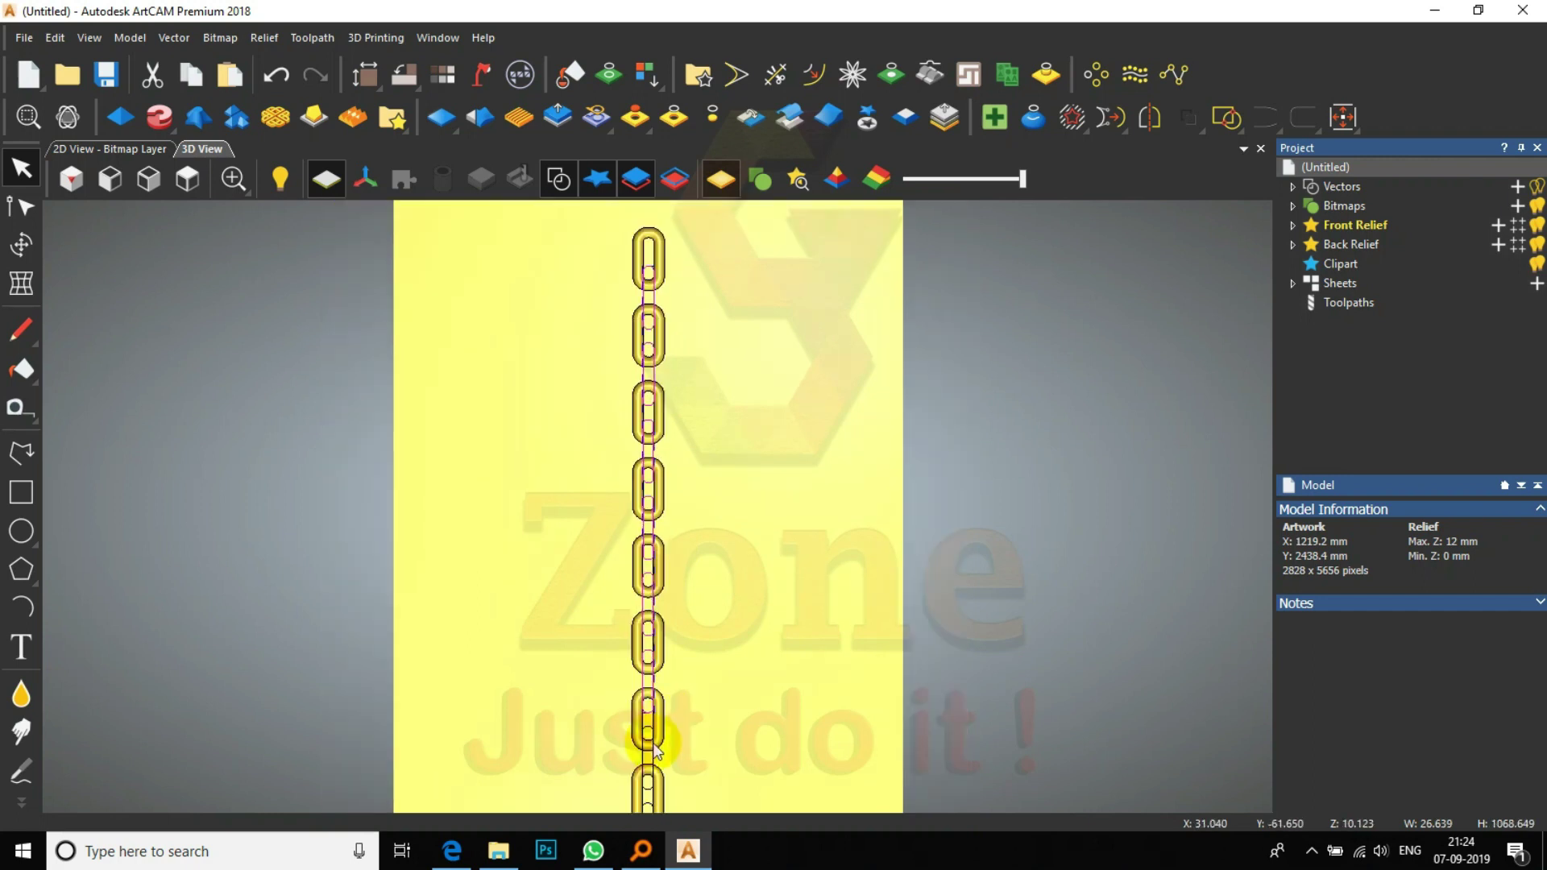
{"action": "left_click", "coordinate": [652, 755], "text": "shift"}
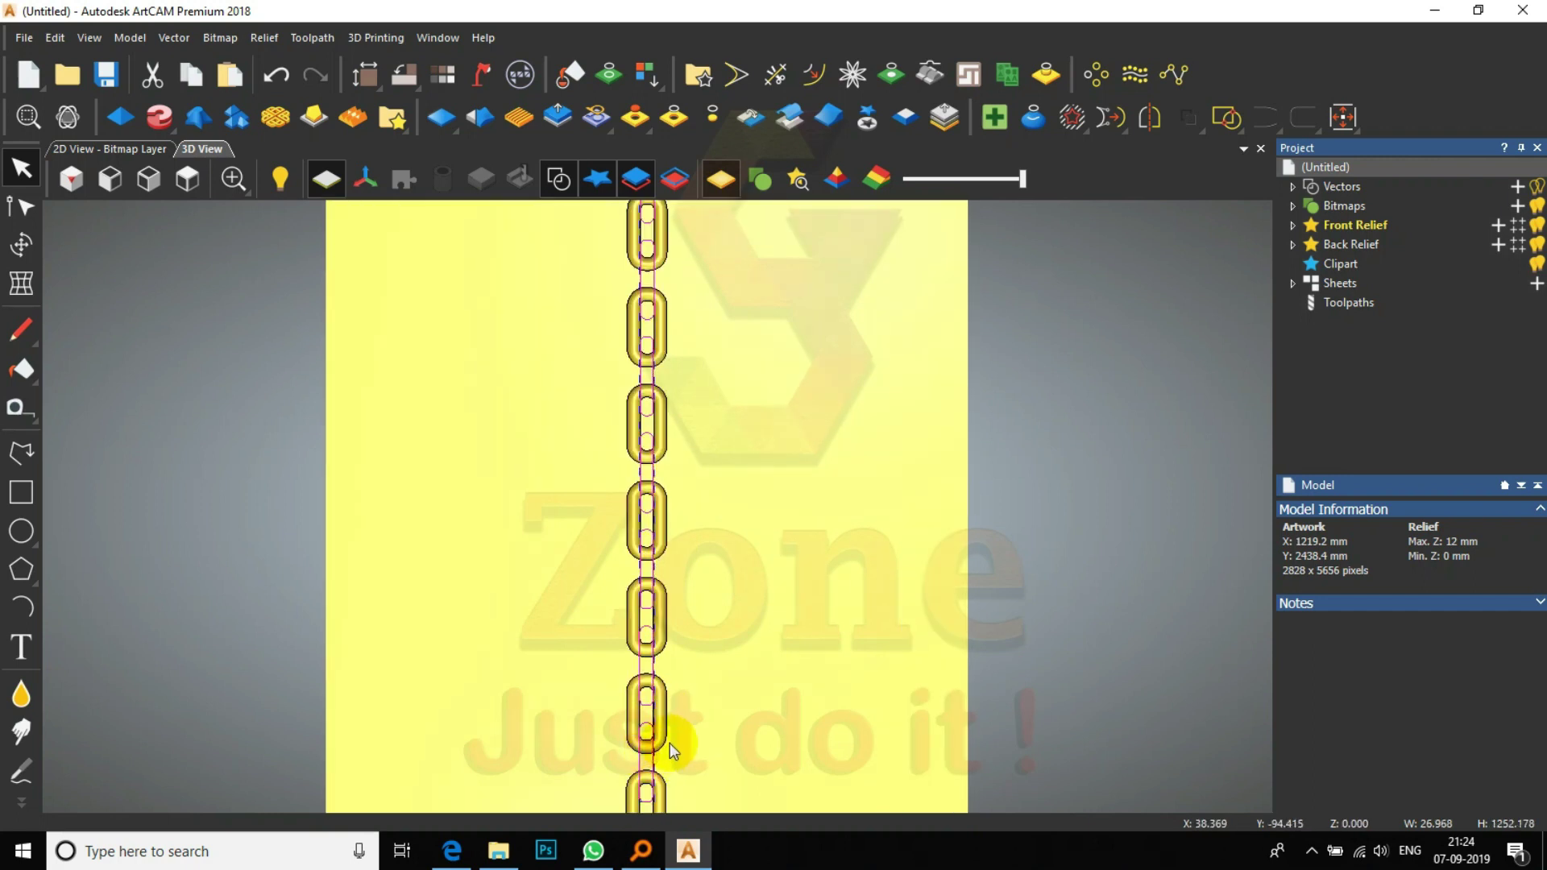
{"action": "left_click", "coordinate": [651, 719], "text": "shift"}
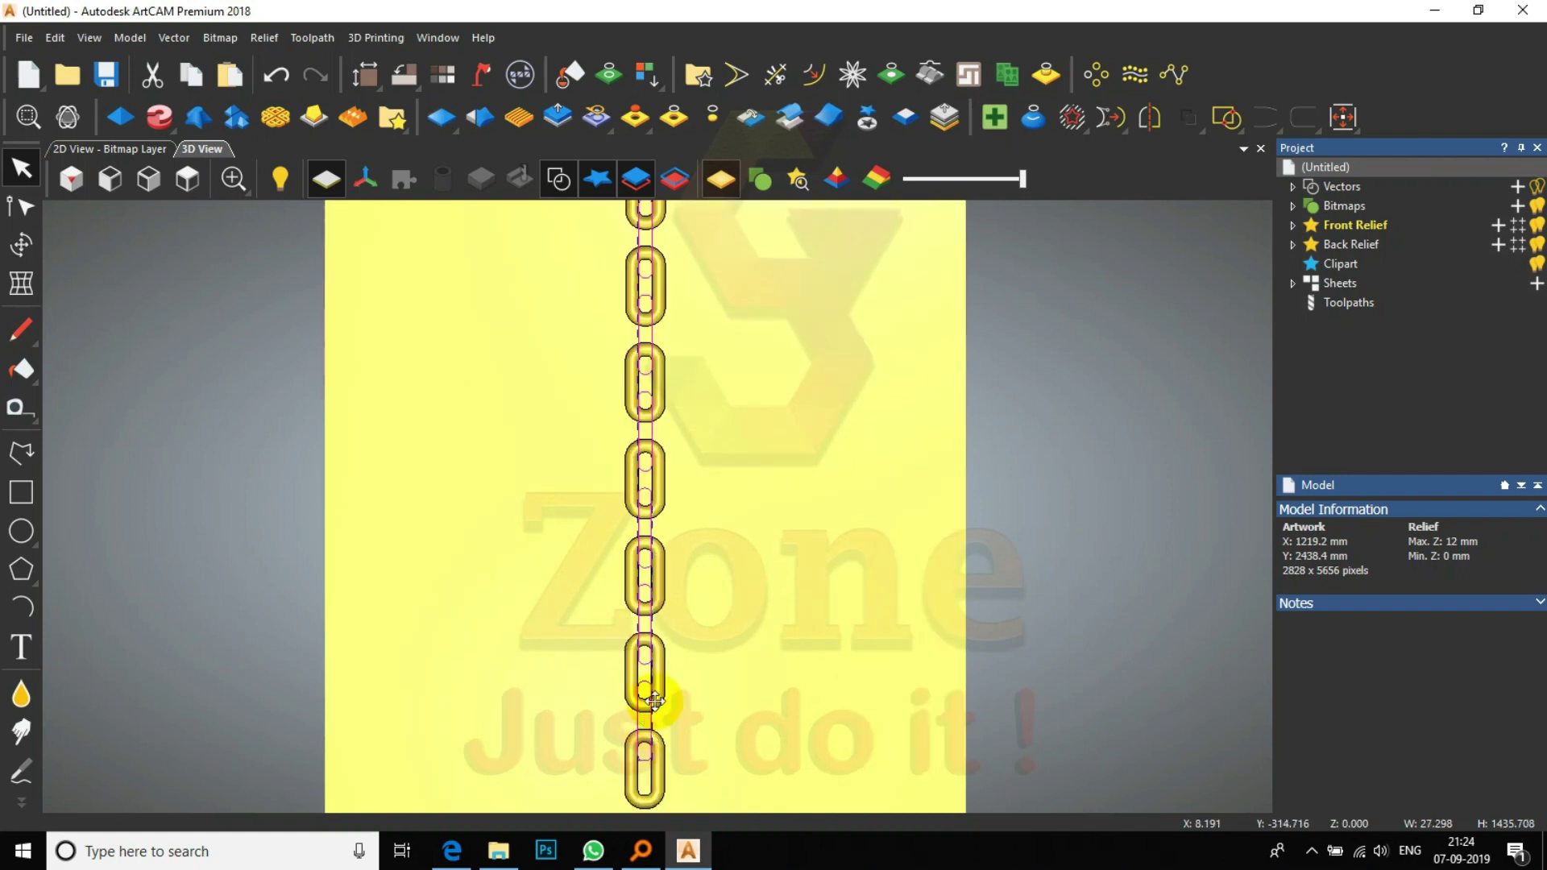
{"action": "scroll", "coordinate": [686, 575], "scroll_direction": "down", "scroll_amount": 3}
{"action": "scroll", "coordinate": [641, 318], "scroll_direction": "up", "scroll_amount": 6}
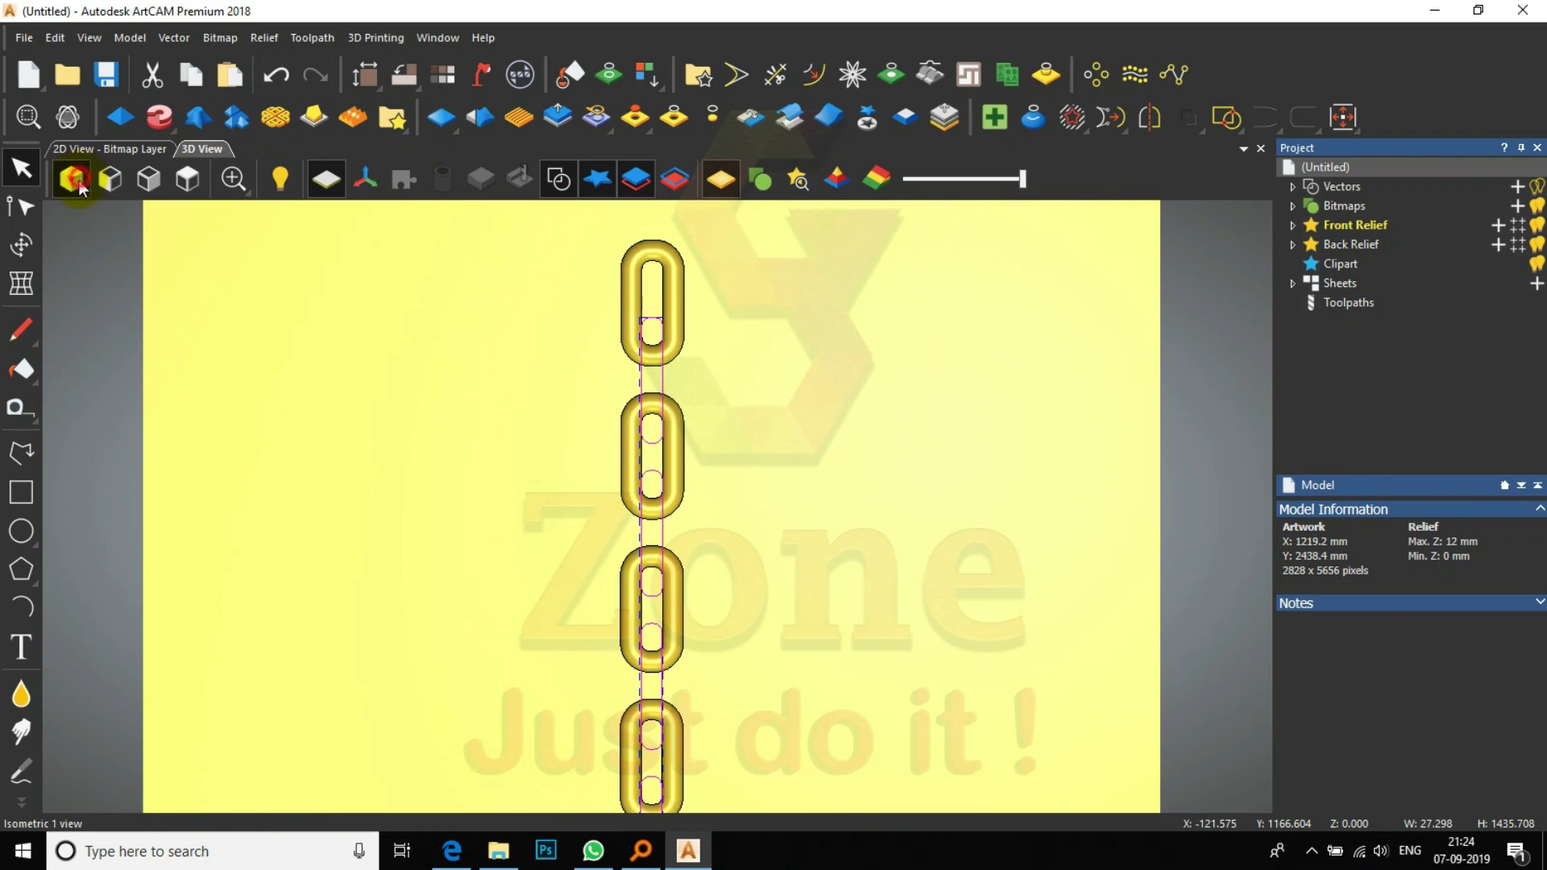
- Open the Shape Editor for the selected narrow connecting links and set their Round profile to a 90 degree angle
{"action": "left_click", "coordinate": [119, 119]}
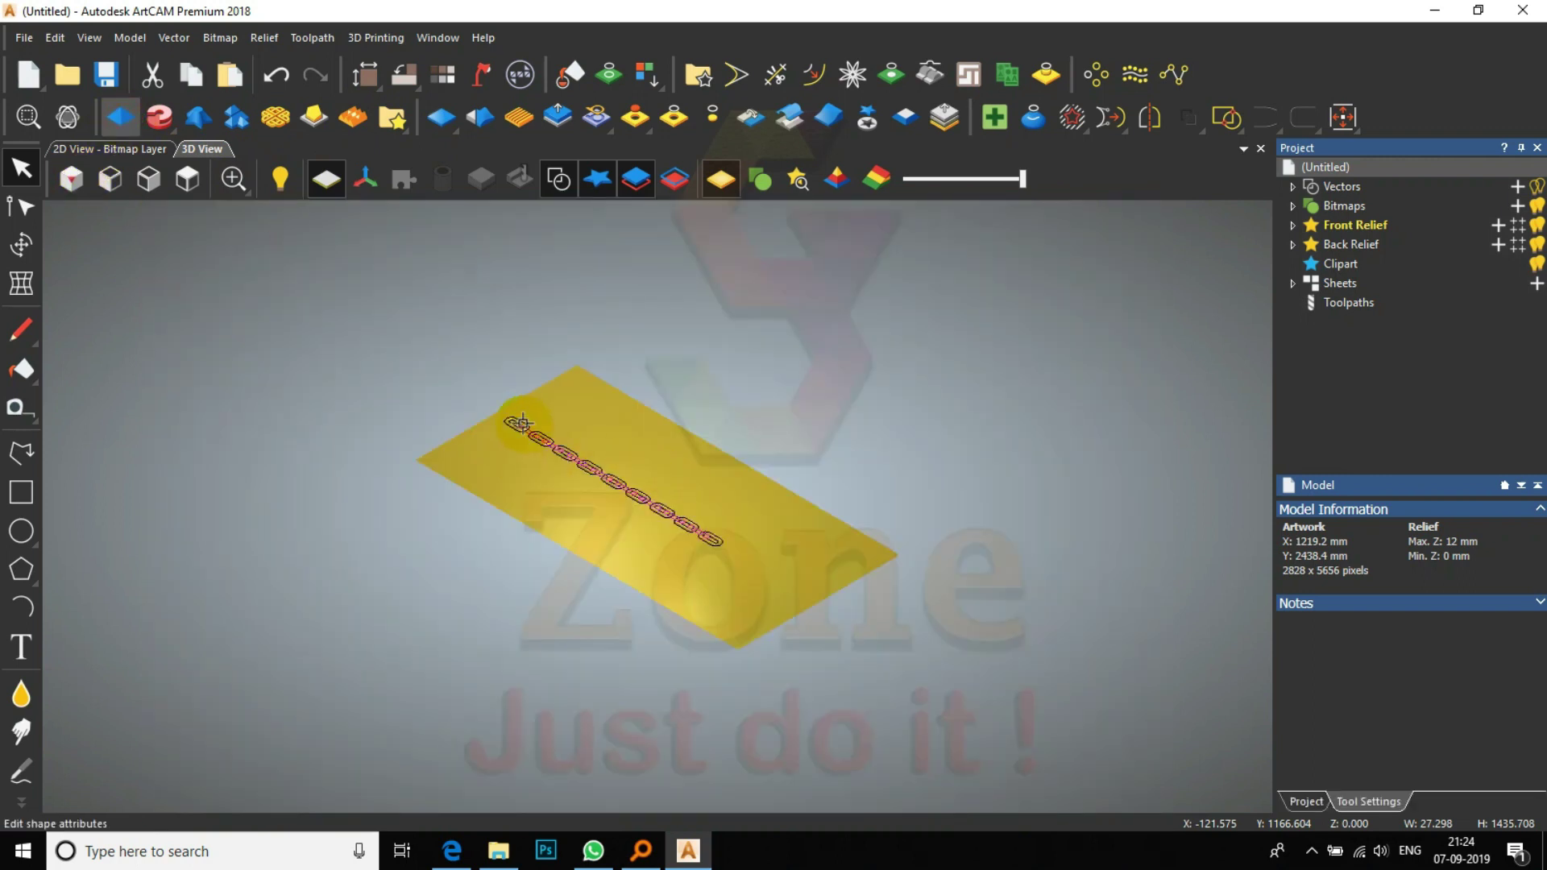
{"action": "scroll", "coordinate": [523, 422], "scroll_direction": "up", "scroll_amount": 5}
{"action": "double_click", "coordinate": [522, 422]}
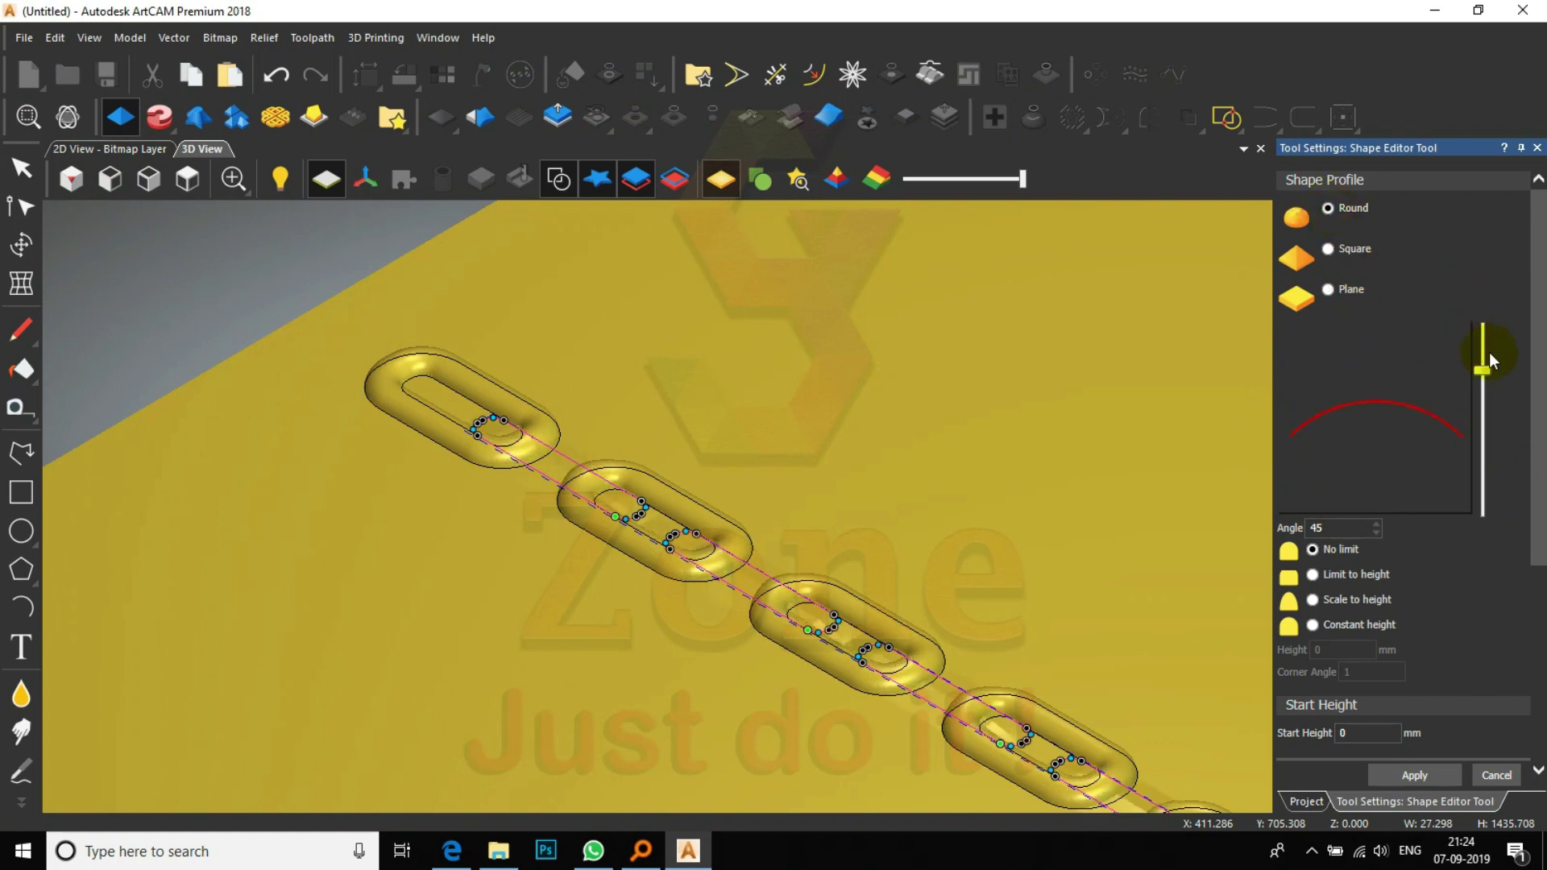
{"action": "left_click_drag", "start_coordinate": [1483, 370], "coordinate": [1482, 333]}
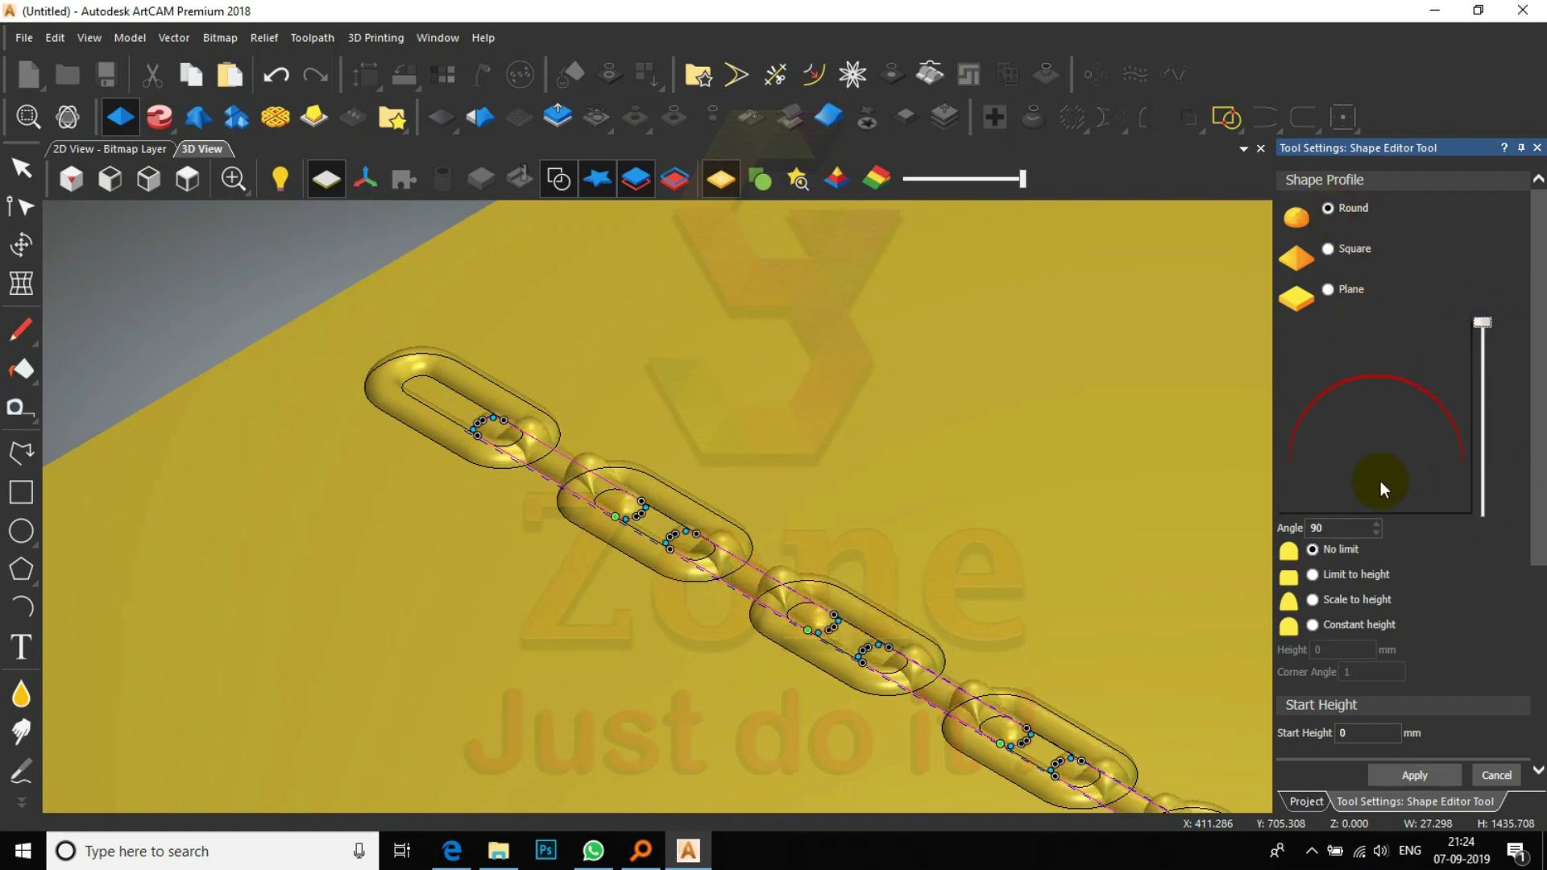
- Set the narrow links to Merge High, scaled to a height of 12 mm, with a start height of 10 mm
{"action": "scroll", "coordinate": [1338, 556], "scroll_direction": "down", "scroll_amount": 3}
{"action": "left_click", "coordinate": [1322, 710]}
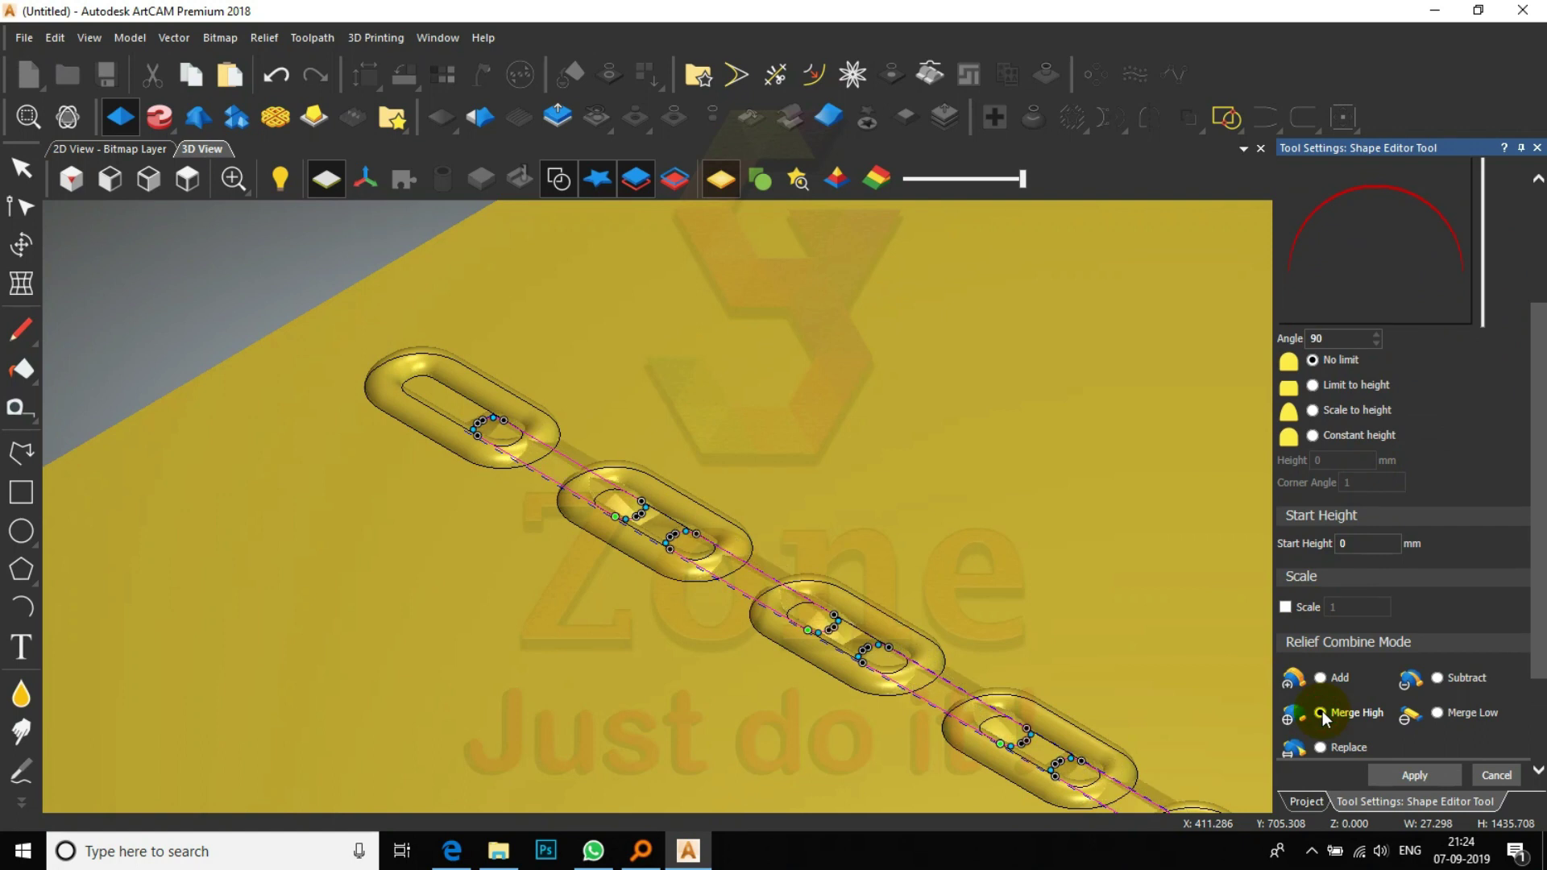
{"action": "left_click", "coordinate": [1312, 410]}
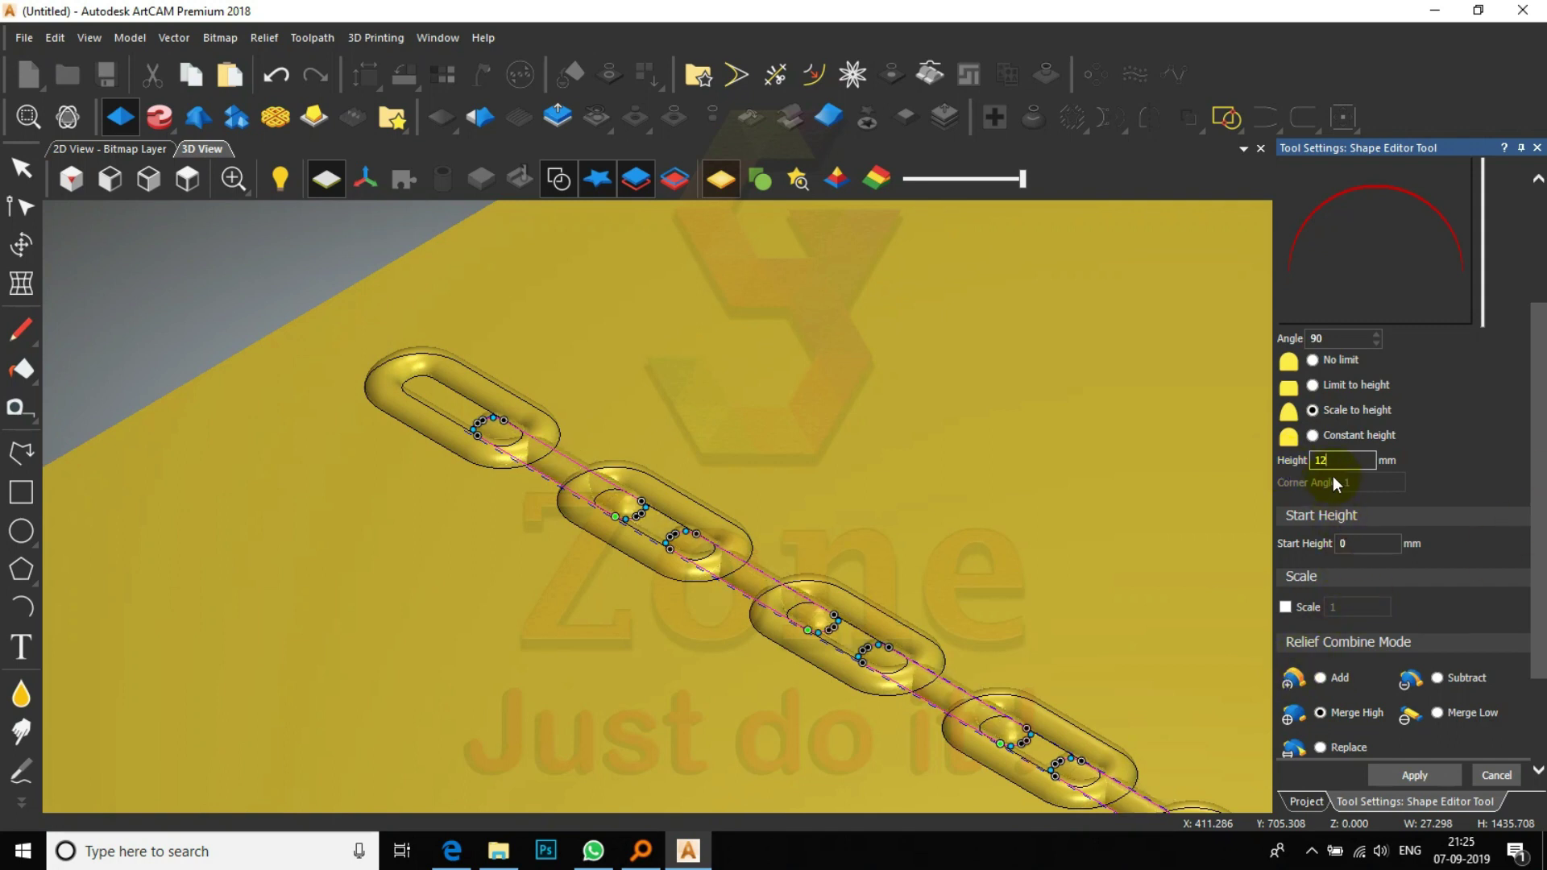
{"action": "key", "text": "Tab"}
{"action": "type", "text": "10"}
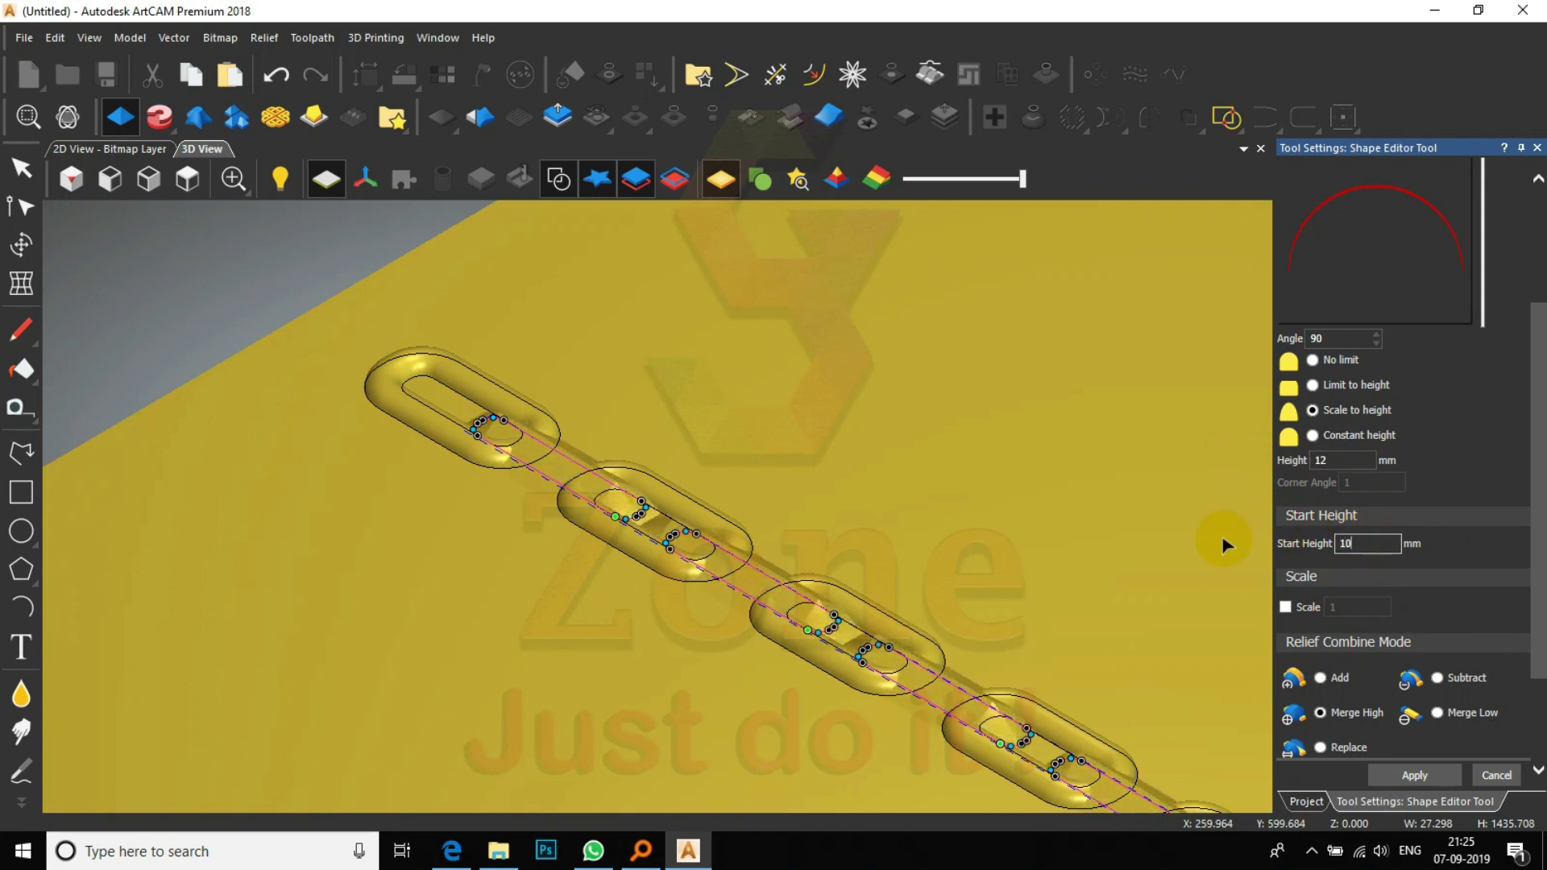
- Inspect the raised narrow links up close and set their start height to 8 mm
{"action": "scroll", "coordinate": [546, 439], "scroll_direction": "up", "scroll_amount": 1}
{"action": "scroll", "coordinate": [546, 439], "scroll_direction": "up", "scroll_amount": 1}
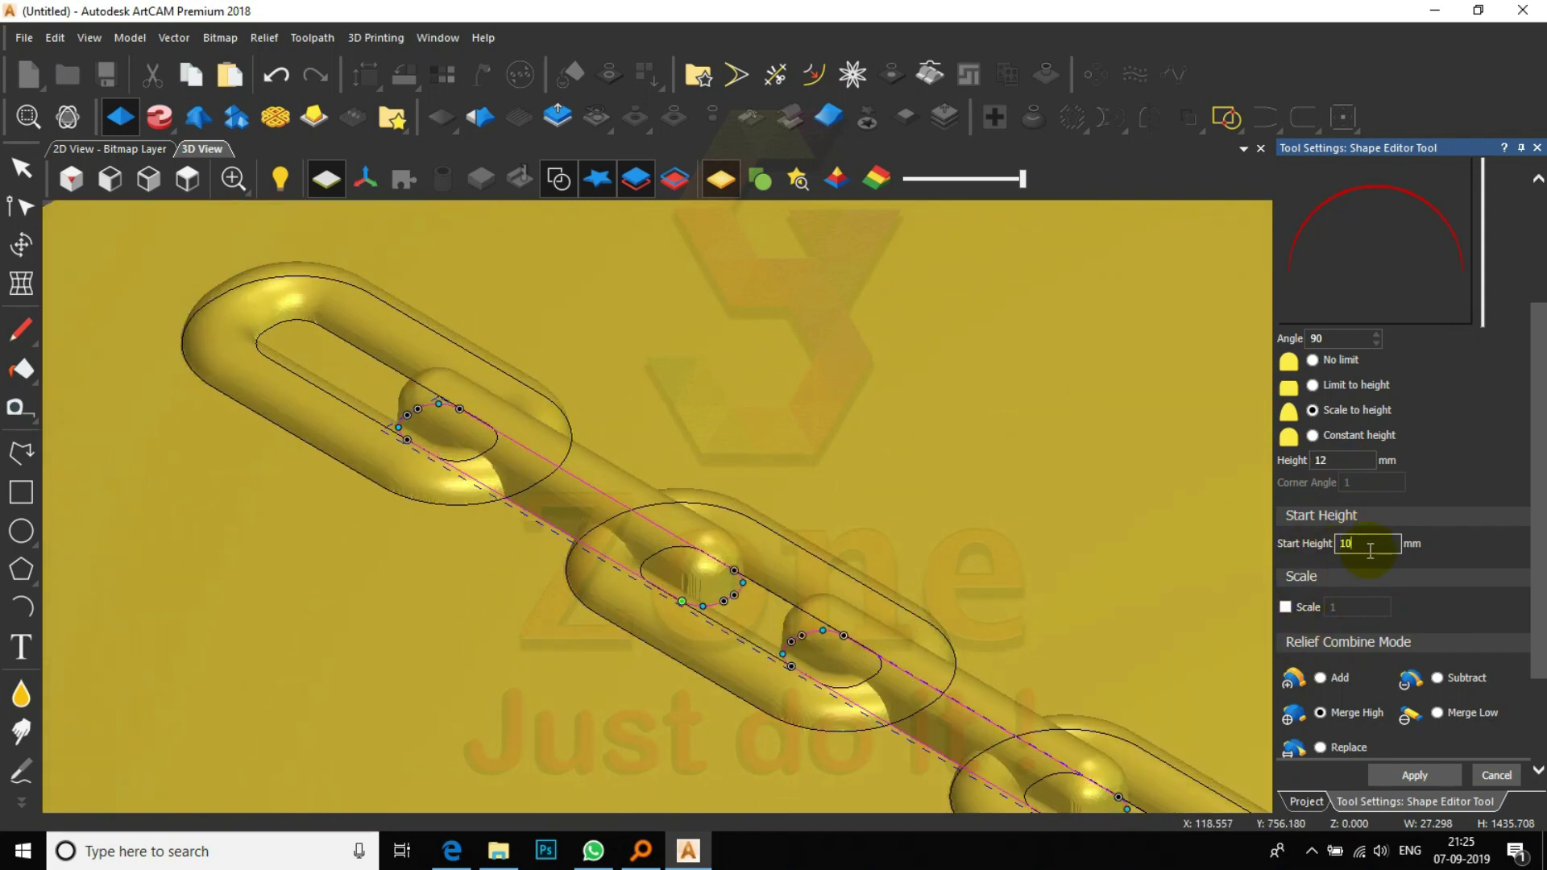
{"action": "type", "text": "8"}
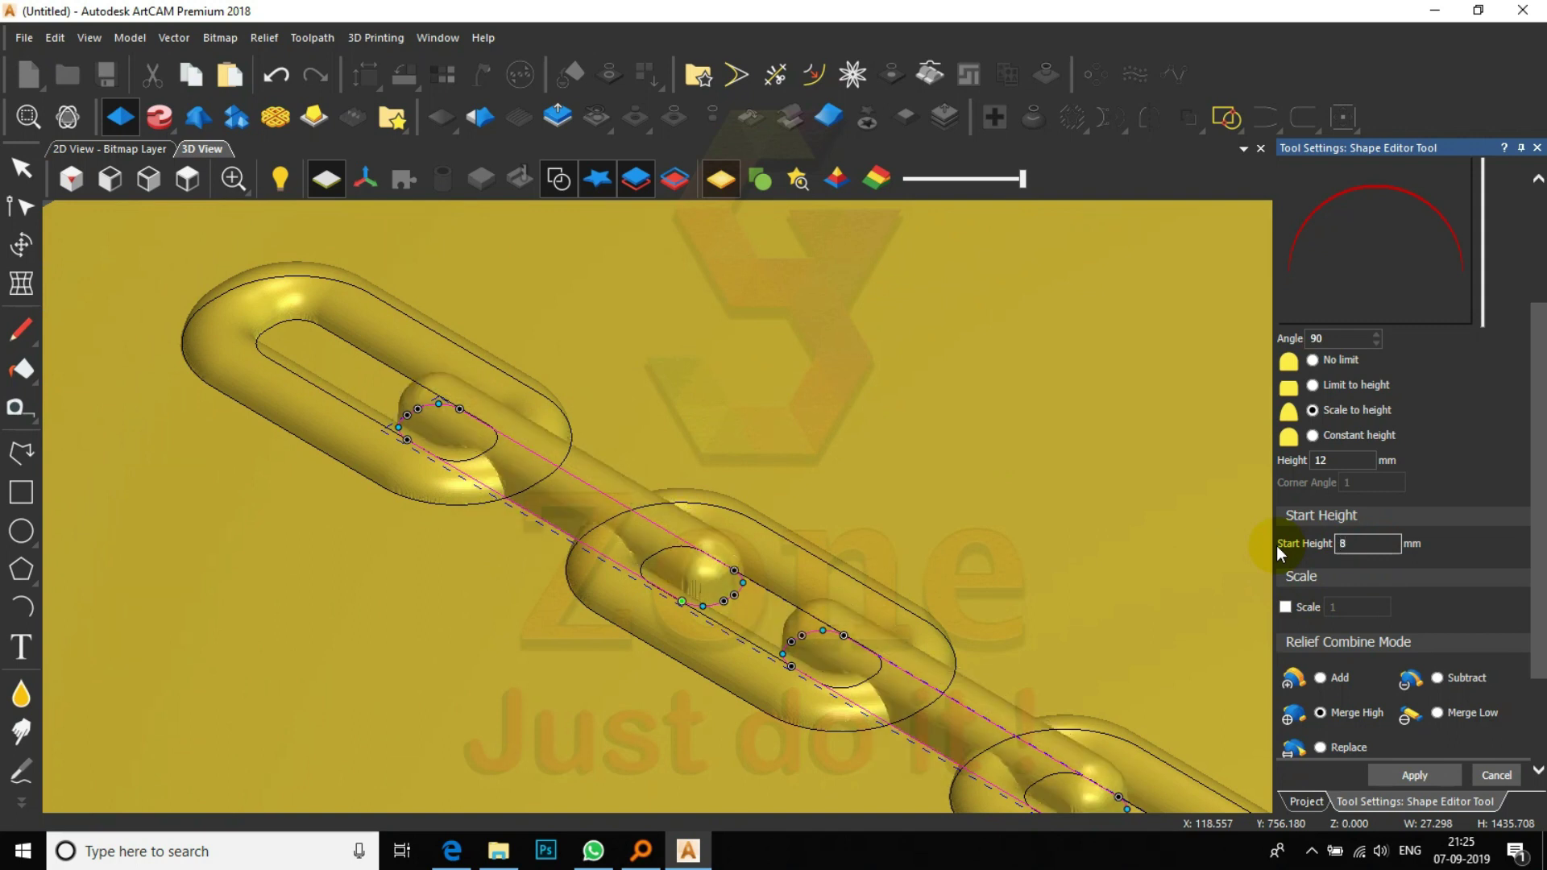
- Hide the vectors, examine the interlocking links in isometric and top views, and close the Shape Editor
{"action": "scroll", "coordinate": [653, 516], "scroll_direction": "down", "scroll_amount": 1}
{"action": "scroll", "coordinate": [635, 524], "scroll_direction": "up", "scroll_amount": 1}
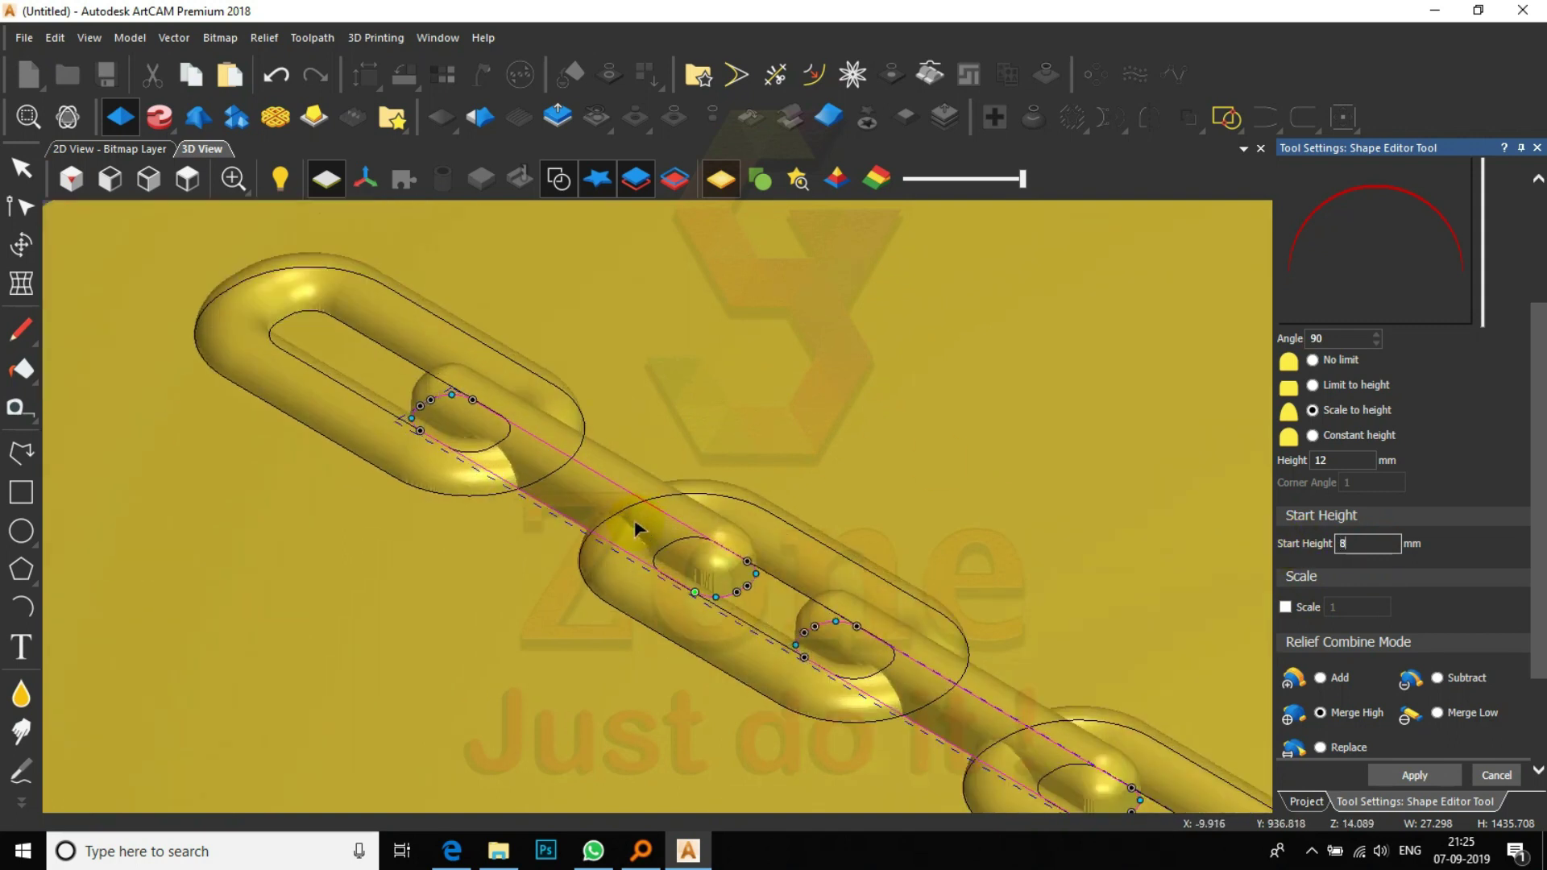
{"action": "scroll", "coordinate": [643, 443], "scroll_direction": "down", "scroll_amount": 6}
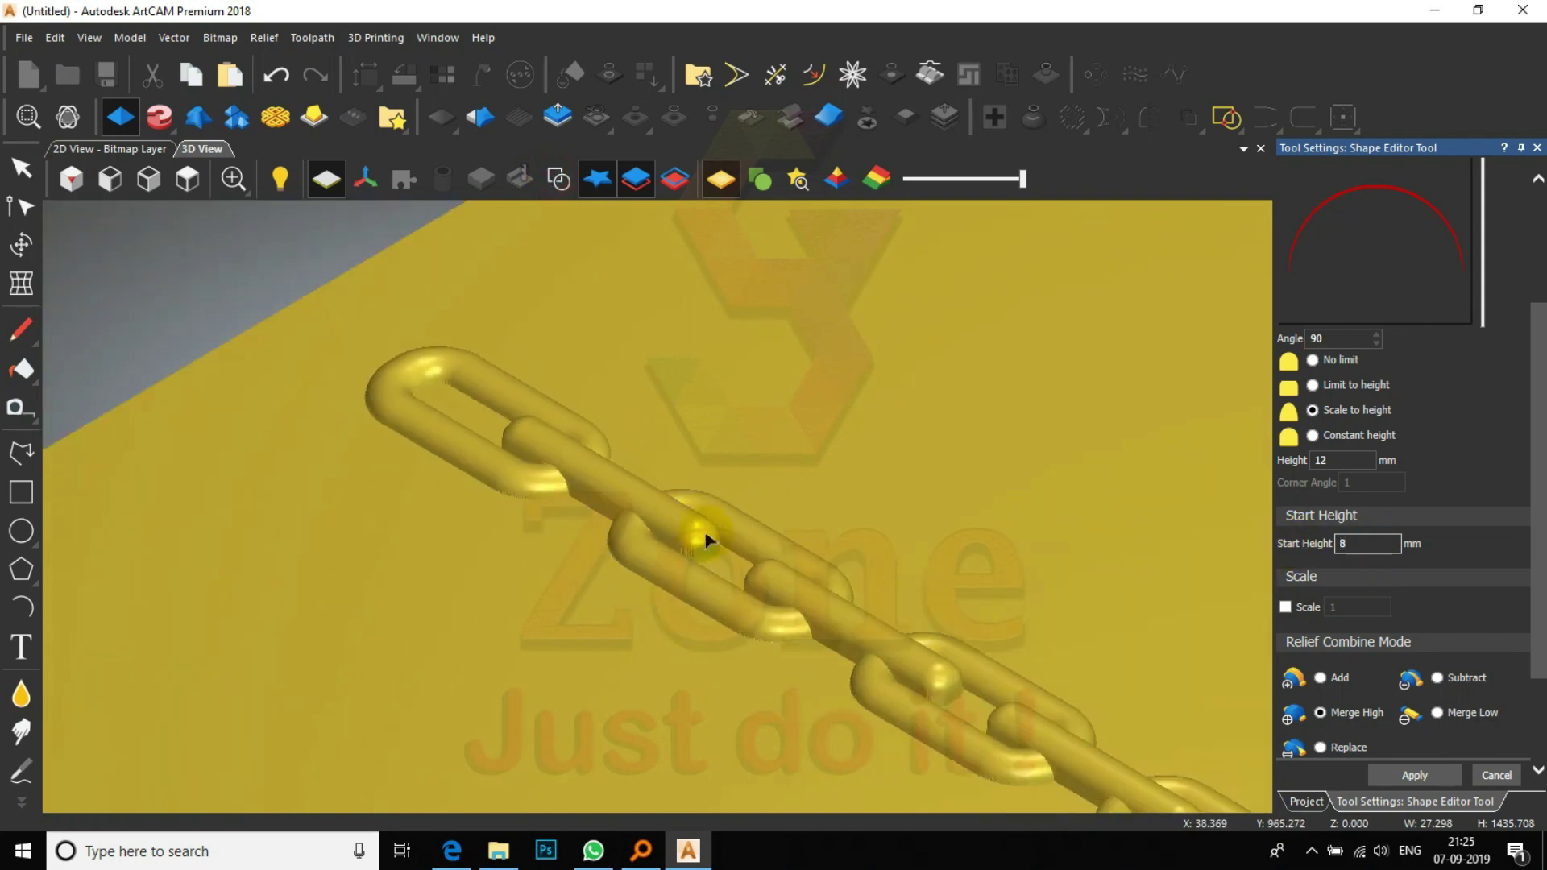
{"action": "scroll", "coordinate": [891, 656], "scroll_direction": "up", "scroll_amount": 5}
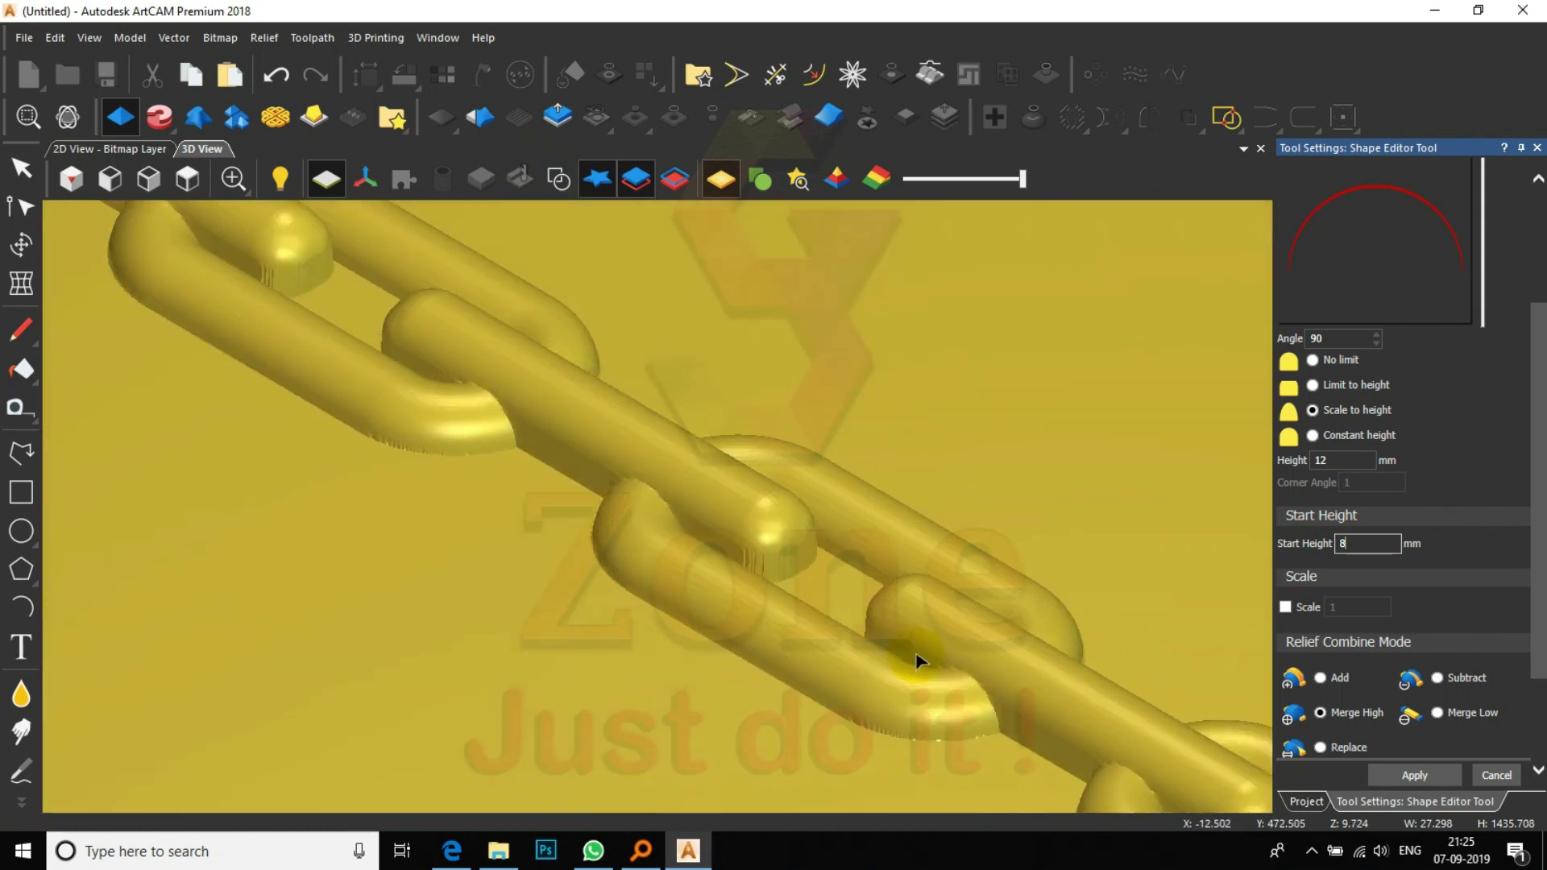
{"action": "scroll", "coordinate": [833, 588], "scroll_direction": "down", "scroll_amount": 2}
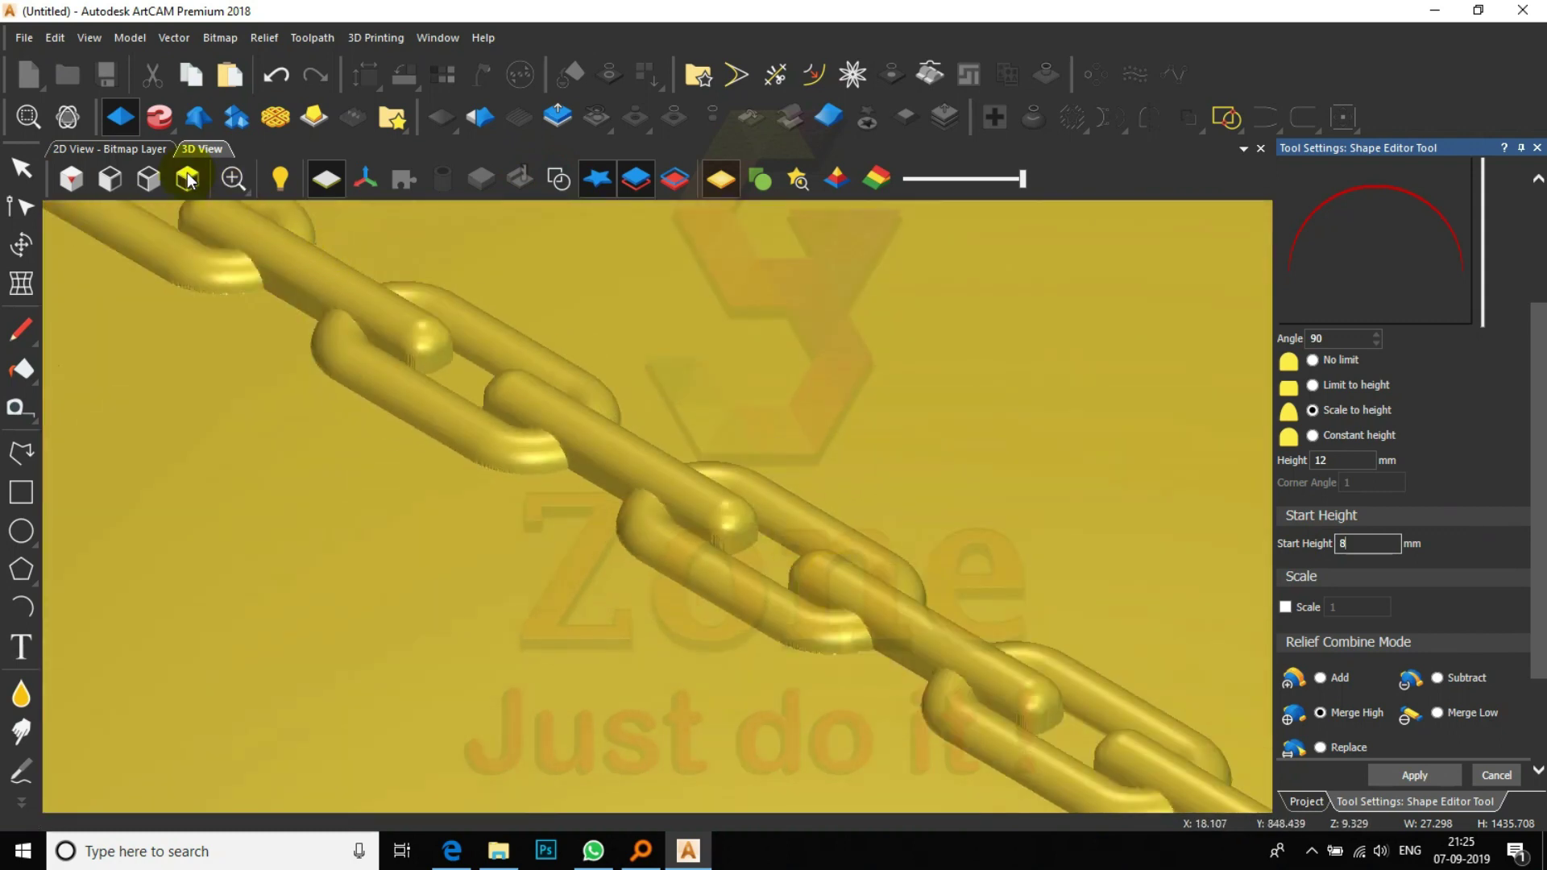
{"action": "scroll", "coordinate": [684, 428], "scroll_direction": "up", "scroll_amount": 5}
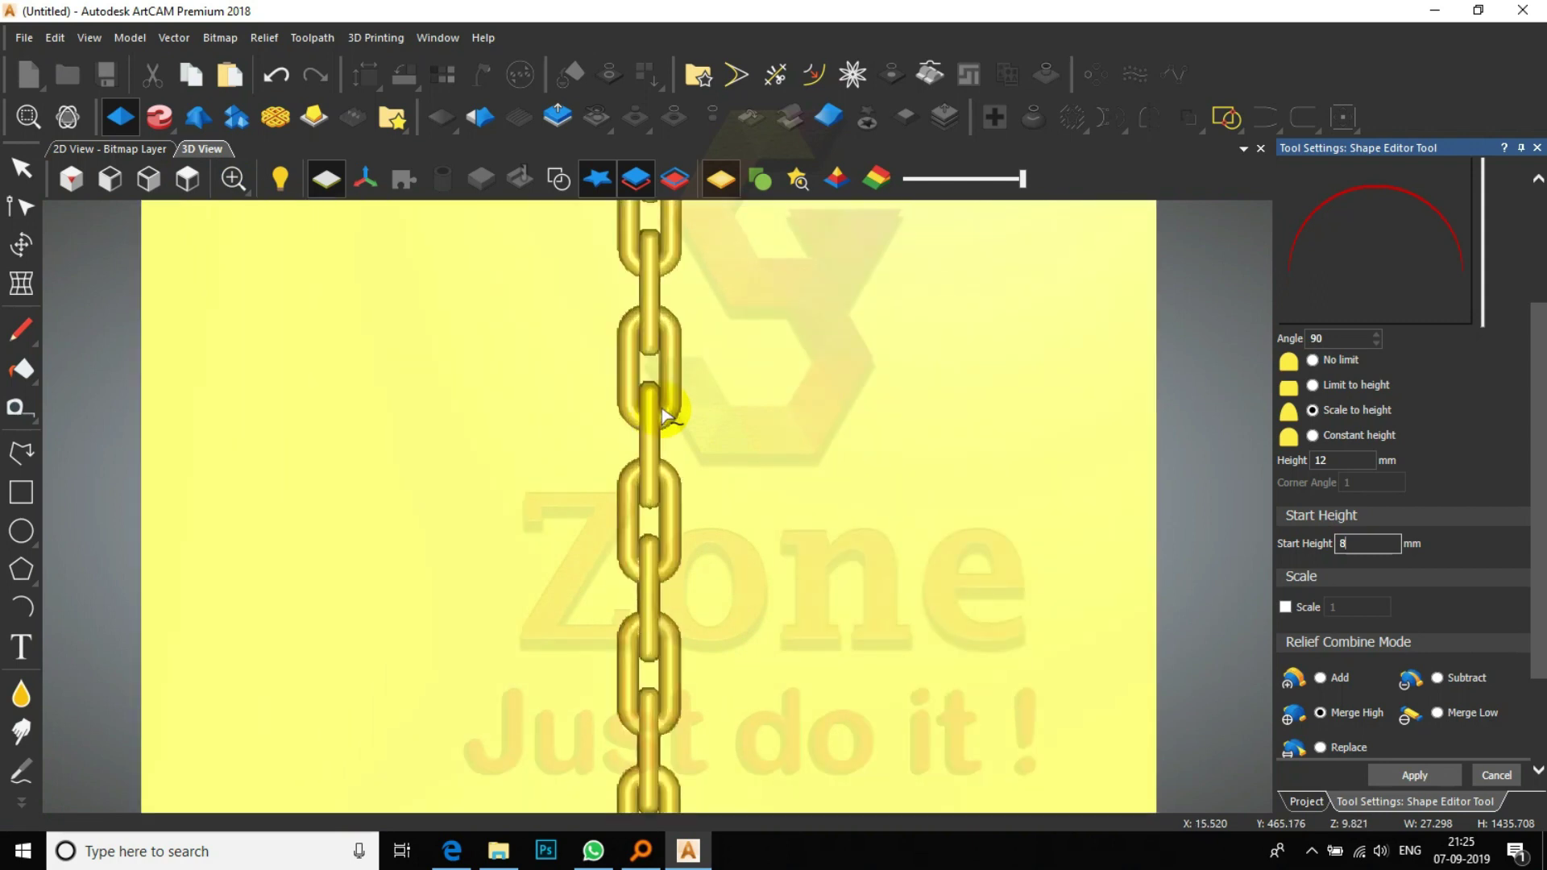
{"action": "scroll", "coordinate": [663, 415], "scroll_direction": "down", "scroll_amount": 5}
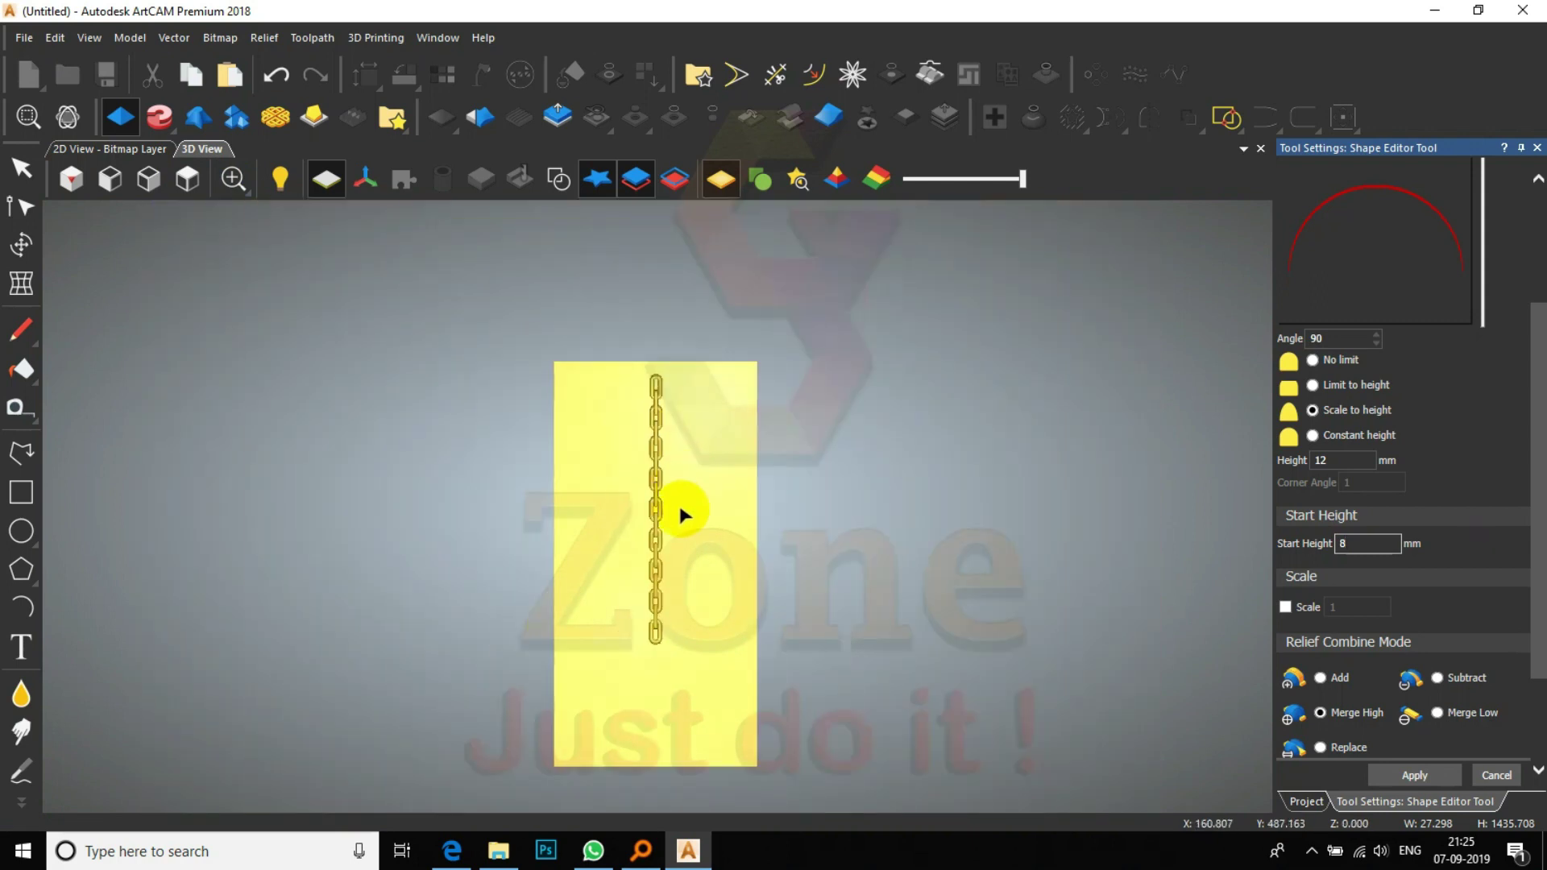
{"action": "scroll", "coordinate": [657, 592], "scroll_direction": "up", "scroll_amount": 4}
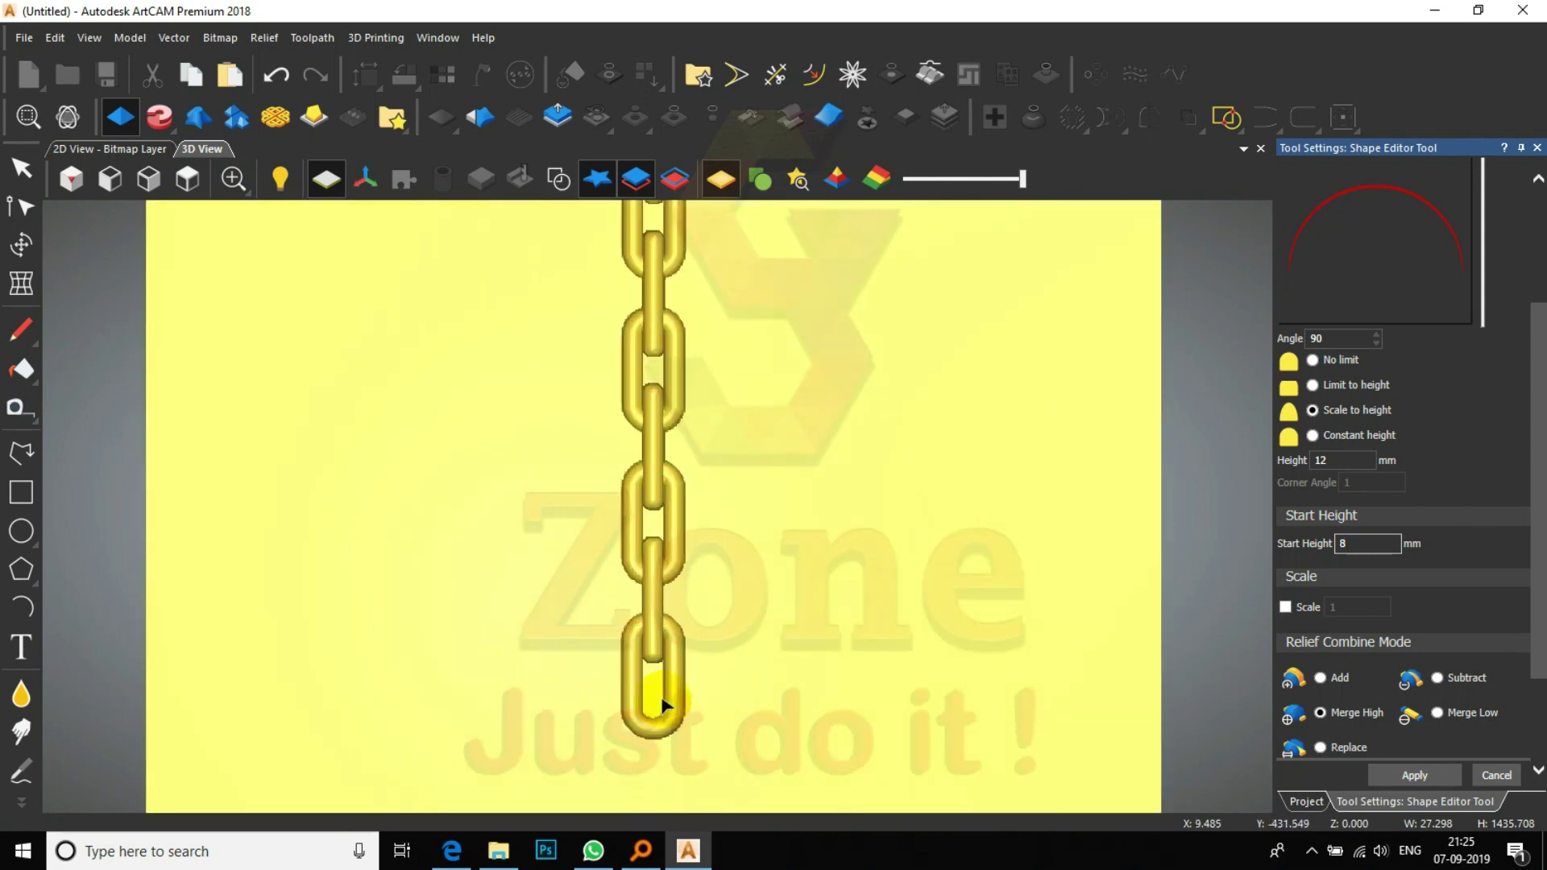
{"action": "scroll", "coordinate": [666, 703], "scroll_direction": "down", "scroll_amount": 5}
{"action": "scroll", "coordinate": [673, 543], "scroll_direction": "up", "scroll_amount": 1}
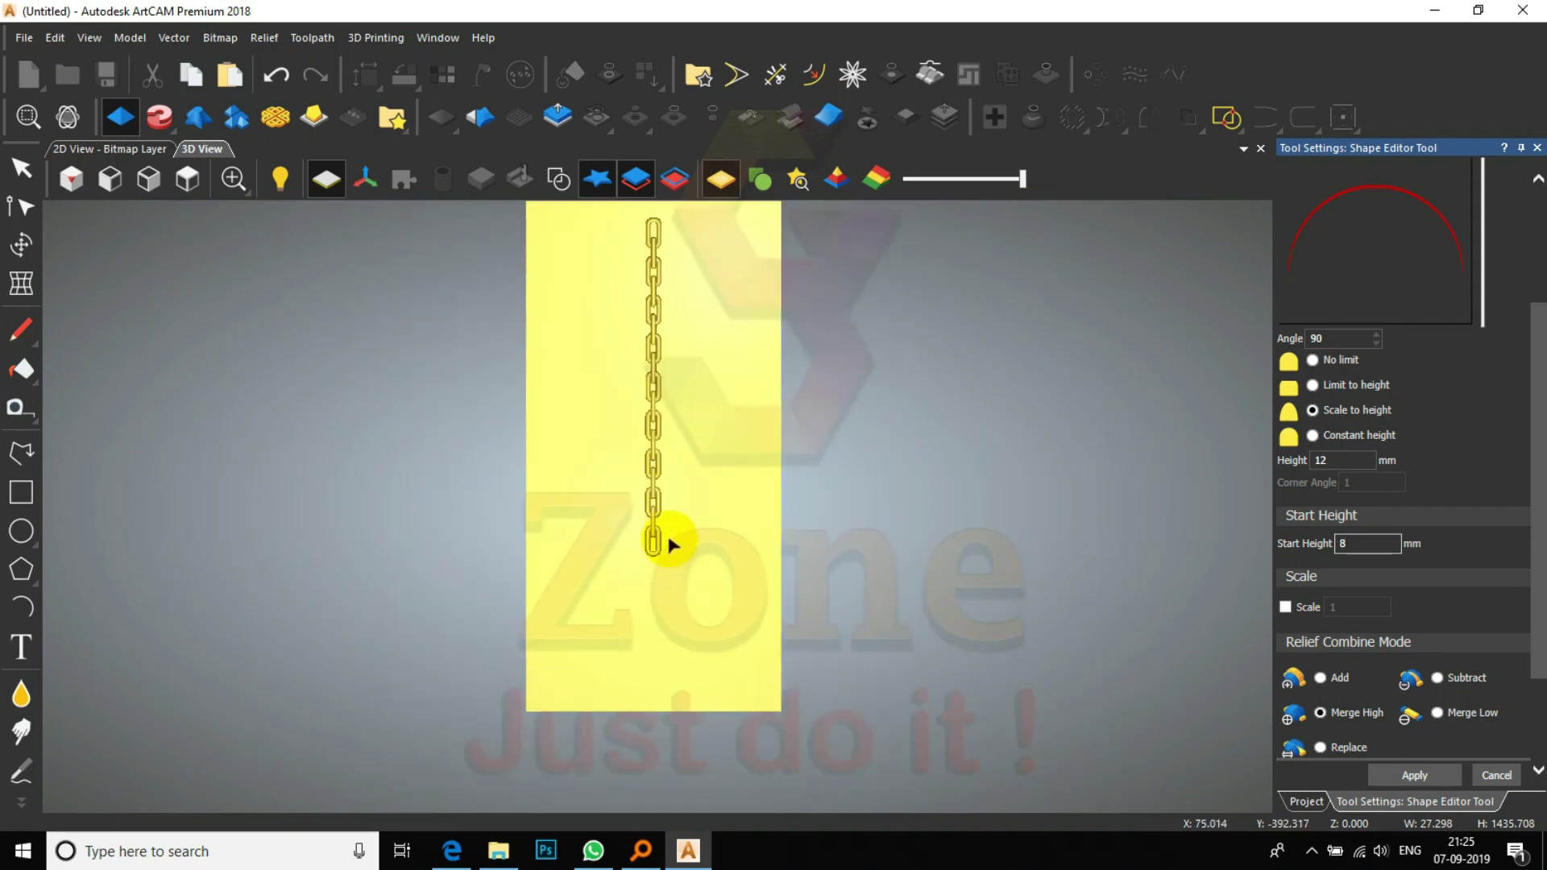
{"action": "left_click", "coordinate": [1488, 775]}
{"action": "scroll", "coordinate": [661, 406], "scroll_direction": "down", "scroll_amount": 2}
{"action": "scroll", "coordinate": [660, 406], "scroll_direction": "up", "scroll_amount": 1}
- Import the ghanti vector file from the Desktop in millimetres, centred in the model with vectors rejoined at 0.01 mm tolerance
{"action": "left_click", "coordinate": [172, 38]}
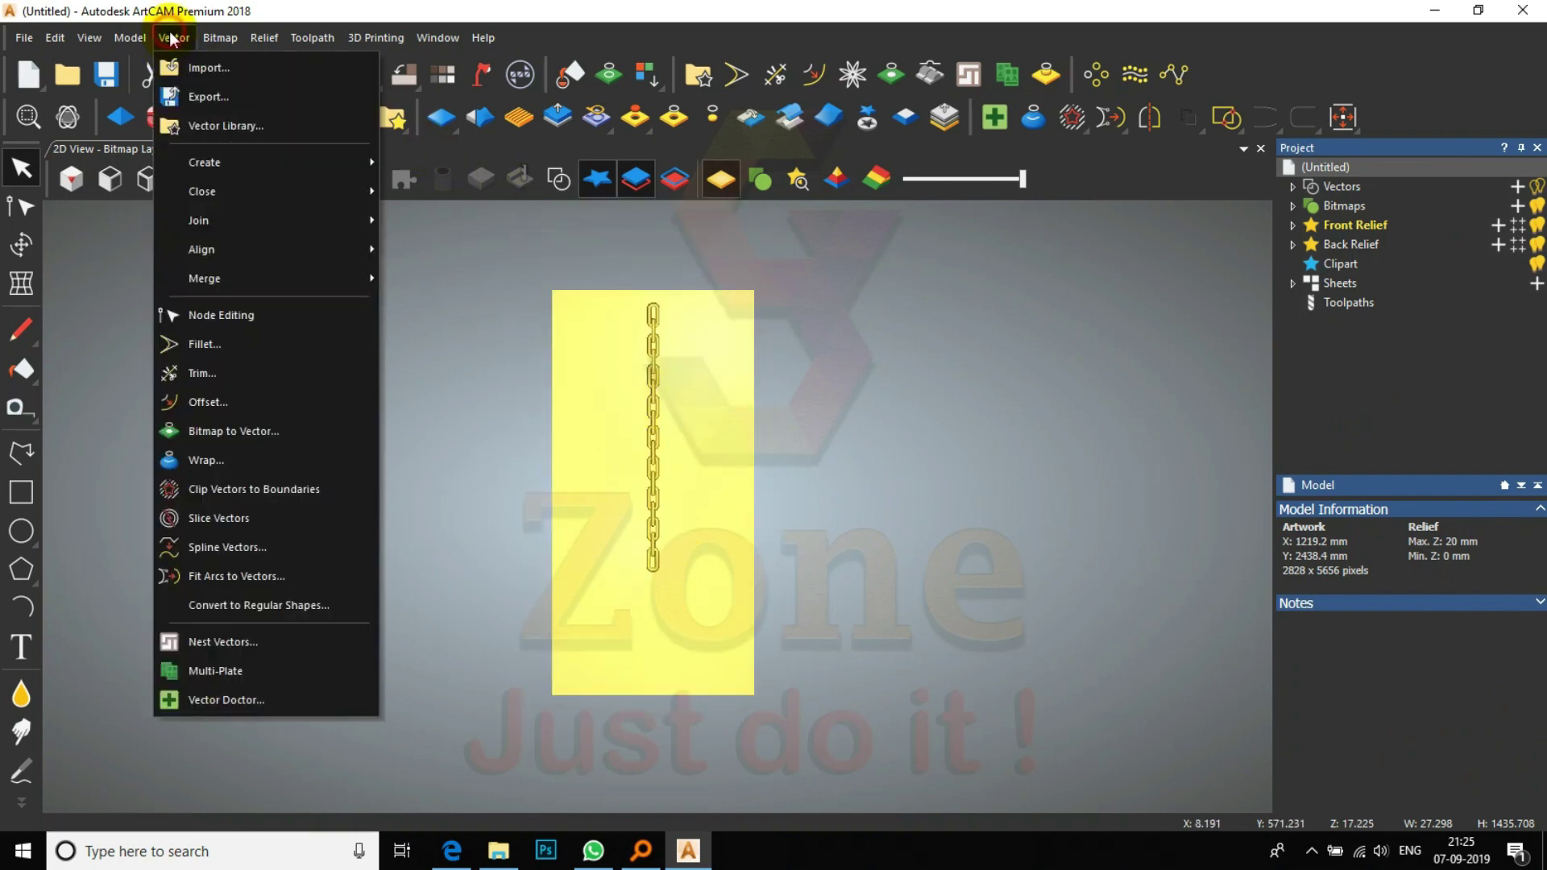
{"action": "left_click", "coordinate": [197, 70]}
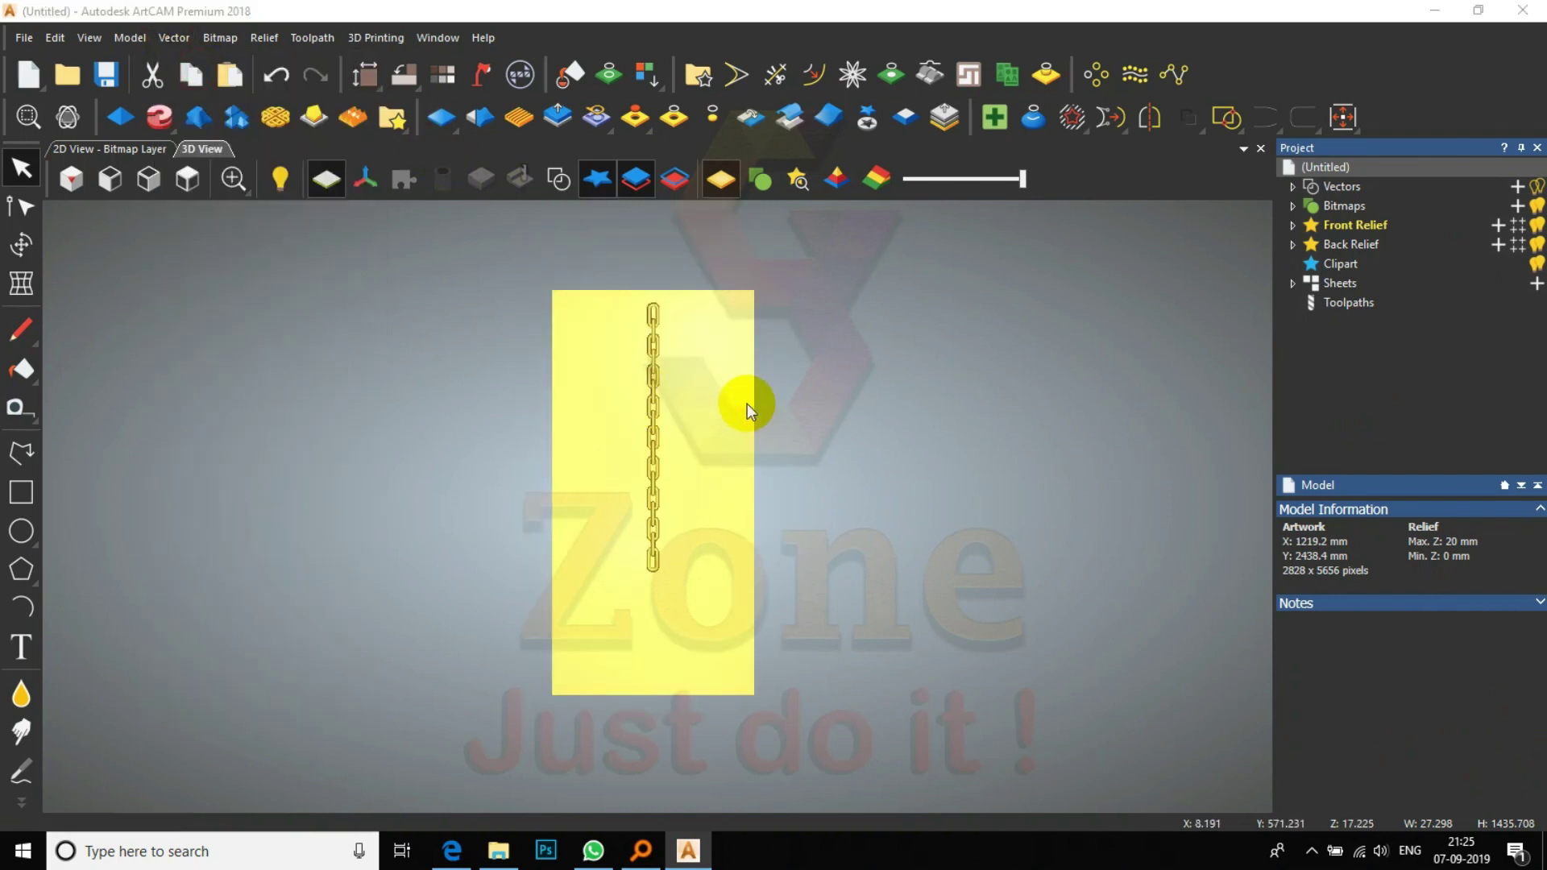
{"action": "left_click", "coordinate": [895, 219]}
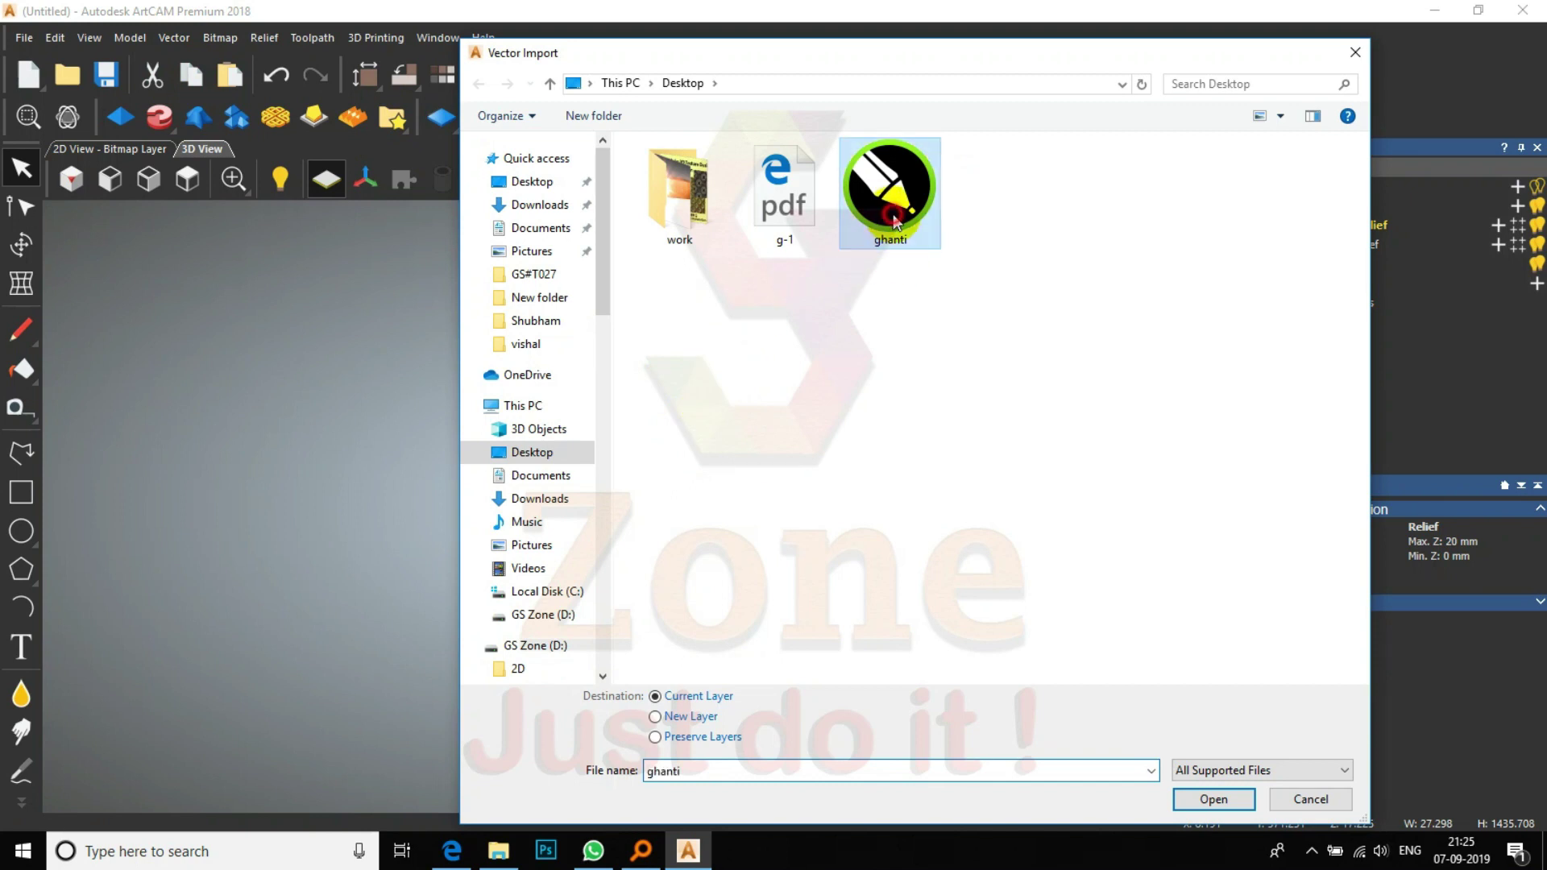
{"action": "left_click", "coordinate": [1196, 799]}
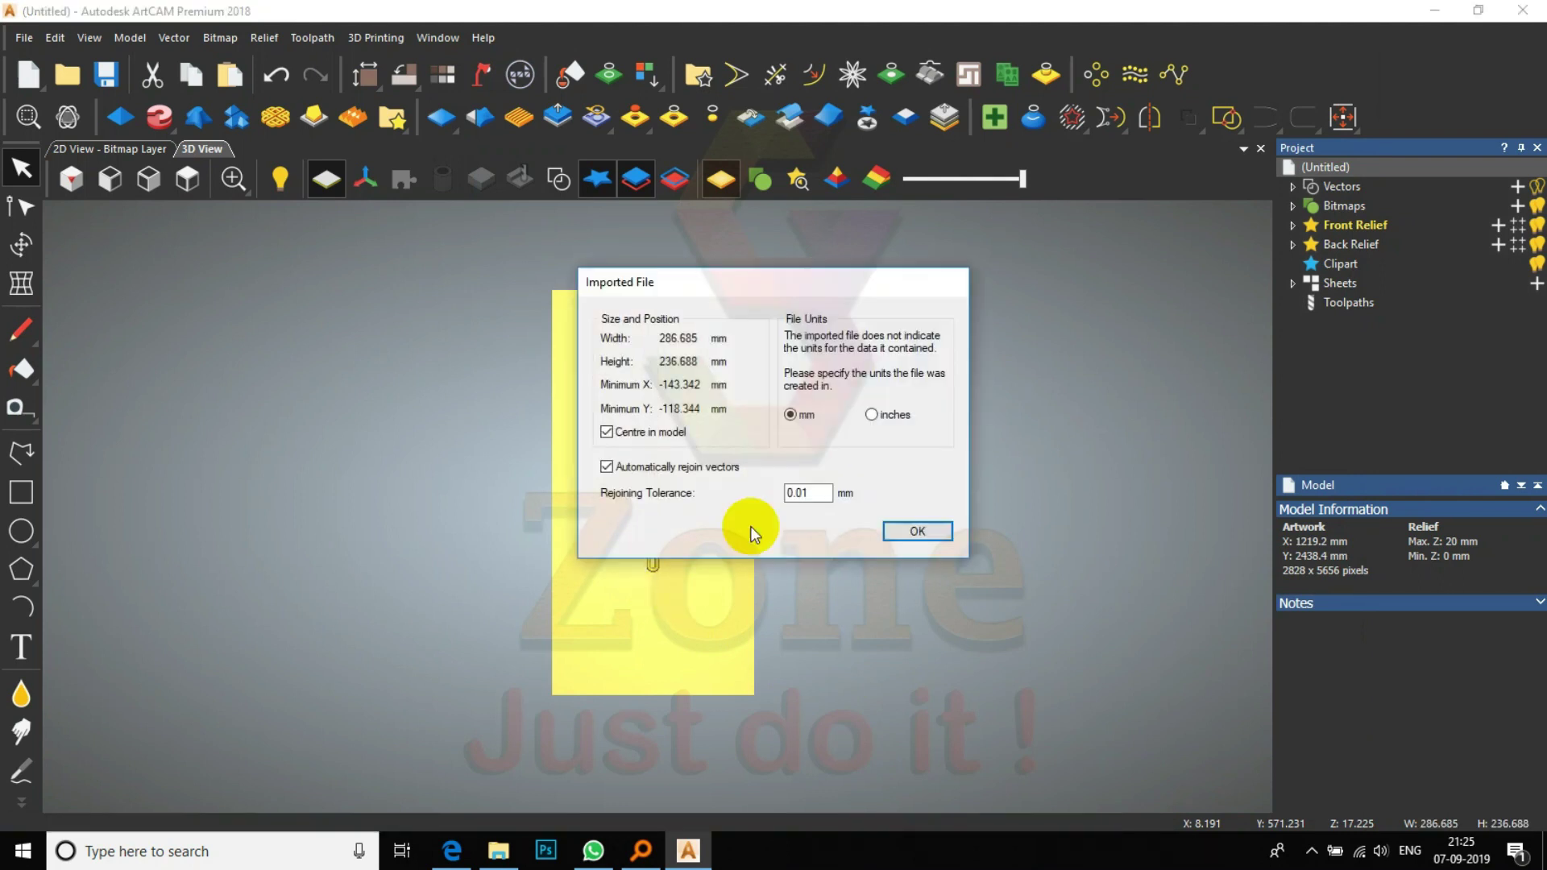
{"action": "left_click", "coordinate": [916, 530]}
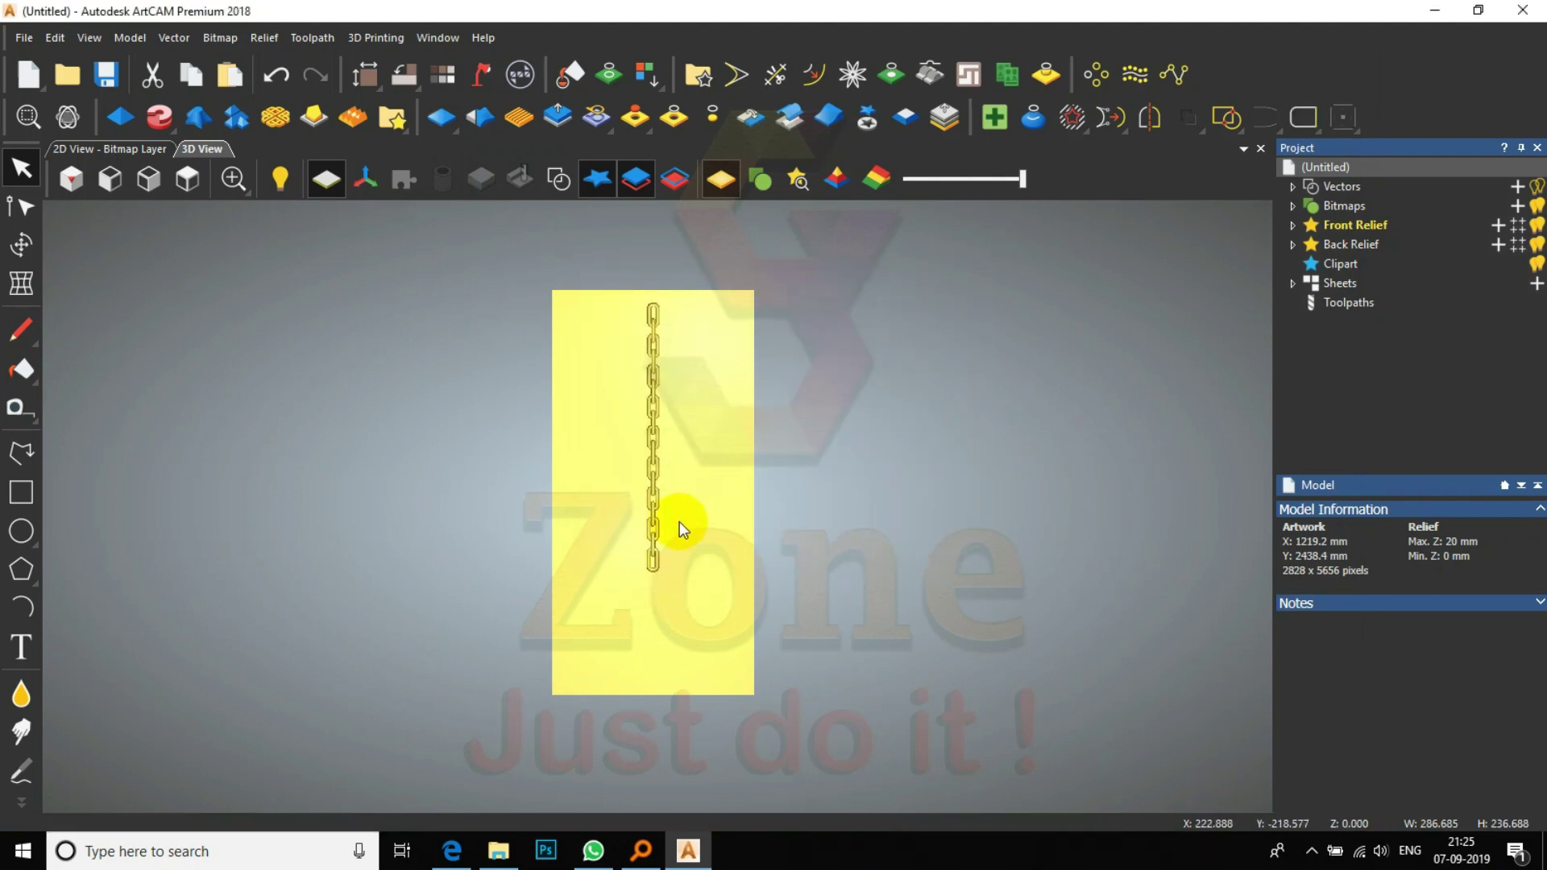
- Show the vectors again and move the imported bell outline down to the lower end of the chain
{"action": "left_click", "coordinate": [564, 179]}
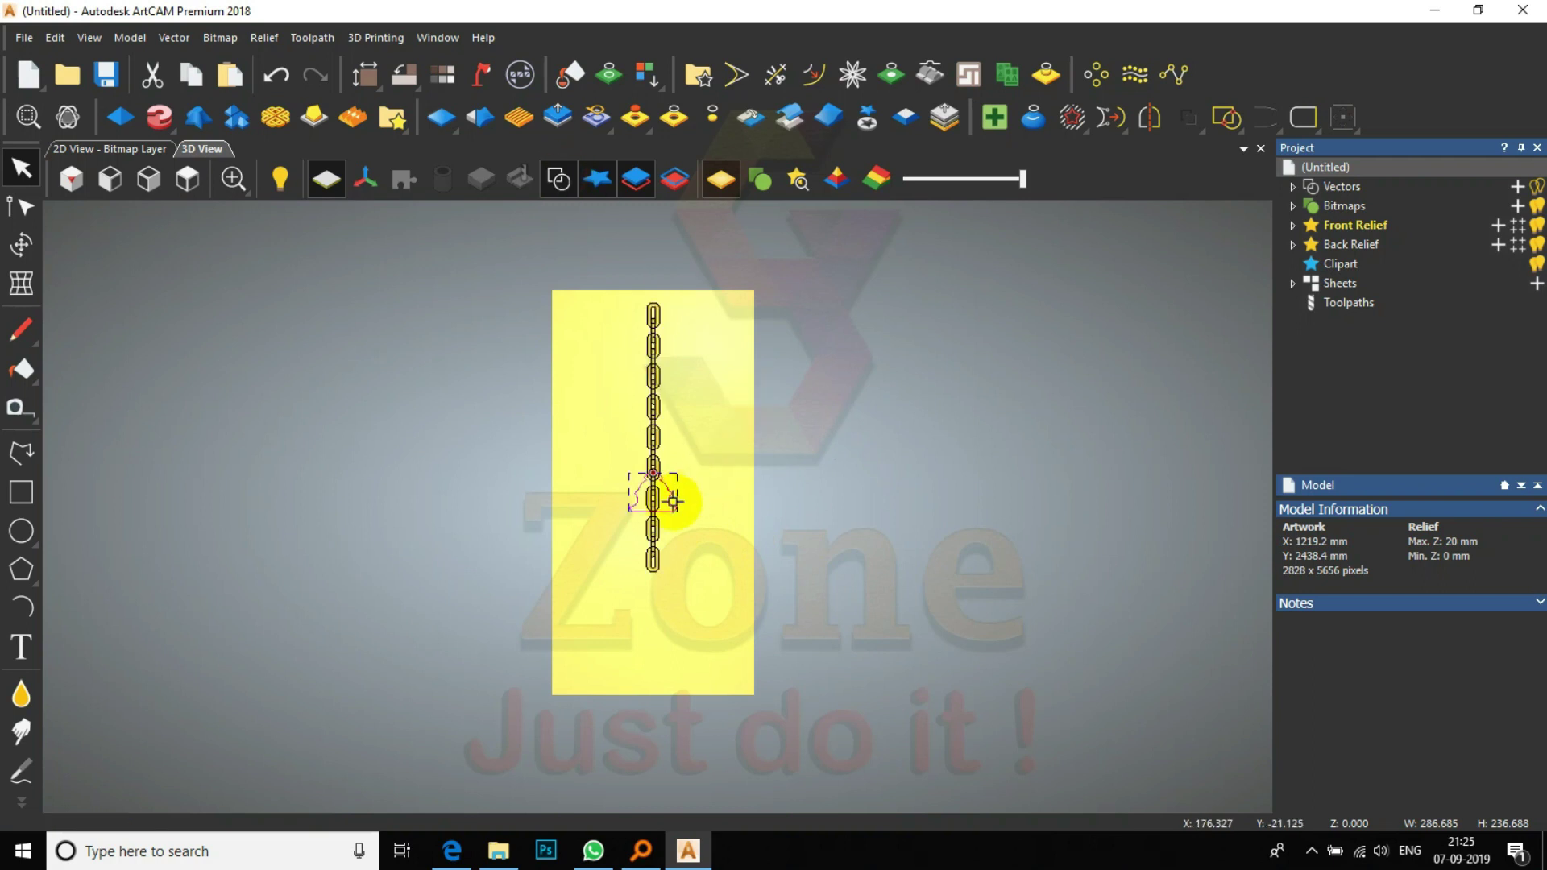
{"action": "scroll", "coordinate": [656, 489], "scroll_direction": "up", "scroll_amount": 2}
{"action": "left_click_drag", "start_coordinate": [647, 453], "coordinate": [645, 657]}
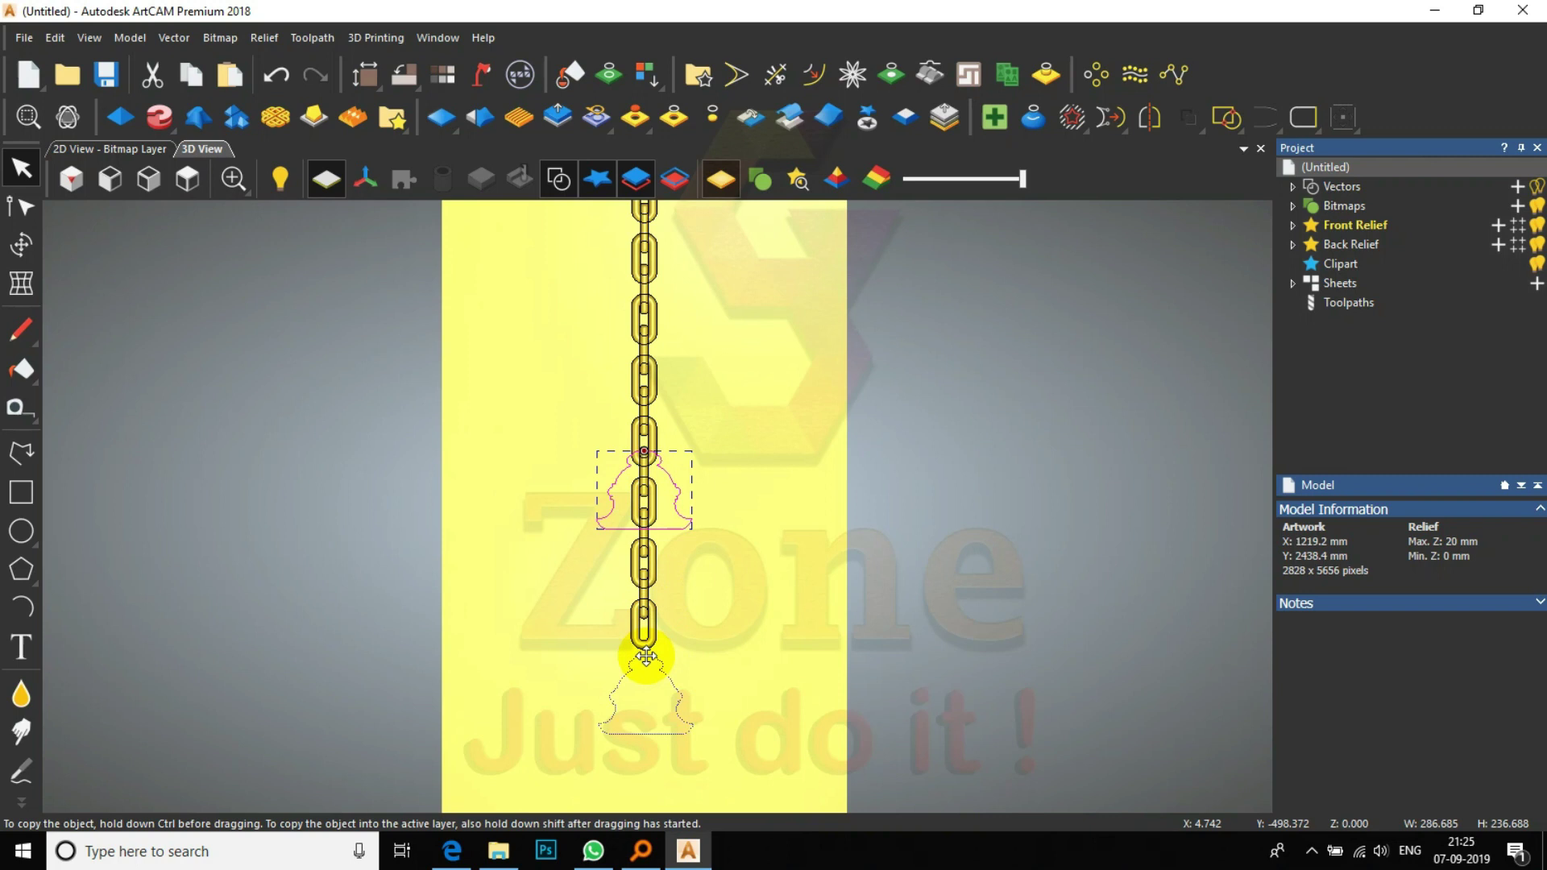
- Nudge the bell outline into line with the chain's centre, leaving a small gap beneath the last link
{"action": "scroll", "coordinate": [660, 667], "scroll_direction": "up", "scroll_amount": 4}
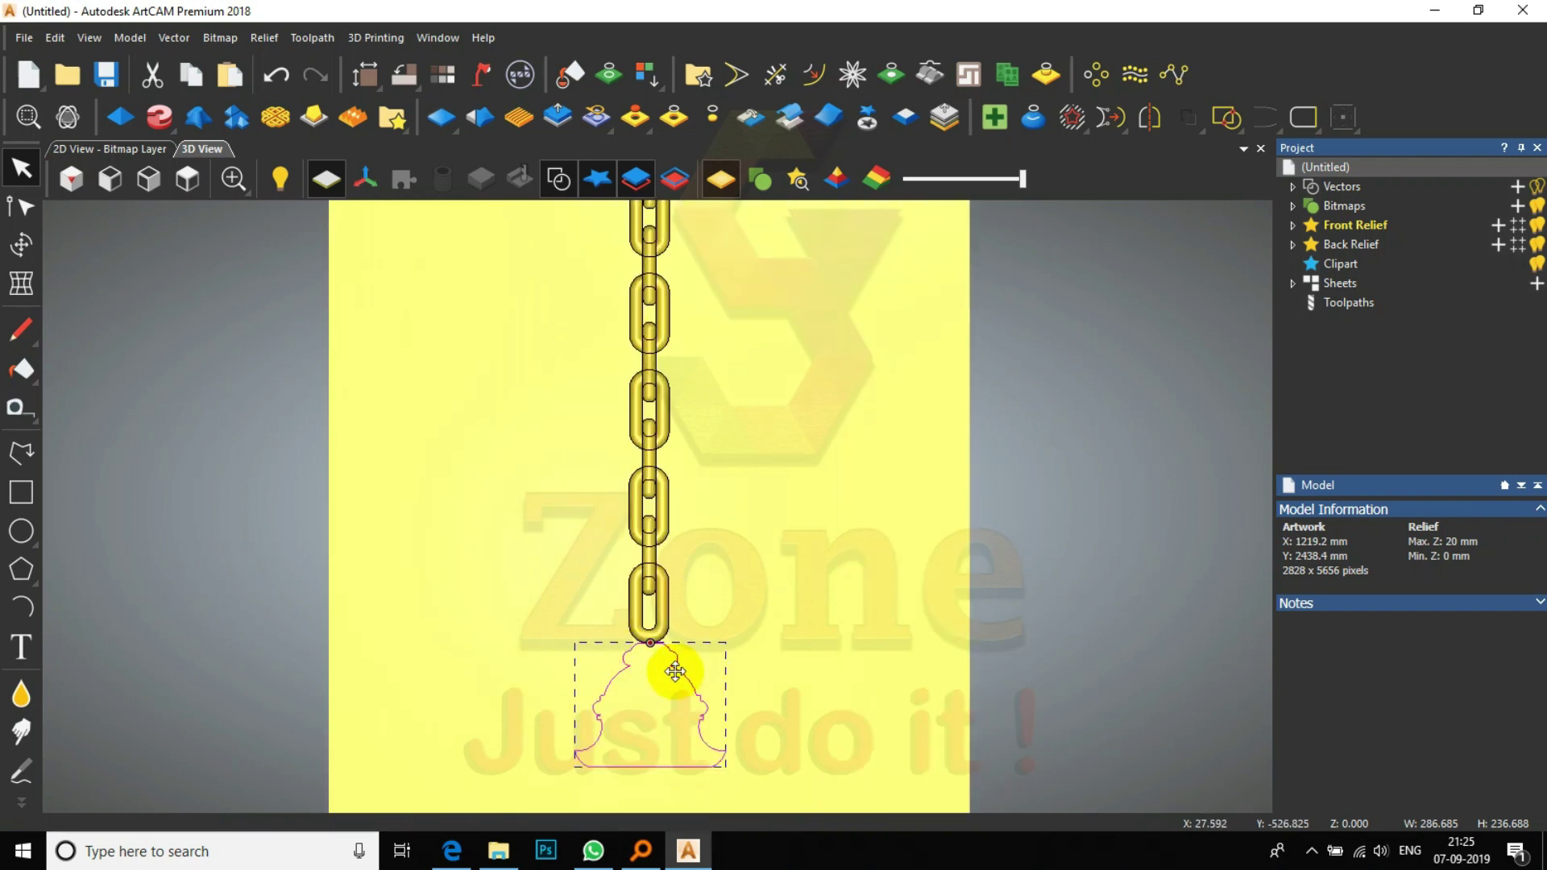
{"action": "key", "text": "Up"}
{"action": "key", "text": "Left"}
{"action": "key", "text": "Left"}
{"action": "key", "text": "Left"}
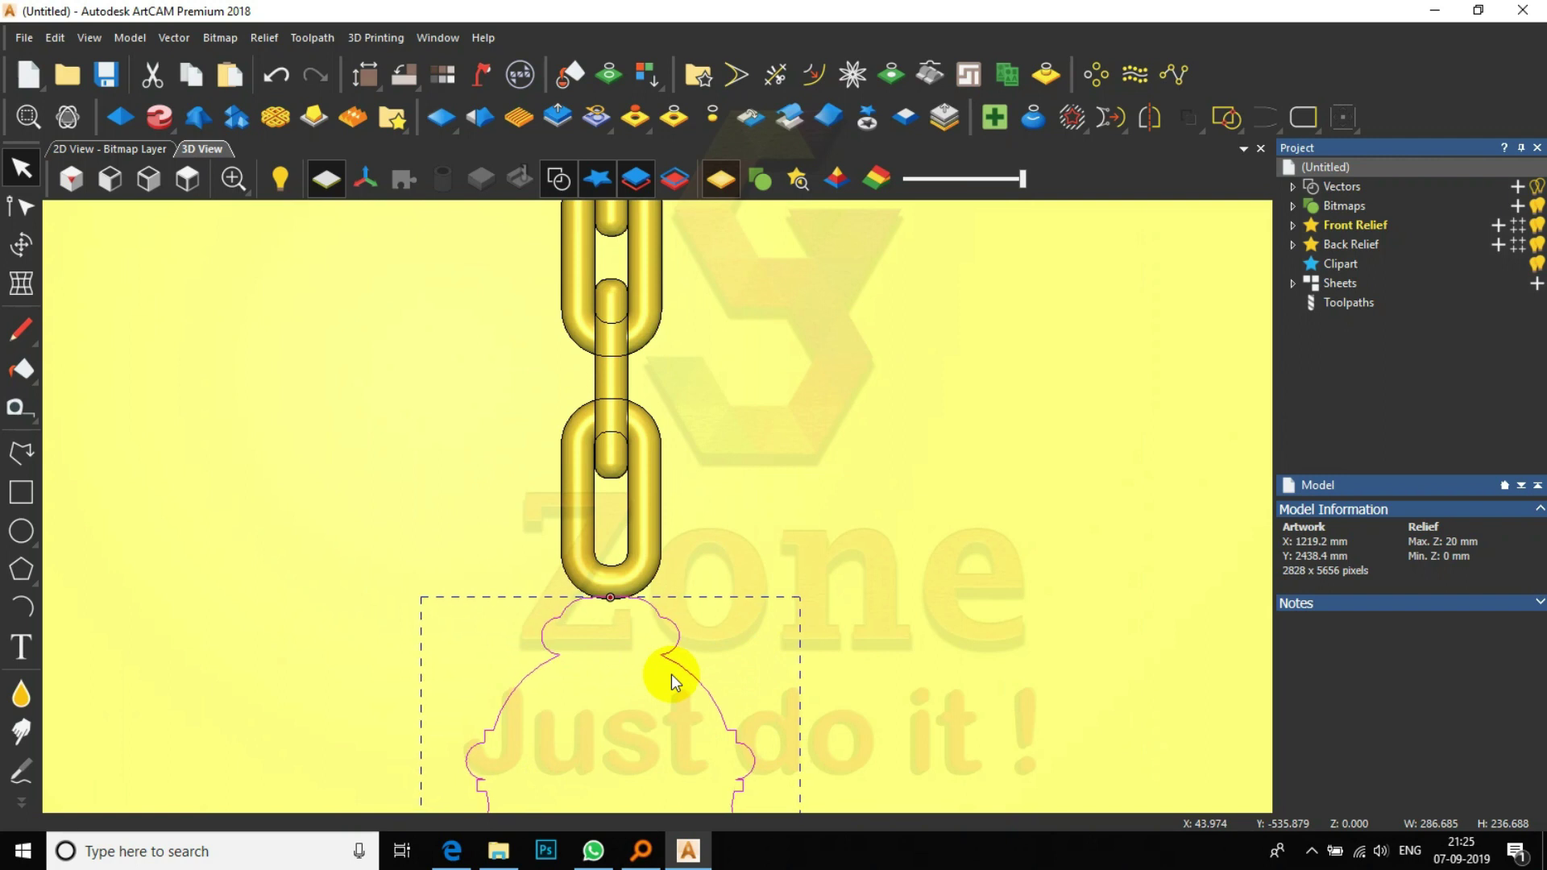
{"action": "key", "text": "Down"}
{"action": "key", "text": "Down"}
{"action": "key", "text": "Down"}
{"action": "key", "text": "Down"}
{"action": "key", "text": "Down"}
{"action": "key", "text": "Down"}
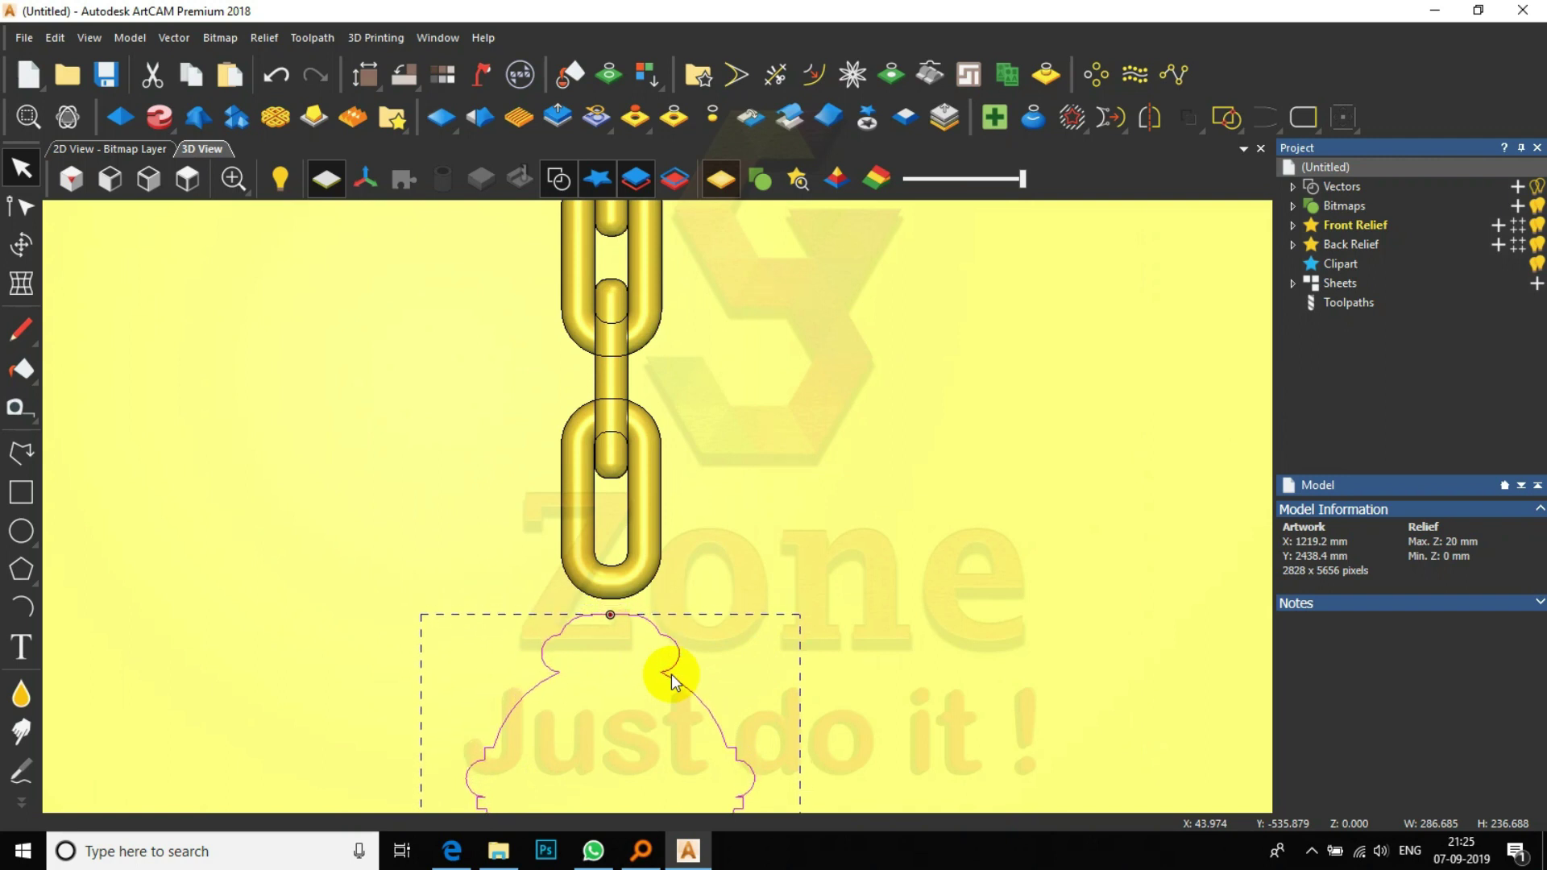
{"action": "scroll", "coordinate": [698, 633], "scroll_direction": "down", "scroll_amount": 2}
- Cut the bell outline at its top and bottom centre nodes to separate its left and right halves, and leave node editing
{"action": "left_click", "coordinate": [817, 614]}
{"action": "left_click", "coordinate": [699, 633]}
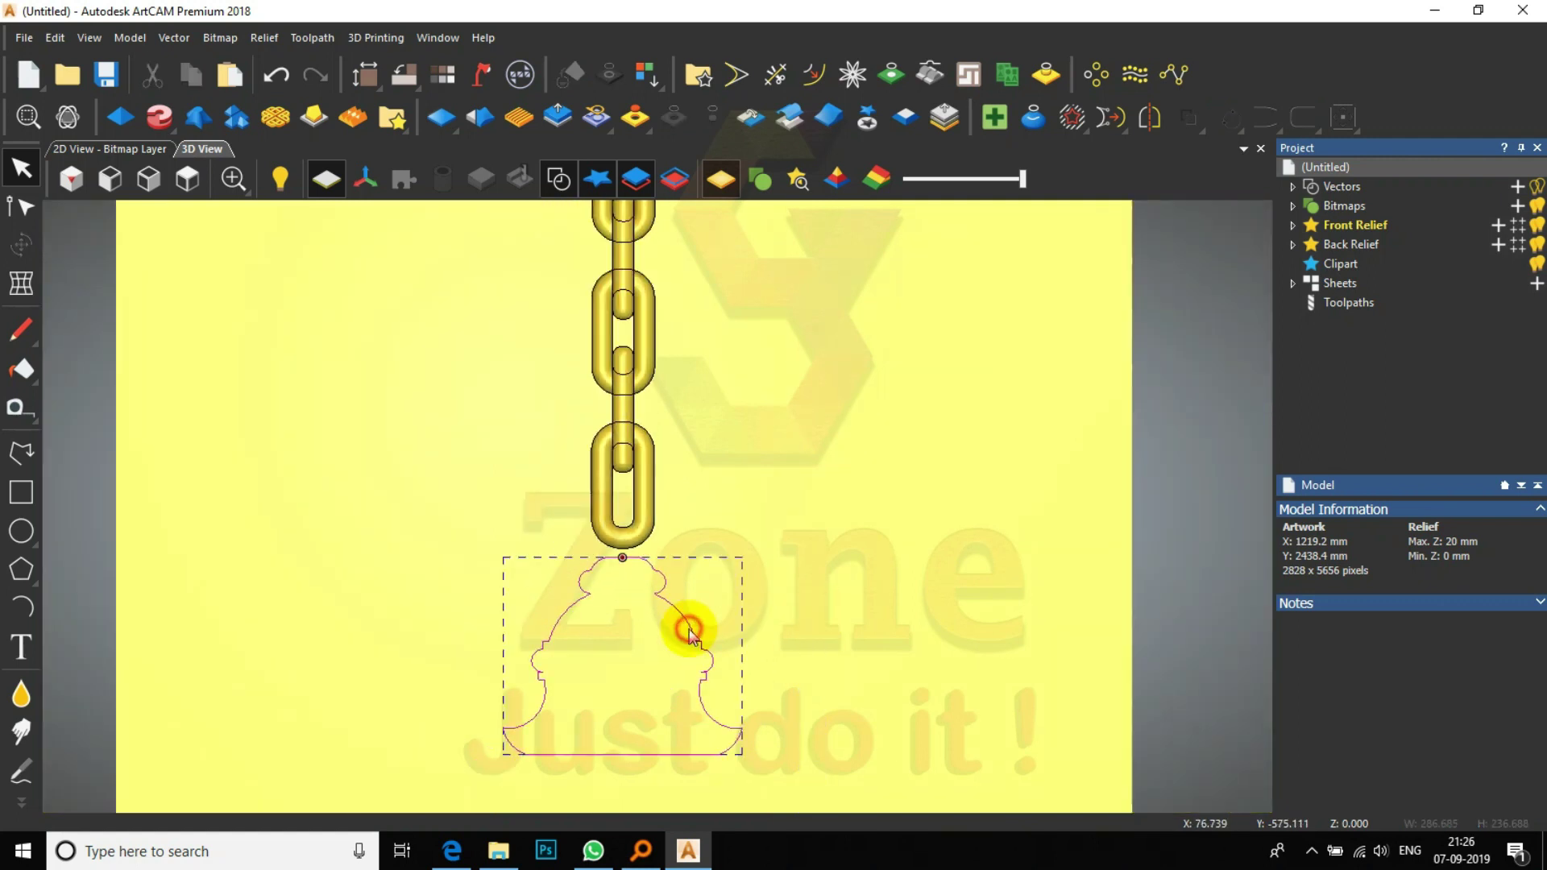
{"action": "key", "text": "n"}
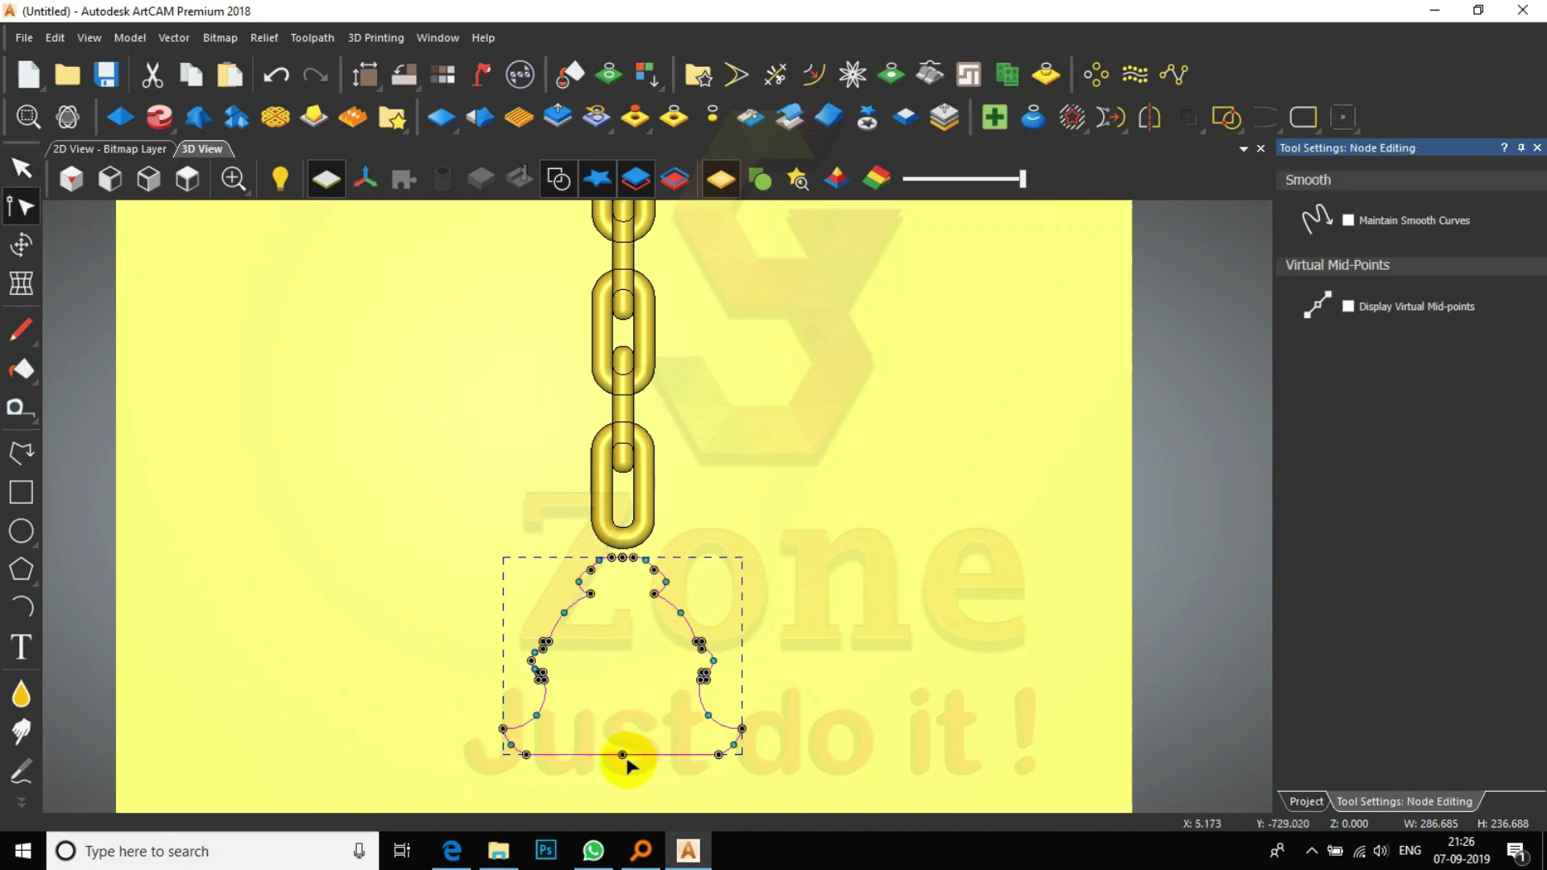
{"action": "key", "text": "c"}
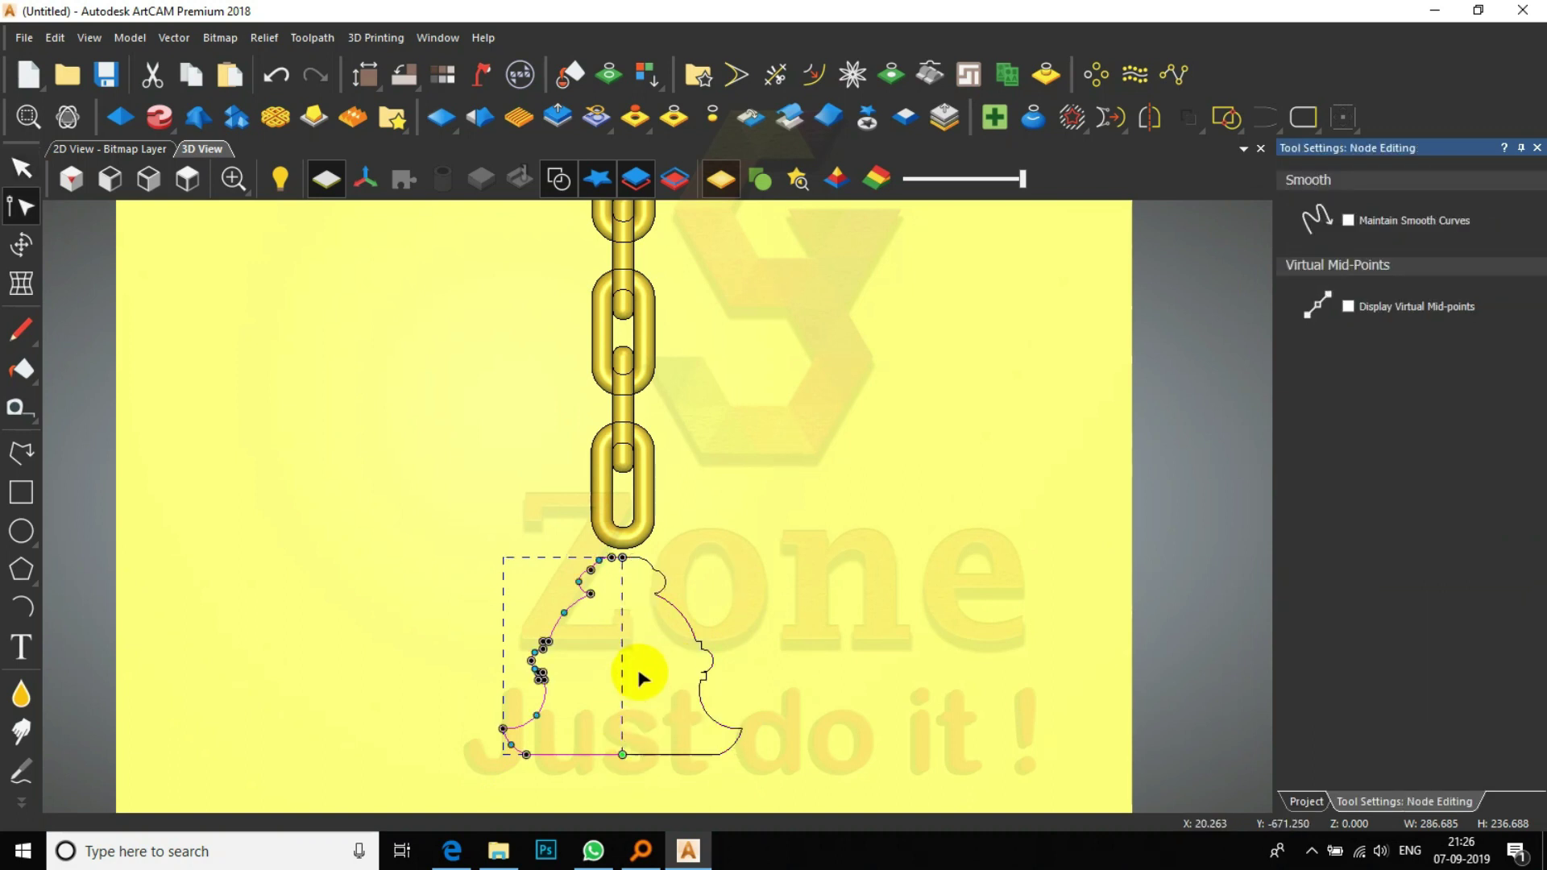
{"action": "left_click", "coordinate": [1536, 149]}
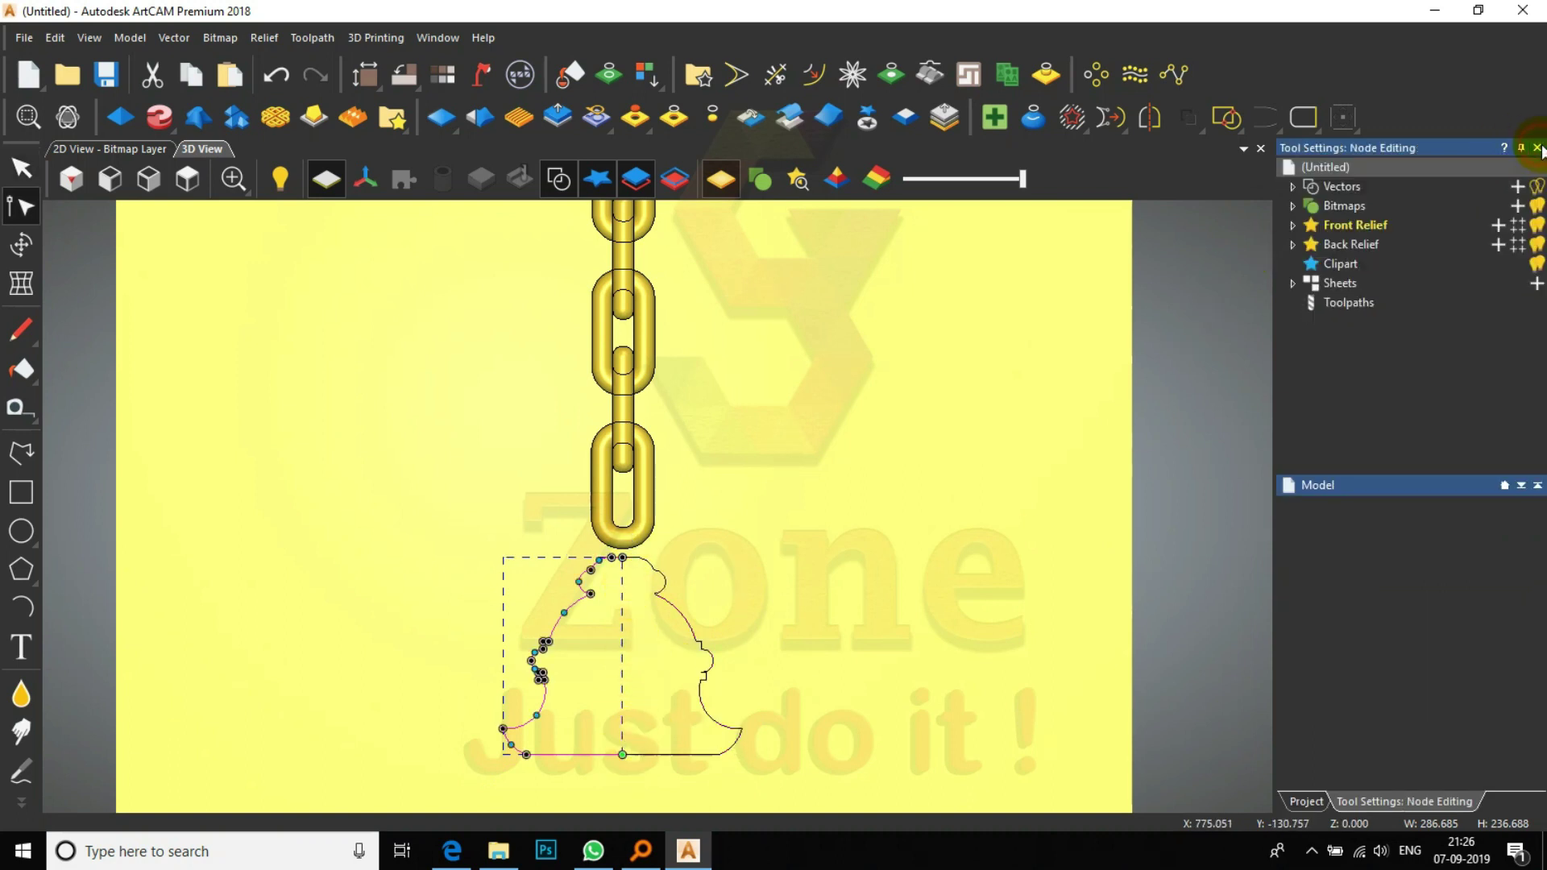
- Add a new layer to the Front Relief and change the combine mode of both relief layers
{"action": "left_click", "coordinate": [1293, 226]}
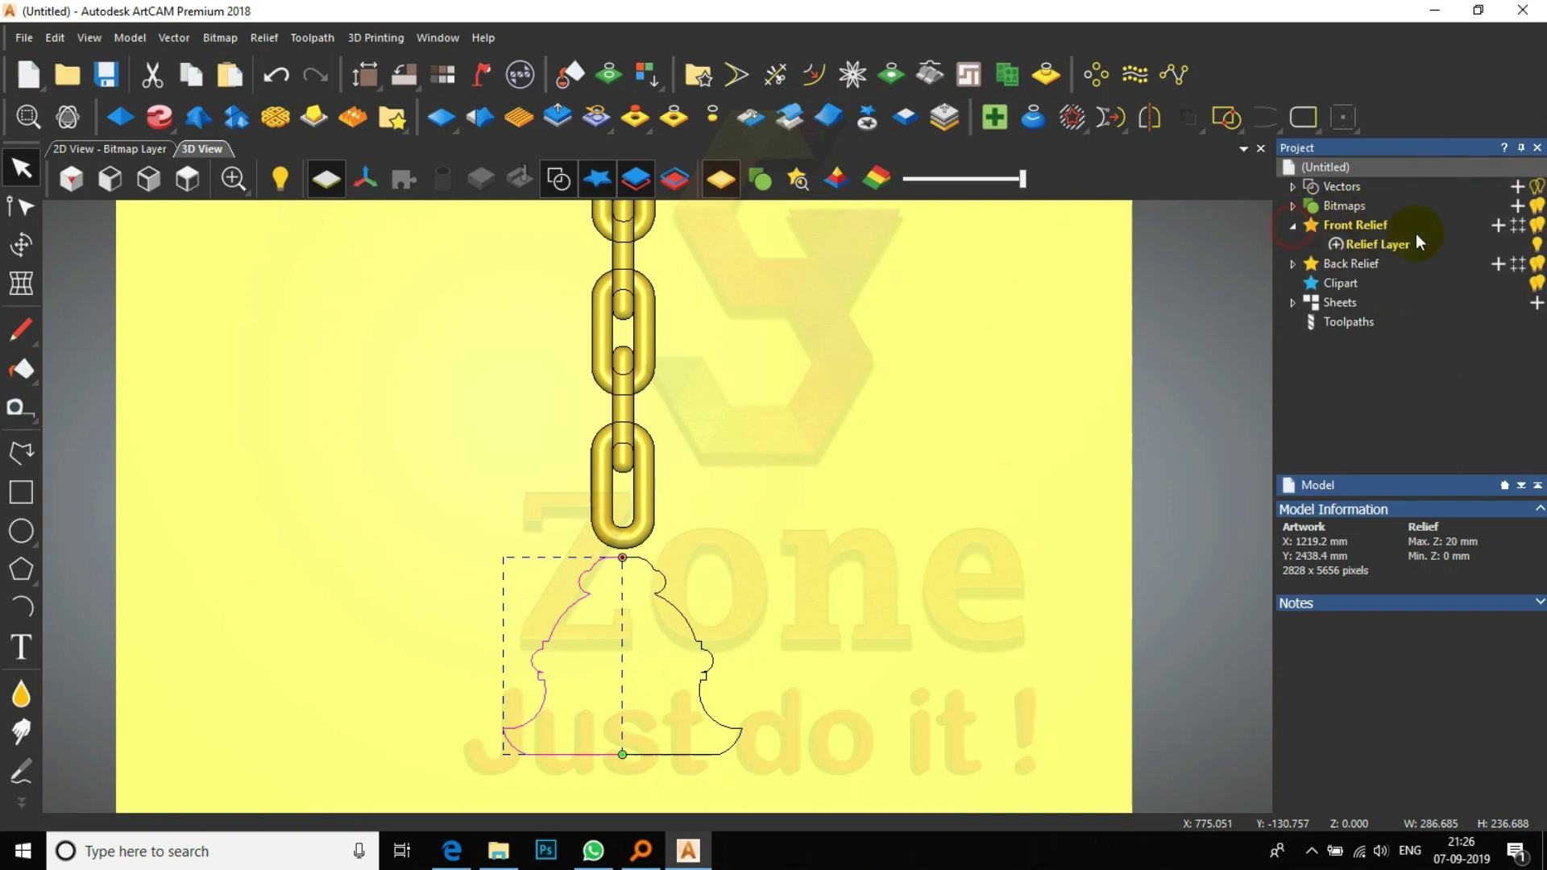
{"action": "left_click", "coordinate": [1501, 228]}
{"action": "left_click", "coordinate": [1452, 252]}
{"action": "left_click", "coordinate": [1336, 266]}
{"action": "left_click", "coordinate": [1336, 245]}
- Create the bell relief from the left half outline with the Turn tool in Add mode, hide the vectors, and apply it
{"action": "left_click", "coordinate": [786, 532]}
{"action": "left_click", "coordinate": [575, 602]}
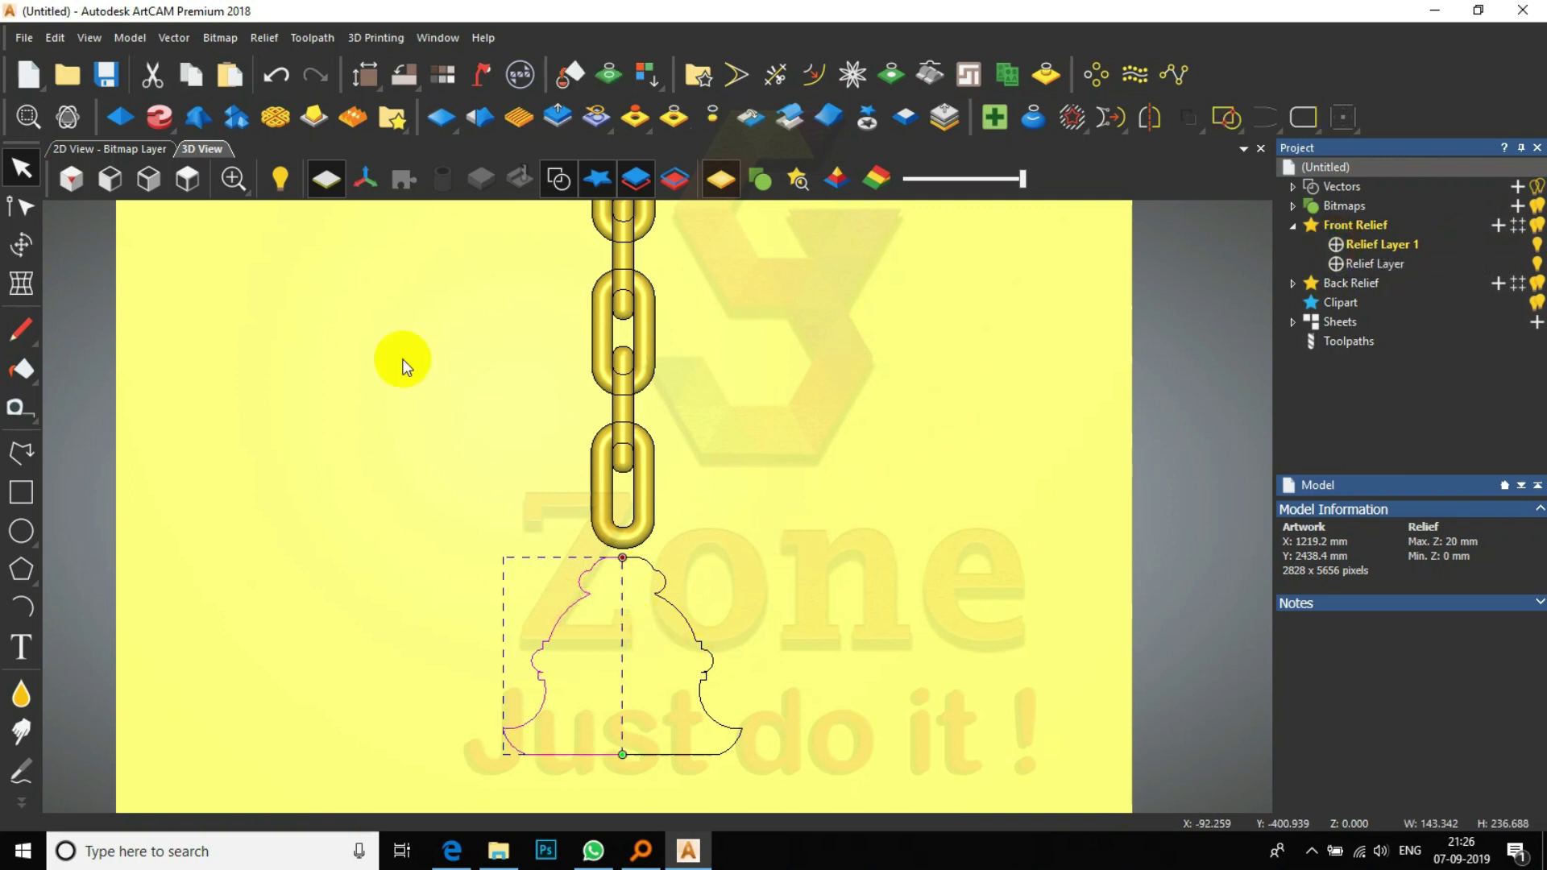
{"action": "left_click_drag", "start_coordinate": [177, 119], "coordinate": [168, 273]}
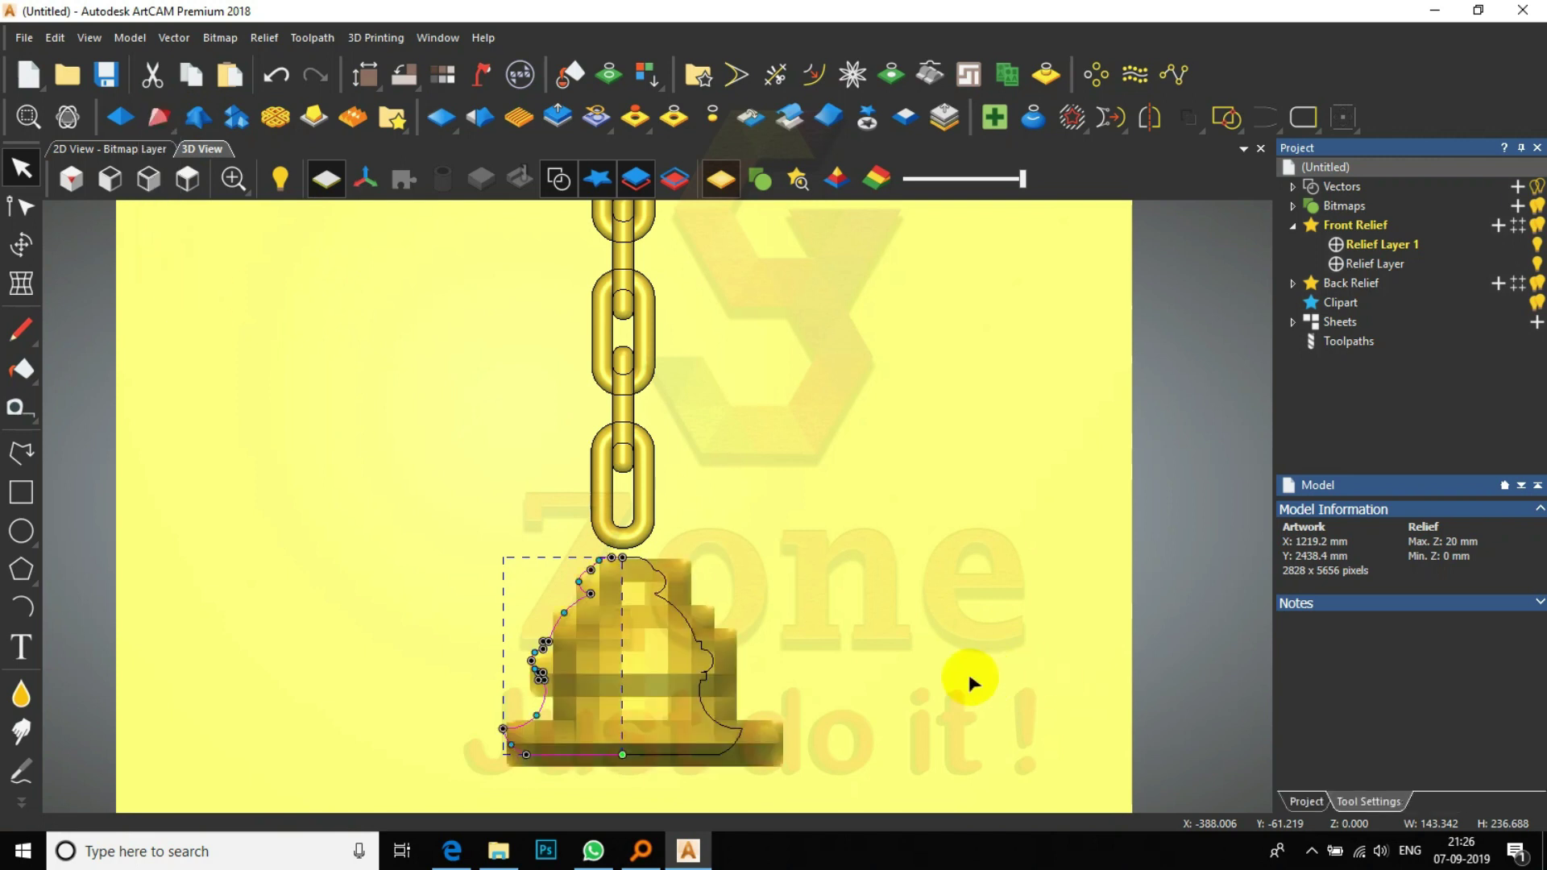
{"action": "scroll", "coordinate": [621, 707], "scroll_direction": "up", "scroll_amount": 1}
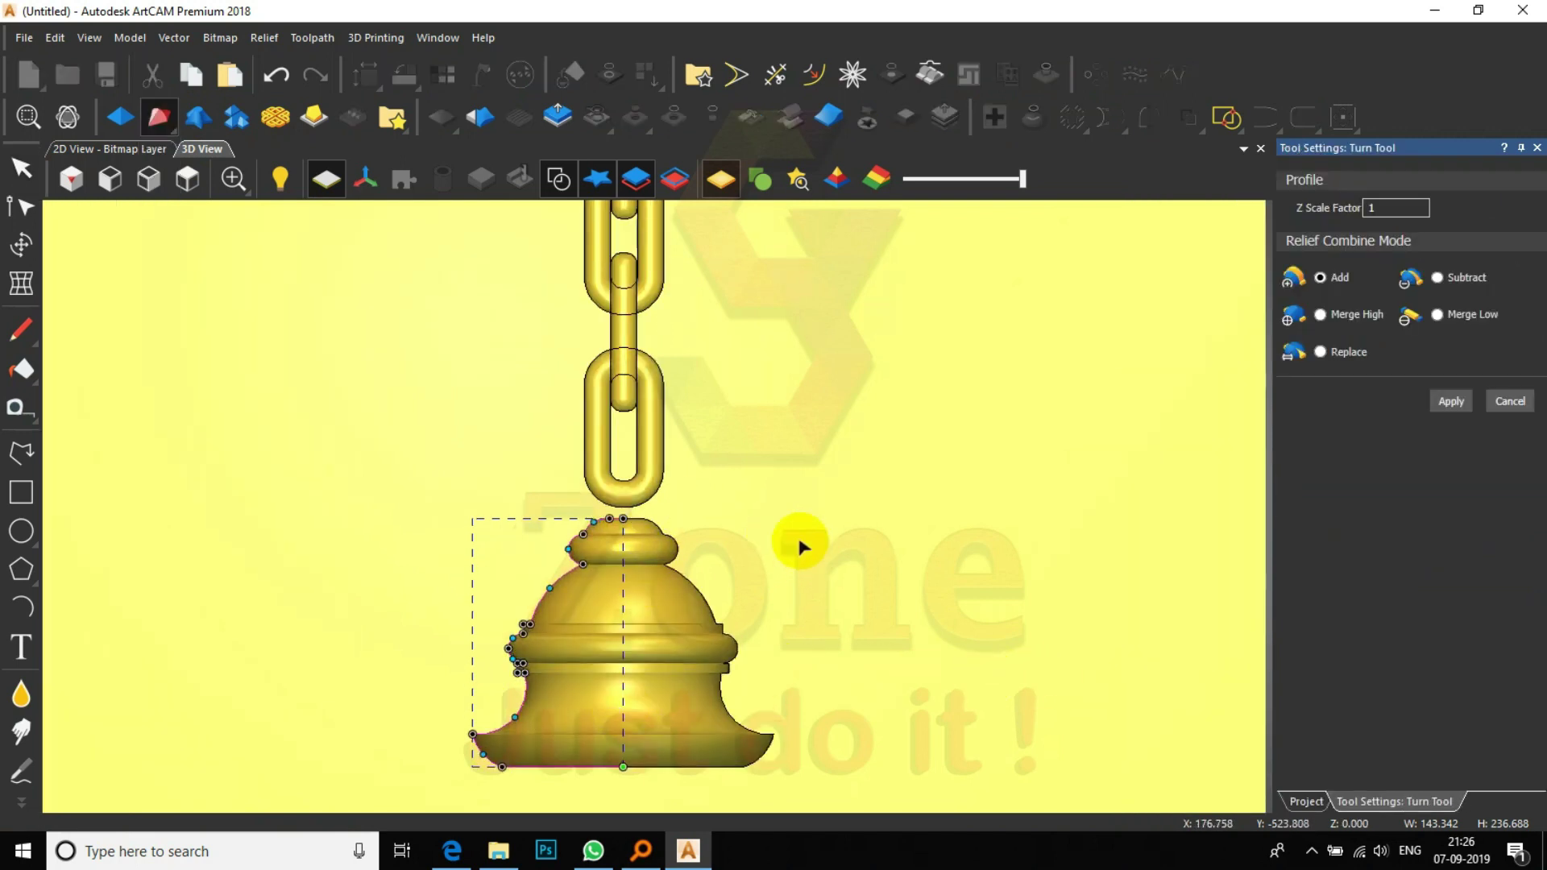
{"action": "scroll", "coordinate": [645, 419], "scroll_direction": "down", "scroll_amount": 1}
{"action": "left_click", "coordinate": [564, 183]}
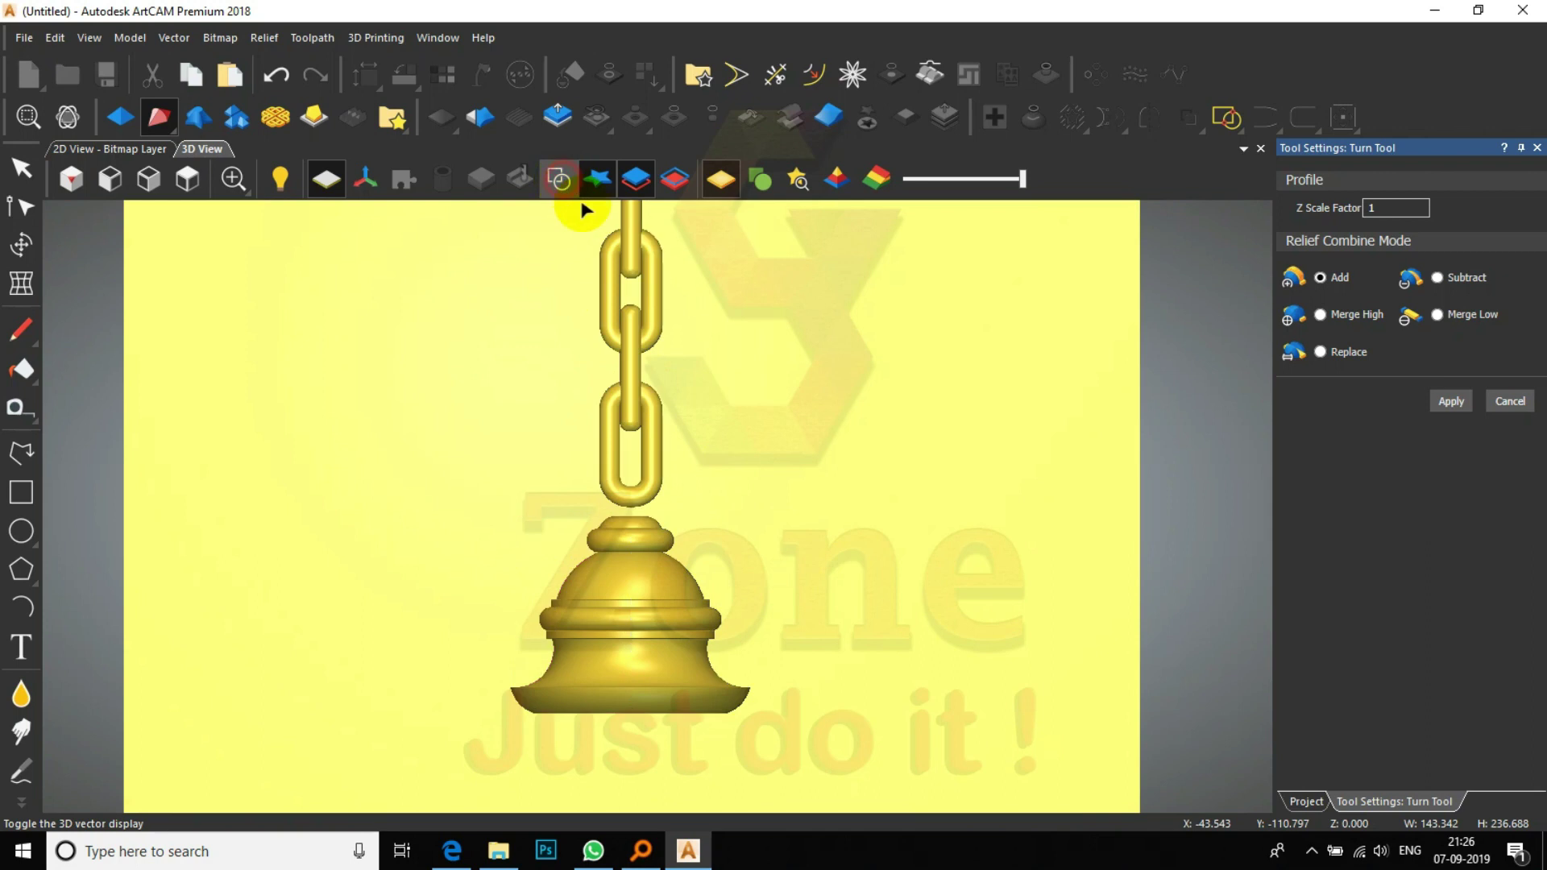
{"action": "scroll", "coordinate": [683, 540], "scroll_direction": "down", "scroll_amount": 2}
{"action": "scroll", "coordinate": [641, 546], "scroll_direction": "up", "scroll_amount": 1}
{"action": "scroll", "coordinate": [640, 547], "scroll_direction": "up", "scroll_amount": 1}
{"action": "left_click", "coordinate": [1455, 402]}
{"action": "left_click", "coordinate": [1501, 401]}
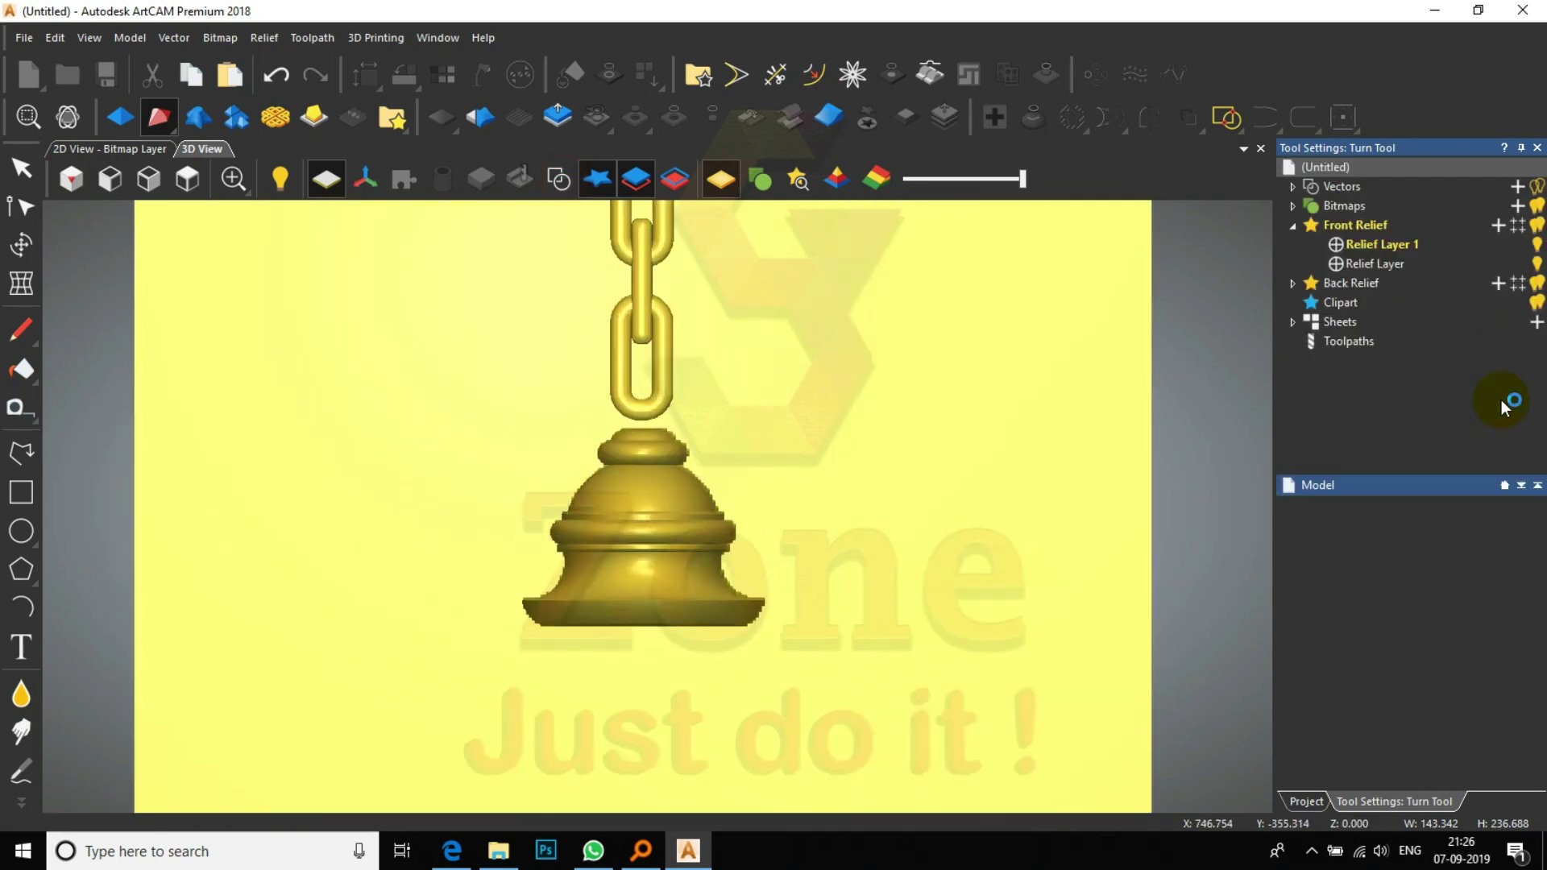
- Scale the height of the bell relief to 20 mm
{"action": "left_click", "coordinate": [557, 117]}
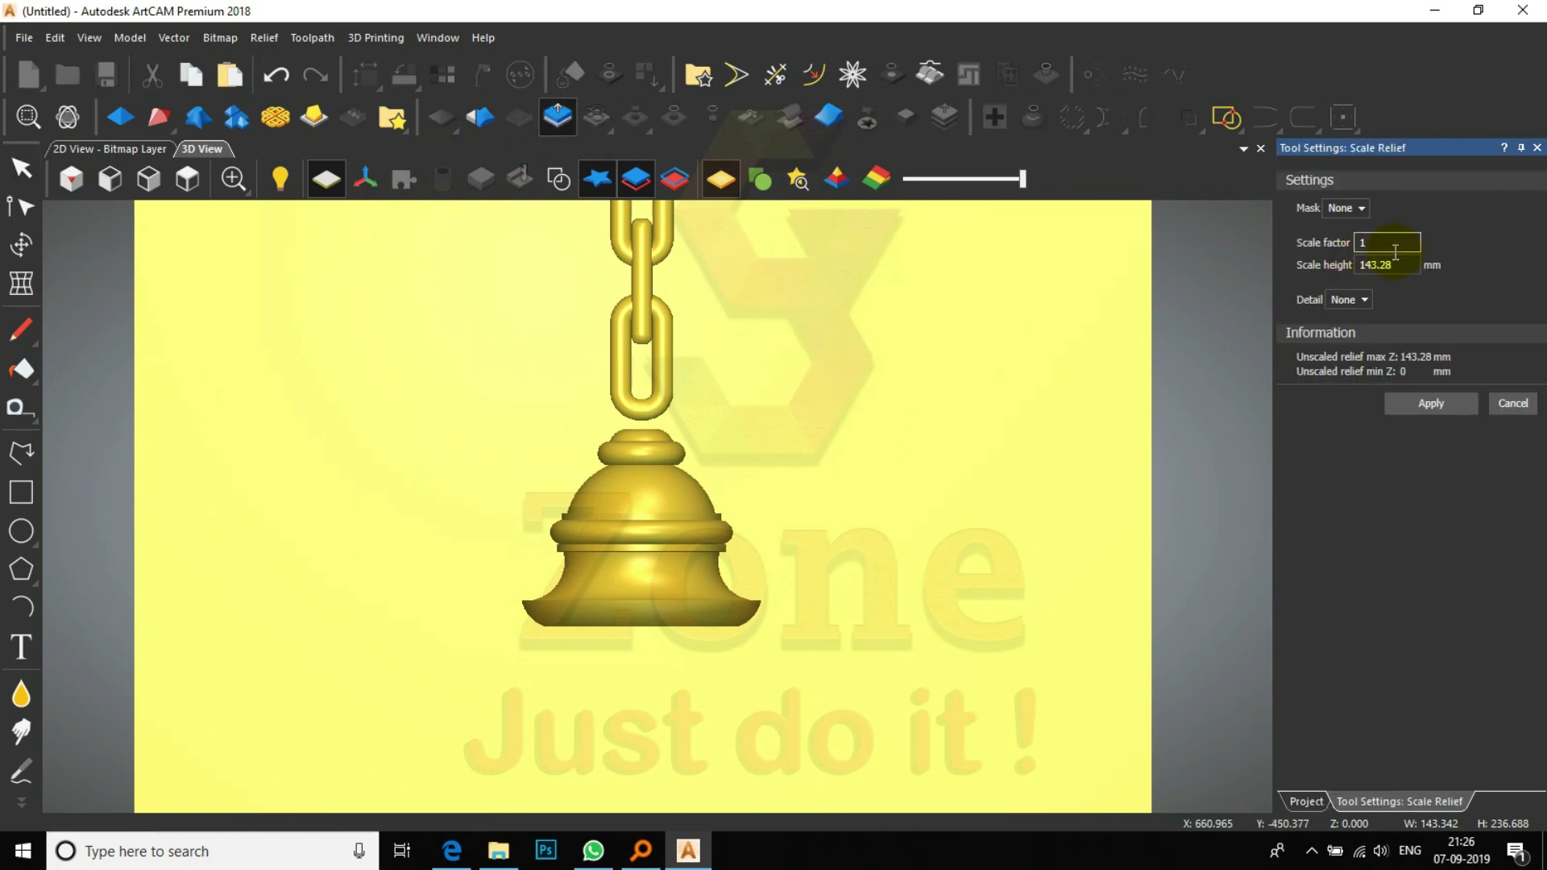
{"action": "left_click", "coordinate": [1392, 264]}
{"action": "left_click_drag", "start_coordinate": [1398, 264], "coordinate": [1273, 267]}
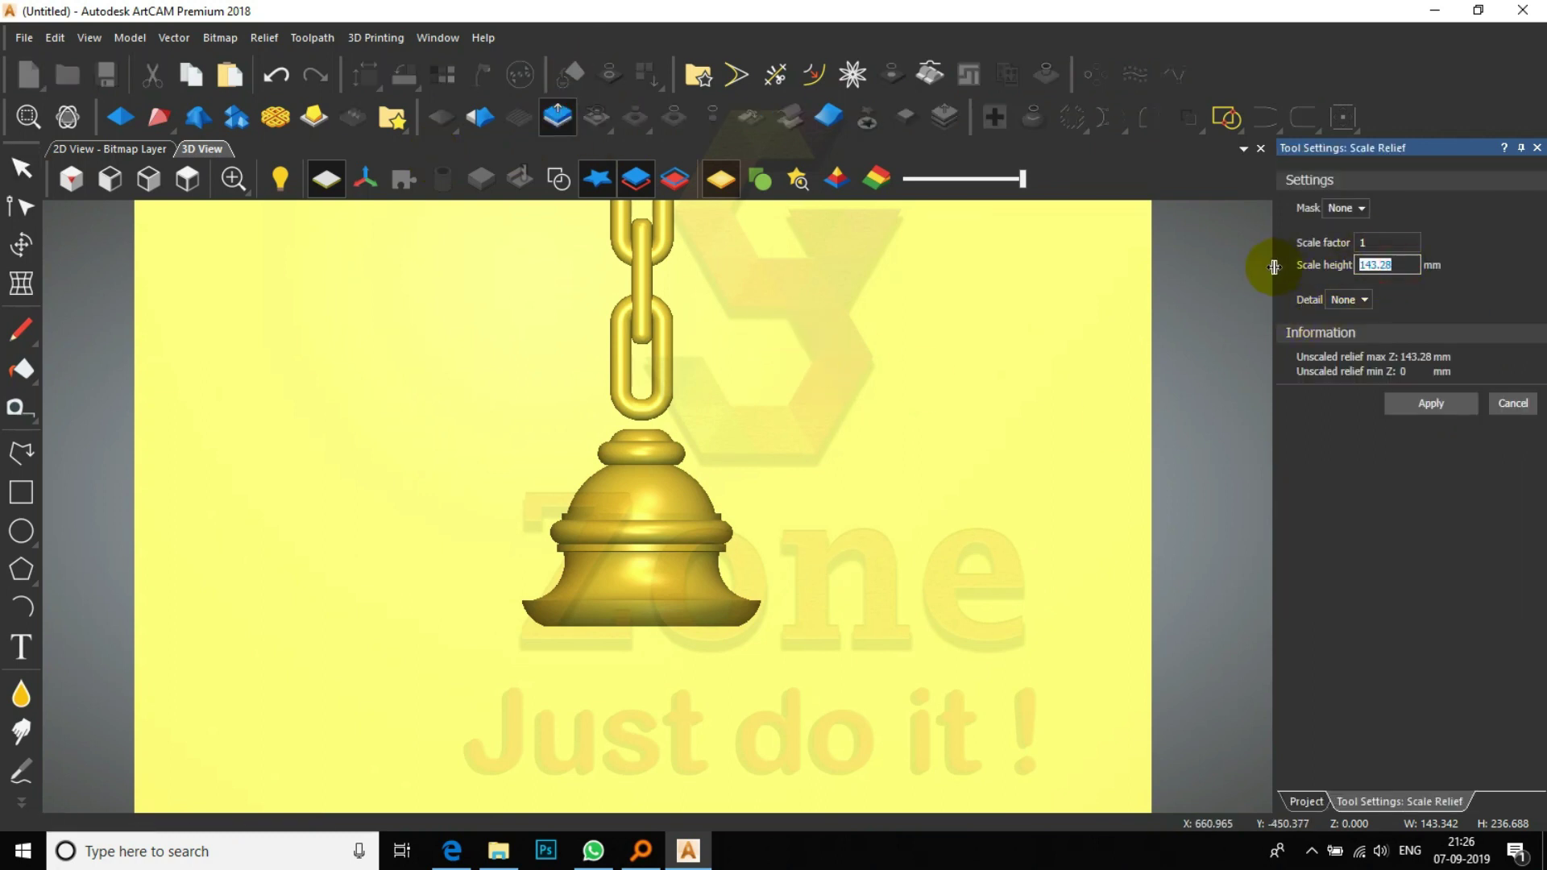
{"action": "key", "text": "Return"}
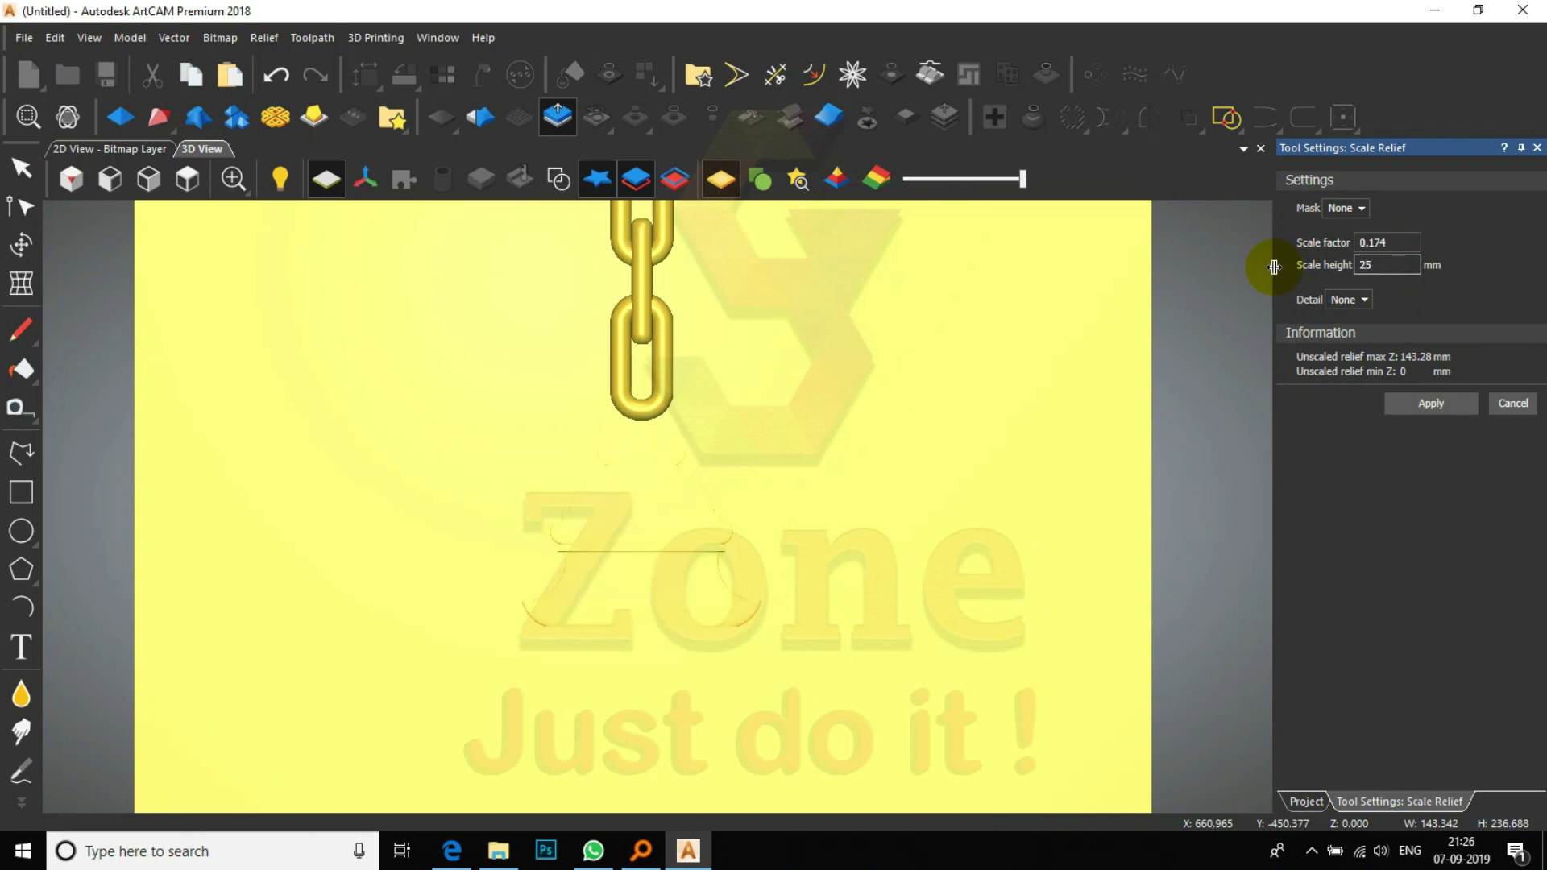
{"action": "scroll", "coordinate": [669, 495], "scroll_direction": "up", "scroll_amount": 3}
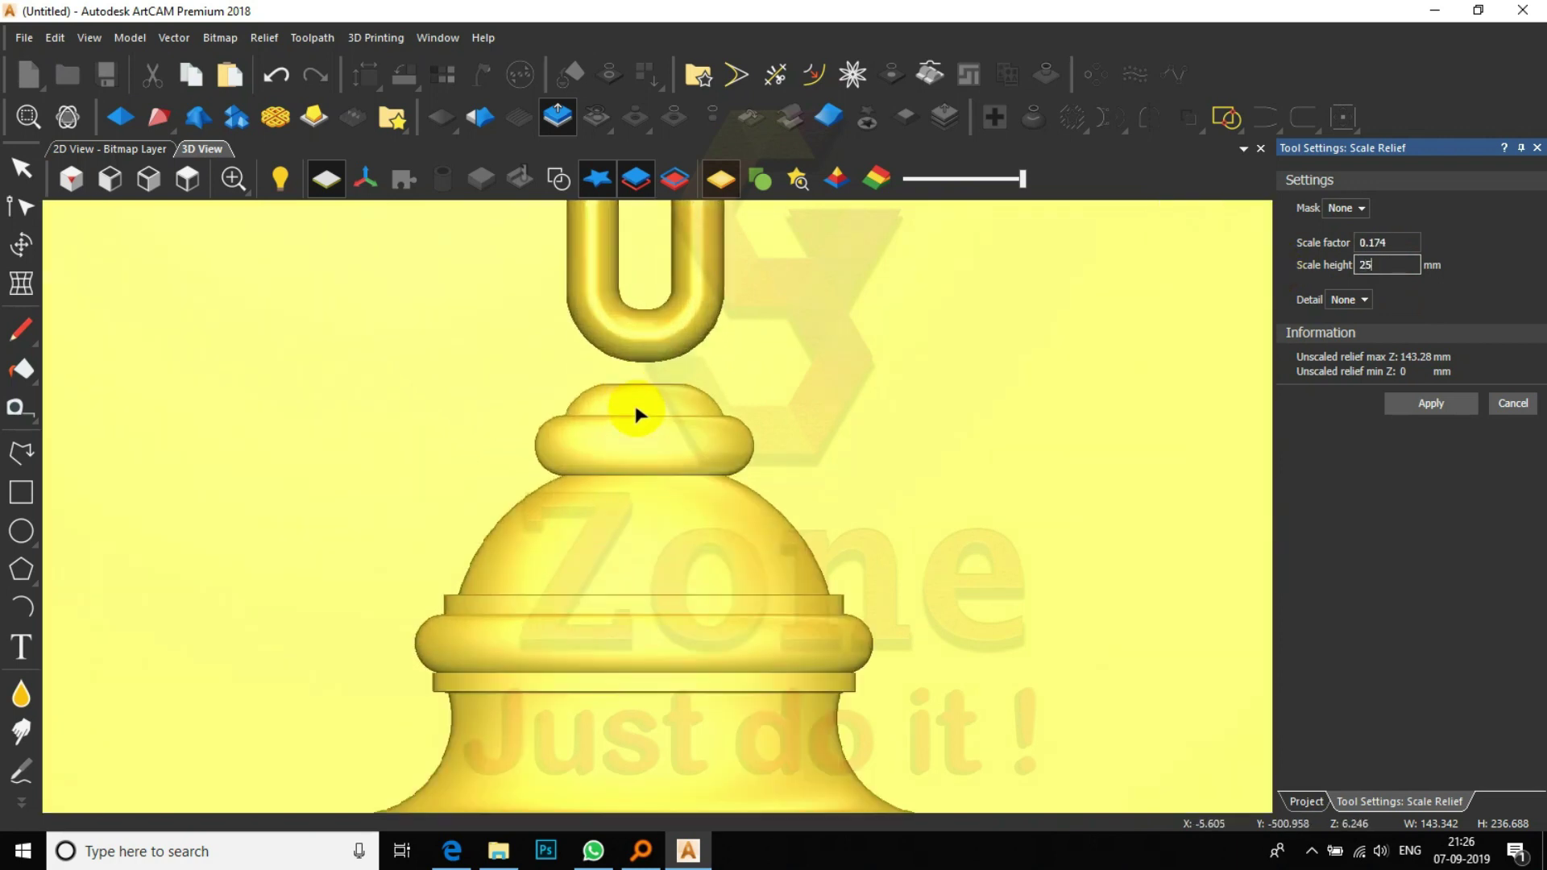
{"action": "scroll", "coordinate": [640, 414], "scroll_direction": "down", "scroll_amount": 3}
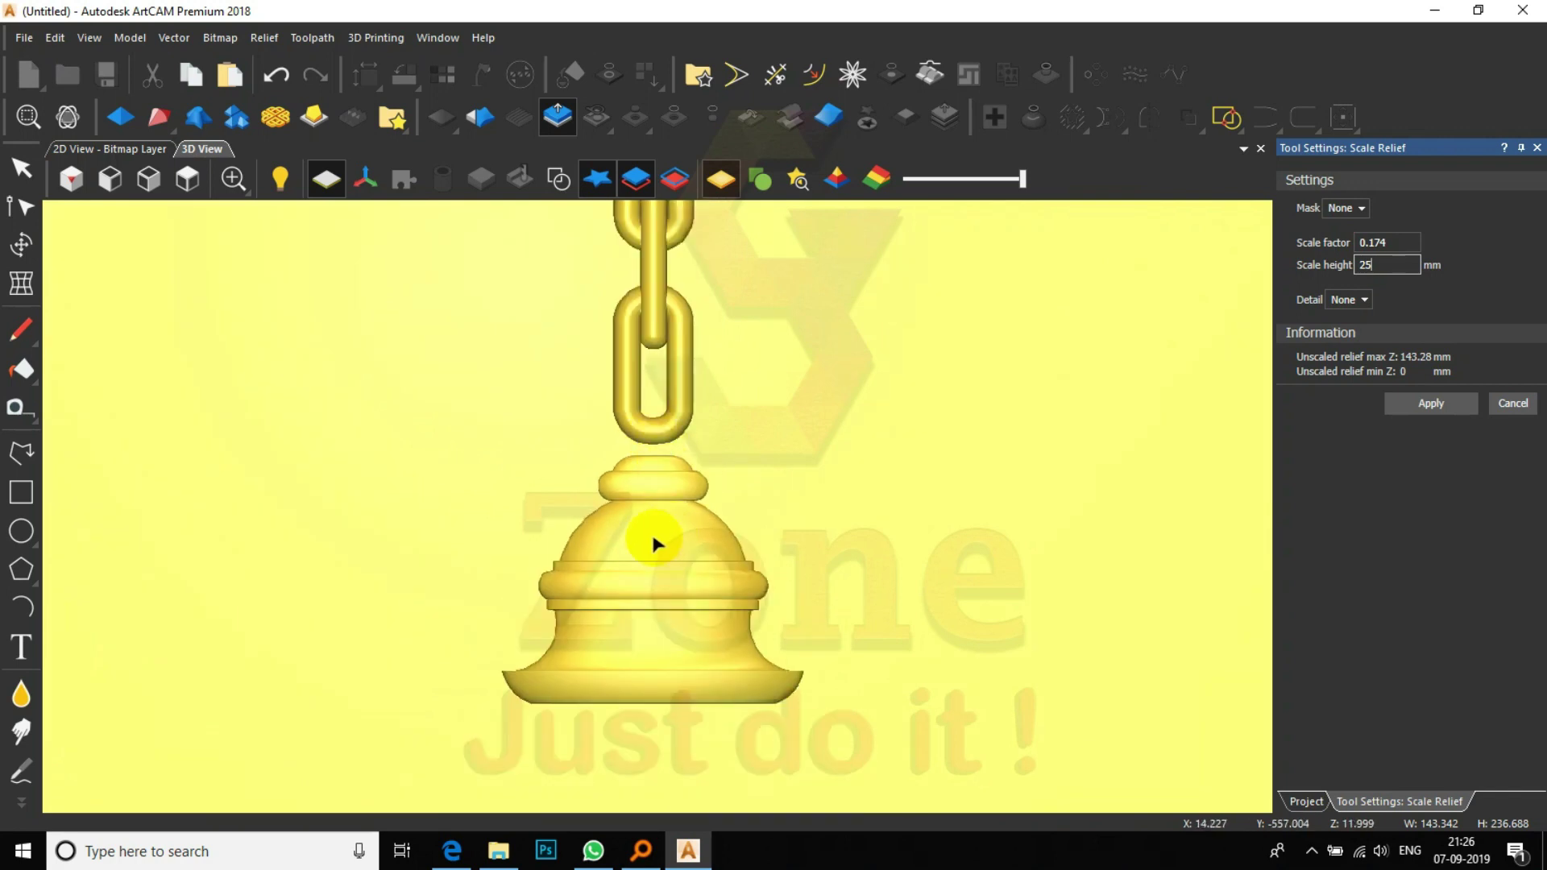
{"action": "scroll", "coordinate": [653, 543], "scroll_direction": "up", "scroll_amount": 2}
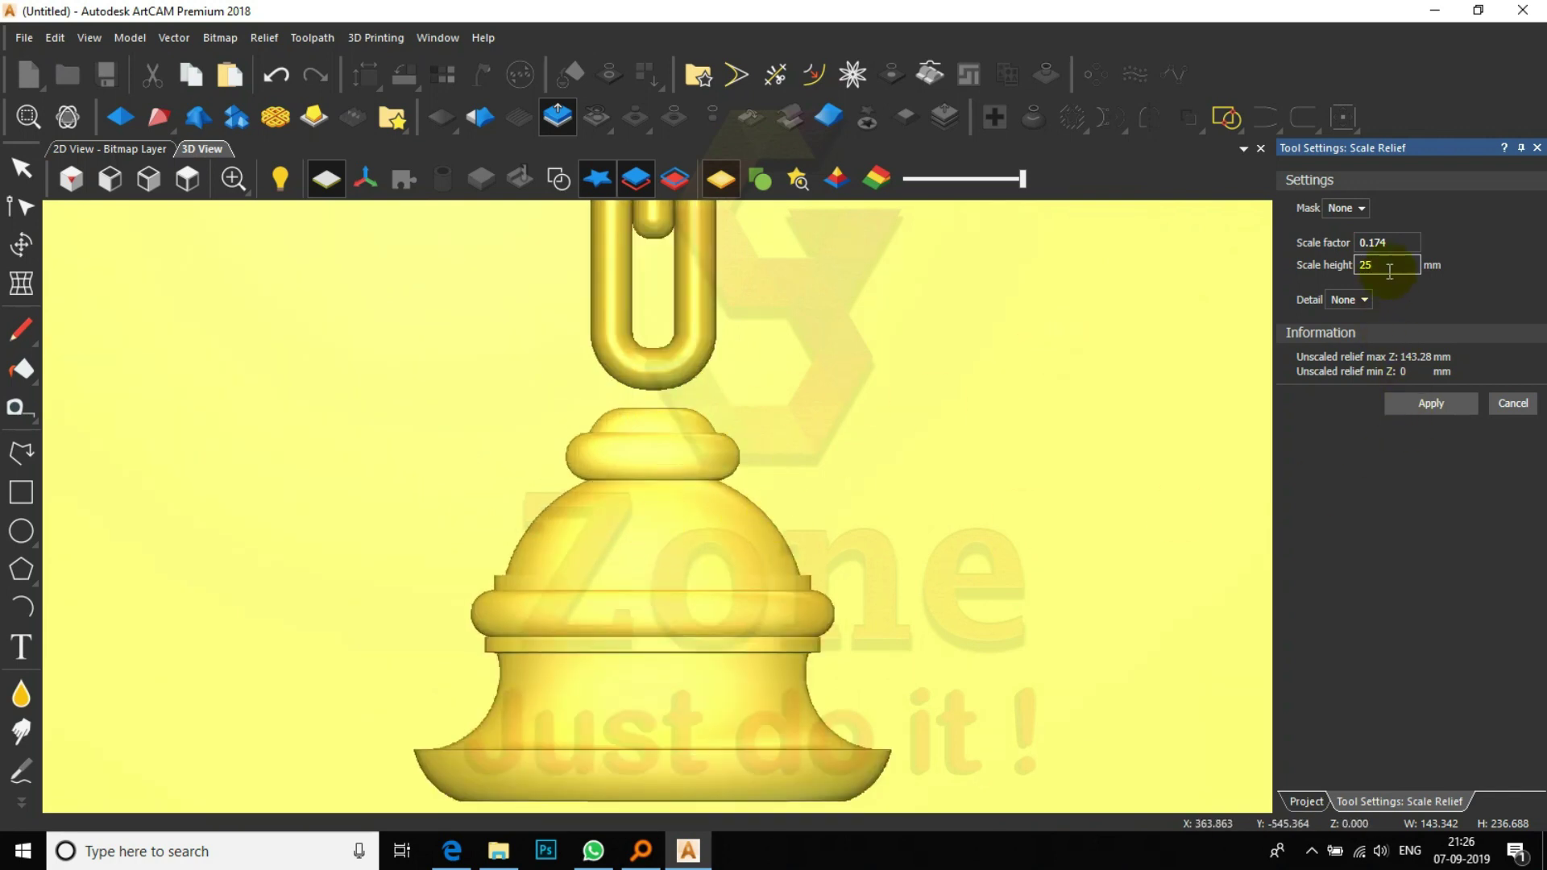
{"action": "type", "text": "0"}
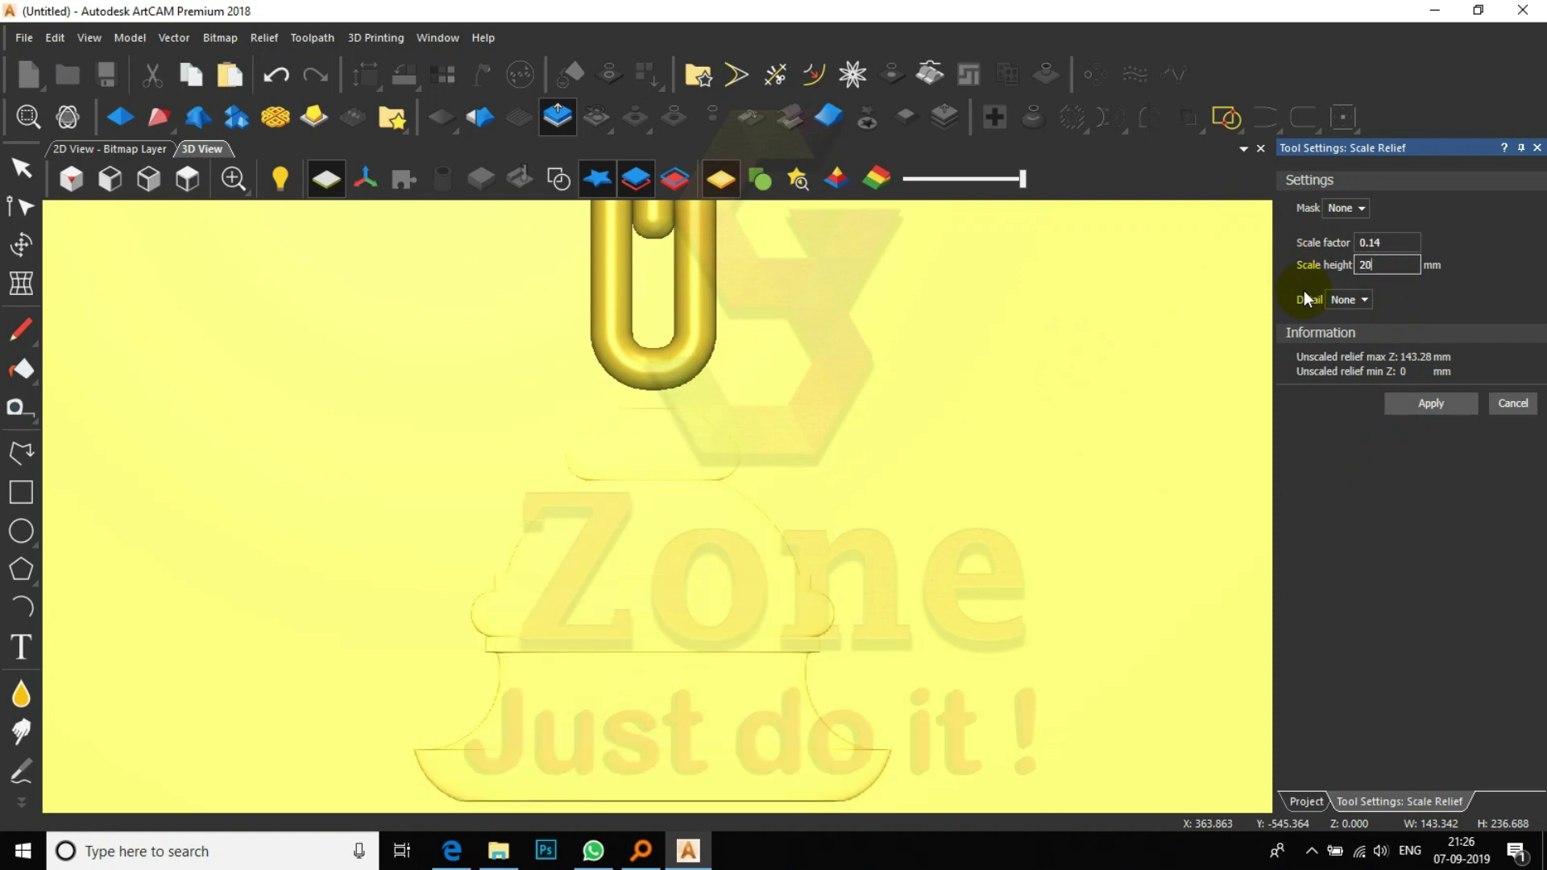
{"action": "left_click", "coordinate": [1515, 404]}
{"action": "left_click", "coordinate": [839, 452]}
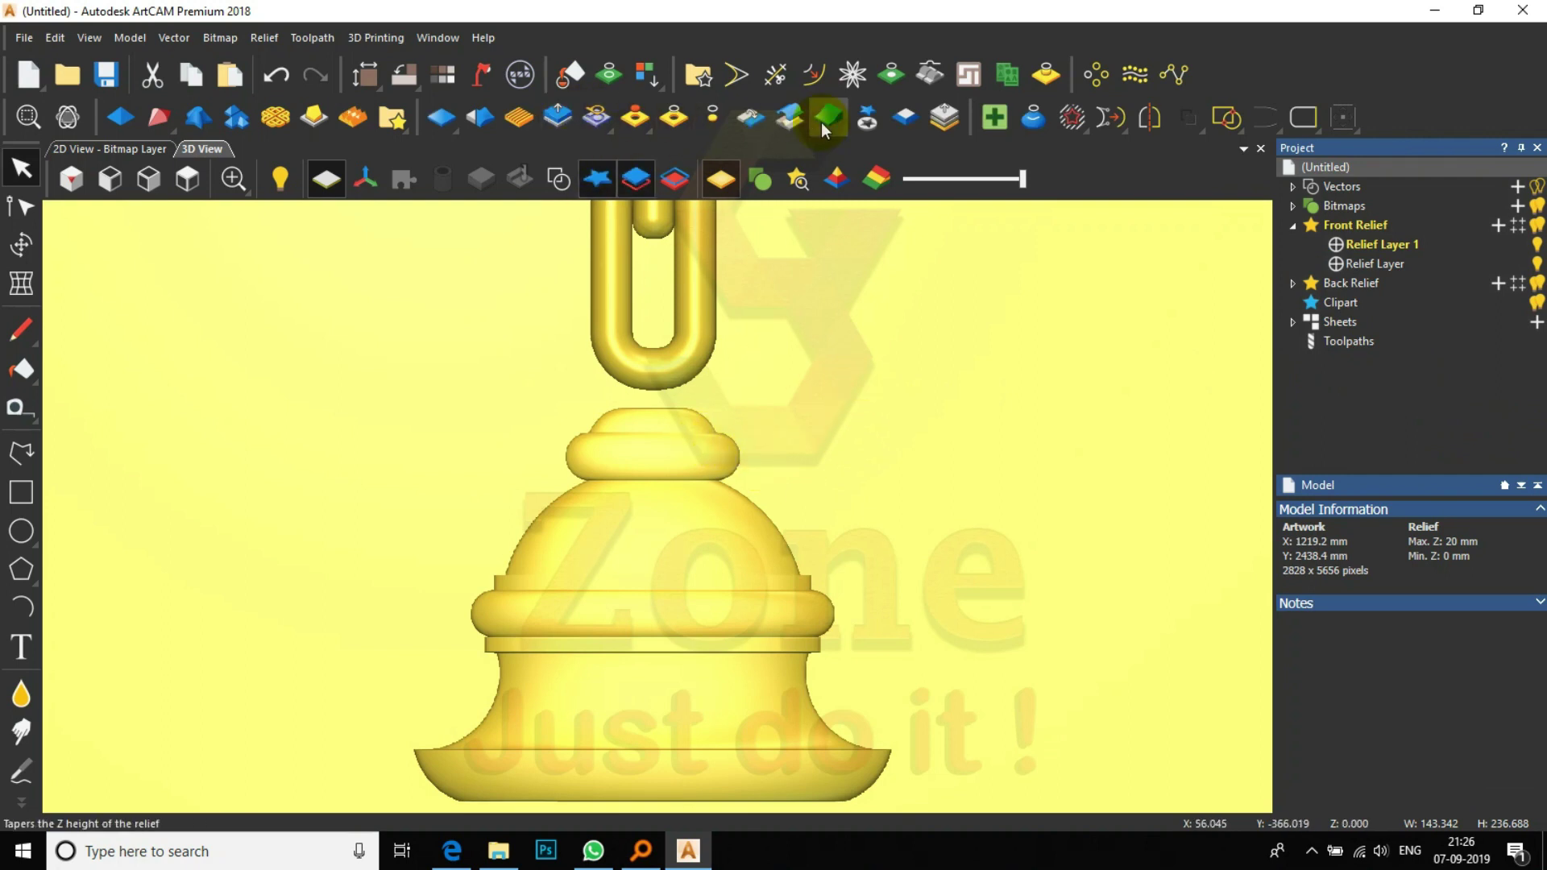
{"action": "left_click", "coordinate": [867, 116]}
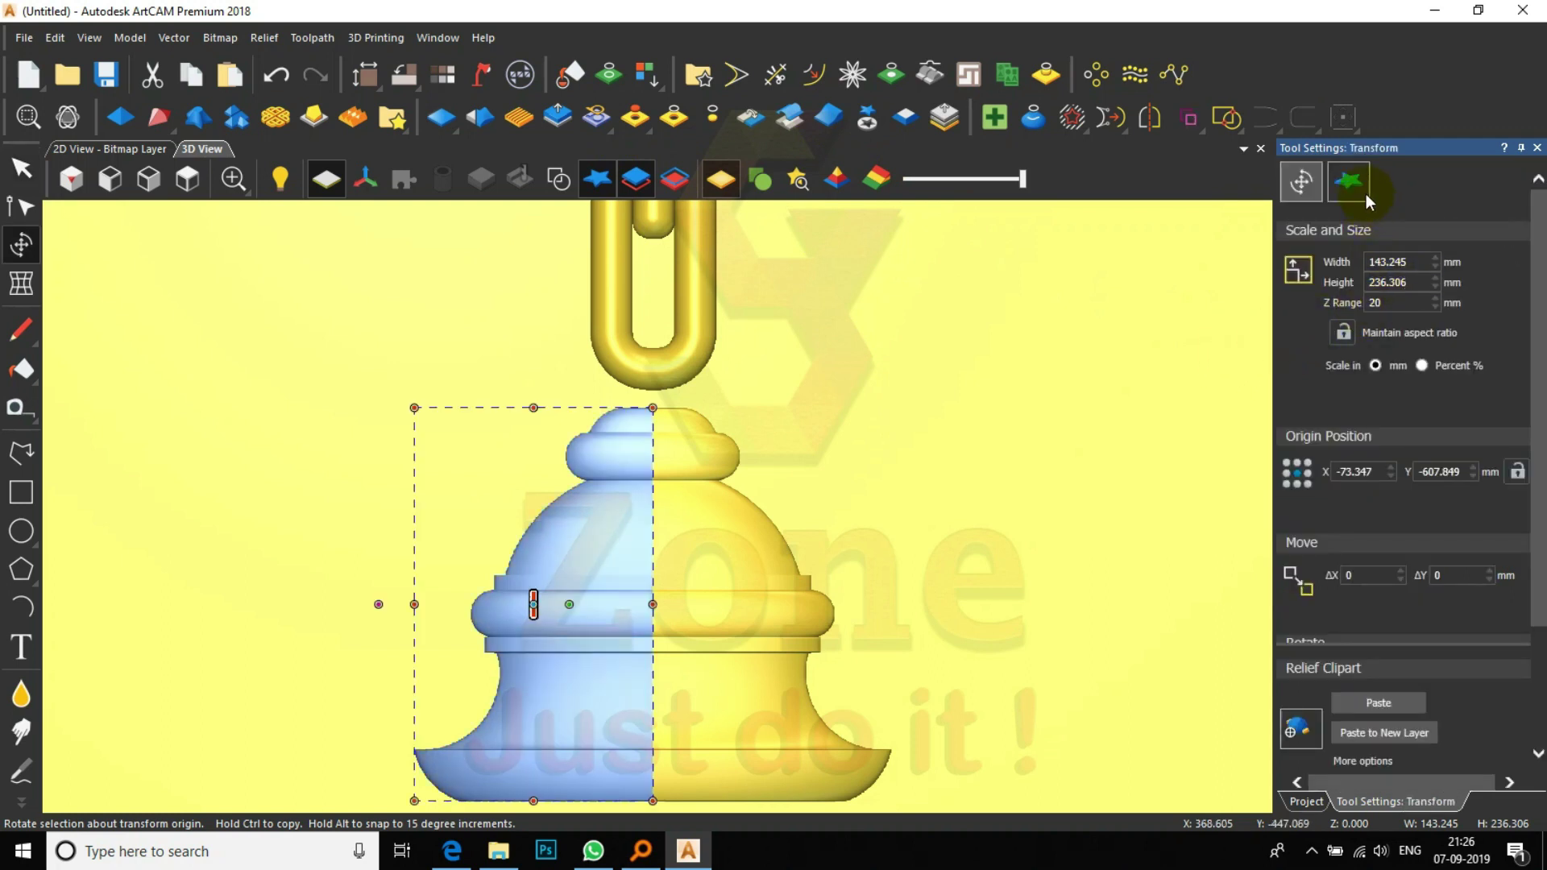
{"action": "left_click", "coordinate": [1362, 186]}
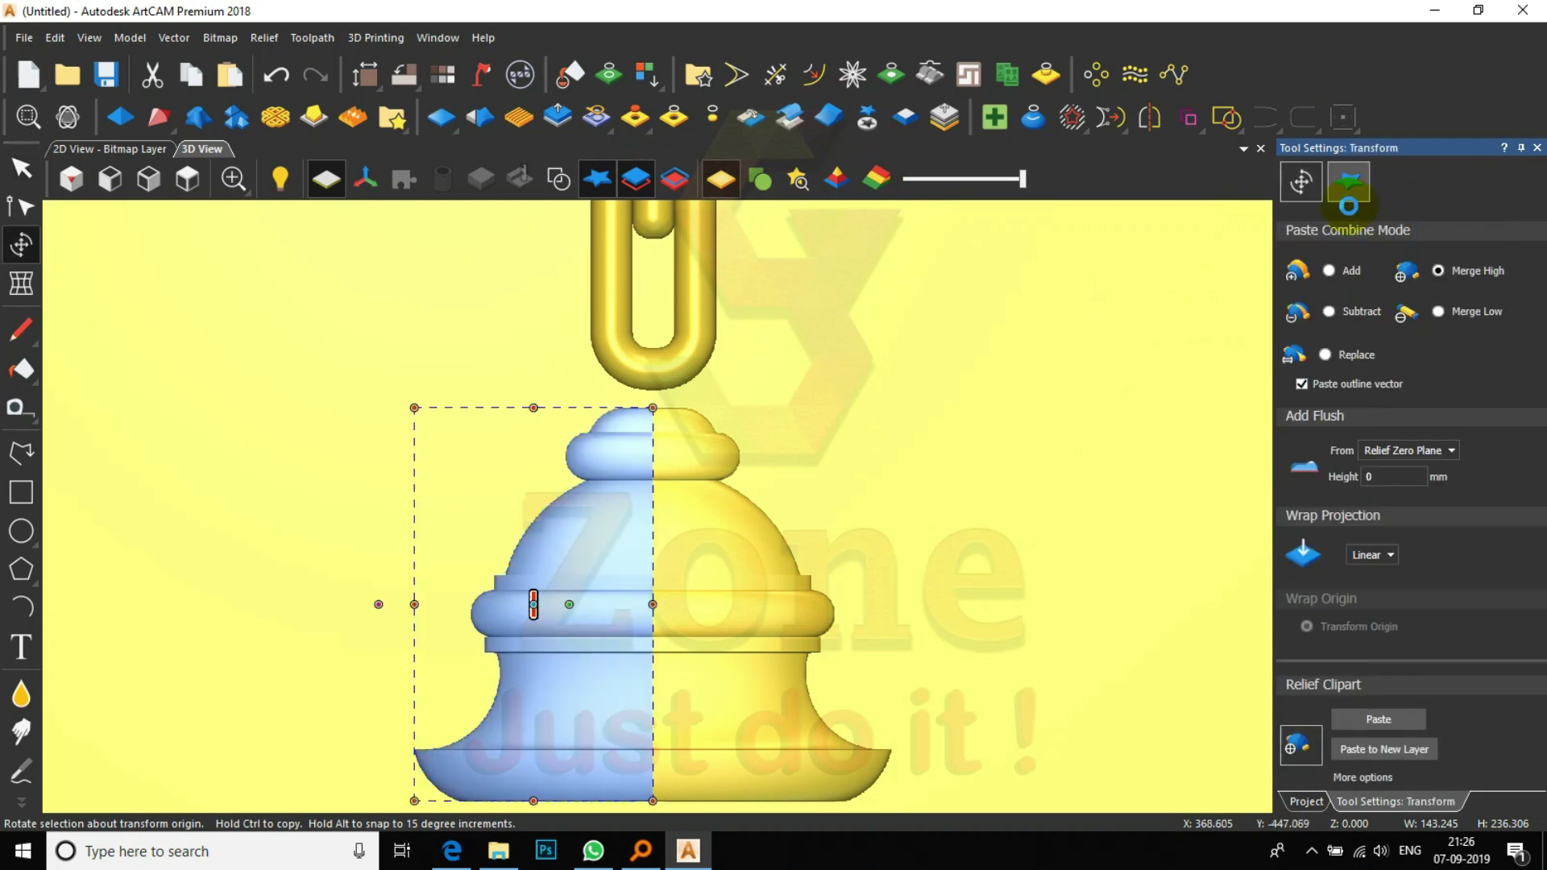
{"action": "left_click", "coordinate": [1055, 374]}
- Transform the whole bell relief, set its Add Flush height to 5 mm from the Relief Zero Plane, and paste it in Merge High mode
{"action": "left_click", "coordinate": [867, 118]}
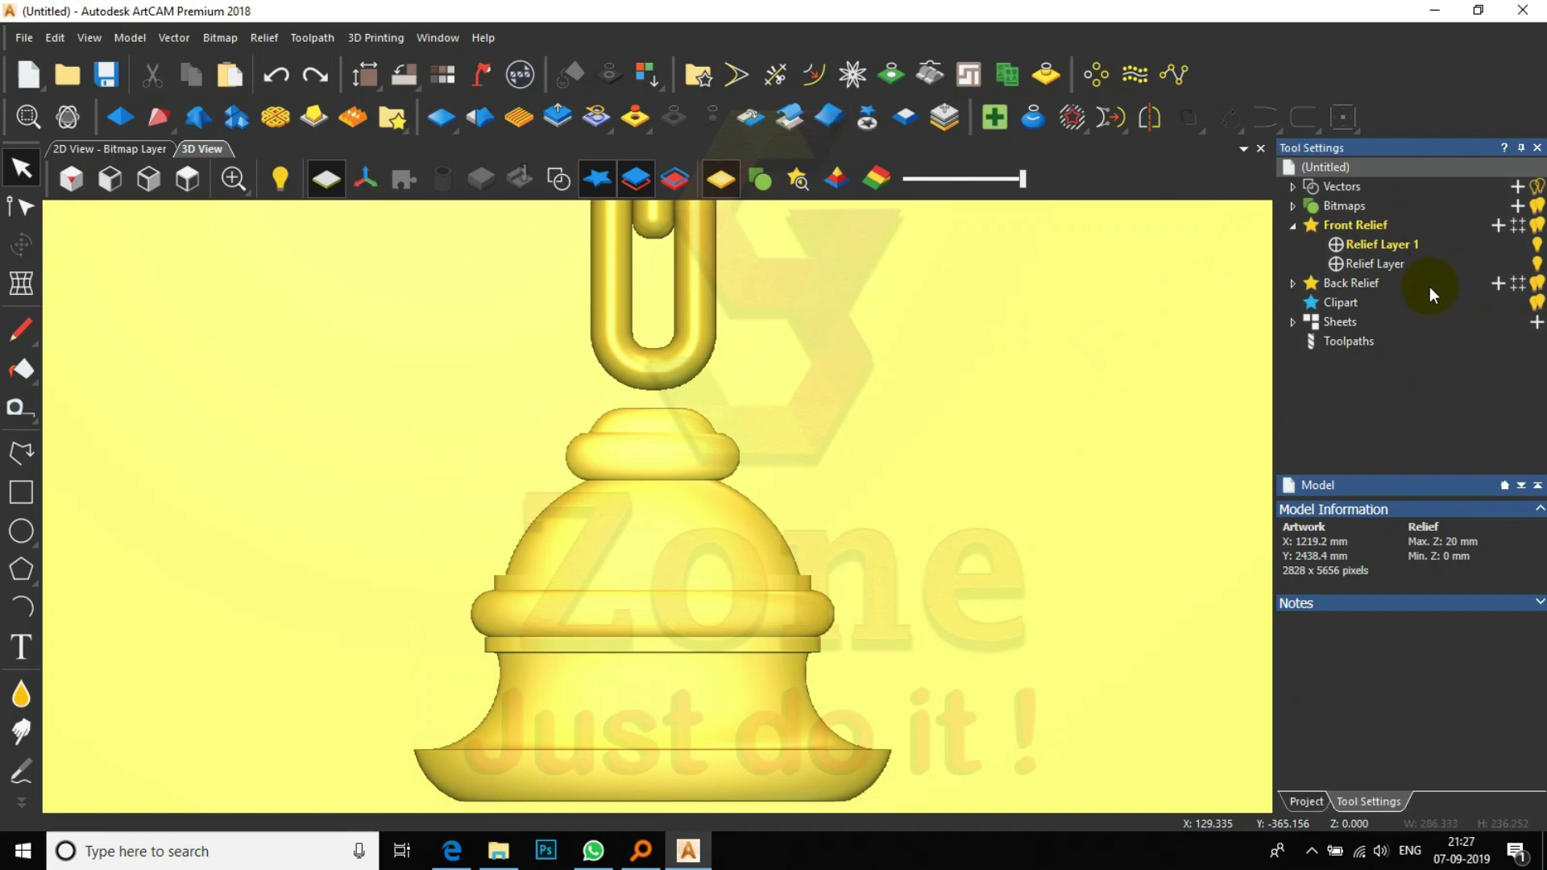
{"action": "key", "text": "t"}
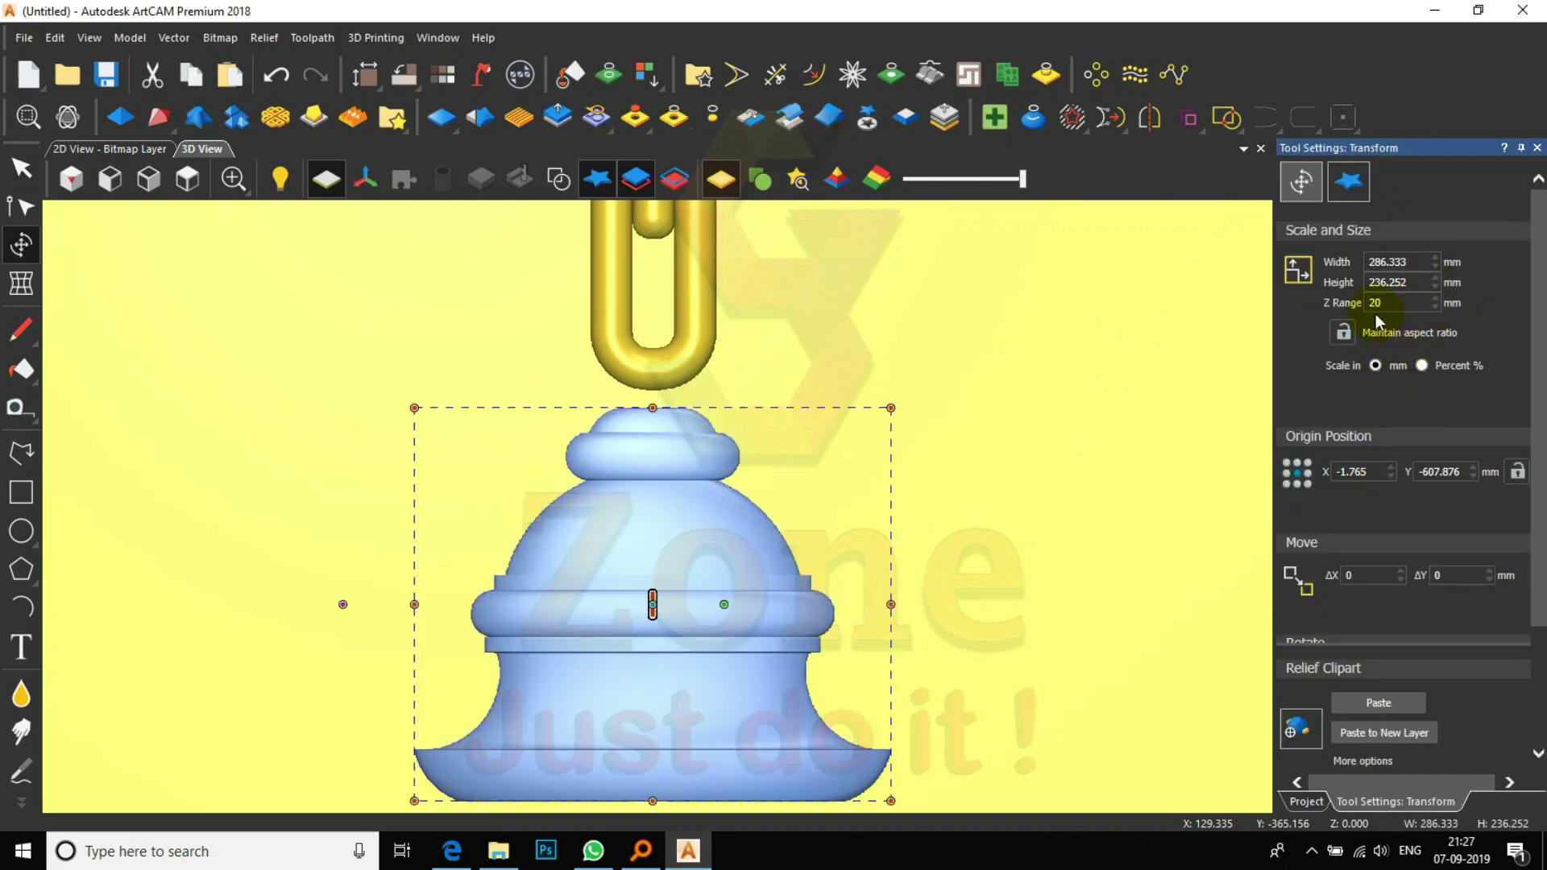
{"action": "left_click", "coordinate": [1348, 181]}
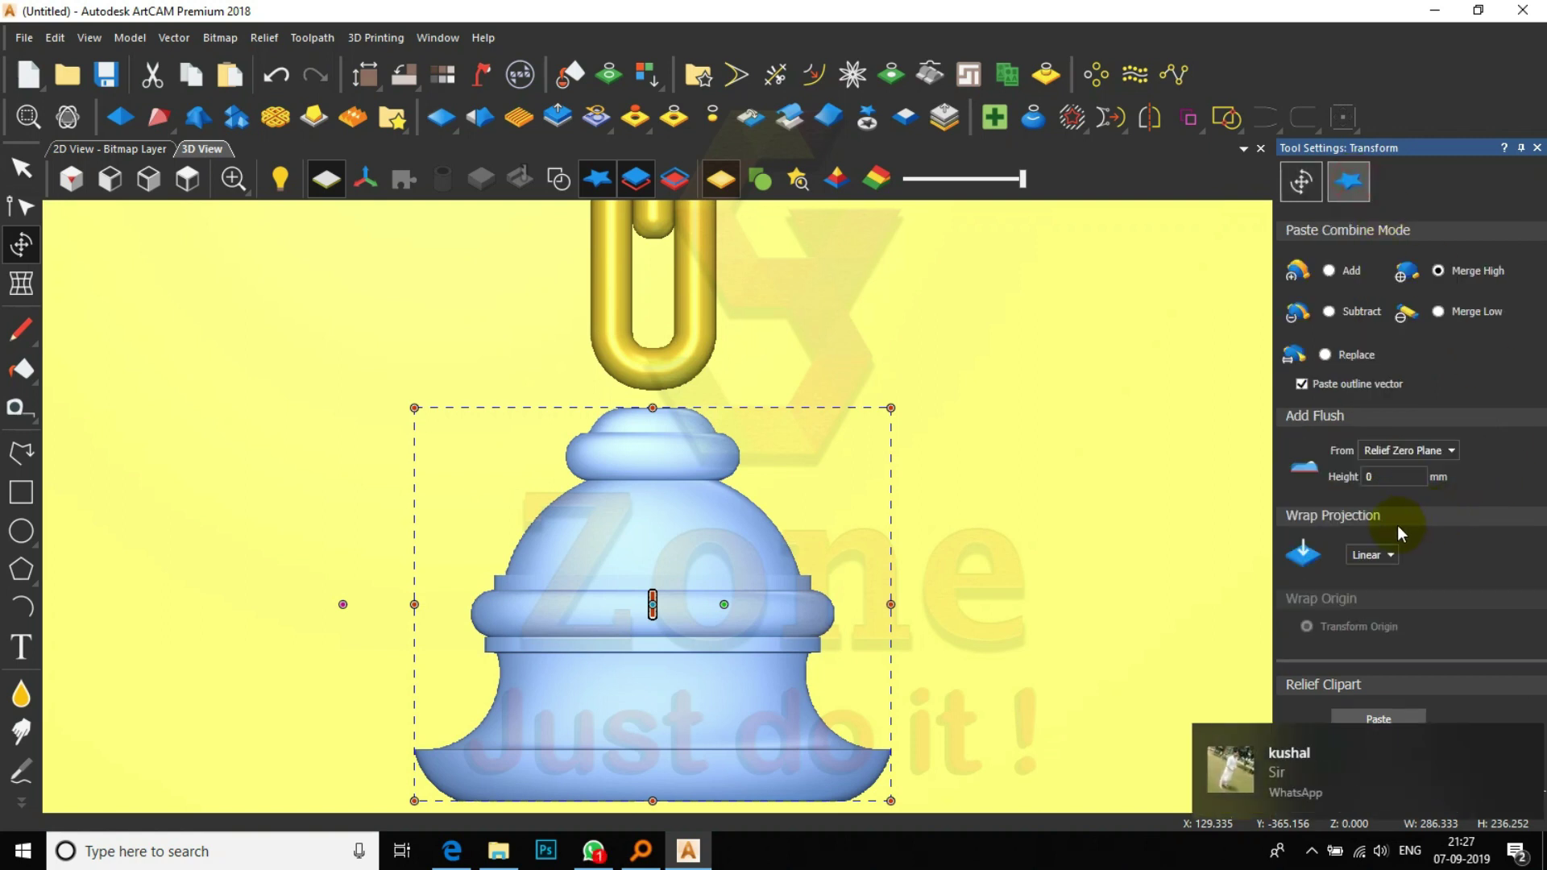
{"action": "type", "text": "5"}
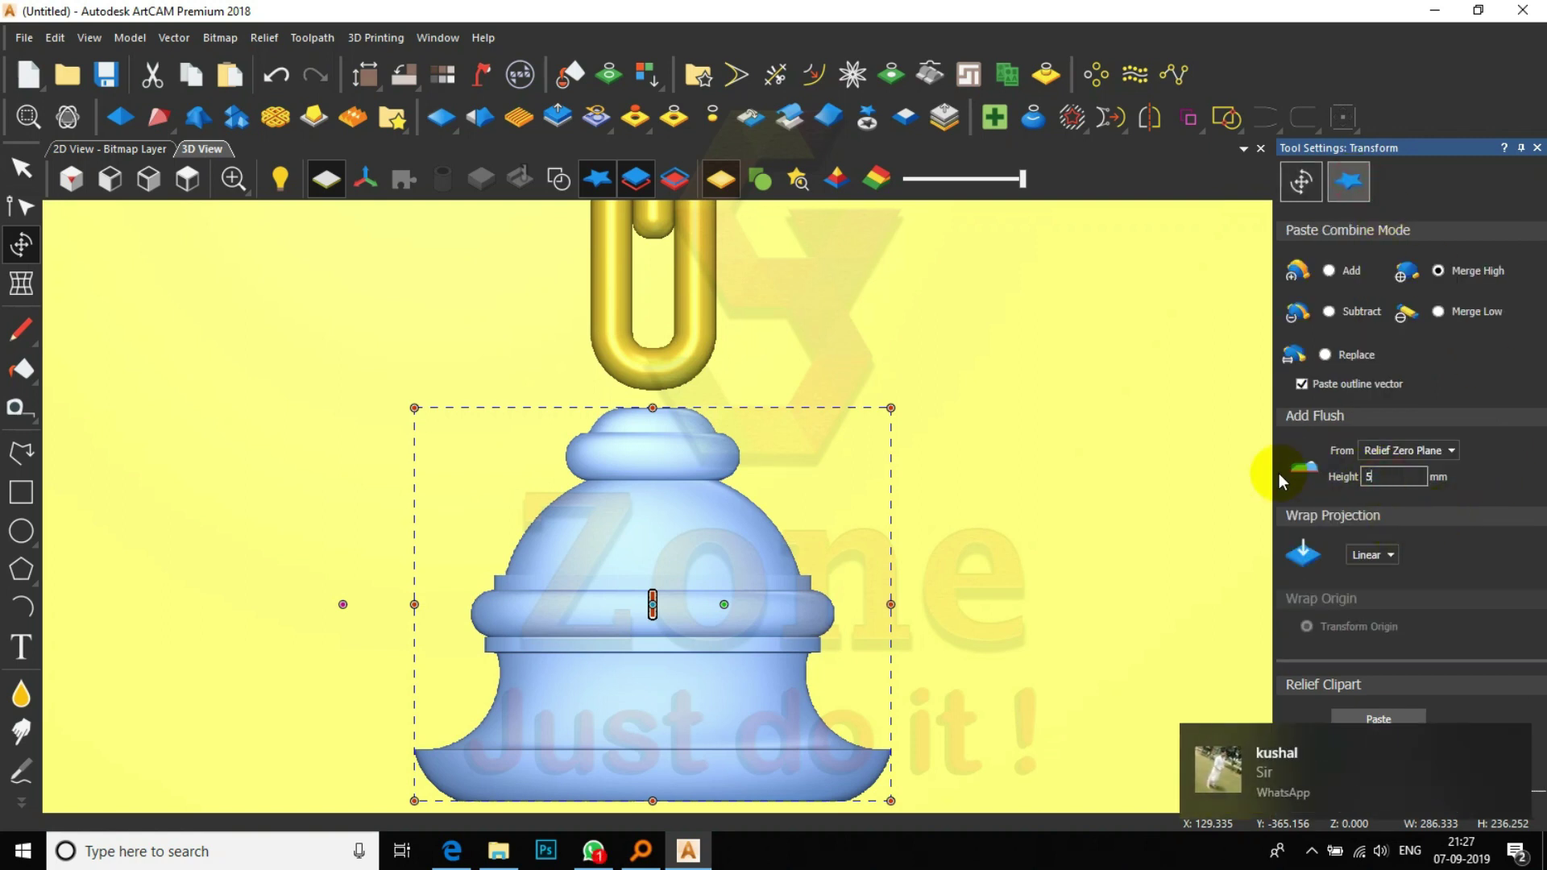
{"action": "left_click", "coordinate": [1379, 716]}
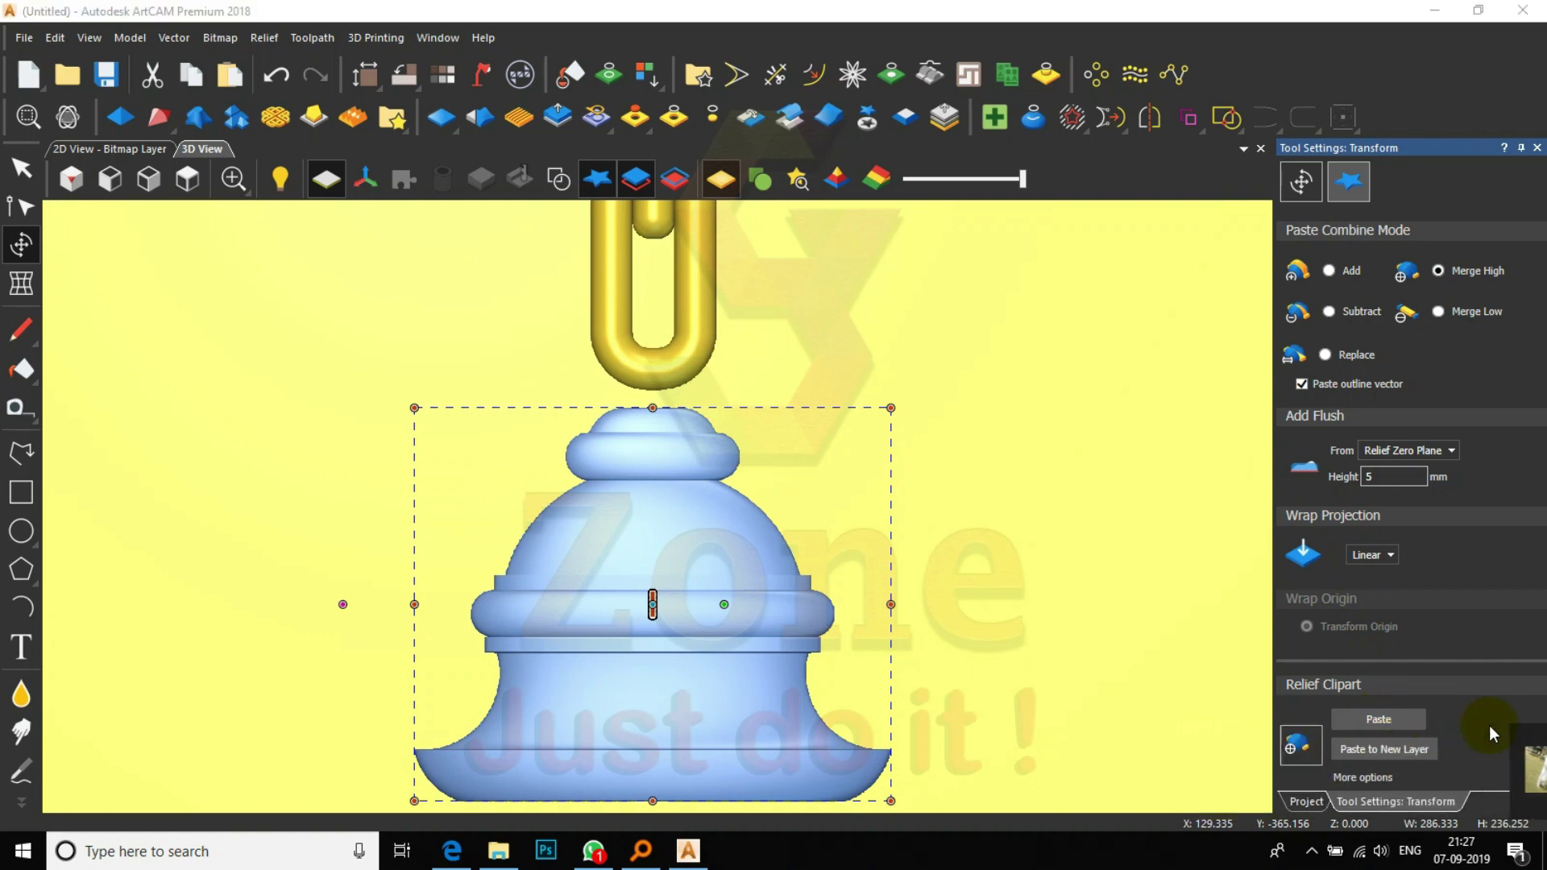
{"action": "left_click", "coordinate": [894, 543]}
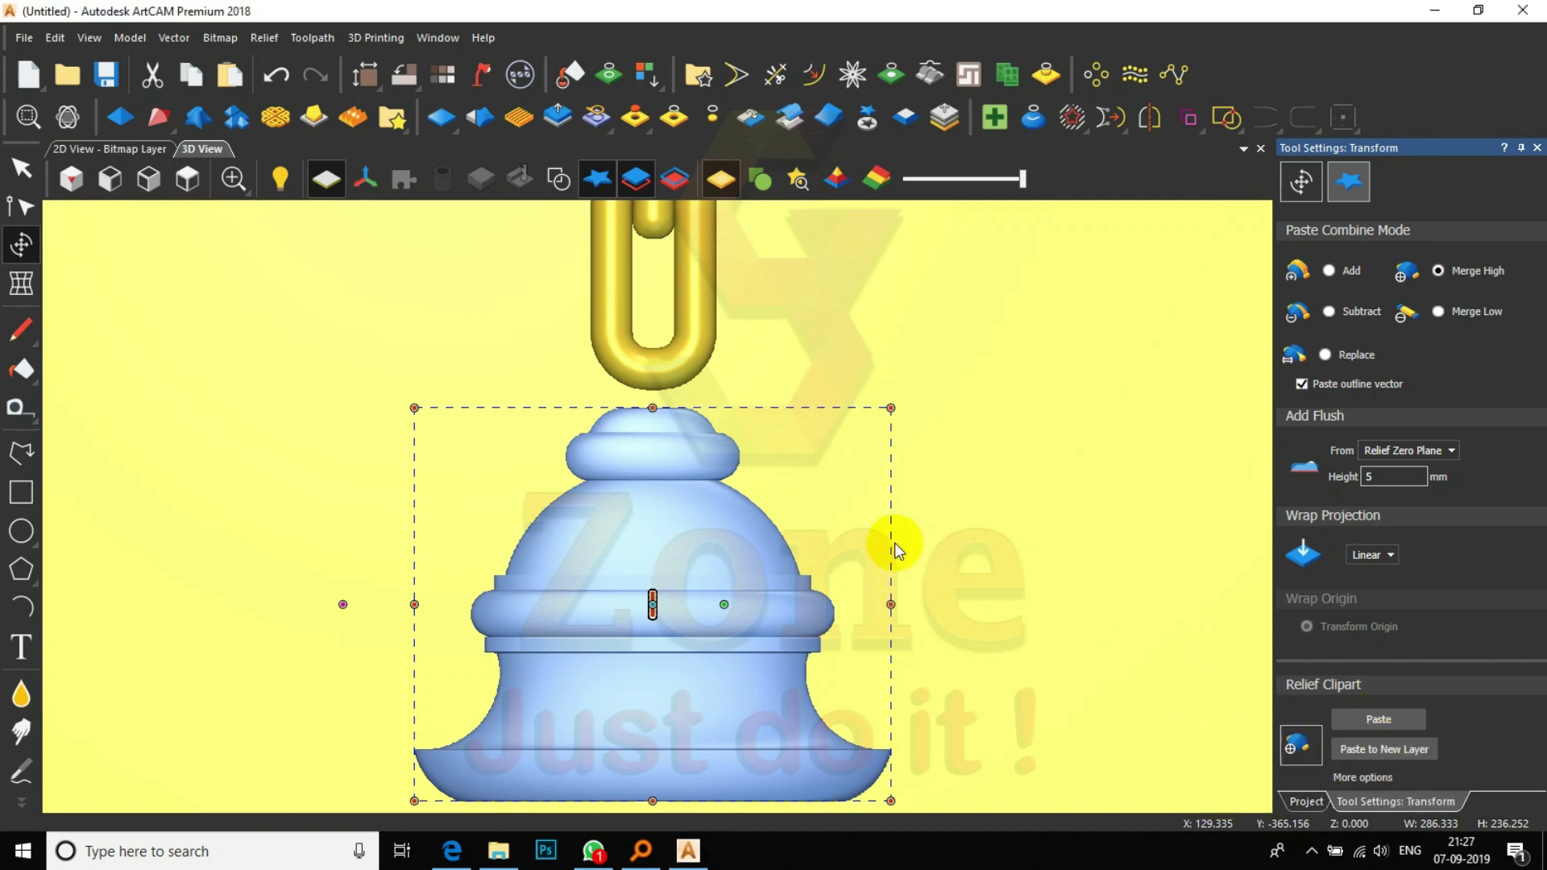
{"action": "left_click", "coordinate": [1416, 721]}
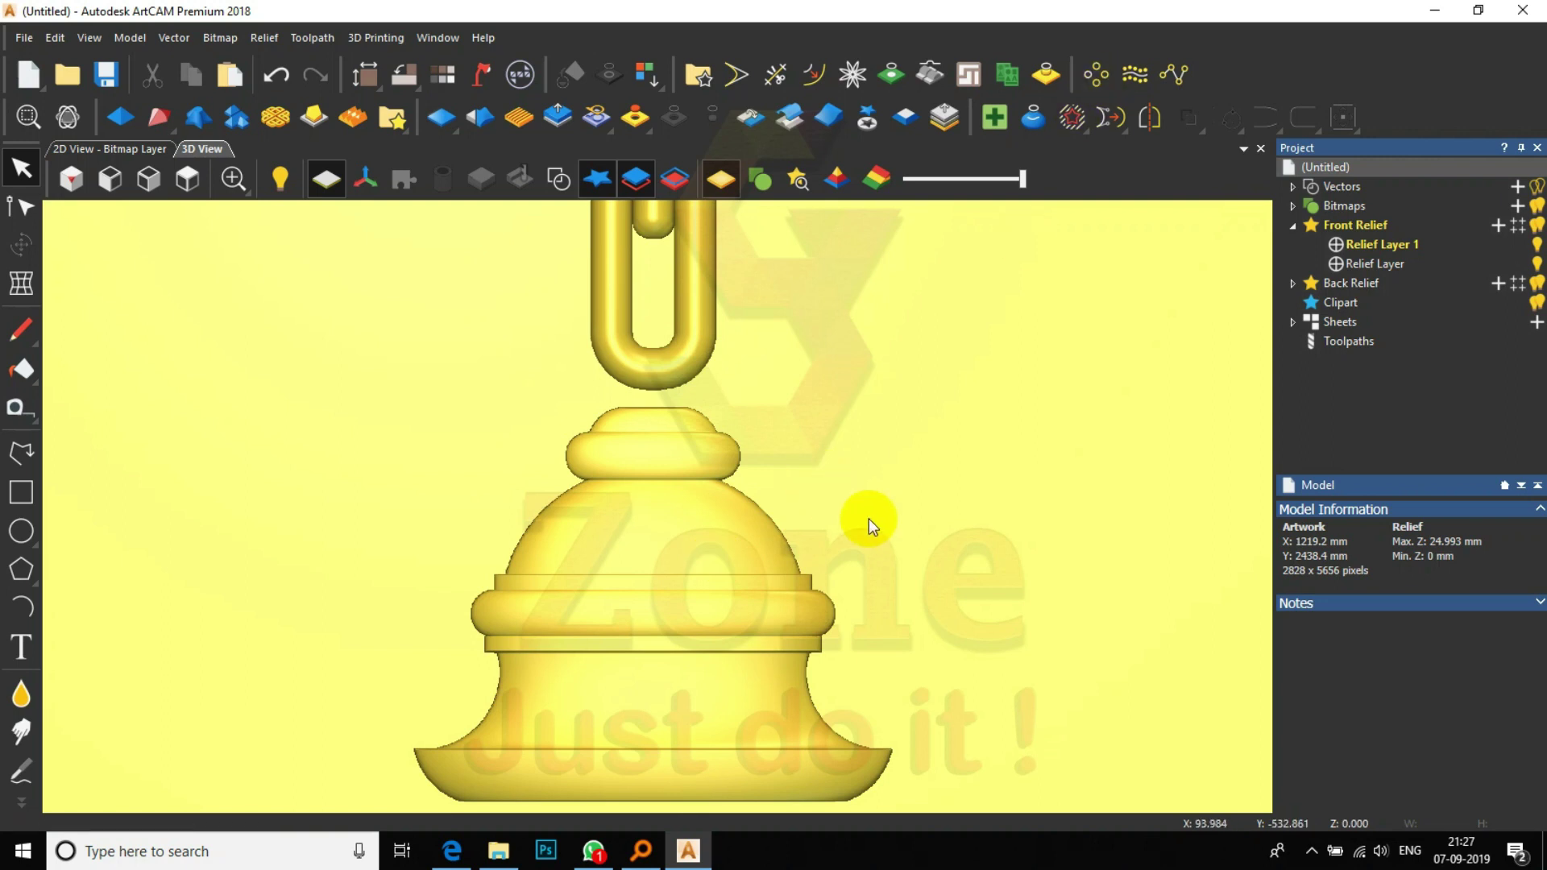
- Examine the raised bell and the gap beneath the last chain link in isometric and top views
{"action": "scroll", "coordinate": [646, 425], "scroll_direction": "down", "scroll_amount": 1}
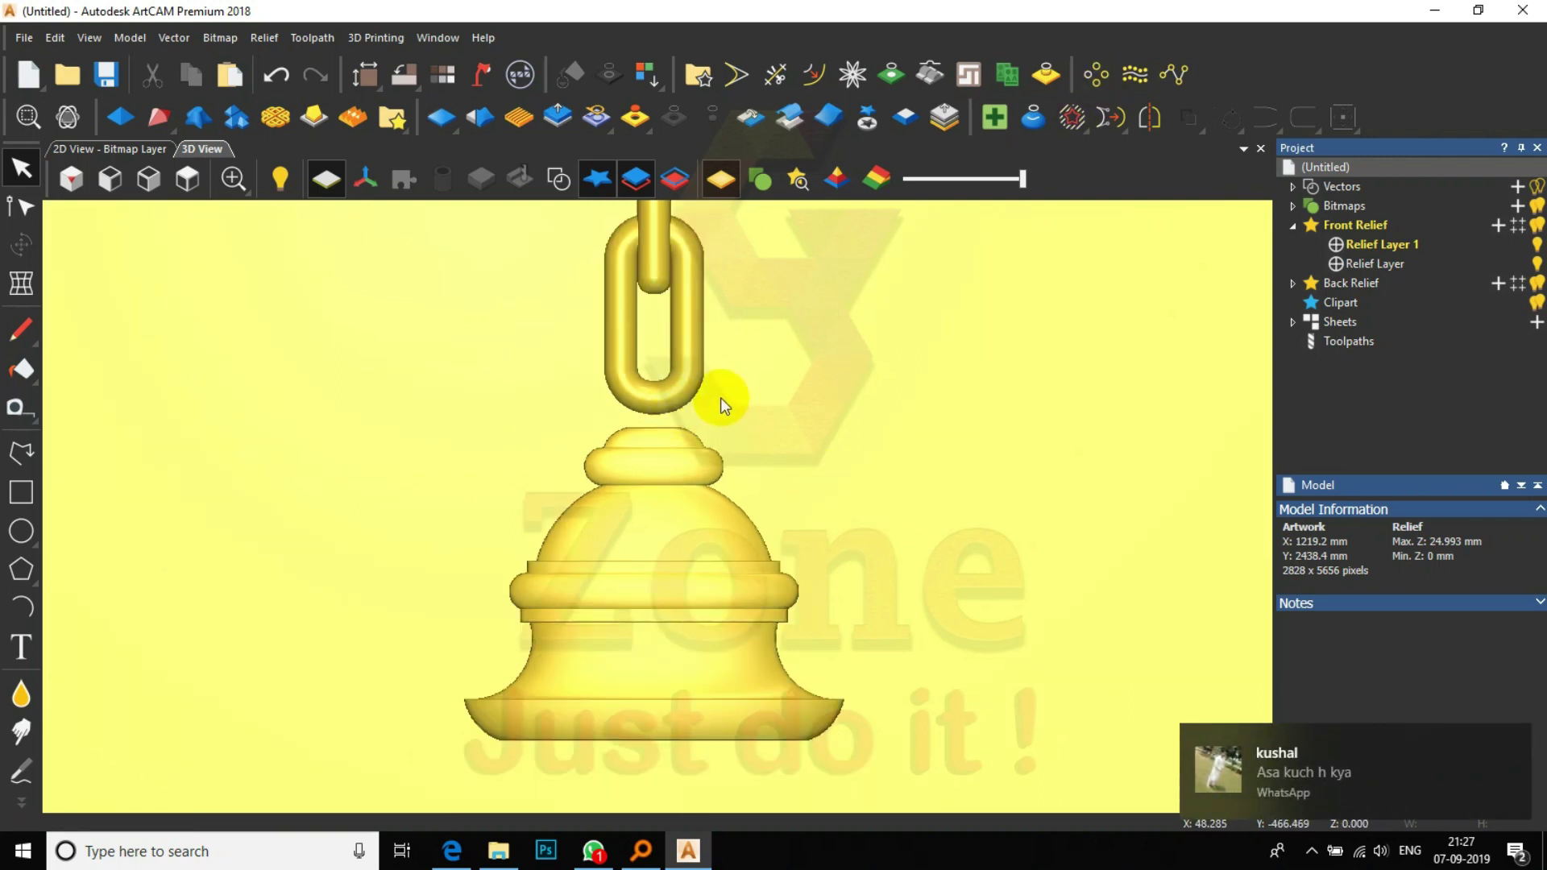
{"action": "scroll", "coordinate": [729, 399], "scroll_direction": "up", "scroll_amount": 2}
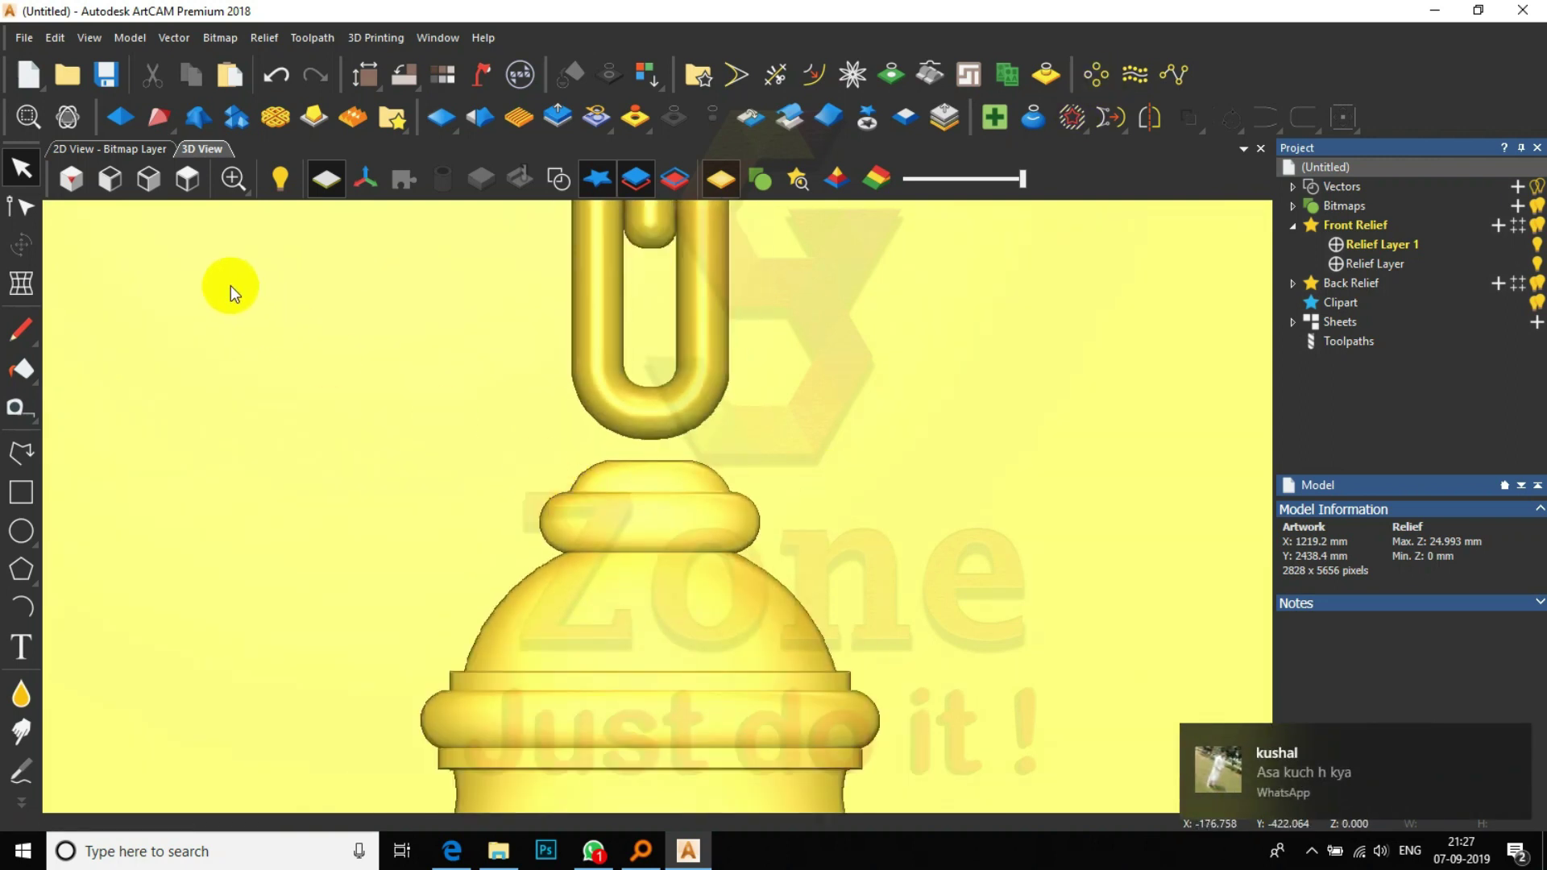
{"action": "left_click", "coordinate": [68, 184]}
{"action": "scroll", "coordinate": [738, 559], "scroll_direction": "up", "scroll_amount": 4}
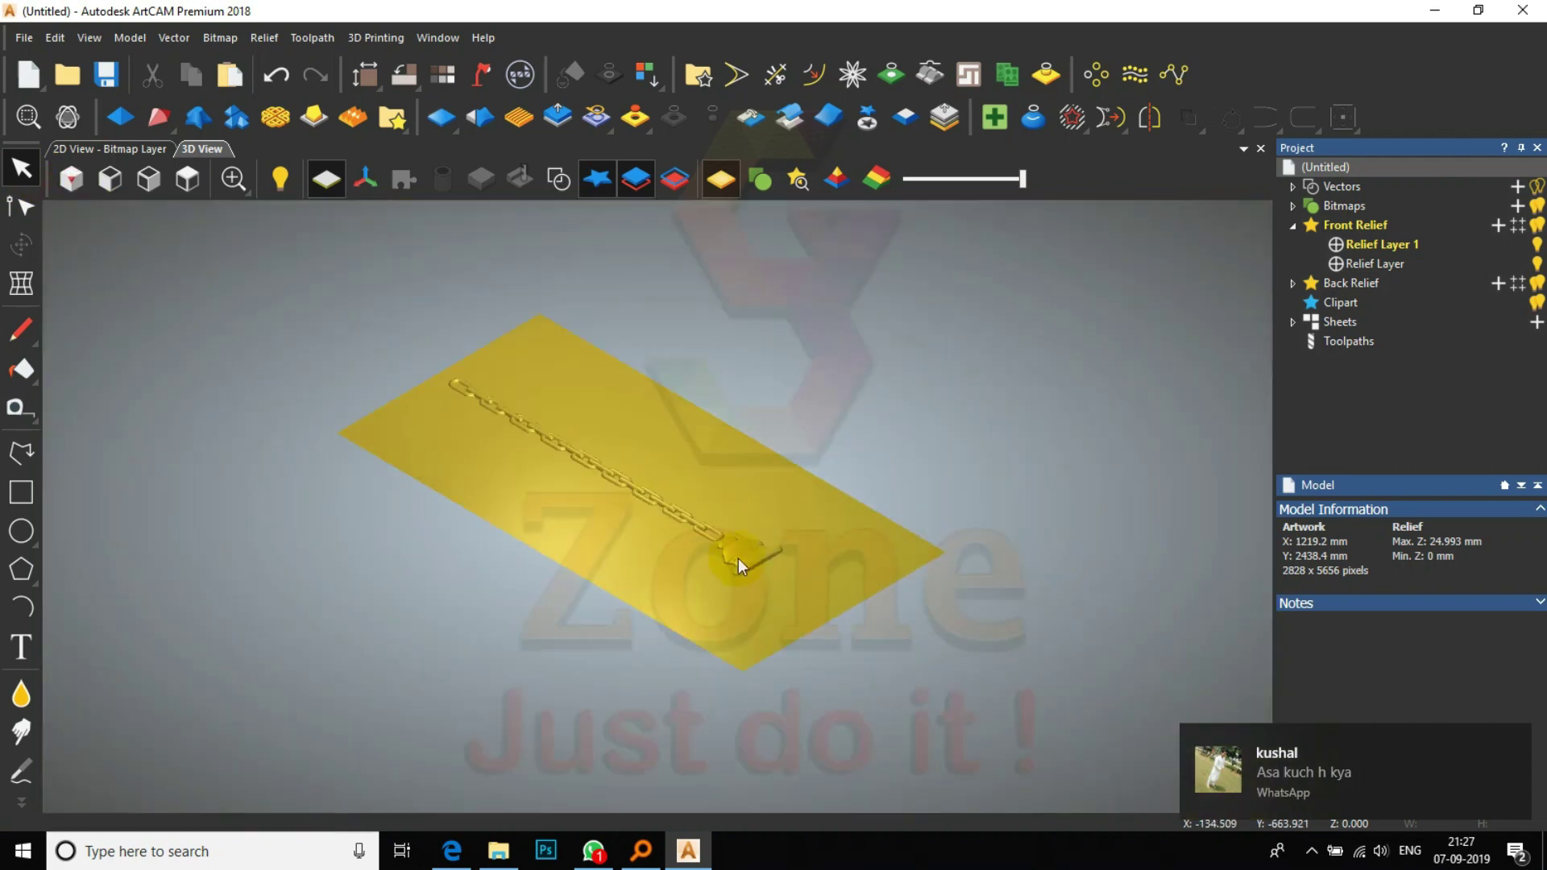
{"action": "scroll", "coordinate": [761, 488], "scroll_direction": "up", "scroll_amount": 2}
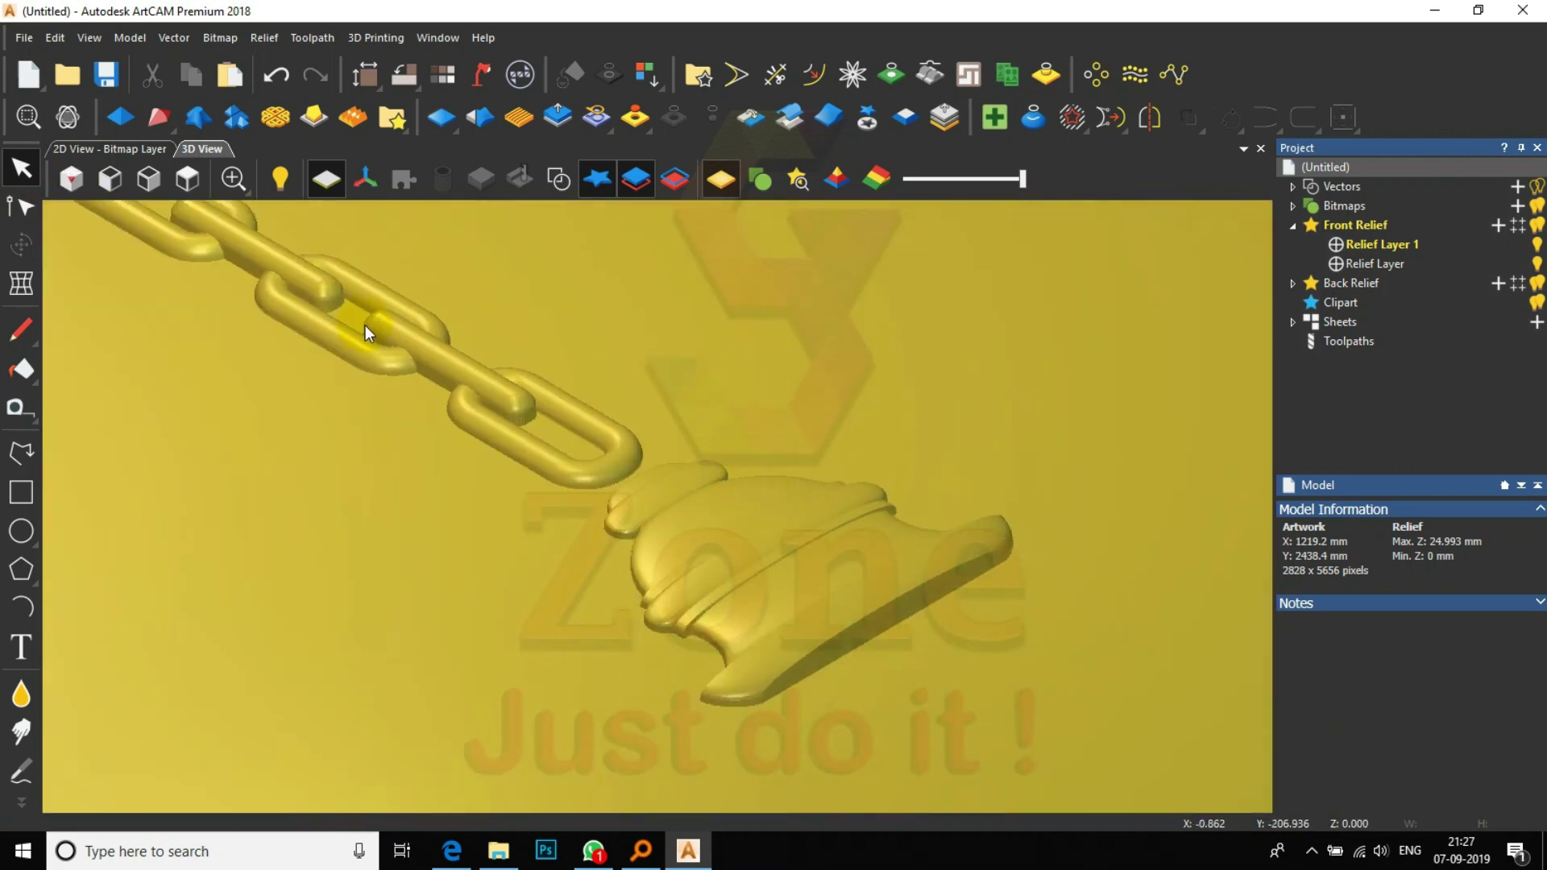
{"action": "left_click", "coordinate": [187, 179]}
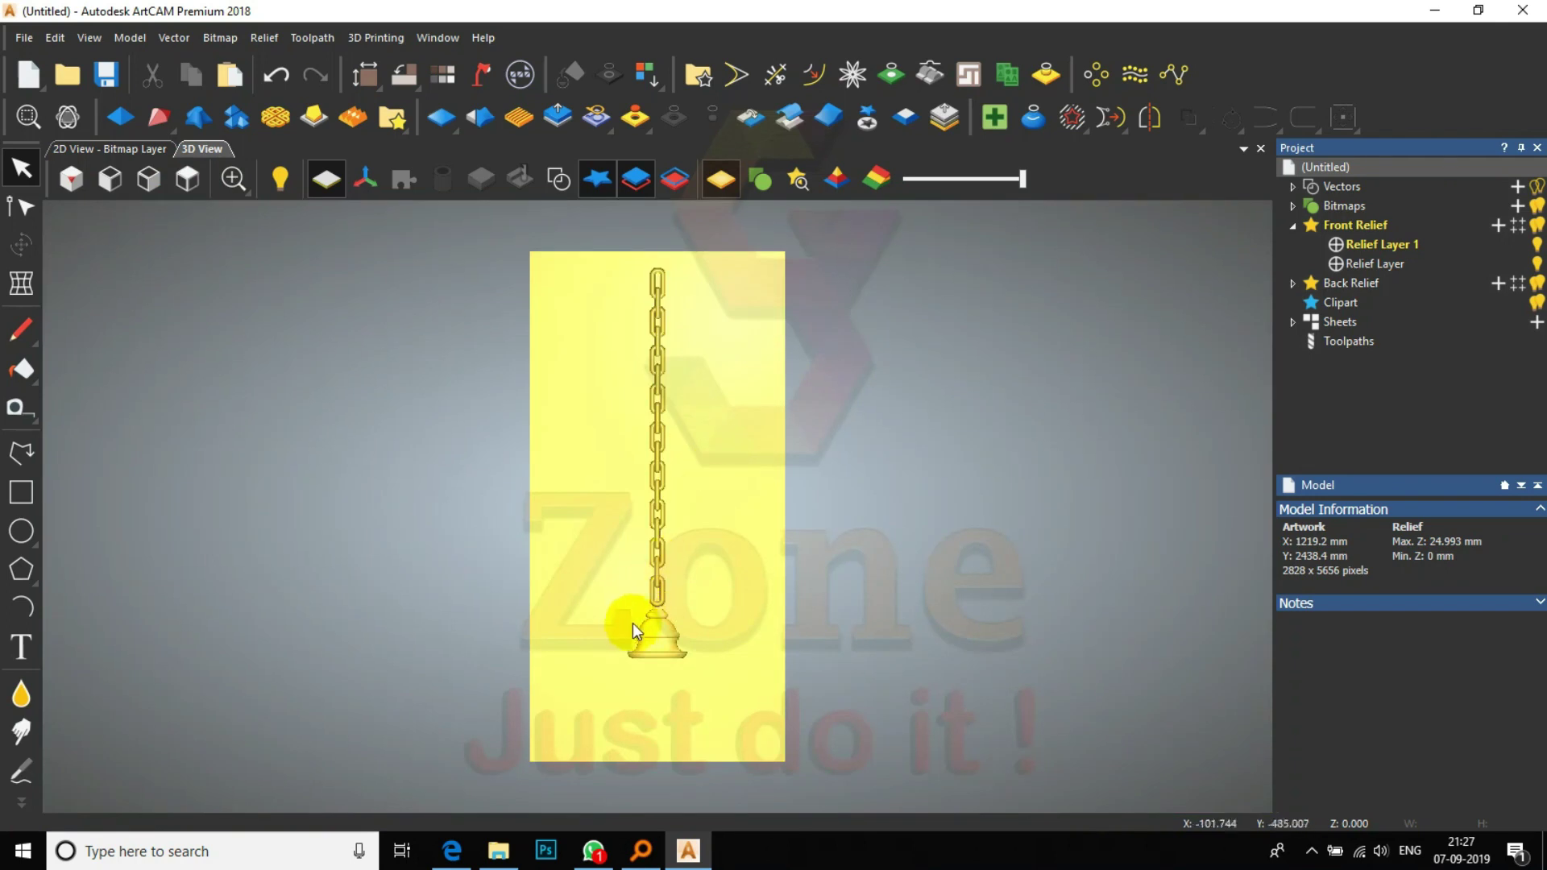
{"action": "scroll", "coordinate": [683, 600], "scroll_direction": "up", "scroll_amount": 4}
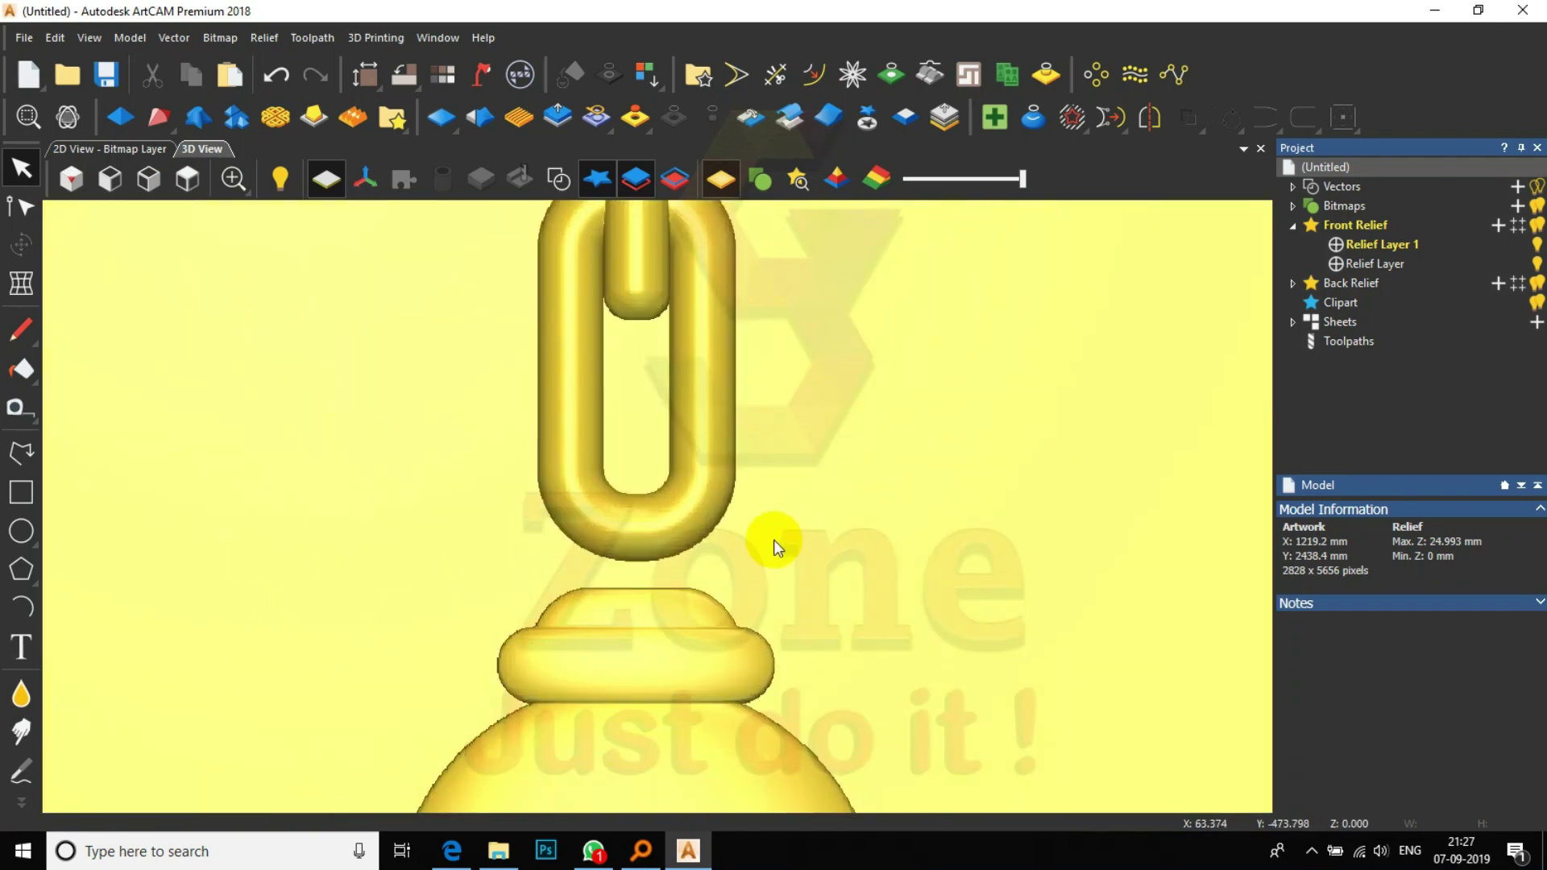
- Show the vectors in the 3D view and try a circle of about 40 mm radius centred on the last link's inner edge
{"action": "left_click", "coordinate": [22, 530]}
{"action": "scroll", "coordinate": [681, 512], "scroll_direction": "up", "scroll_amount": 3}
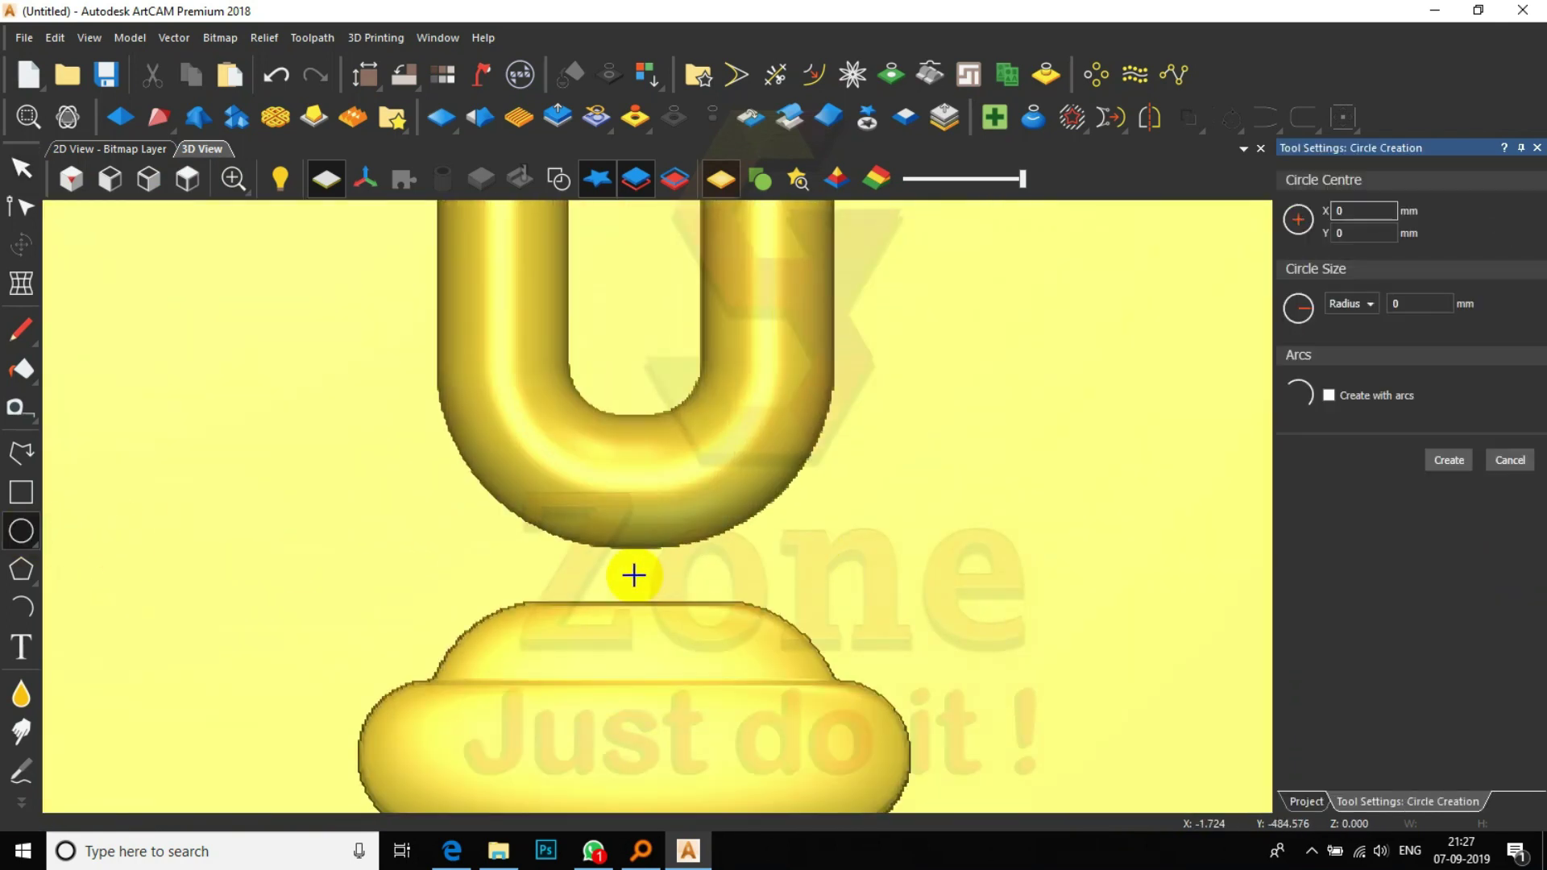
{"action": "left_click", "coordinate": [554, 184]}
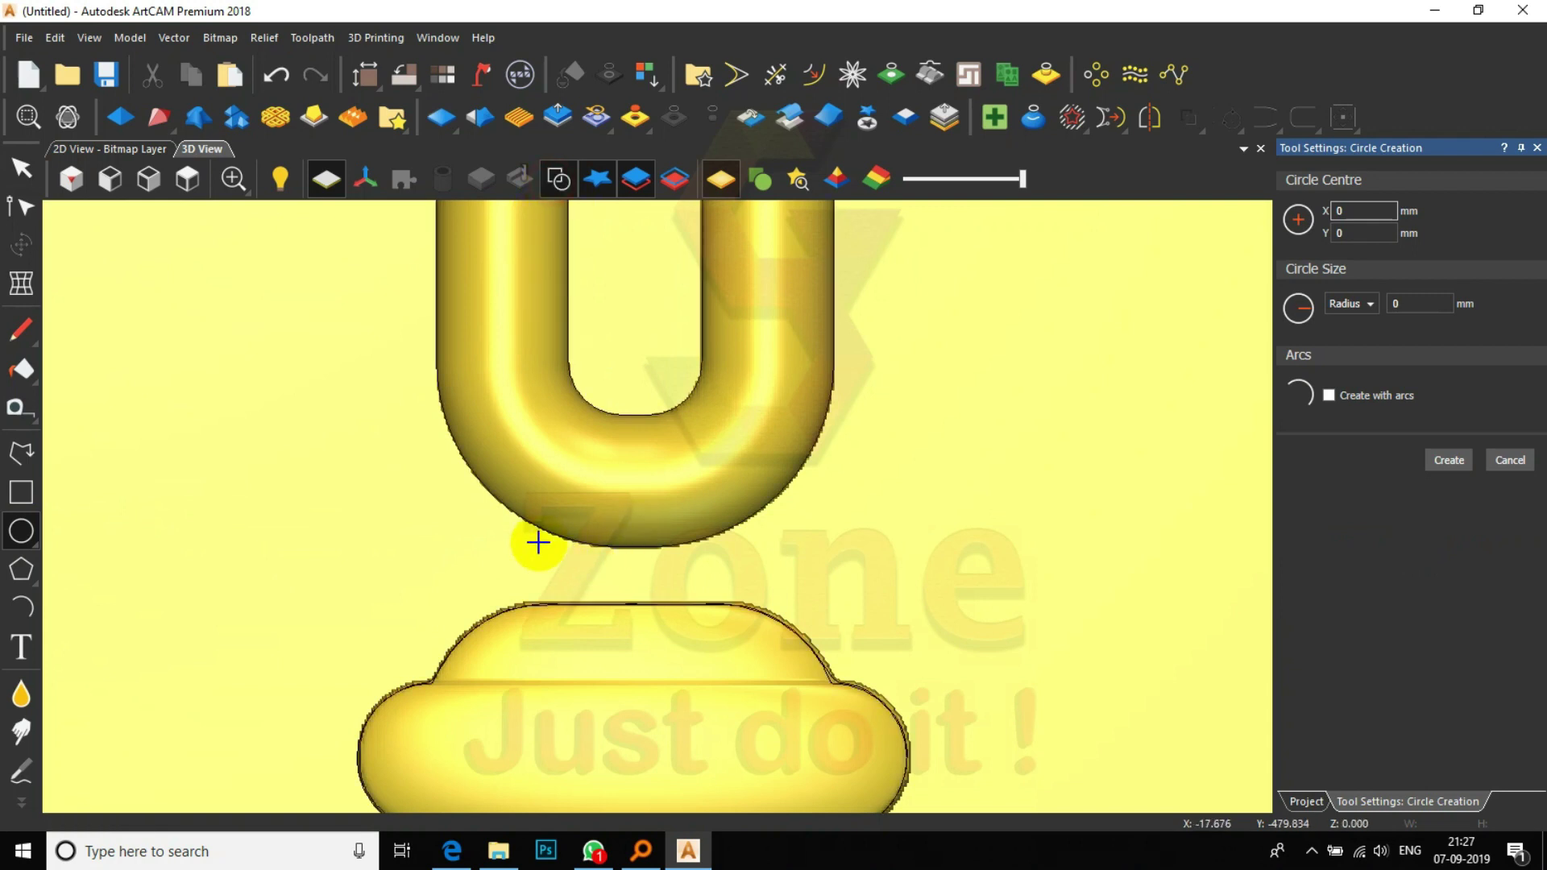
{"action": "scroll", "coordinate": [645, 473], "scroll_direction": "down", "scroll_amount": 3}
{"action": "scroll", "coordinate": [645, 449], "scroll_direction": "up", "scroll_amount": 1}
{"action": "scroll", "coordinate": [645, 484], "scroll_direction": "down", "scroll_amount": 1}
{"action": "scroll", "coordinate": [637, 477], "scroll_direction": "up", "scroll_amount": 2}
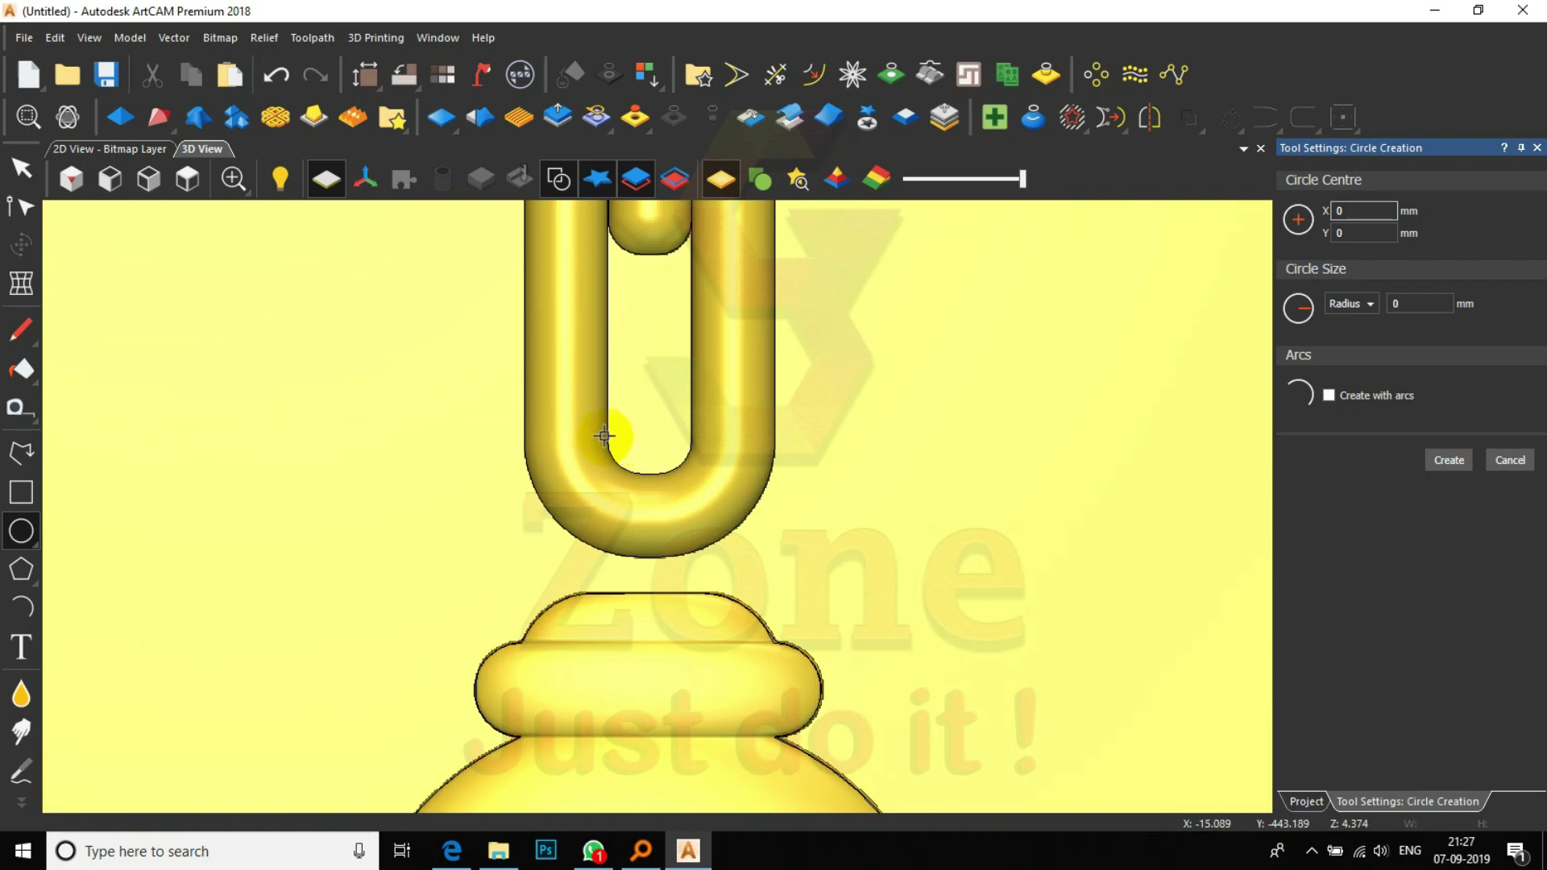
{"action": "left_click_drag", "start_coordinate": [606, 439], "coordinate": [642, 553]}
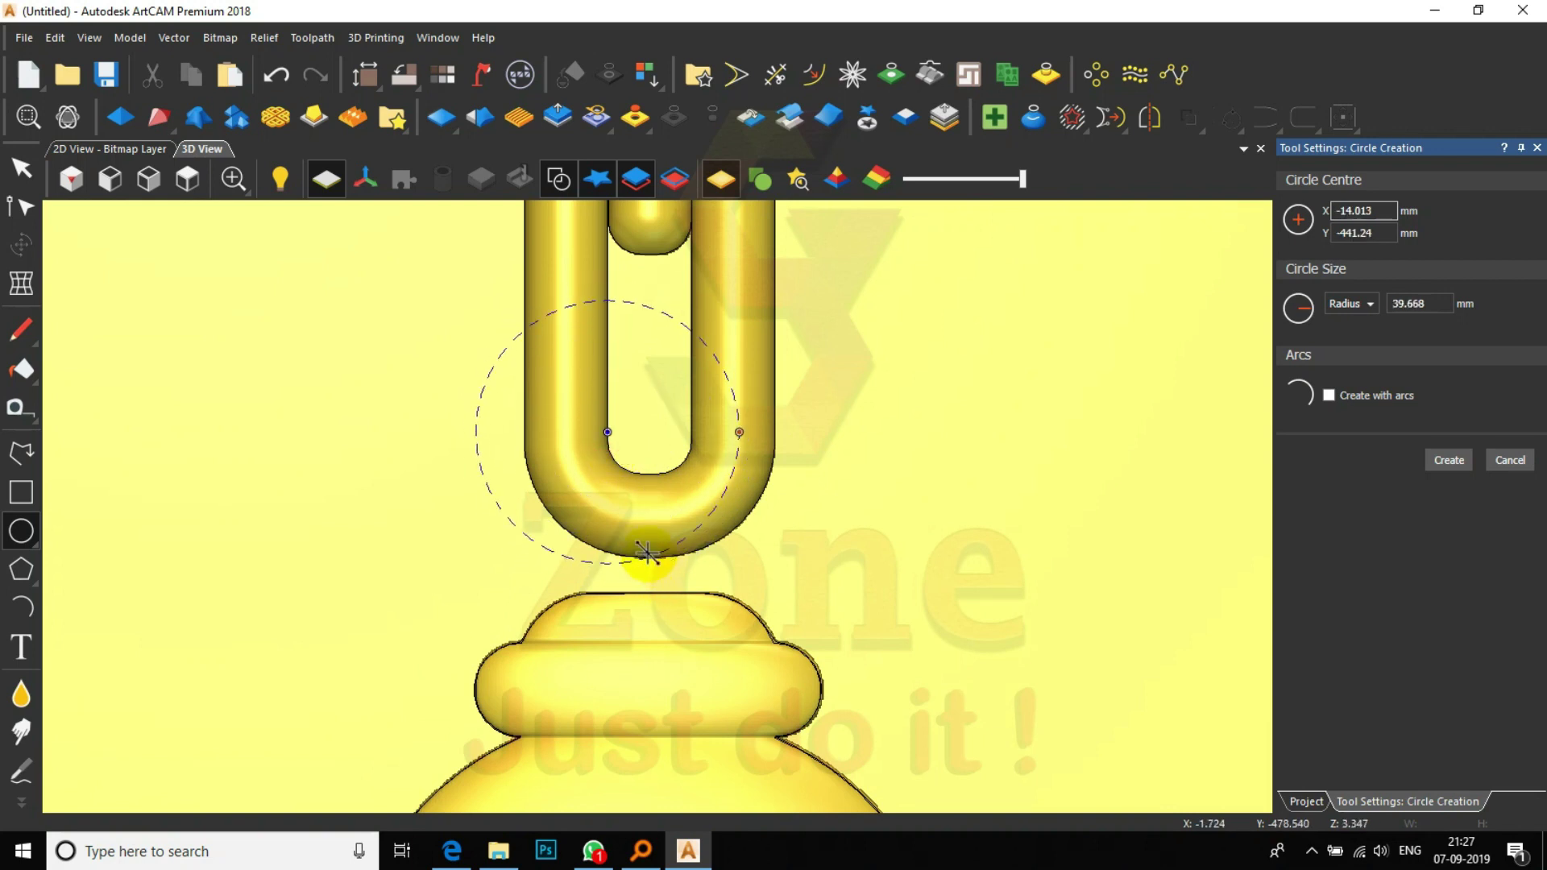
- Create a connecting rectangle about 26 by 56 mm from the last link's opening to the bell's crown, with a 10 mm corner radius
{"action": "left_click", "coordinate": [22, 491]}
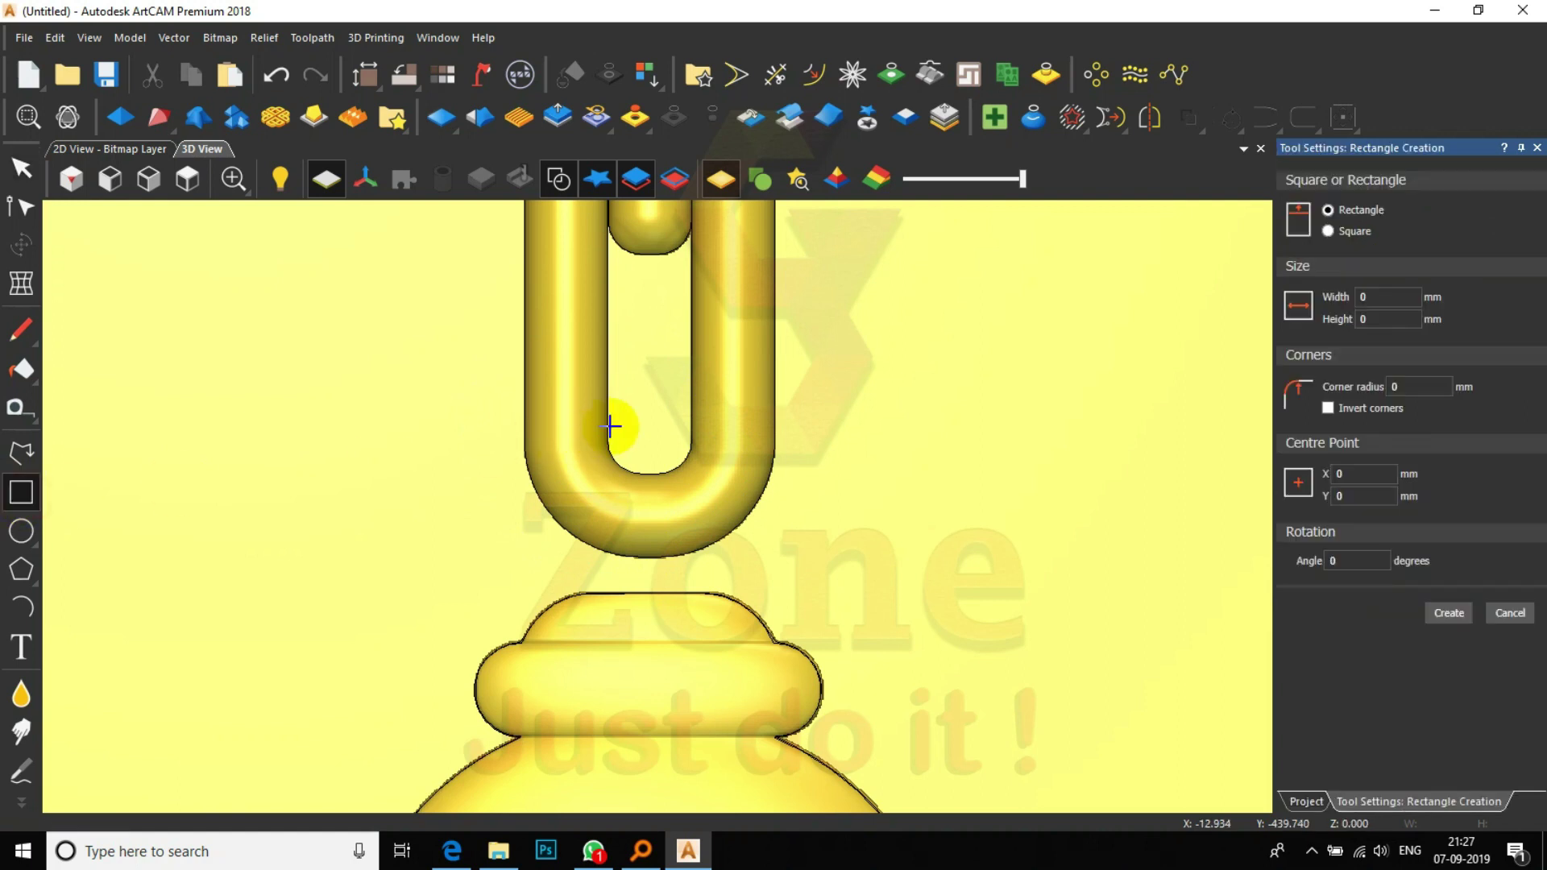
{"action": "left_click_drag", "start_coordinate": [606, 439], "coordinate": [693, 626]}
{"action": "double_click", "coordinate": [1408, 387]}
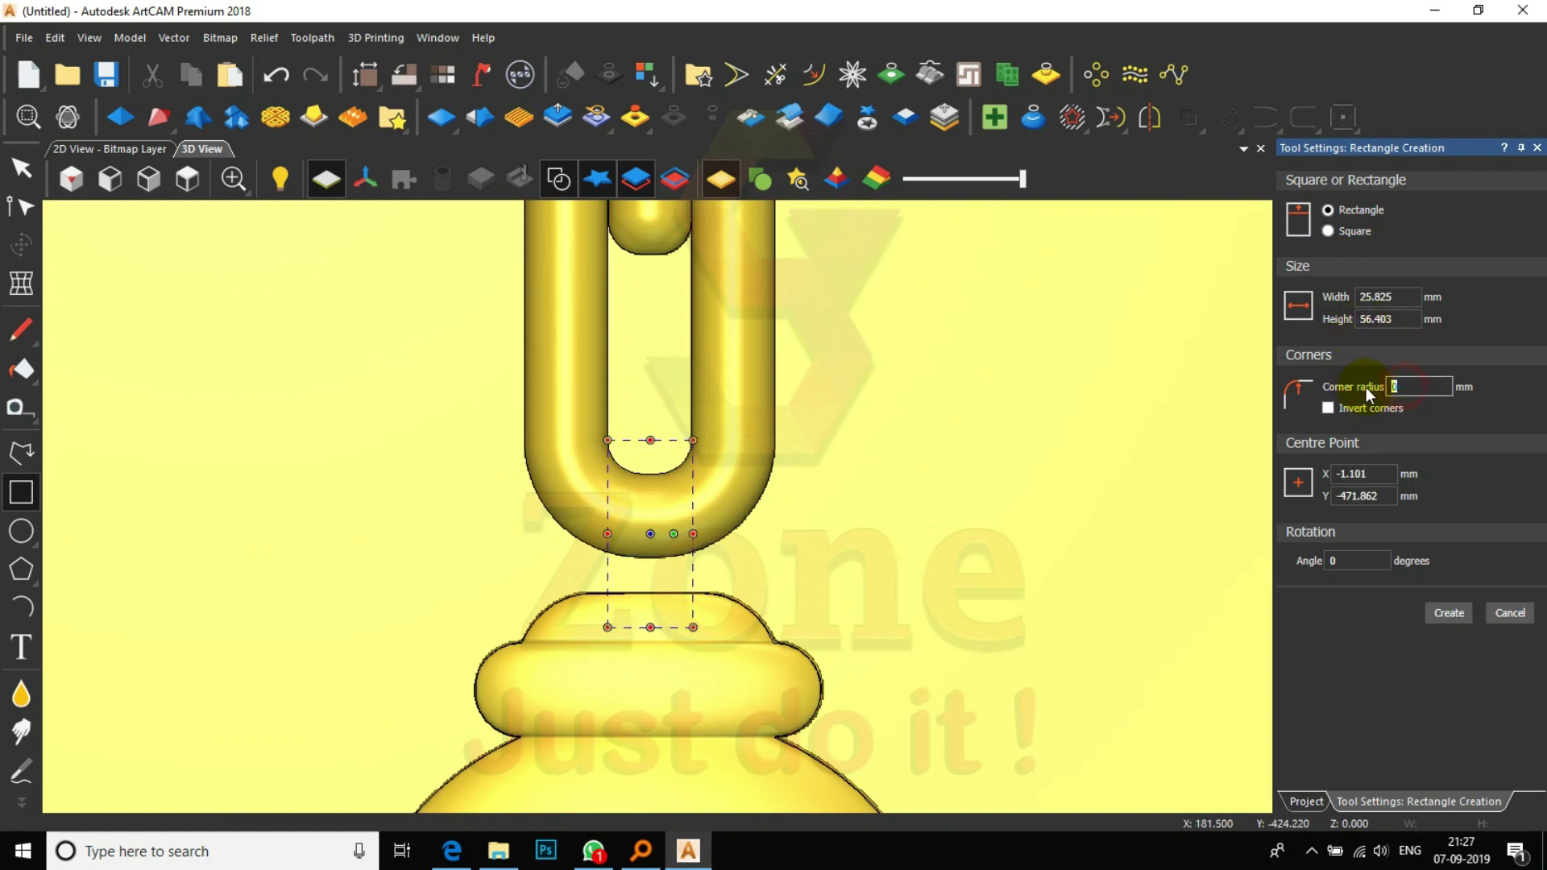
{"action": "type", "text": "10"}
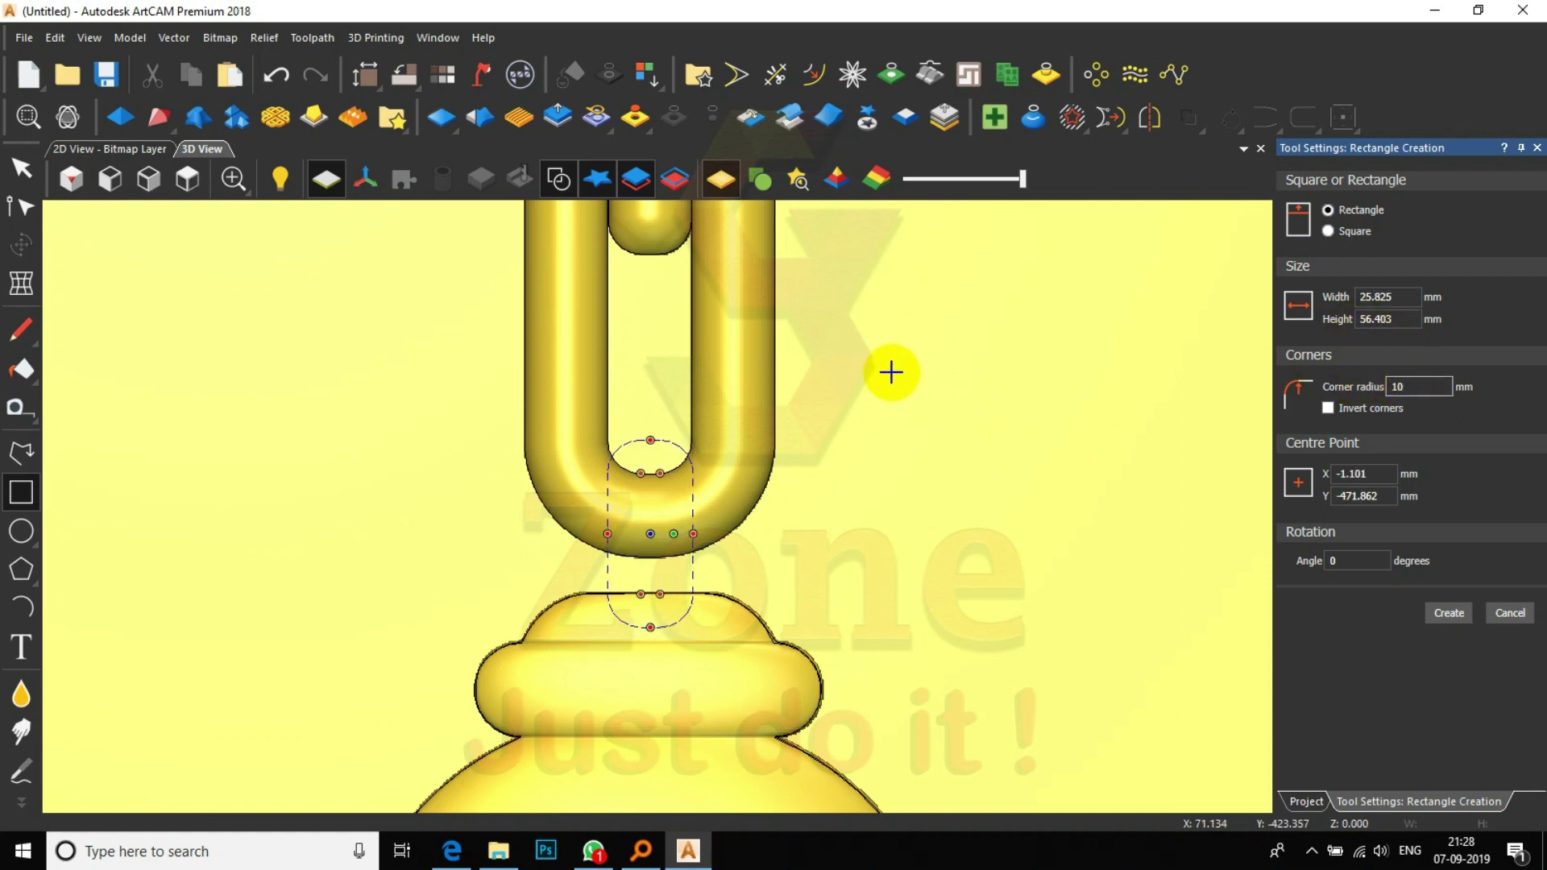
{"action": "left_click", "coordinate": [1448, 613]}
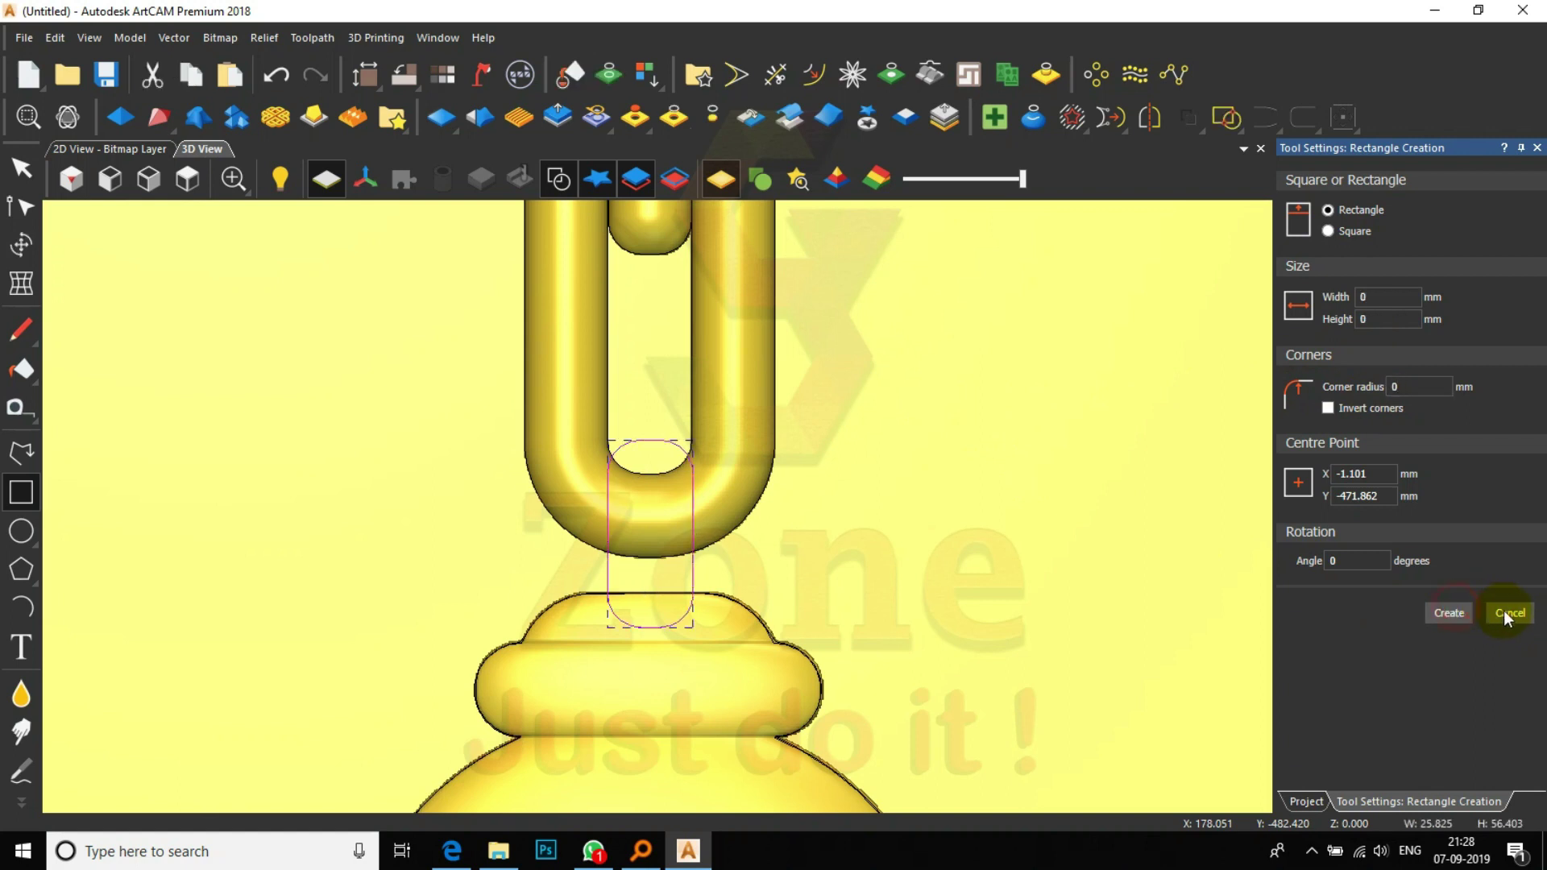
{"action": "left_click", "coordinate": [1505, 612]}
- Give the connecting rectangle a round 90-degree profile with a 5 mm start height, scaled to a height of 12 mm
{"action": "left_click", "coordinate": [119, 123]}
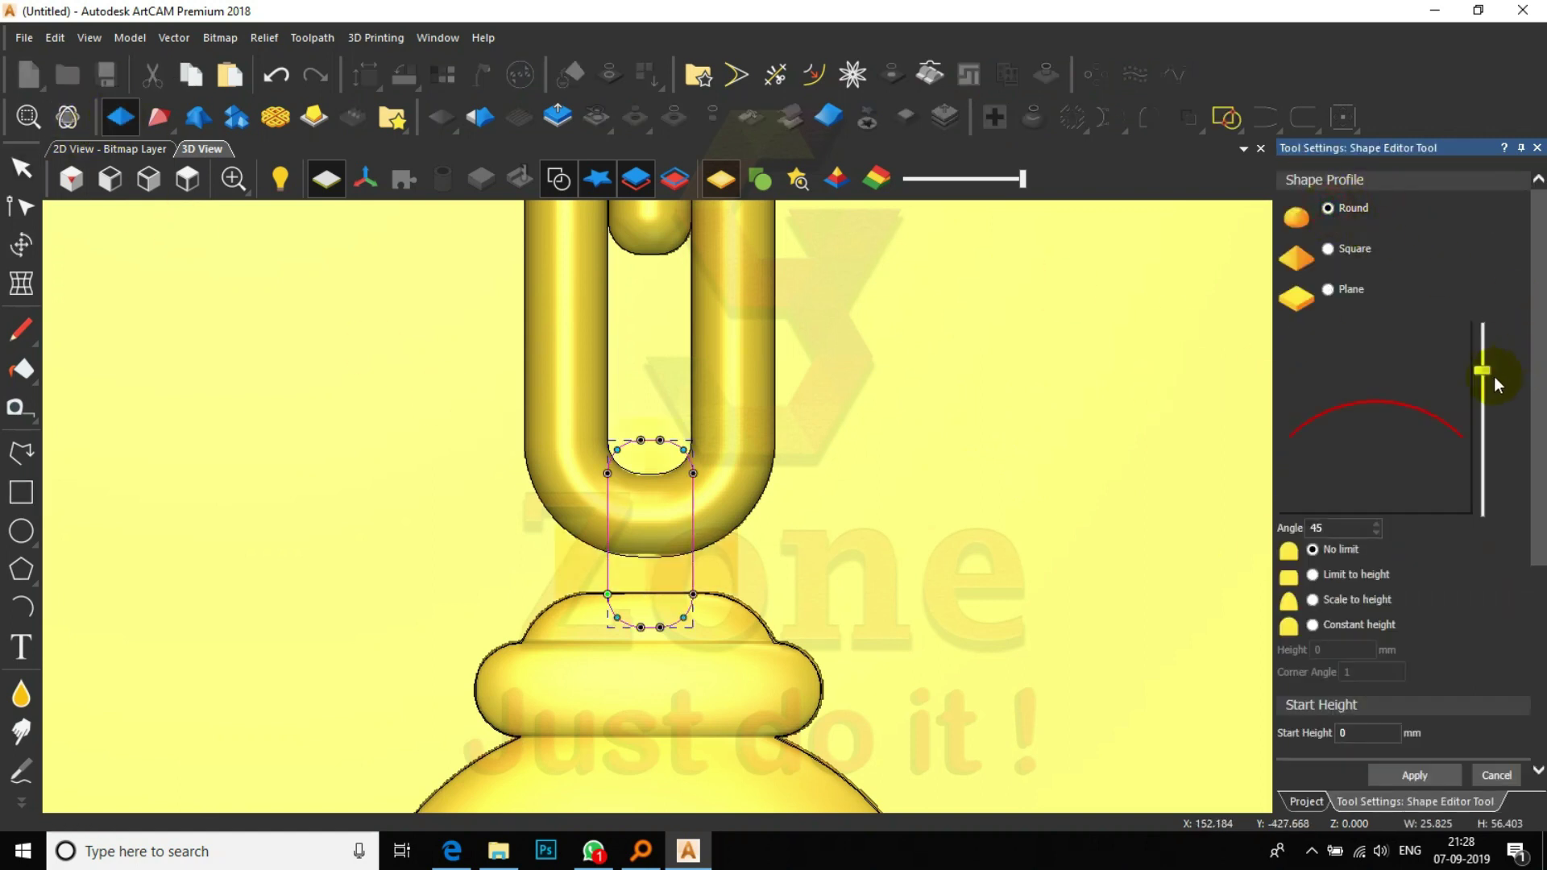
{"action": "left_click_drag", "start_coordinate": [1482, 371], "coordinate": [1483, 321]}
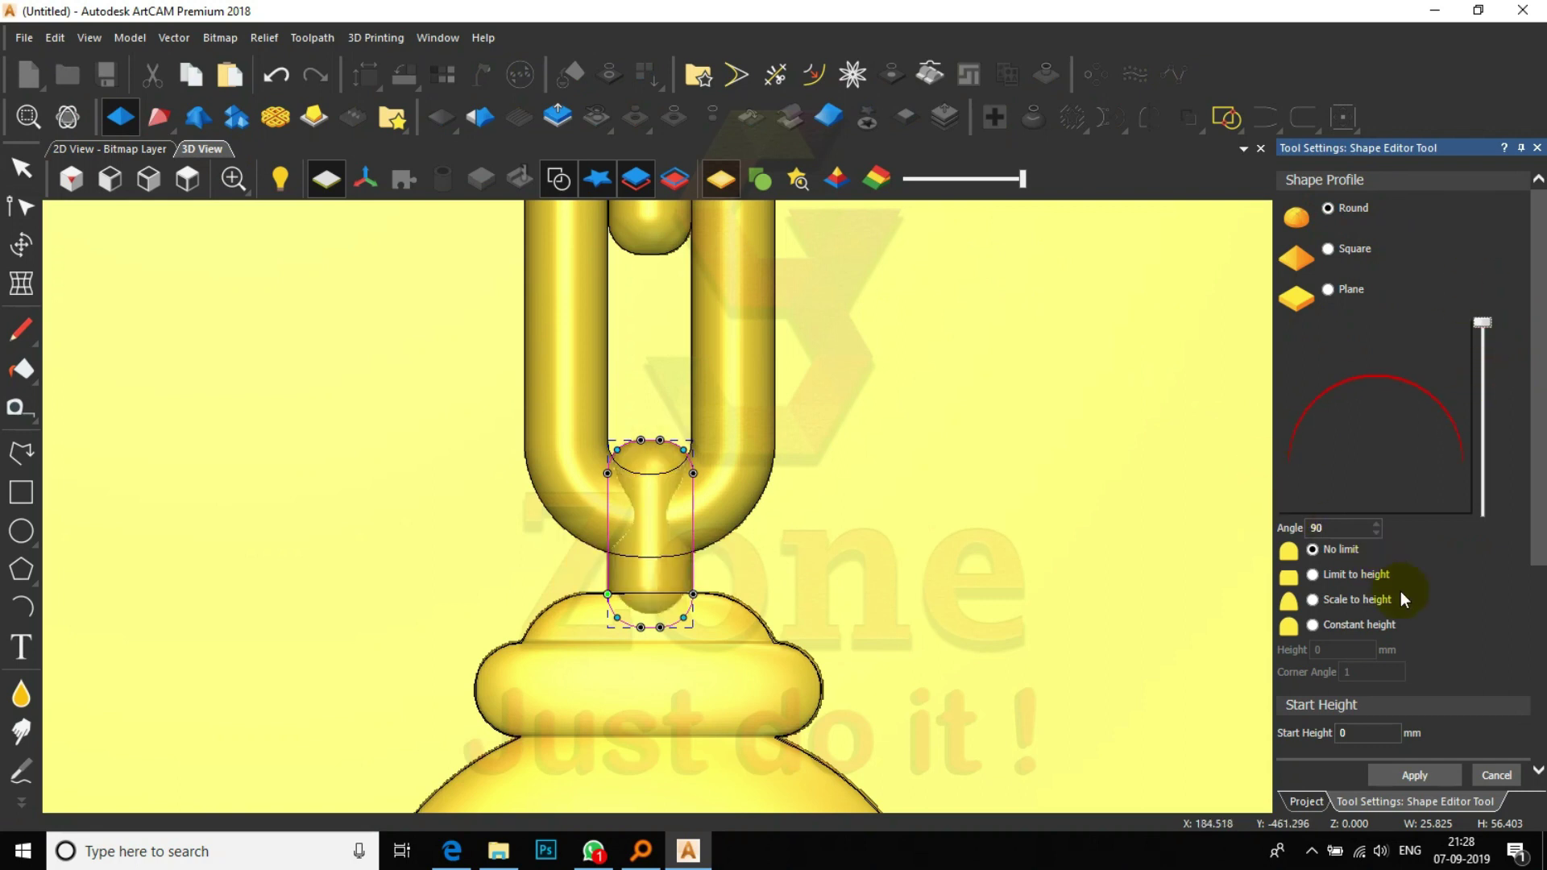
{"action": "scroll", "coordinate": [1400, 591], "scroll_direction": "down", "scroll_amount": 5}
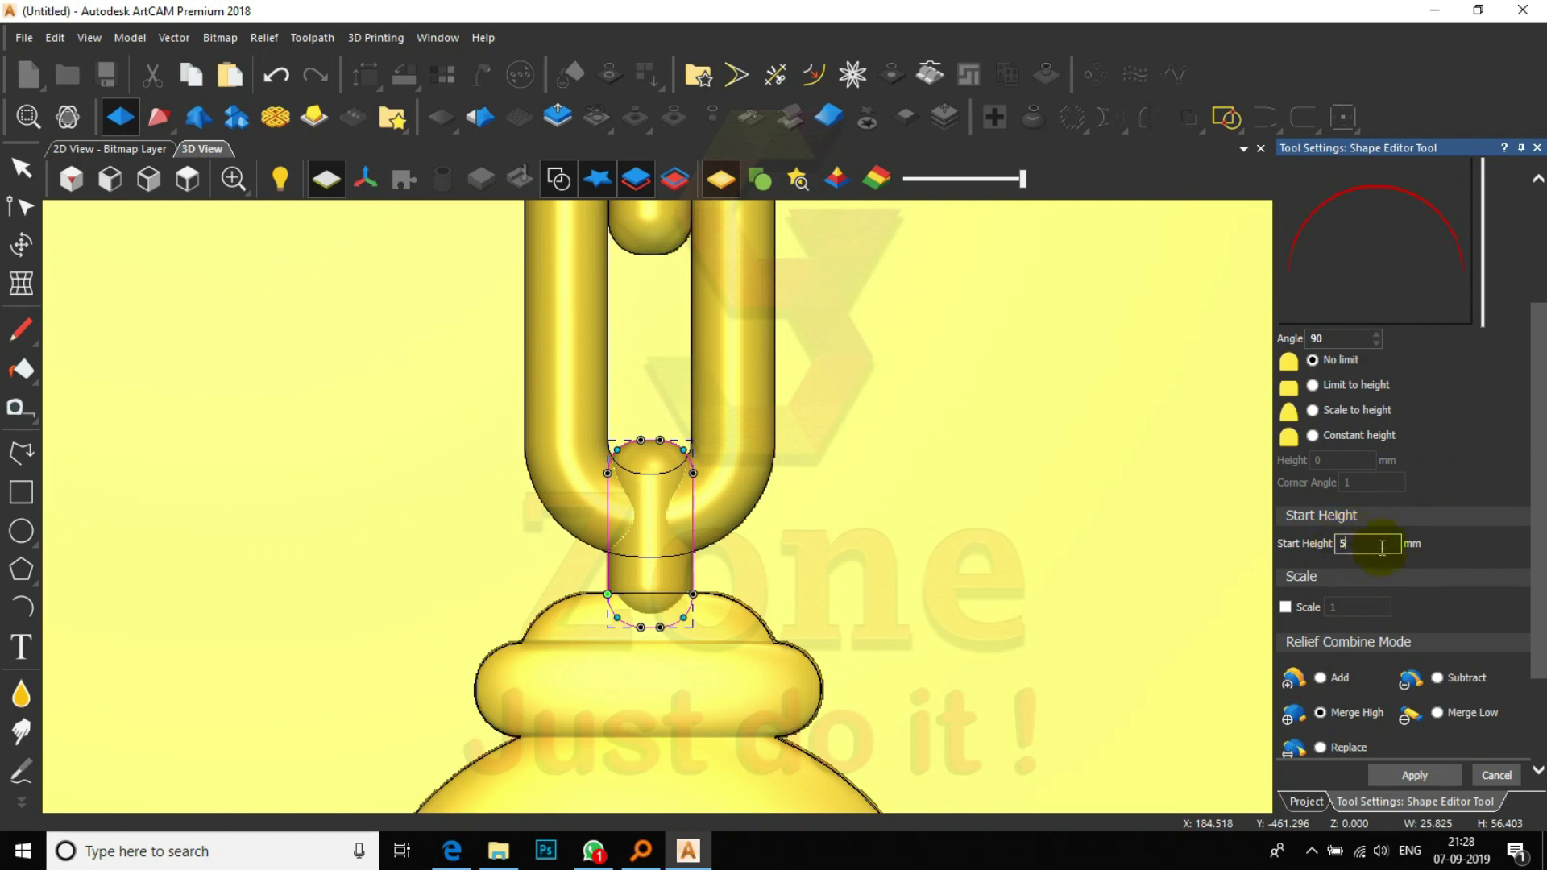
{"action": "key", "text": "Return"}
{"action": "left_click_drag", "start_coordinate": [1331, 462], "coordinate": [1263, 458]}
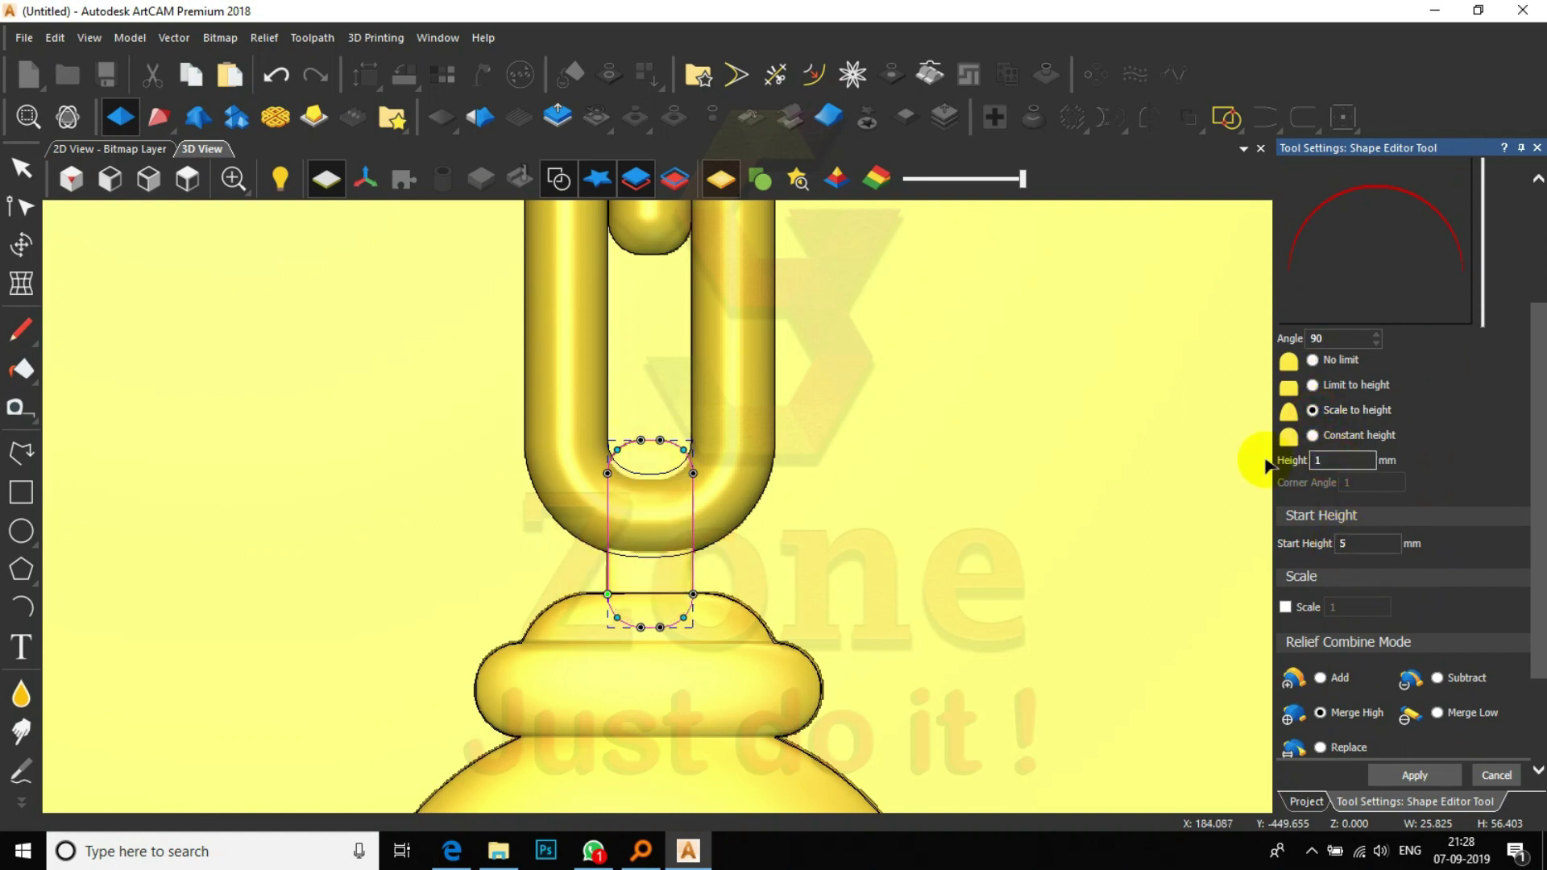
{"action": "type", "text": "2"}
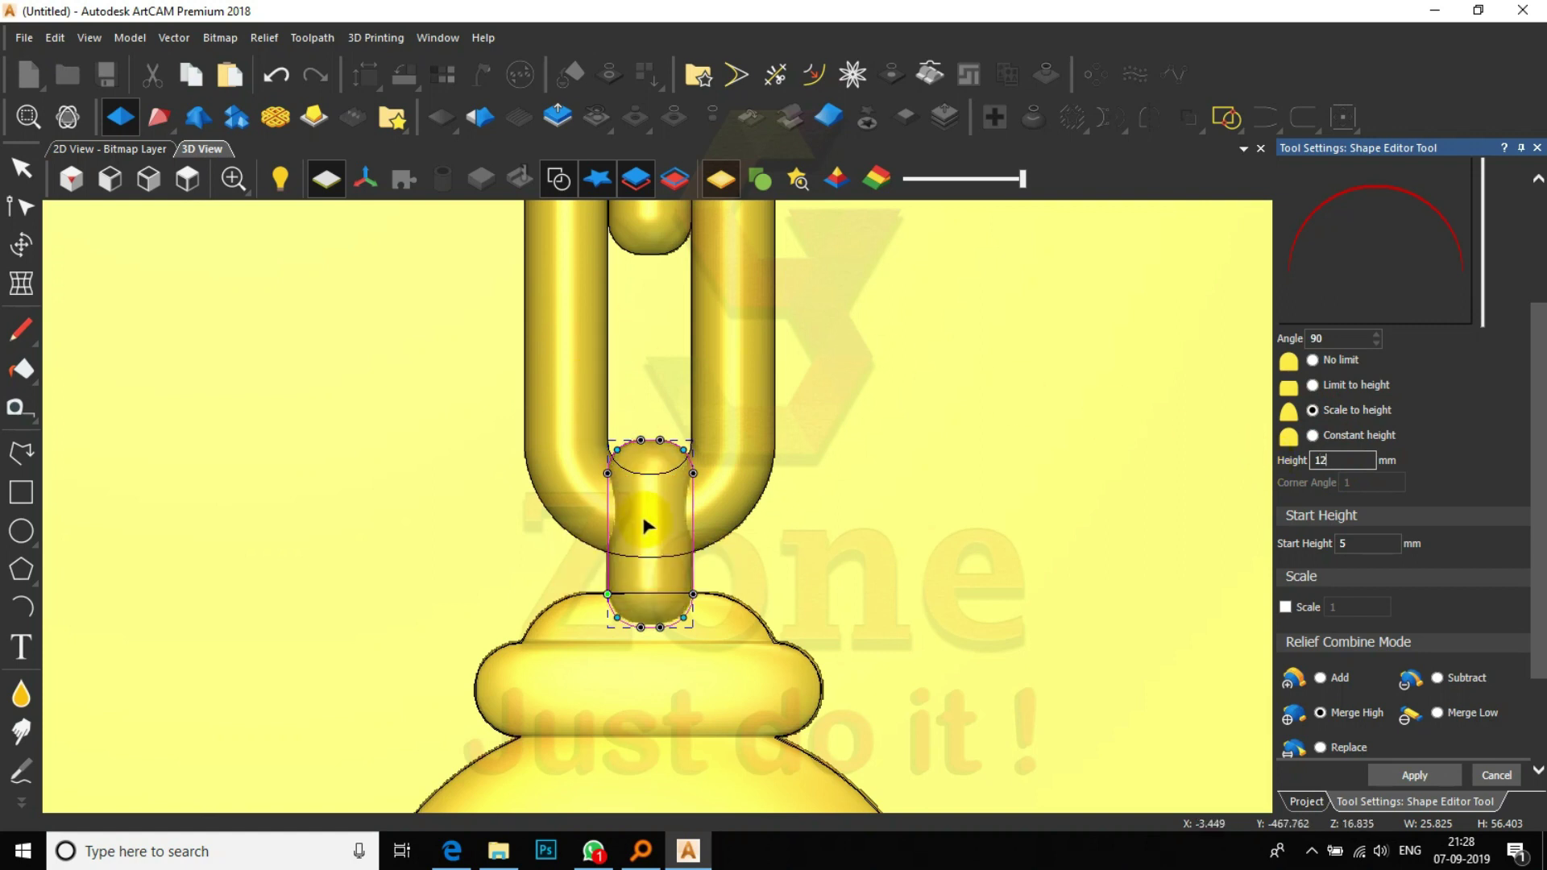
- Set the connector's start height to 8 mm and apply the shape in Merge High mode
{"action": "double_click", "coordinate": [1347, 461]}
{"action": "double_click", "coordinate": [1363, 545]}
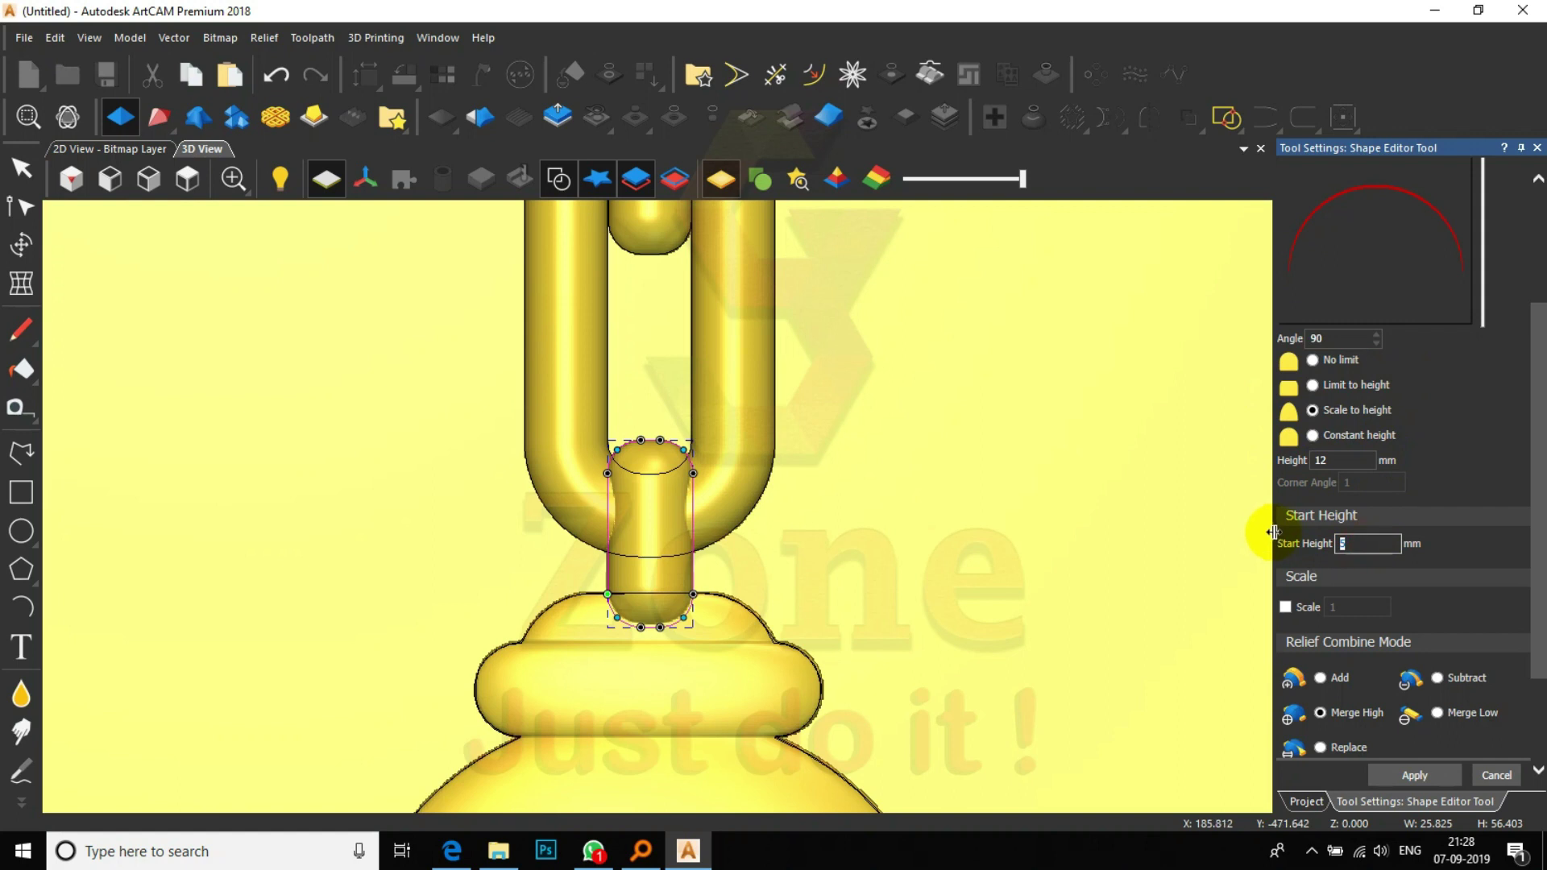
{"action": "type", "text": "8"}
{"action": "scroll", "coordinate": [967, 556], "scroll_direction": "down", "scroll_amount": 2}
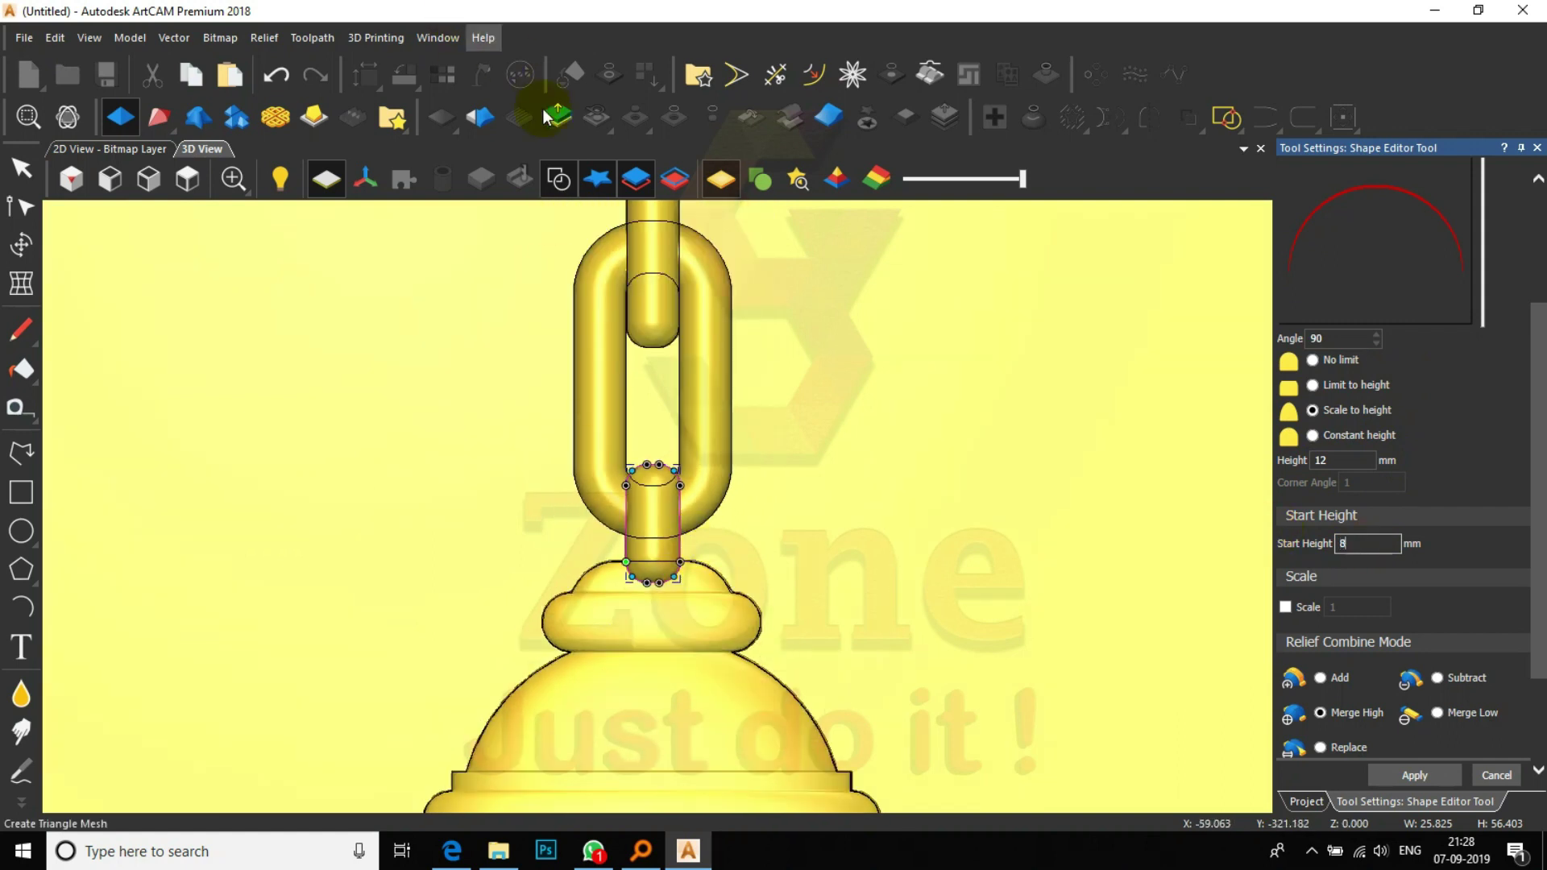
{"action": "scroll", "coordinate": [737, 472], "scroll_direction": "down", "scroll_amount": 5}
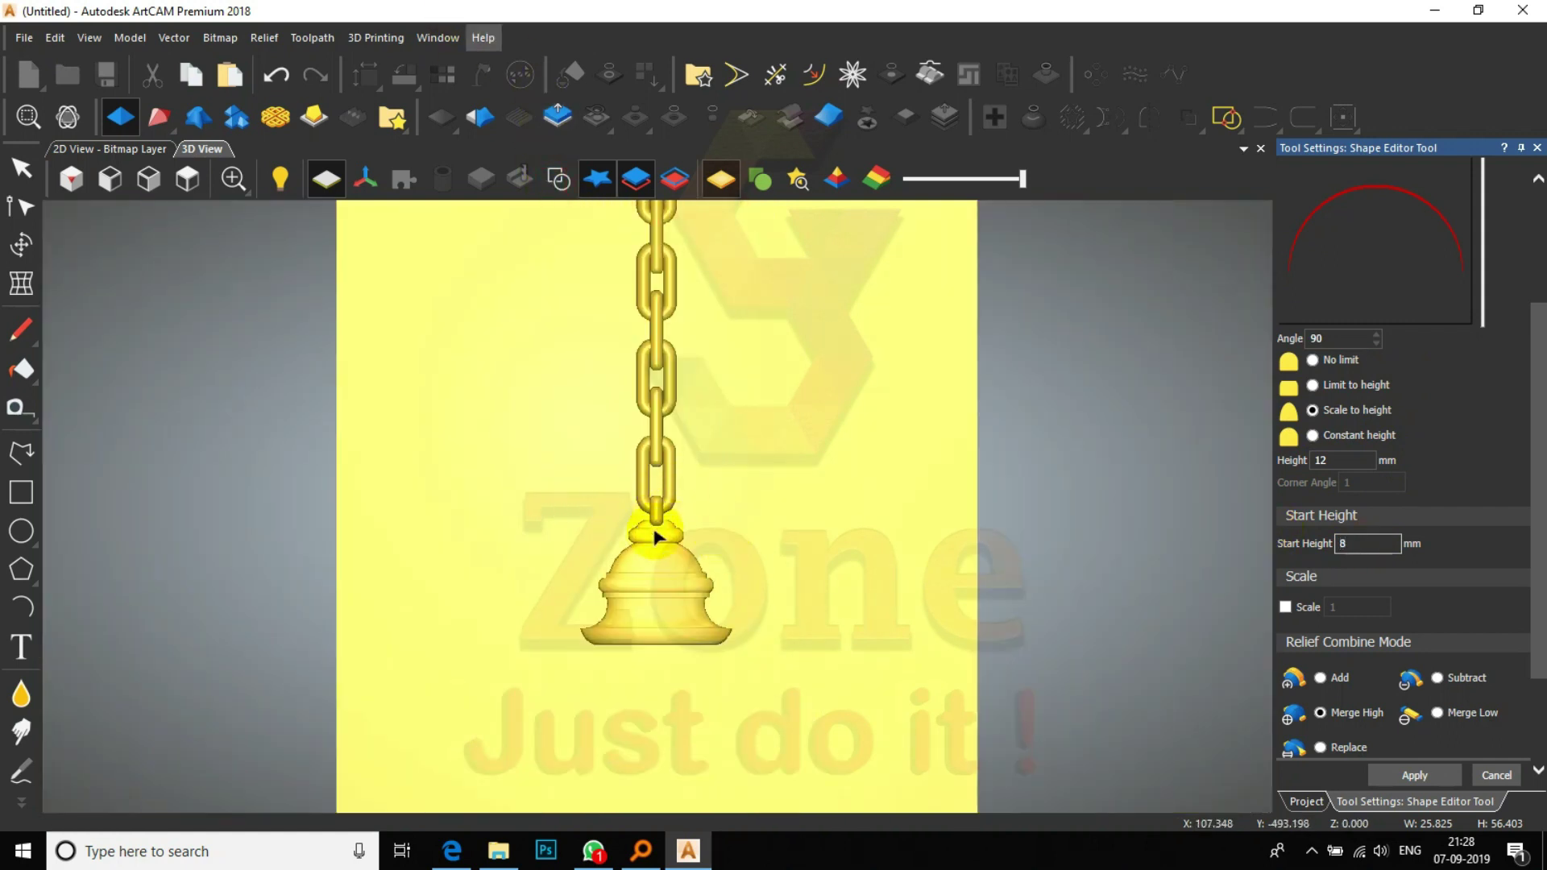
{"action": "scroll", "coordinate": [657, 538], "scroll_direction": "up", "scroll_amount": 2}
{"action": "left_click", "coordinate": [1419, 778]}
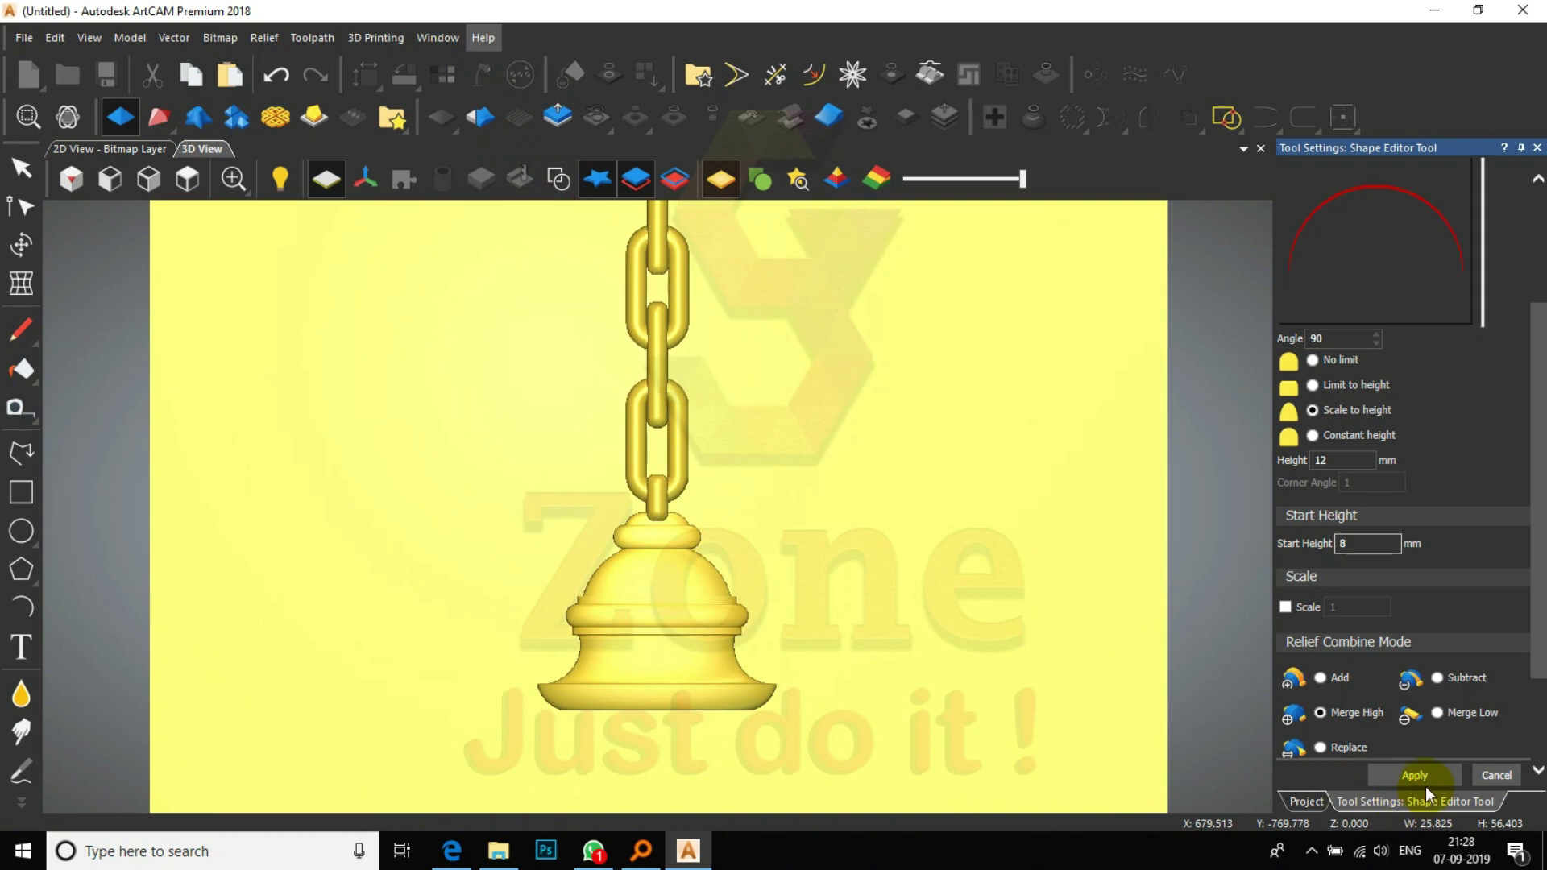
{"action": "left_click", "coordinate": [1496, 778]}
- Create a circle of about 40 mm radius centred just below the bell's mouth, with its upper part overlapping the rim
{"action": "scroll", "coordinate": [765, 621], "scroll_direction": "down", "scroll_amount": 5}
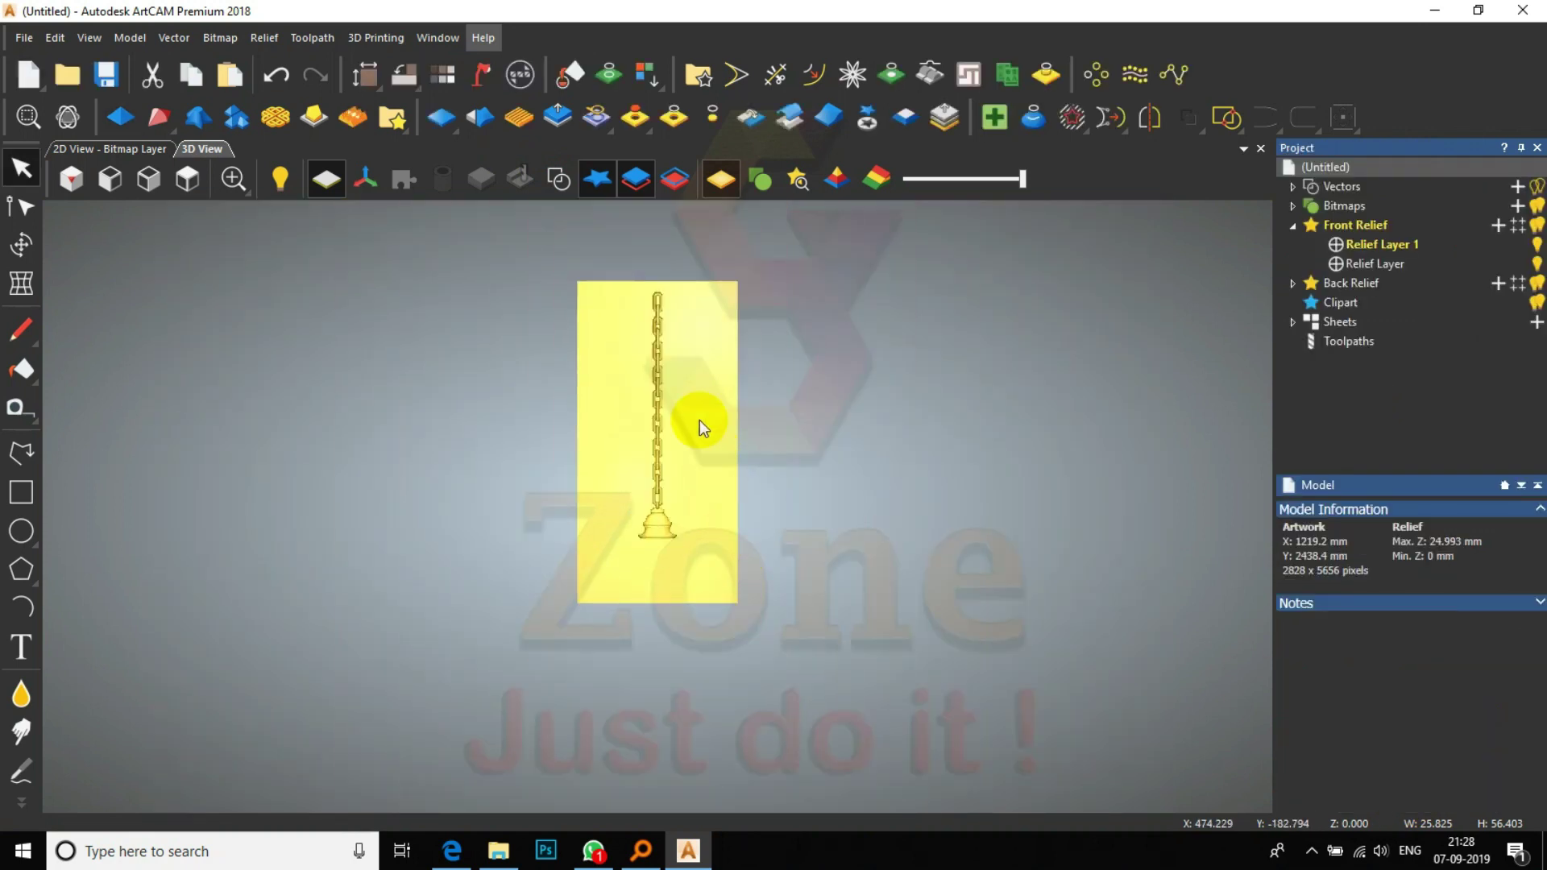
{"action": "scroll", "coordinate": [699, 419], "scroll_direction": "up", "scroll_amount": 2}
{"action": "scroll", "coordinate": [665, 619], "scroll_direction": "up", "scroll_amount": 2}
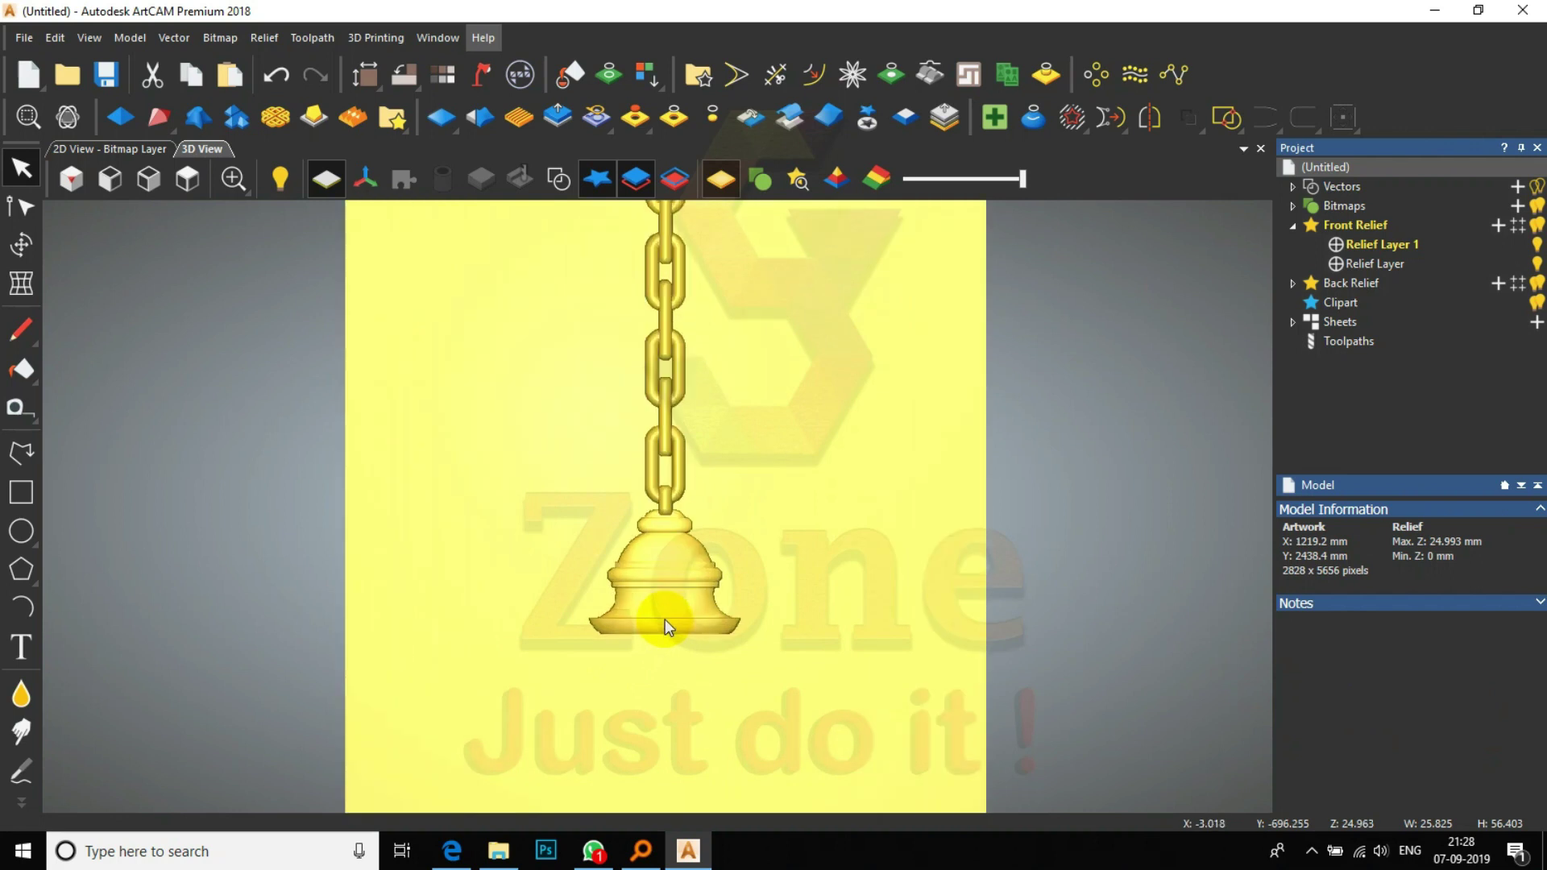
{"action": "scroll", "coordinate": [677, 596], "scroll_direction": "up", "scroll_amount": 2}
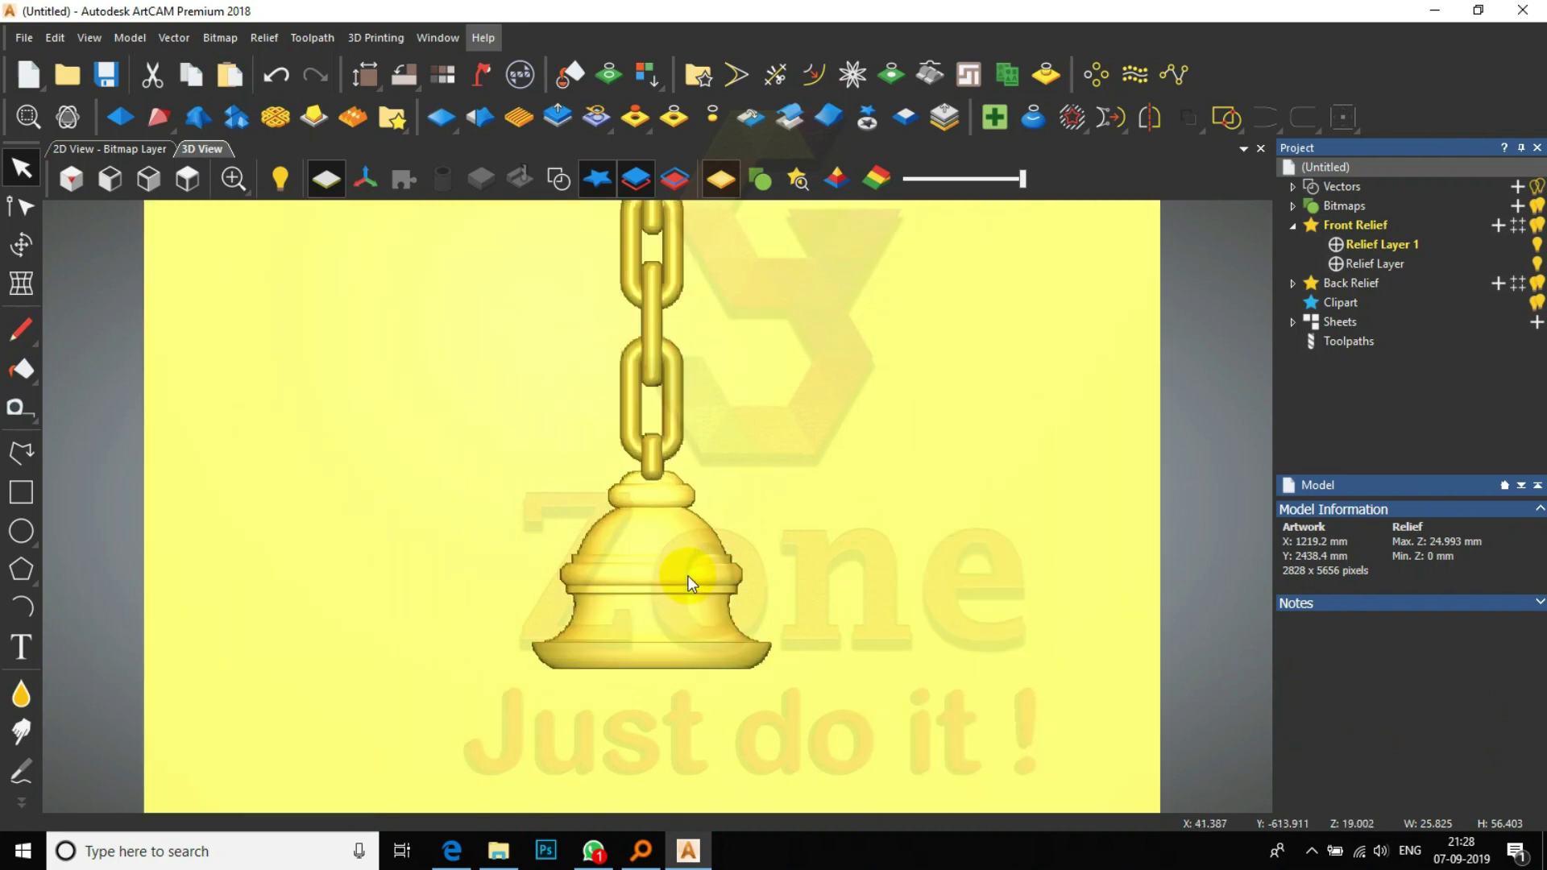
{"action": "left_click", "coordinate": [18, 530]}
{"action": "scroll", "coordinate": [650, 677], "scroll_direction": "up", "scroll_amount": 3}
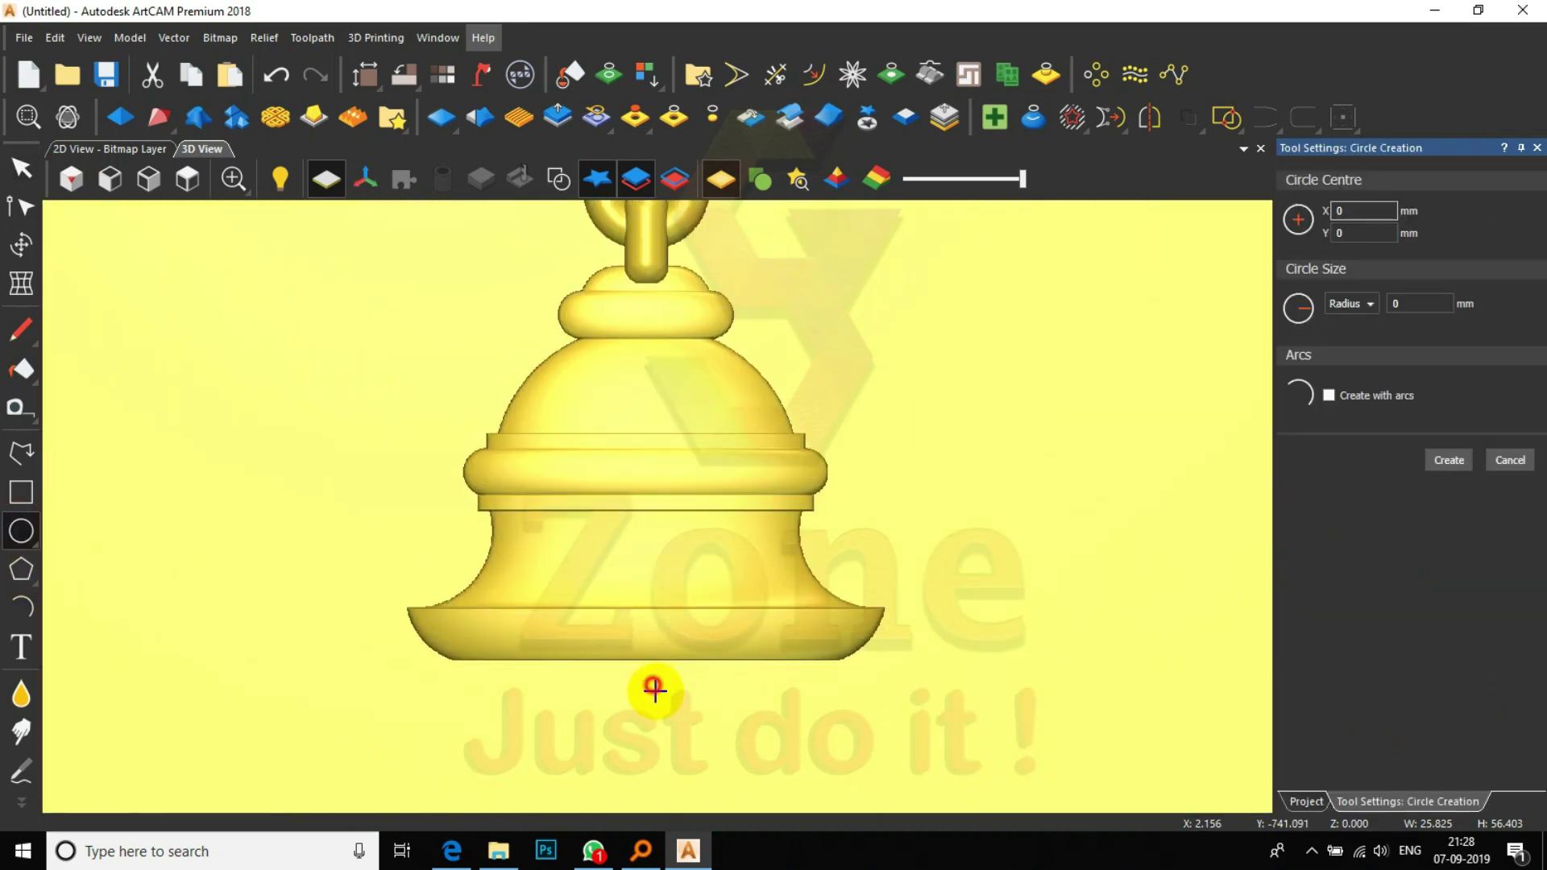
{"action": "left_click", "coordinate": [653, 686]}
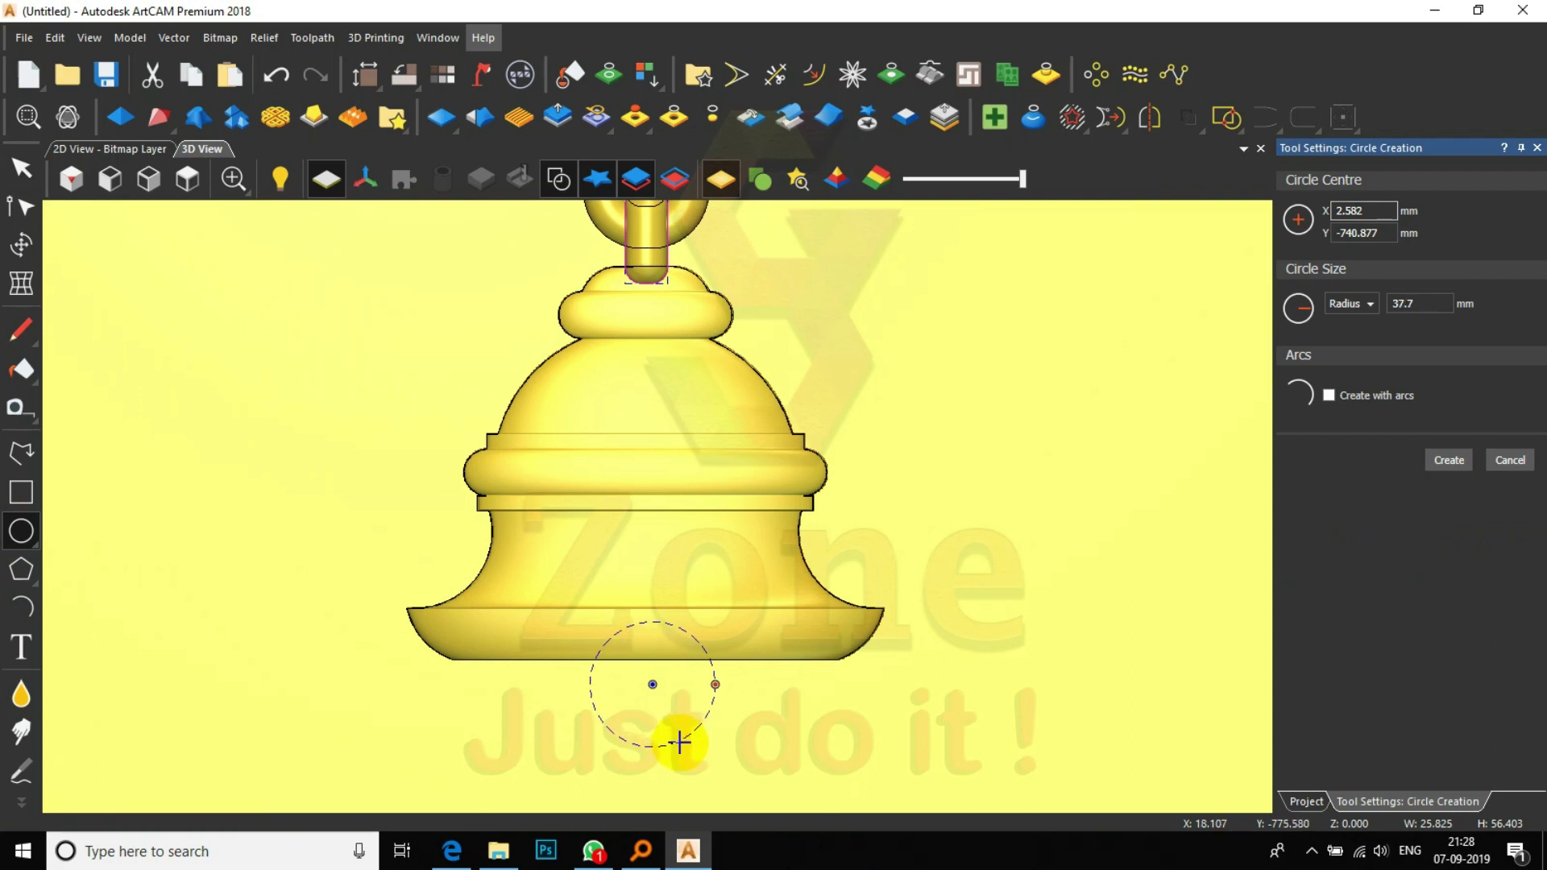
{"action": "left_click", "coordinate": [682, 744]}
{"action": "left_click", "coordinate": [1509, 460]}
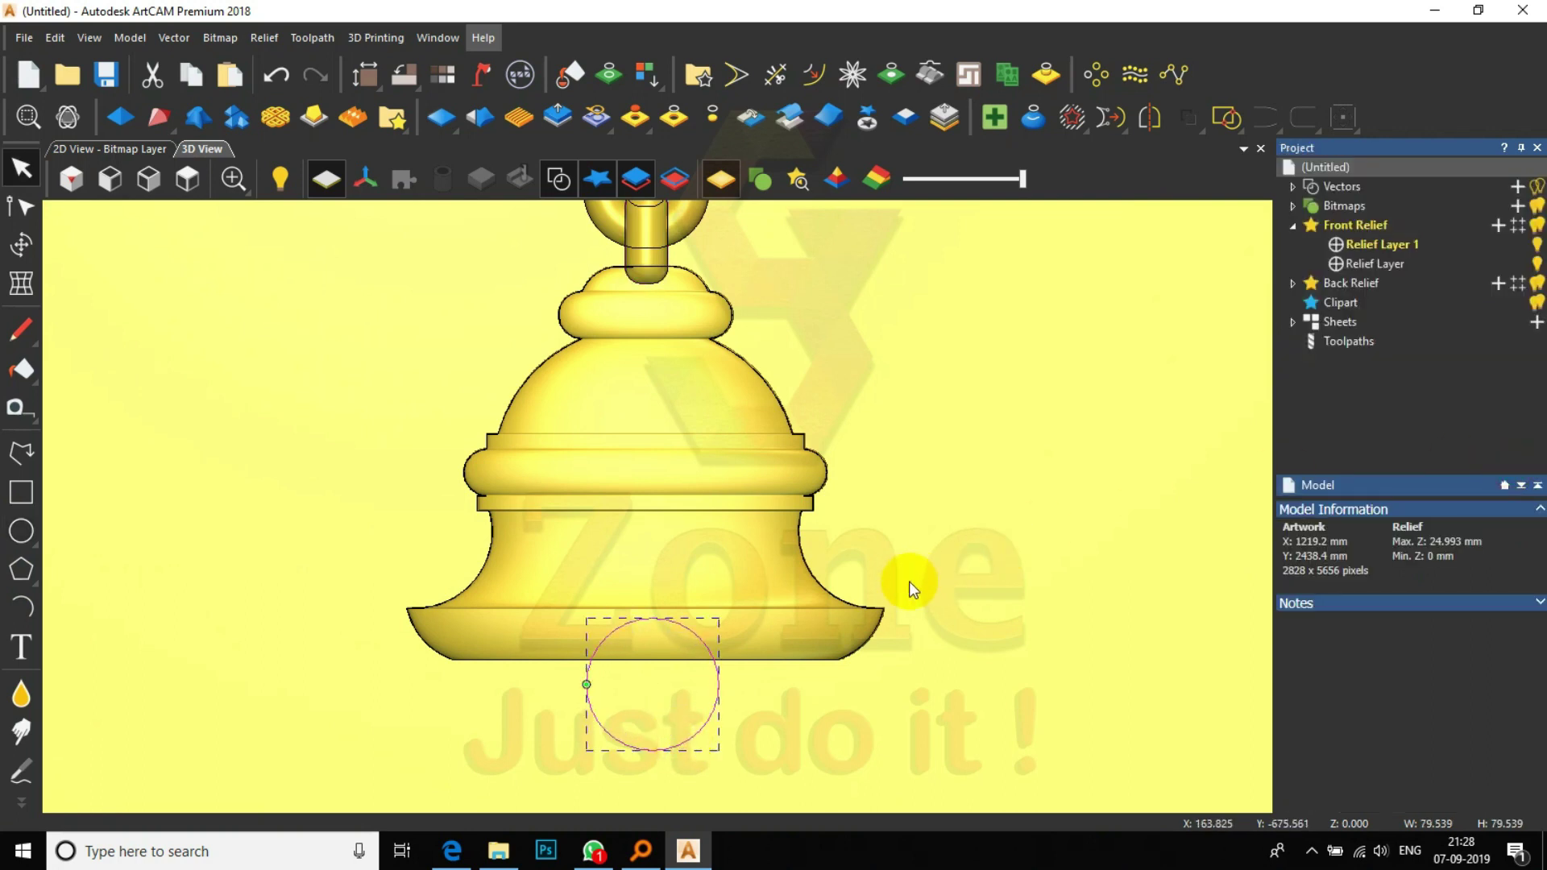
- Node-edit the circle into a pear-shaped clapper outline by raising its top node and narrowing both upper sides evenly
{"action": "key", "text": "n"}
{"action": "scroll", "coordinate": [633, 640], "scroll_direction": "up", "scroll_amount": 2}
{"action": "left_click_drag", "start_coordinate": [593, 595], "coordinate": [663, 567]}
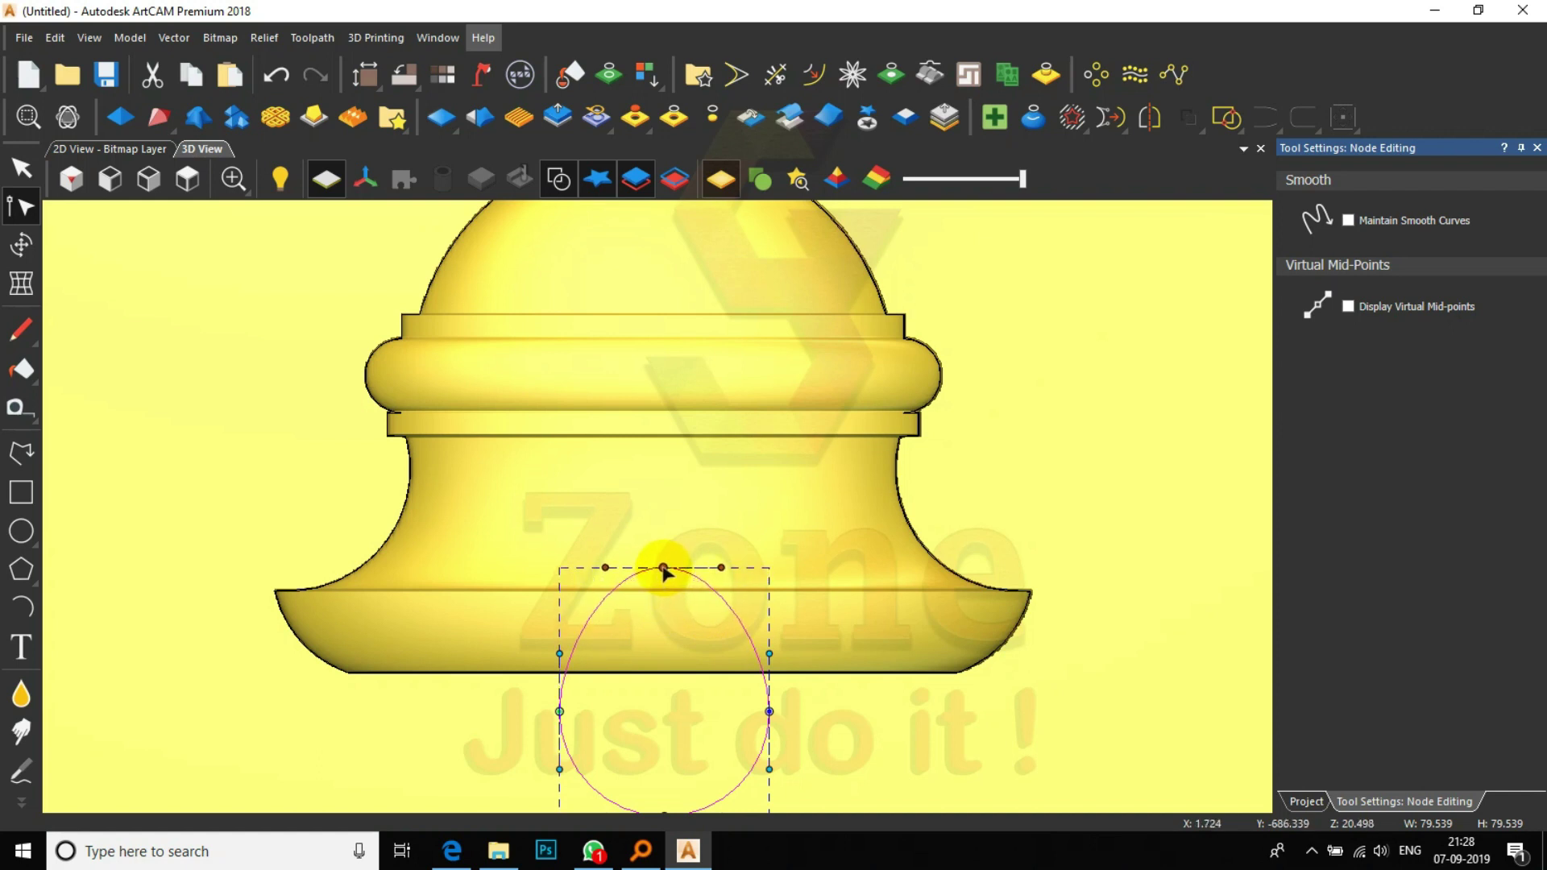
{"action": "scroll", "coordinate": [685, 577], "scroll_direction": "down", "scroll_amount": 1}
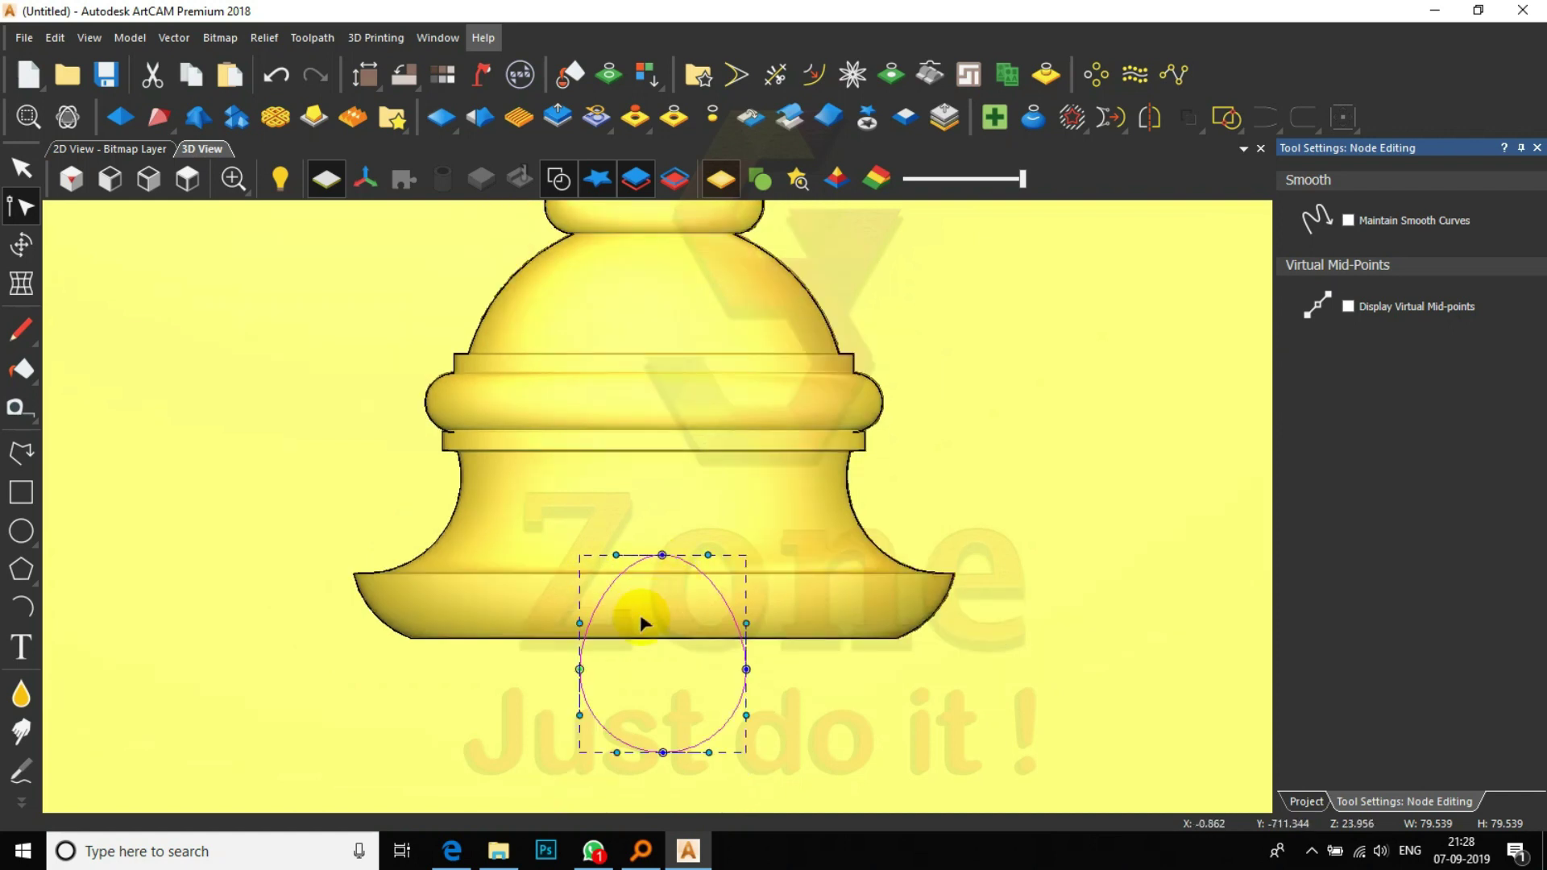
{"action": "left_click_drag", "start_coordinate": [580, 625], "coordinate": [596, 625]}
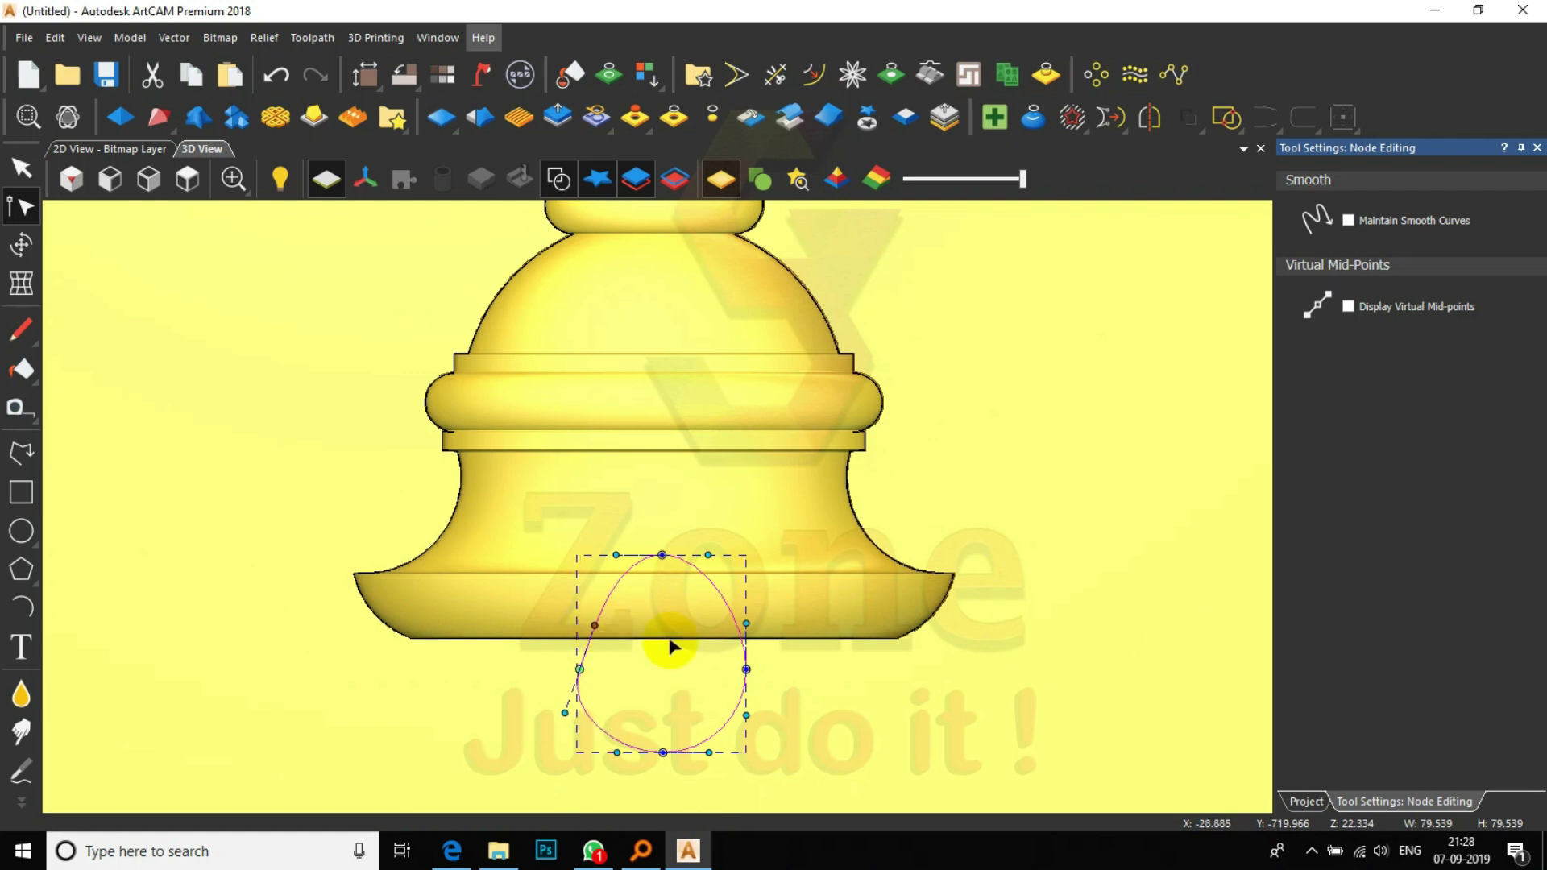
{"action": "left_click_drag", "start_coordinate": [748, 625], "coordinate": [728, 624]}
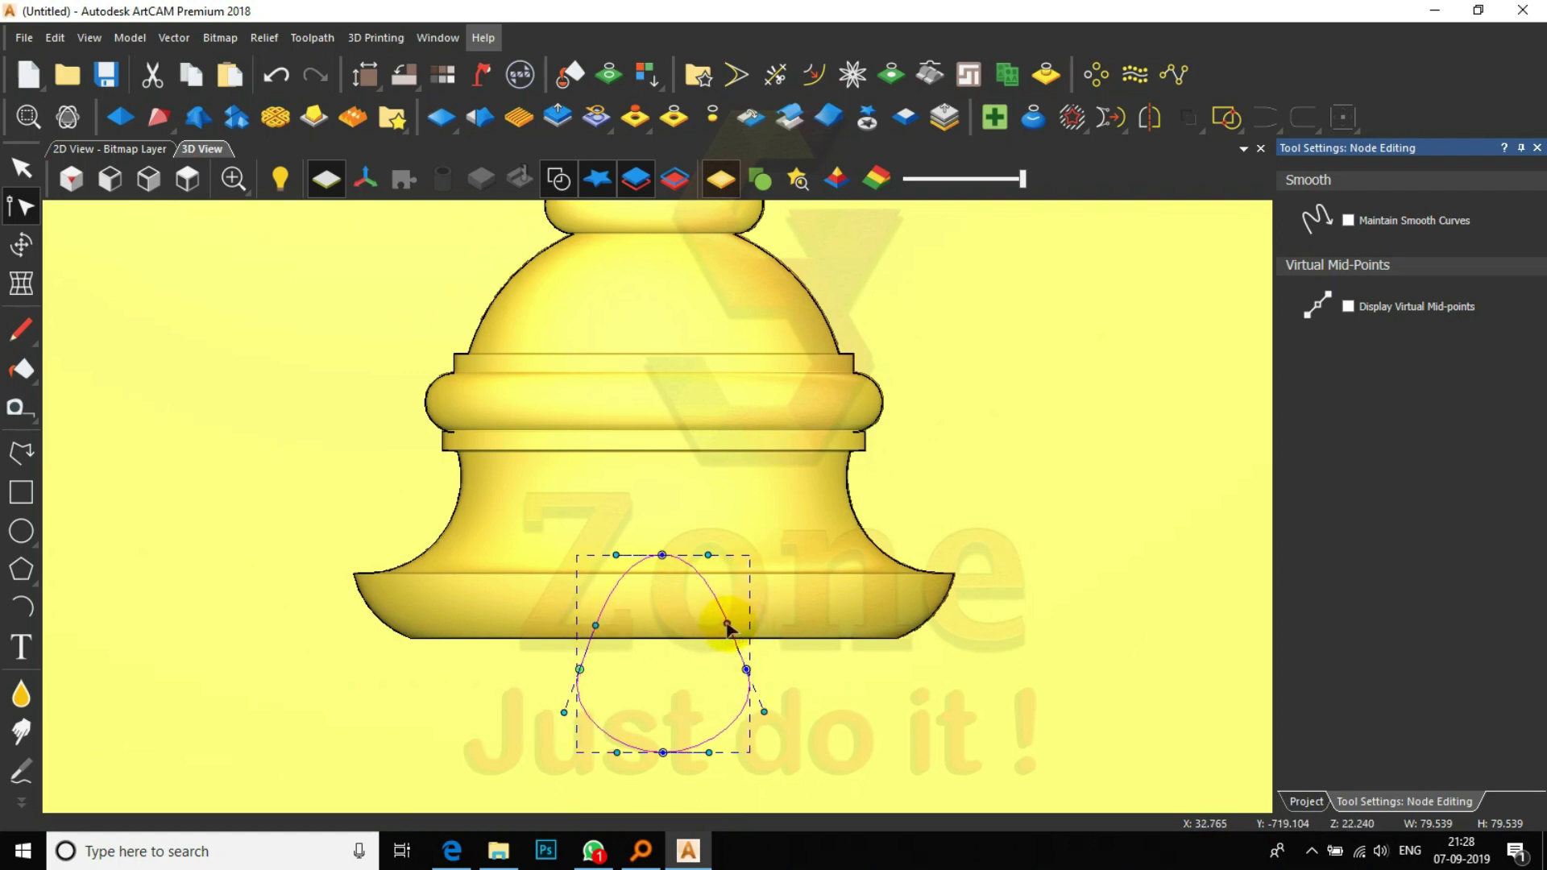
{"action": "left_click", "coordinate": [1536, 148]}
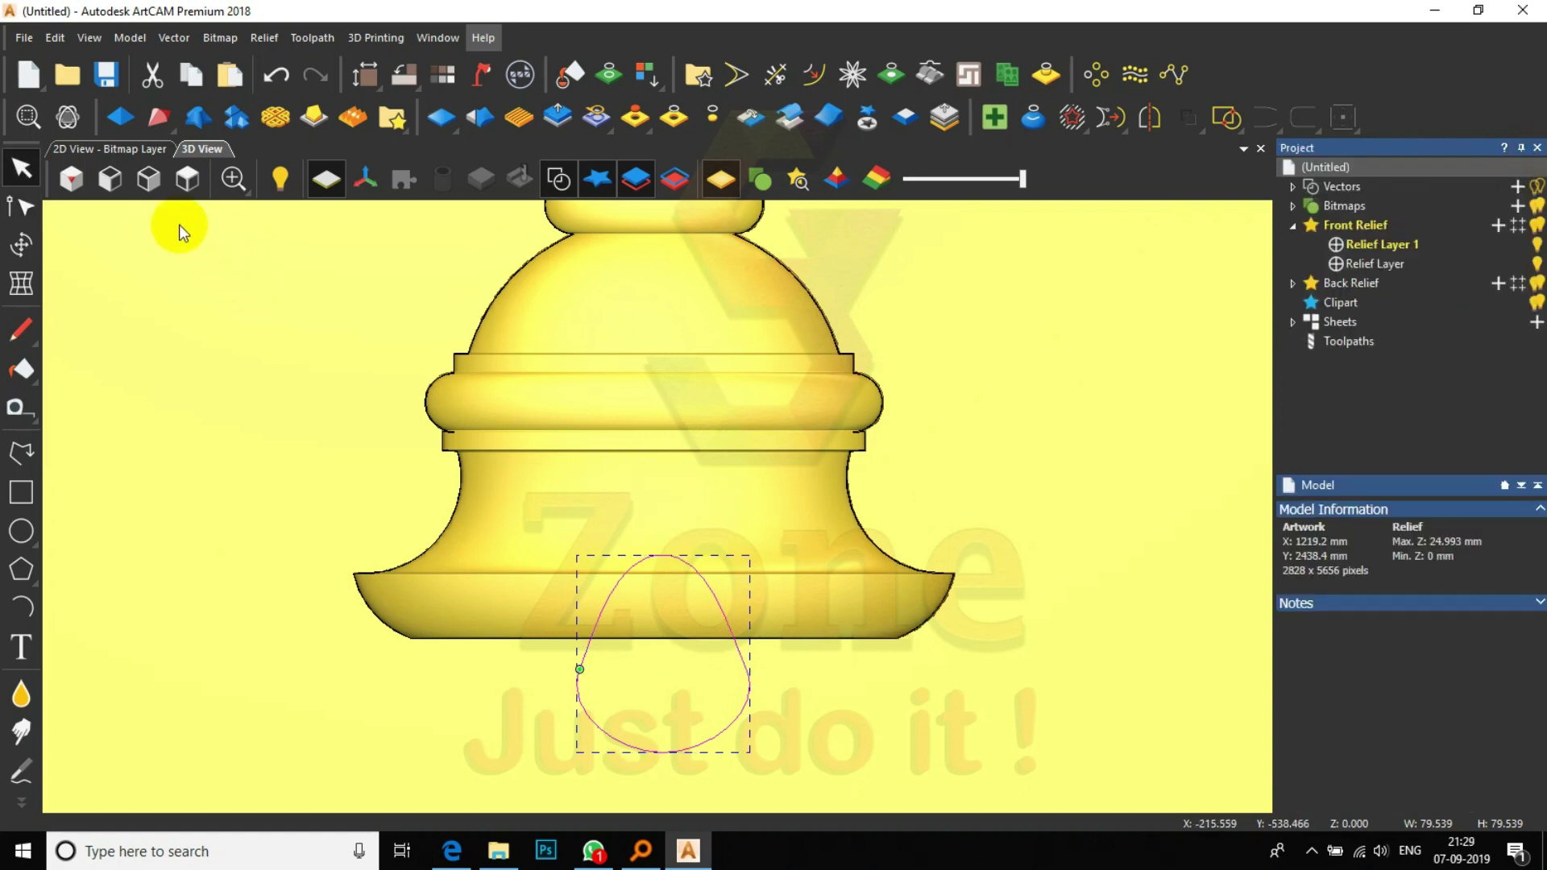
- Give the clapper outline a round 90-degree profile scaled to a height of 20 mm and check its shape under the bell
{"action": "left_click", "coordinate": [120, 117]}
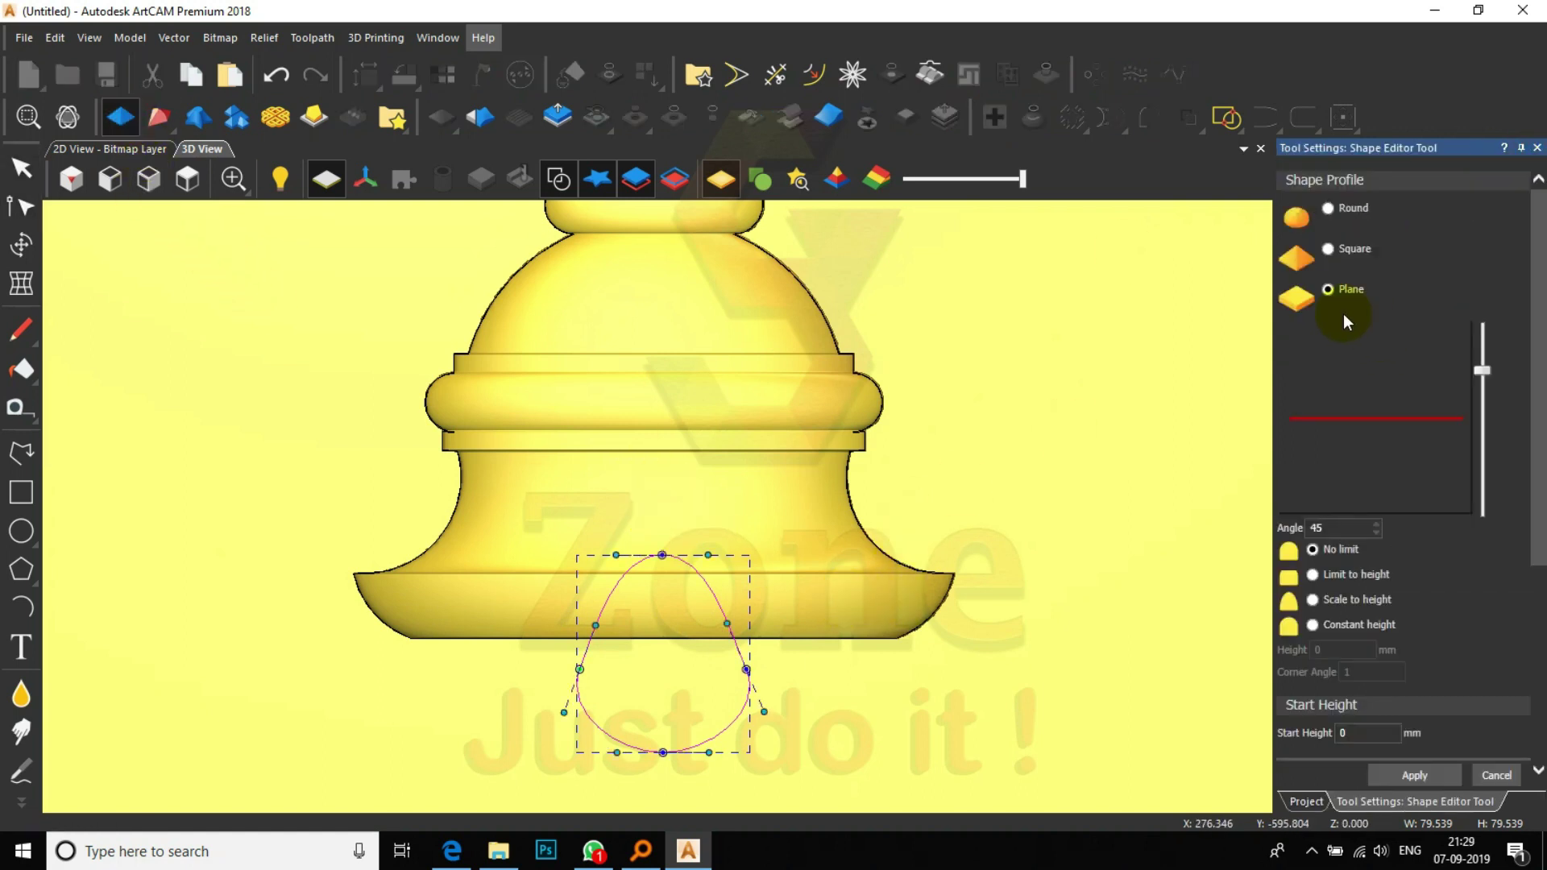
{"action": "left_click", "coordinate": [1330, 208]}
{"action": "scroll", "coordinate": [687, 687], "scroll_direction": "down", "scroll_amount": 1}
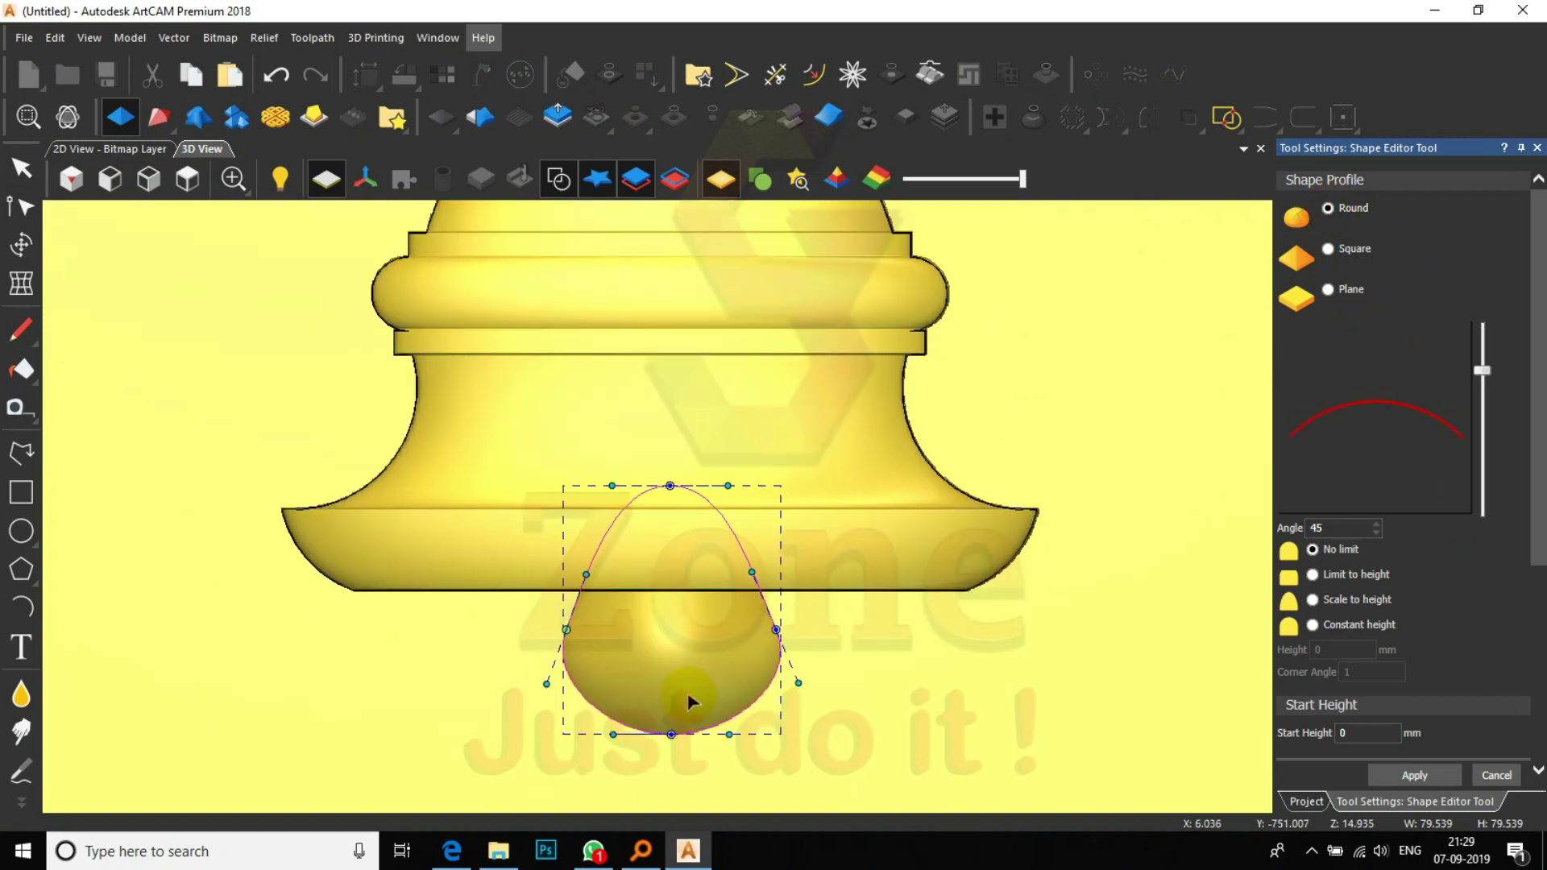
{"action": "scroll", "coordinate": [688, 688], "scroll_direction": "up", "scroll_amount": 1}
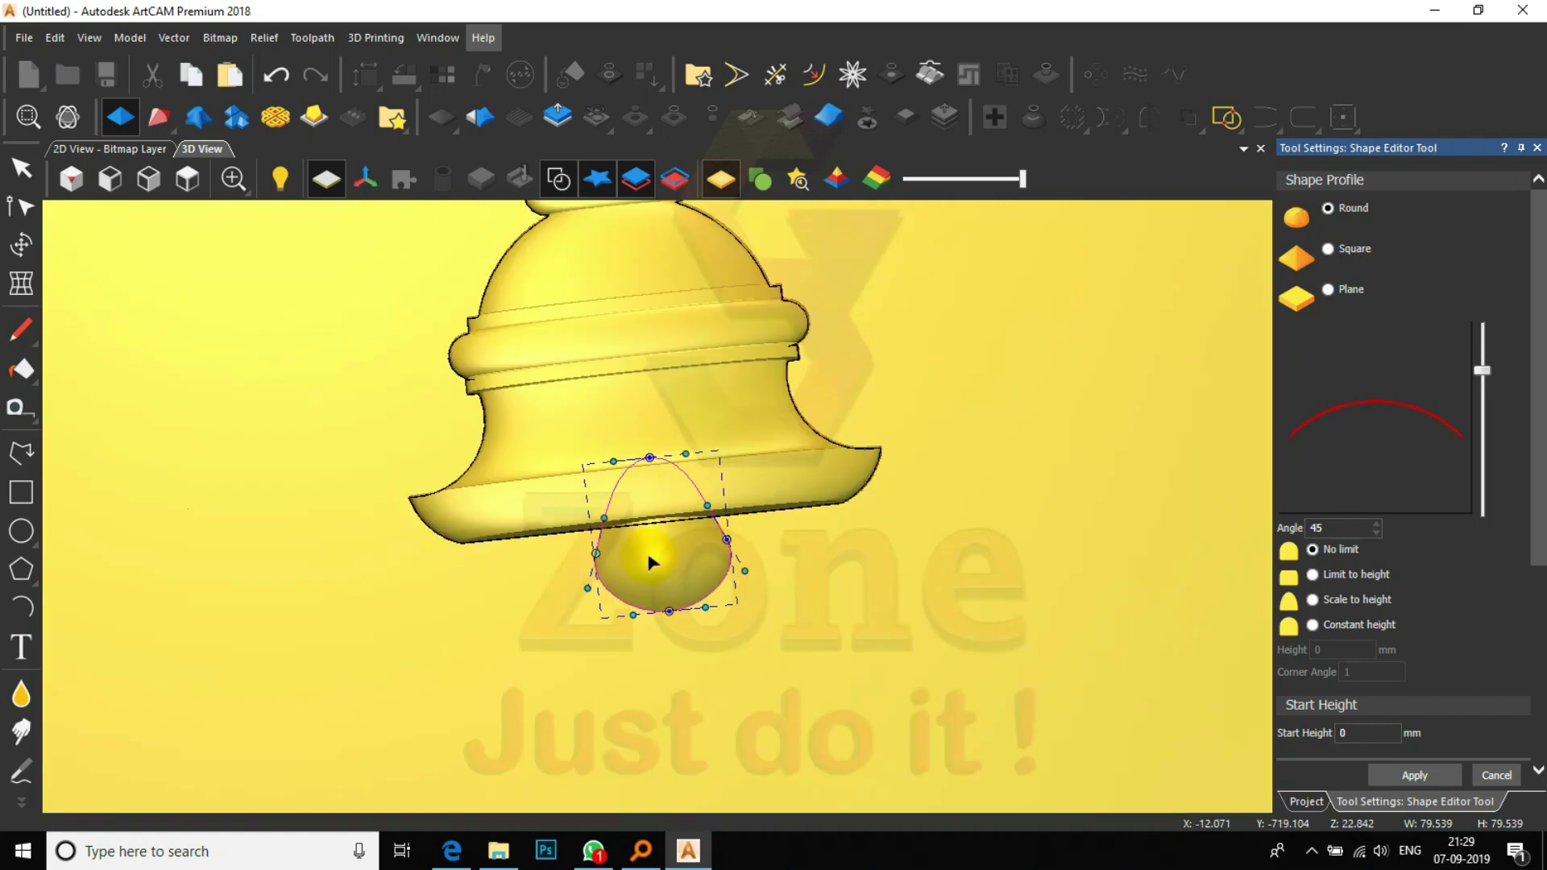
{"action": "scroll", "coordinate": [658, 566], "scroll_direction": "up", "scroll_amount": 4}
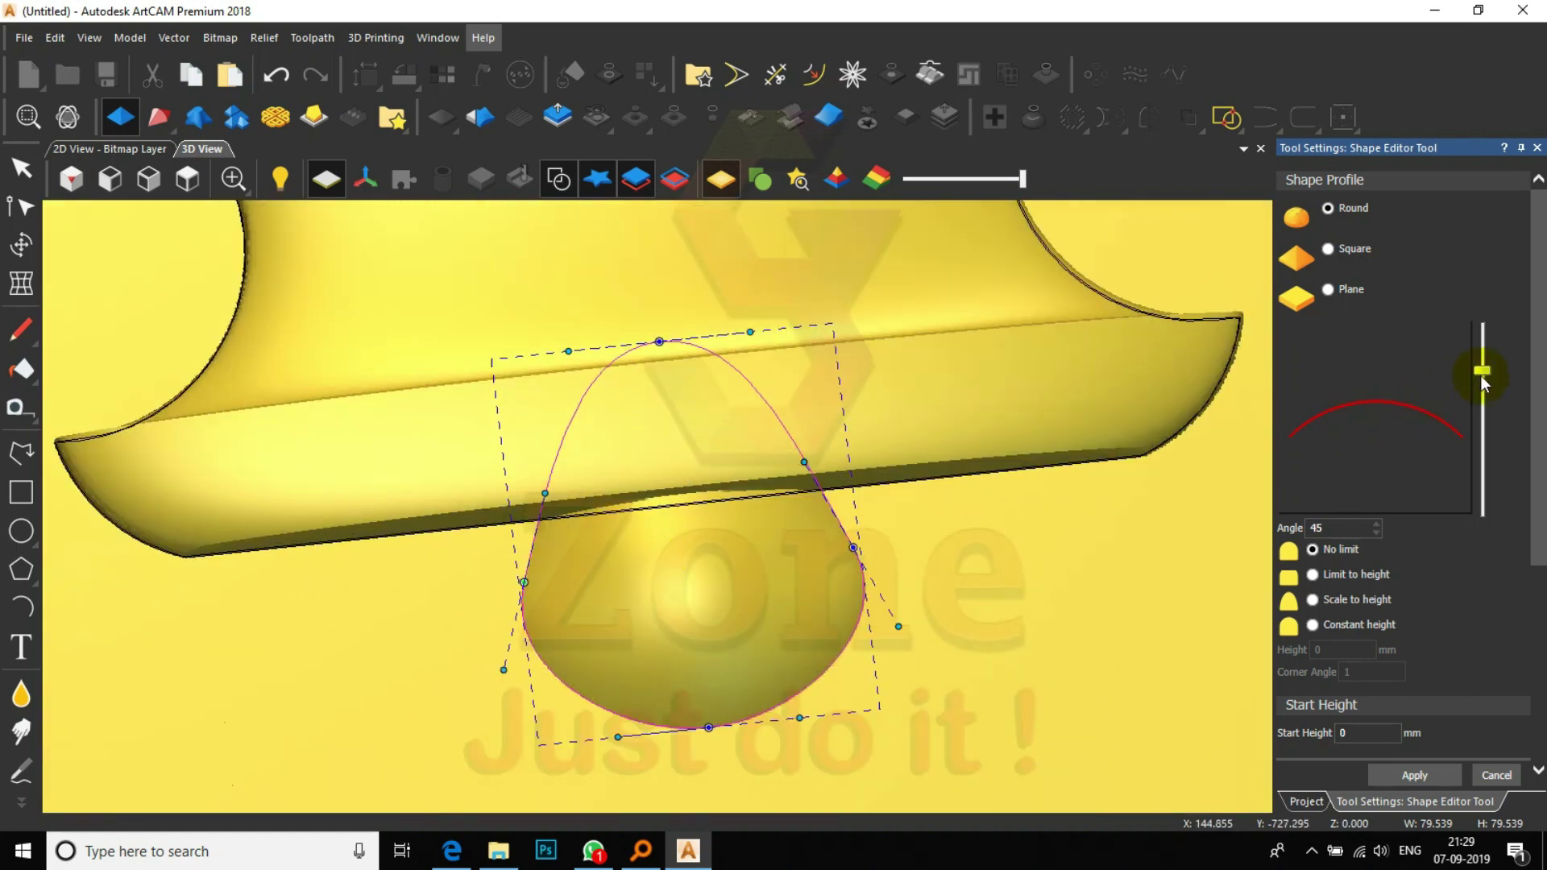
{"action": "left_click_drag", "start_coordinate": [1482, 372], "coordinate": [1491, 295]}
{"action": "left_click", "coordinate": [1327, 574]}
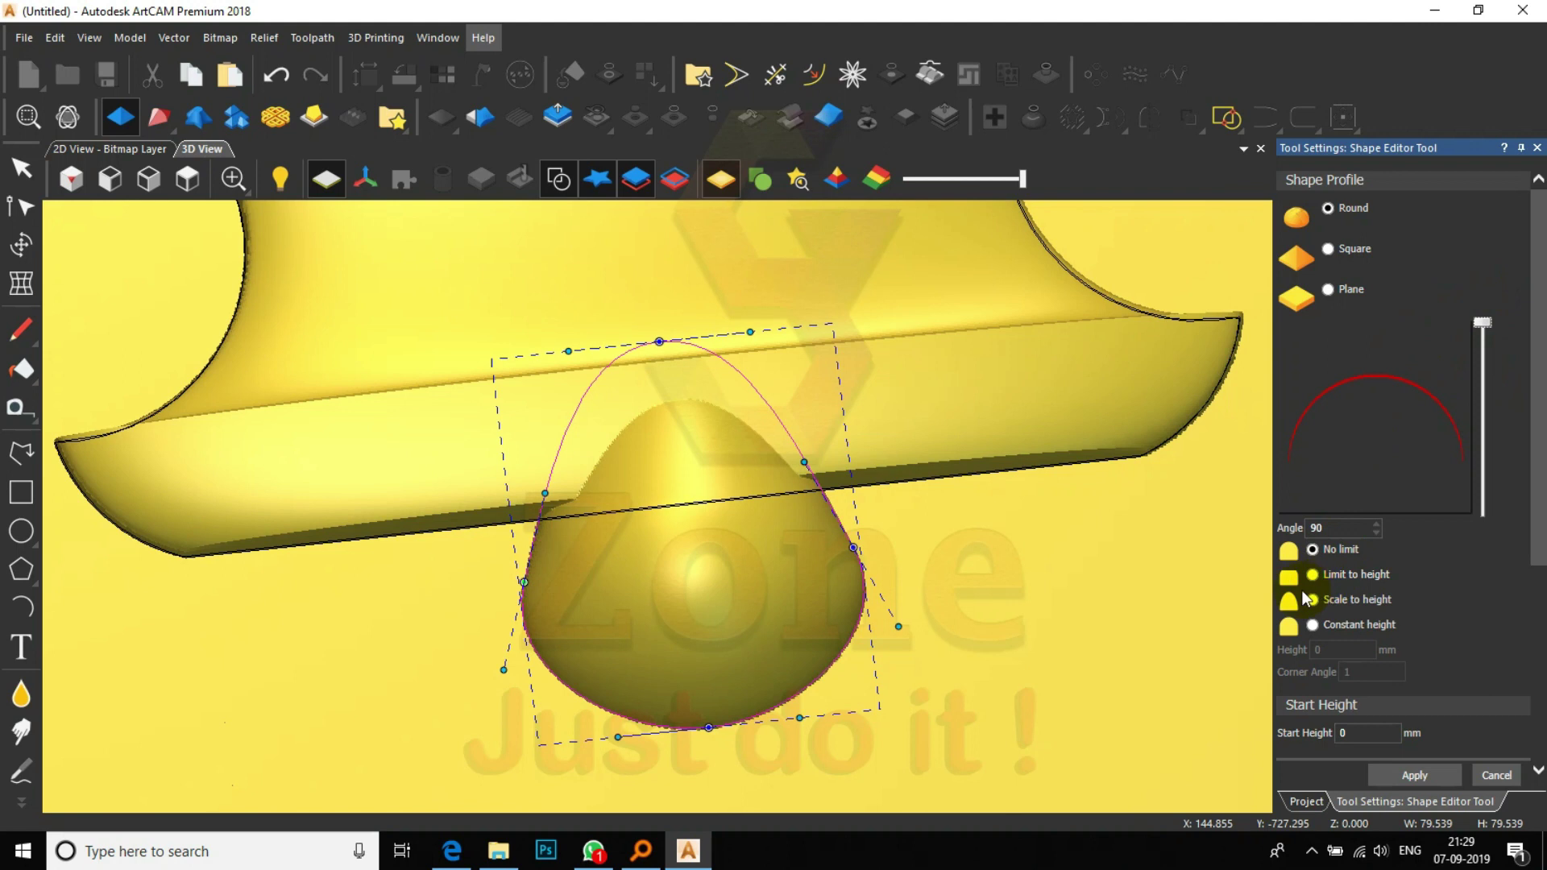
{"action": "left_click", "coordinate": [1312, 600]}
{"action": "double_click", "coordinate": [1336, 650]}
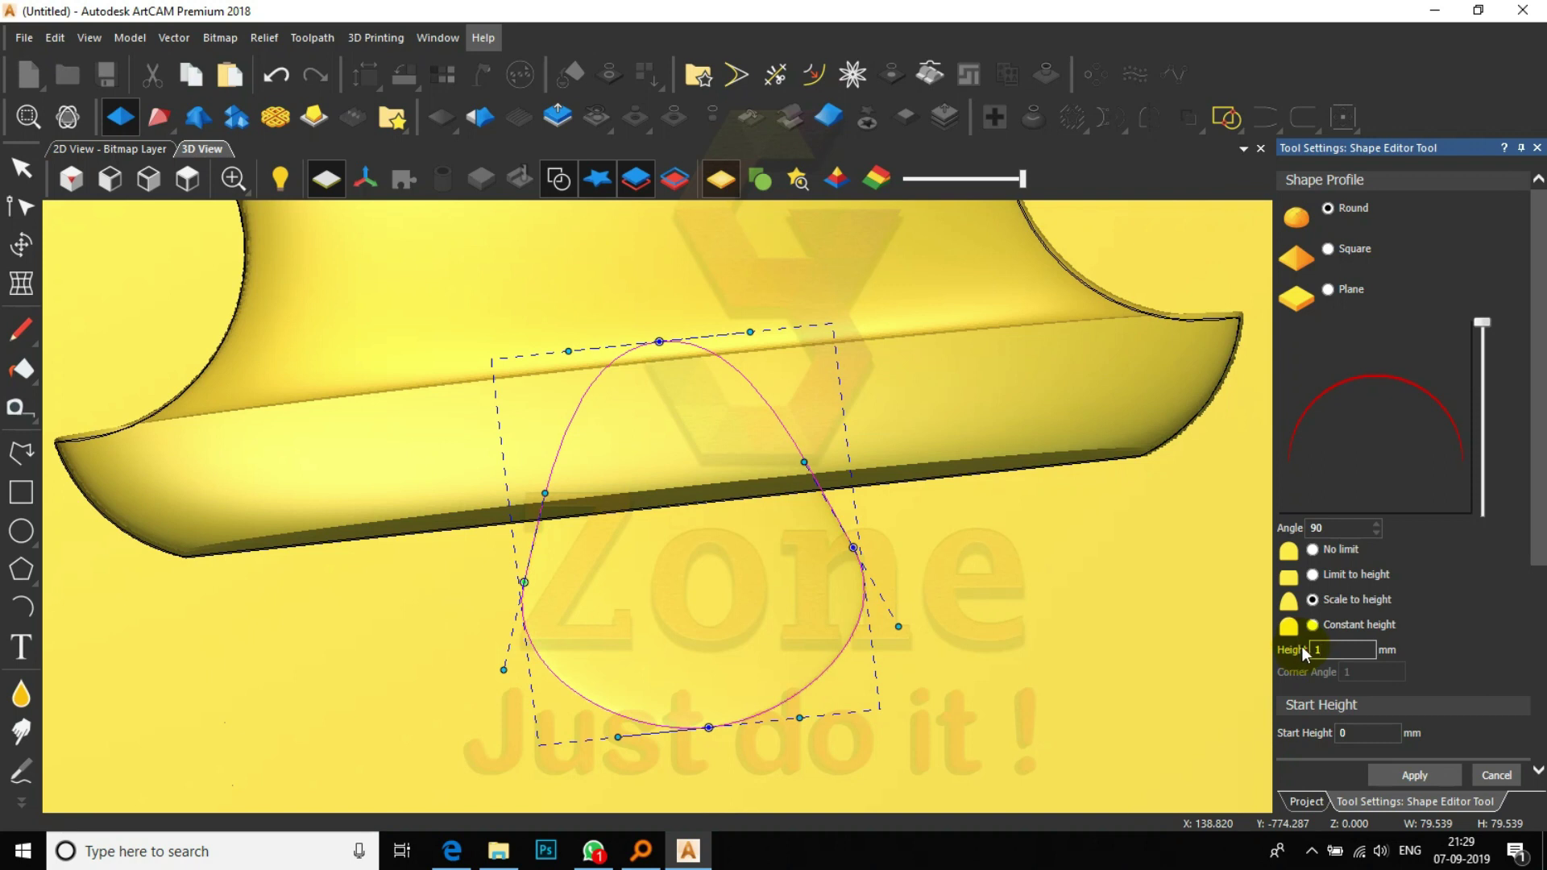
{"action": "type", "text": "20"}
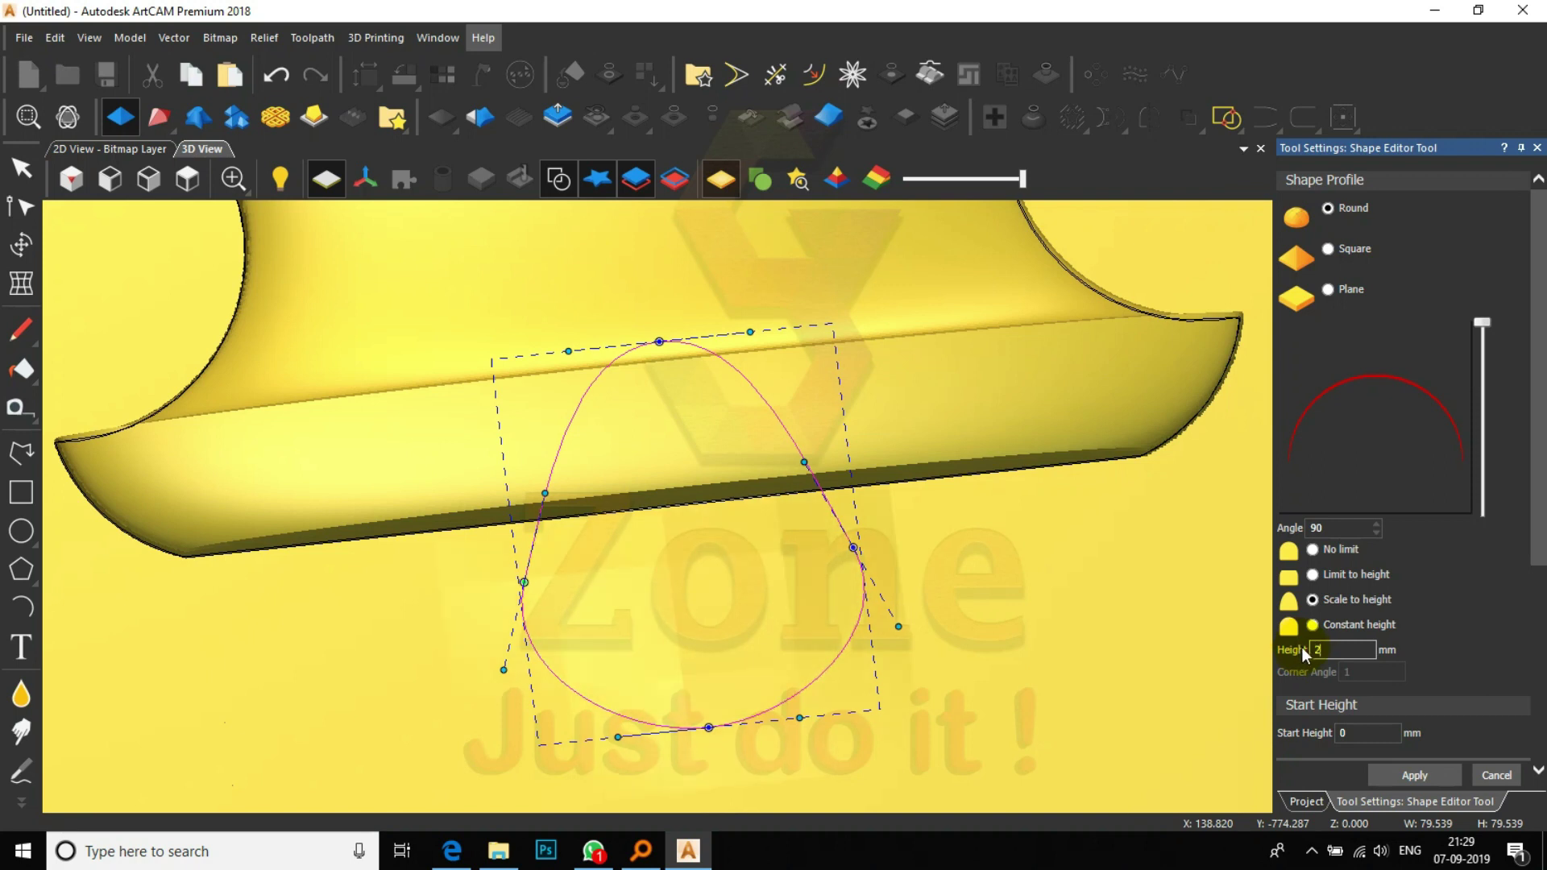
{"action": "scroll", "coordinate": [693, 532], "scroll_direction": "down", "scroll_amount": 2}
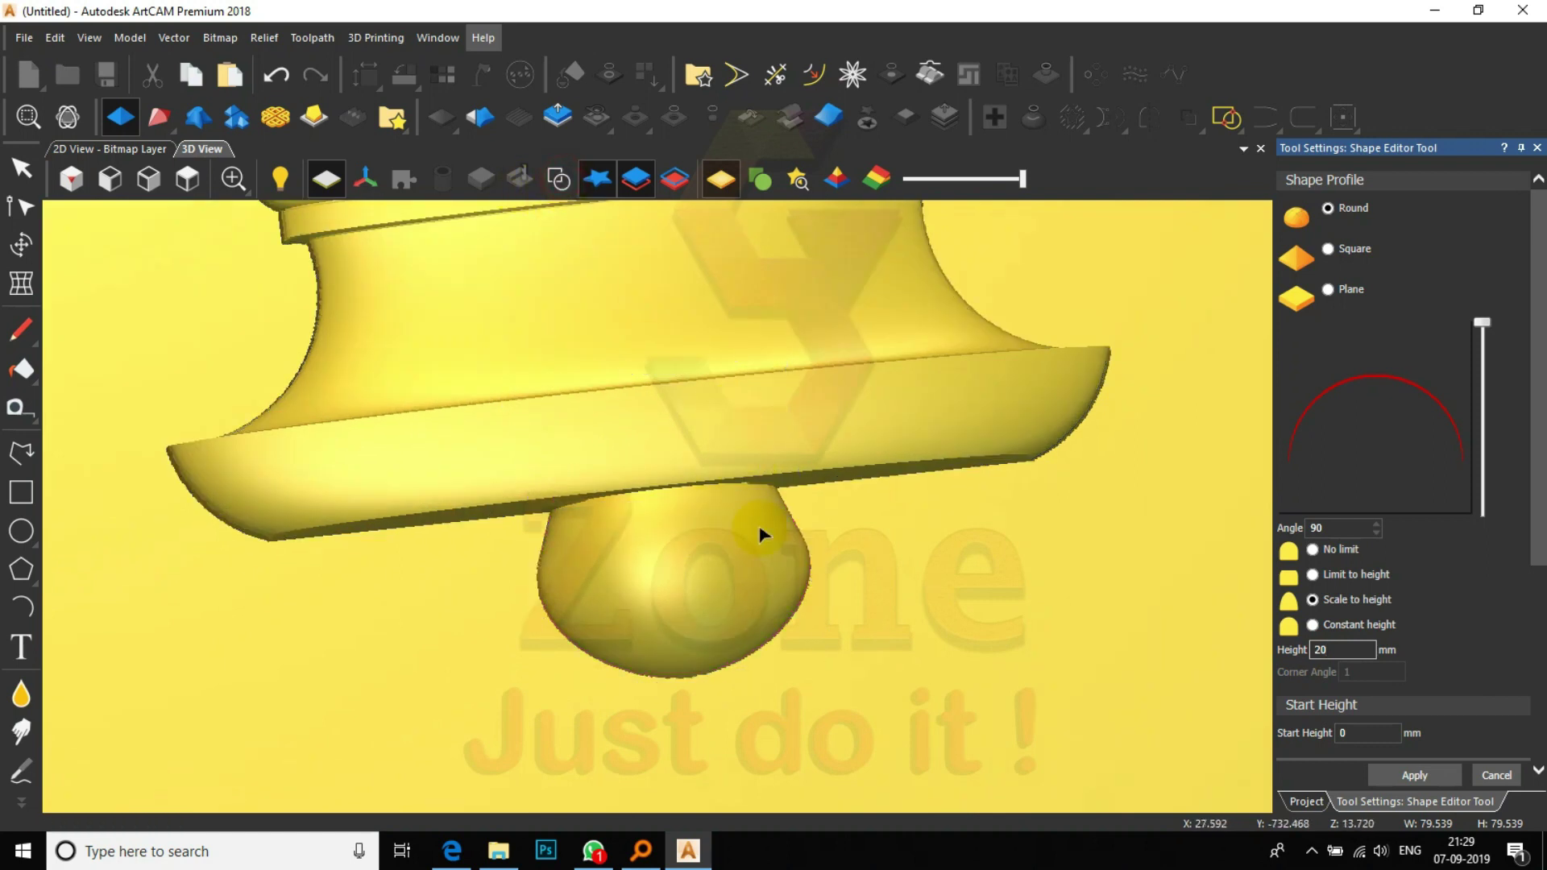
{"action": "scroll", "coordinate": [752, 529], "scroll_direction": "down", "scroll_amount": 3}
{"action": "scroll", "coordinate": [613, 526], "scroll_direction": "up", "scroll_amount": 4}
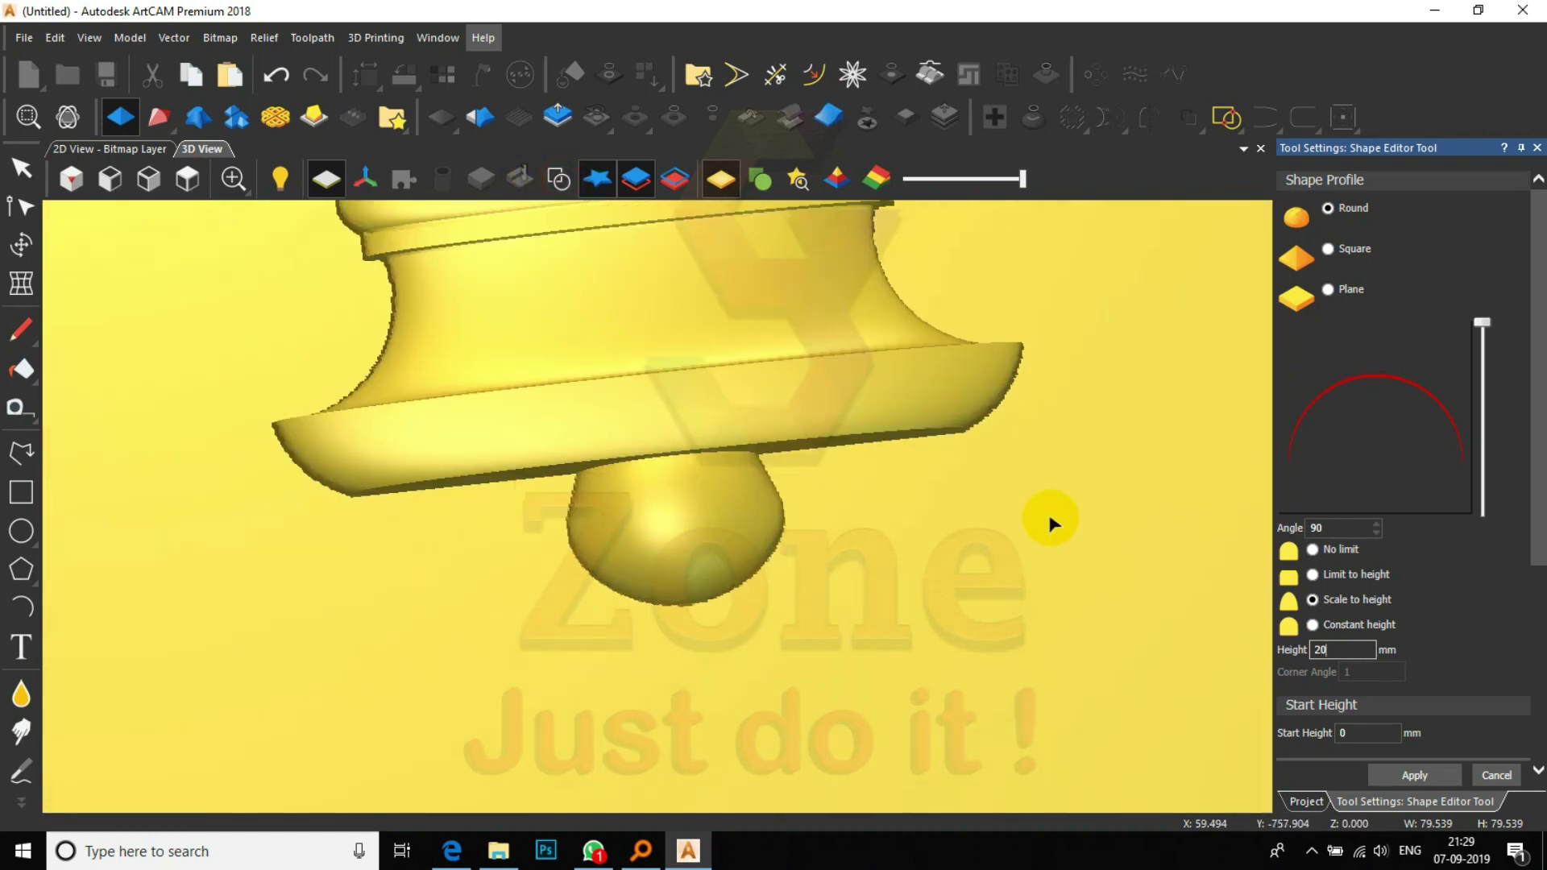
- Set the clapper's scaled height to 15 mm and its start height to 5 mm, and apply the shape to the relief
{"action": "left_click_drag", "start_coordinate": [1335, 649], "coordinate": [1271, 647]}
{"action": "type", "text": "15"}
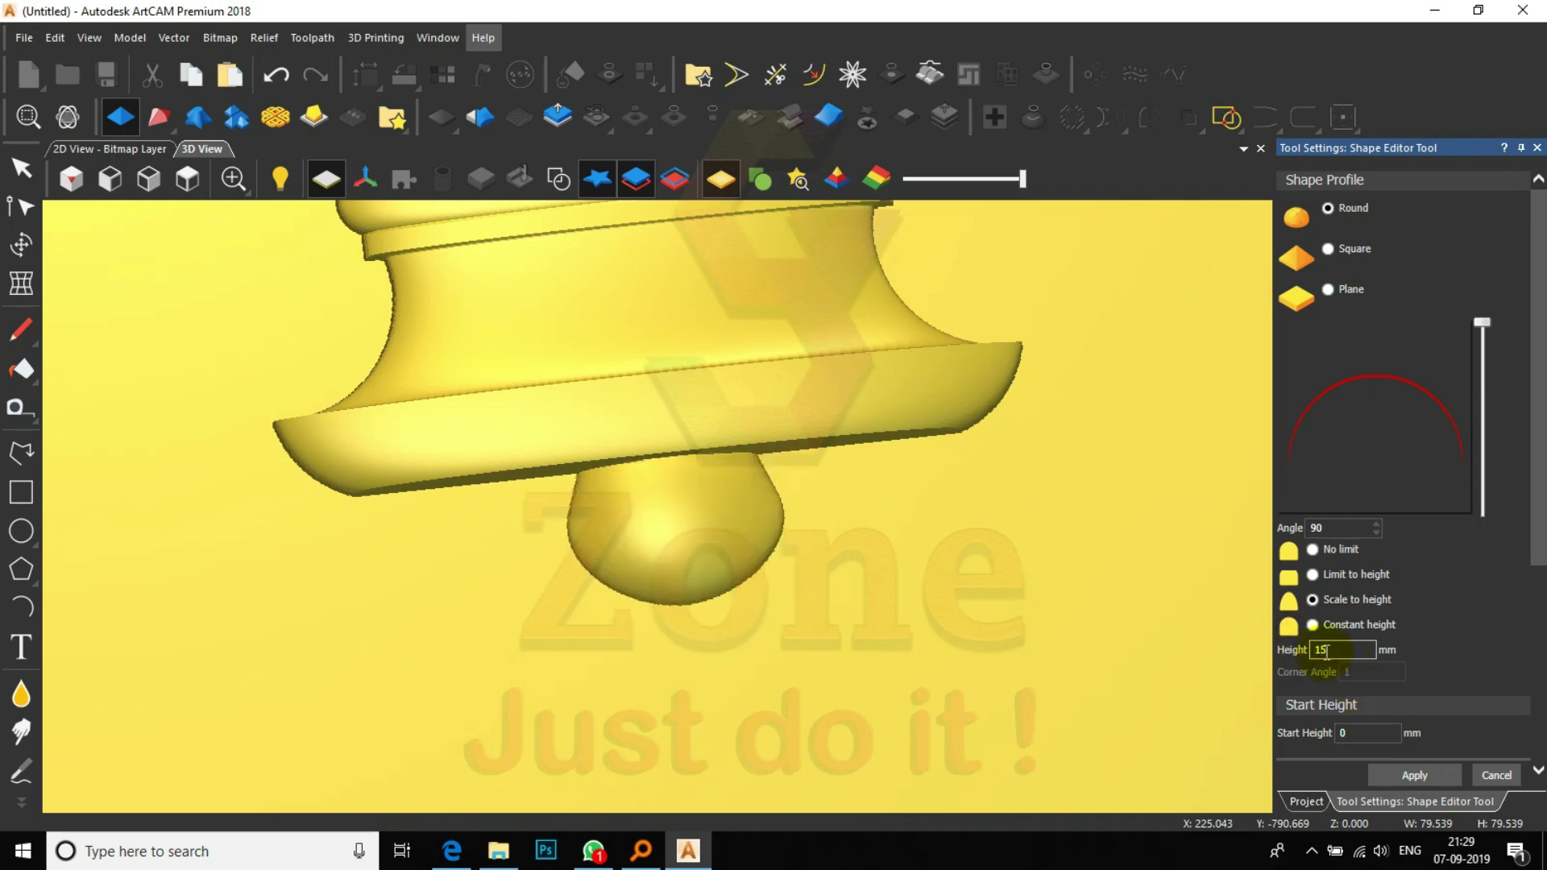
{"action": "left_click_drag", "start_coordinate": [1367, 733], "coordinate": [1331, 732]}
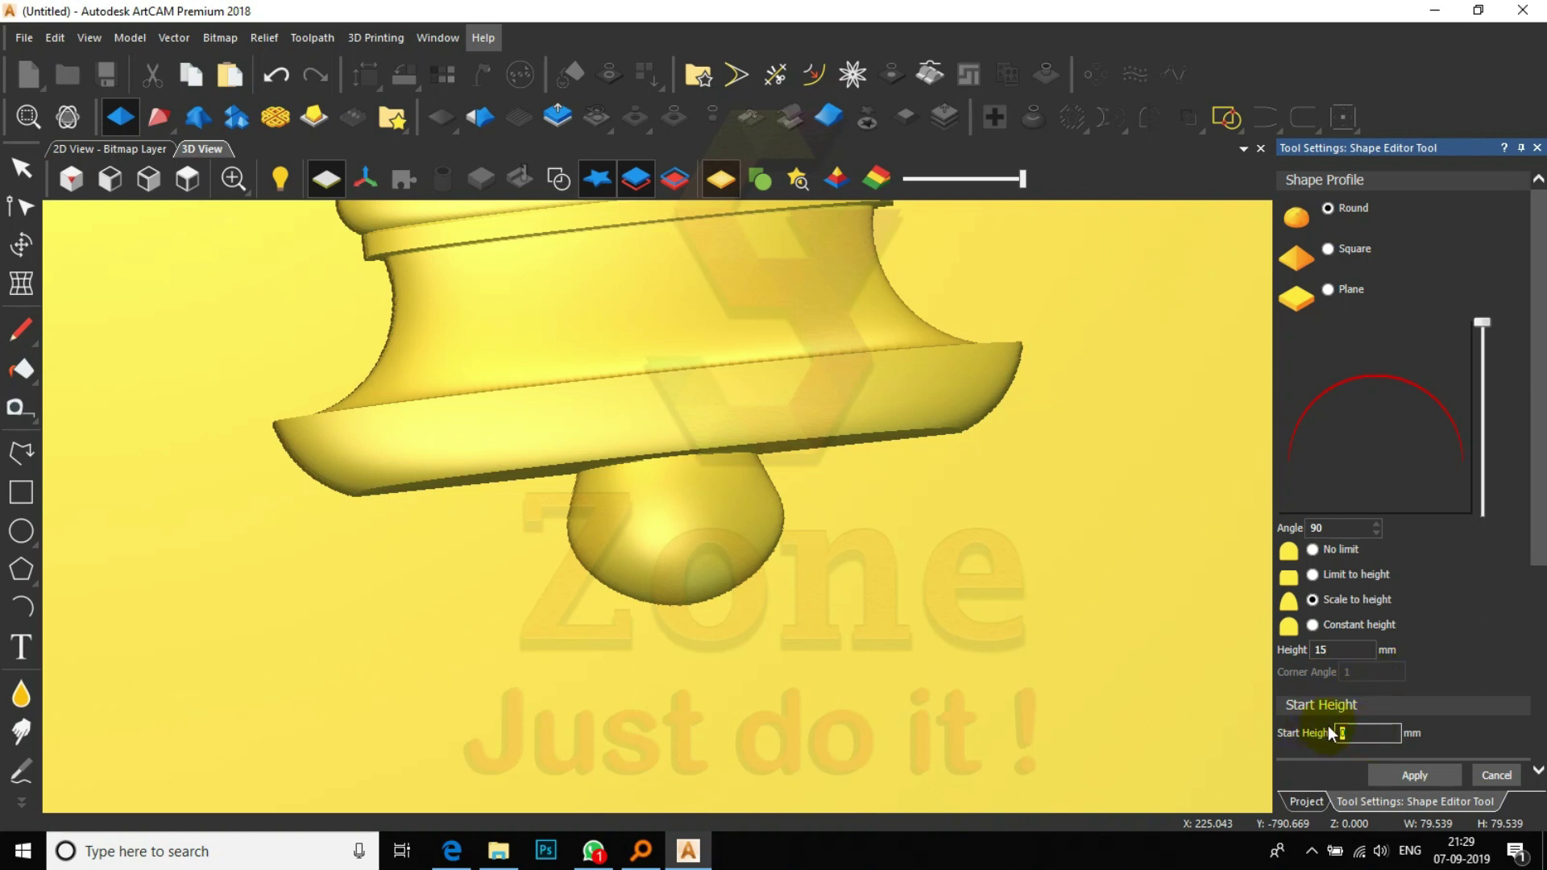
{"action": "type", "text": "5"}
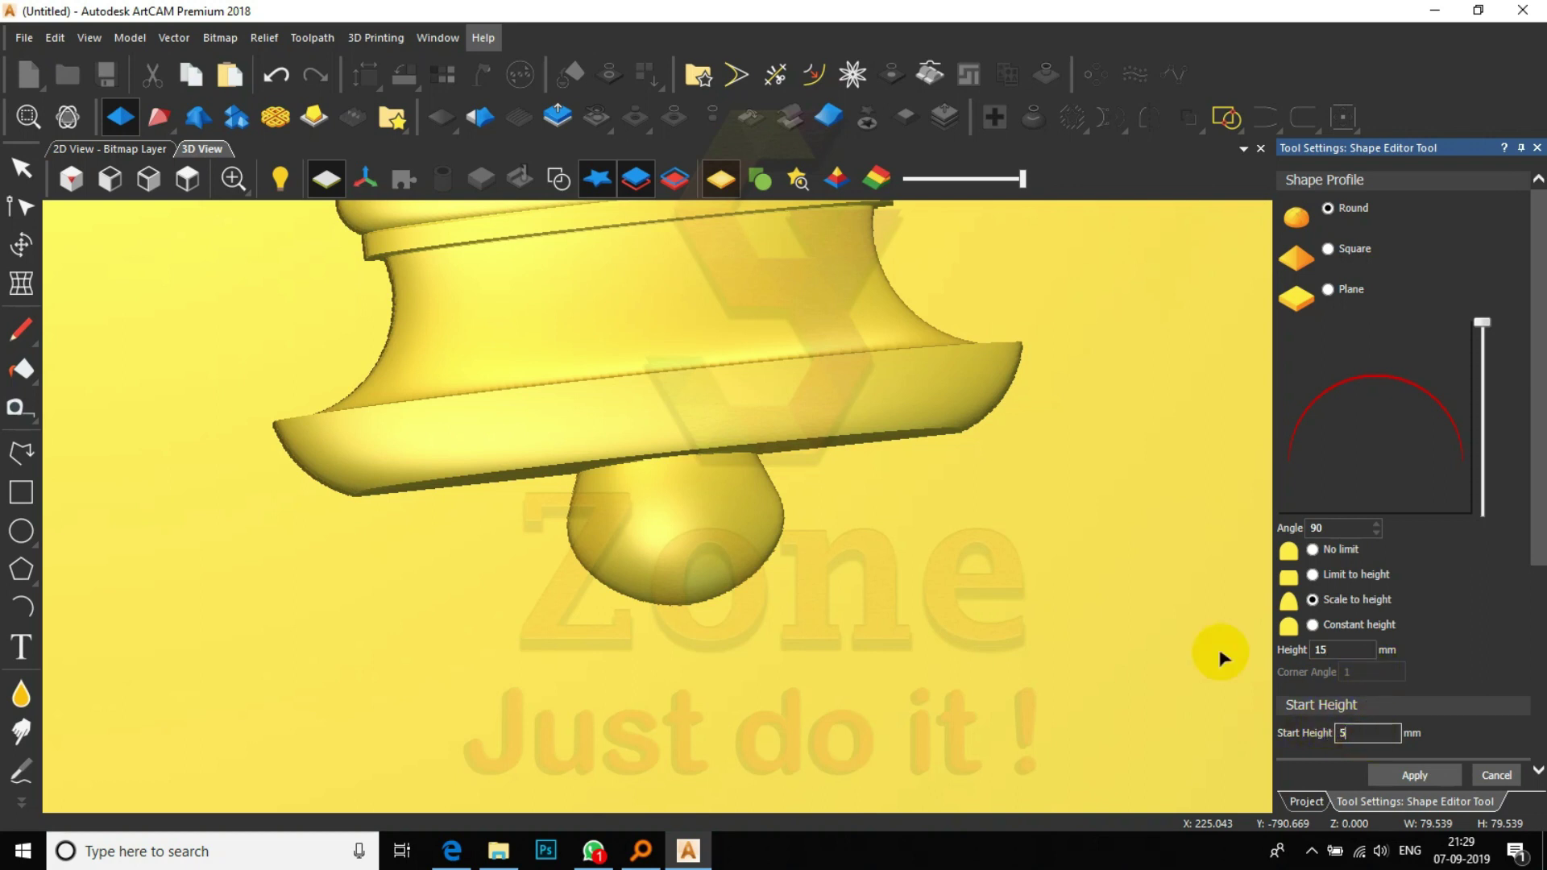
{"action": "left_click", "coordinate": [699, 546]}
{"action": "scroll", "coordinate": [699, 546], "scroll_direction": "up", "scroll_amount": 2}
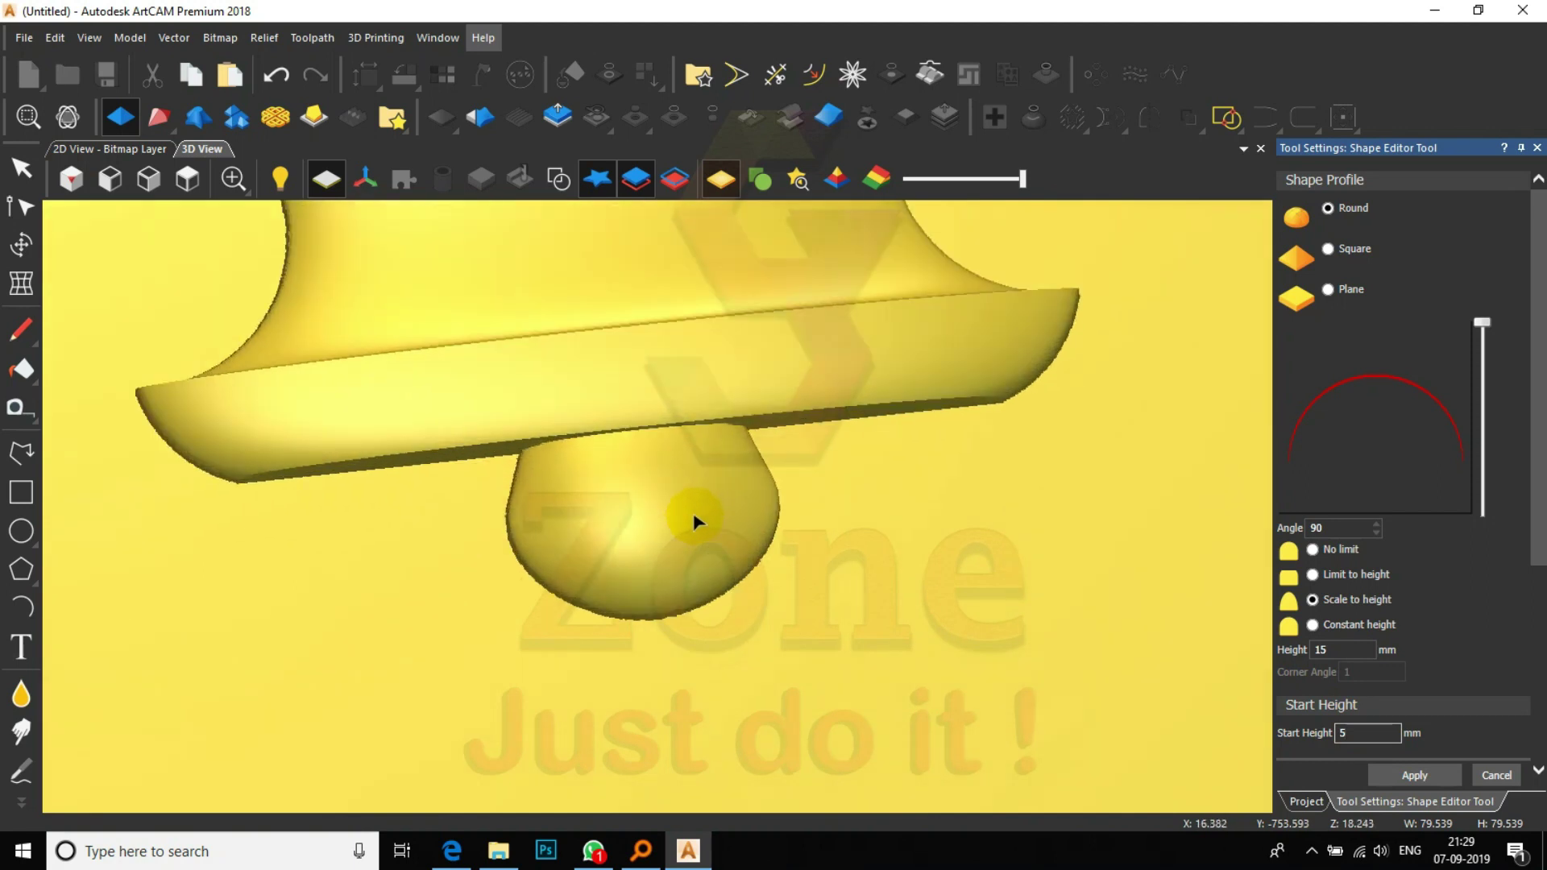
{"action": "left_click", "coordinate": [1487, 778]}
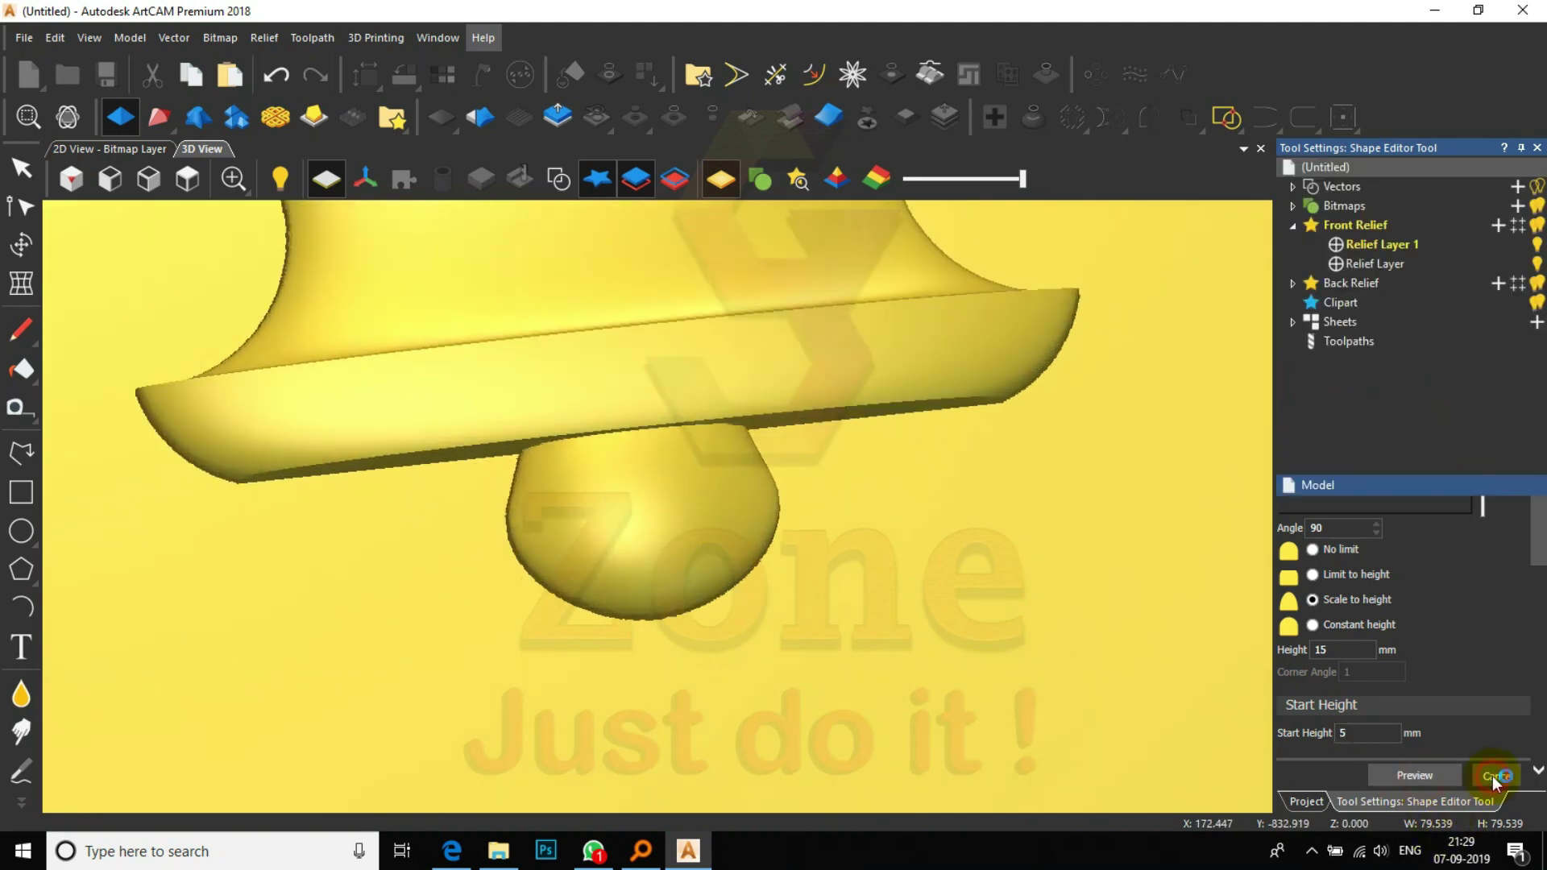
{"action": "scroll", "coordinate": [636, 506], "scroll_direction": "down", "scroll_amount": 3}
{"action": "scroll", "coordinate": [645, 504], "scroll_direction": "down", "scroll_amount": 5}
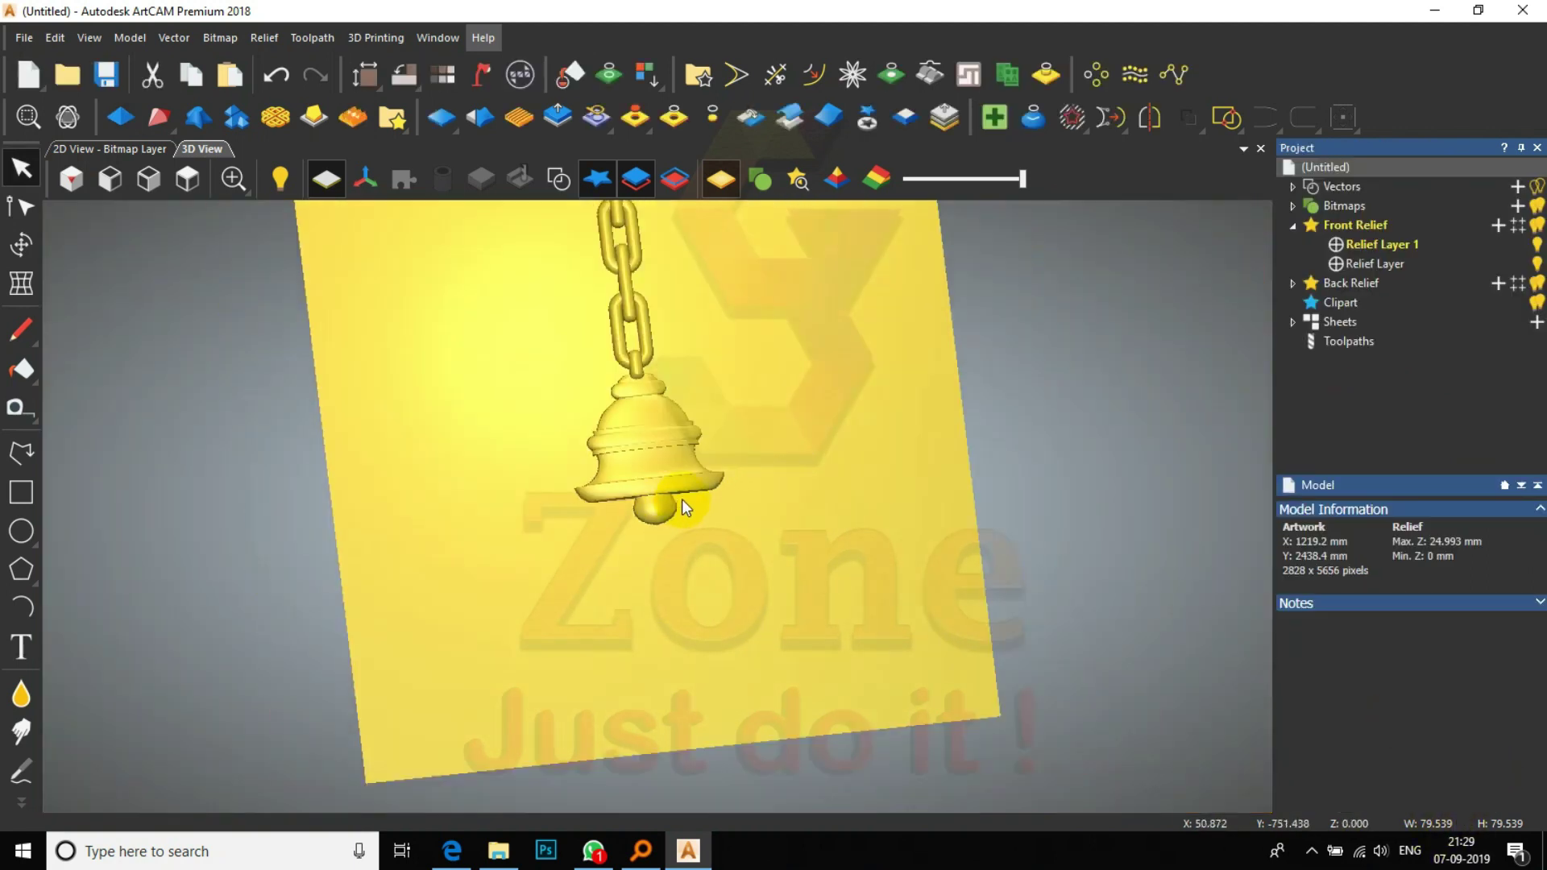
- Merge the chain and bell relief layers into a single layer and hide Relief Layer 1
{"action": "left_click", "coordinate": [208, 187]}
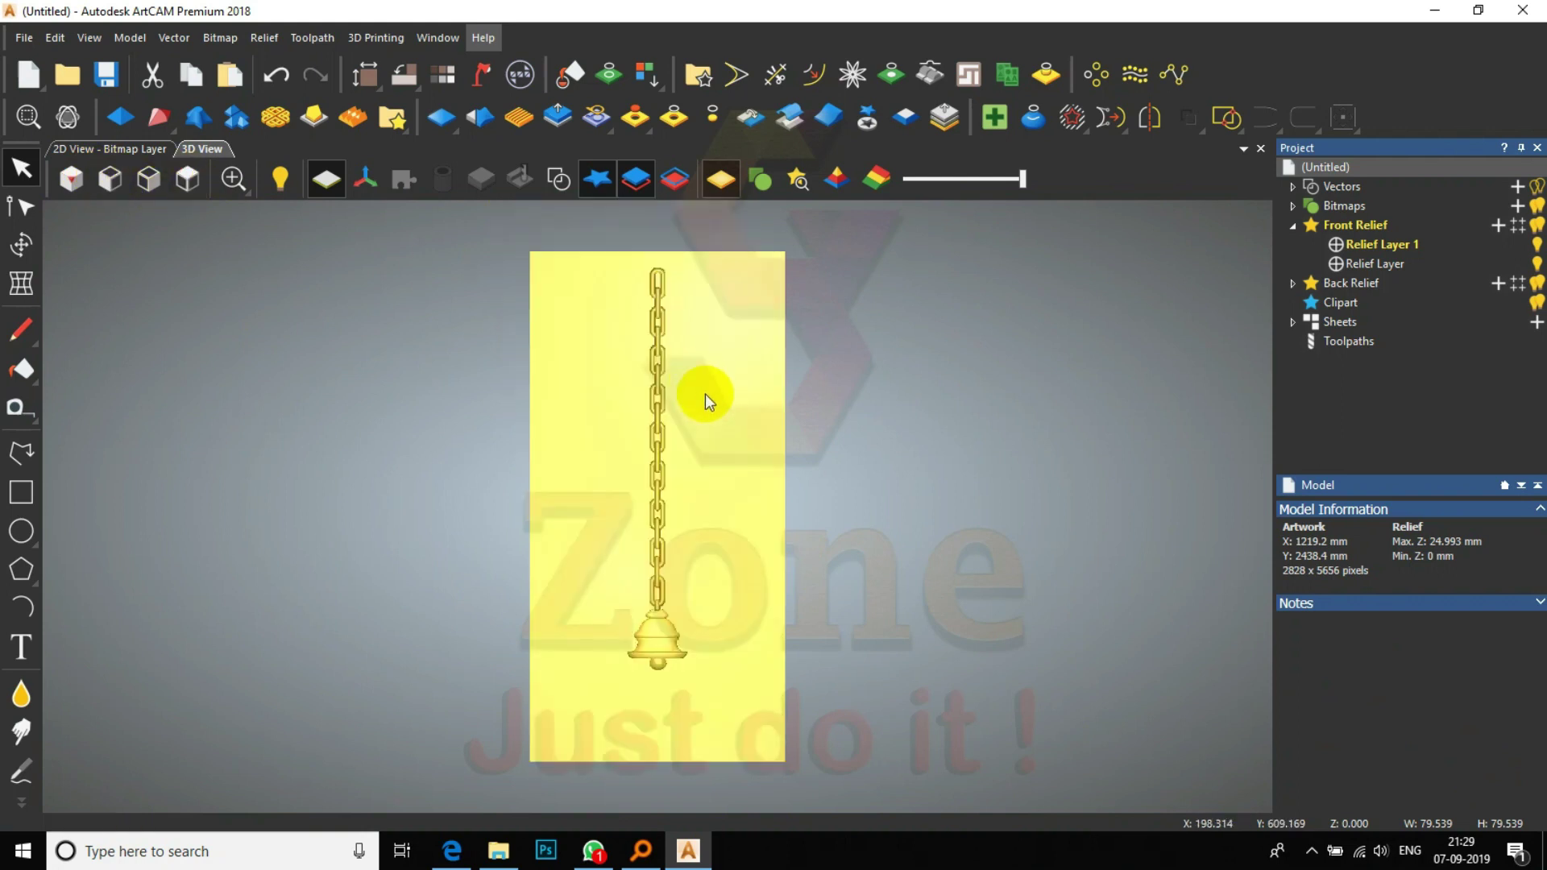
{"action": "scroll", "coordinate": [684, 622], "scroll_direction": "up", "scroll_amount": 2}
{"action": "scroll", "coordinate": [677, 523], "scroll_direction": "down", "scroll_amount": 3}
{"action": "scroll", "coordinate": [665, 419], "scroll_direction": "up", "scroll_amount": 1}
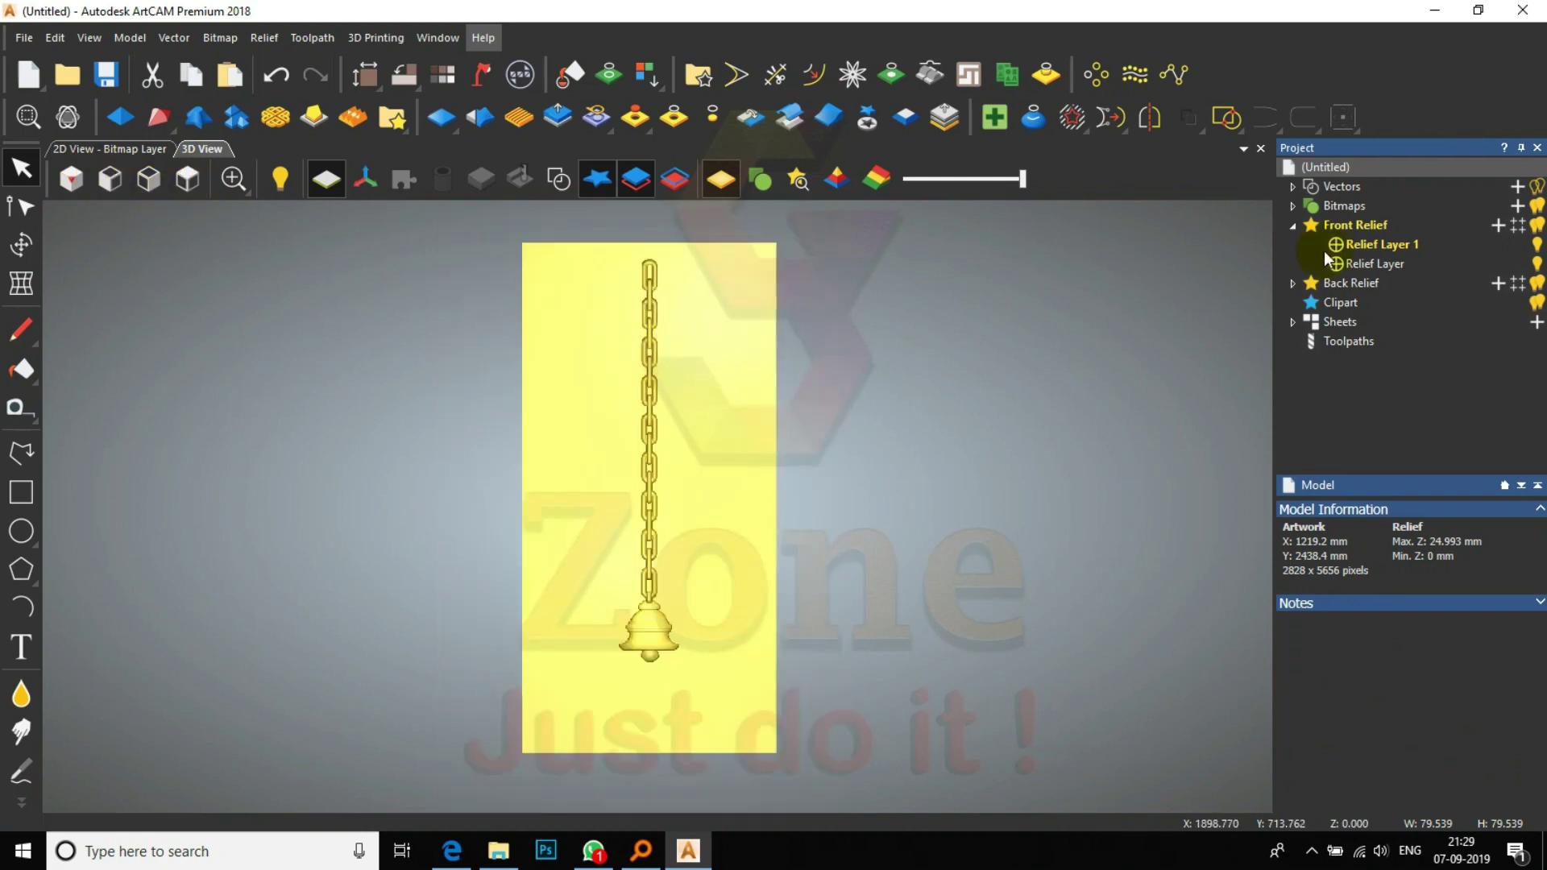
{"action": "left_click", "coordinate": [1378, 266]}
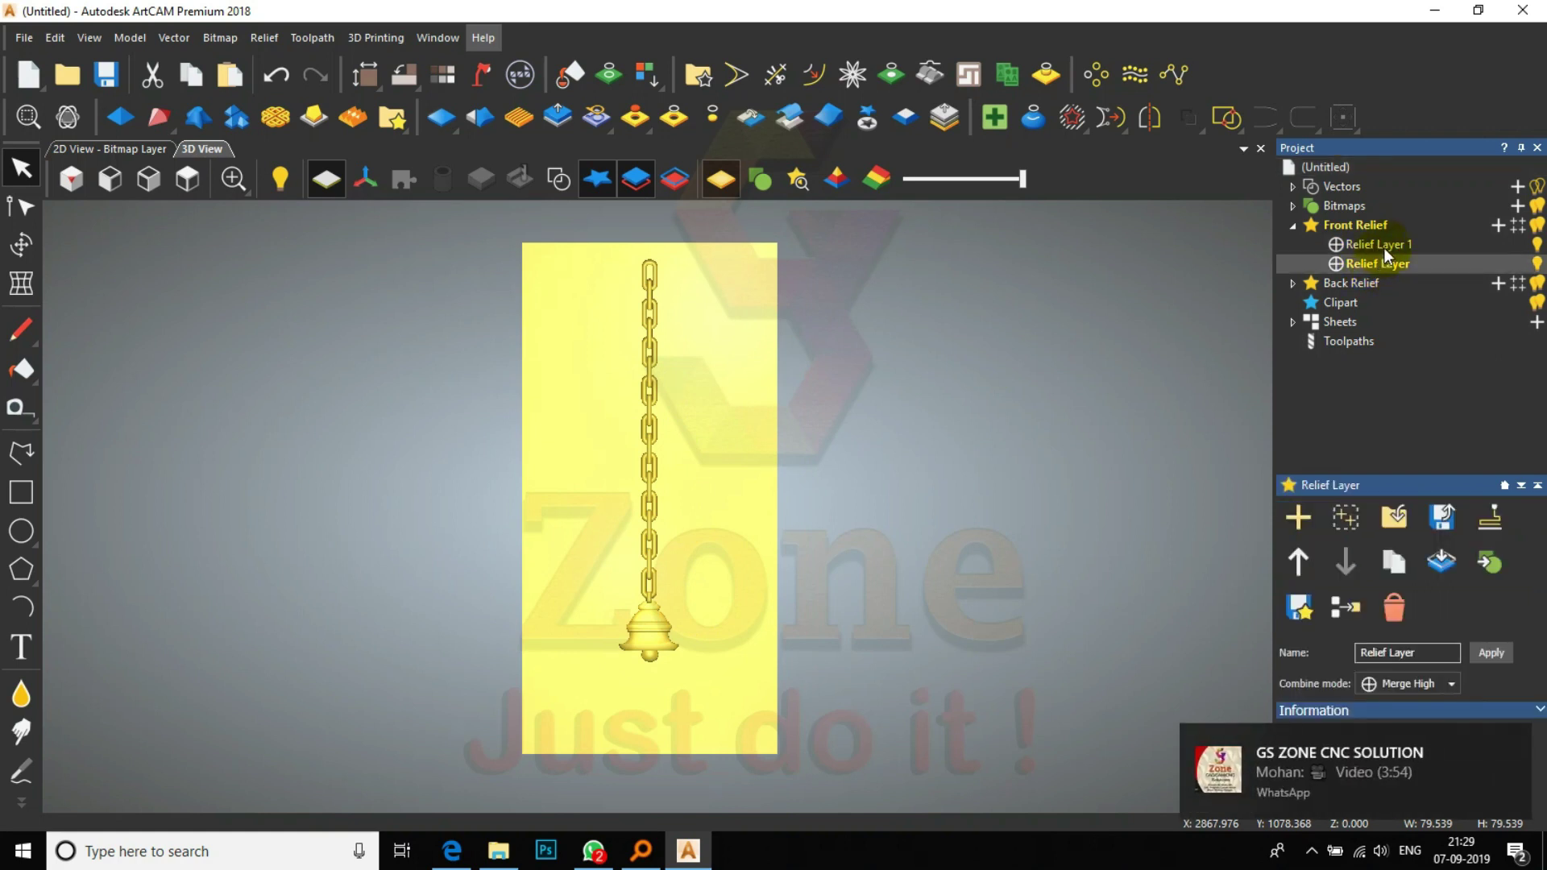
{"action": "left_click", "coordinate": [1385, 248]}
{"action": "right_click", "coordinate": [1385, 249]}
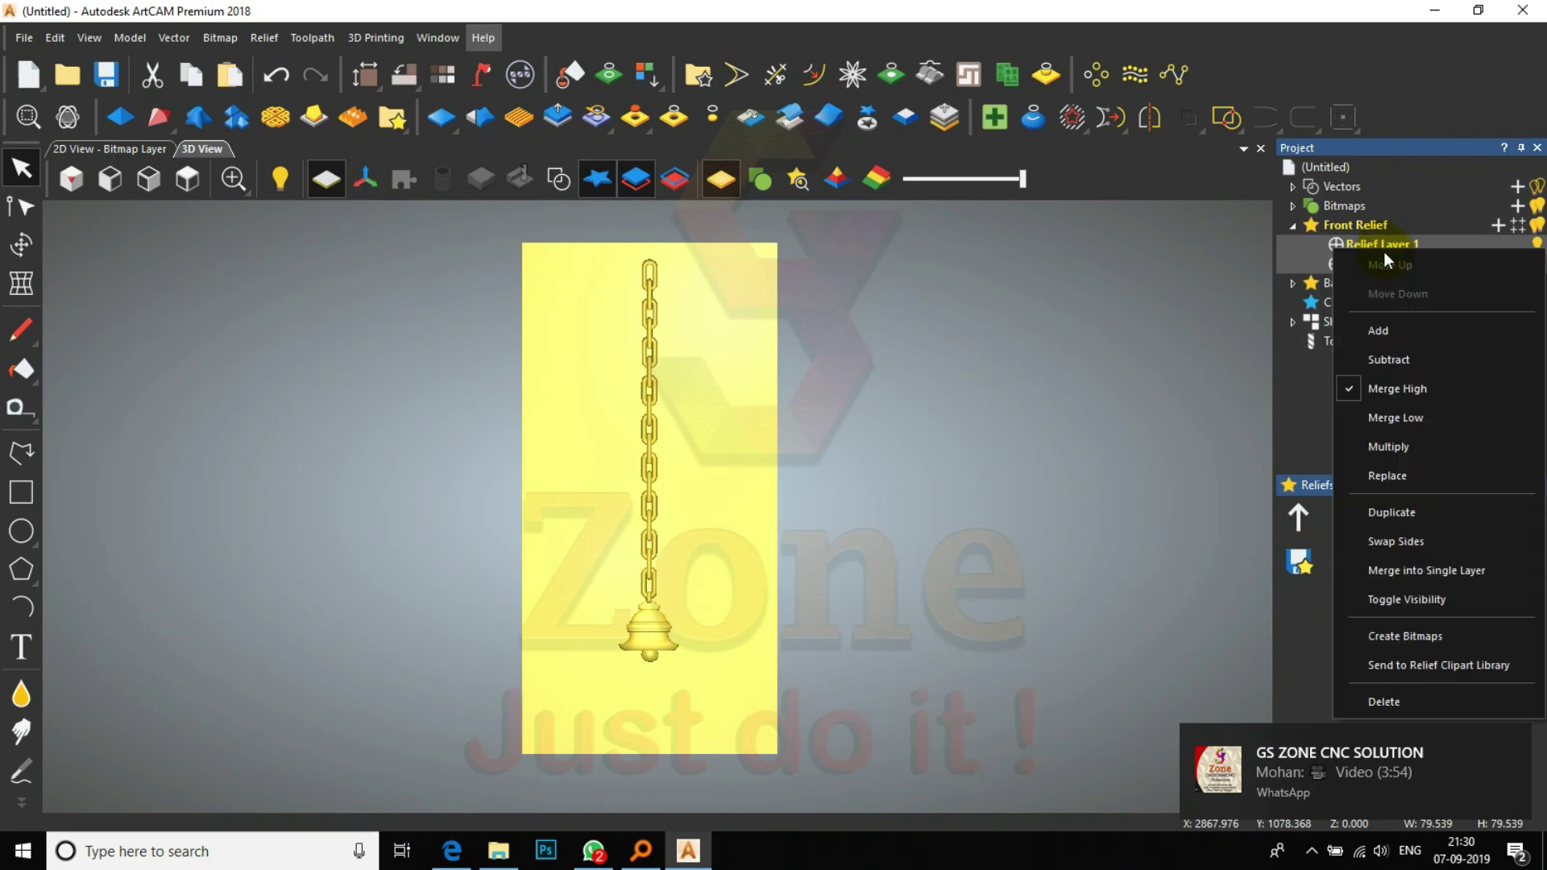
{"action": "left_click", "coordinate": [1439, 574]}
{"action": "left_click", "coordinate": [1534, 266]}
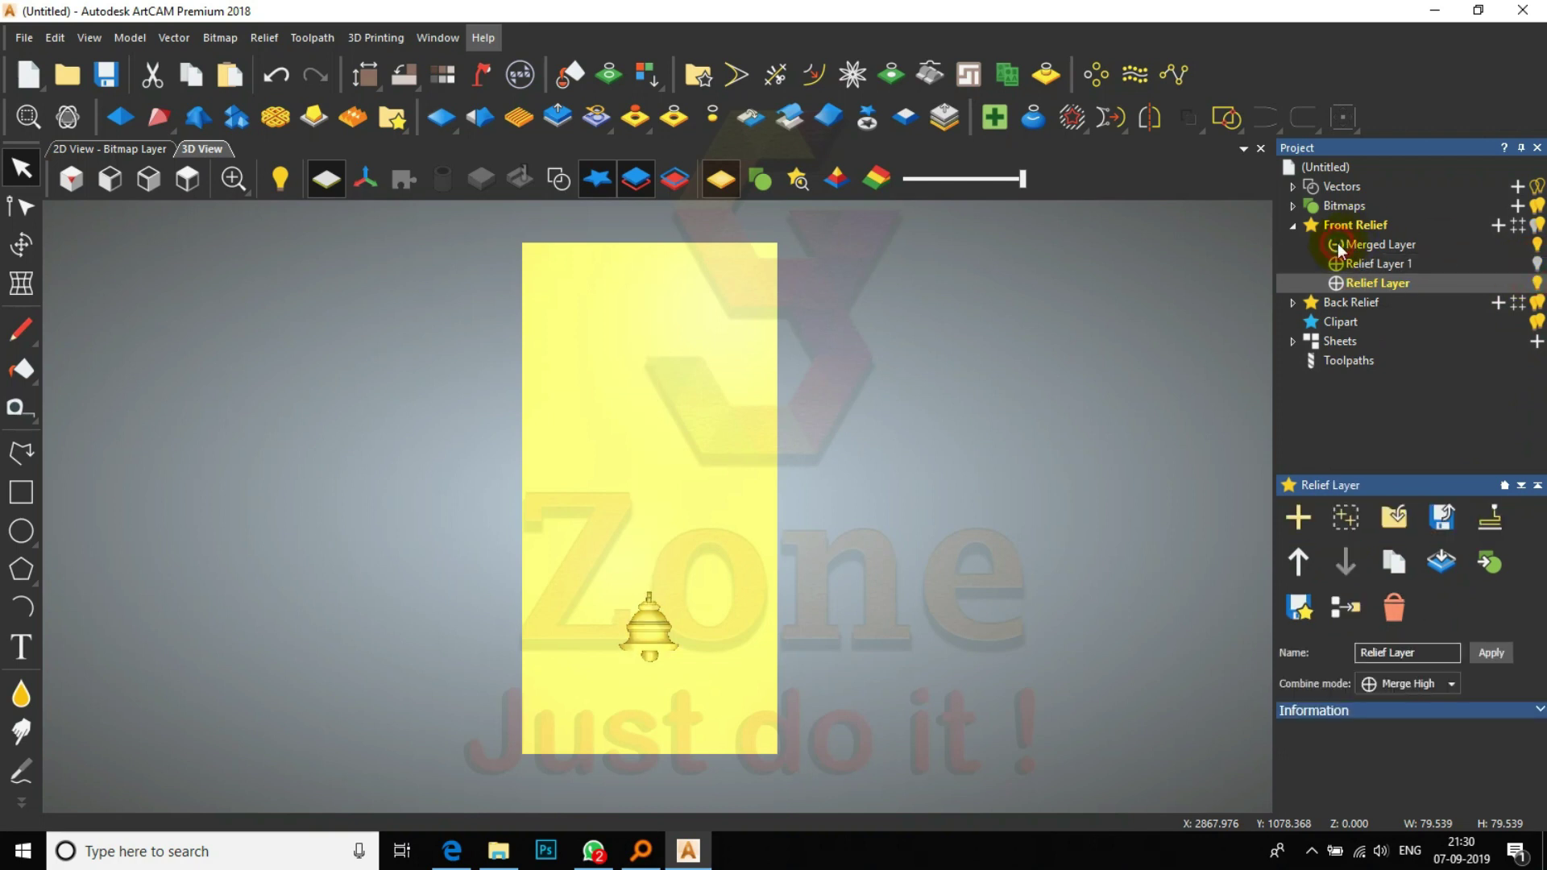
{"action": "left_click", "coordinate": [731, 403]}
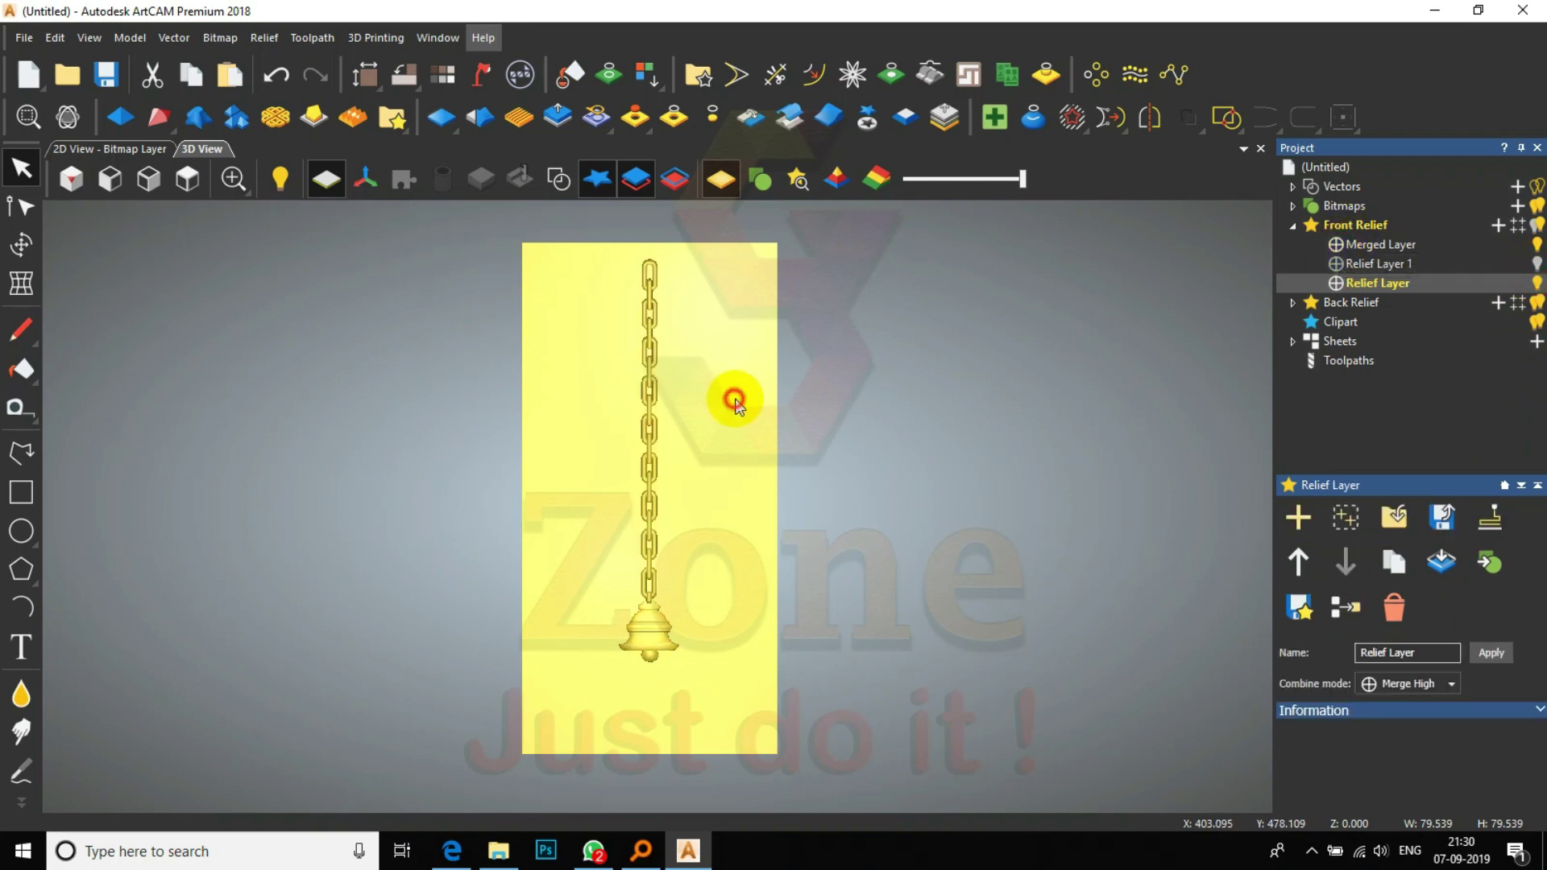
{"action": "left_click", "coordinate": [864, 120]}
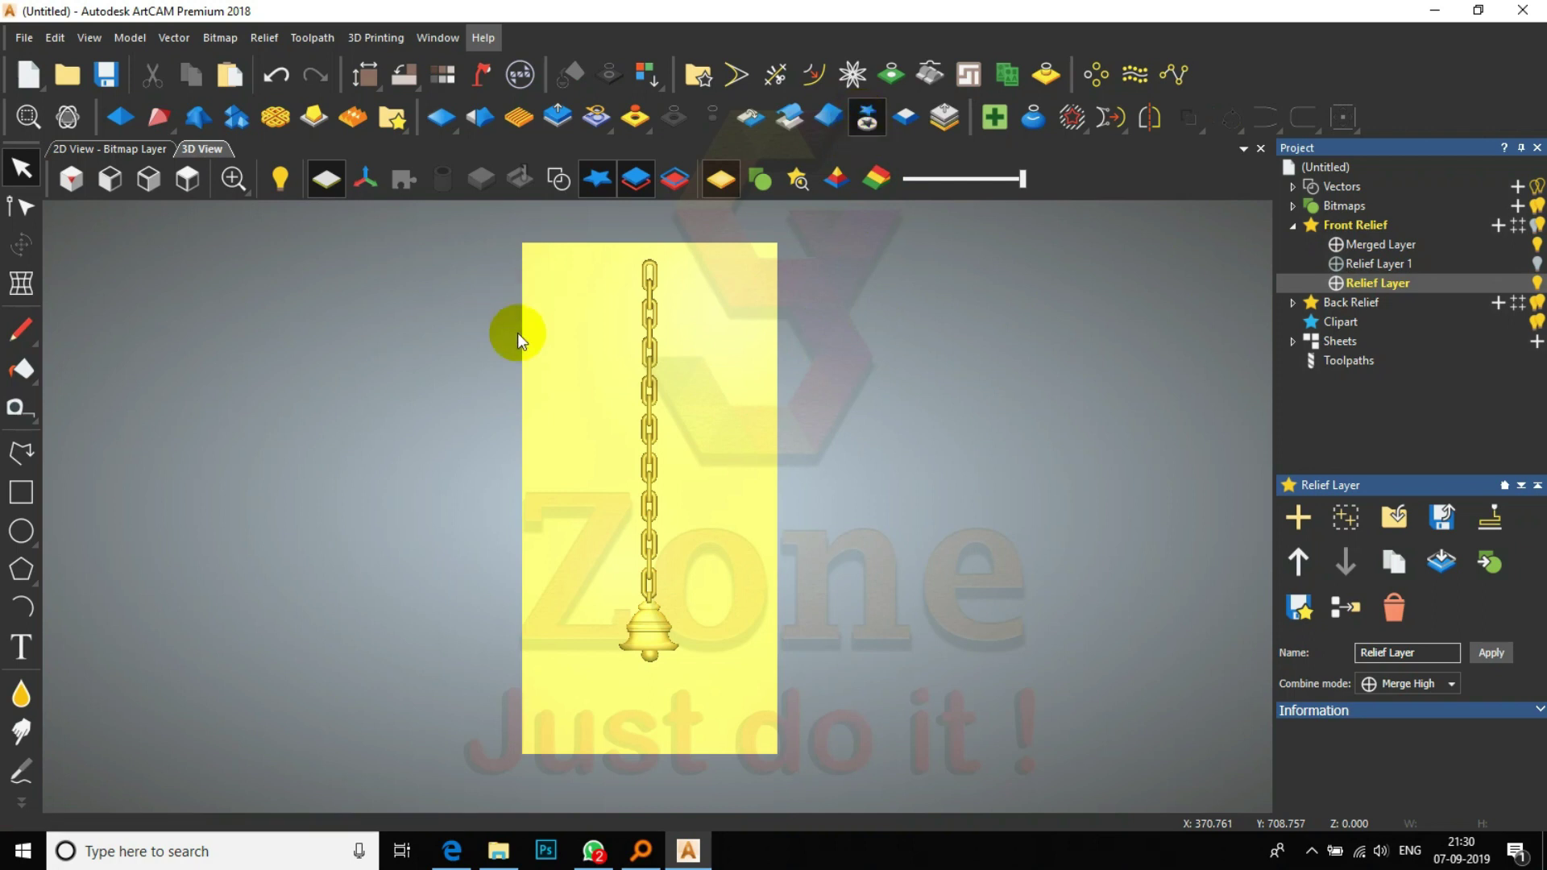
{"action": "left_click", "coordinate": [660, 403]}
{"action": "key", "text": "ctrl+z"}
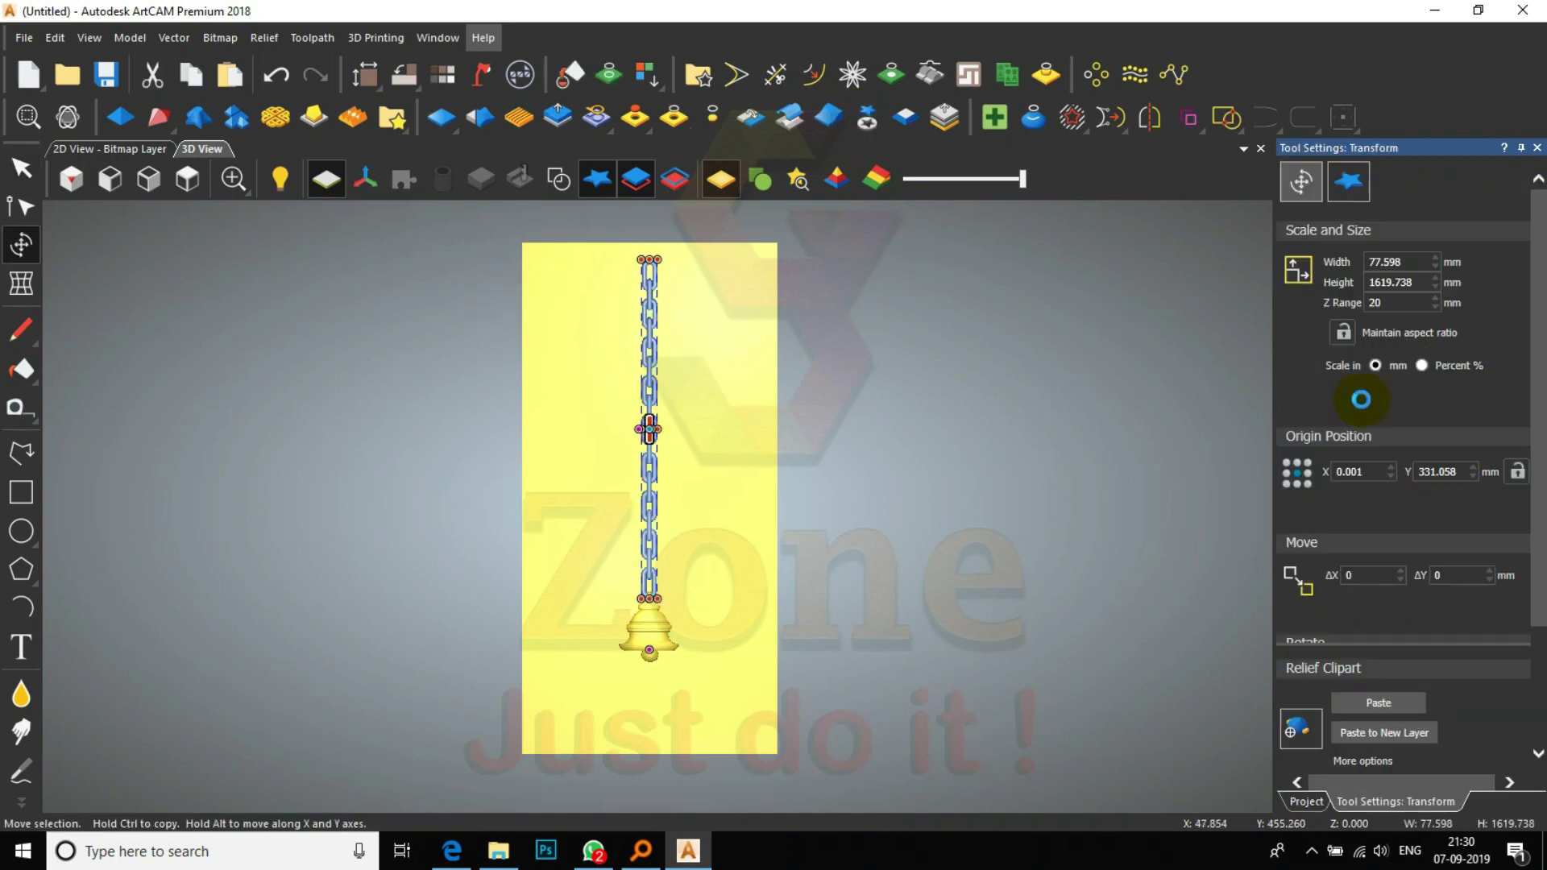
- Duplicate the merged layer holding the full chain and bell, and make the copy the active layer
{"action": "left_click", "coordinate": [1431, 249]}
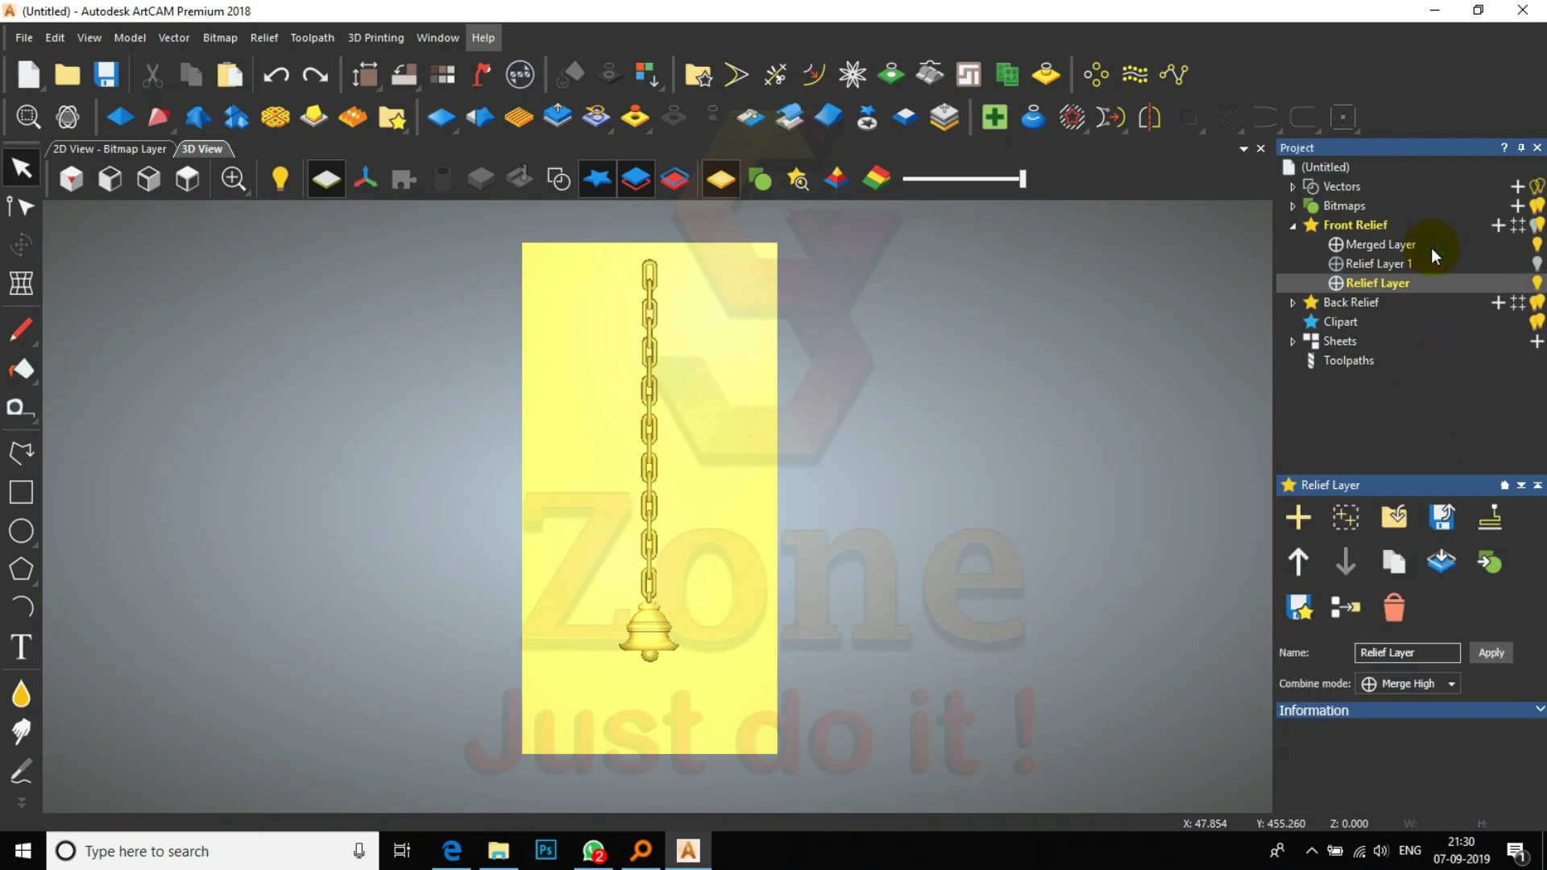
{"action": "right_click", "coordinate": [1431, 248]}
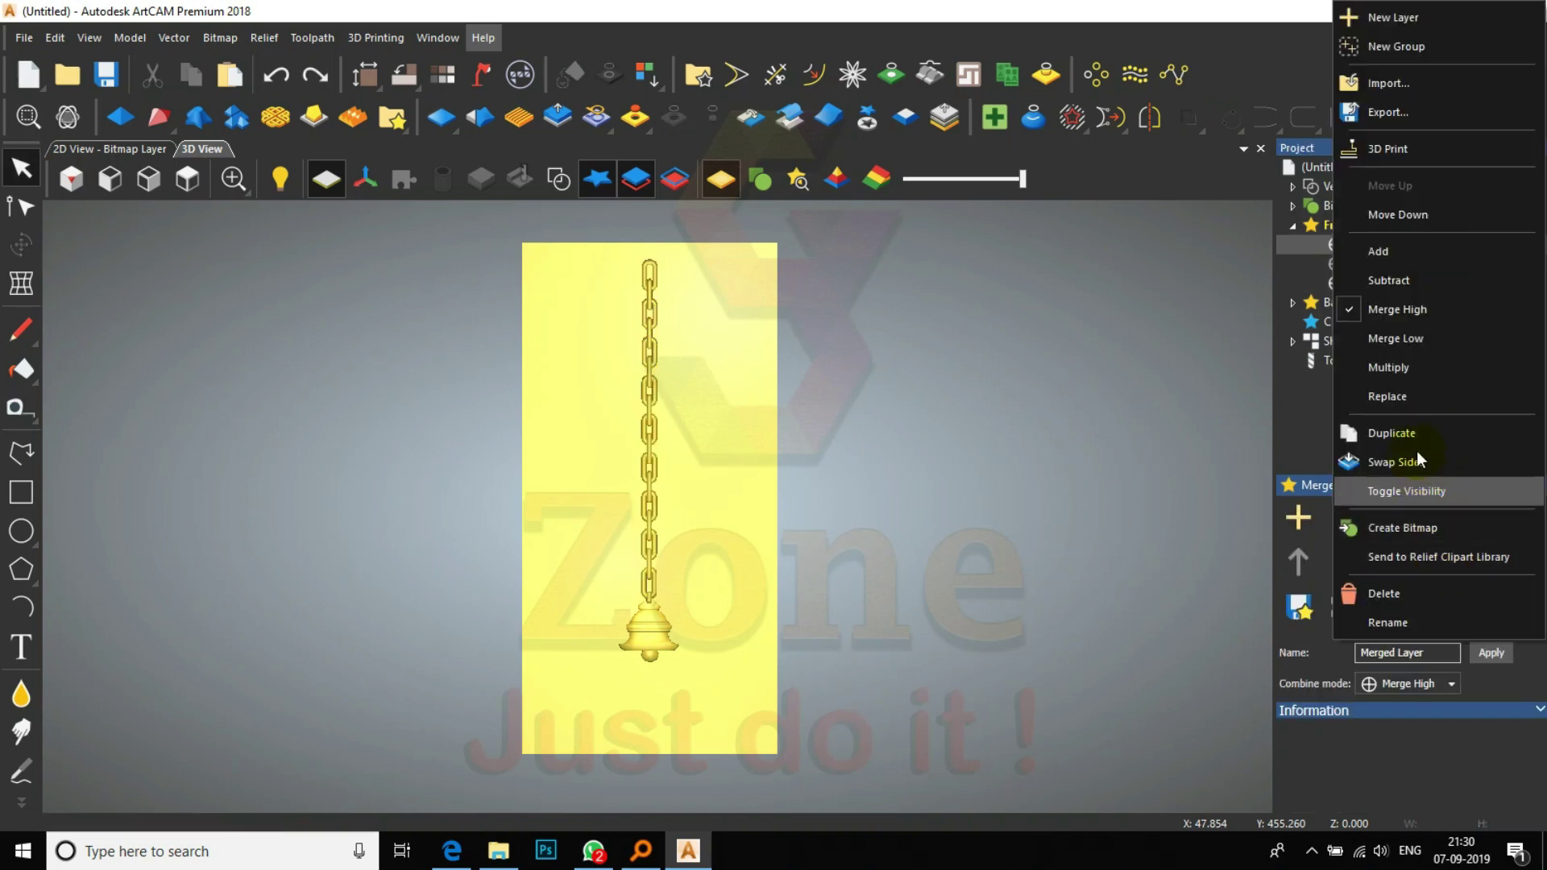
{"action": "left_click", "coordinate": [1400, 434]}
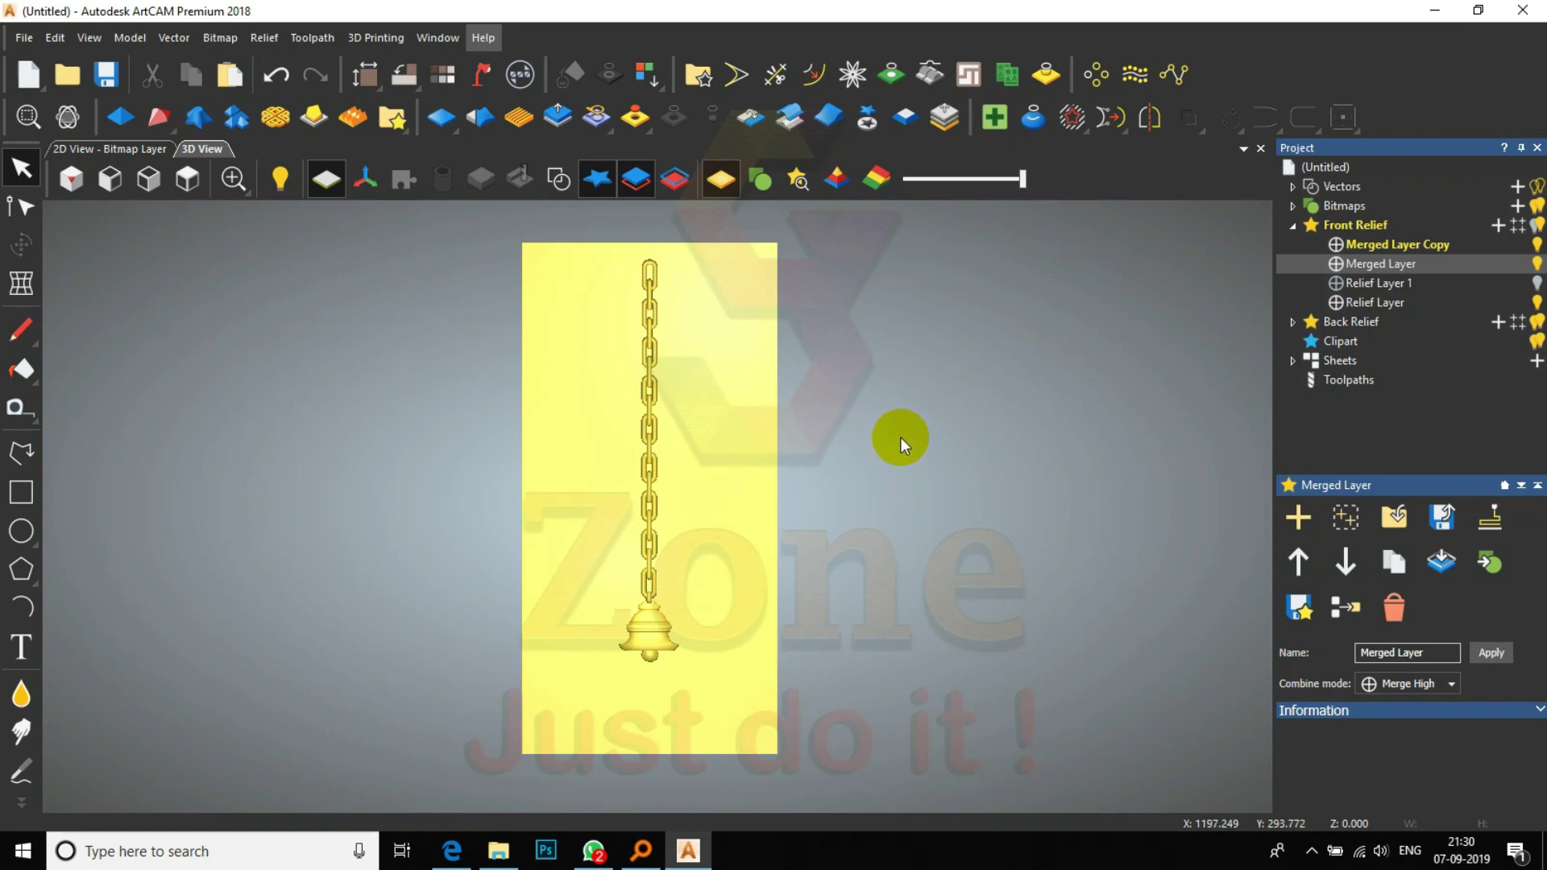
{"action": "left_click", "coordinate": [1471, 241]}
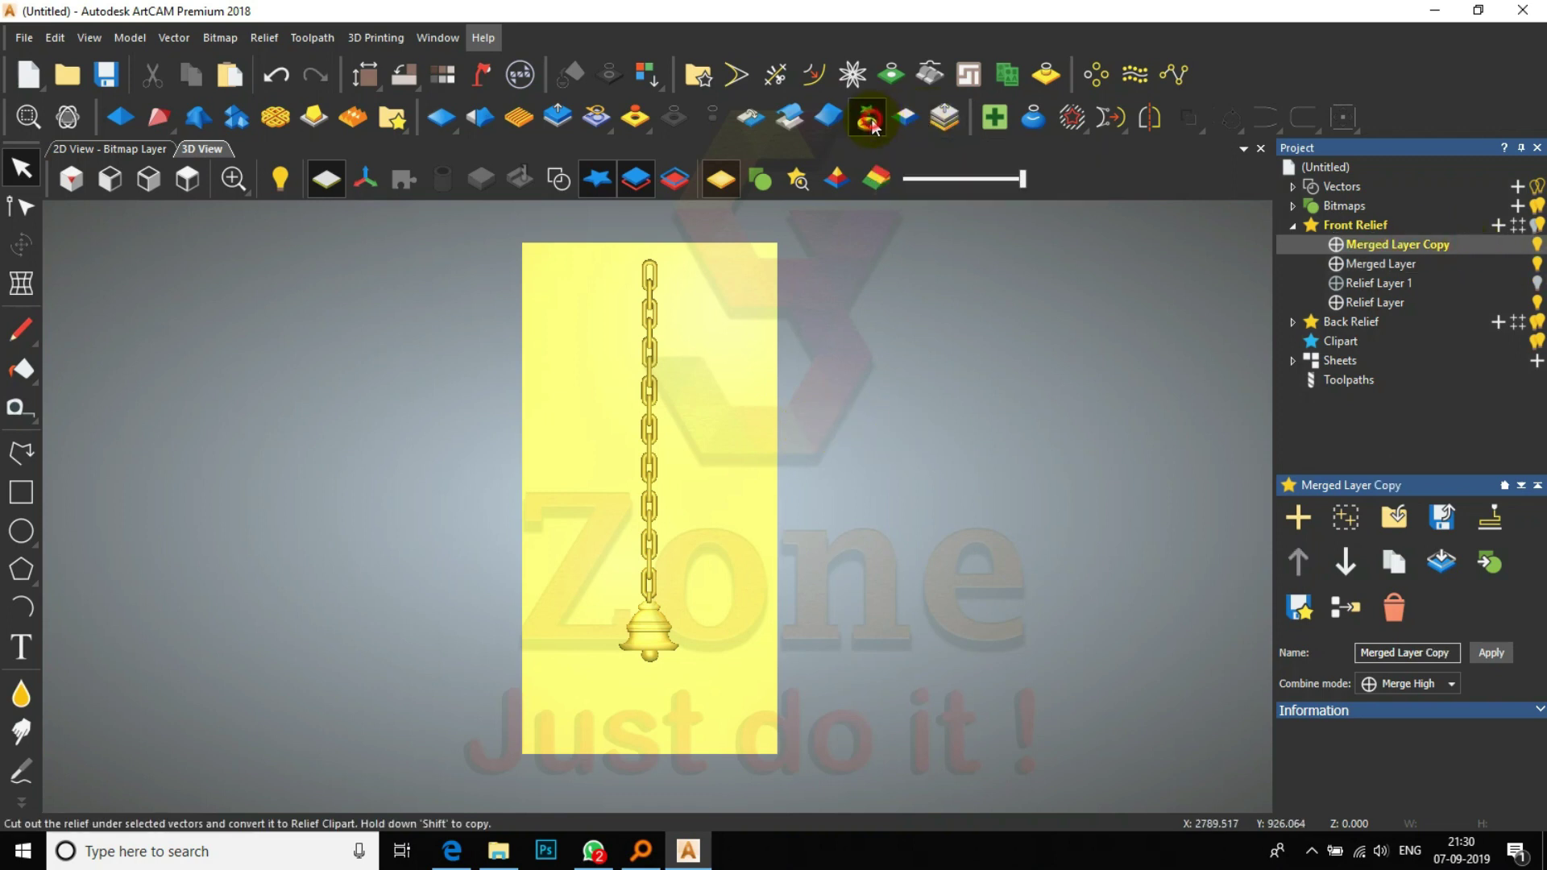
- Cut the copied layer's relief out as clipart and shift it about 316 mm left of the original bell
{"action": "left_click", "coordinate": [870, 122]}
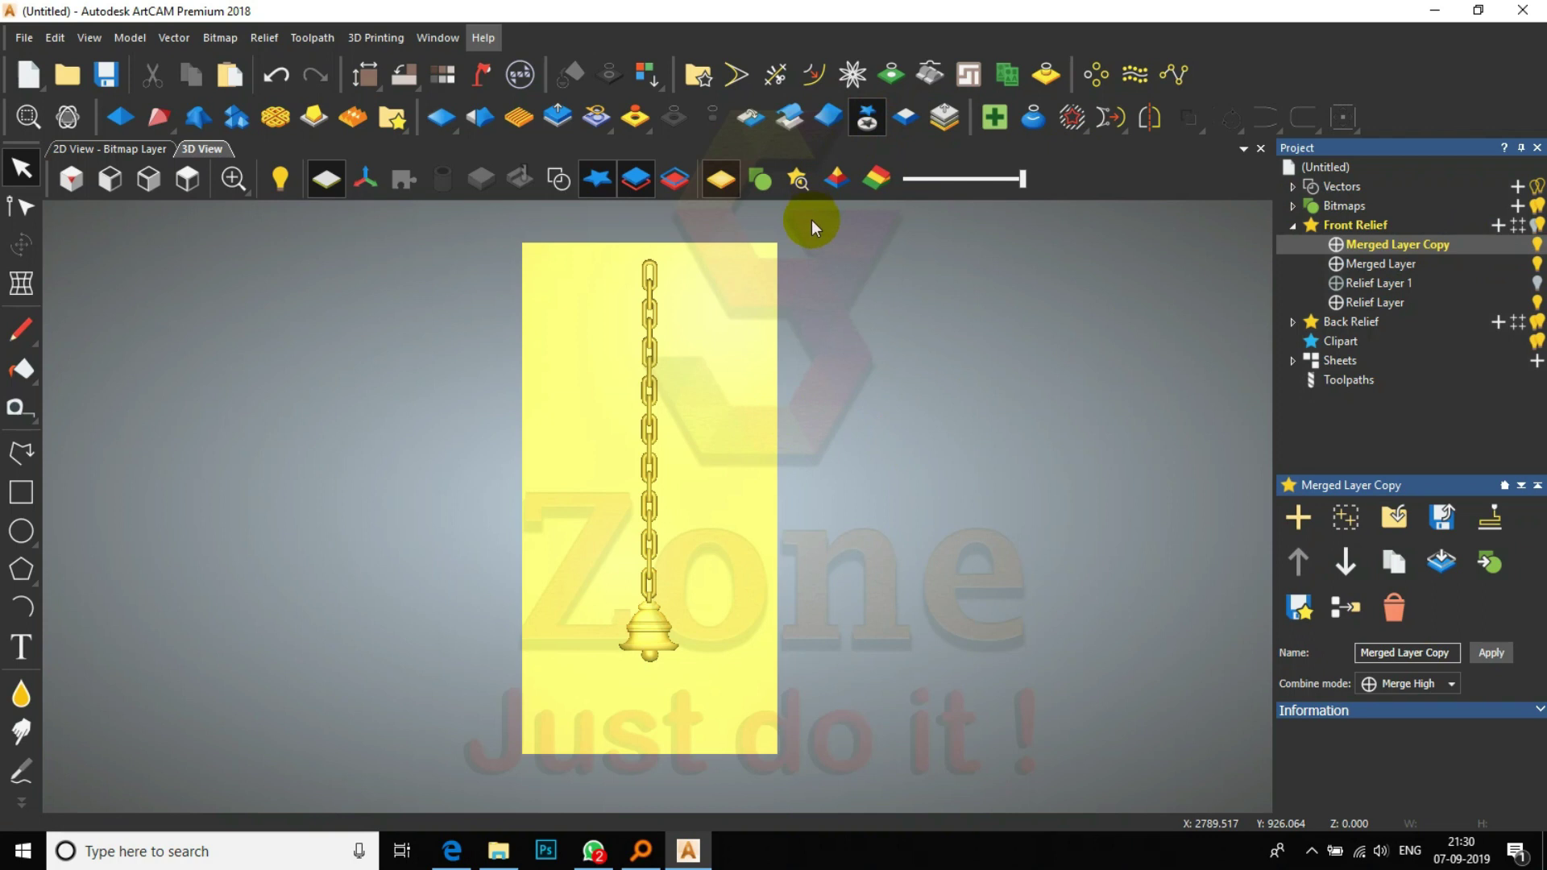
{"action": "left_click", "coordinate": [637, 428]}
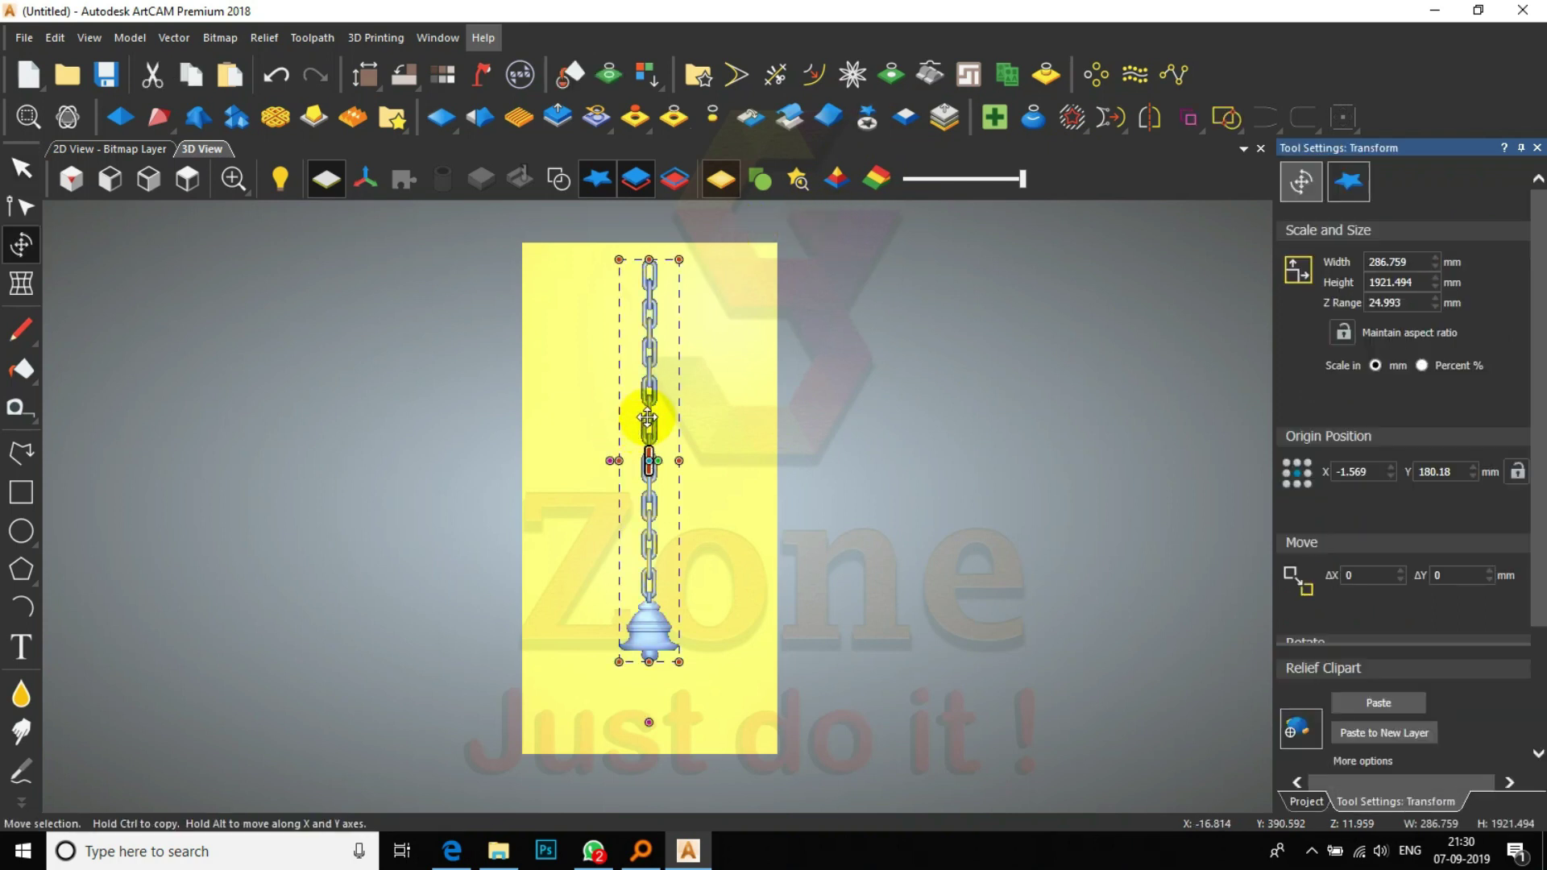
{"action": "left_click_drag", "start_coordinate": [648, 418], "coordinate": [593, 416]}
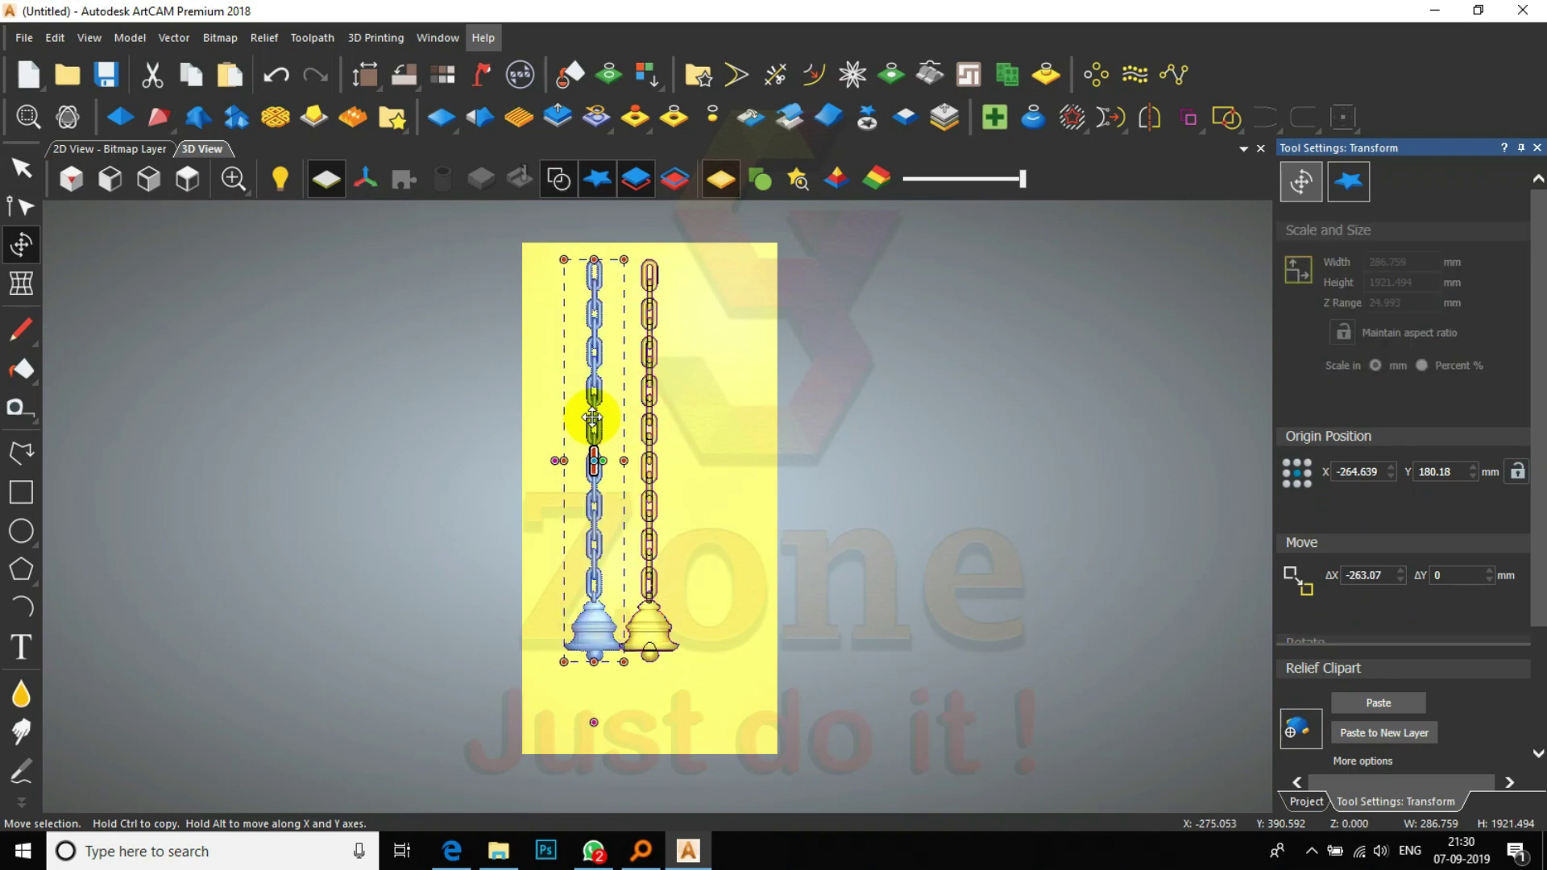
{"action": "key", "text": "Left"}
{"action": "key", "text": "Left"}
{"action": "key", "text": "Left"}
{"action": "key", "text": "Left"}
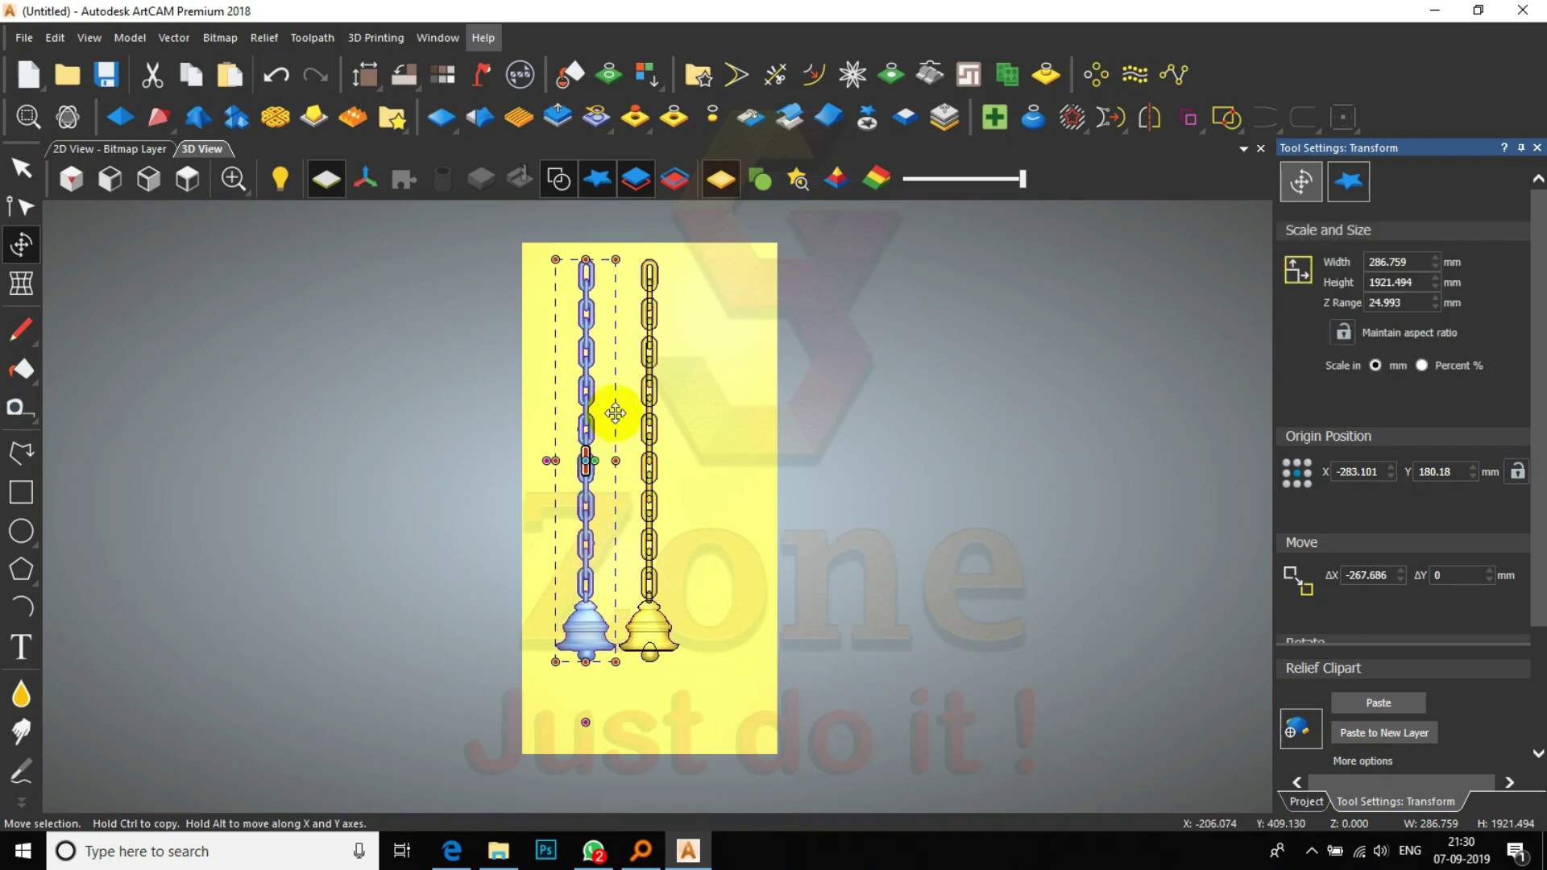
{"action": "key", "text": "Left"}
{"action": "key", "text": "Left"}
{"action": "key", "text": "Left"}
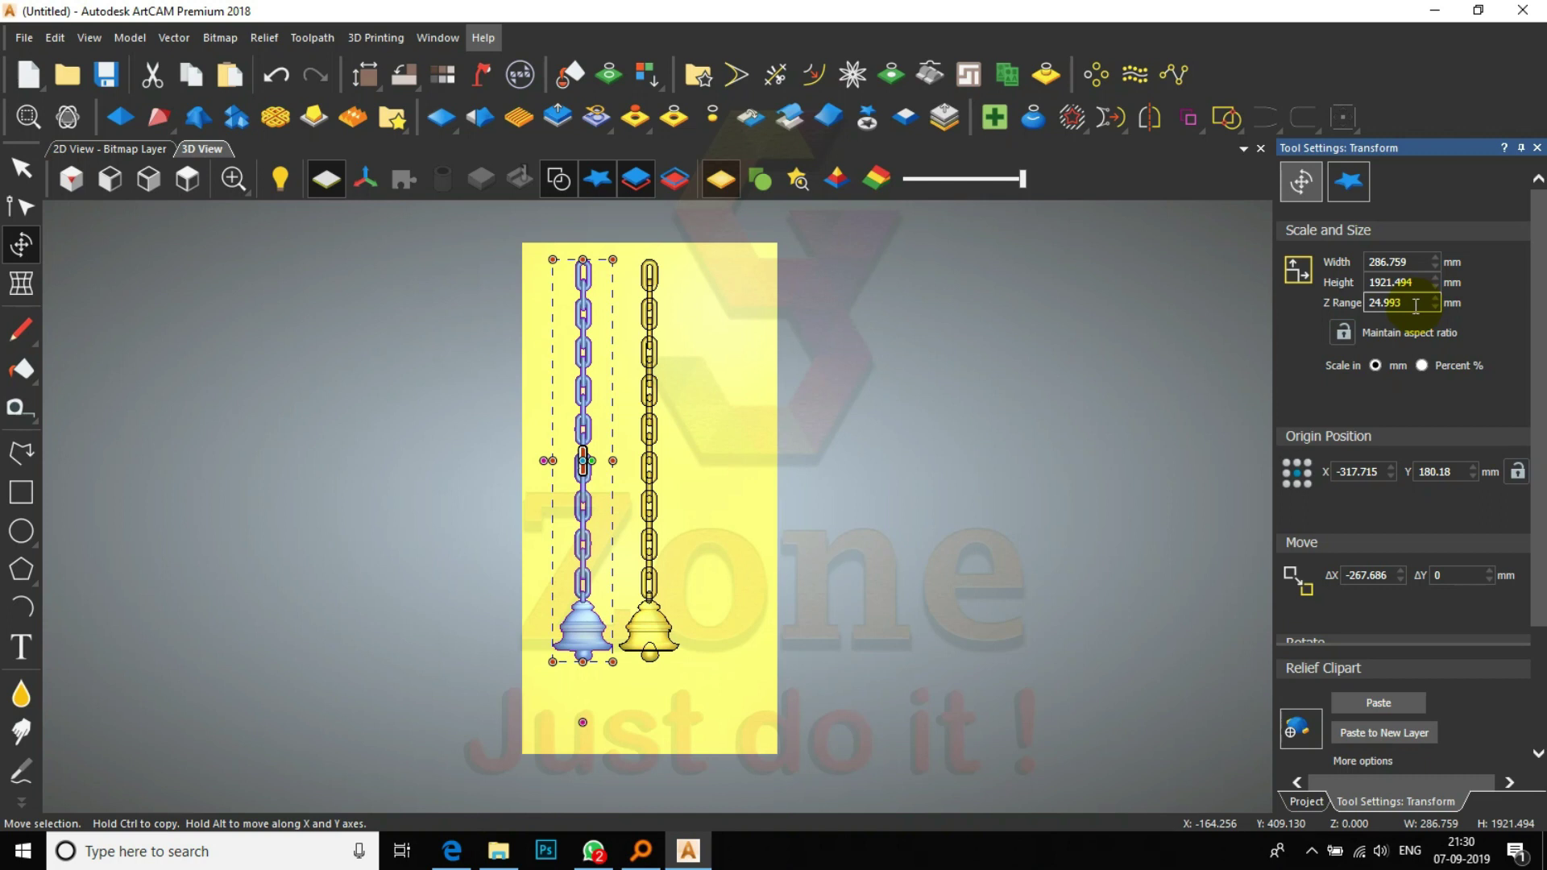
- Scale the bell clipart copy to a width of 225 mm while maintaining its aspect ratio
{"action": "left_click", "coordinate": [1346, 332]}
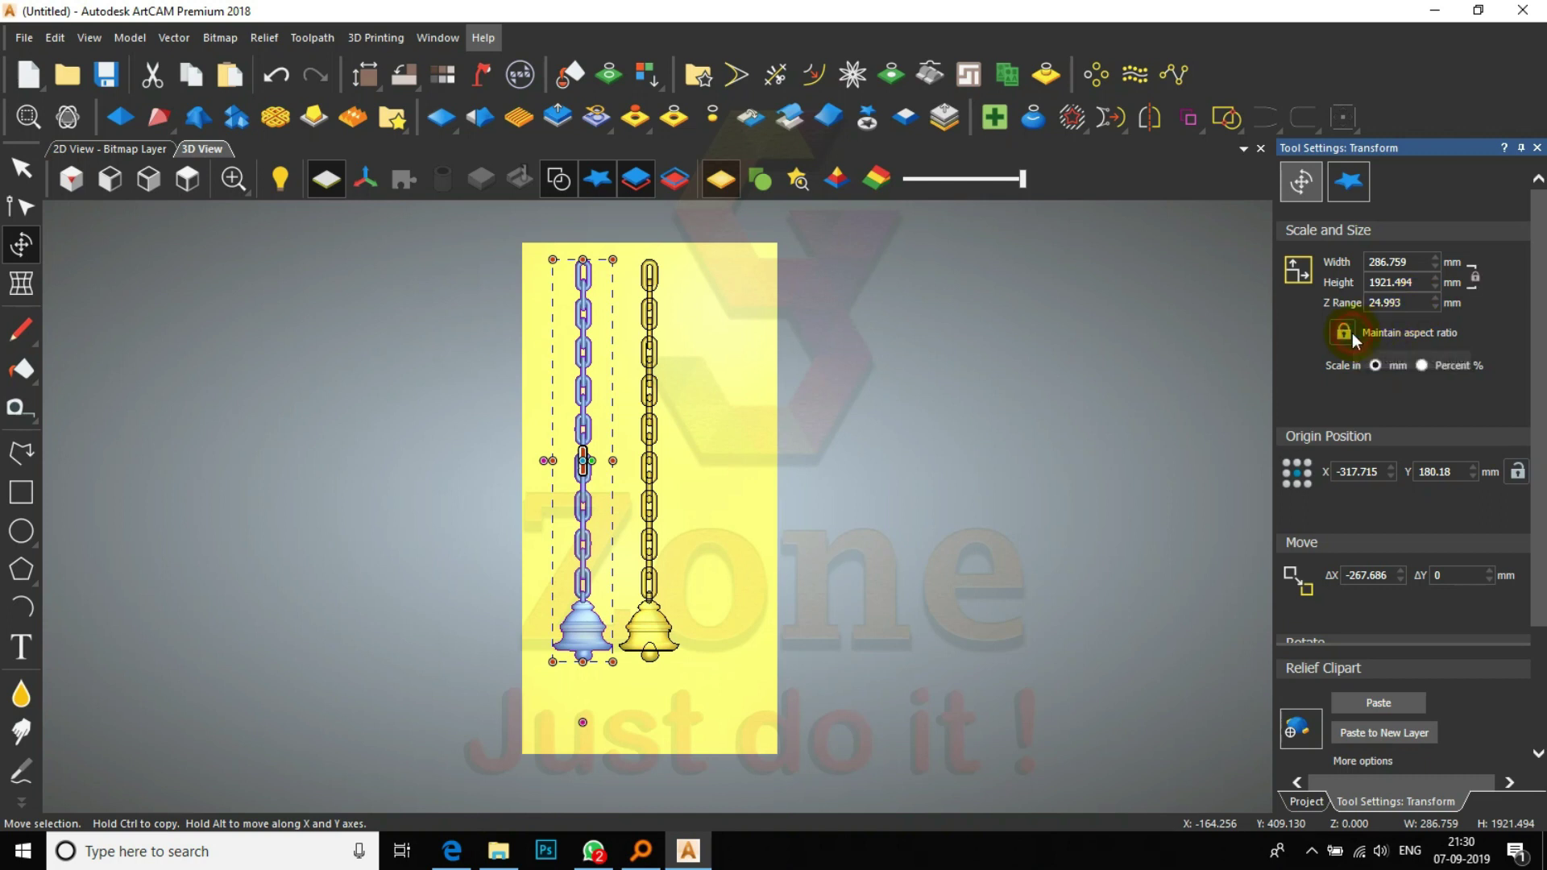
{"action": "double_click", "coordinate": [1414, 260]}
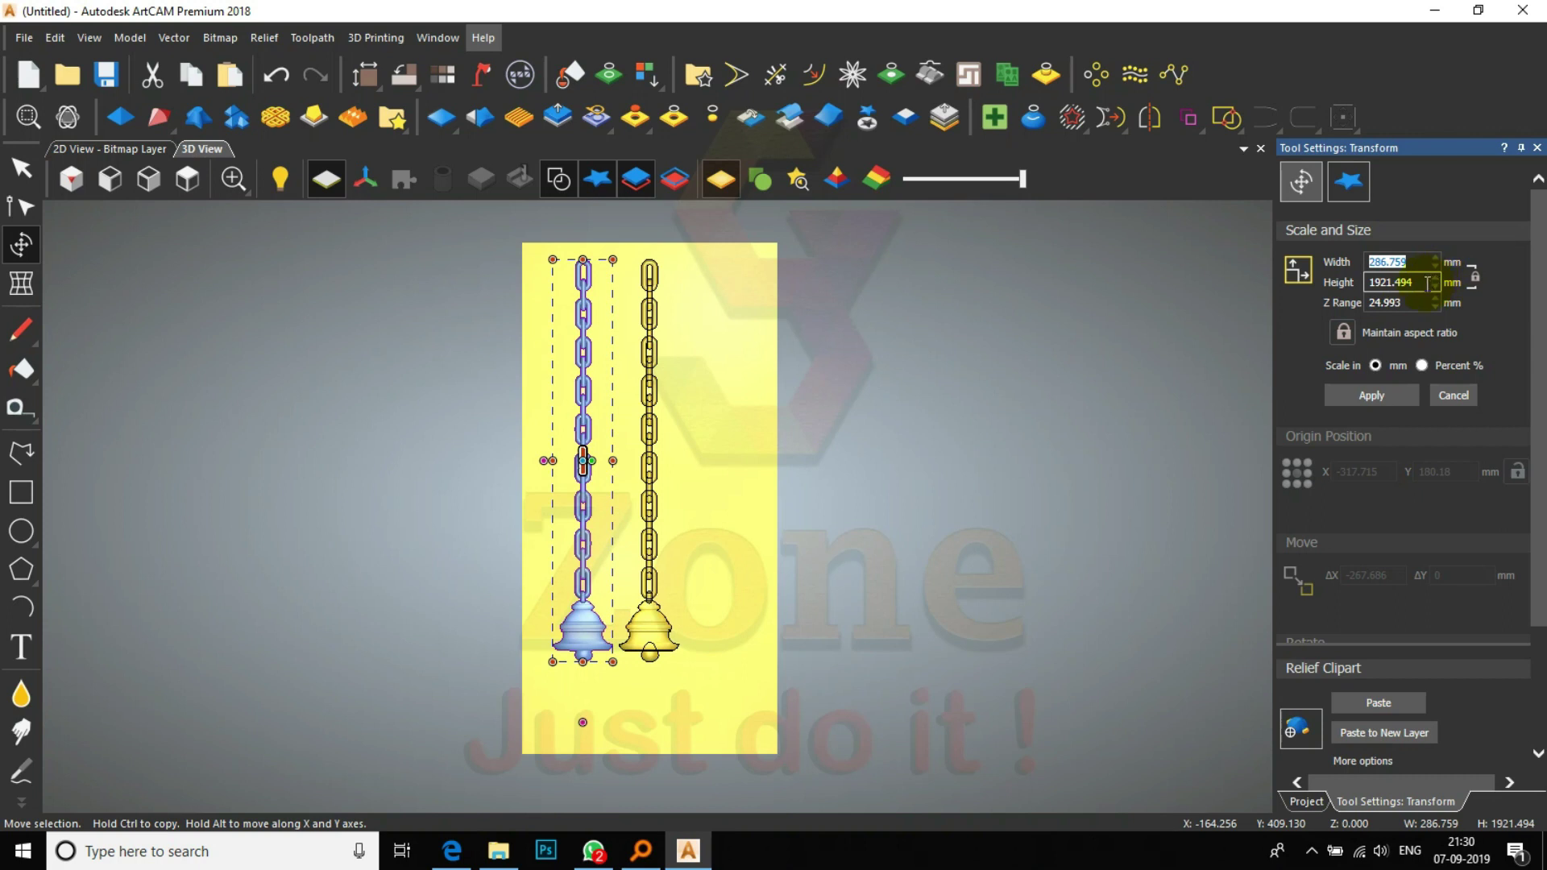
{"action": "type", "text": "225"}
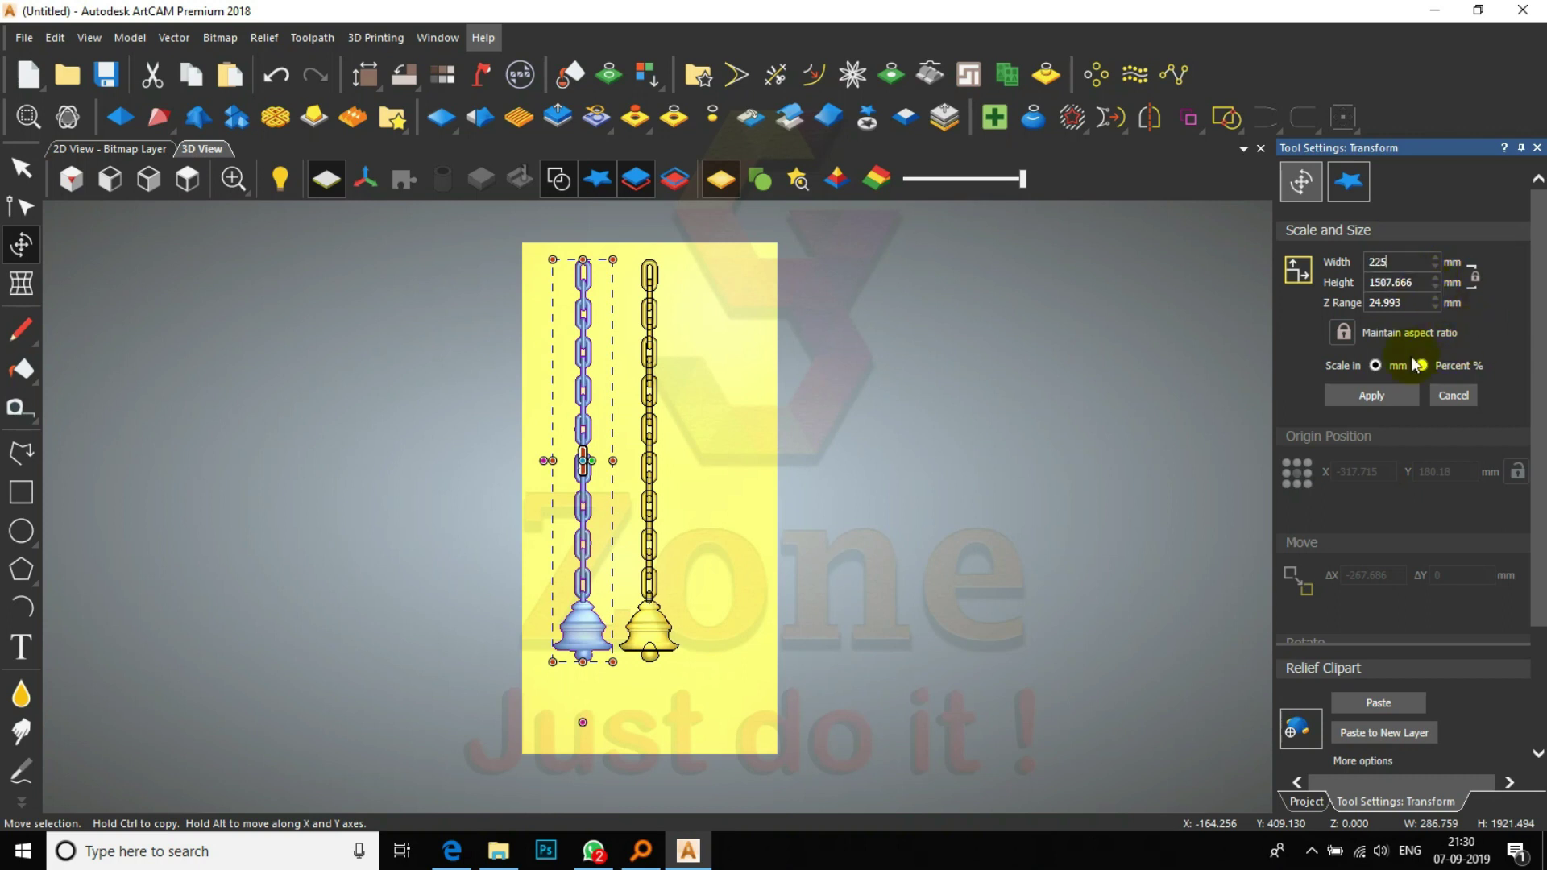
{"action": "left_click", "coordinate": [1372, 396]}
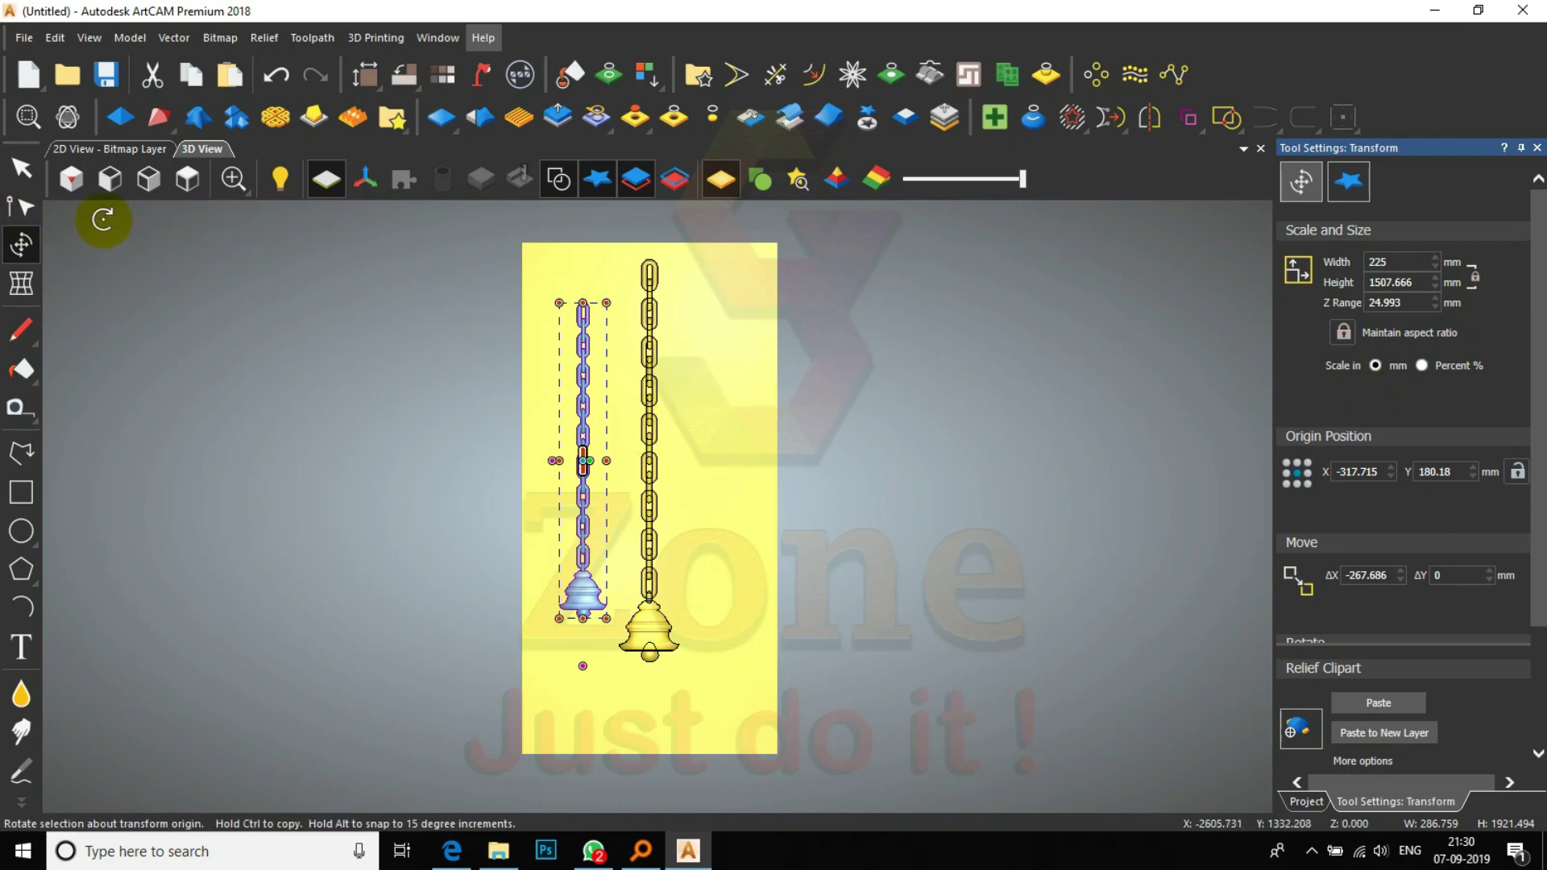
{"action": "left_click", "coordinate": [21, 169]}
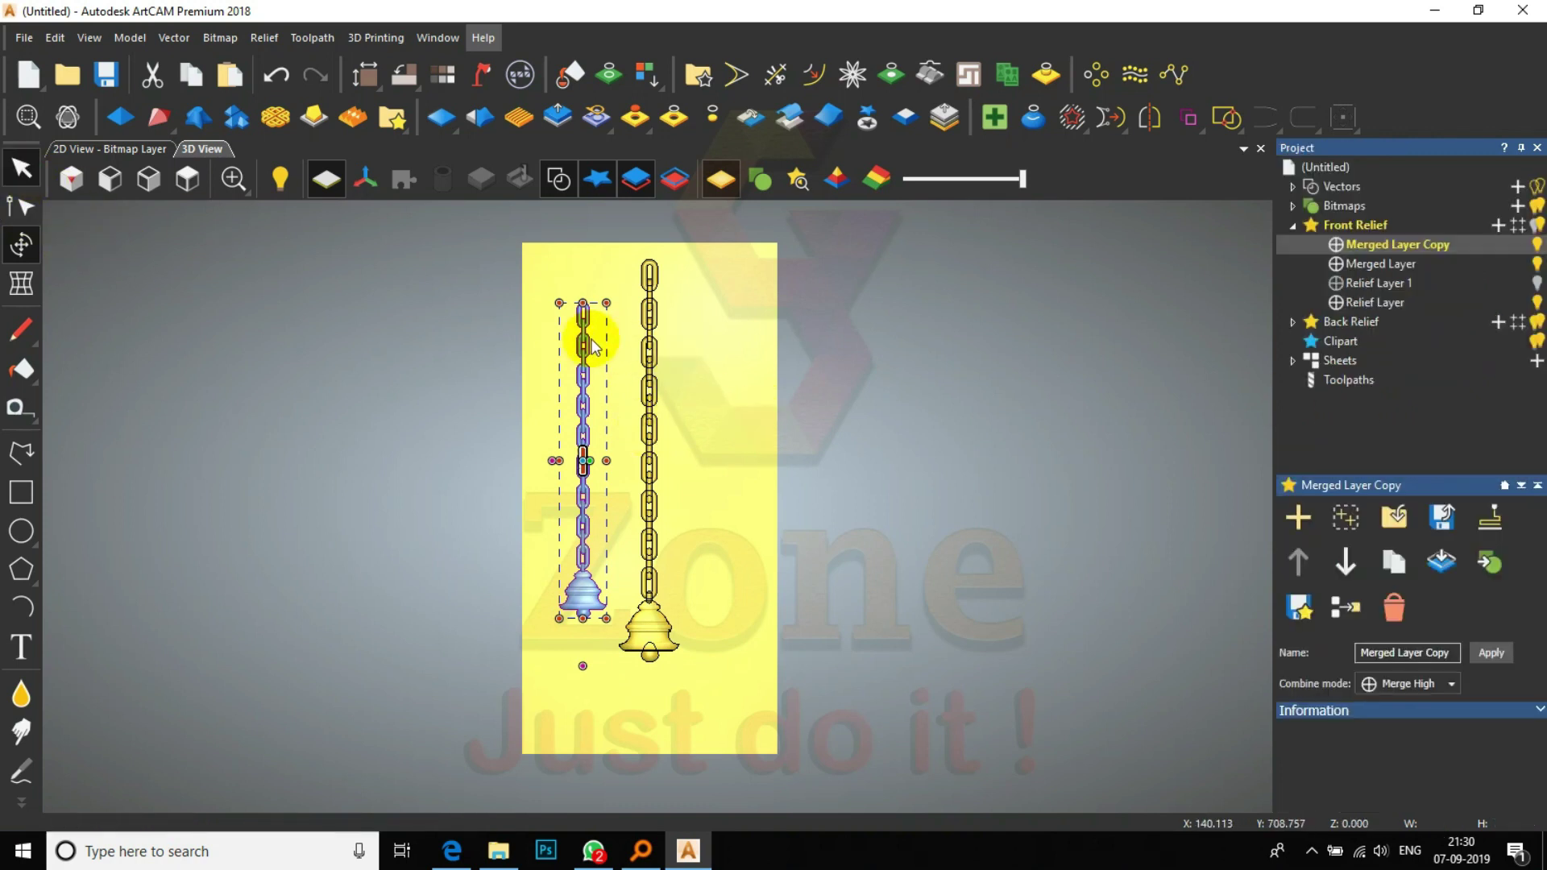
- Move the smaller bell closer to the central chain and raise it until the tops of both chains roughly align
{"action": "scroll", "coordinate": [580, 307], "scroll_direction": "up", "scroll_amount": 1}
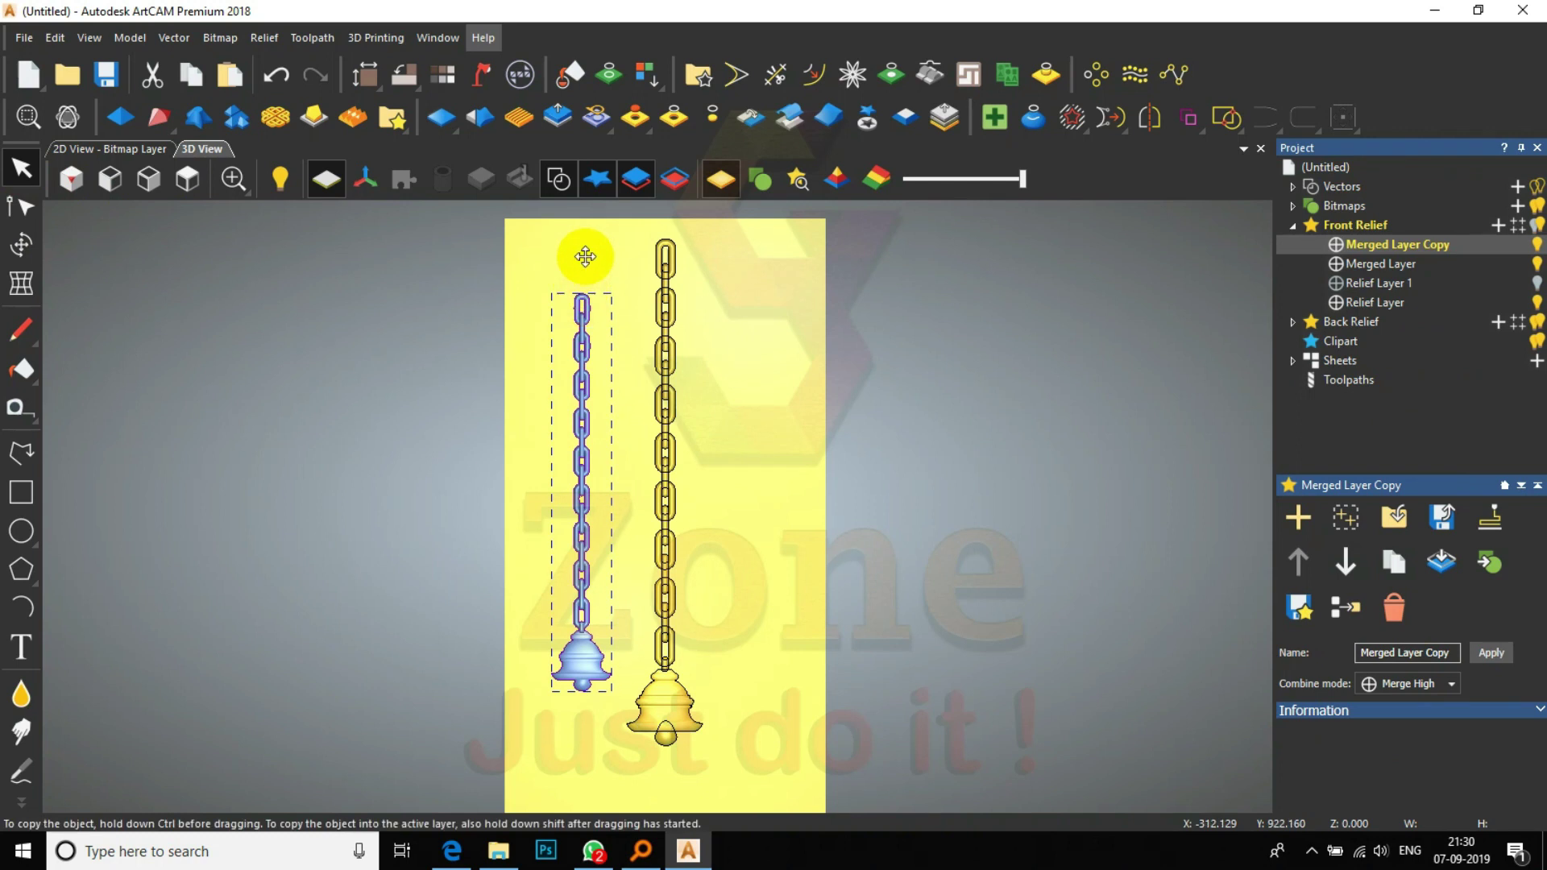
{"action": "left_click_drag", "start_coordinate": [585, 257], "coordinate": [613, 250]}
{"action": "key", "text": "Up"}
{"action": "key", "text": "Up"}
{"action": "key", "text": "Up"}
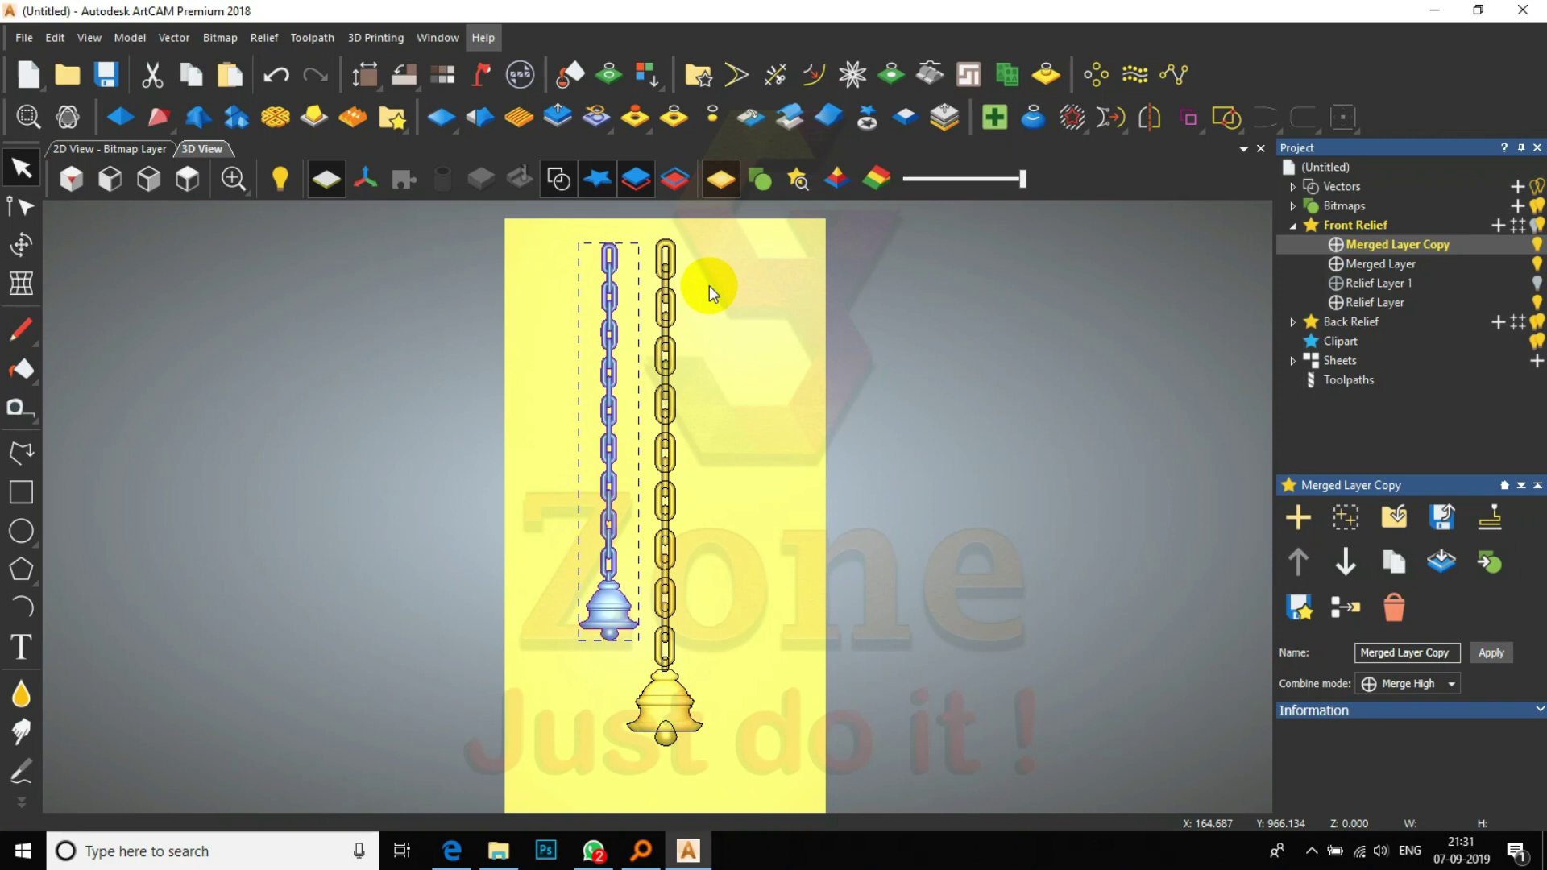
{"action": "key", "text": "Up"}
{"action": "key", "text": "Up"}
{"action": "key", "text": "Up"}
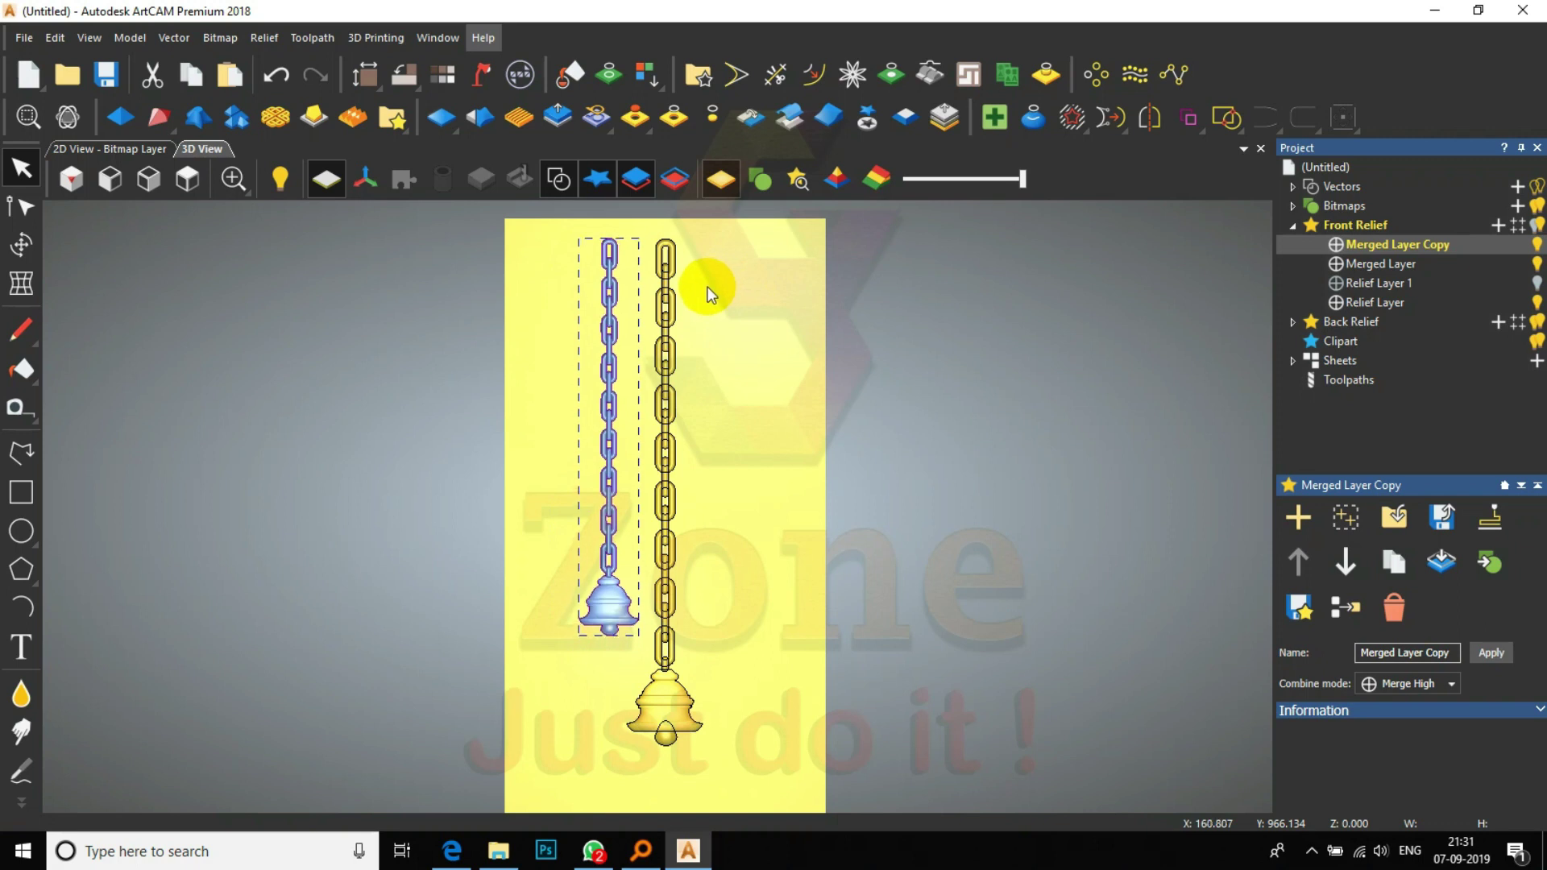
- Mirror the smaller bell horizontally across the model, keeping the original
{"action": "left_click", "coordinate": [1150, 118]}
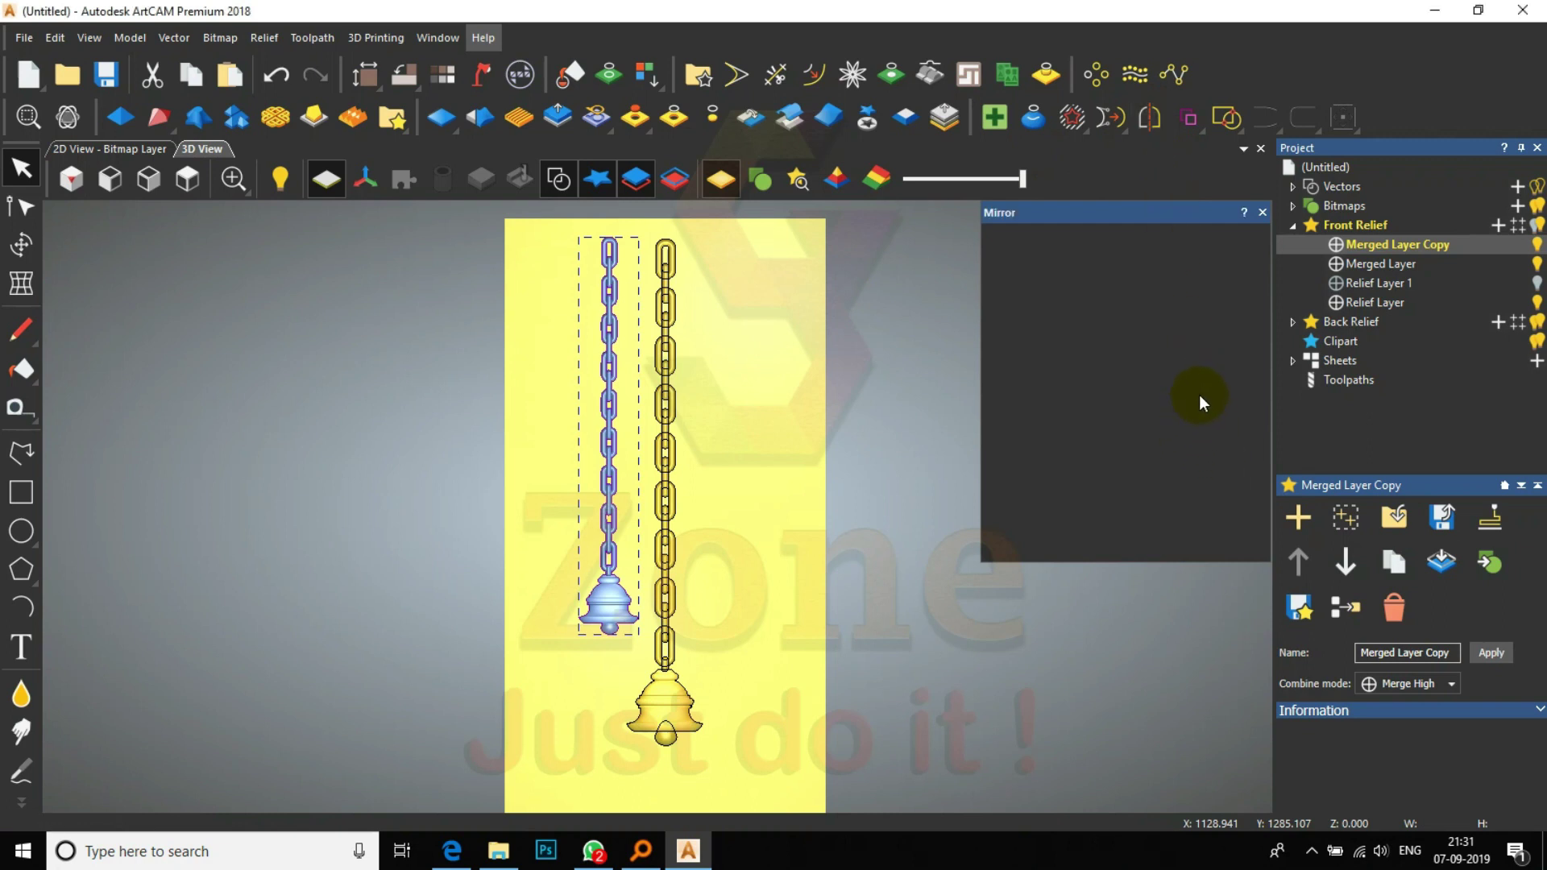
{"action": "left_click", "coordinate": [1202, 432]}
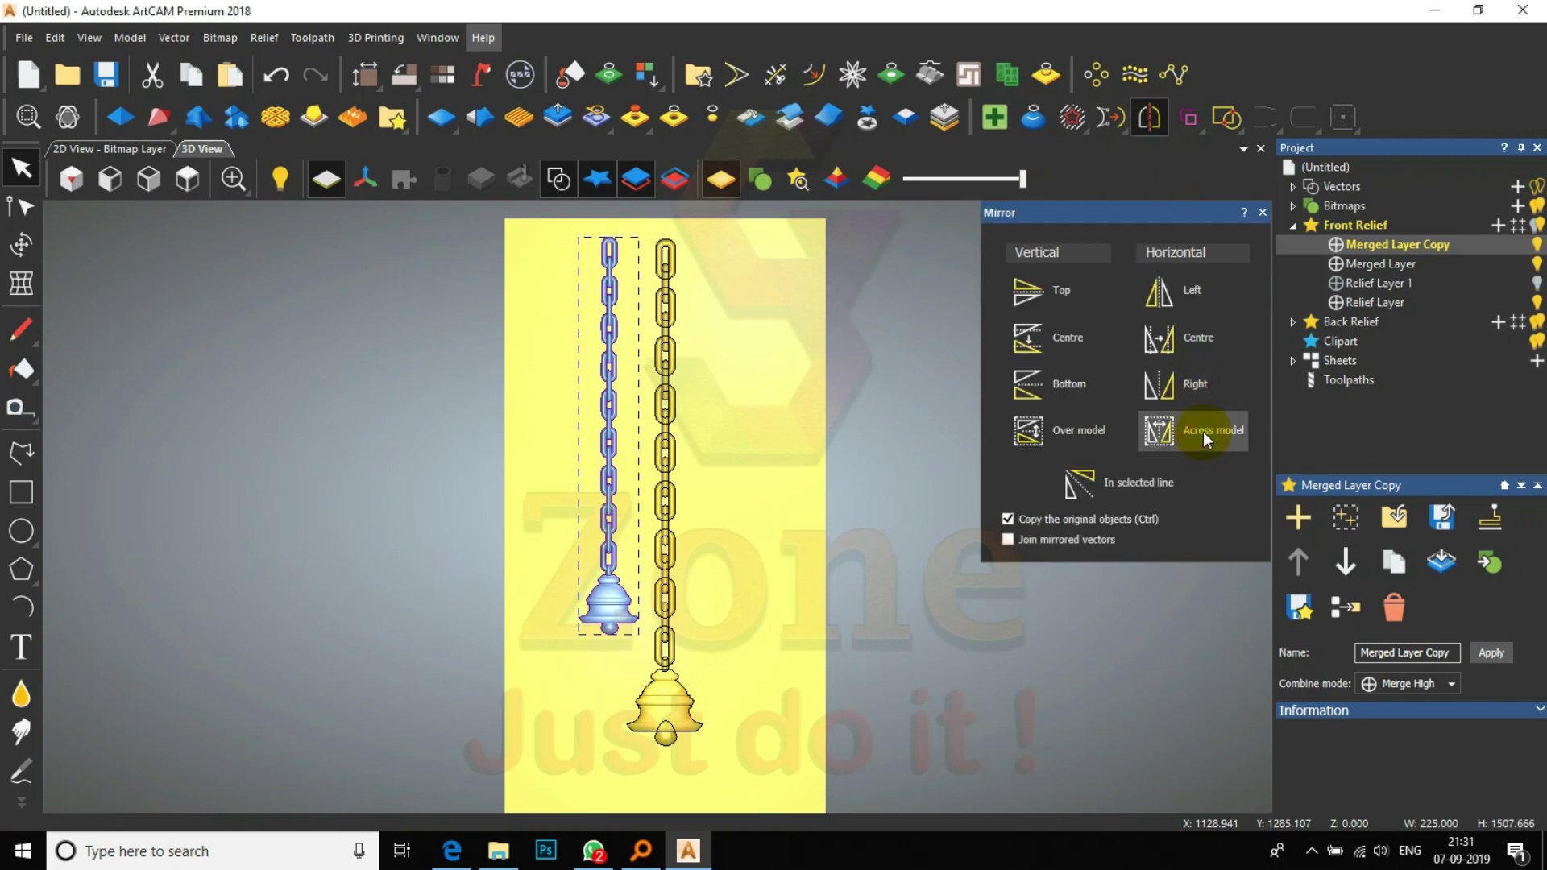
{"action": "left_click", "coordinate": [1262, 212]}
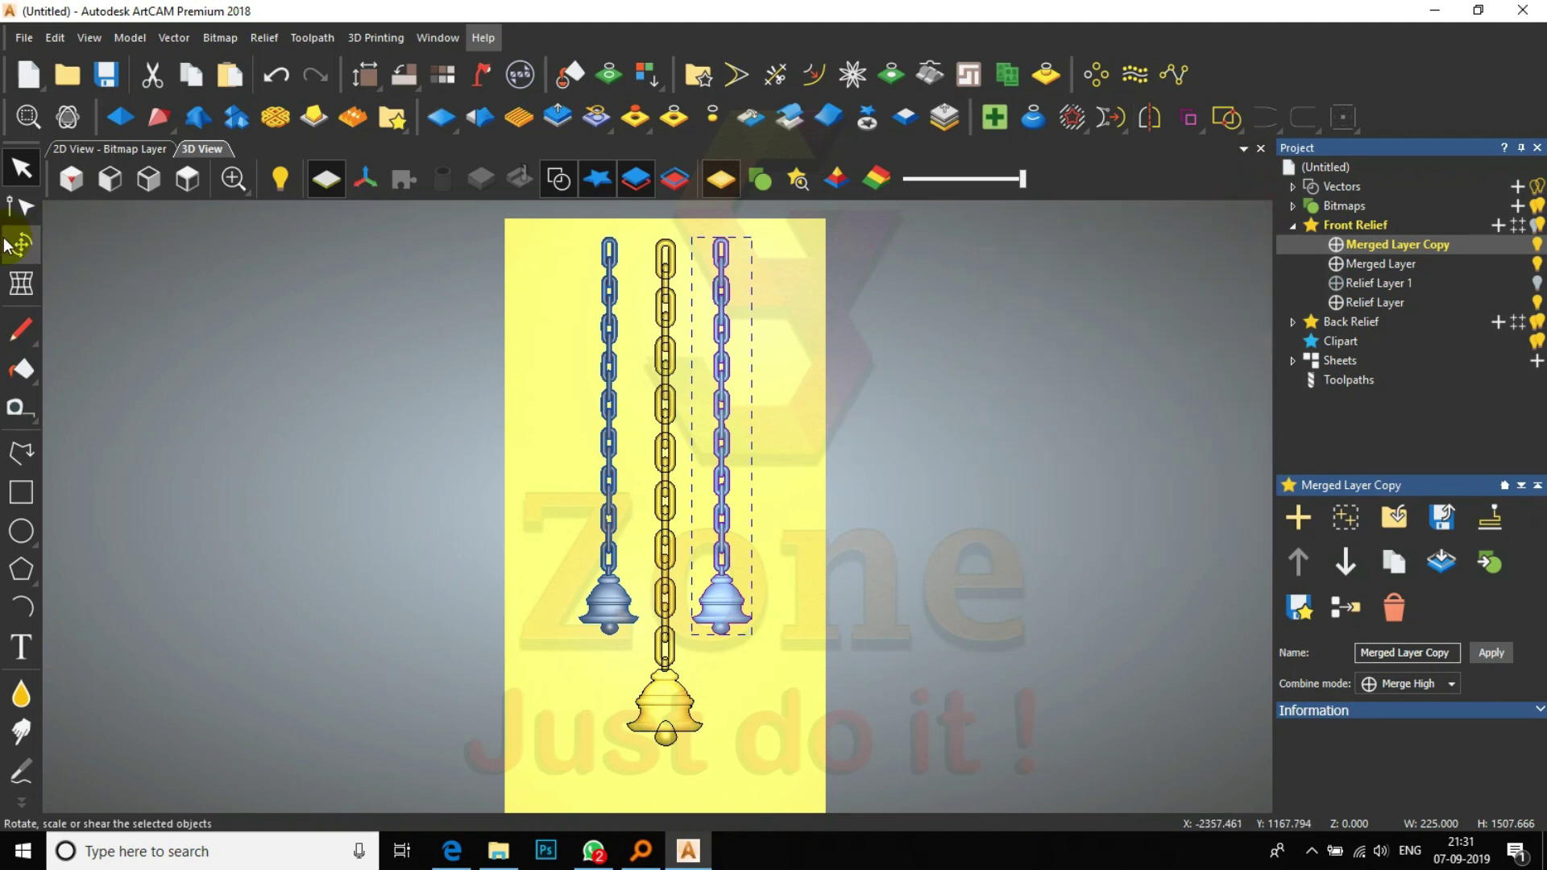
- Select both side bells with all their outlines in the 2D view and paste the clipart into the active relief layer
{"action": "left_click", "coordinate": [103, 151]}
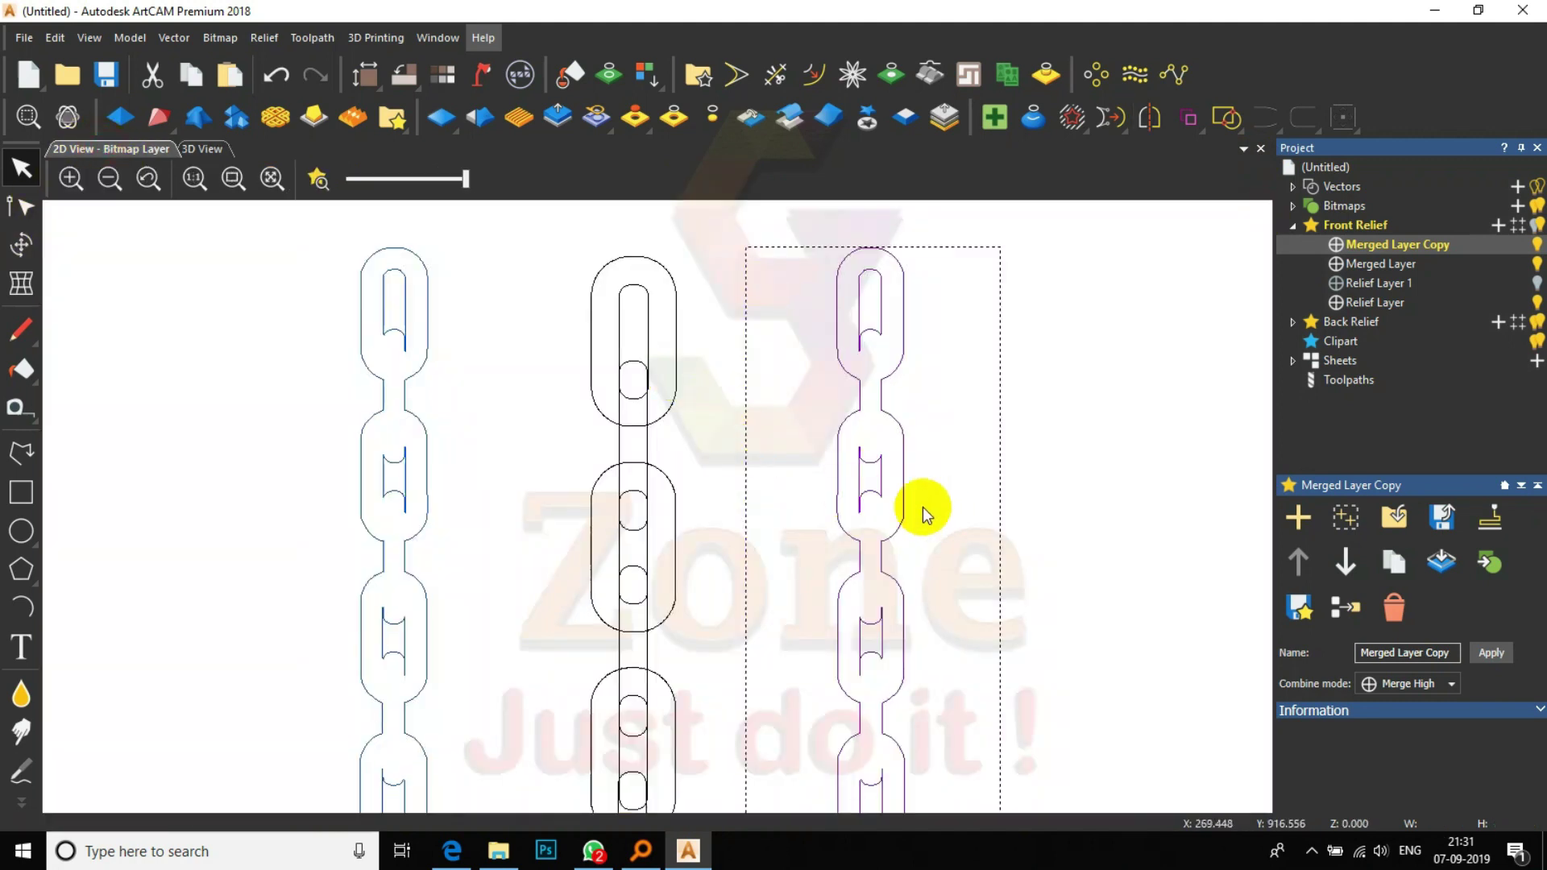
{"action": "scroll", "coordinate": [863, 500], "scroll_direction": "down", "scroll_amount": 4}
{"action": "left_click_drag", "start_coordinate": [714, 442], "coordinate": [580, 753]}
{"action": "left_click", "coordinate": [21, 244]}
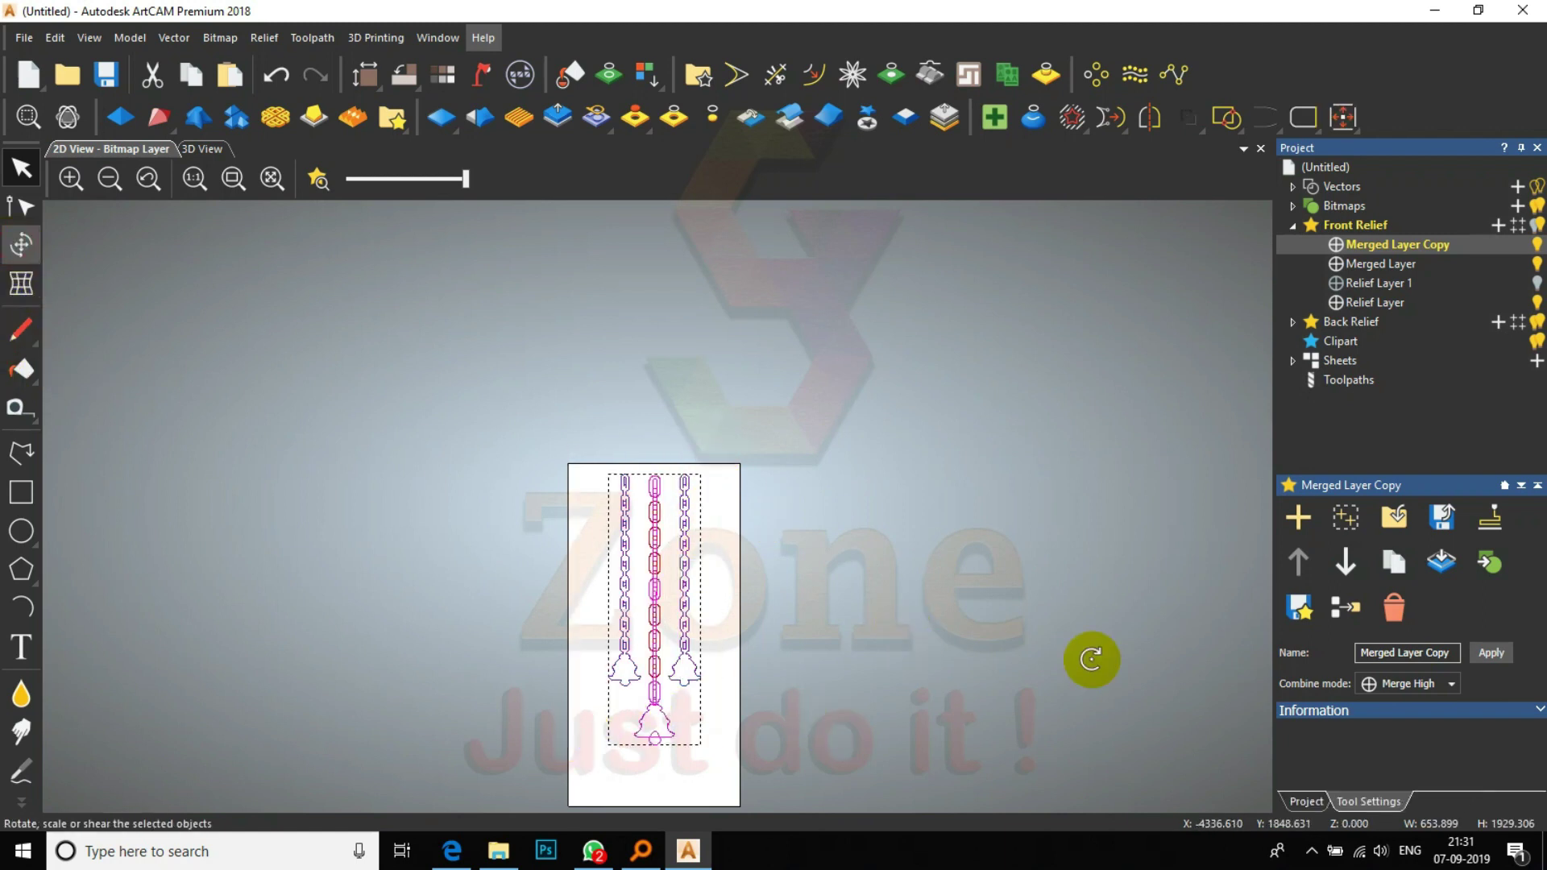
{"action": "left_click", "coordinate": [1382, 702]}
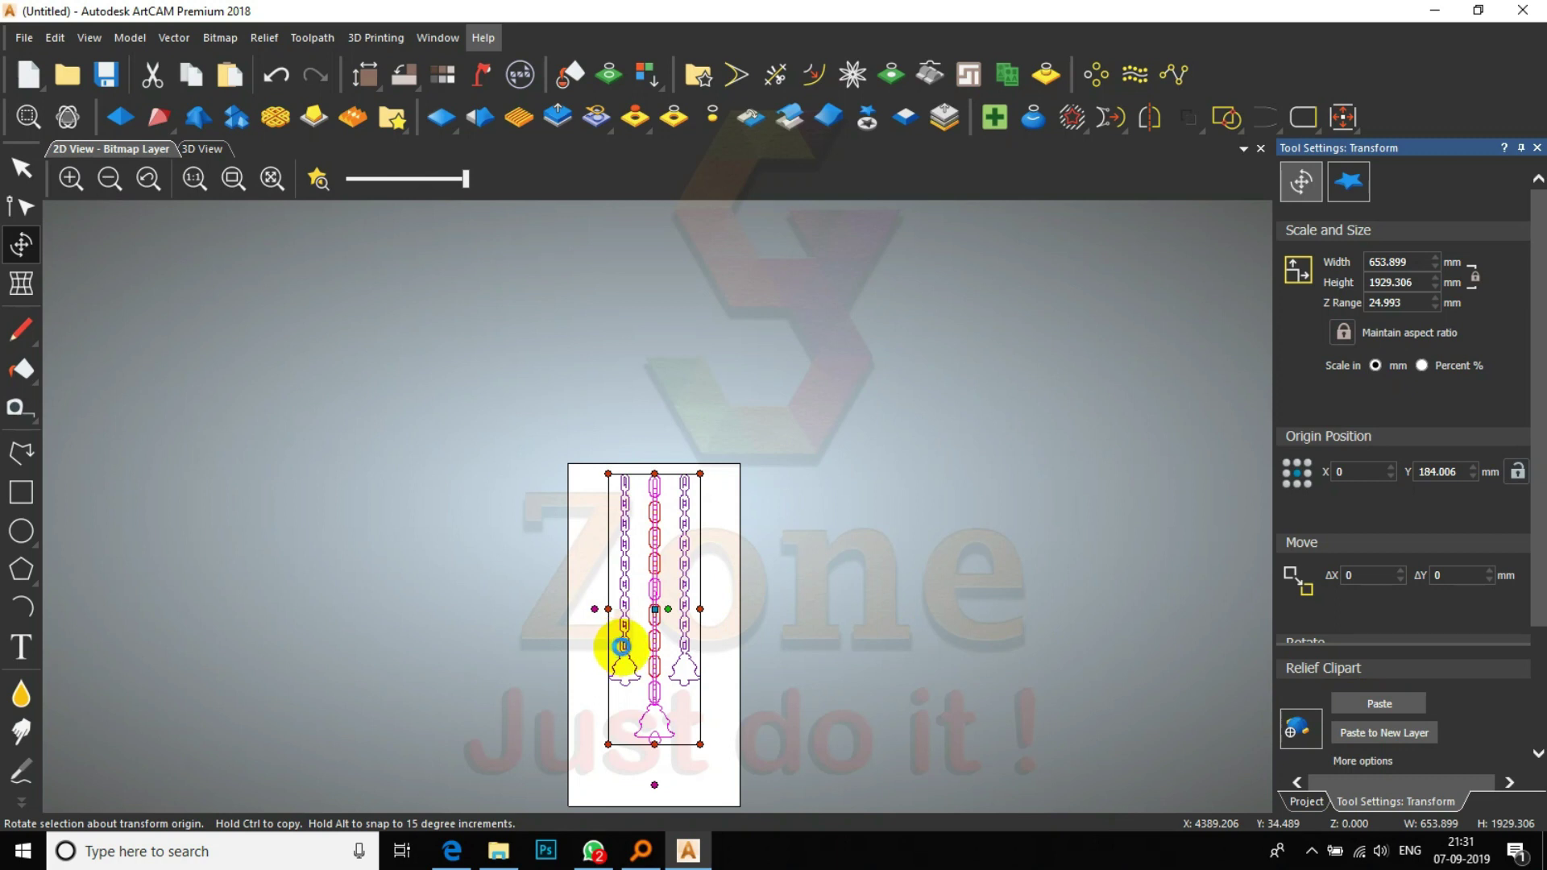
{"action": "key", "text": "Escape"}
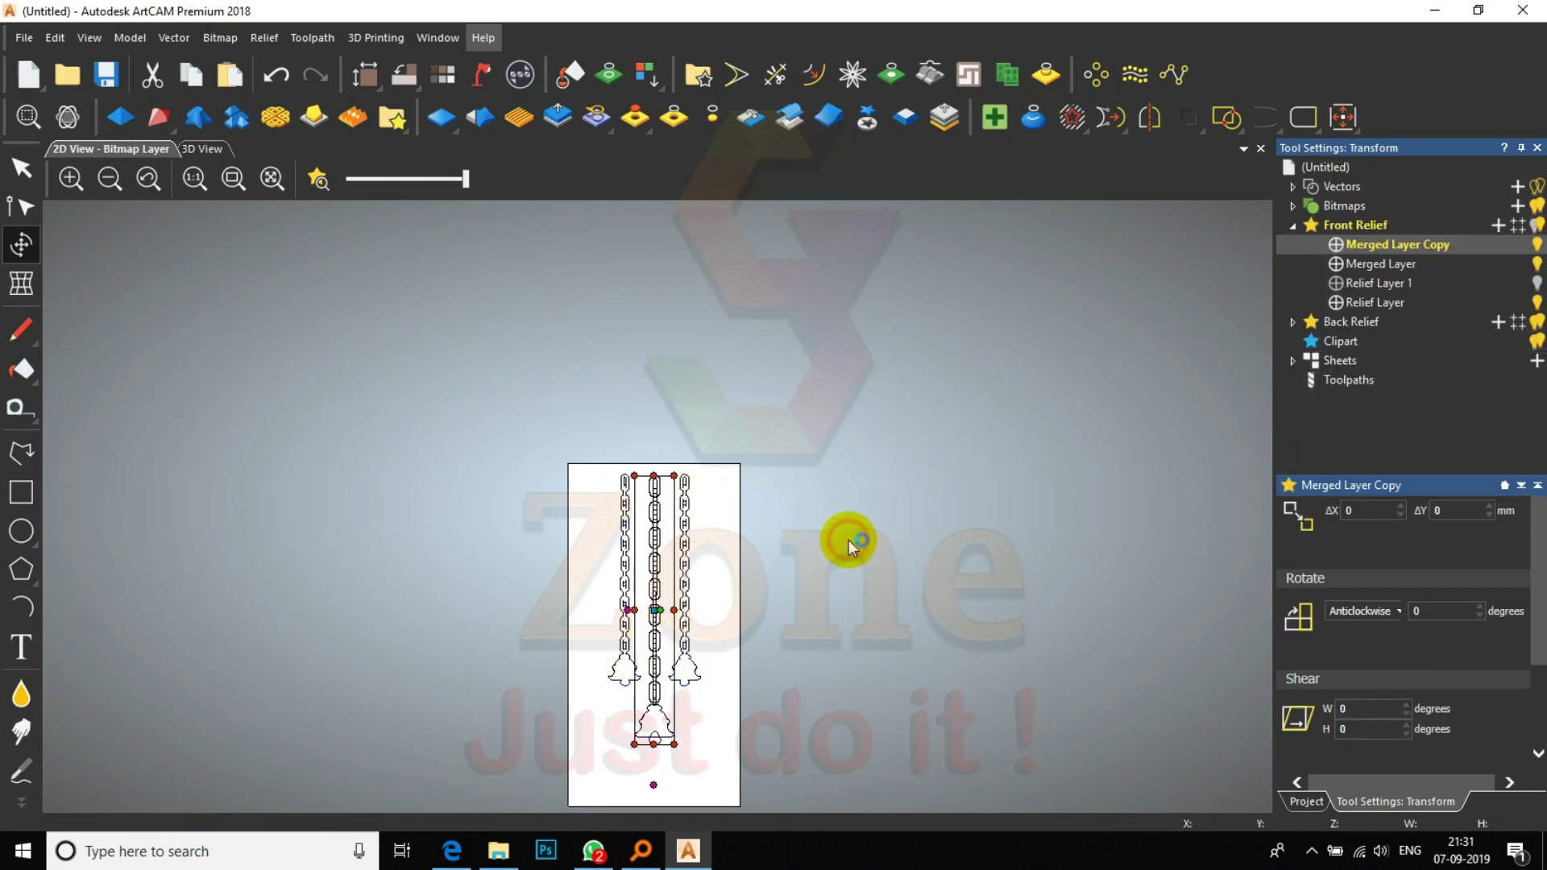
- Select all outline vectors over the three bells in the 3D view and move them left, clear of the relief
{"action": "scroll", "coordinate": [656, 511], "scroll_direction": "up", "scroll_amount": 2}
{"action": "left_click", "coordinate": [201, 150]}
{"action": "scroll", "coordinate": [699, 443], "scroll_direction": "down", "scroll_amount": 1}
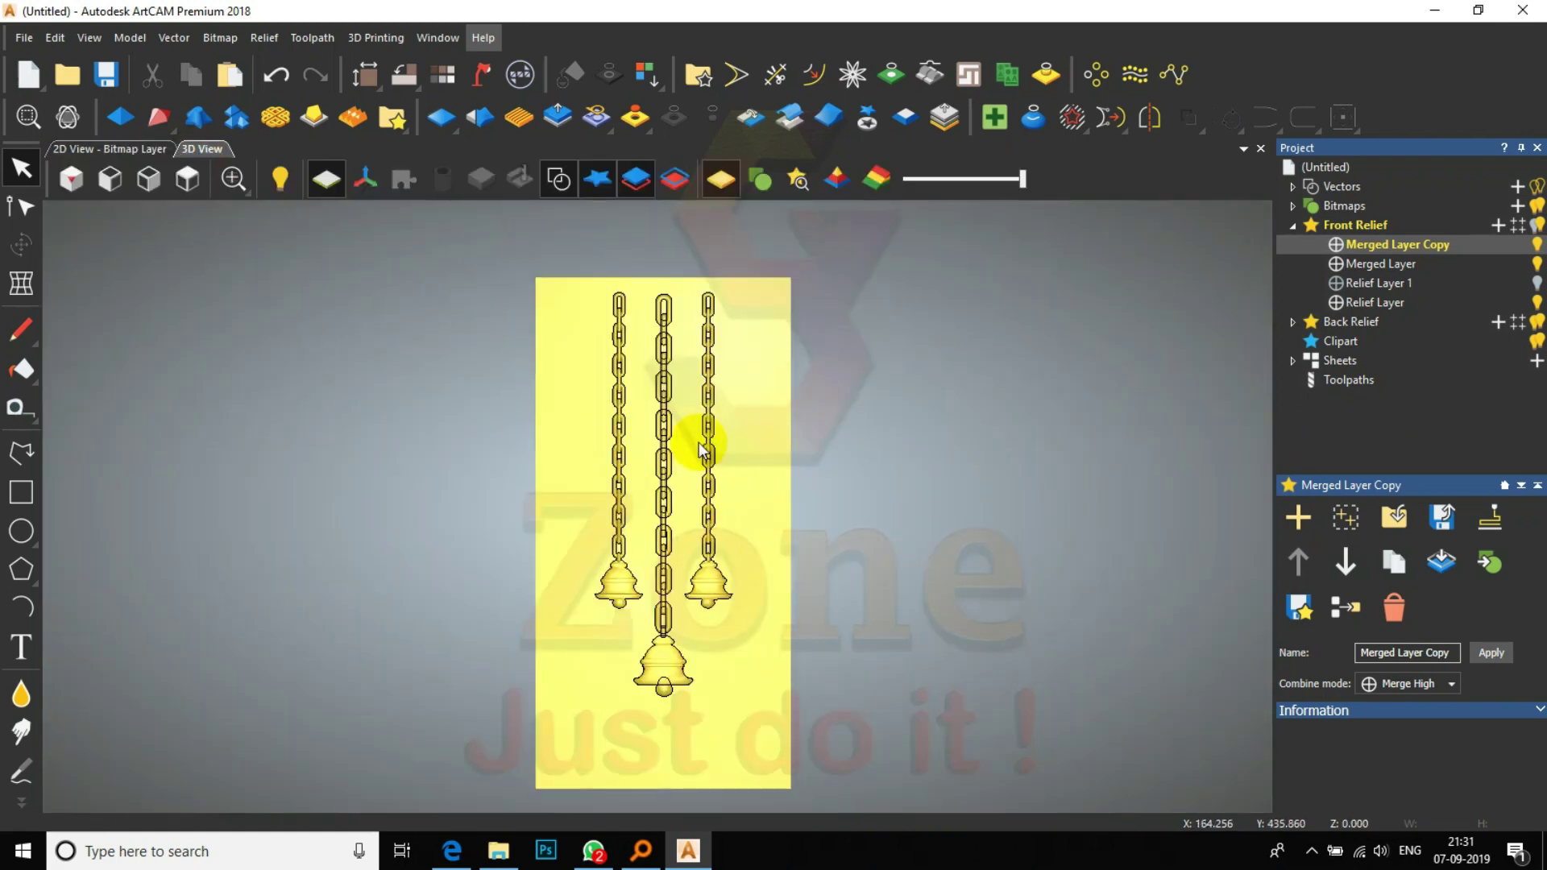
{"action": "scroll", "coordinate": [699, 448], "scroll_direction": "down", "scroll_amount": 1}
{"action": "left_click_drag", "start_coordinate": [722, 324], "coordinate": [593, 677]}
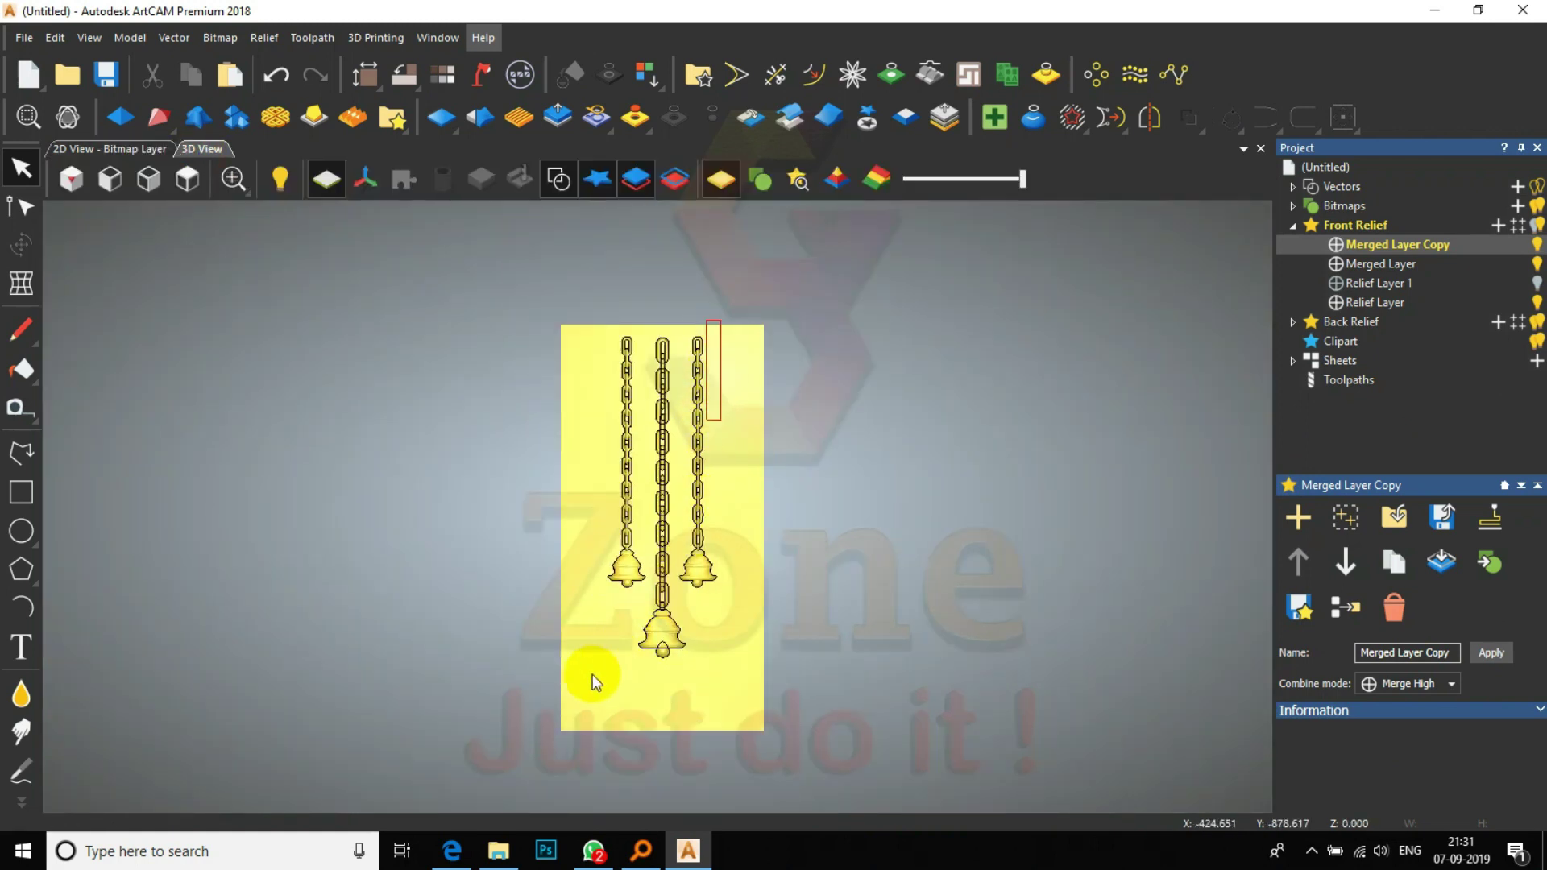
{"action": "left_click_drag", "start_coordinate": [655, 507], "coordinate": [481, 524]}
{"action": "left_click", "coordinate": [665, 586]}
- Hide the zero plane around the relief and examine the three hanging bells and their chains
{"action": "scroll", "coordinate": [658, 645], "scroll_direction": "up", "scroll_amount": 3}
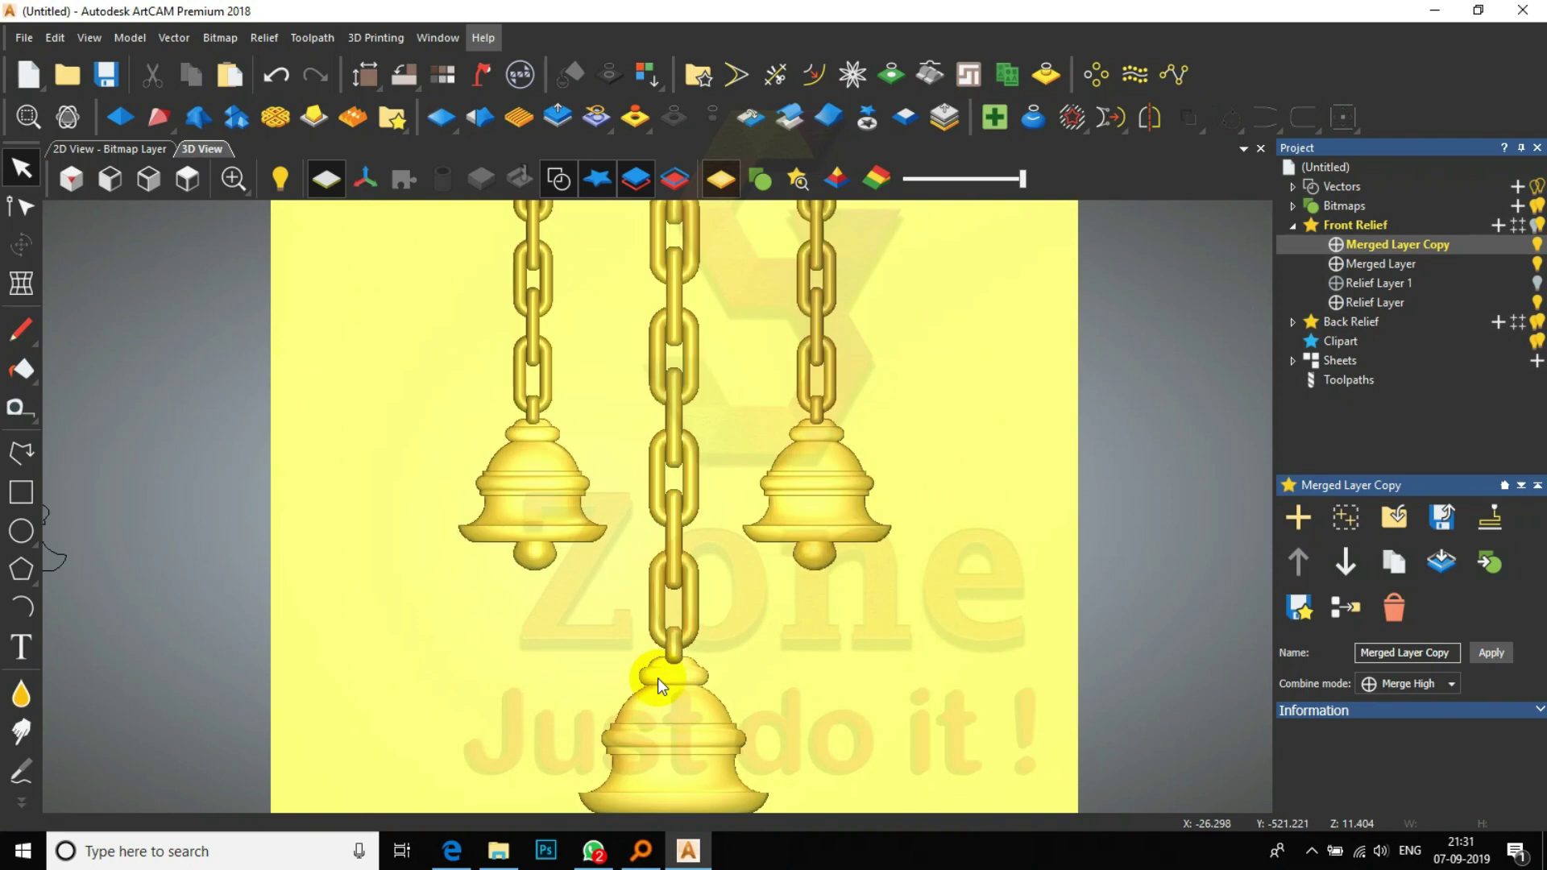
{"action": "left_click", "coordinate": [324, 179]}
{"action": "scroll", "coordinate": [740, 566], "scroll_direction": "down", "scroll_amount": 4}
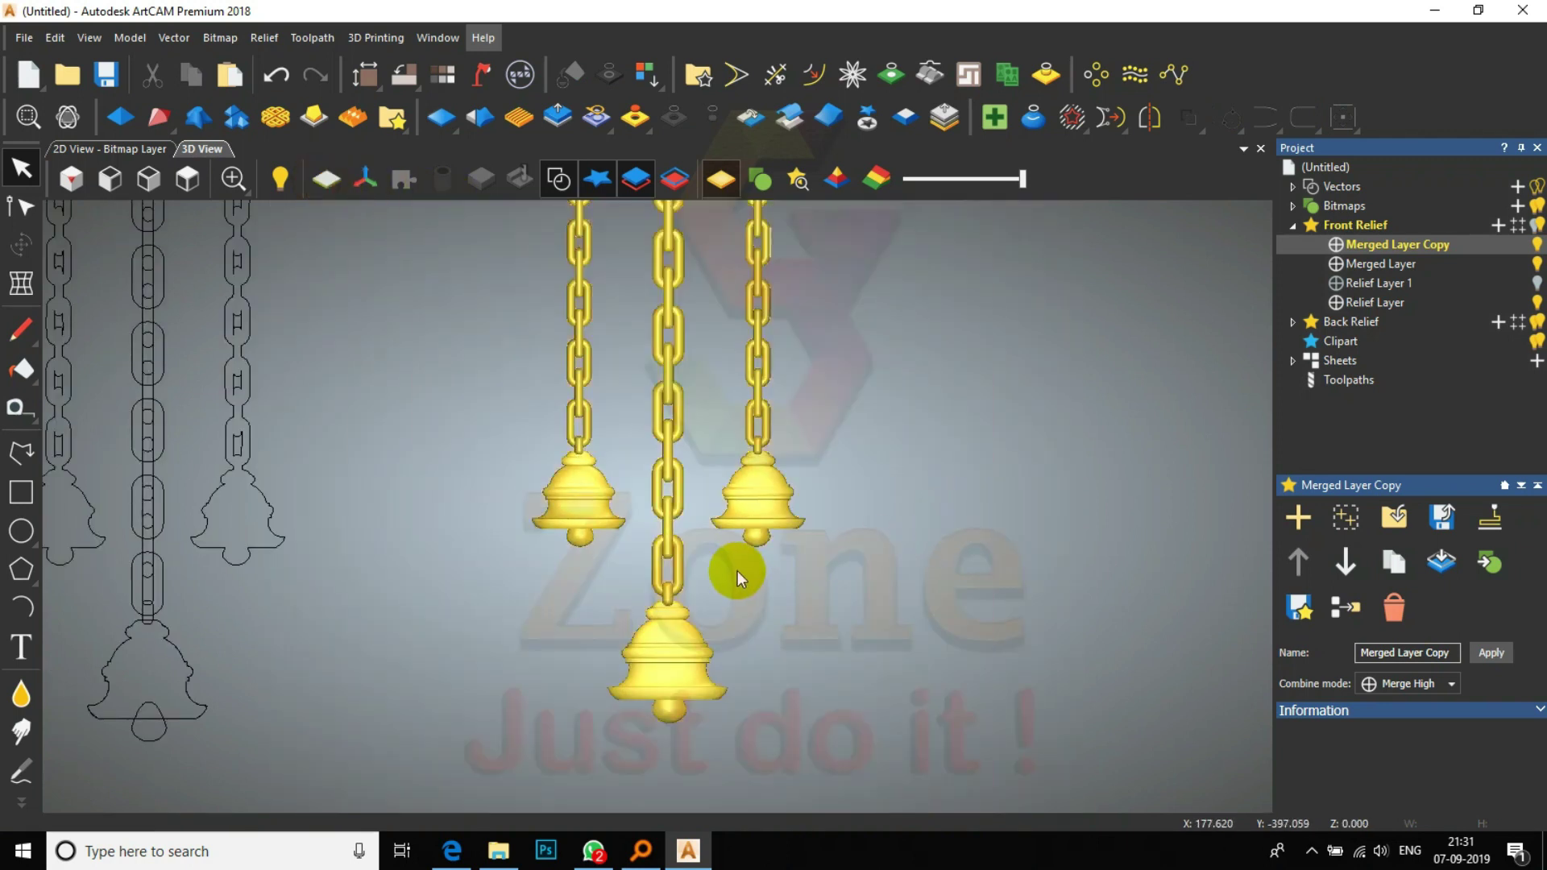
{"action": "scroll", "coordinate": [665, 360], "scroll_direction": "up", "scroll_amount": 4}
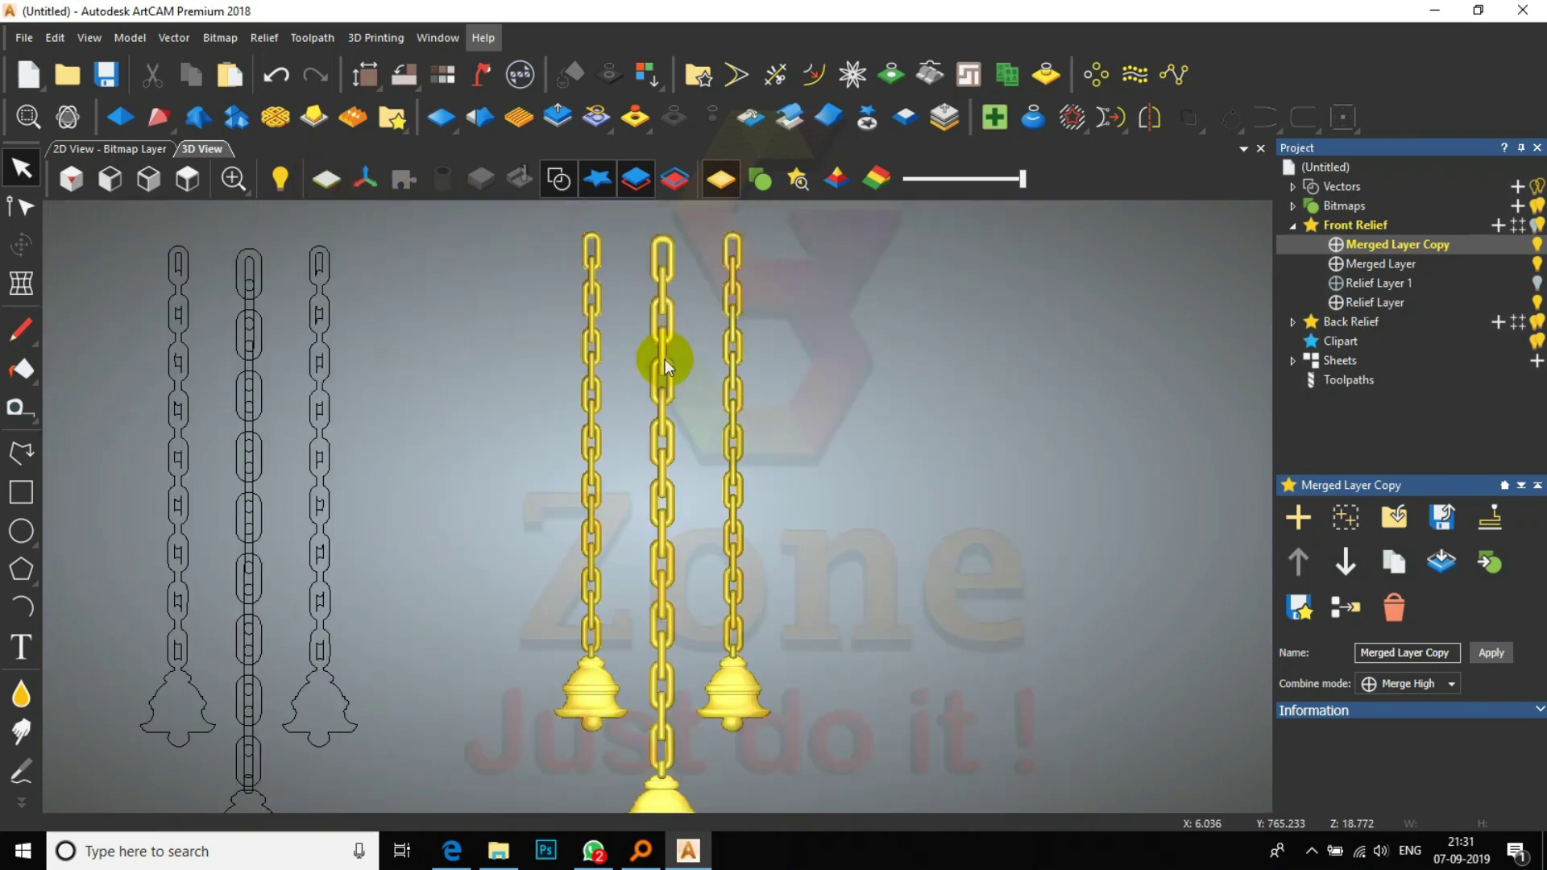
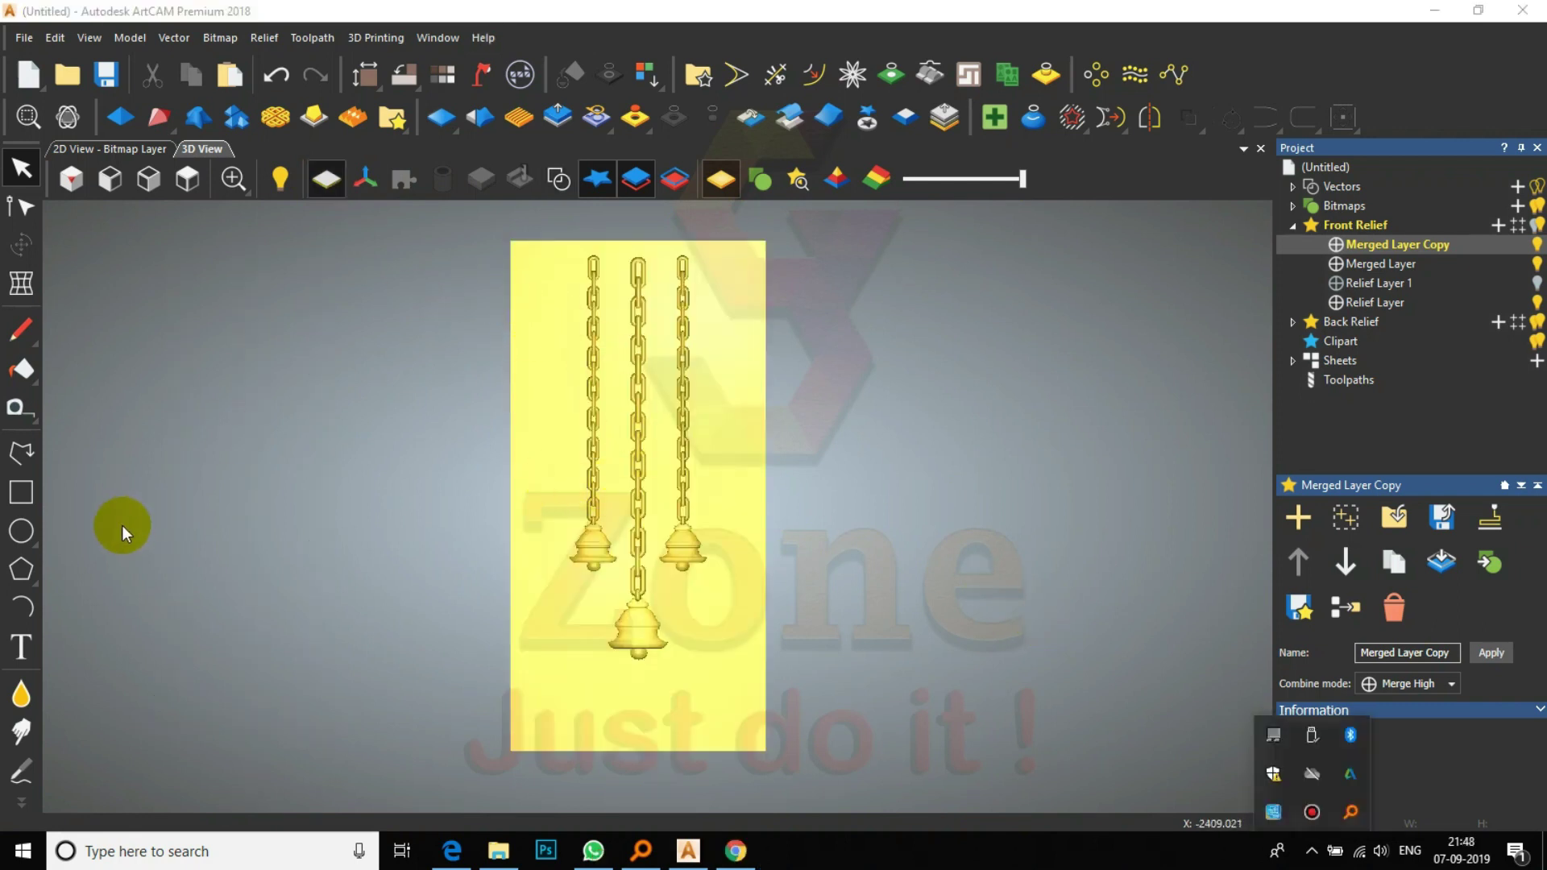
- Draw a 1219.2 by 2438.4 mm rectangle along the relief's outer edges, centred on the origin
{"action": "left_click", "coordinate": [21, 492]}
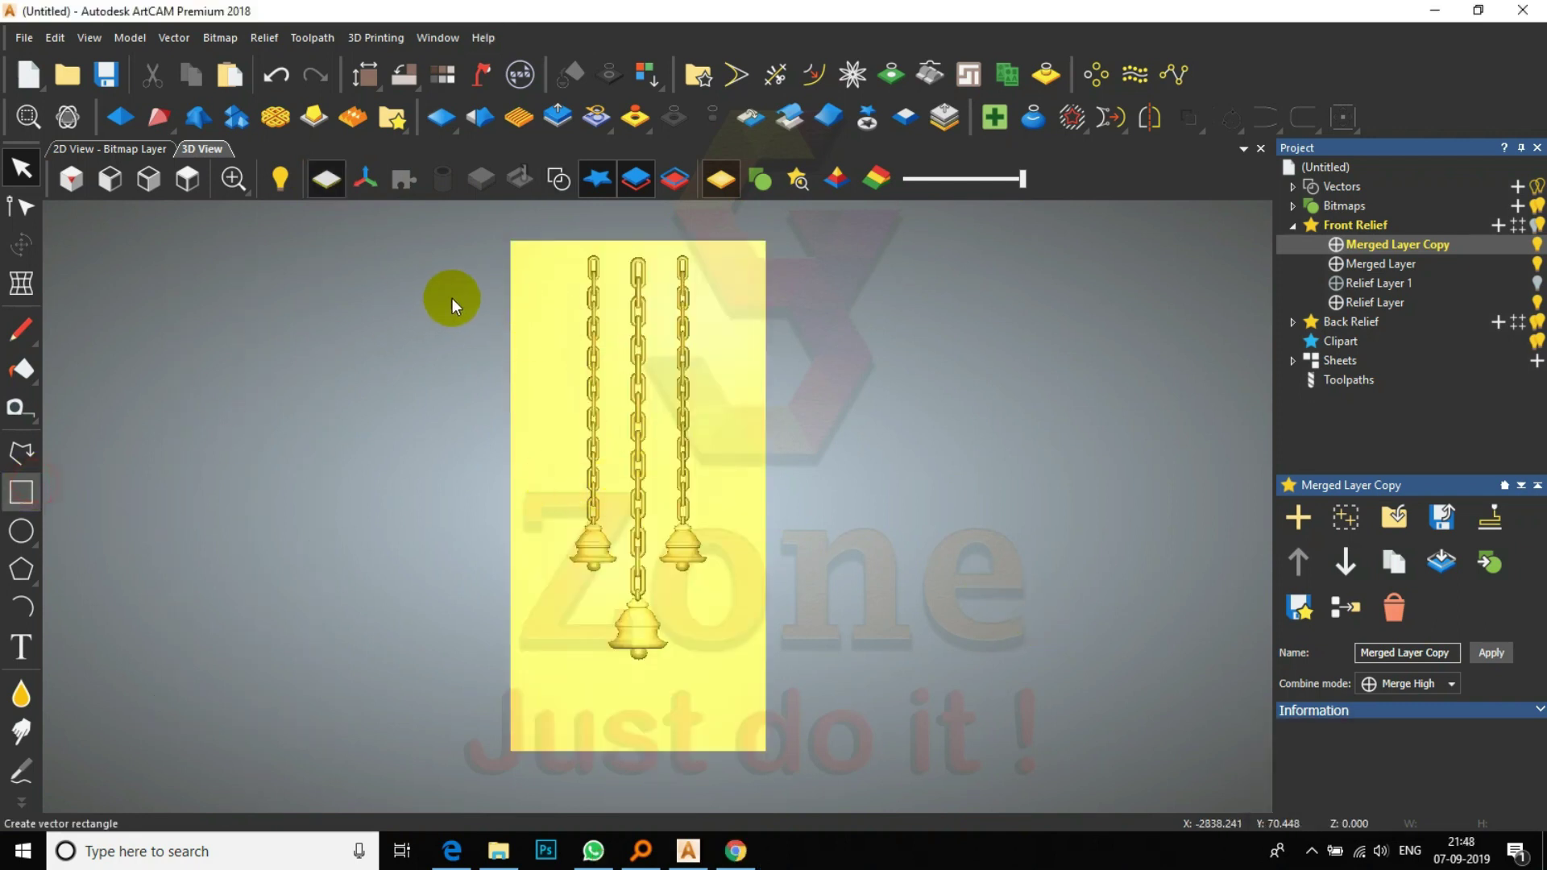
{"action": "left_click", "coordinate": [511, 240]}
{"action": "left_click_drag", "start_coordinate": [521, 272], "coordinate": [766, 749]}
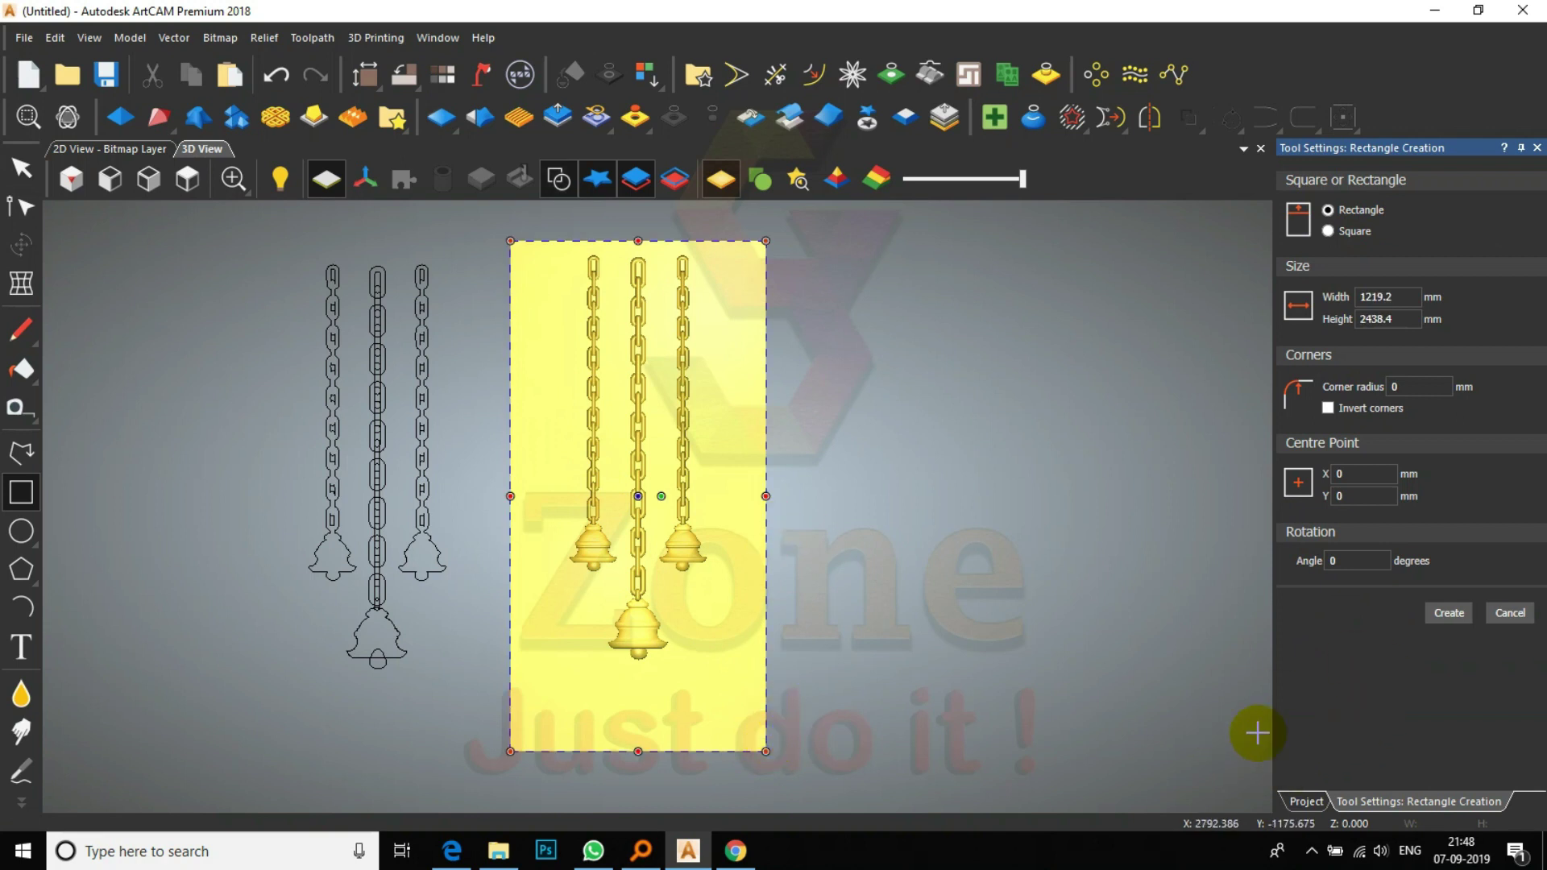
{"action": "left_click", "coordinate": [1440, 613]}
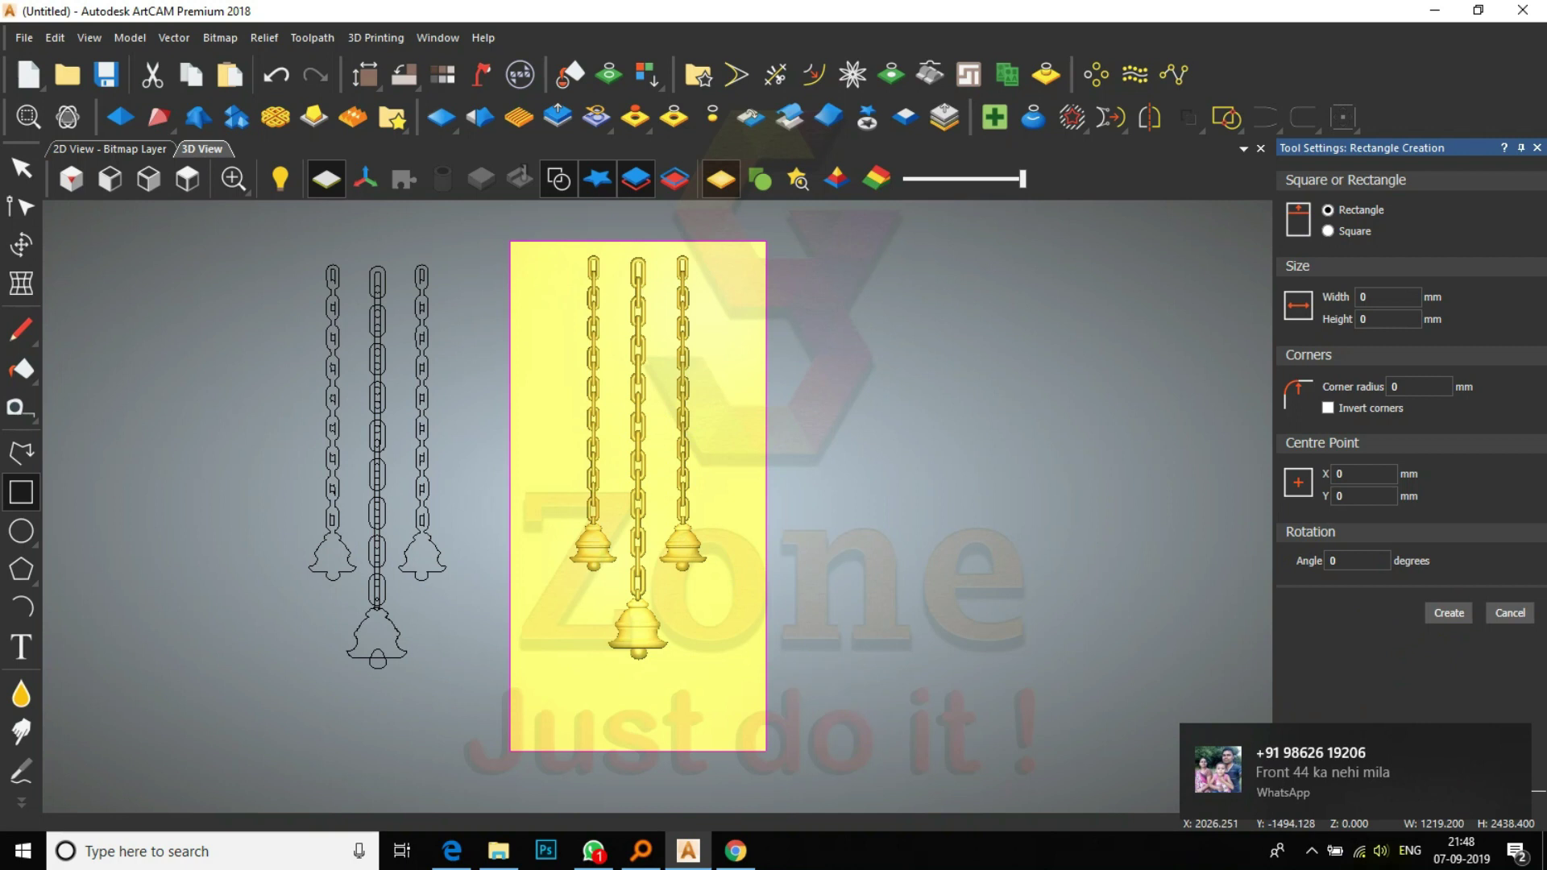
{"action": "left_click", "coordinate": [21, 168]}
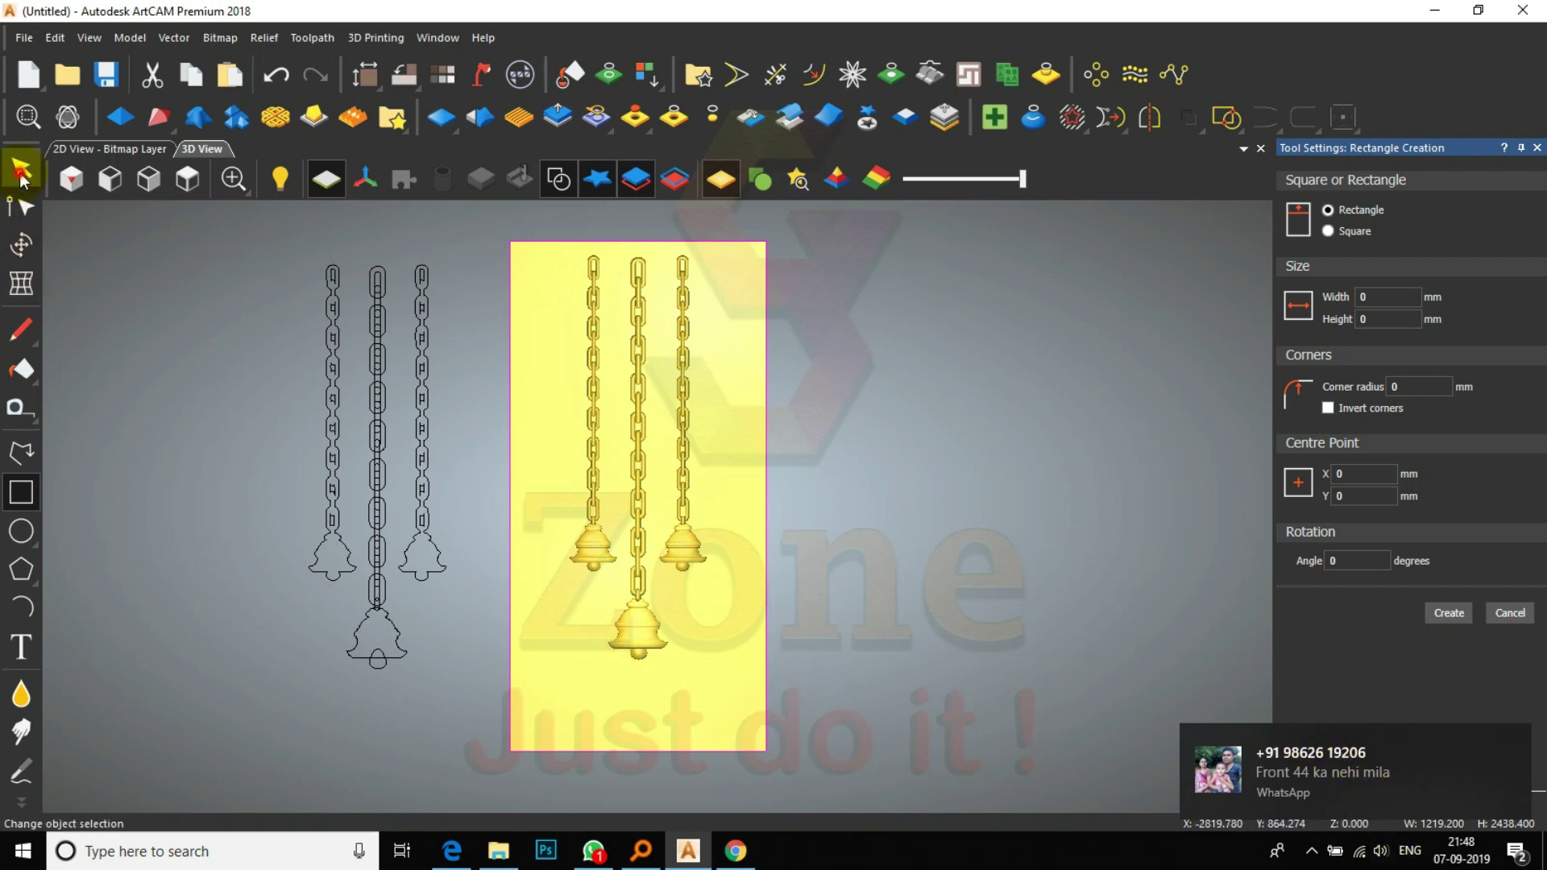
- Offset the border rectangle inwards by about 77.5 mm with sharp corners, keeping the original
{"action": "scroll", "coordinate": [728, 476], "scroll_direction": "up", "scroll_amount": 2}
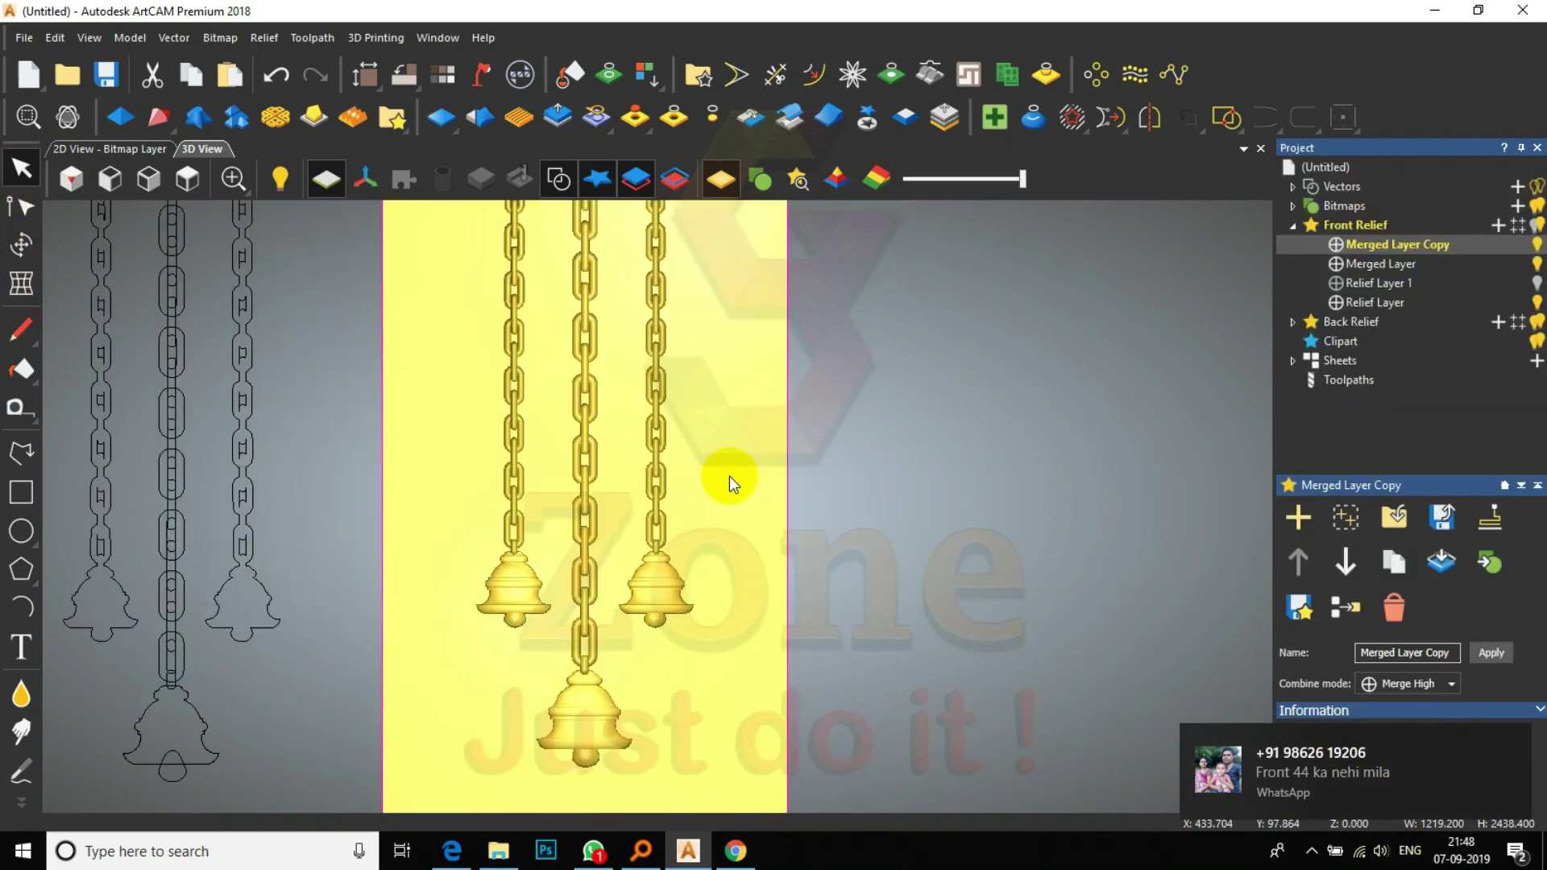
{"action": "scroll", "coordinate": [728, 476], "scroll_direction": "down", "scroll_amount": 2}
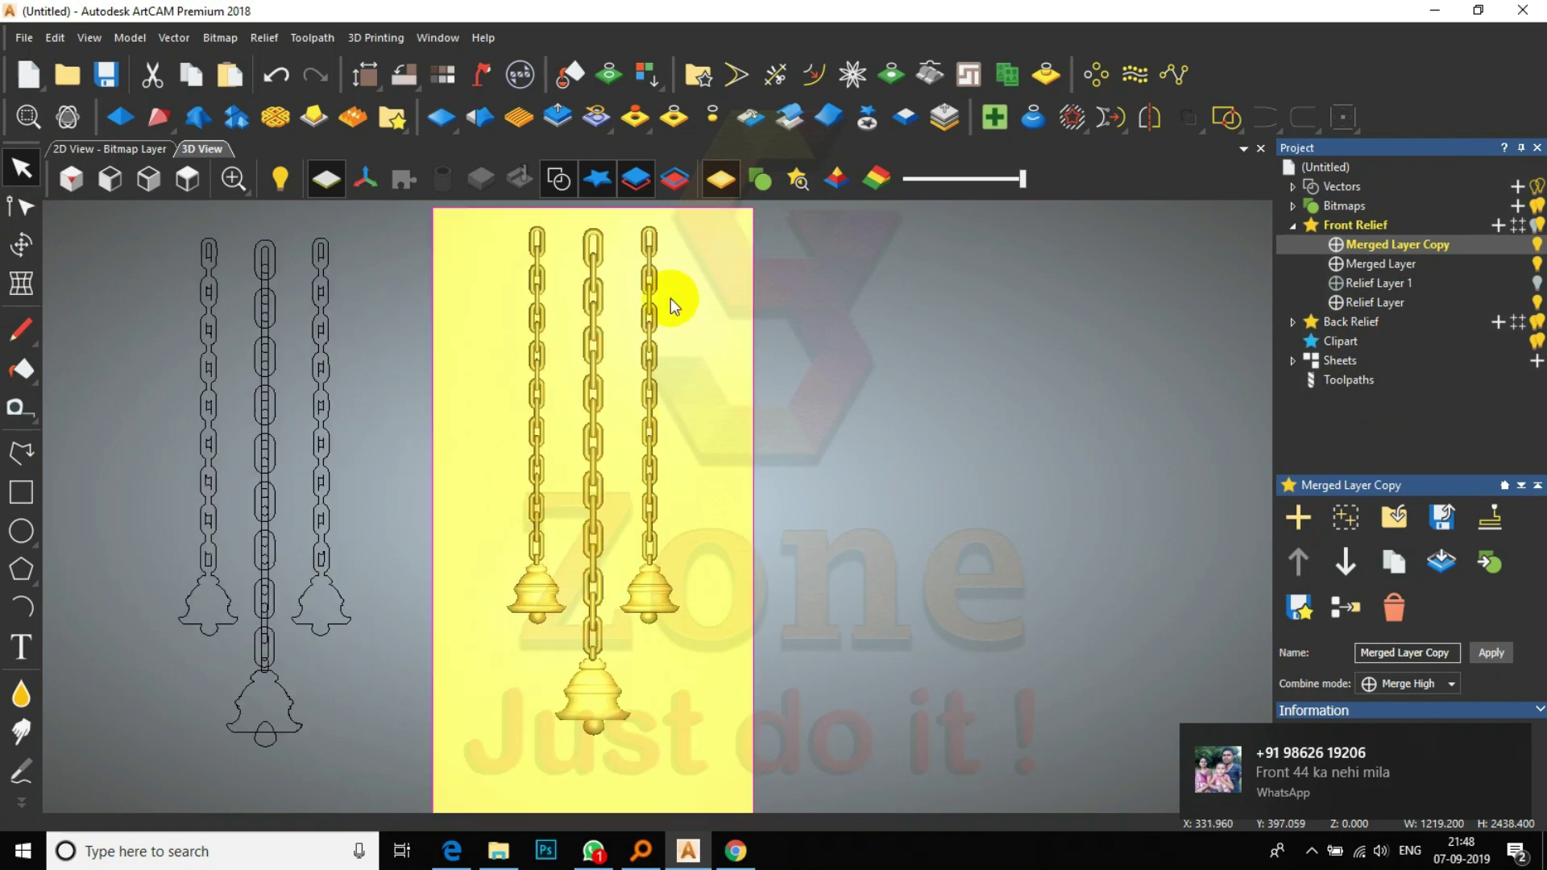
{"action": "left_click", "coordinate": [444, 262]}
{"action": "key", "text": "o"}
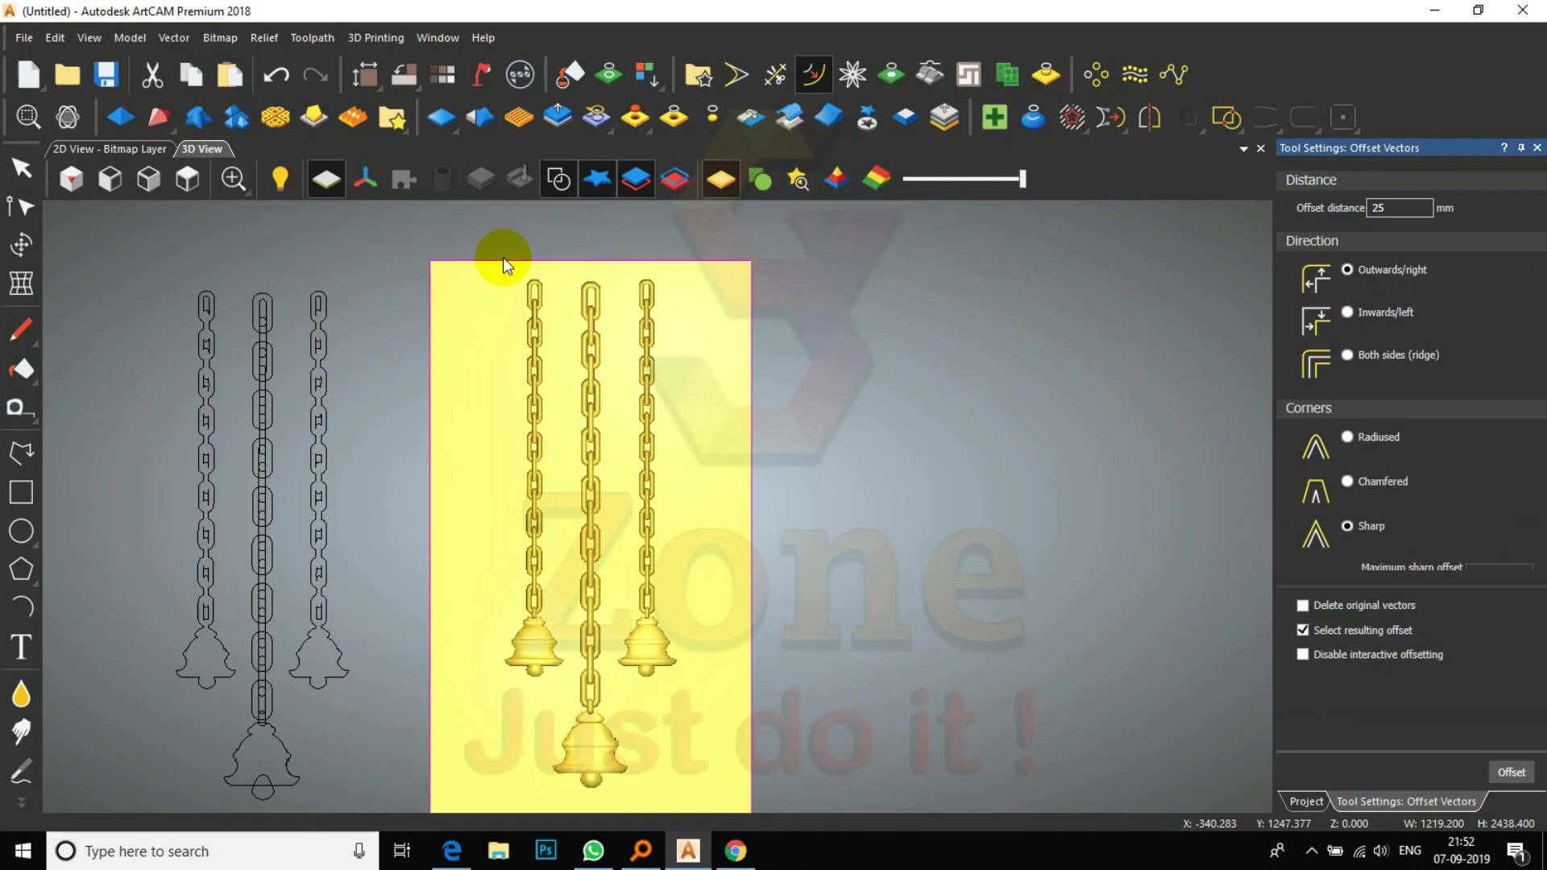
{"action": "scroll", "coordinate": [503, 257], "scroll_direction": "up", "scroll_amount": 2}
{"action": "left_click_drag", "start_coordinate": [505, 268], "coordinate": [512, 305]}
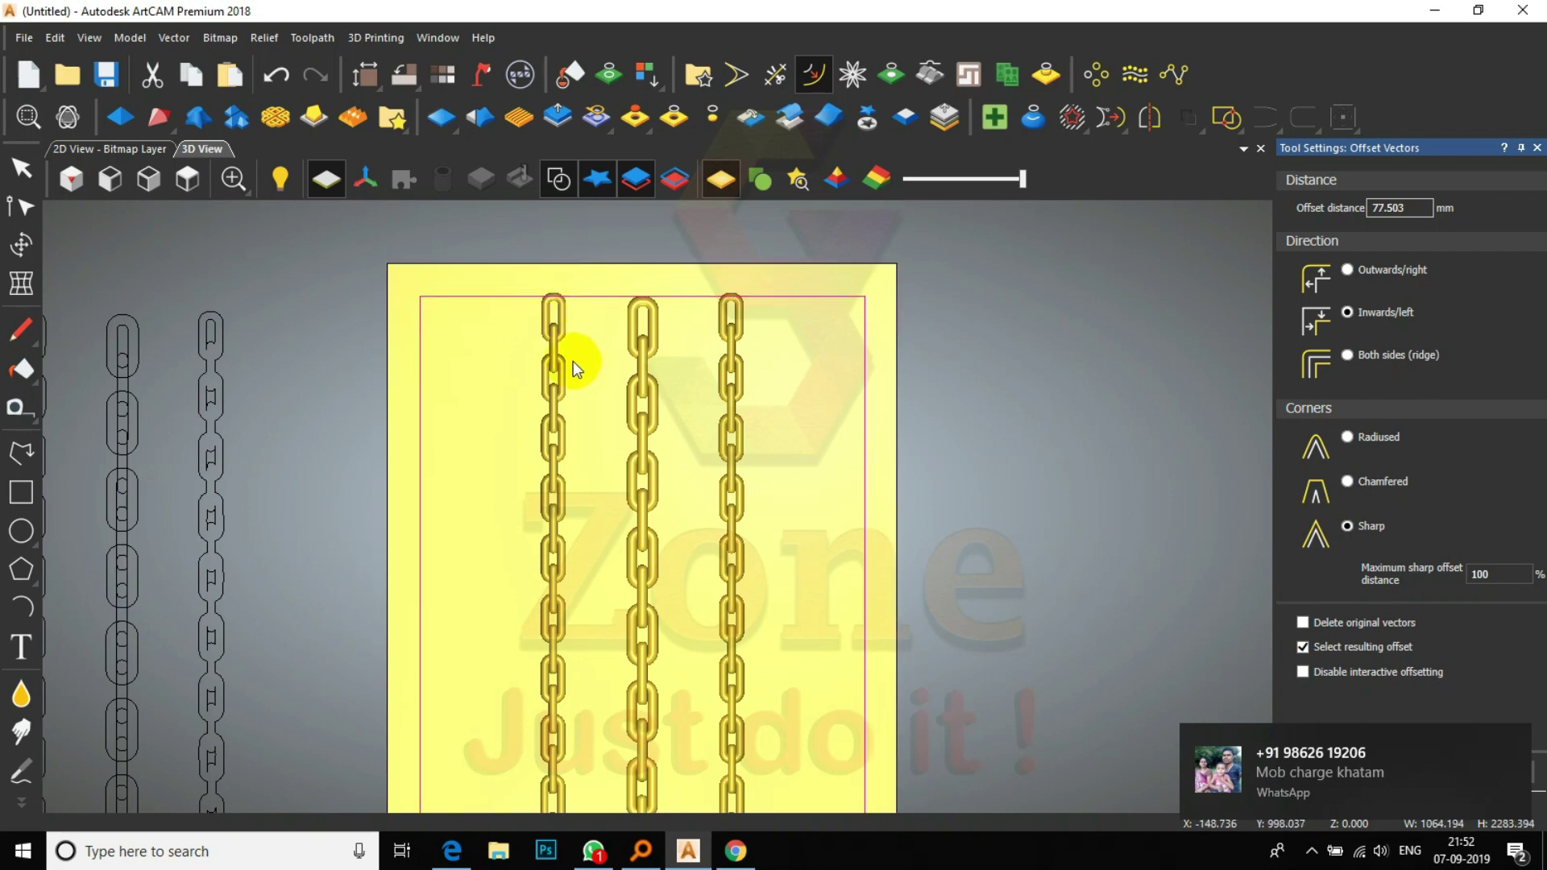
{"action": "left_click", "coordinate": [1535, 148]}
- Add a new front relief layer and place the lotus clipart Front Relief2 from the 3DModelClub library below the large bell
{"action": "scroll", "coordinate": [795, 506], "scroll_direction": "down", "scroll_amount": 1}
{"action": "scroll", "coordinate": [791, 556], "scroll_direction": "down", "scroll_amount": 2}
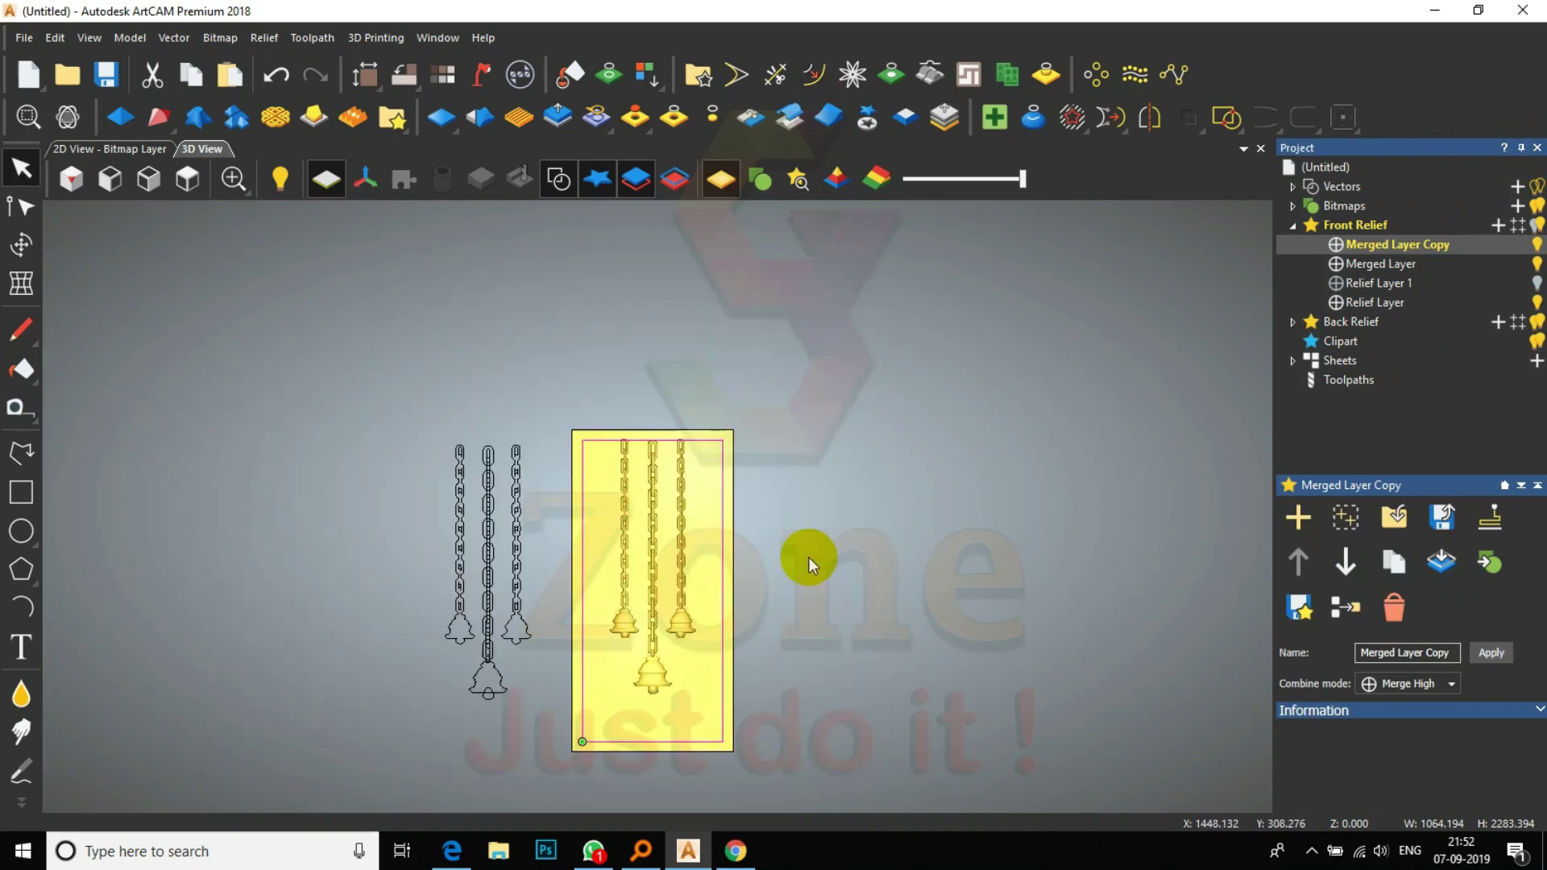
{"action": "scroll", "coordinate": [595, 724], "scroll_direction": "up", "scroll_amount": 2}
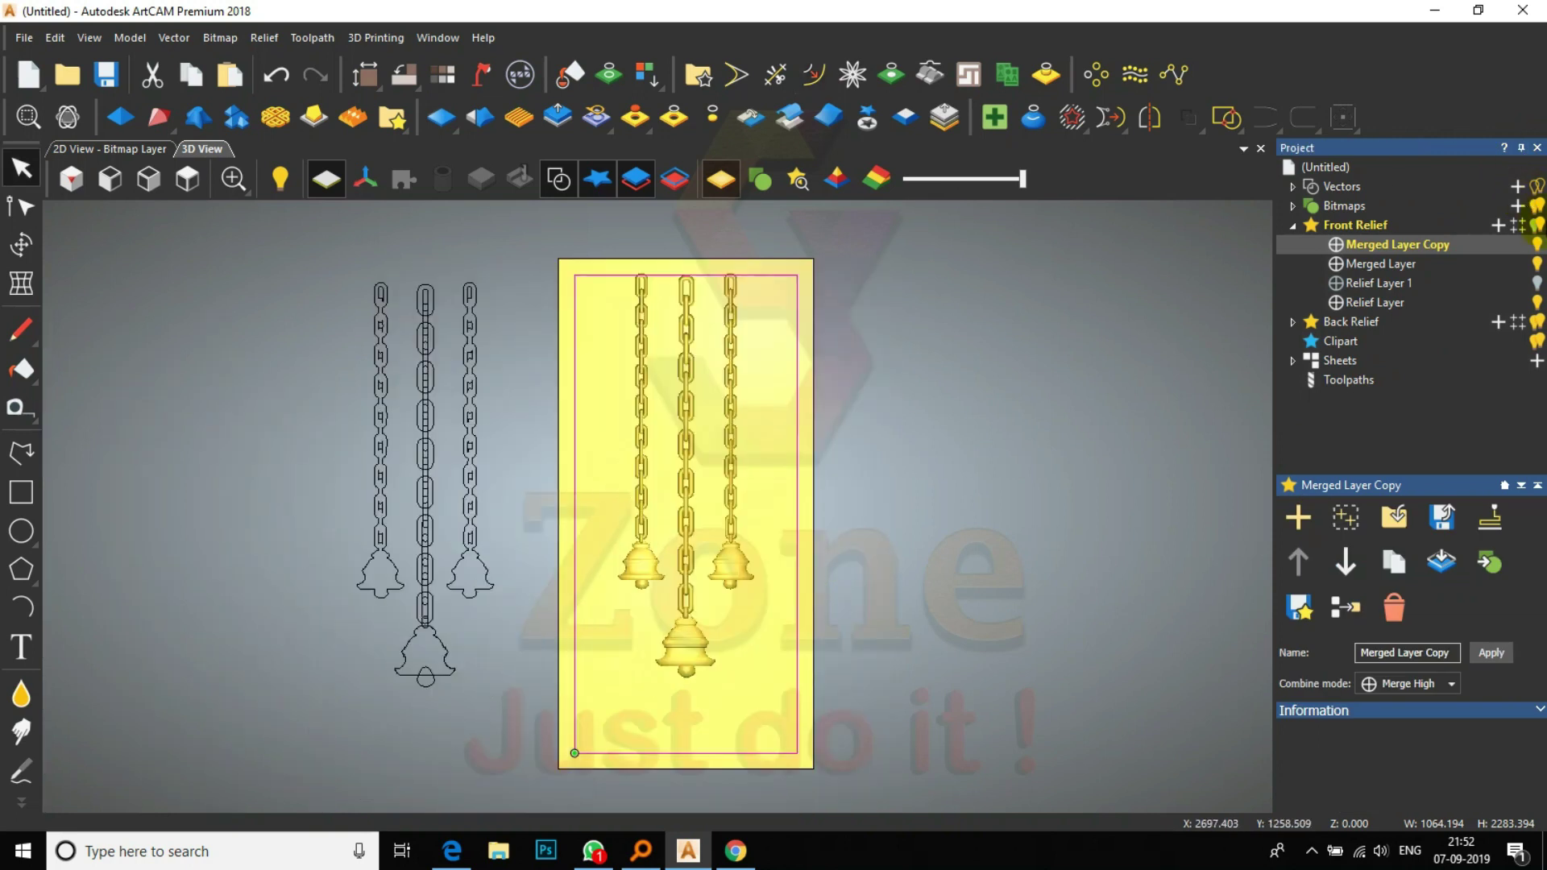
{"action": "left_click", "coordinate": [1499, 228]}
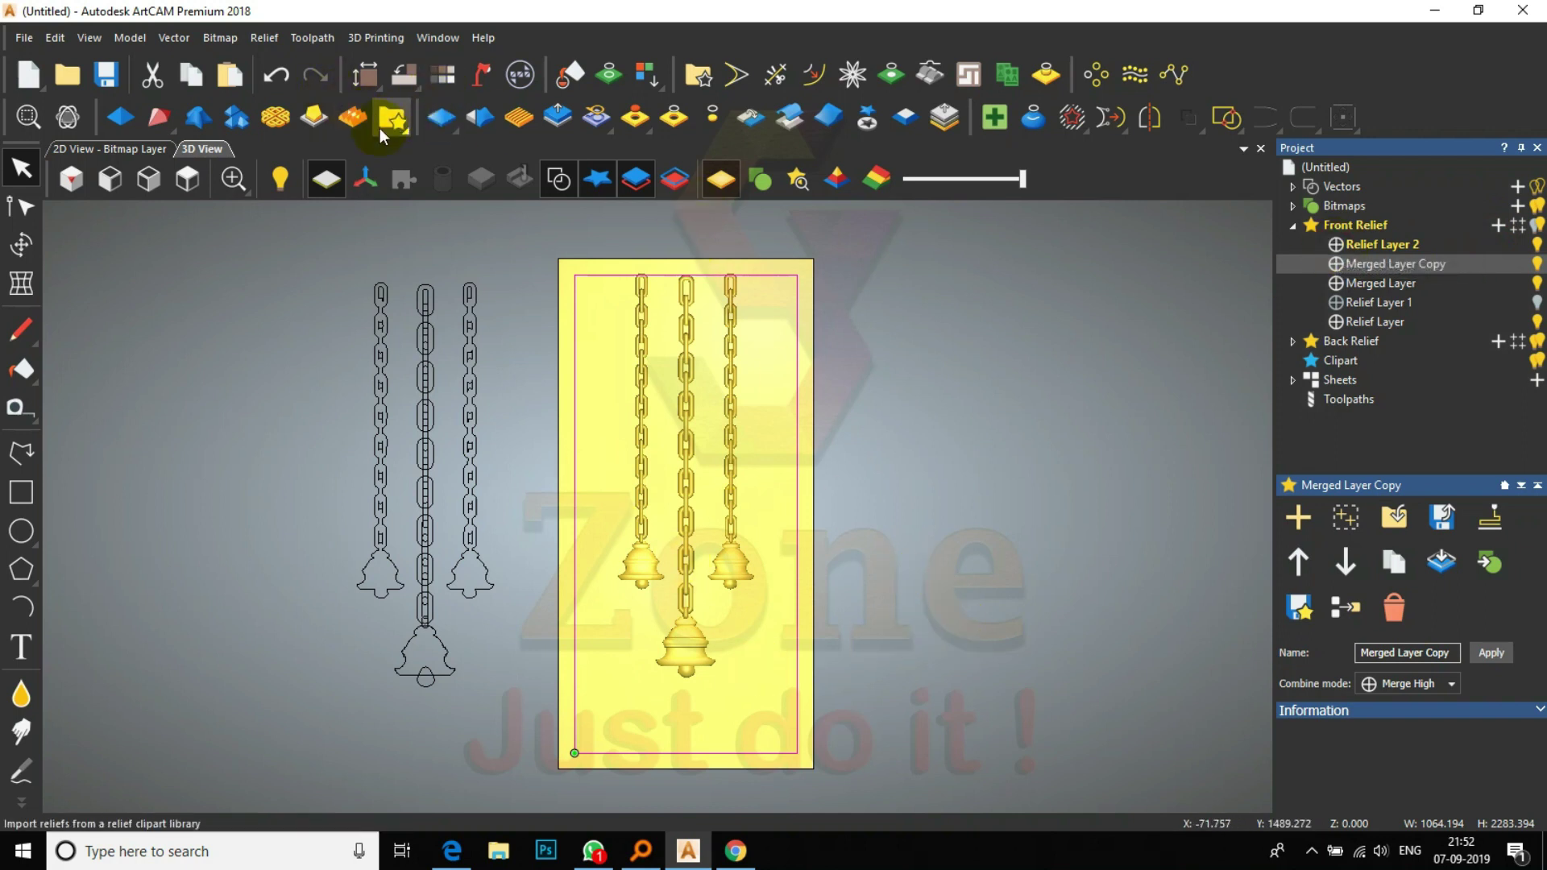
{"action": "left_click", "coordinate": [391, 119]}
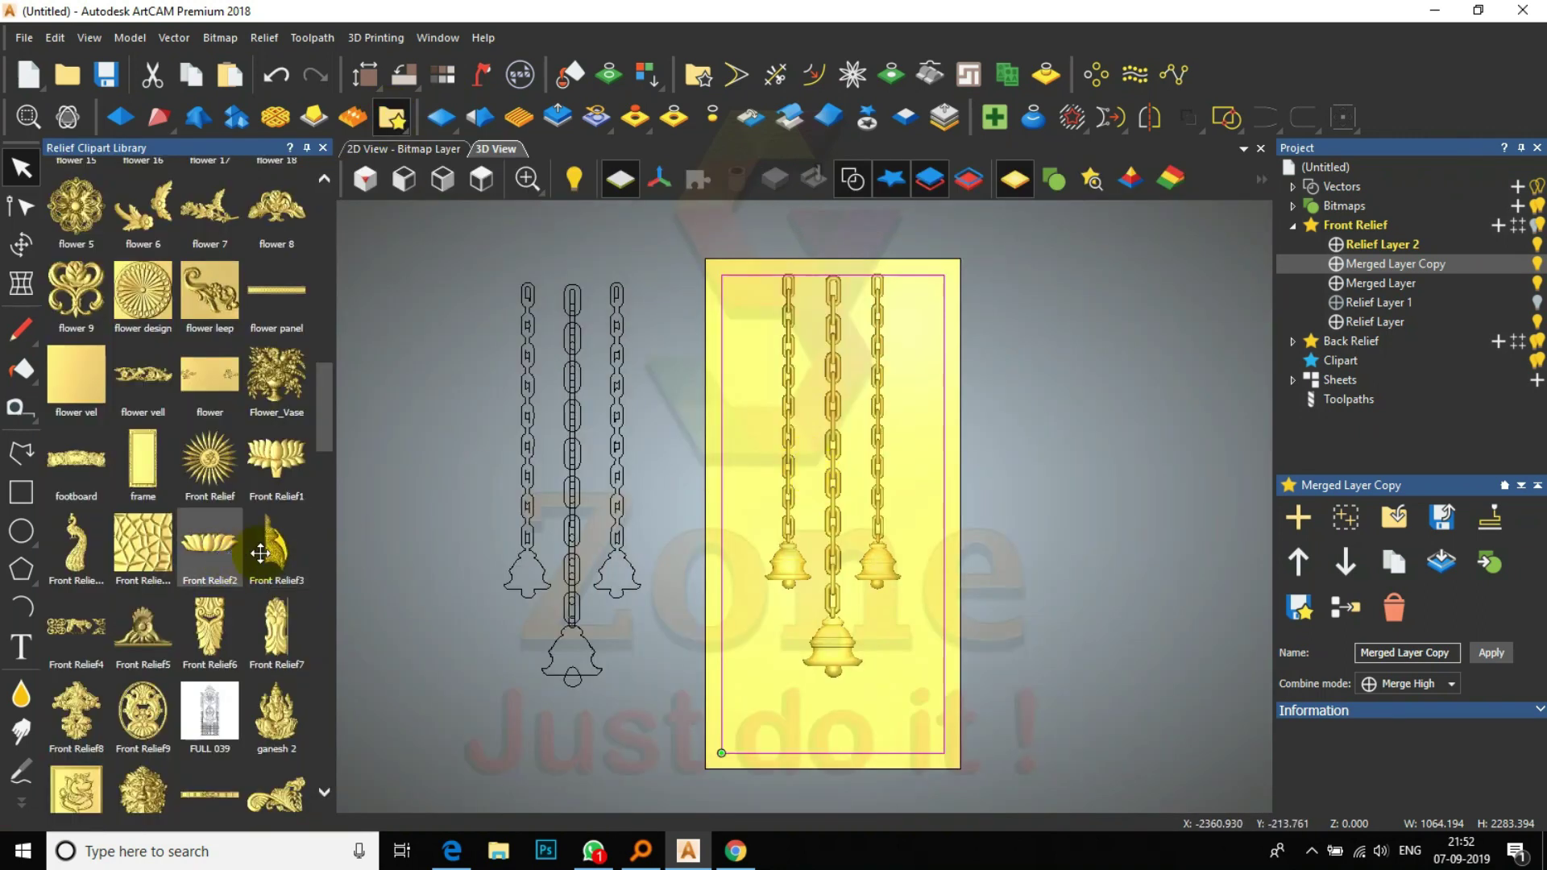
{"action": "left_click_drag", "start_coordinate": [859, 733], "coordinate": [859, 732]}
- Scale the lotus clipart proportionally to a width of 1000 mm
{"action": "scroll", "coordinate": [860, 739], "scroll_direction": "up", "scroll_amount": 3}
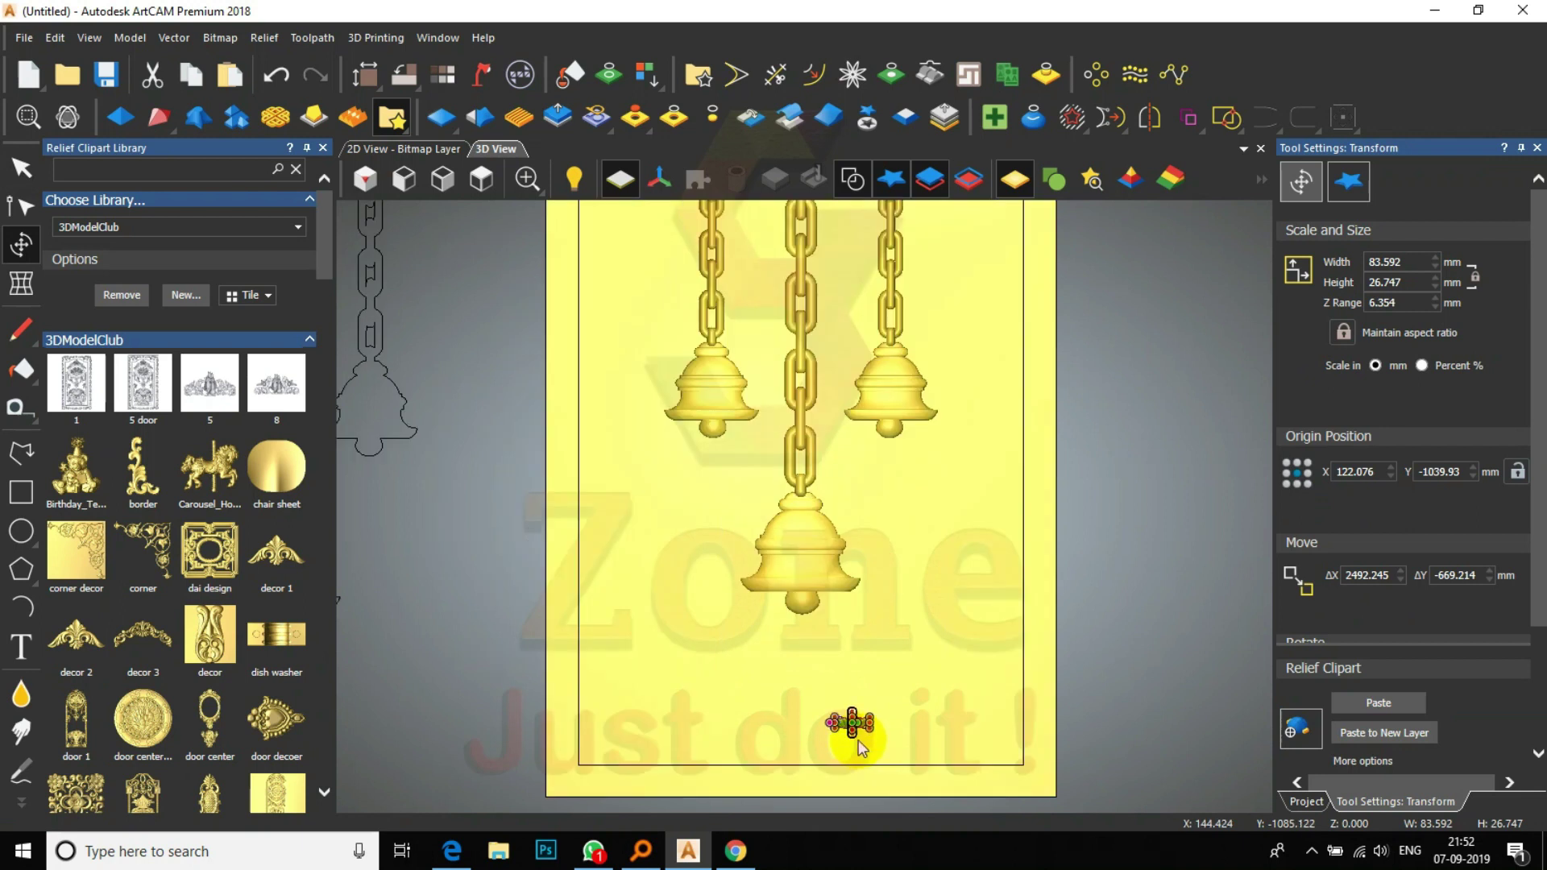
{"action": "scroll", "coordinate": [859, 743], "scroll_direction": "up", "scroll_amount": 4}
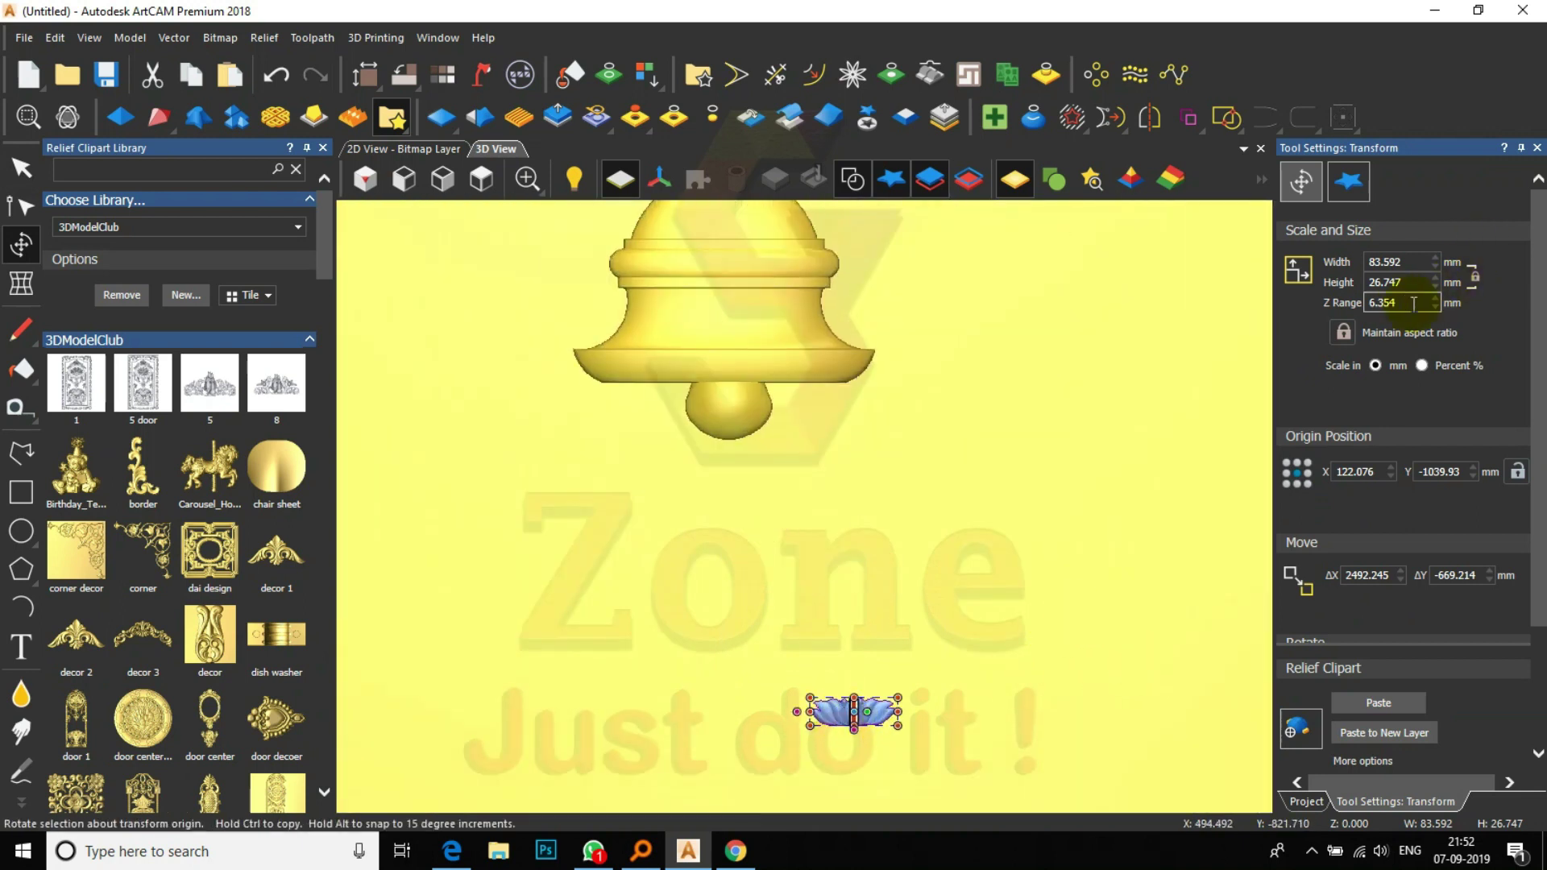
{"action": "left_click_drag", "start_coordinate": [1410, 286], "coordinate": [1267, 274]}
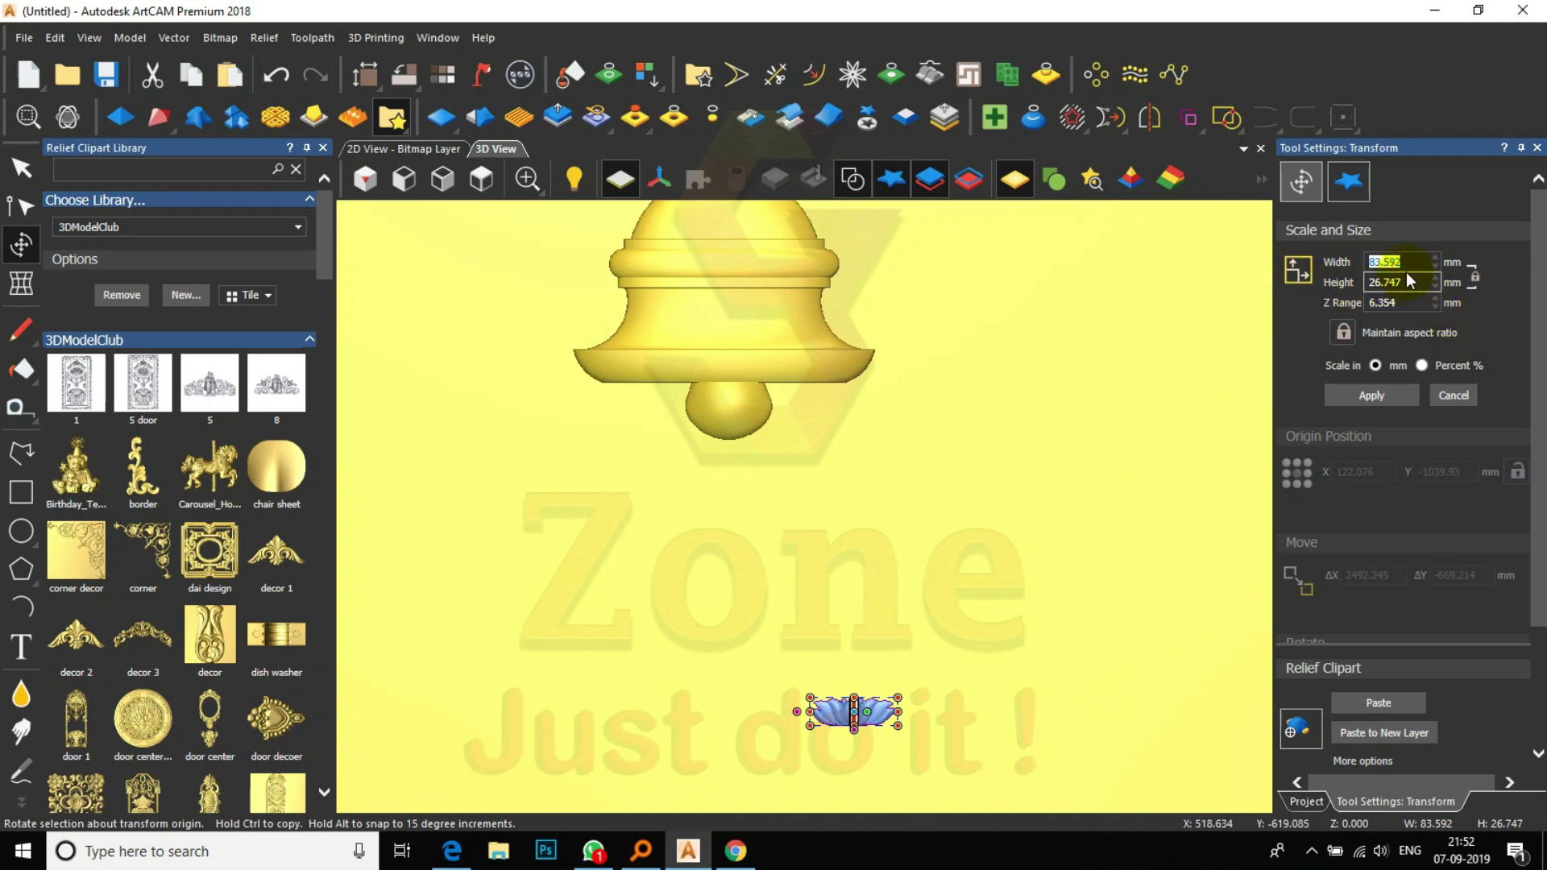
{"action": "type", "text": "1000"}
{"action": "left_click", "coordinate": [1372, 395]}
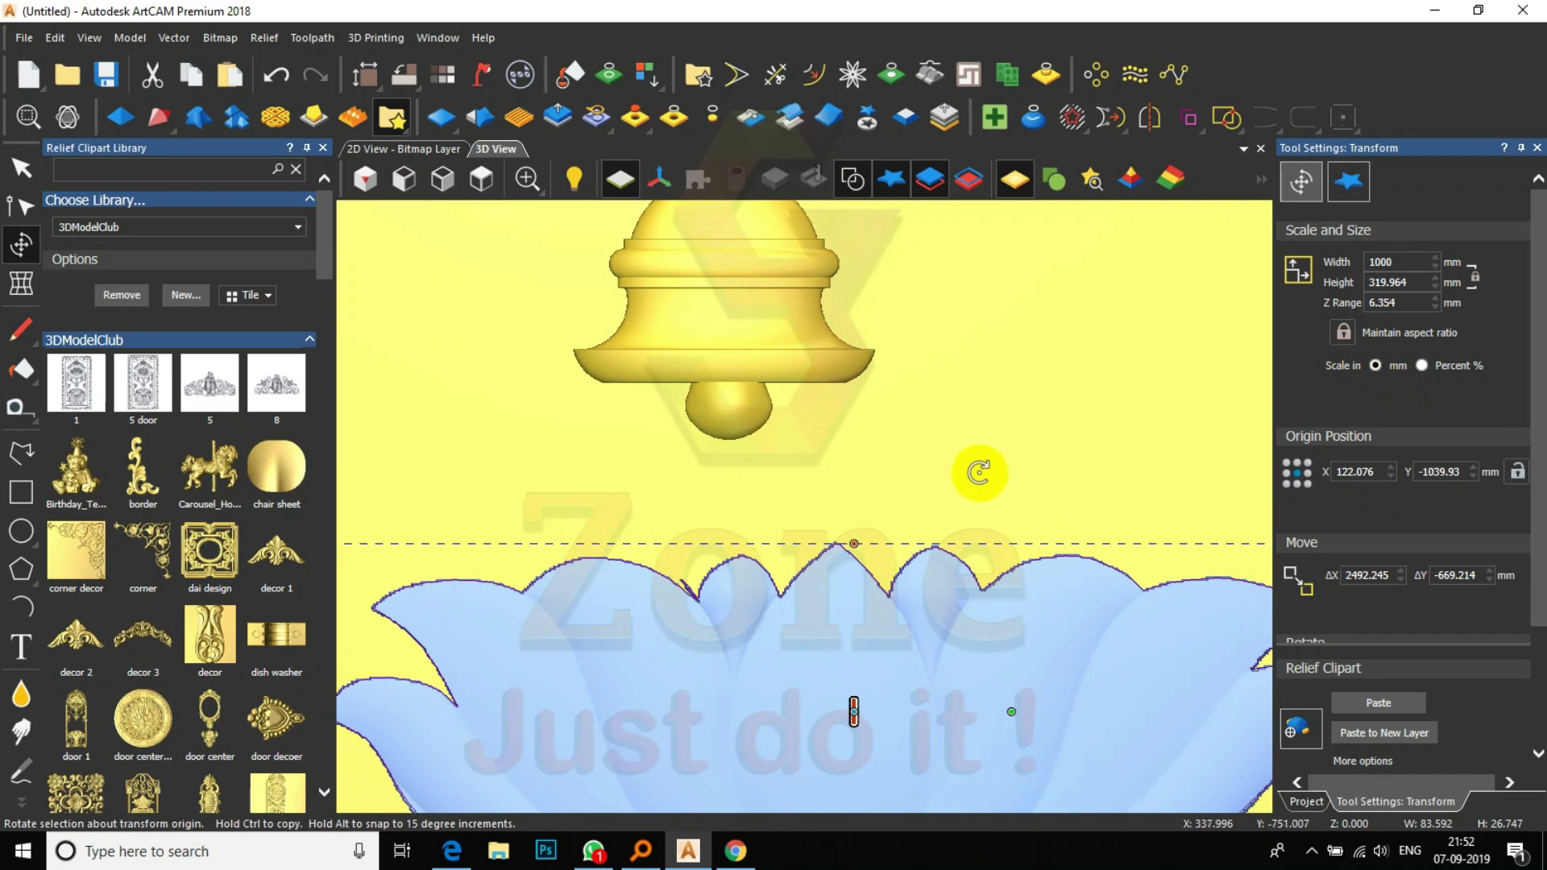
- Move the lotus under the large bell onto the inner rectangle's lower edge, with its origin at about X 1.7, Y -996.8 mm
{"action": "scroll", "coordinate": [967, 516], "scroll_direction": "down", "scroll_amount": 2}
{"action": "scroll", "coordinate": [963, 530], "scroll_direction": "down", "scroll_amount": 1}
{"action": "left_click_drag", "start_coordinate": [814, 583], "coordinate": [763, 558]}
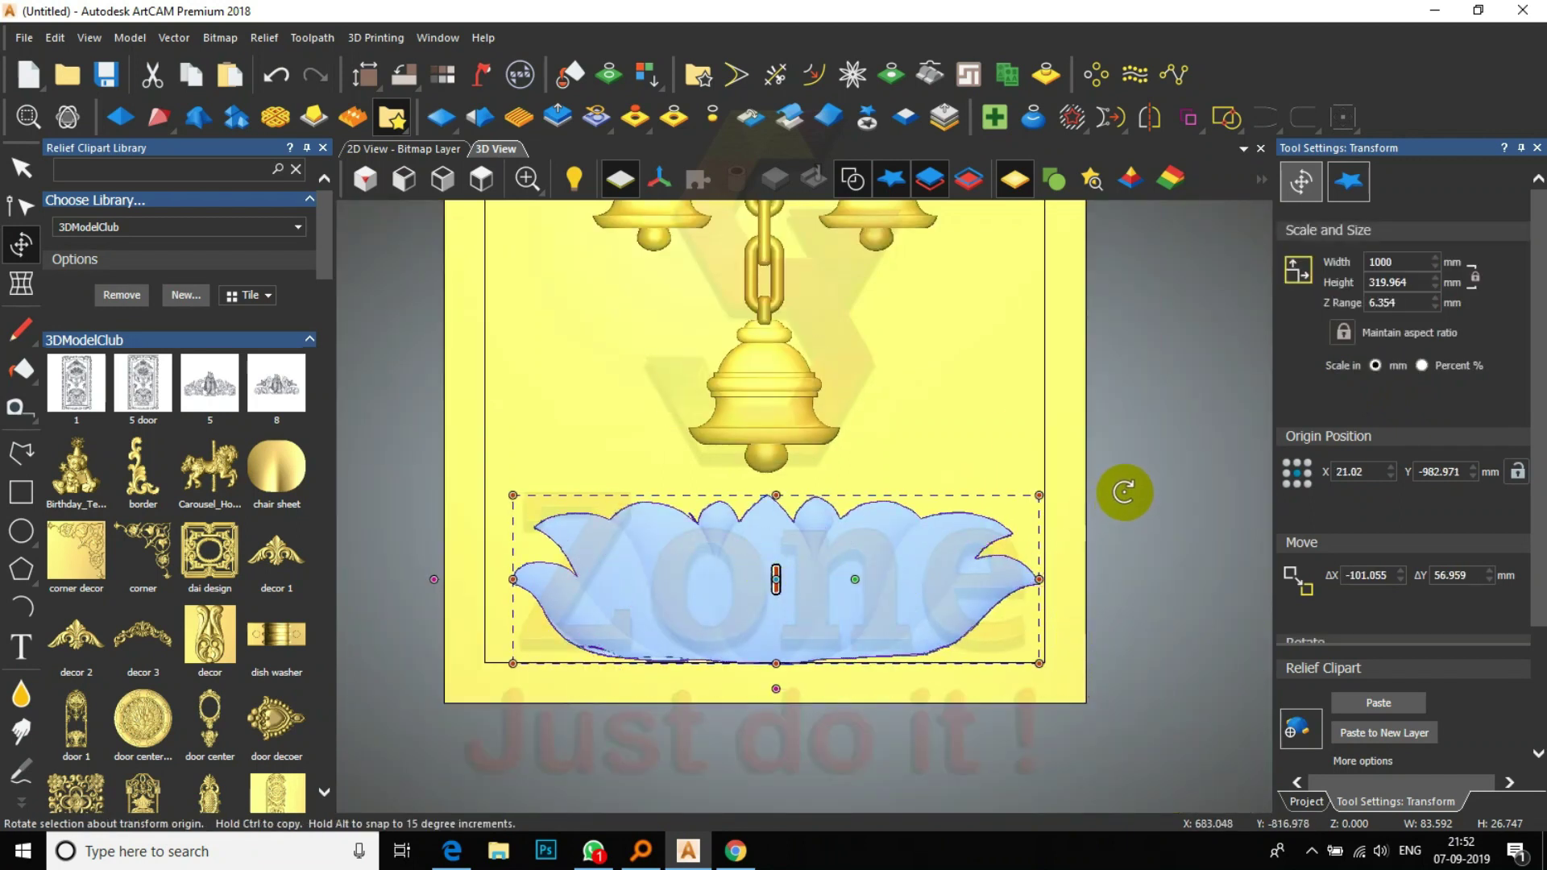
{"action": "key", "text": "Left"}
{"action": "key", "text": "Left"}
{"action": "key", "text": "Left"}
{"action": "key", "text": "Left"}
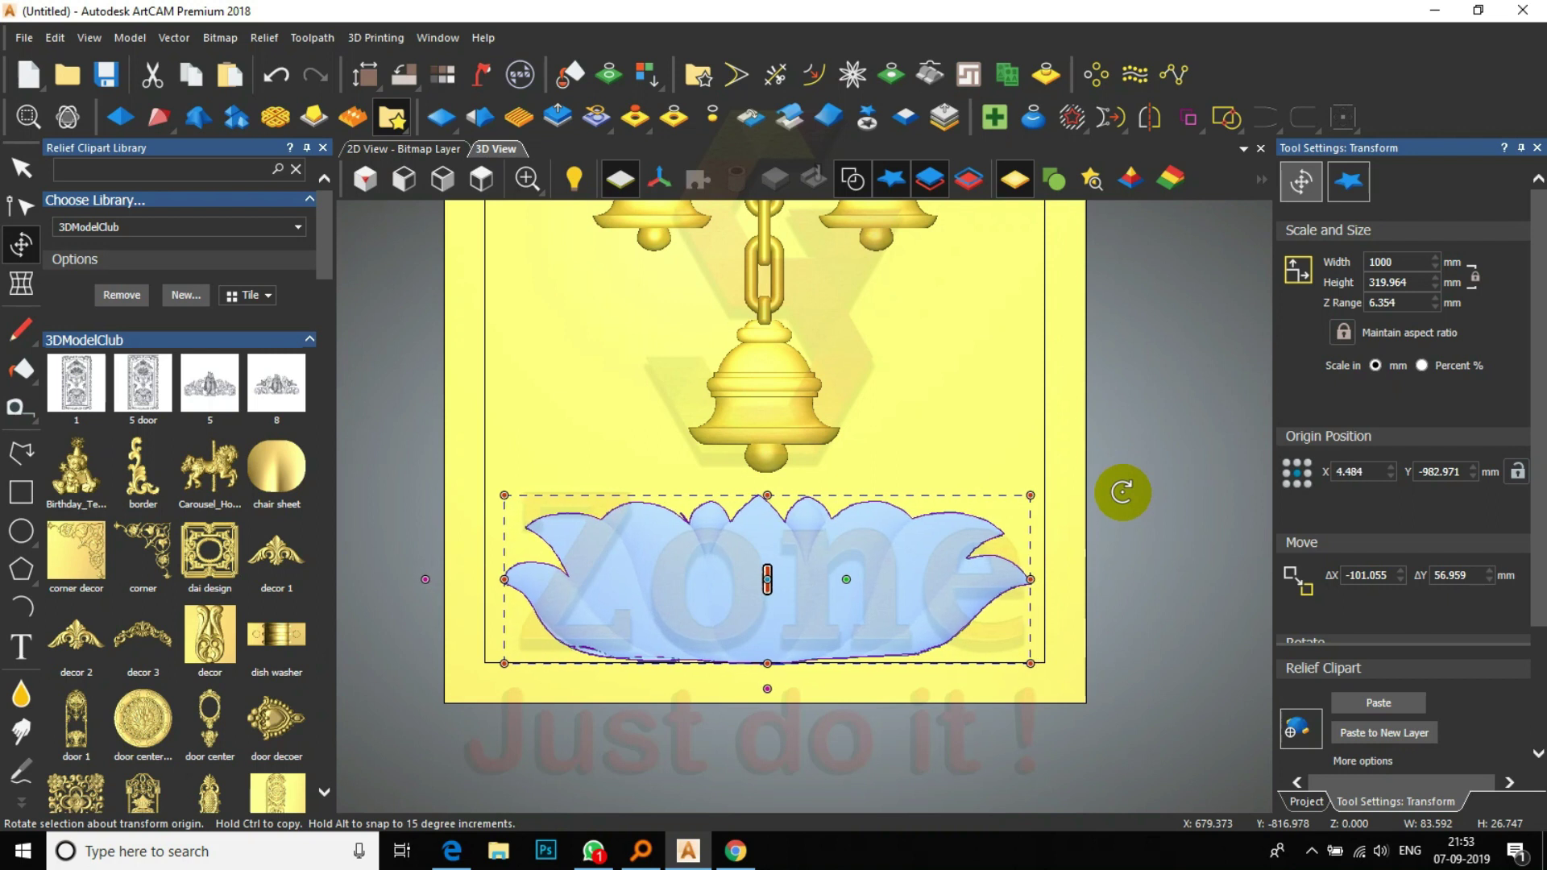
{"action": "key", "text": "Down"}
{"action": "key", "text": "Down"}
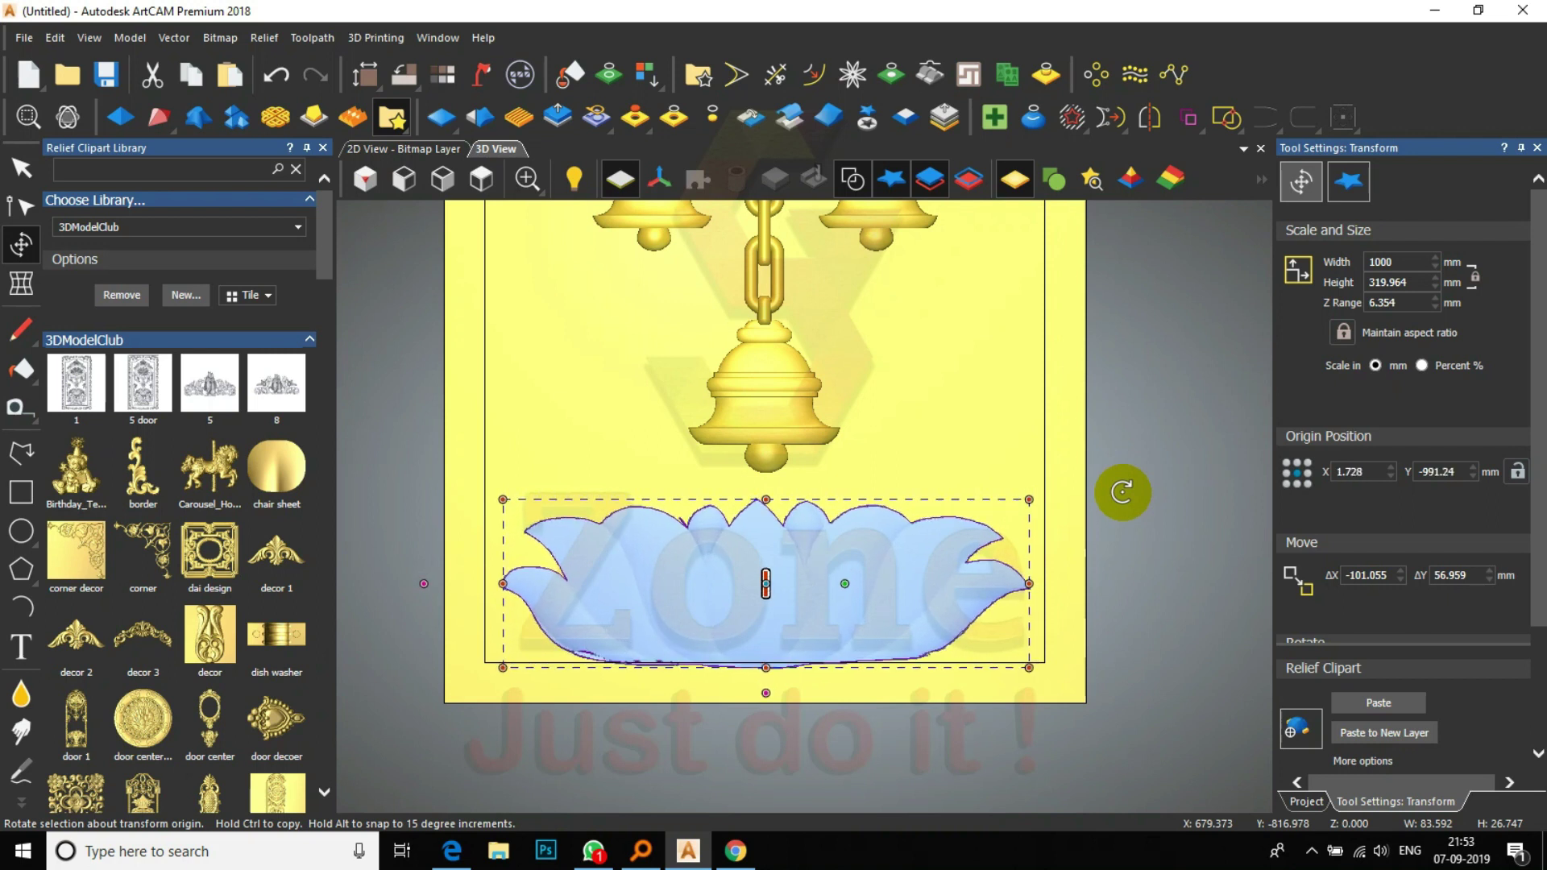
{"action": "key", "text": "Down"}
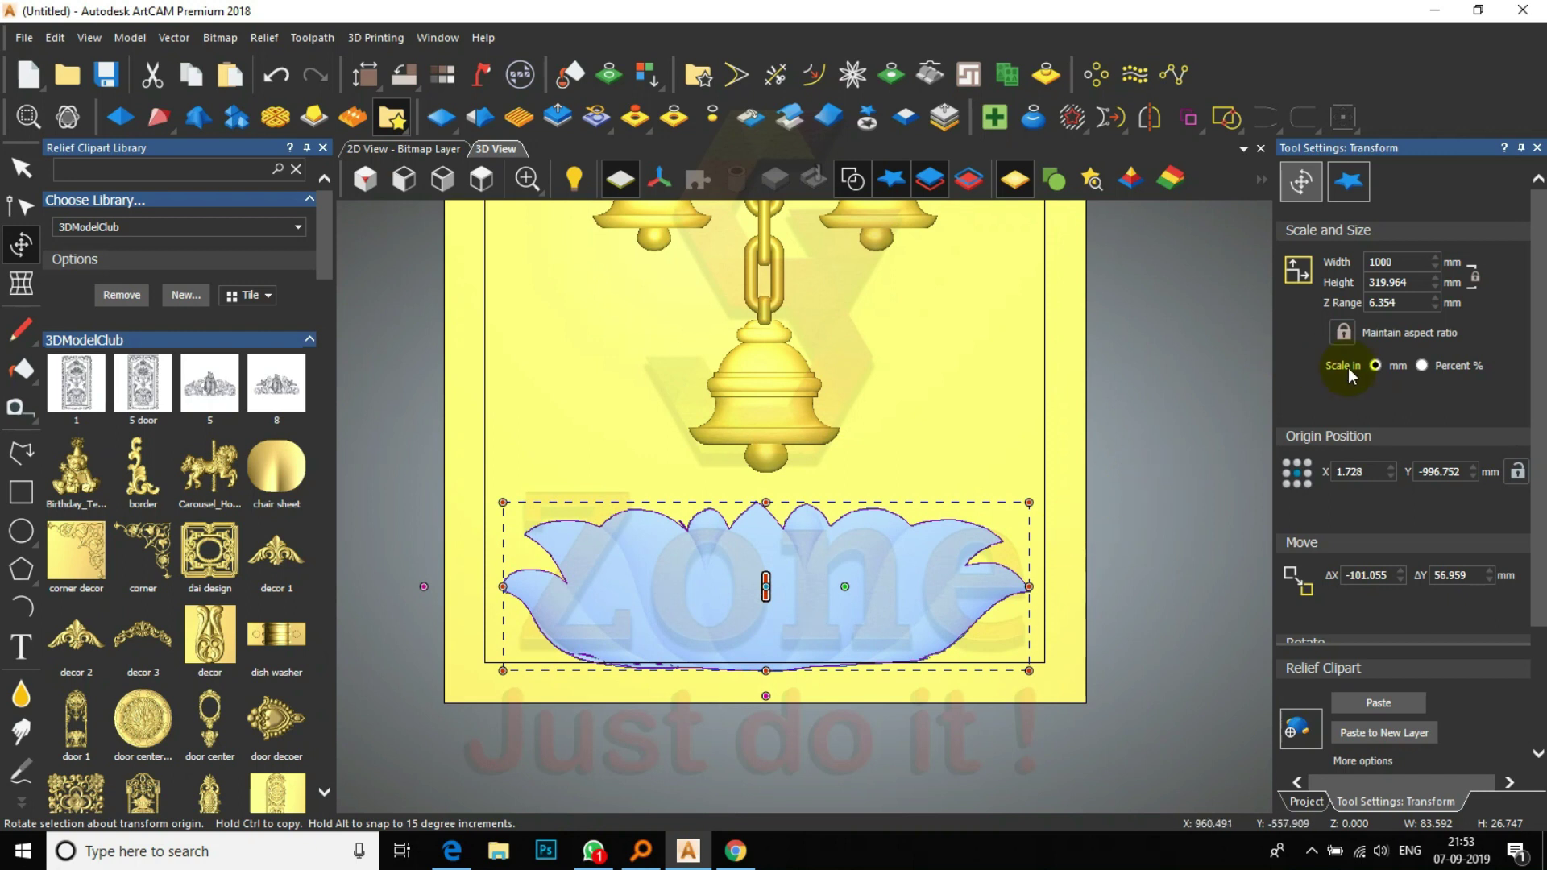
- Set the lotus clipart's Z range to 22 mm
{"action": "double_click", "coordinate": [1400, 303]}
{"action": "type", "text": "22"}
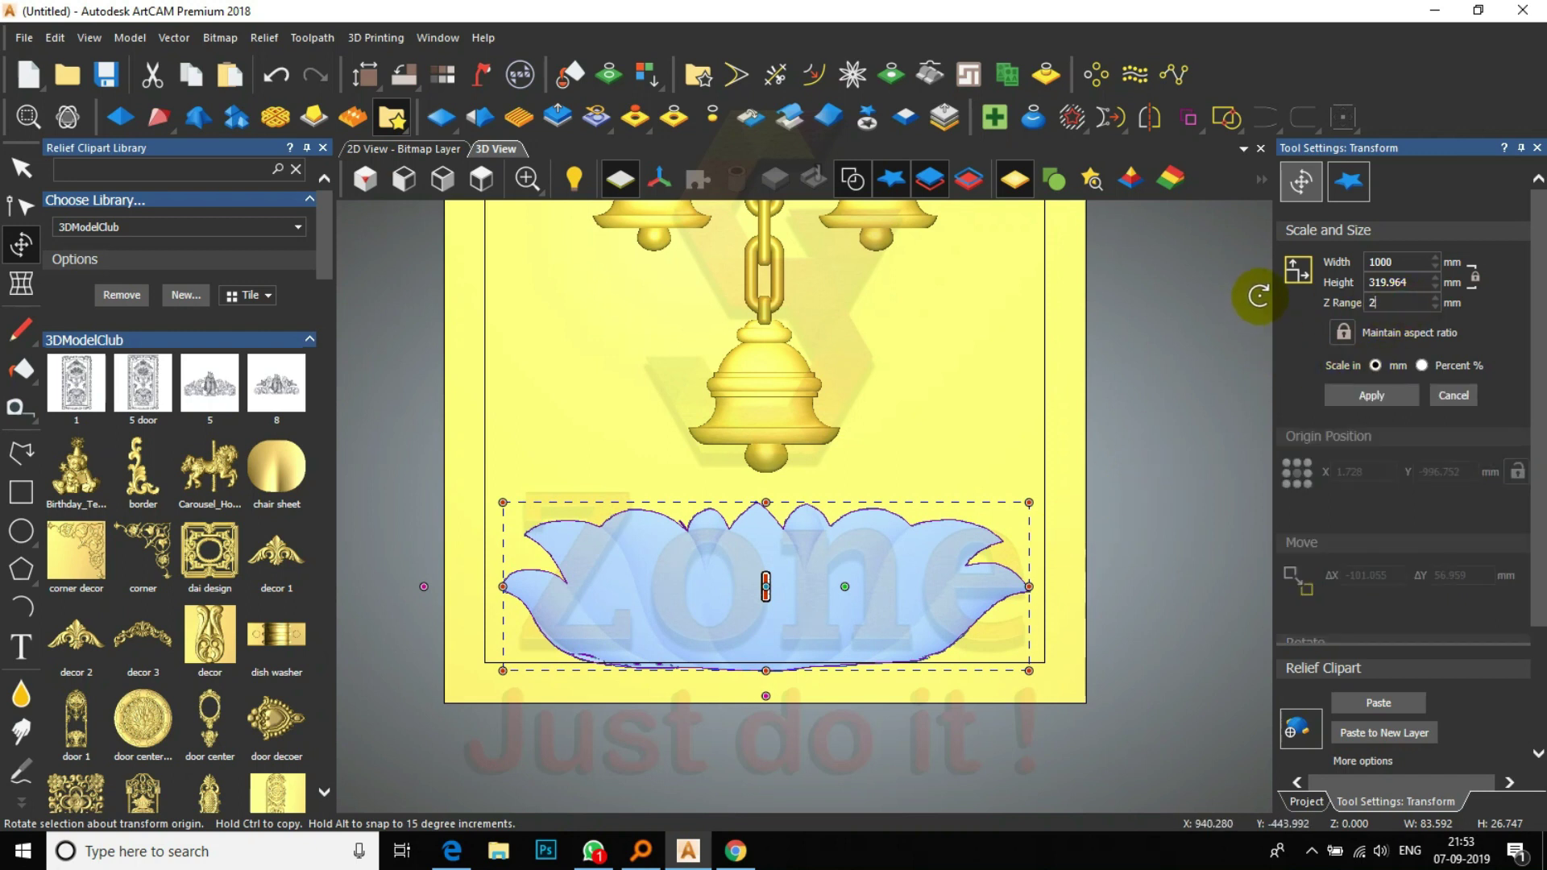
{"action": "left_click", "coordinate": [1389, 402]}
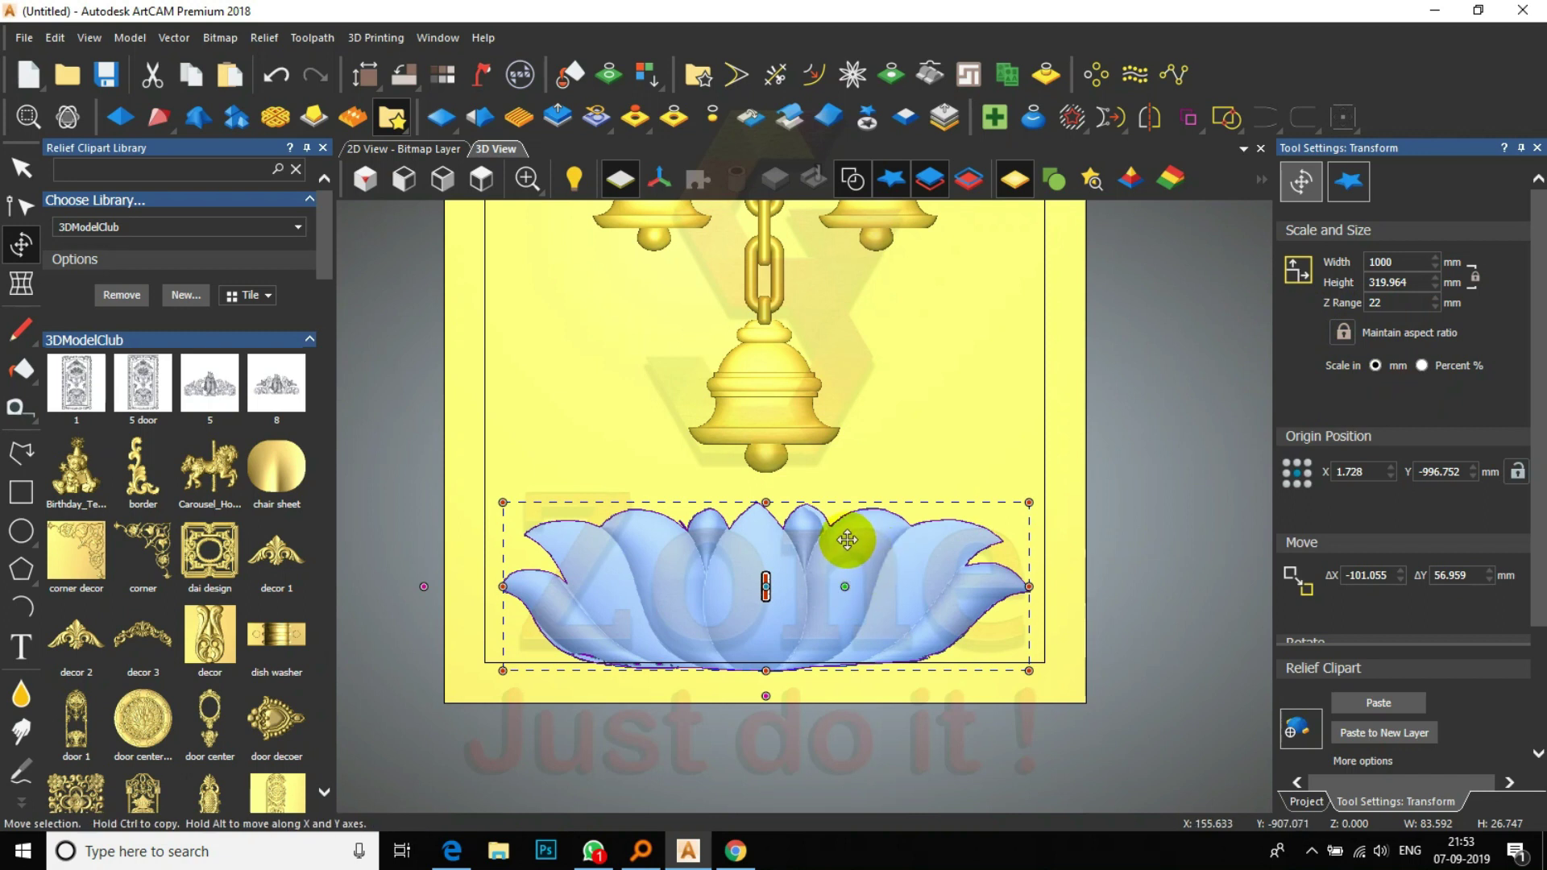
{"action": "scroll", "coordinate": [787, 524], "scroll_direction": "down", "scroll_amount": 2}
{"action": "scroll", "coordinate": [778, 475], "scroll_direction": "up", "scroll_amount": 3}
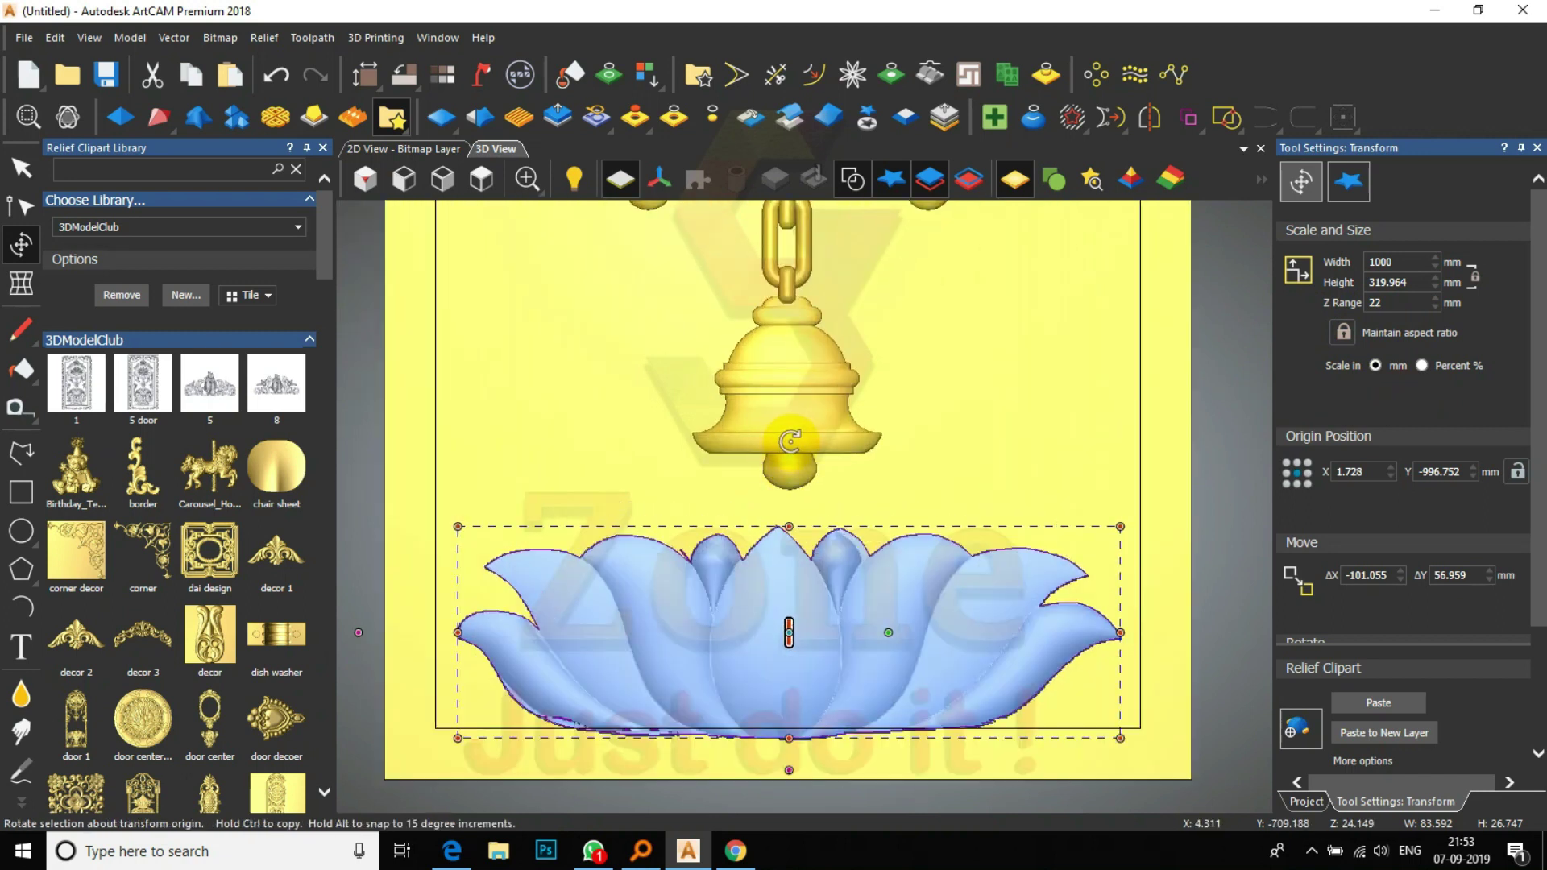
{"action": "left_click", "coordinate": [1410, 302]}
{"action": "left_click_drag", "start_coordinate": [1409, 303], "coordinate": [1344, 303]}
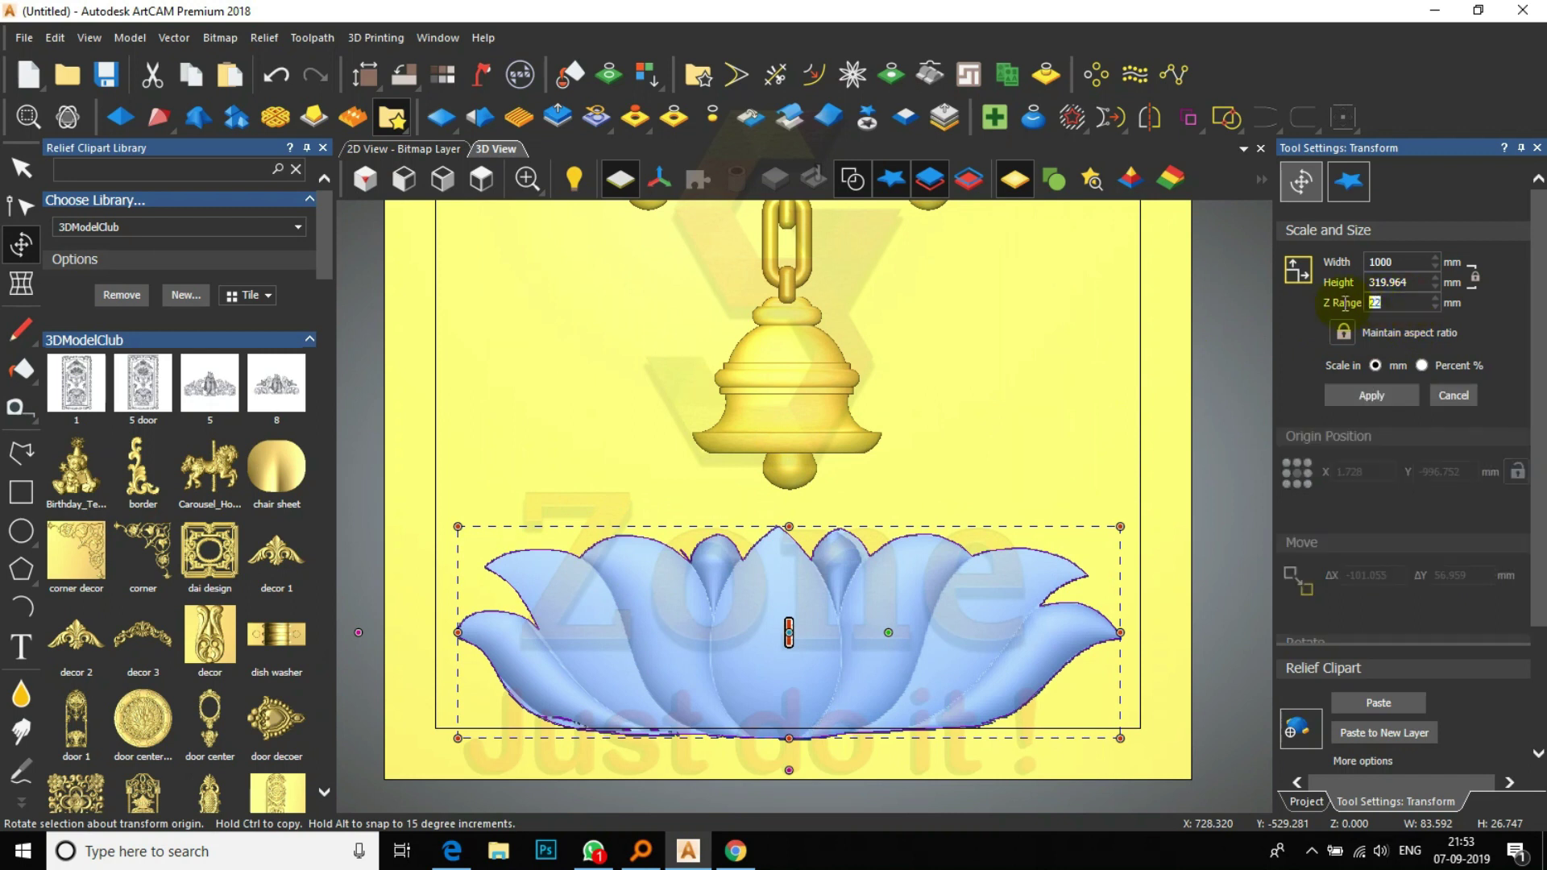
{"action": "left_click", "coordinate": [1386, 395]}
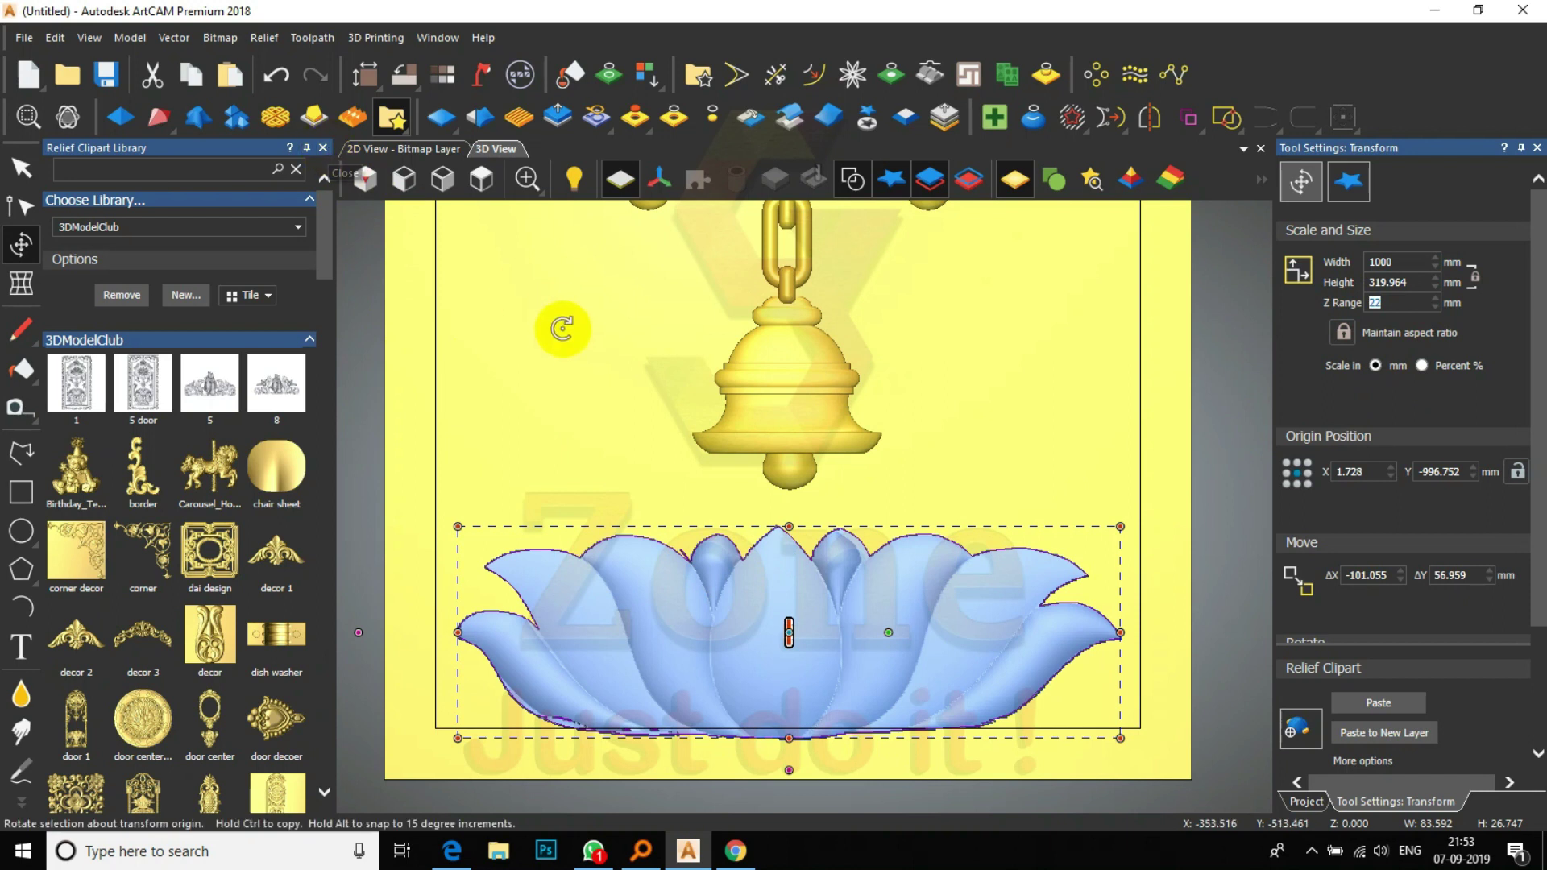
- Close the clipart library and examine the edges of the lotus petals with the vectors hidden
{"action": "left_click", "coordinate": [322, 147]}
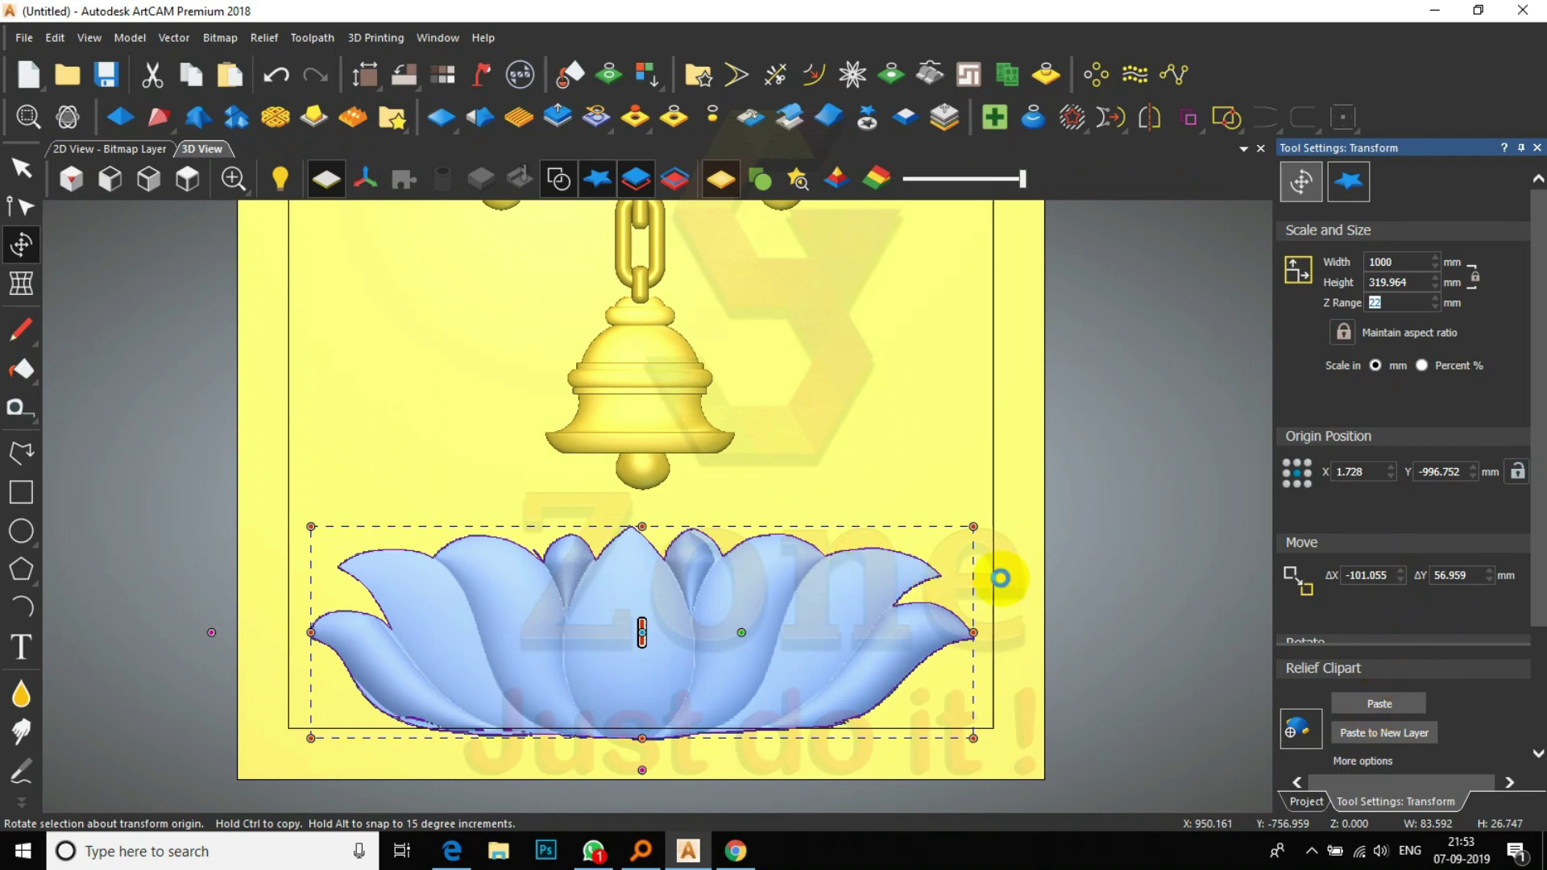
{"action": "scroll", "coordinate": [743, 558], "scroll_direction": "down", "scroll_amount": 2}
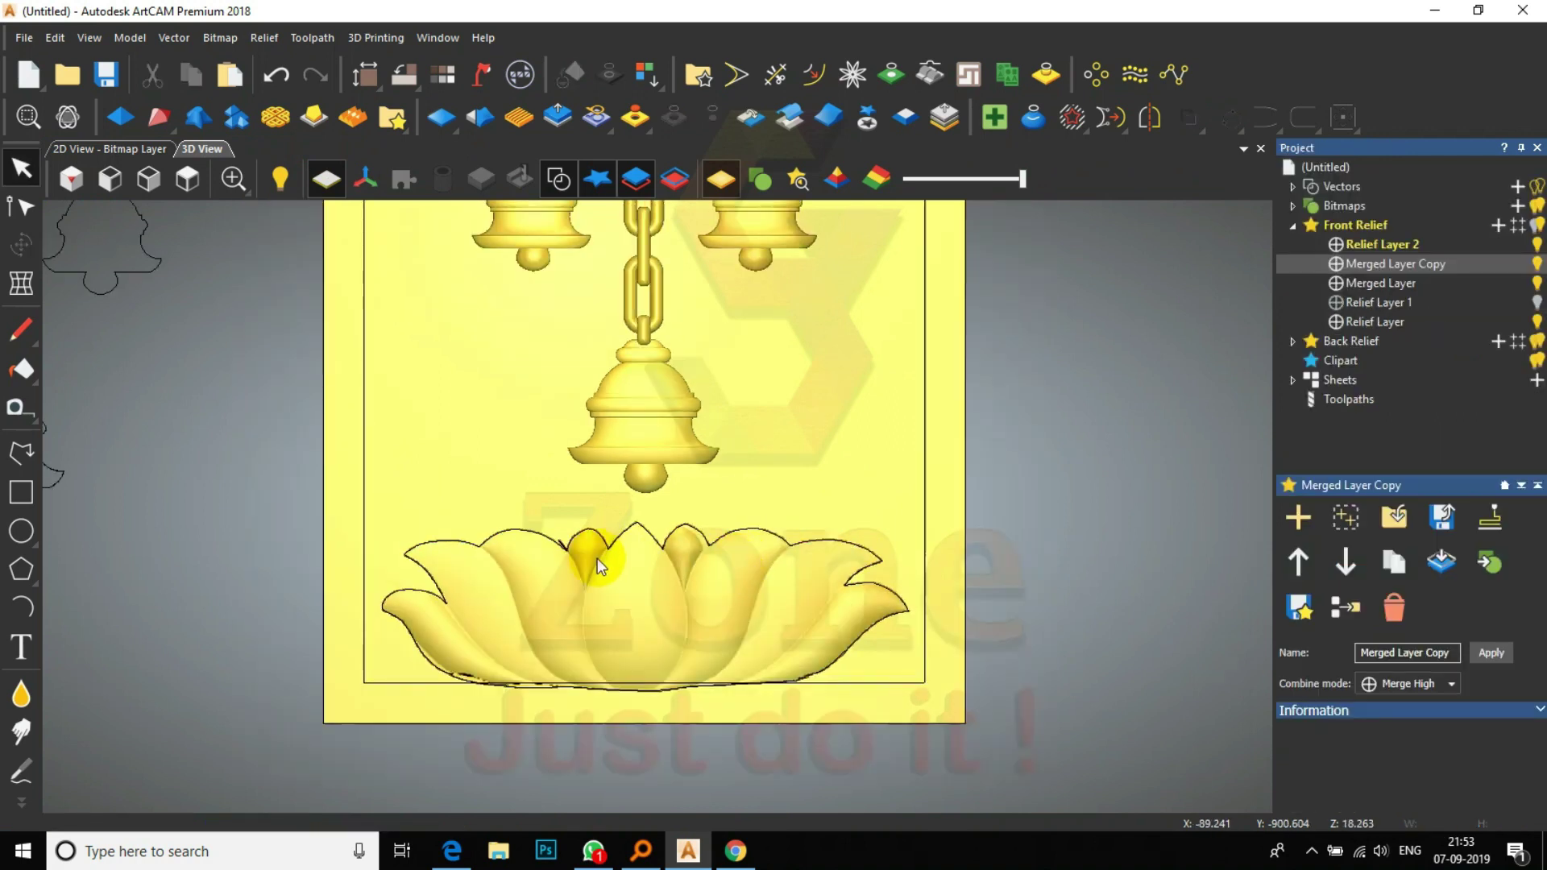
{"action": "scroll", "coordinate": [612, 561], "scroll_direction": "down", "scroll_amount": 1}
{"action": "scroll", "coordinate": [558, 556], "scroll_direction": "up", "scroll_amount": 3}
{"action": "scroll", "coordinate": [624, 511], "scroll_direction": "up", "scroll_amount": 1}
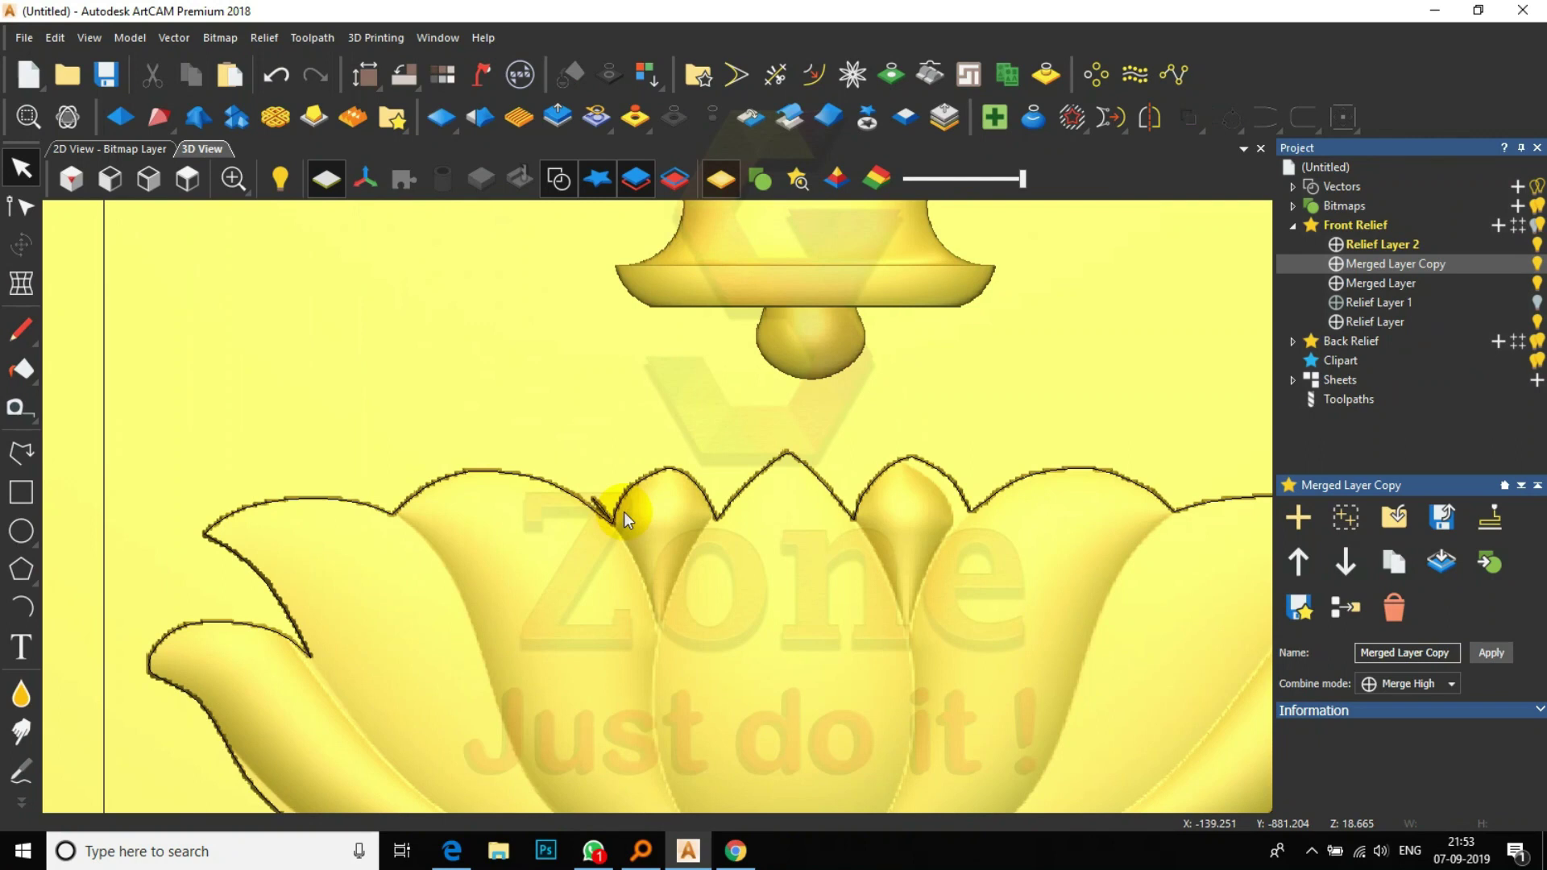
{"action": "scroll", "coordinate": [628, 516], "scroll_direction": "down", "scroll_amount": 3}
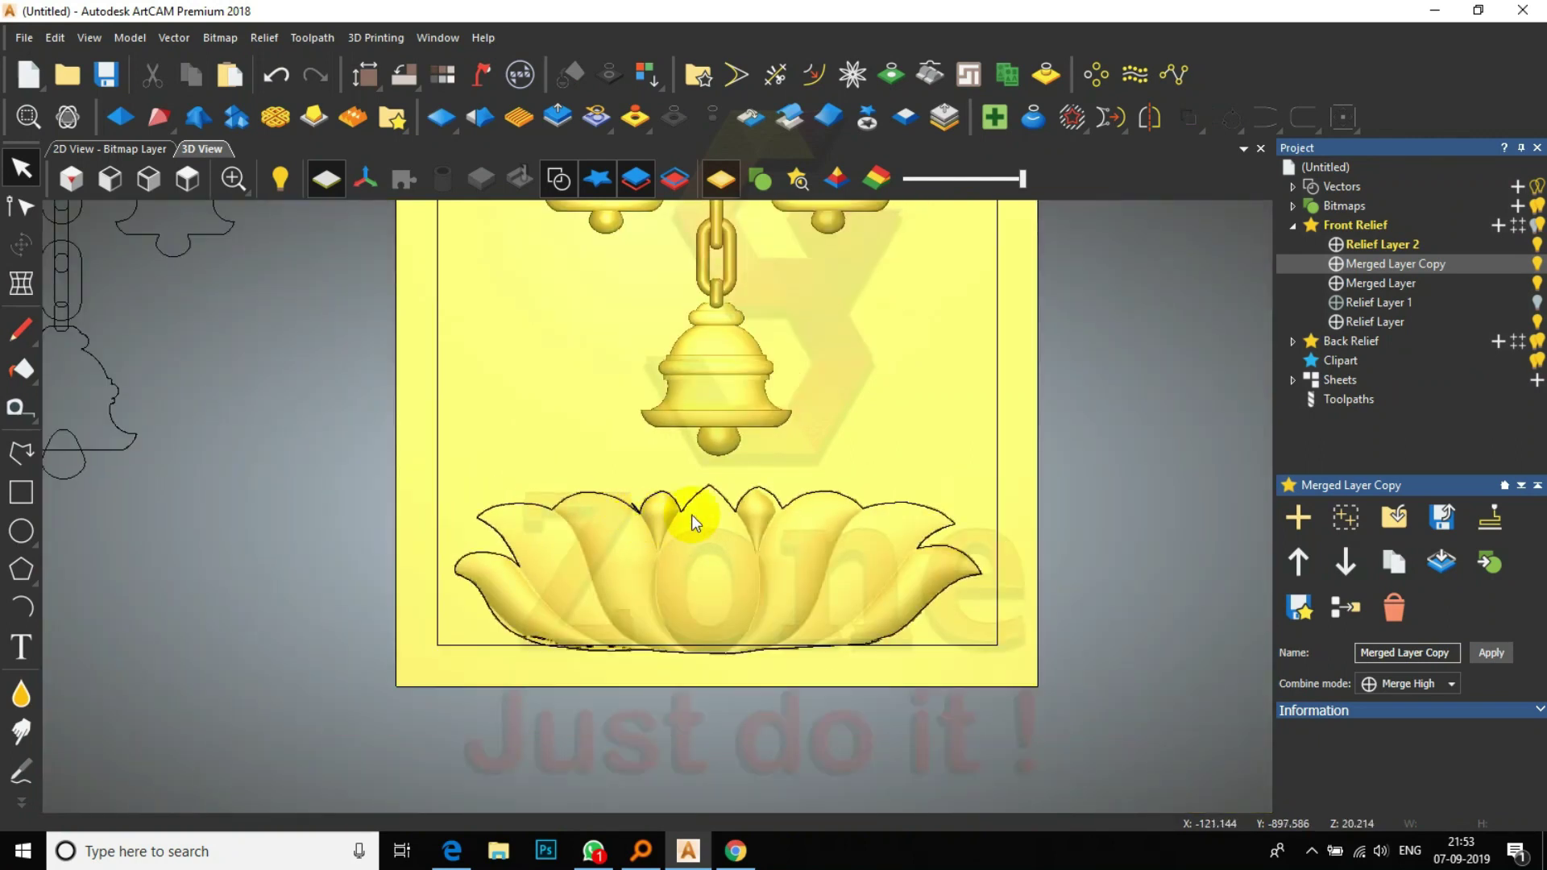
{"action": "scroll", "coordinate": [766, 503], "scroll_direction": "up", "scroll_amount": 4}
{"action": "scroll", "coordinate": [768, 498], "scroll_direction": "down", "scroll_amount": 4}
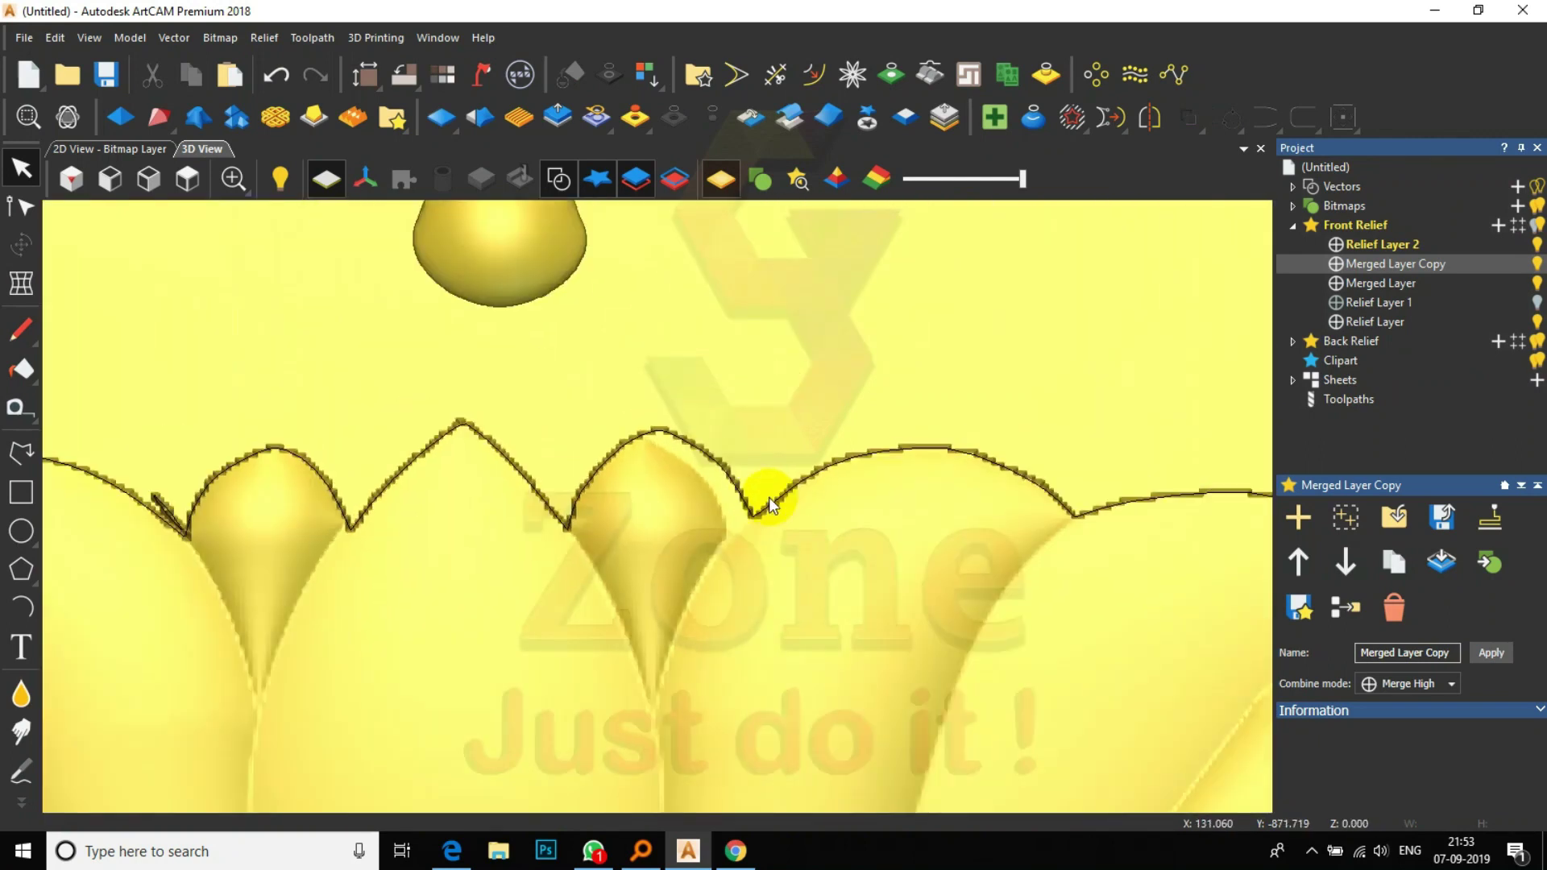
{"action": "left_click", "coordinate": [559, 182]}
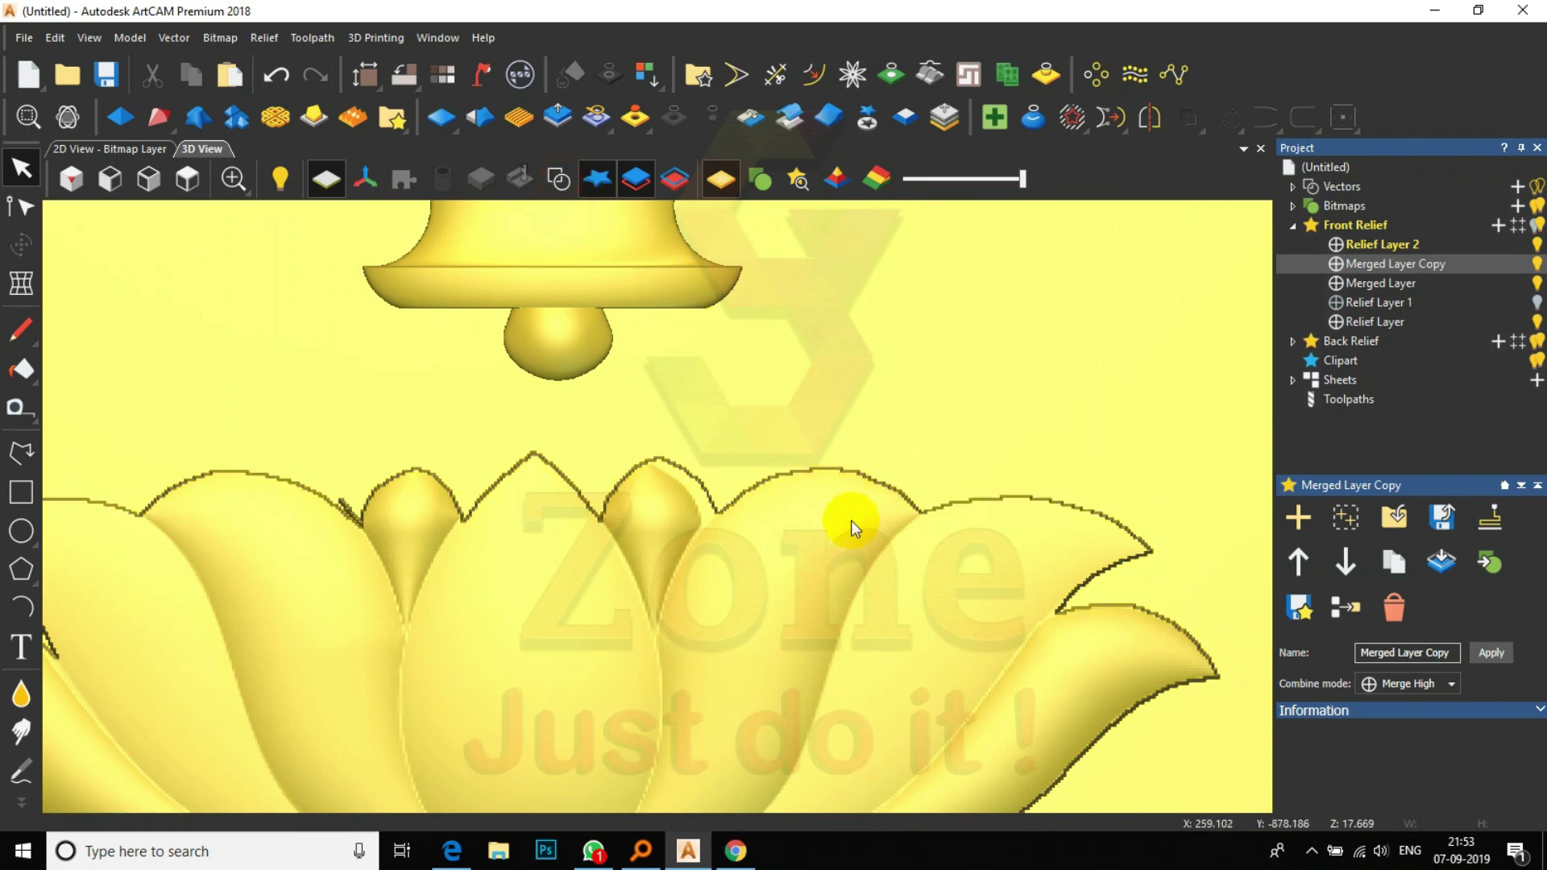
{"action": "scroll", "coordinate": [854, 521], "scroll_direction": "down", "scroll_amount": 4}
{"action": "scroll", "coordinate": [494, 370], "scroll_direction": "up", "scroll_amount": 1}
- Show the vectors, select the two border rectangles and give them a round shape profile with a 90° angle
{"action": "left_click", "coordinate": [559, 181]}
{"action": "left_click", "coordinate": [483, 533]}
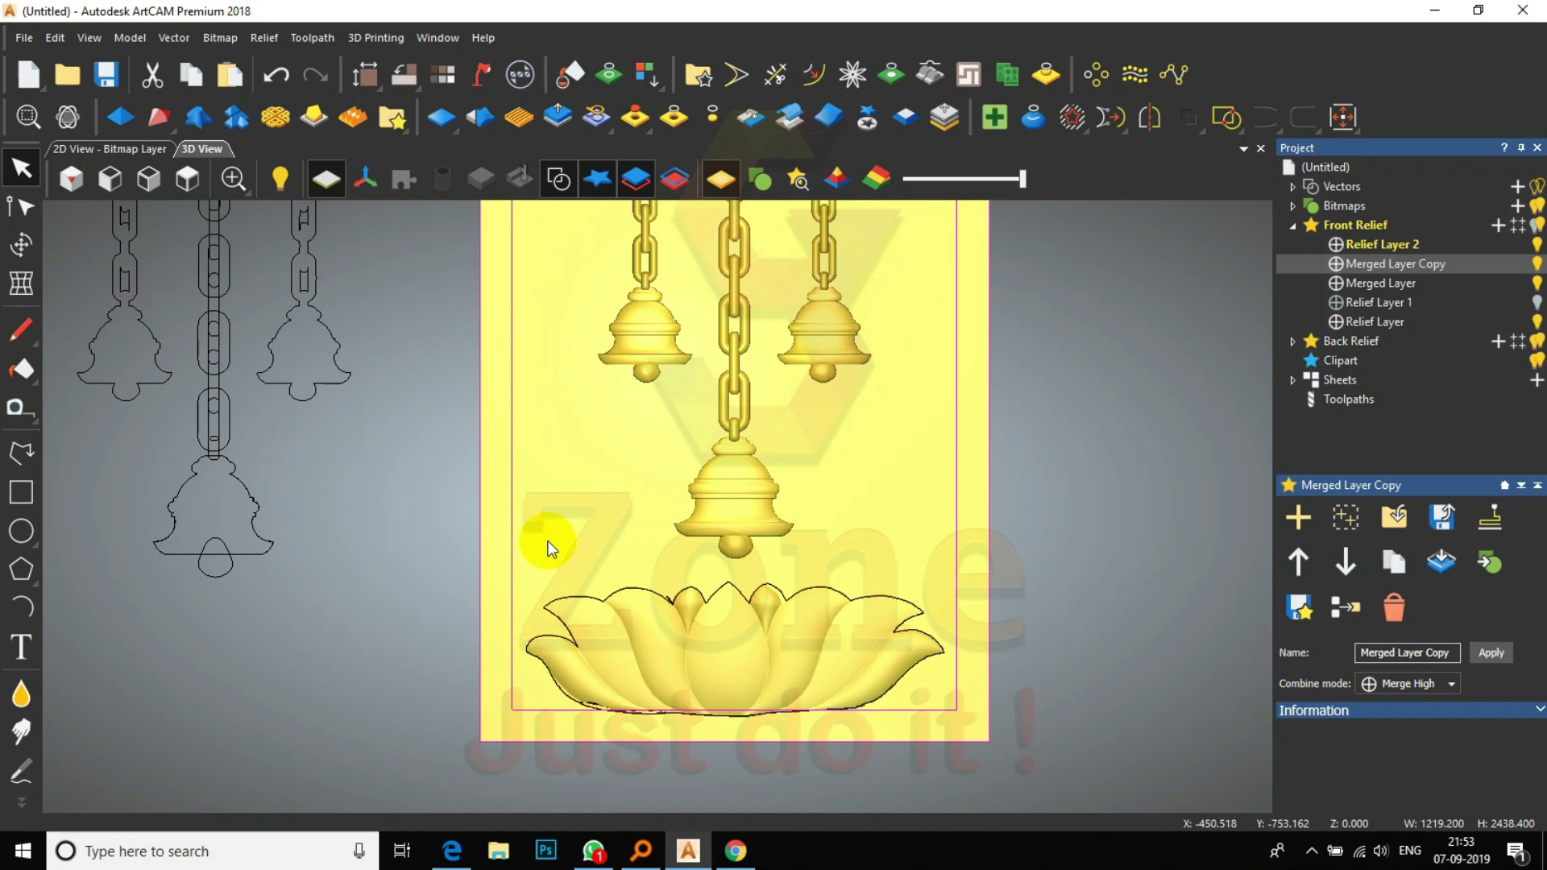
{"action": "left_click", "coordinate": [120, 117]}
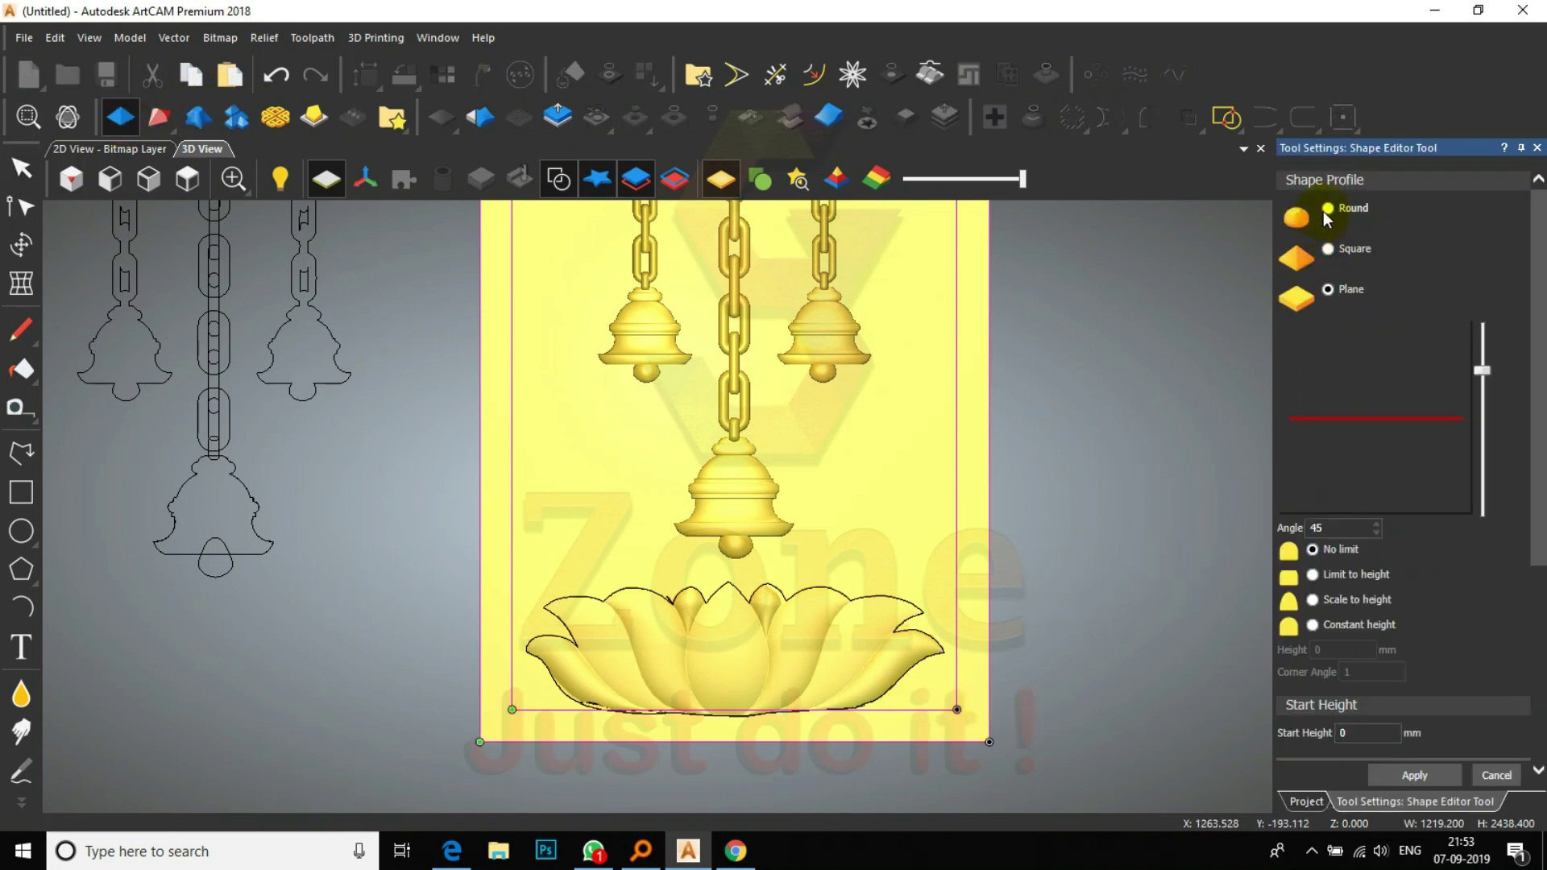
{"action": "left_click_drag", "start_coordinate": [1479, 346], "coordinate": [1478, 253]}
{"action": "scroll", "coordinate": [1371, 718], "scroll_direction": "down", "scroll_amount": 2}
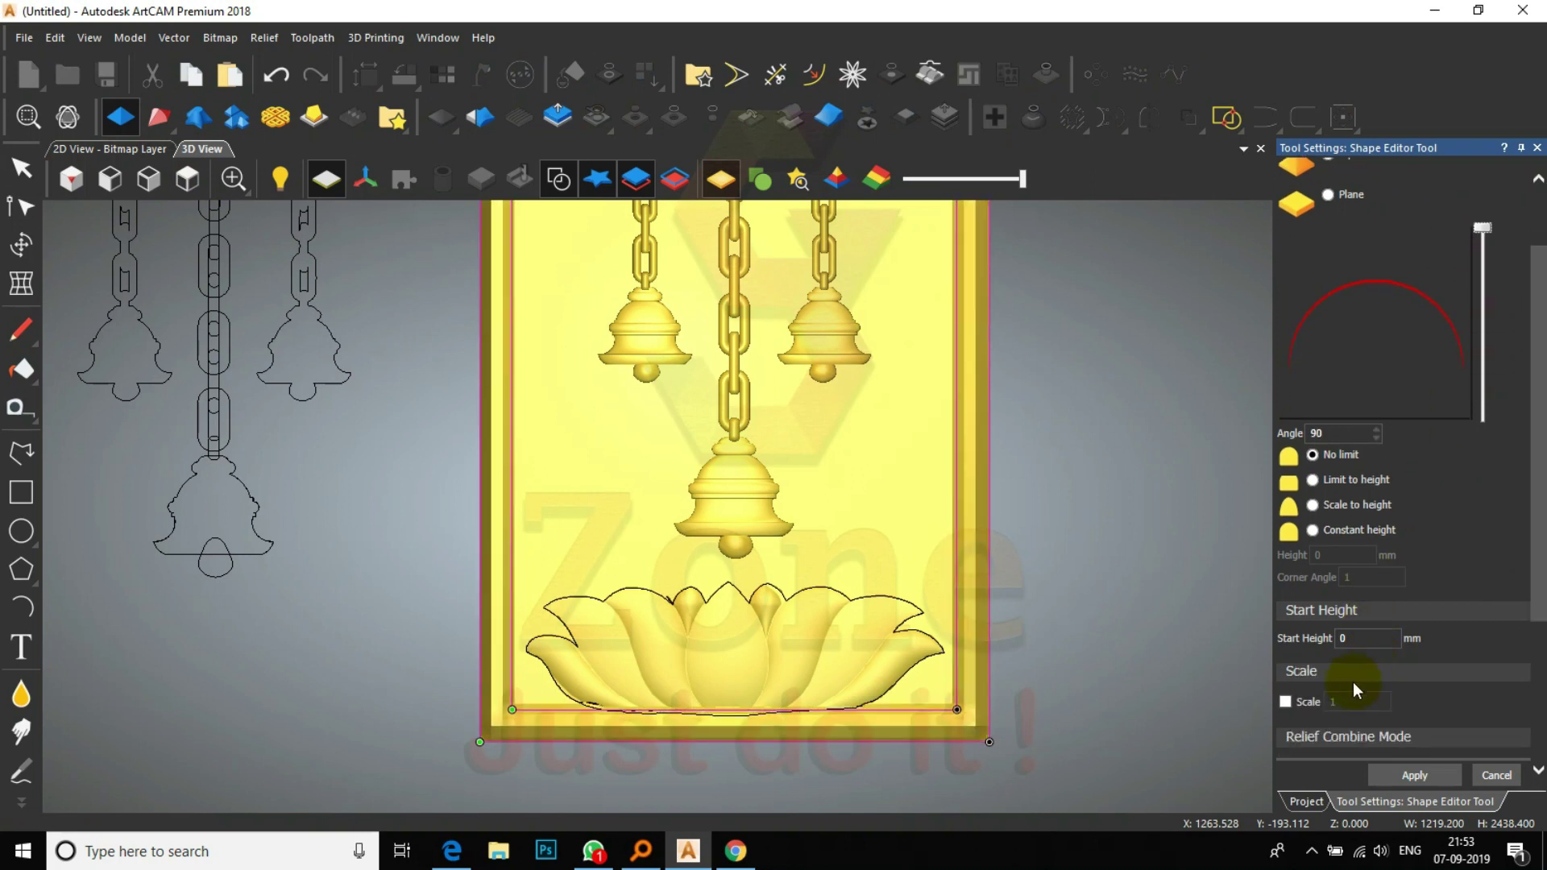
{"action": "scroll", "coordinate": [1349, 684], "scroll_direction": "down", "scroll_amount": 2}
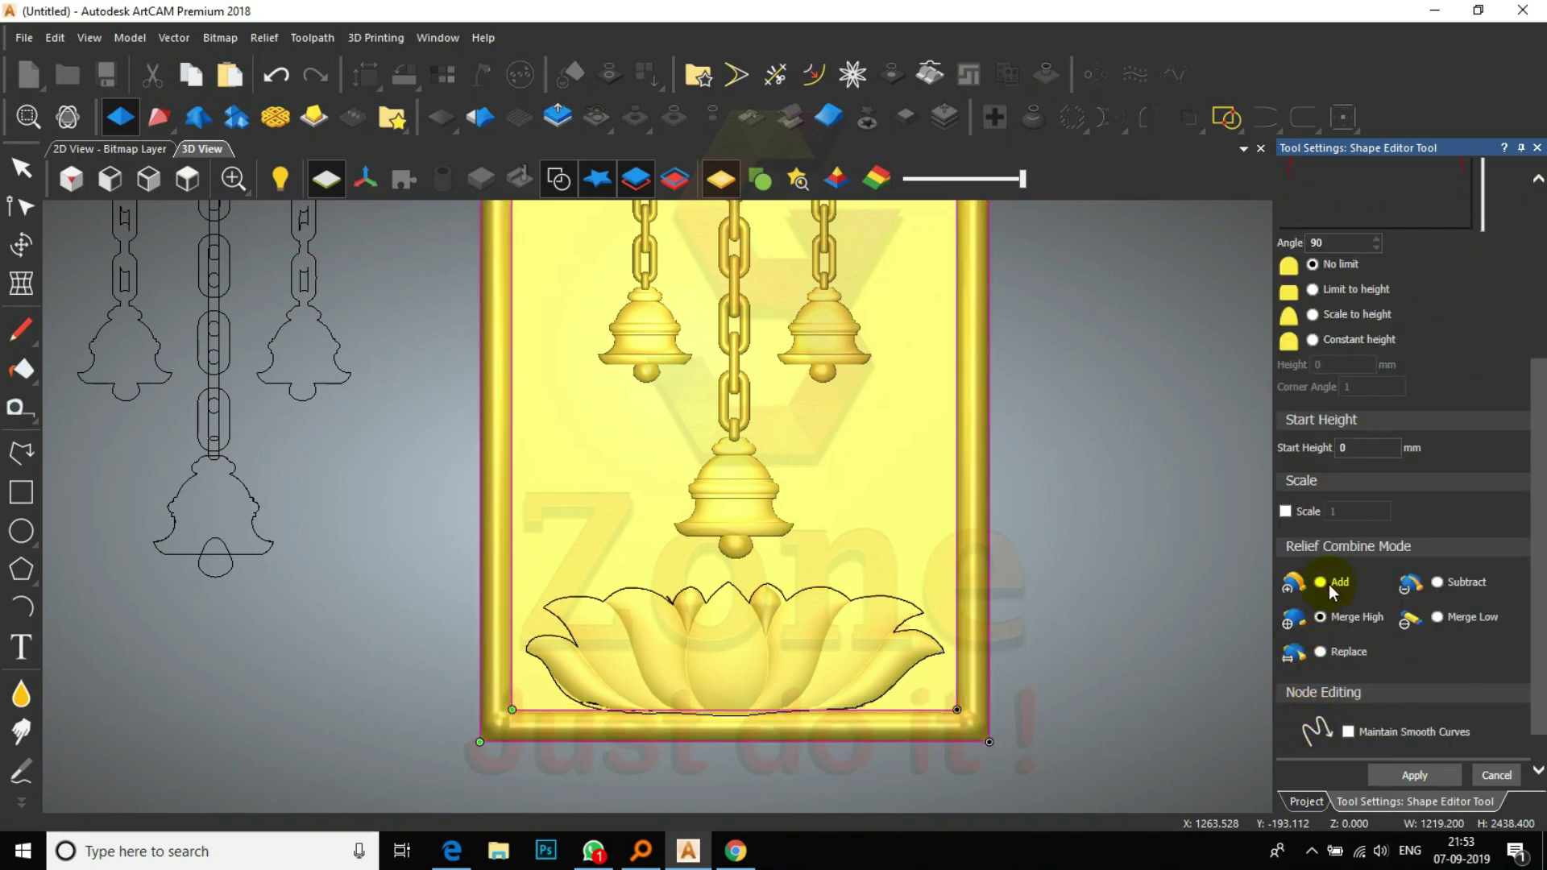
- Limit the border profile to 5 mm height, start it at 20 mm, apply it with Merge High and hide the vectors
{"action": "left_click", "coordinate": [1313, 290]}
{"action": "left_click", "coordinate": [1306, 365]}
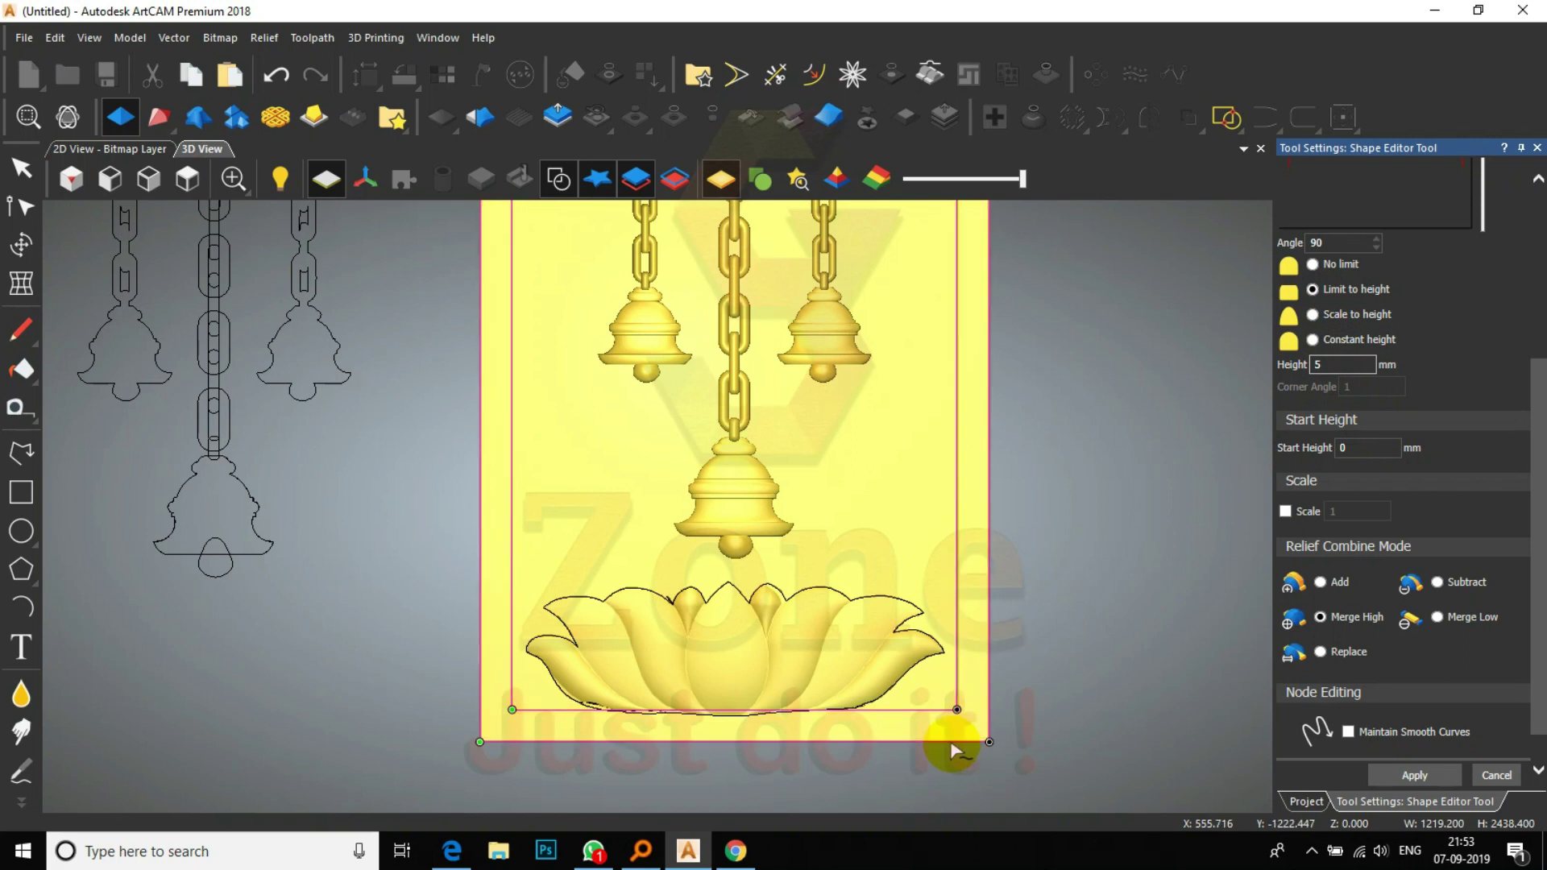
{"action": "scroll", "coordinate": [709, 732], "scroll_direction": "up", "scroll_amount": 3}
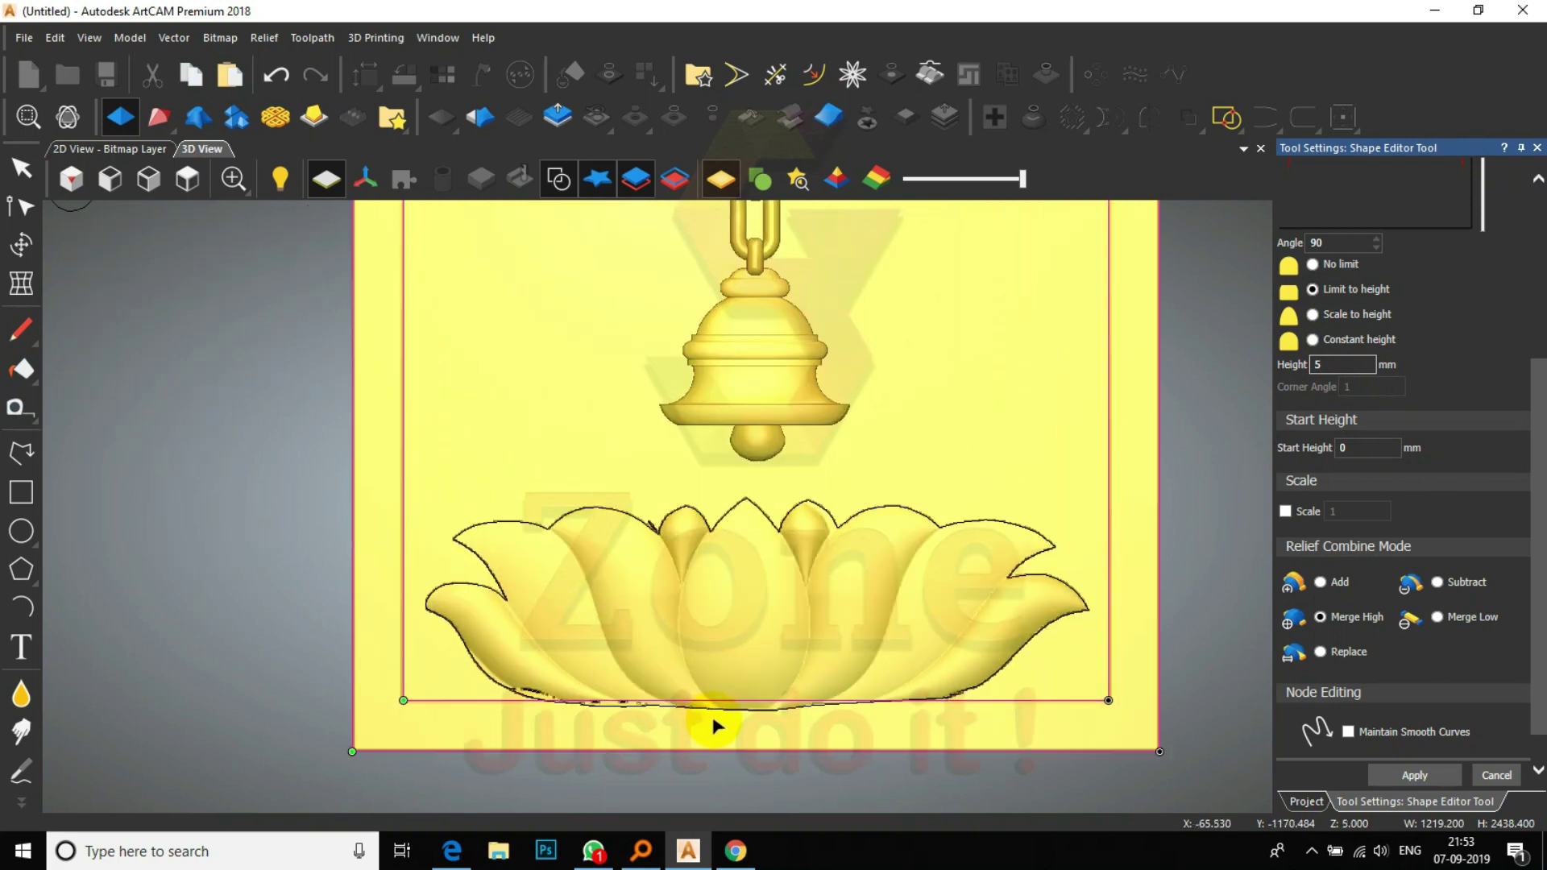
{"action": "scroll", "coordinate": [962, 627], "scroll_direction": "up", "scroll_amount": 3}
{"action": "double_click", "coordinate": [1370, 448]}
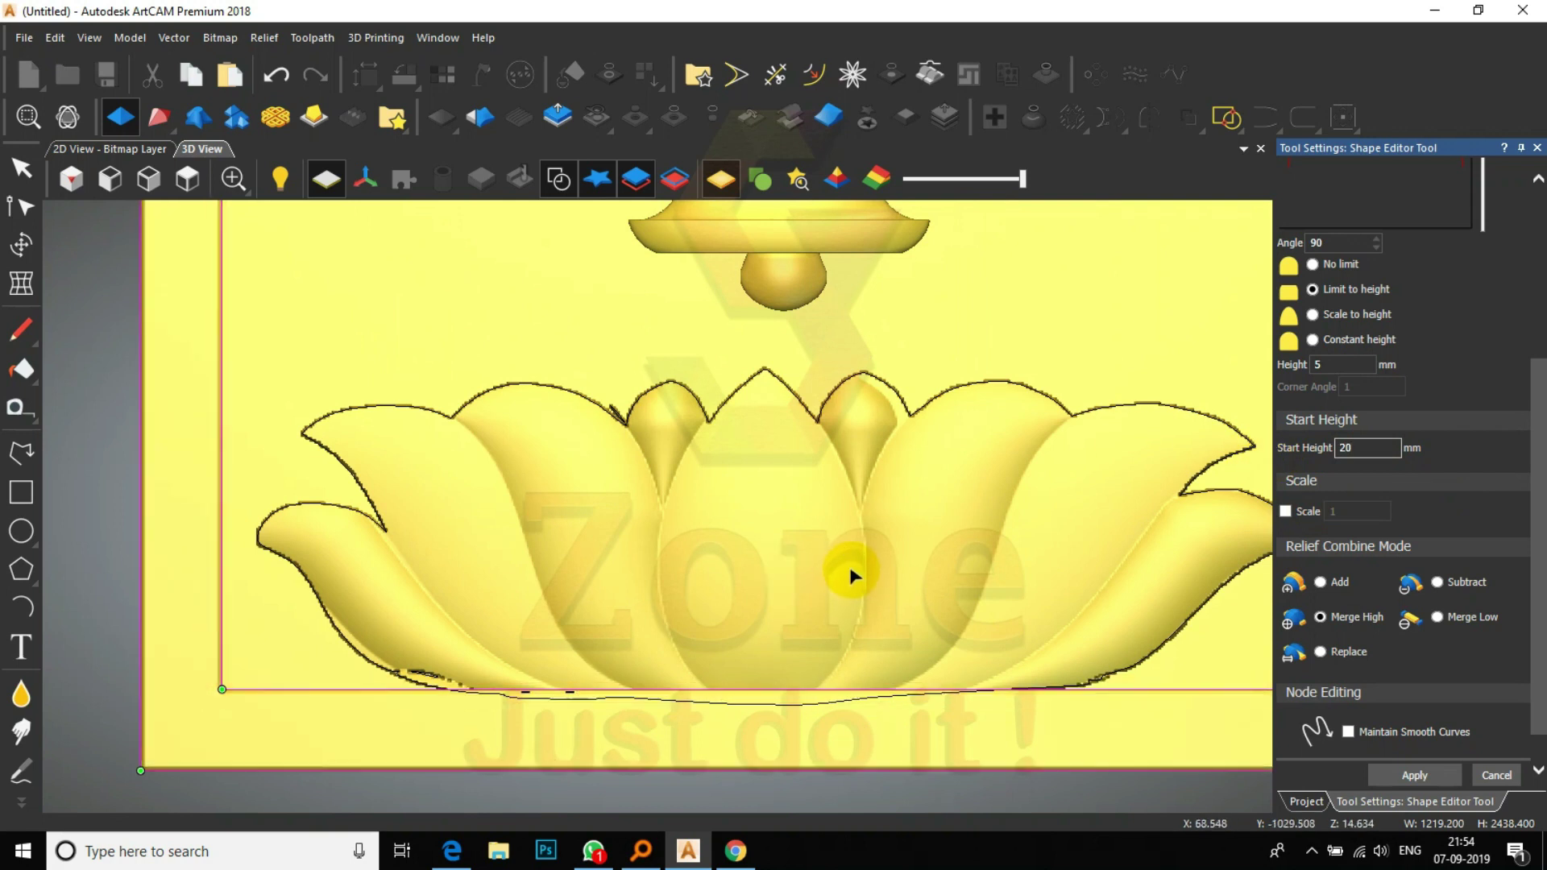
{"action": "scroll", "coordinate": [843, 593], "scroll_direction": "down", "scroll_amount": 2}
{"action": "left_click", "coordinate": [569, 179]}
{"action": "scroll", "coordinate": [787, 511], "scroll_direction": "down", "scroll_amount": 6}
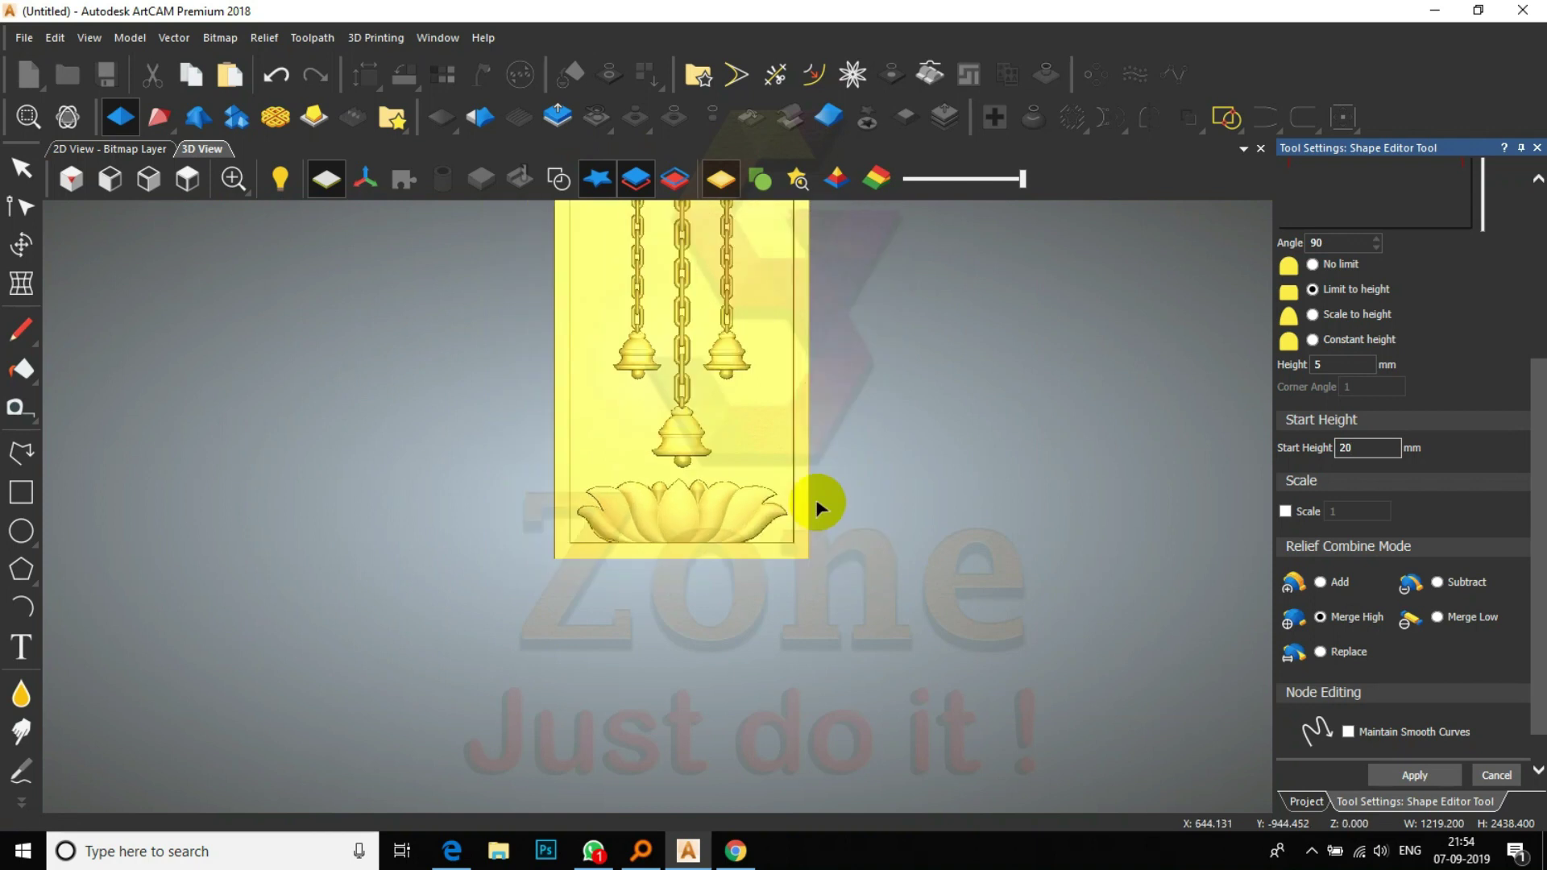
{"action": "scroll", "coordinate": [649, 373], "scroll_direction": "up", "scroll_amount": 4}
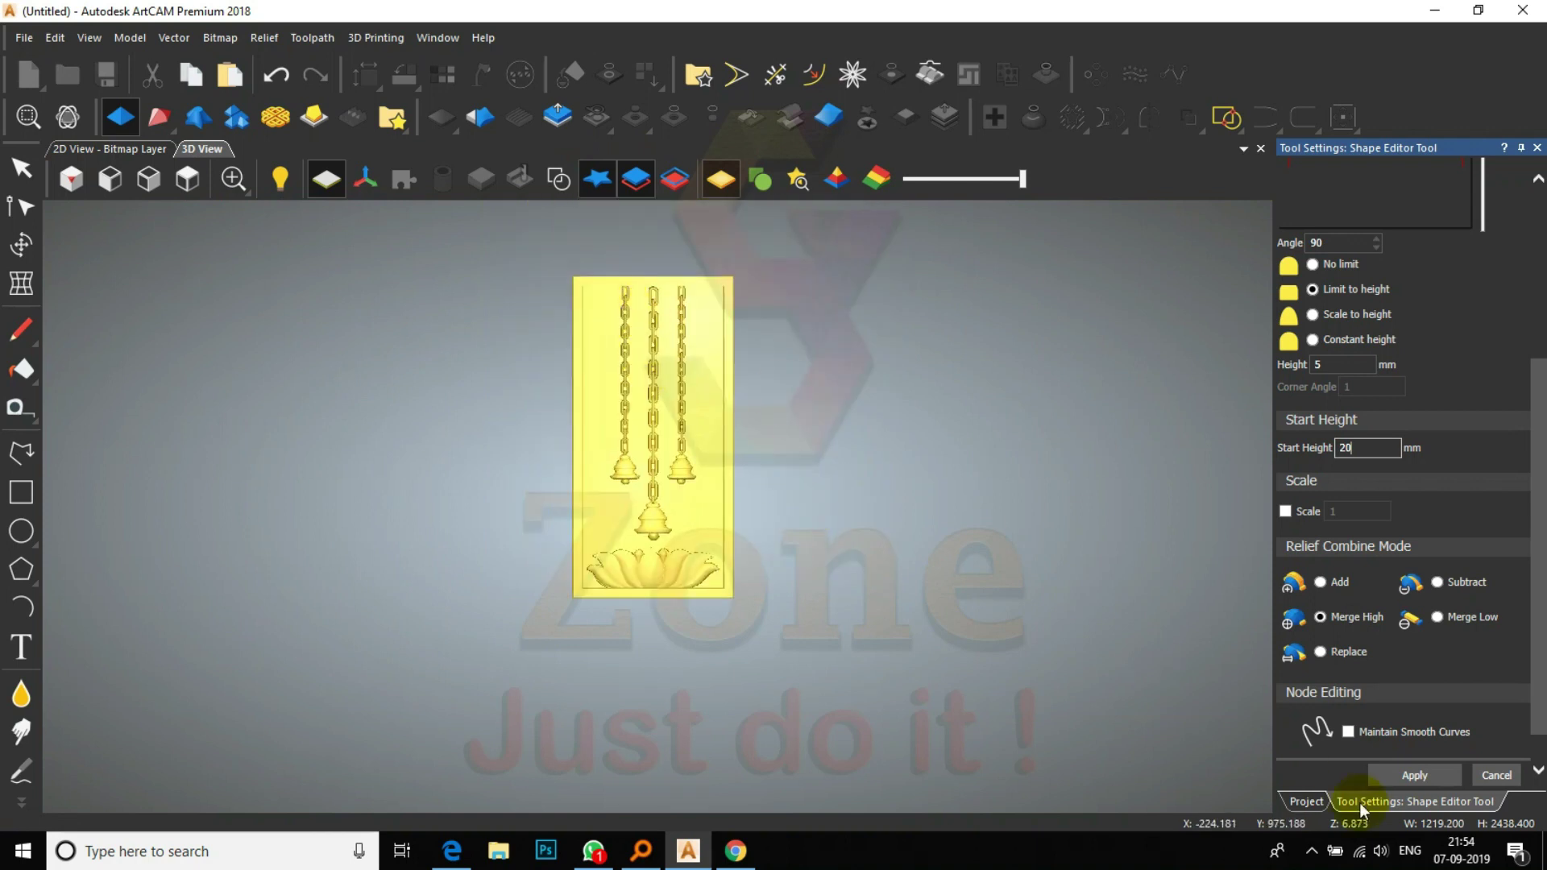
{"action": "left_click", "coordinate": [1495, 775]}
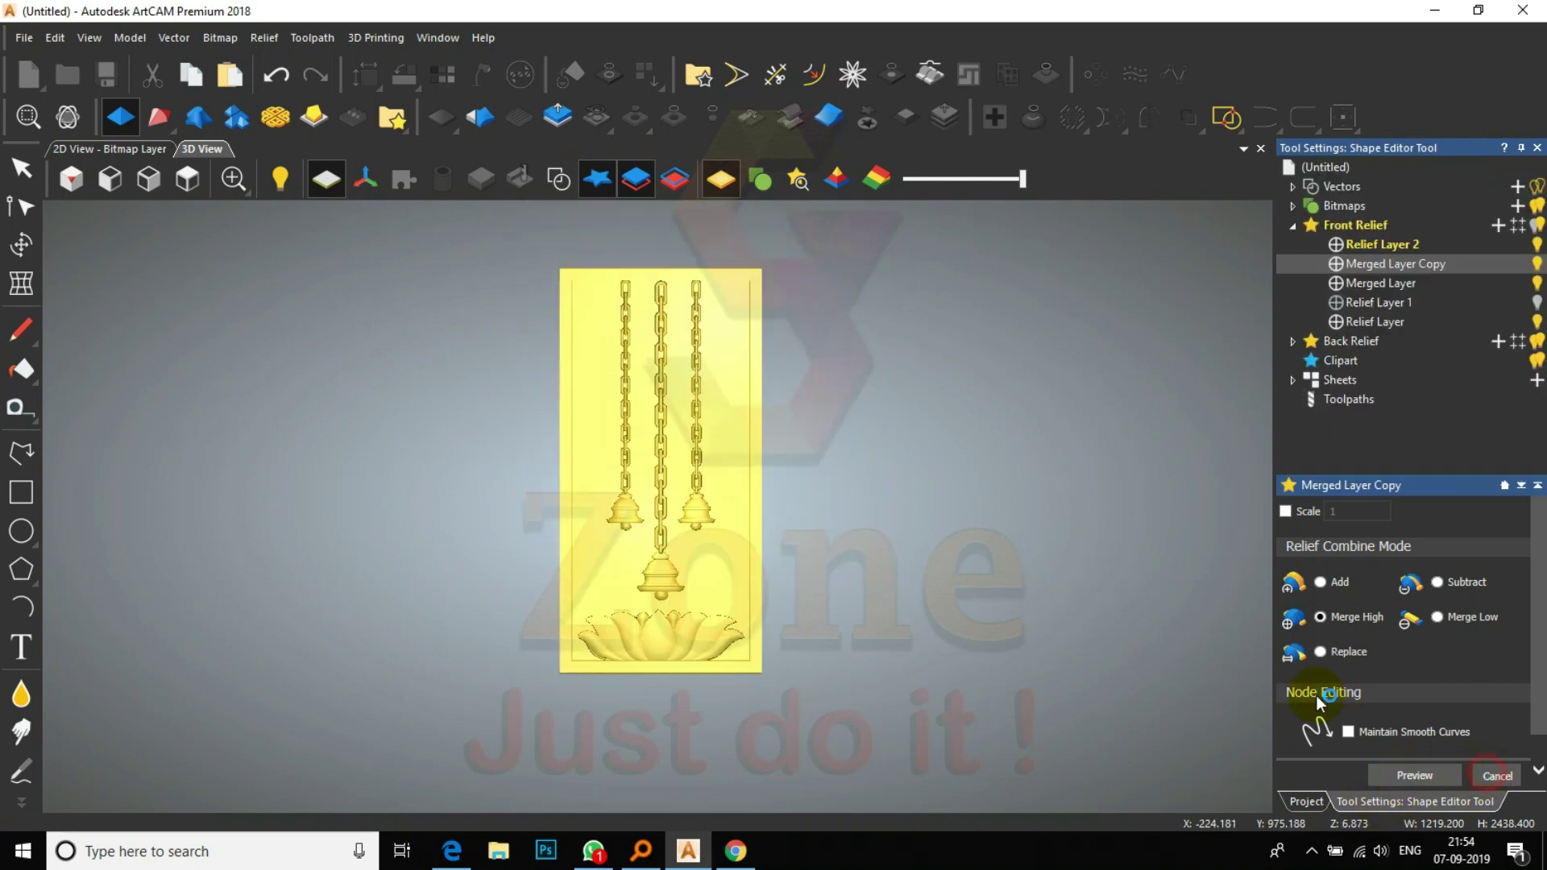
- Rotate the whole model 90° counter-clockwise into landscape orientation
{"action": "scroll", "coordinate": [656, 618], "scroll_direction": "up", "scroll_amount": 2}
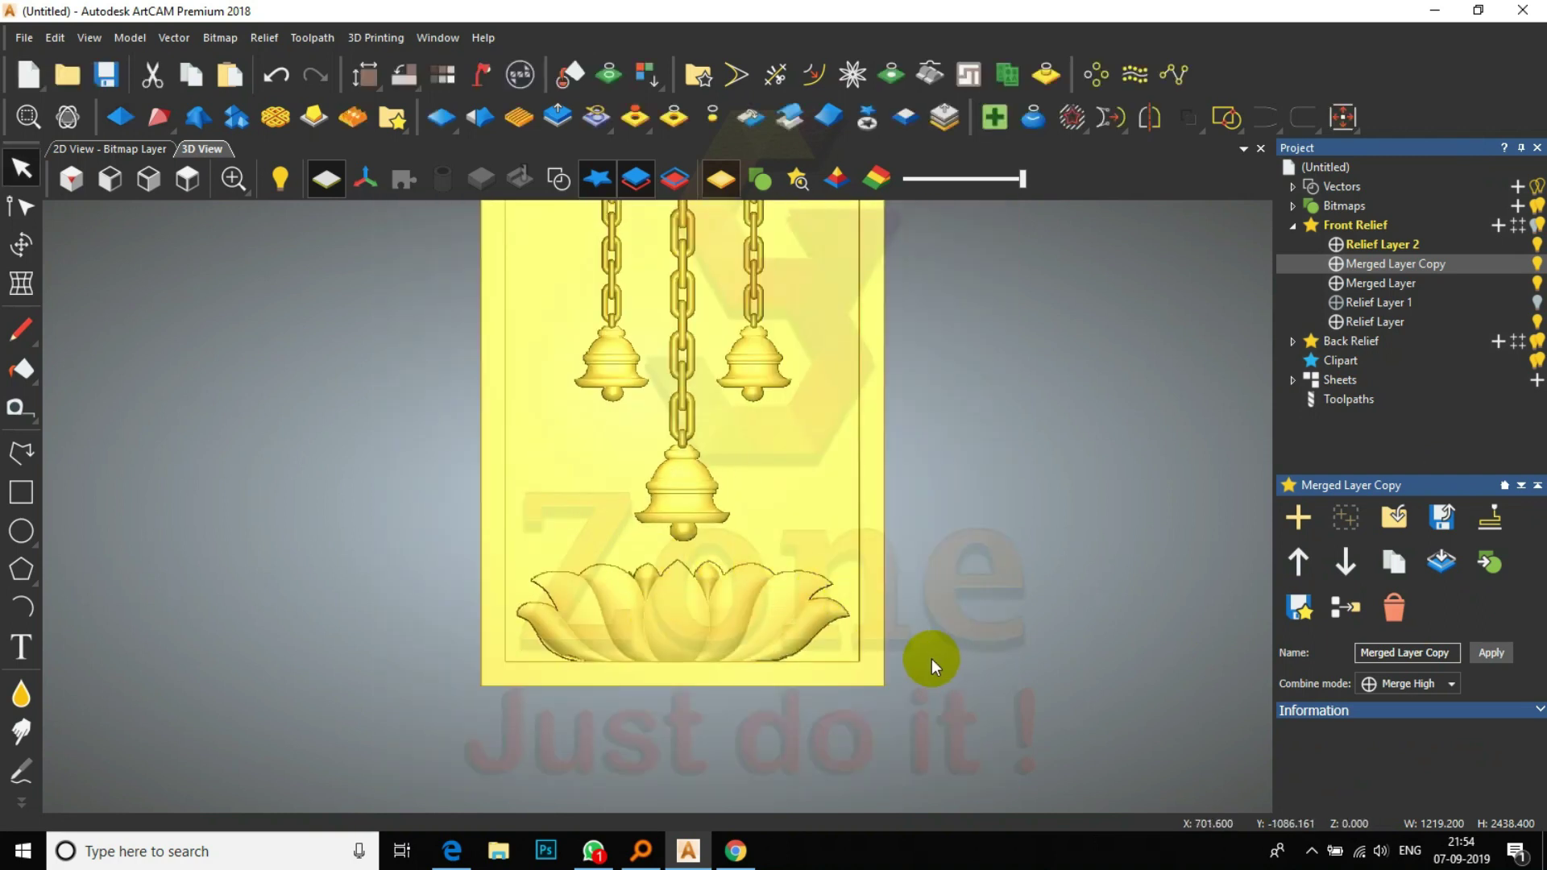
{"action": "scroll", "coordinate": [674, 511], "scroll_direction": "down", "scroll_amount": 2}
{"action": "scroll", "coordinate": [673, 511], "scroll_direction": "down", "scroll_amount": 3}
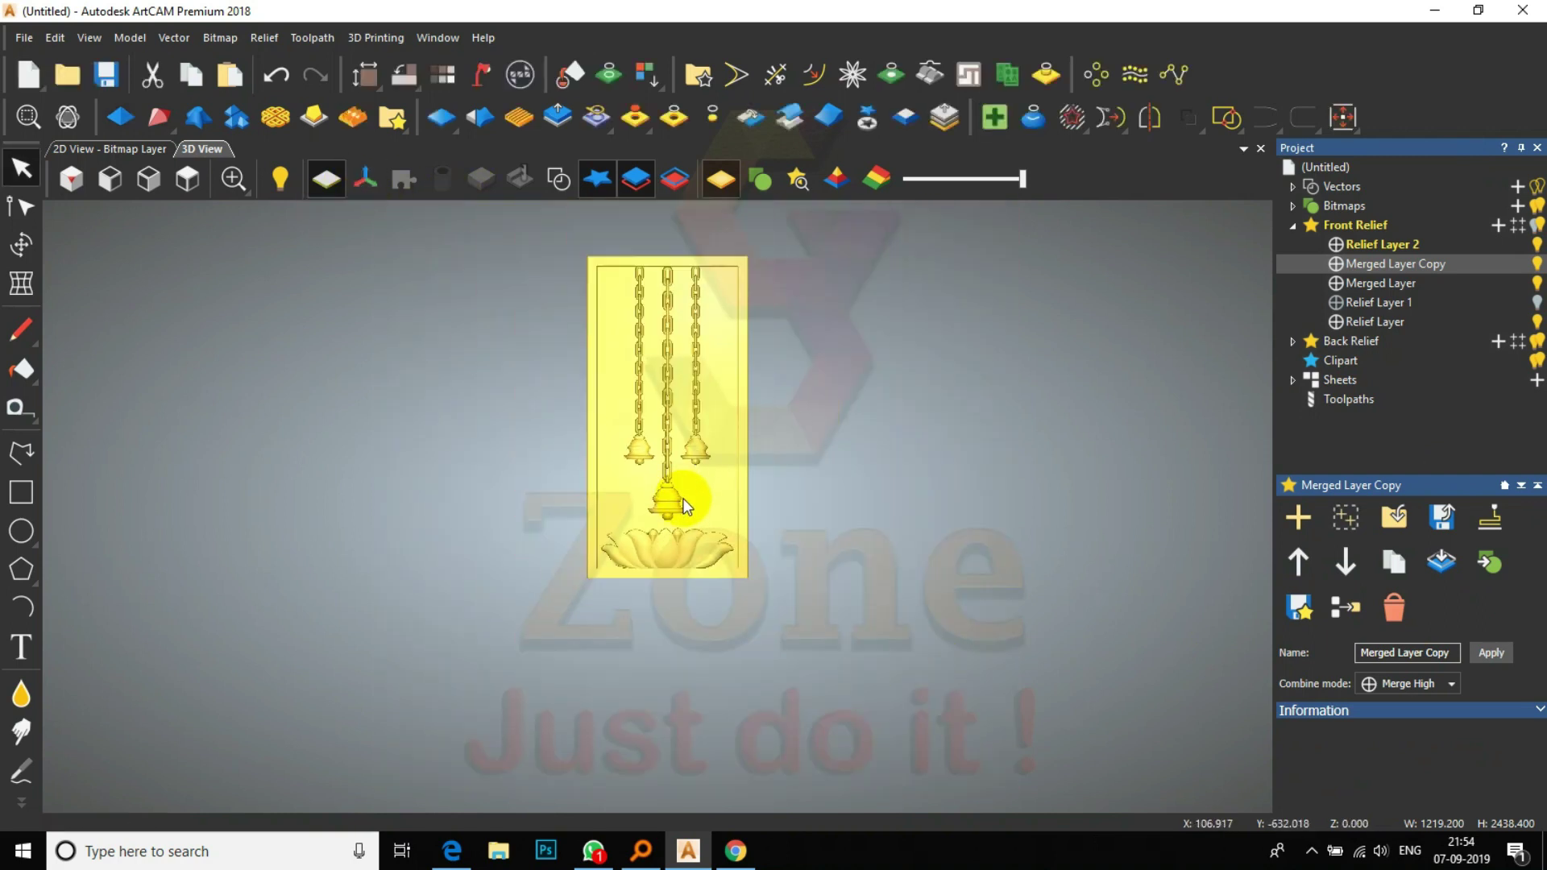
{"action": "middle_click_drag", "start_coordinate": [684, 482], "coordinate": [704, 594]}
{"action": "scroll", "coordinate": [704, 595], "scroll_direction": "up", "scroll_amount": 2}
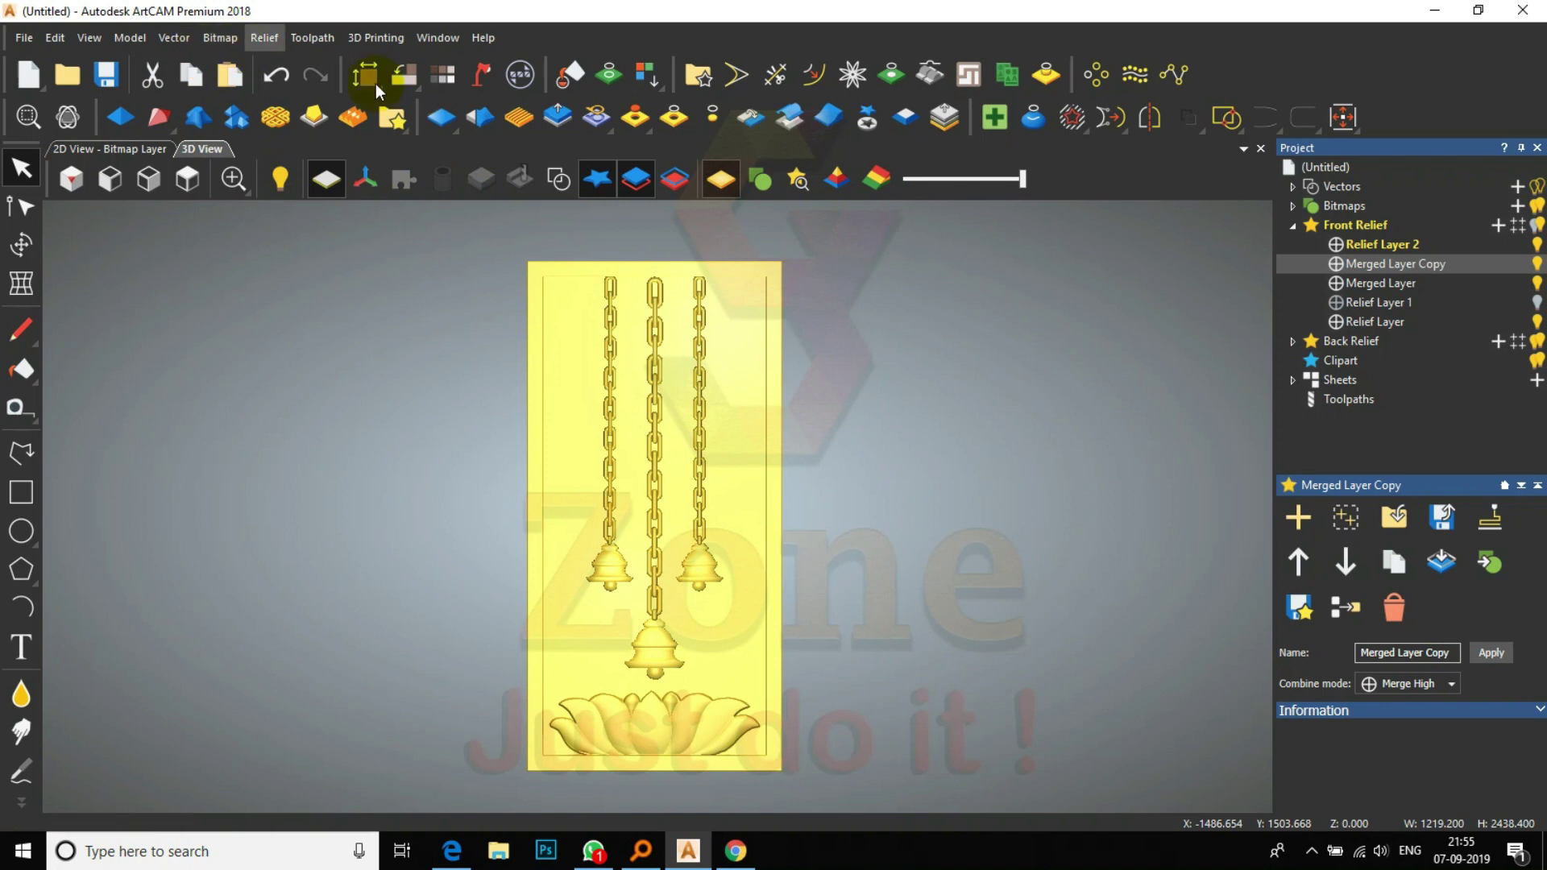
{"action": "left_click", "coordinate": [402, 74]}
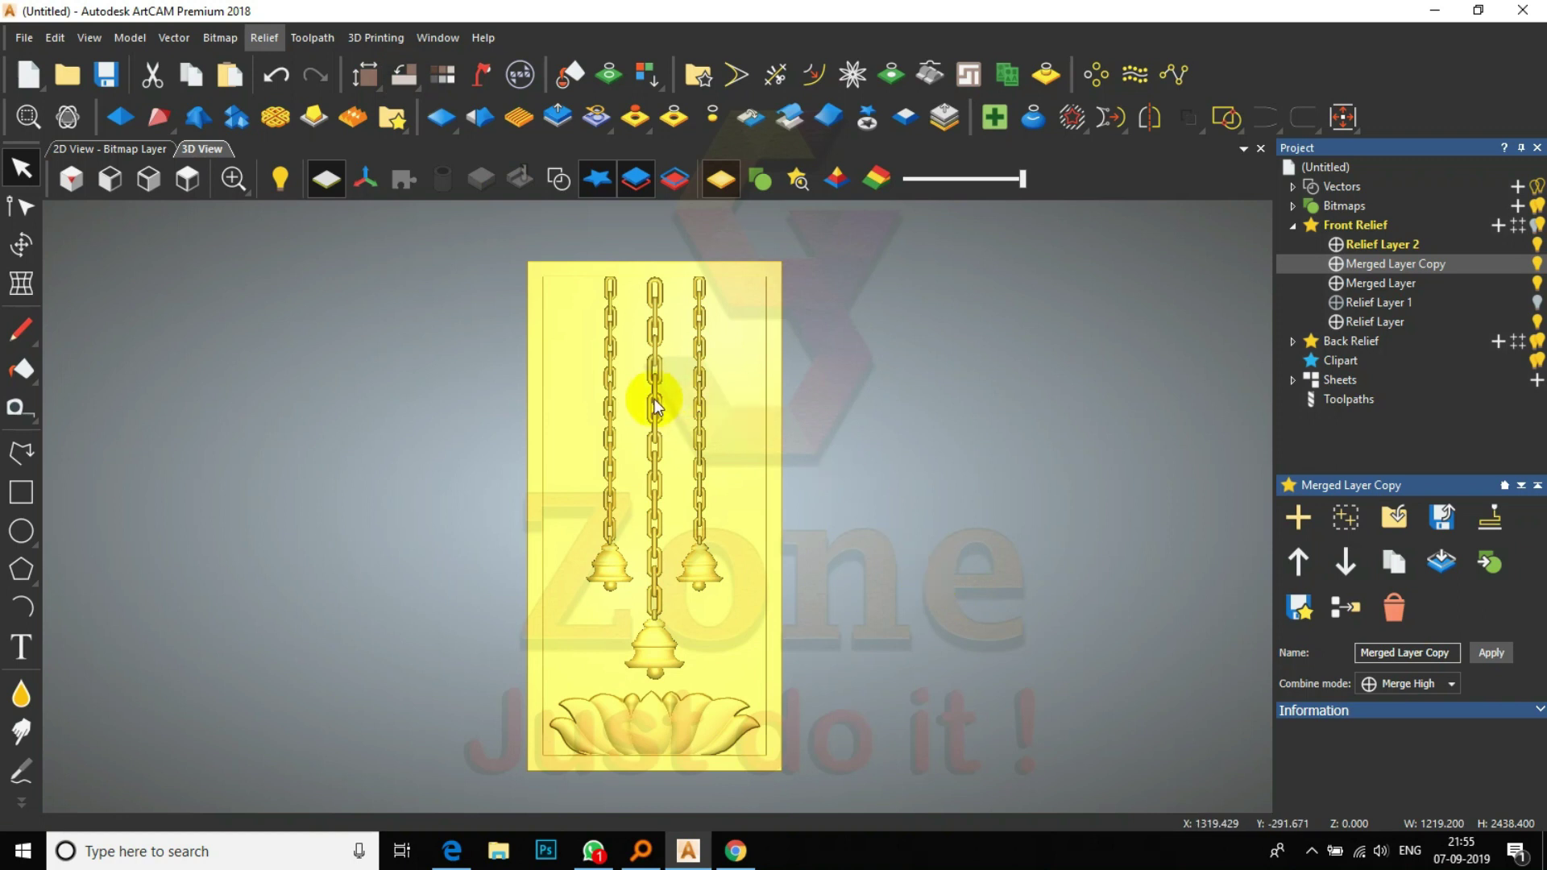
{"action": "left_click", "coordinate": [900, 467]}
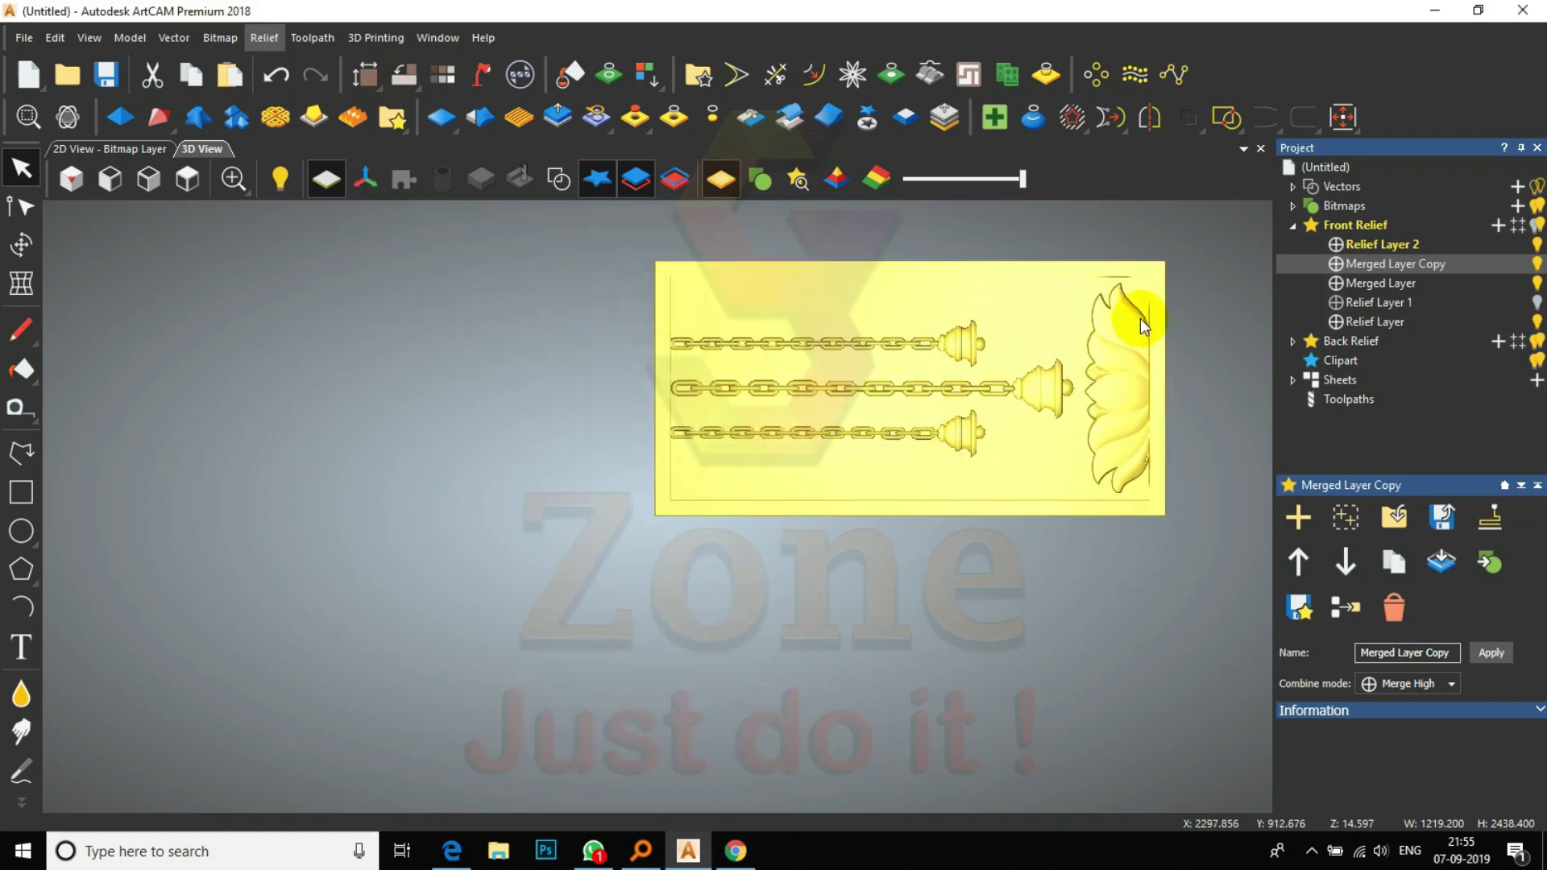
{"action": "scroll", "coordinate": [1142, 323], "scroll_direction": "up", "scroll_amount": 3}
{"action": "scroll", "coordinate": [1144, 318], "scroll_direction": "down", "scroll_amount": 1}
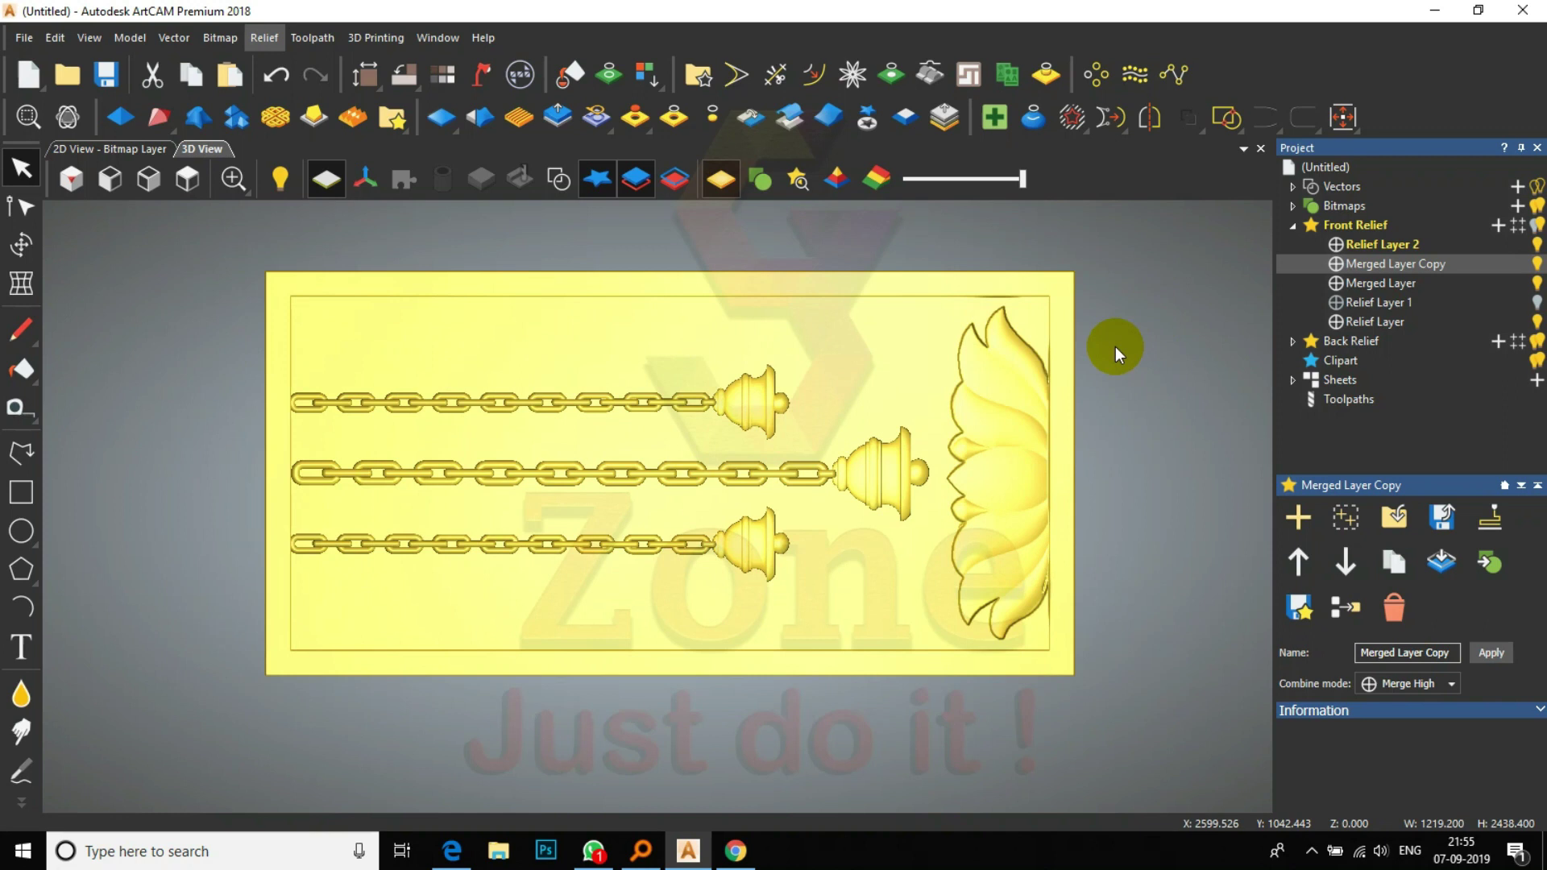
- Start a Machine Relief toolpath for the whole relief with the wood or plastic End Mill 12 mm as finishing tool
{"action": "left_click", "coordinate": [1356, 402]}
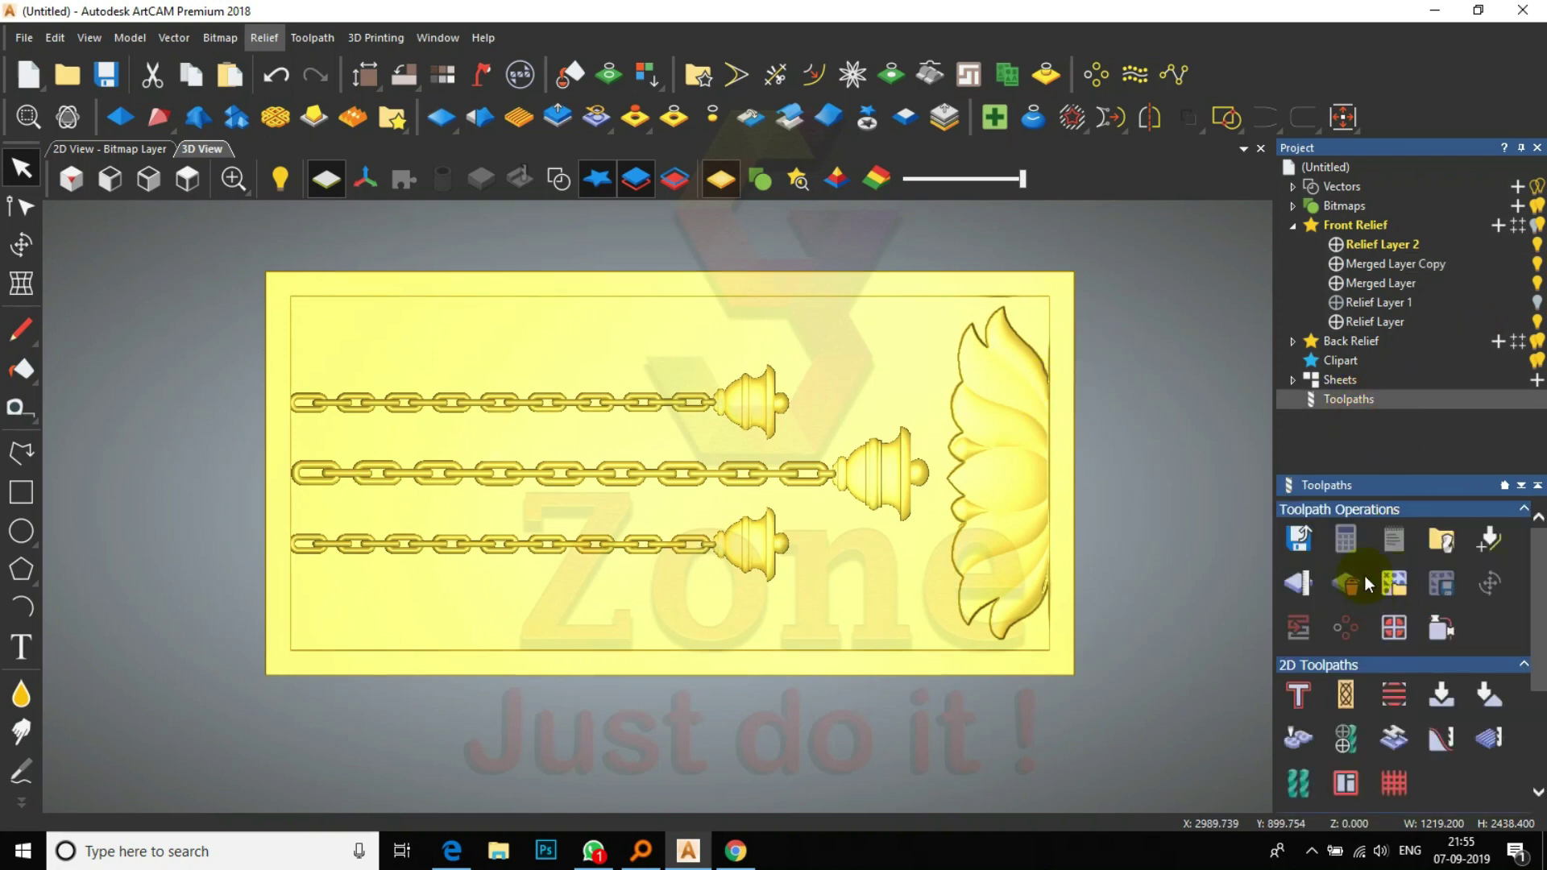
{"action": "scroll", "coordinate": [1317, 723], "scroll_direction": "down", "scroll_amount": 2}
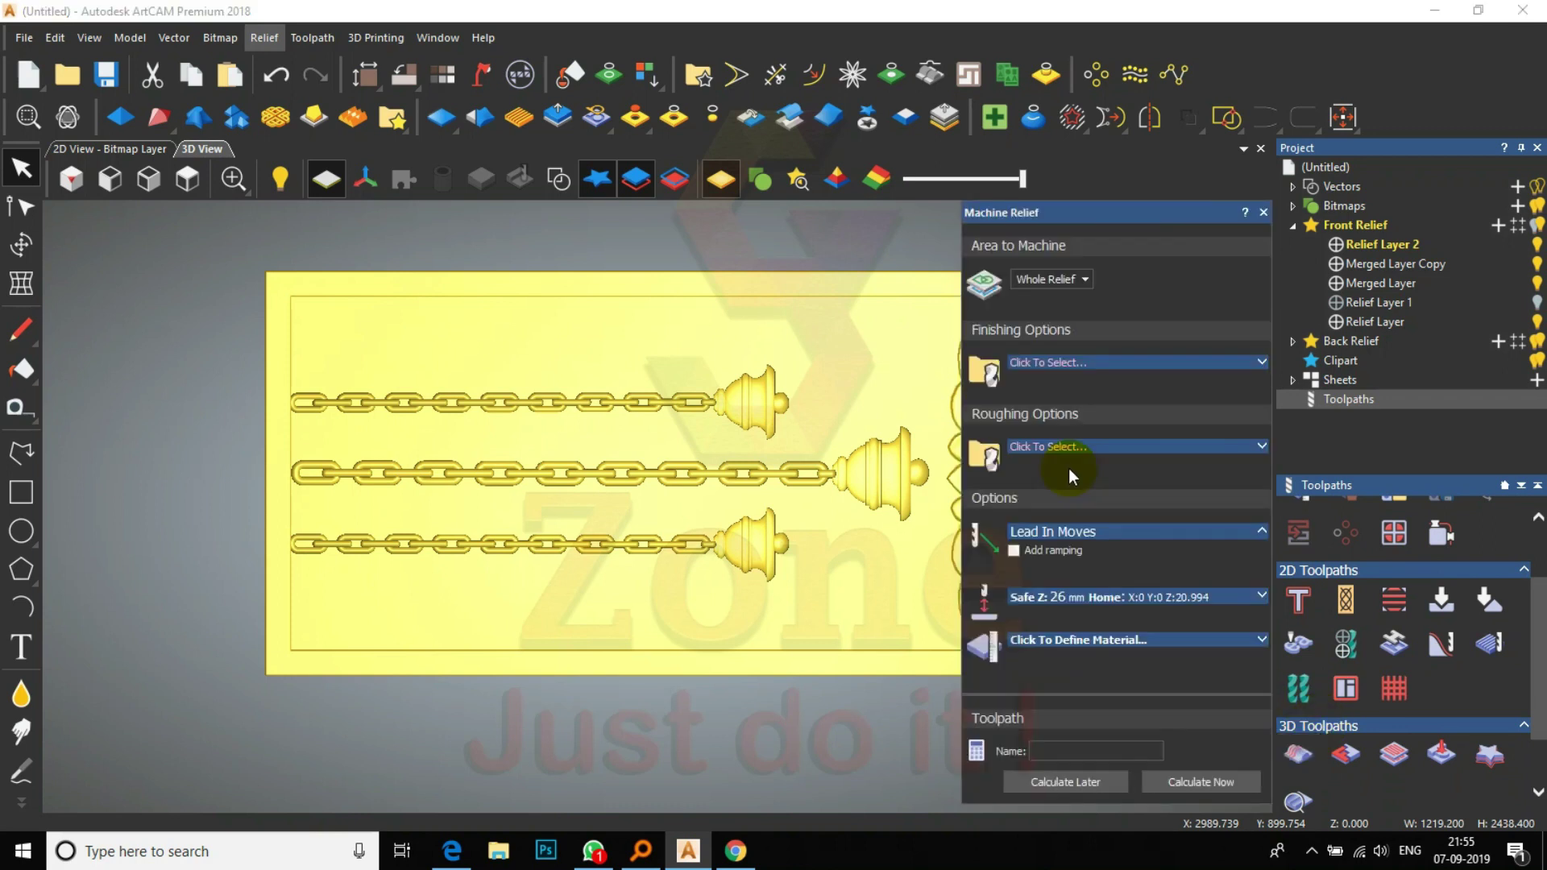
{"action": "left_click", "coordinate": [1156, 362]}
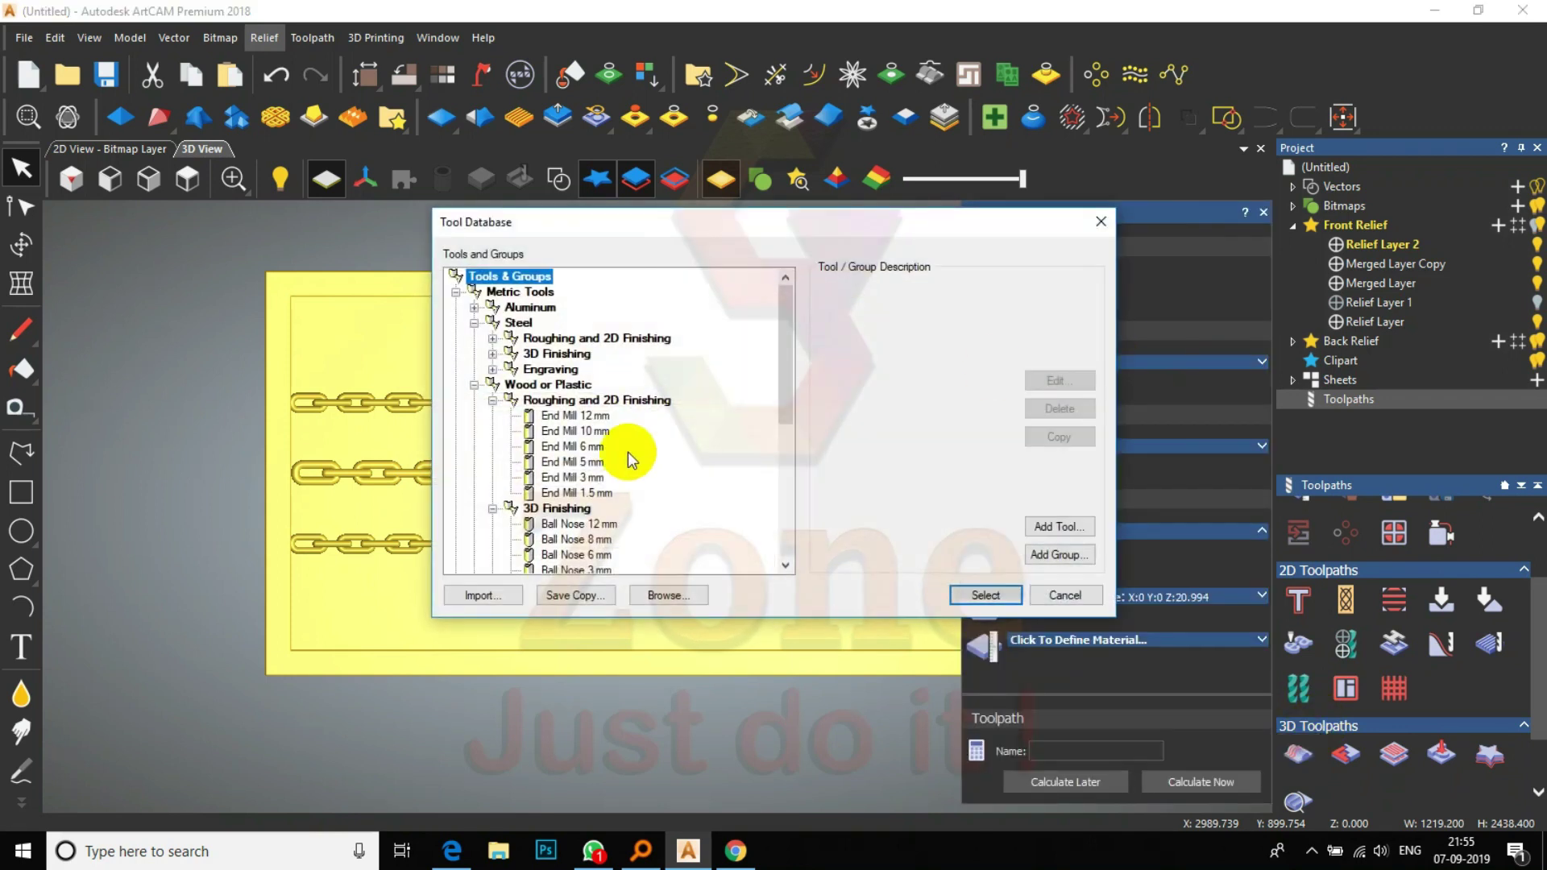
{"action": "left_click", "coordinate": [587, 434]}
{"action": "left_click", "coordinate": [555, 416]}
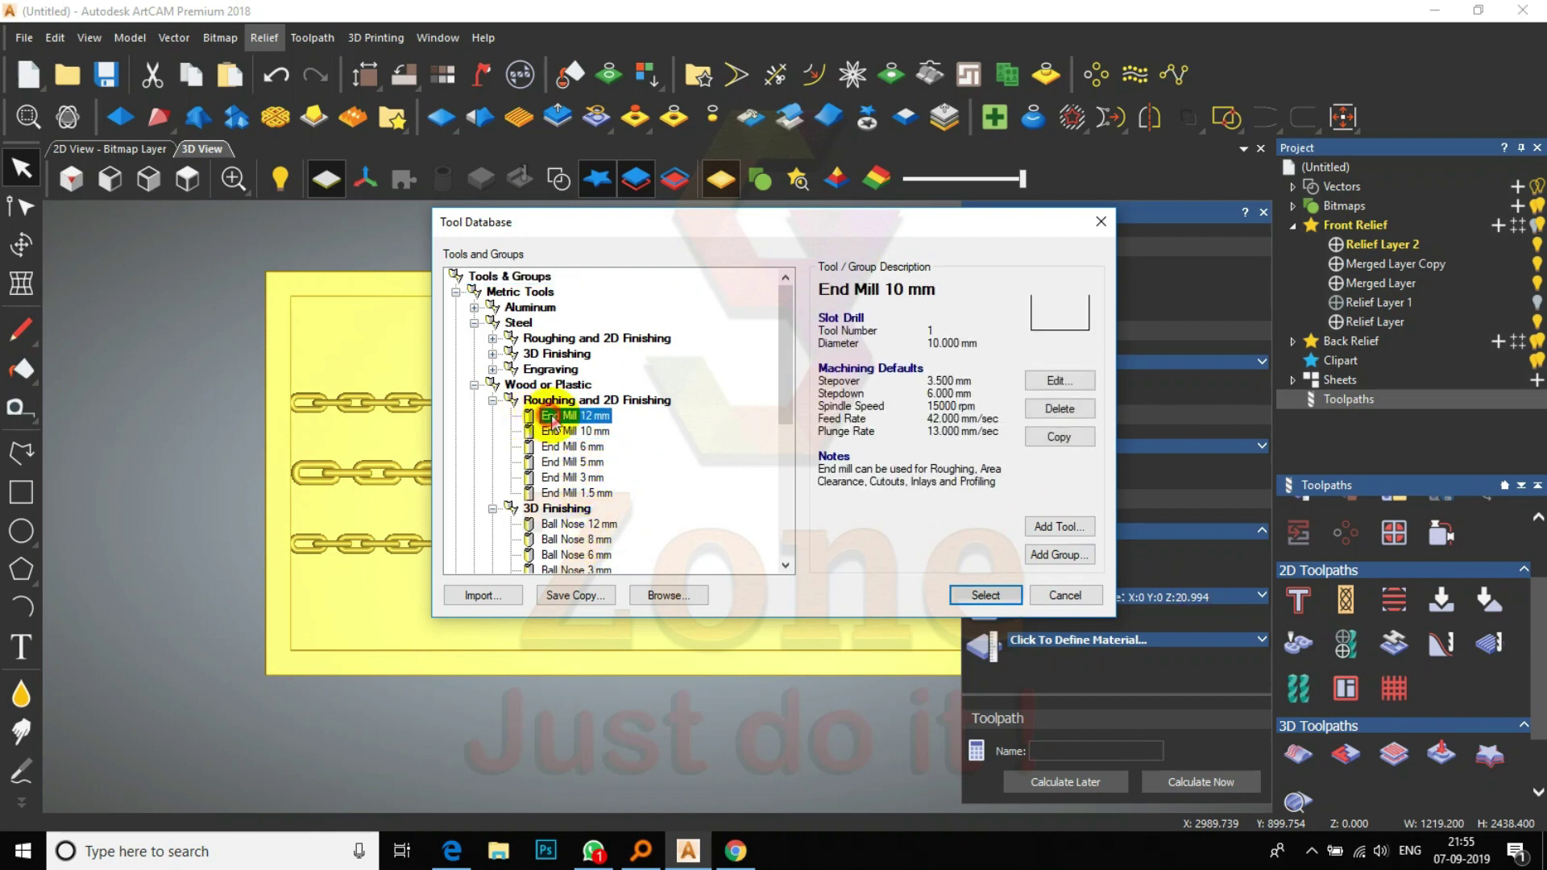
{"action": "left_click", "coordinate": [985, 595]}
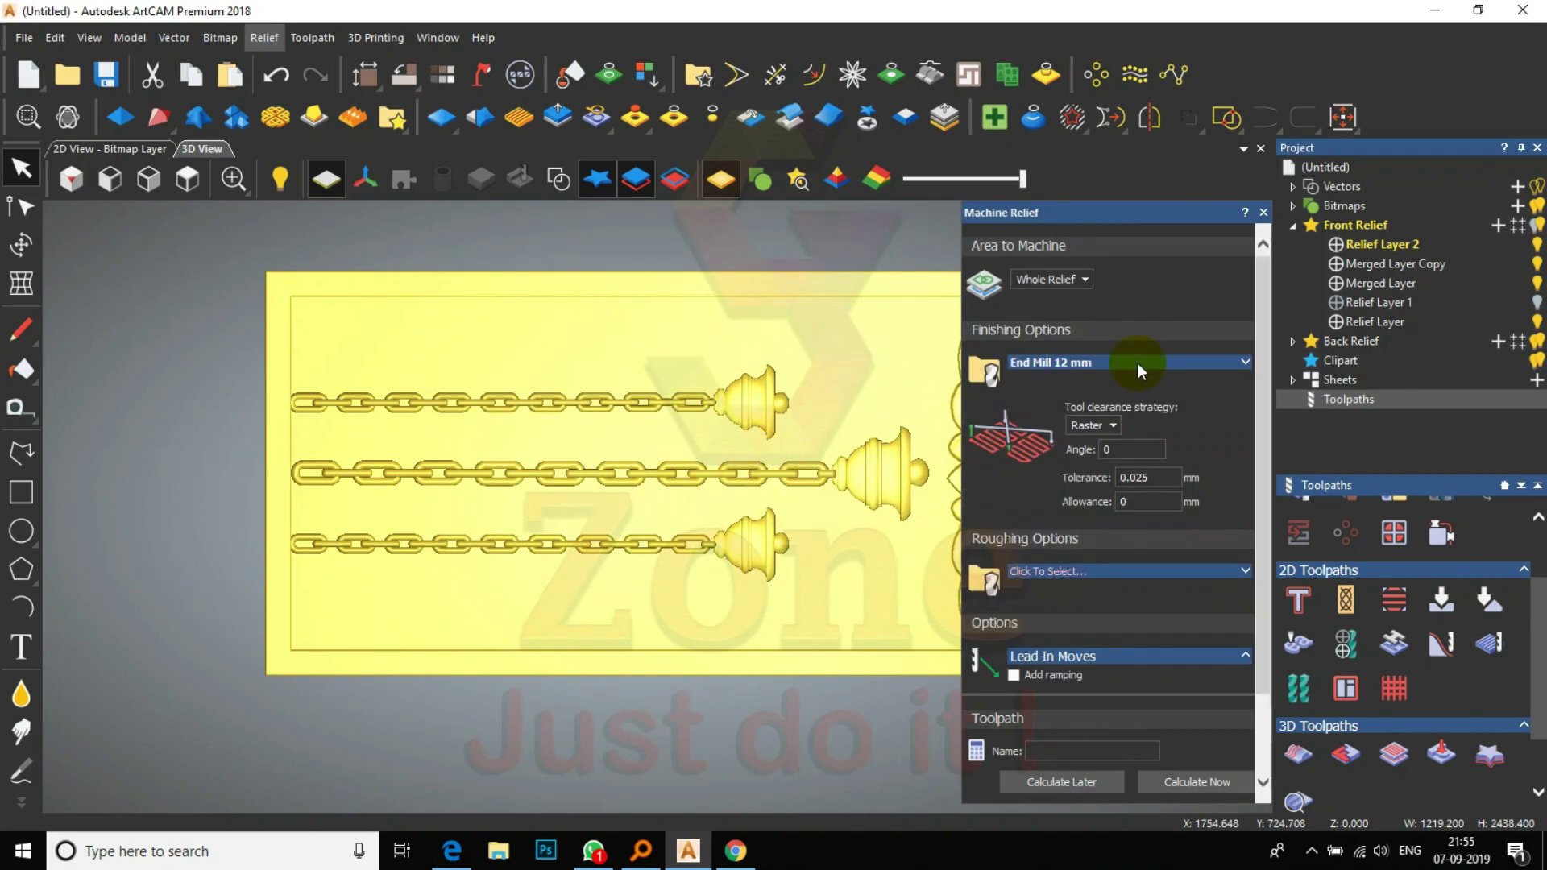
- Set the 12 mm end mill's feed rate to 150 mm/sec and its plunge rate to 100 mm/sec
{"action": "left_click", "coordinate": [1244, 363]}
{"action": "left_click", "coordinate": [1097, 487]}
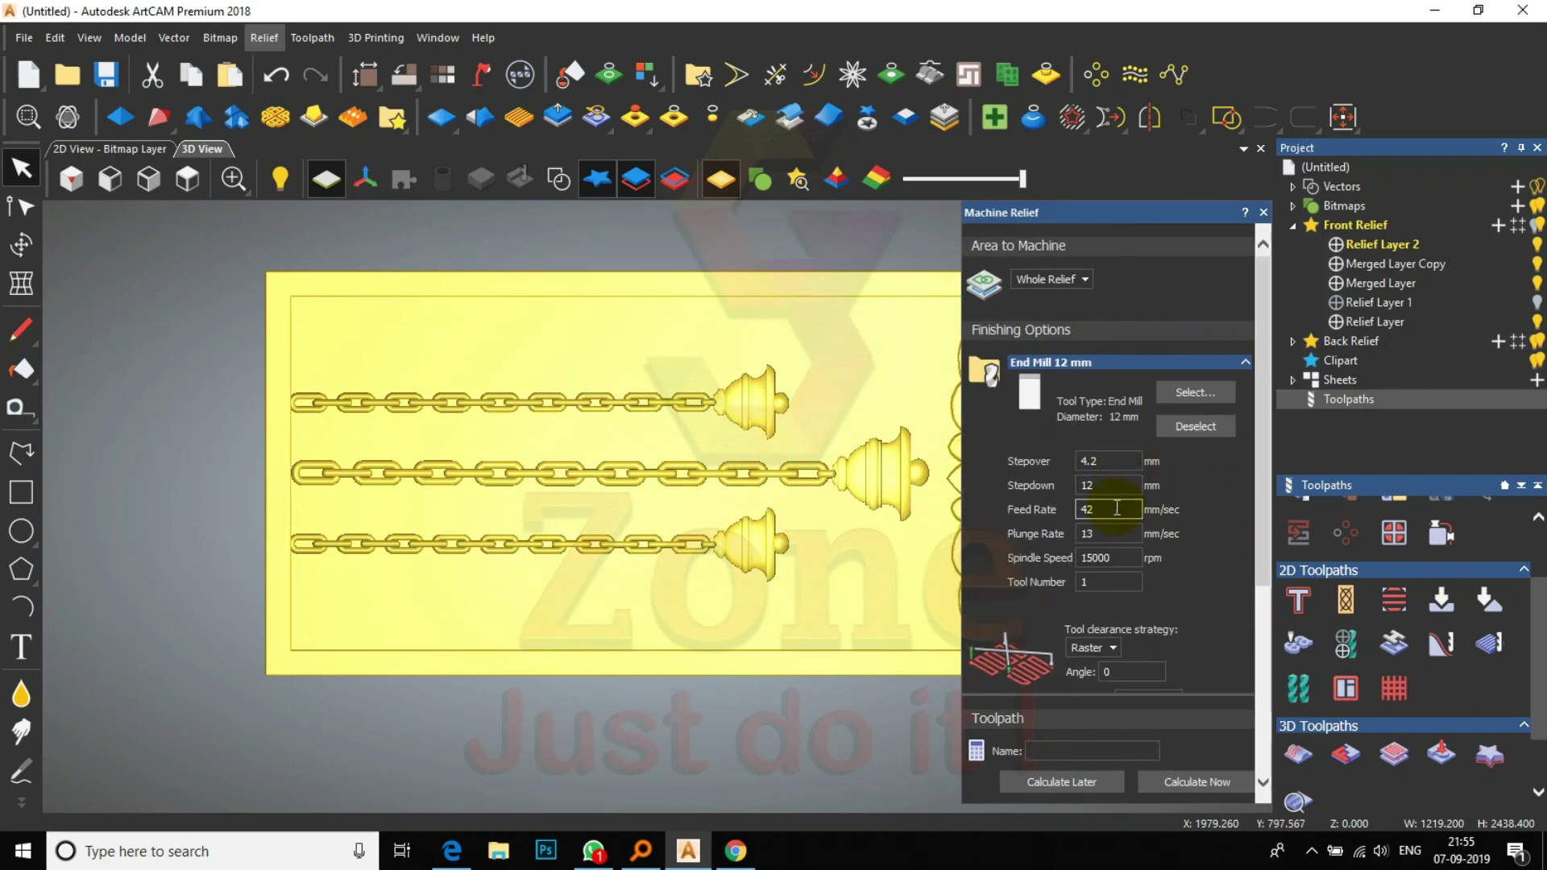
{"action": "type", "text": "150"}
{"action": "key", "text": "Tab"}
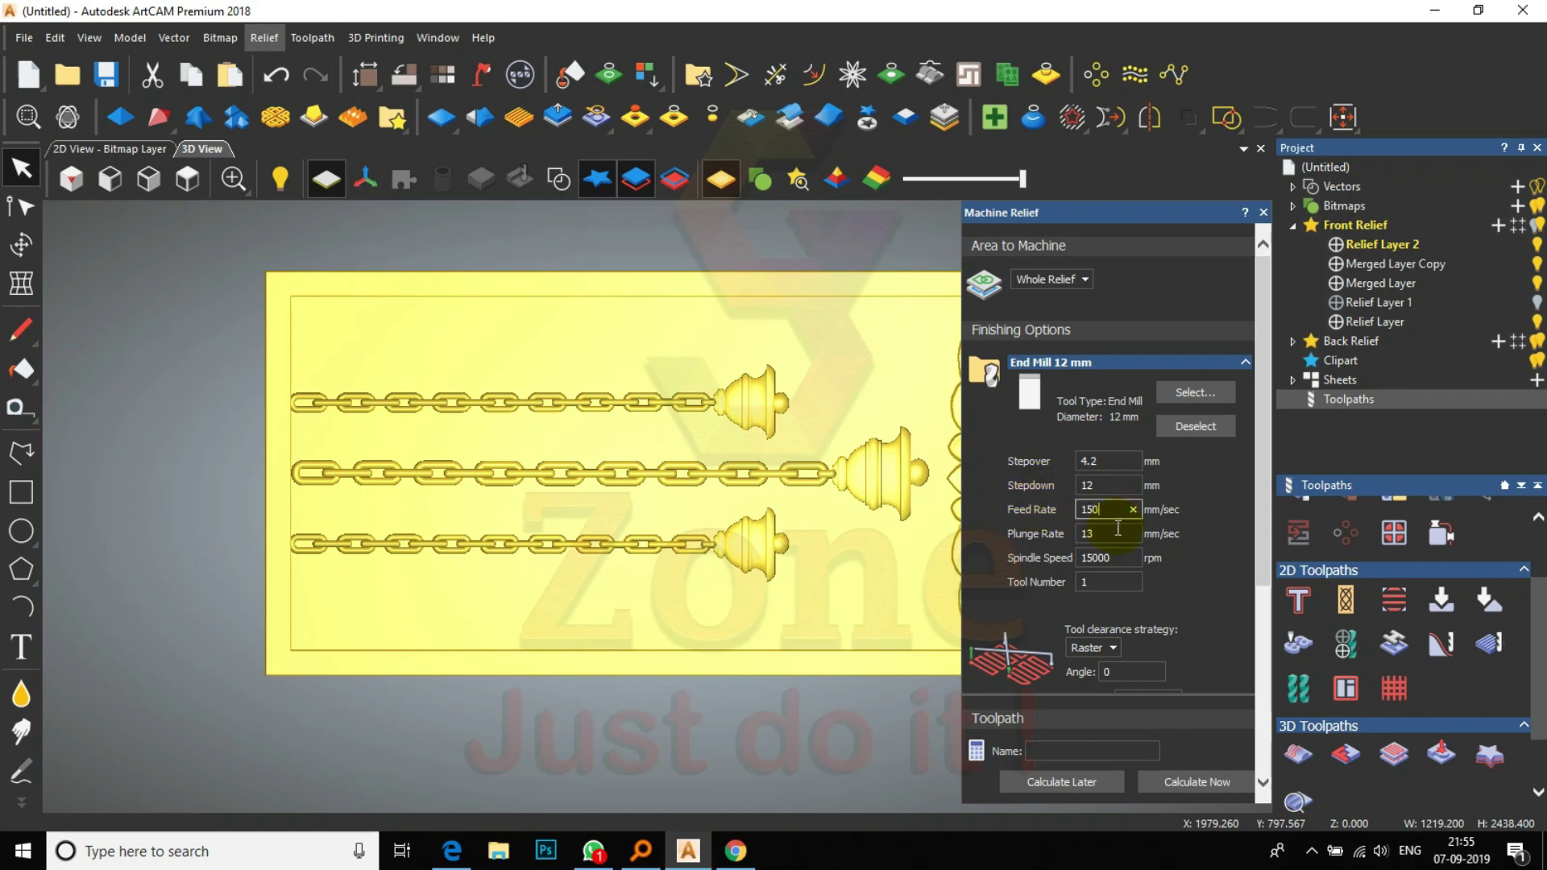
{"action": "type", "text": "100"}
- Replace the finishing tool with the Ball Nose 8 mm from the wood or plastic 3D finishing tools
{"action": "left_click", "coordinate": [1212, 395]}
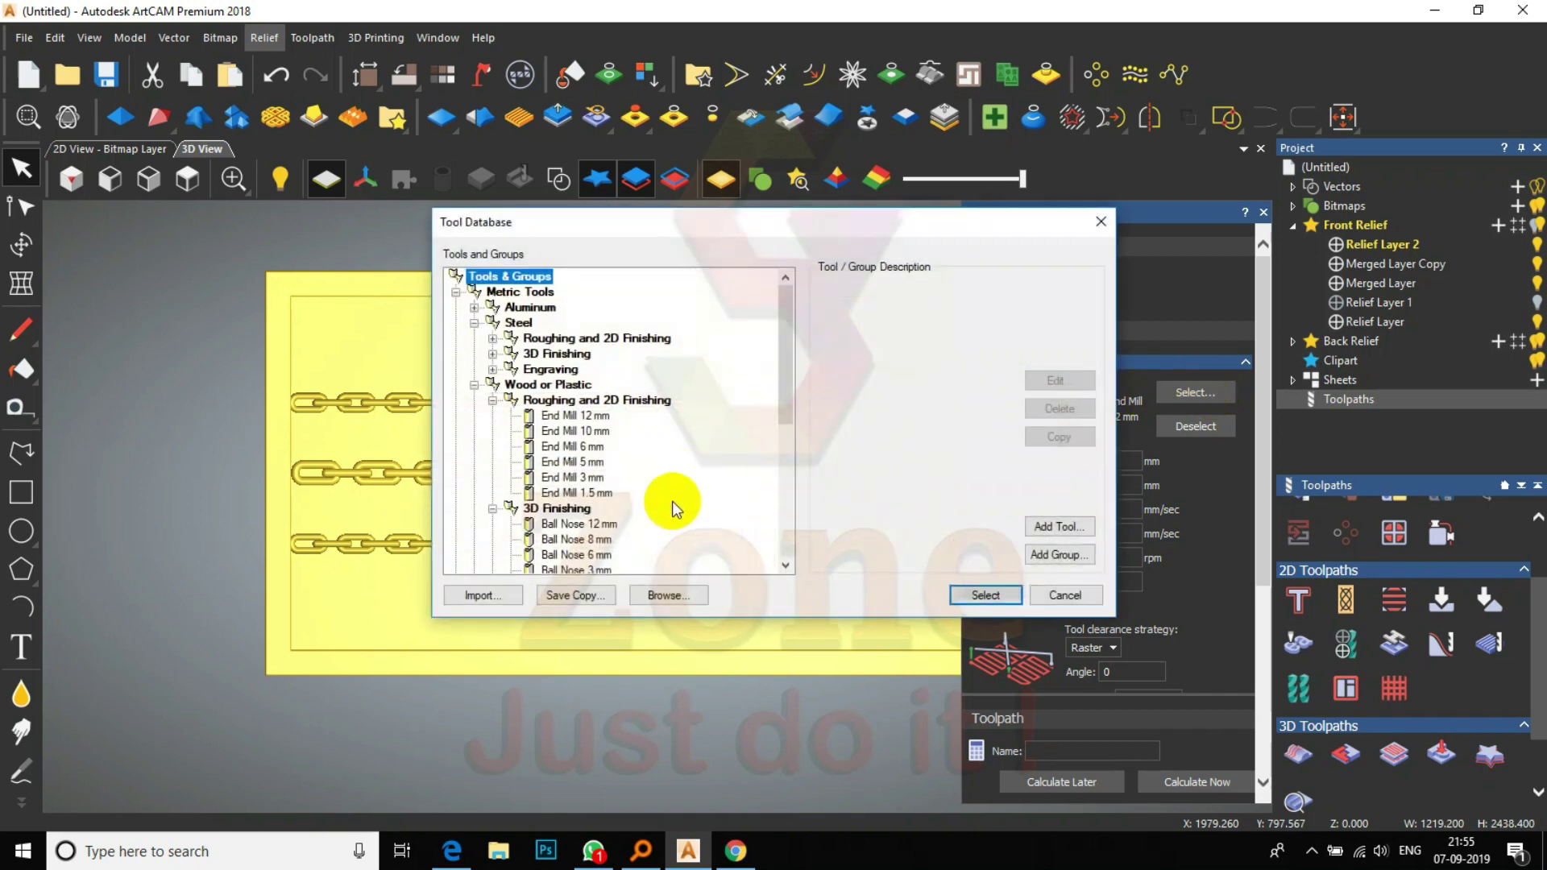
{"action": "scroll", "coordinate": [598, 546], "scroll_direction": "down", "scroll_amount": 1}
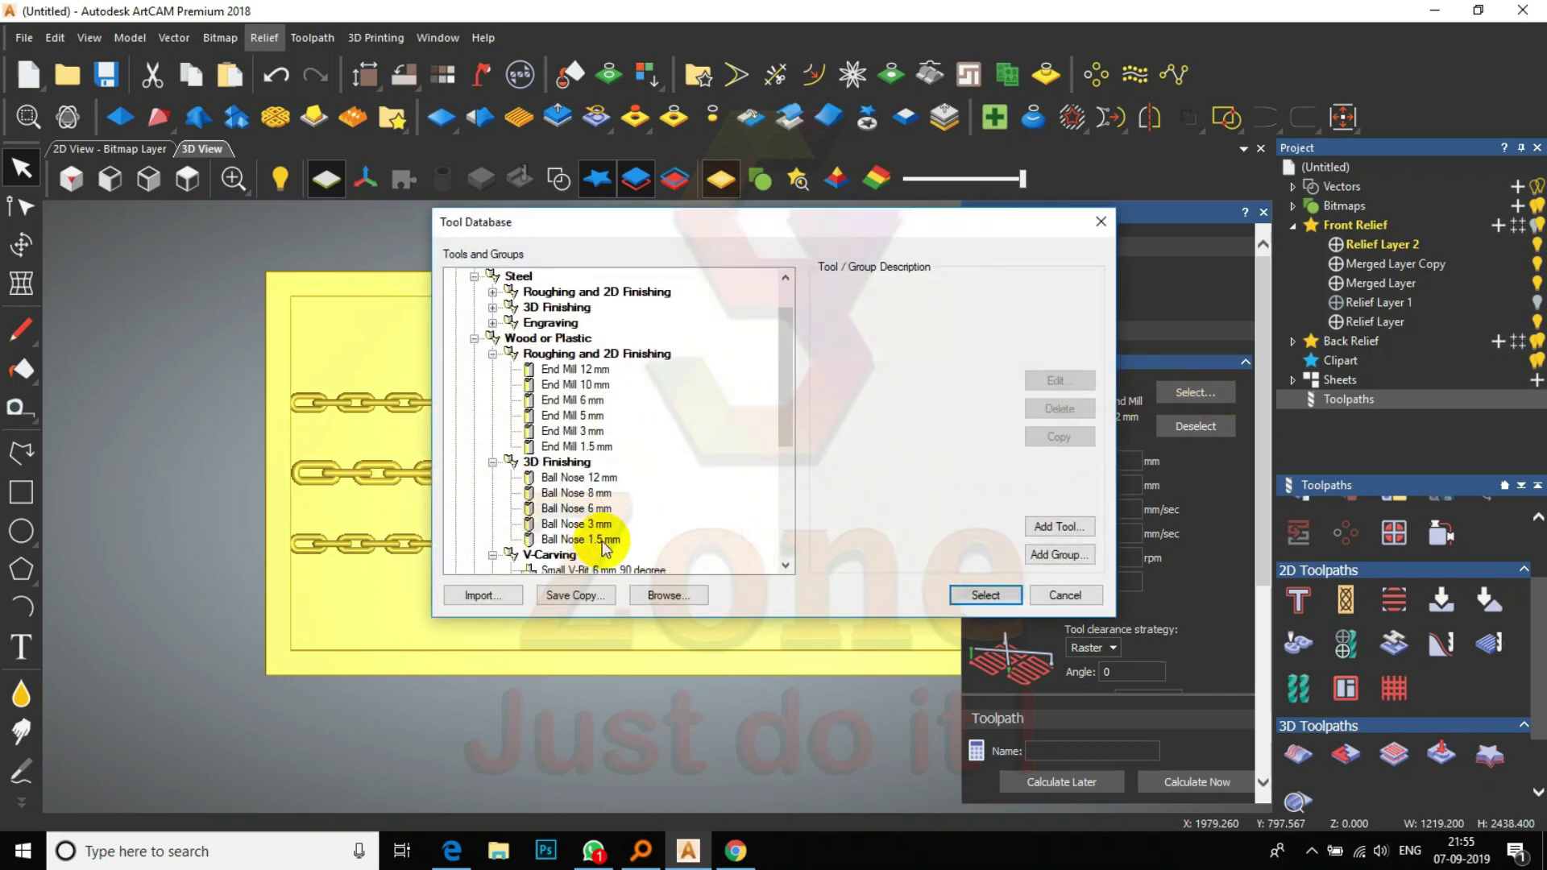
{"action": "left_click", "coordinate": [598, 493]}
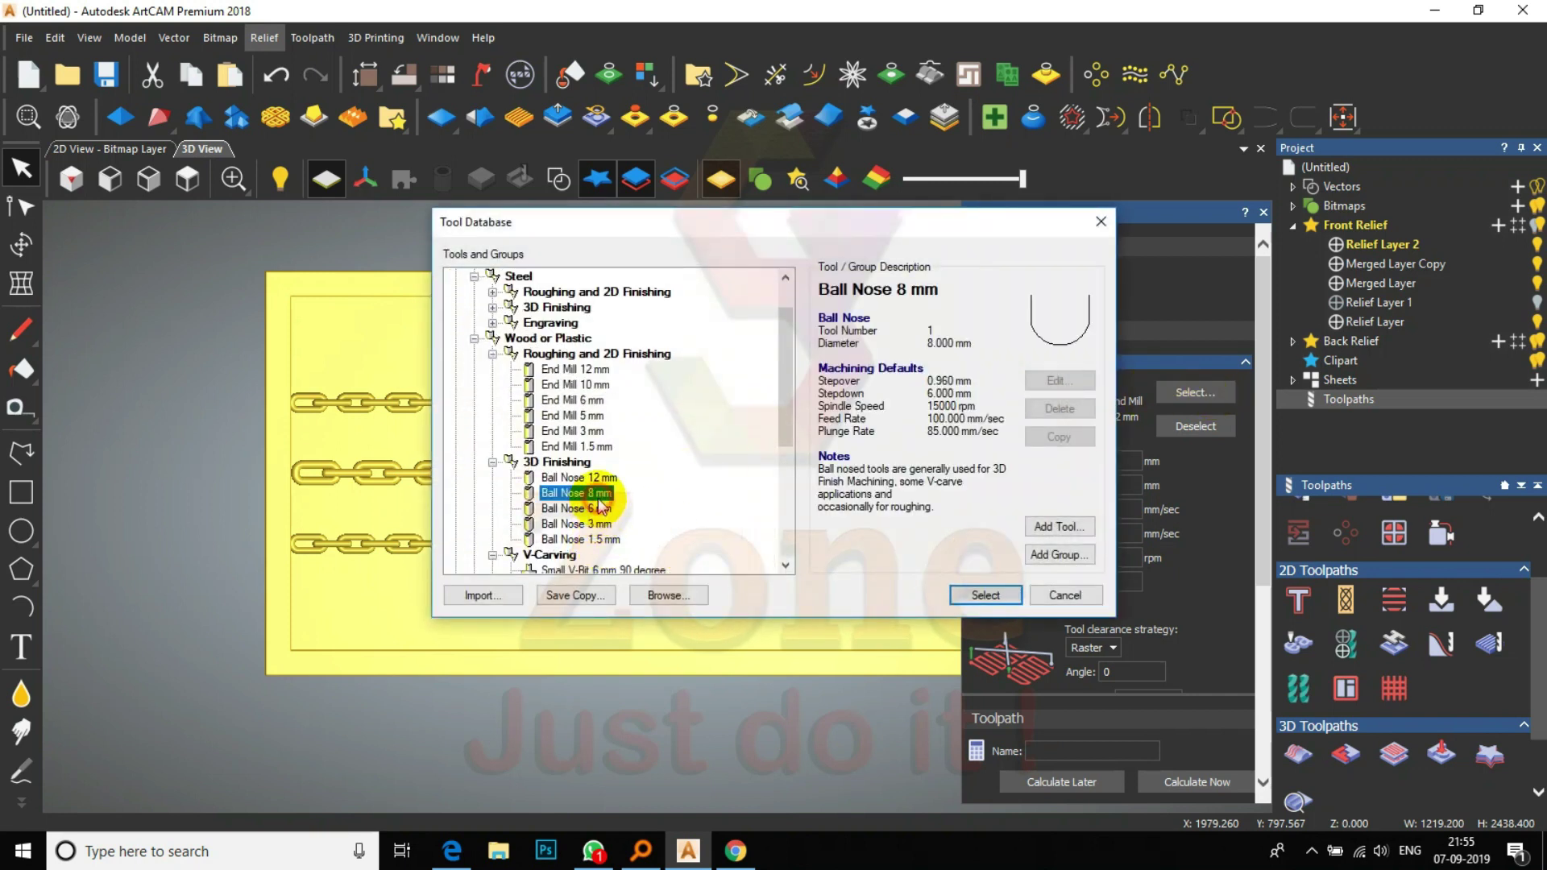
{"action": "left_click", "coordinate": [985, 595]}
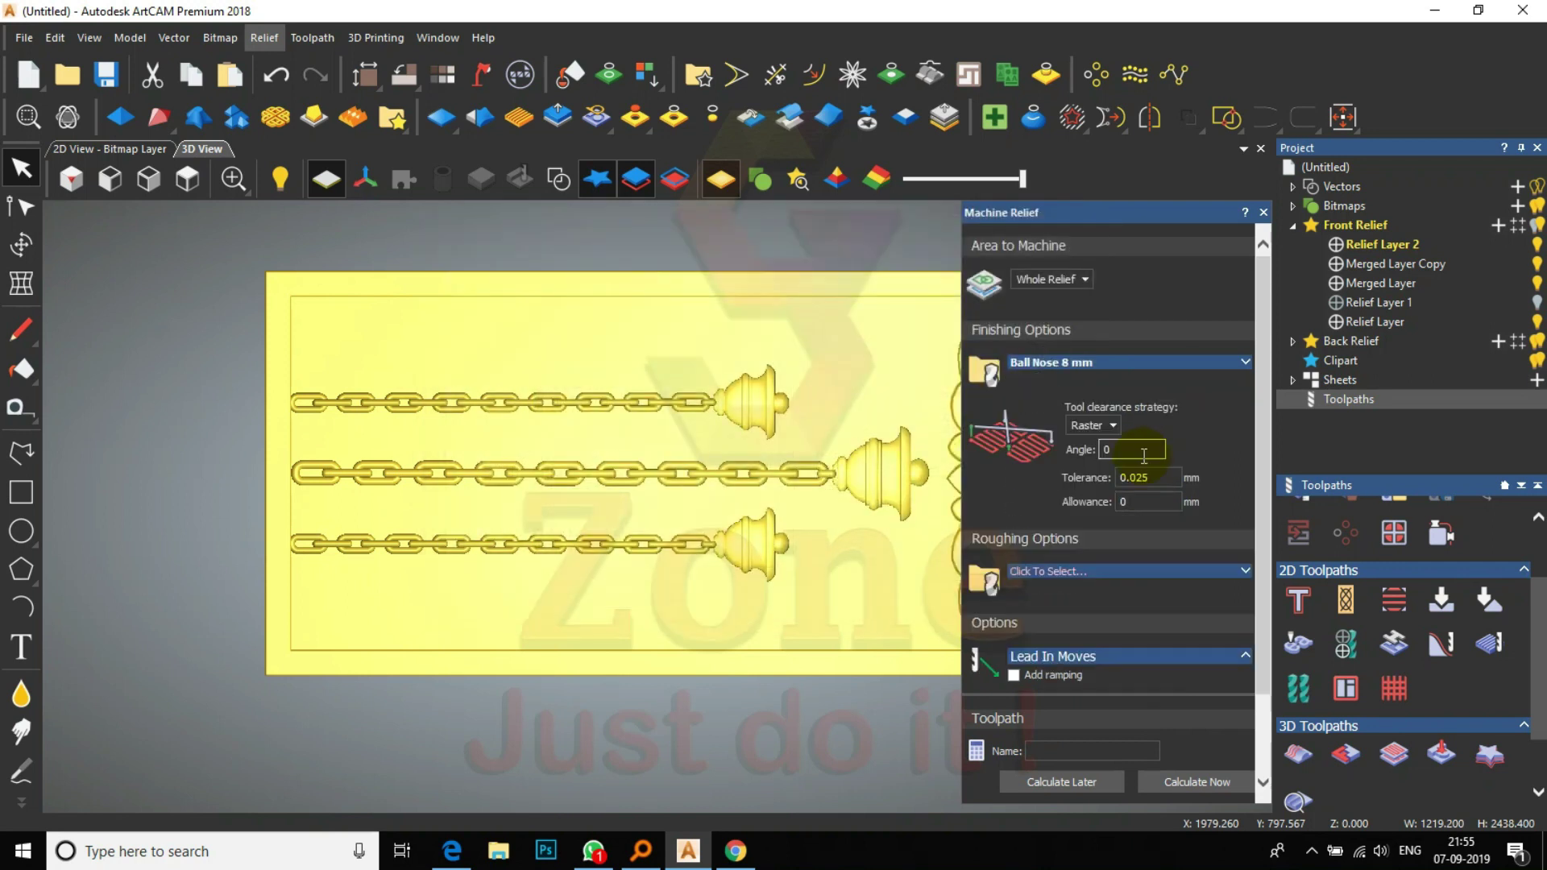
- Set the 8 mm ball nose's feed rate to 300 mm/sec and its plunge rate to 250 mm/sec
{"action": "left_click", "coordinate": [1217, 362]}
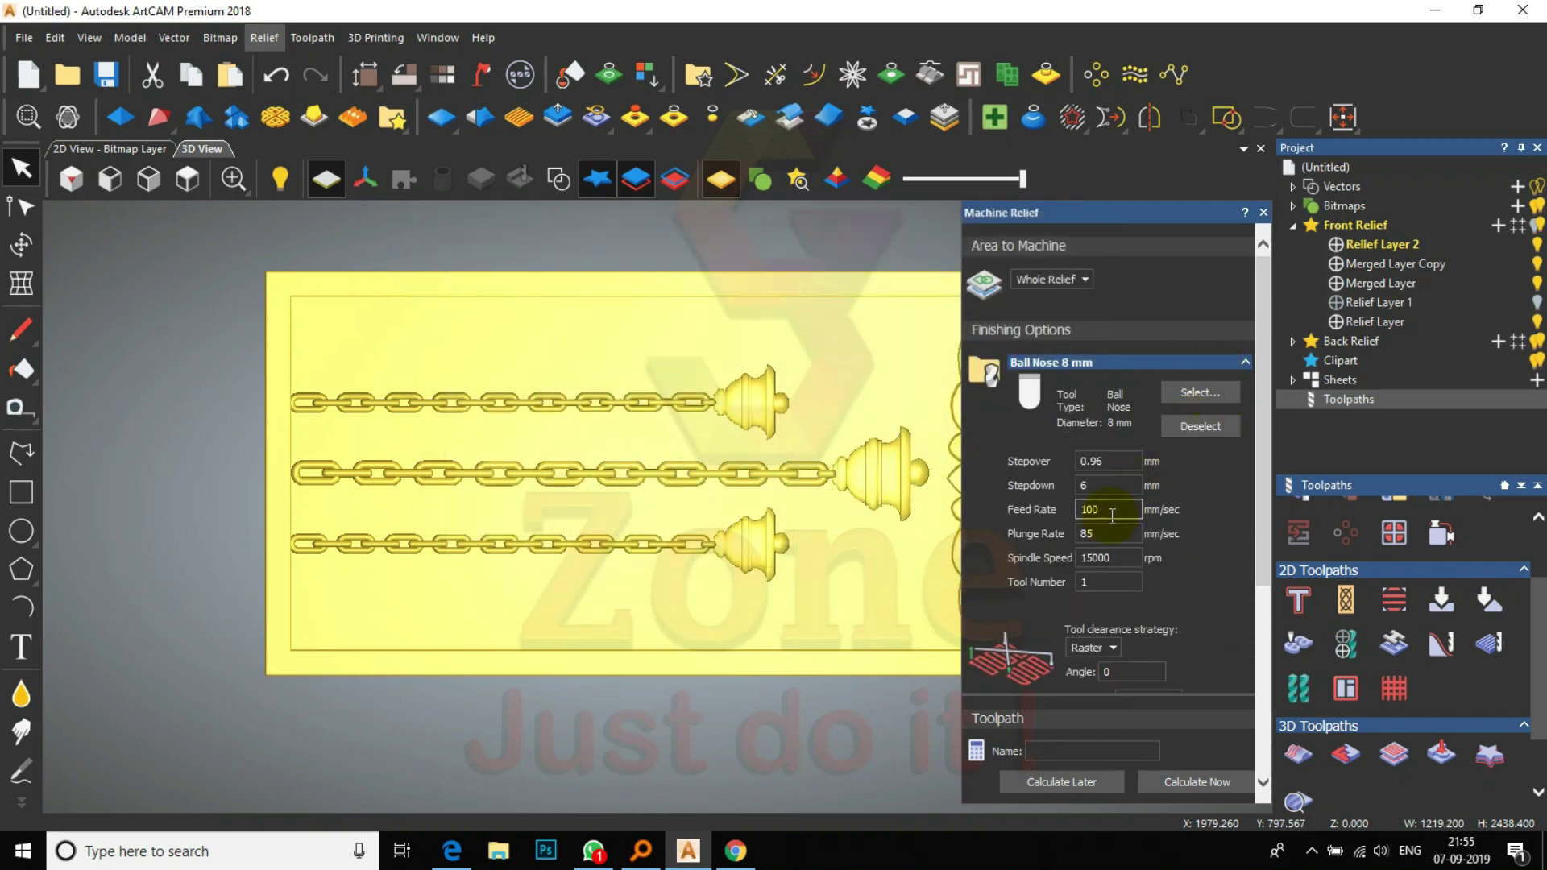
{"action": "type", "text": "300"}
{"action": "key", "text": "Tab"}
{"action": "type", "text": "250"}
{"action": "left_click", "coordinate": [1116, 462]}
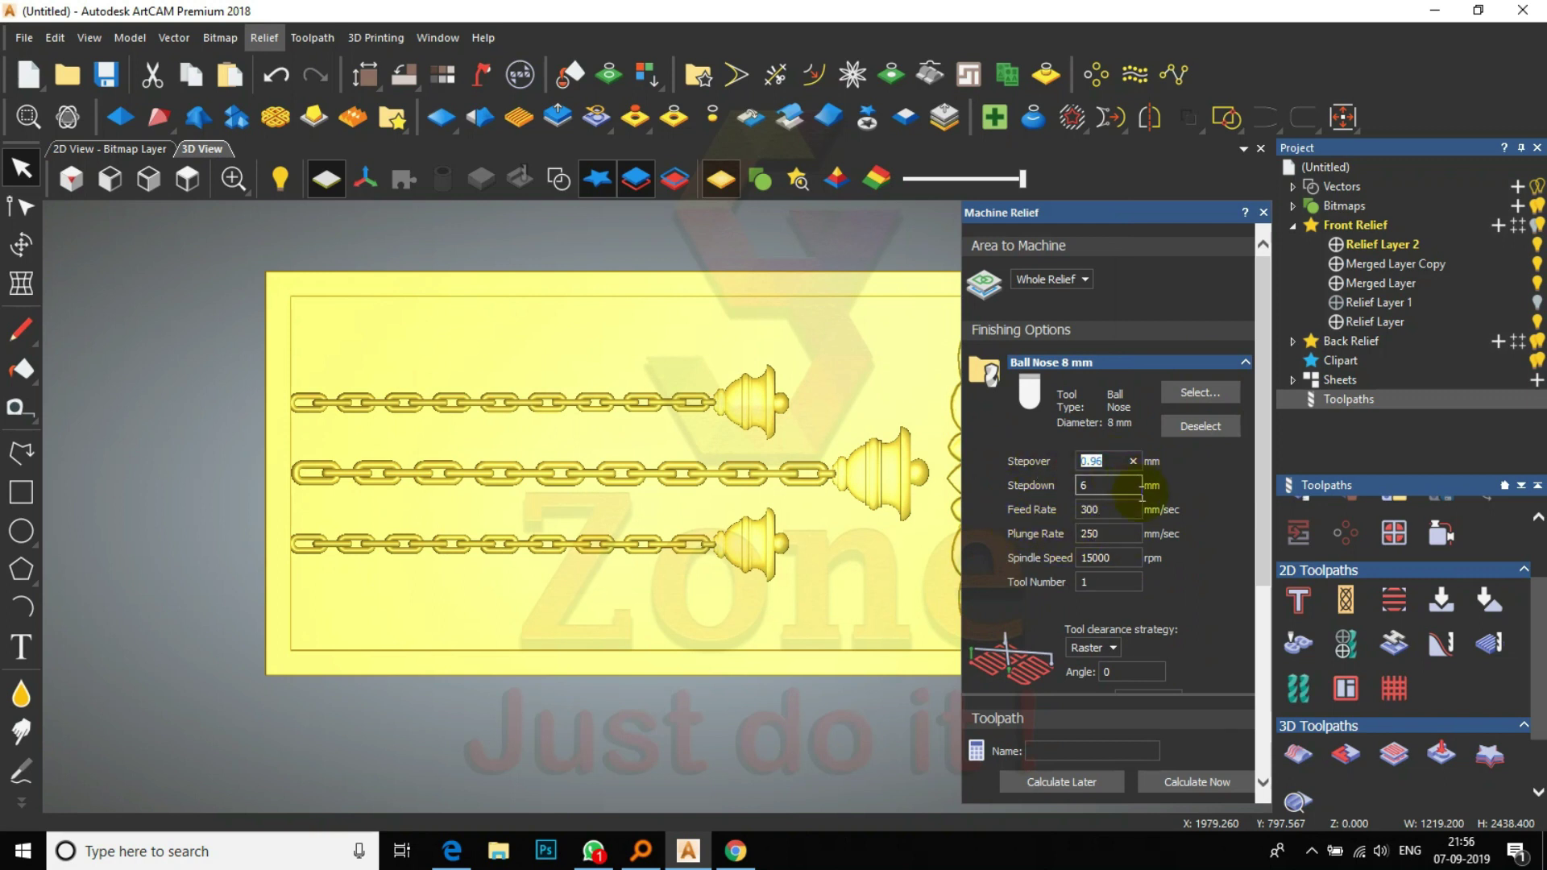
- Define the machining material with a thickness of 30 mm and a 5 mm bottom offset
{"action": "scroll", "coordinate": [1141, 493], "scroll_direction": "down", "scroll_amount": 4}
{"action": "left_click", "coordinate": [1222, 666]}
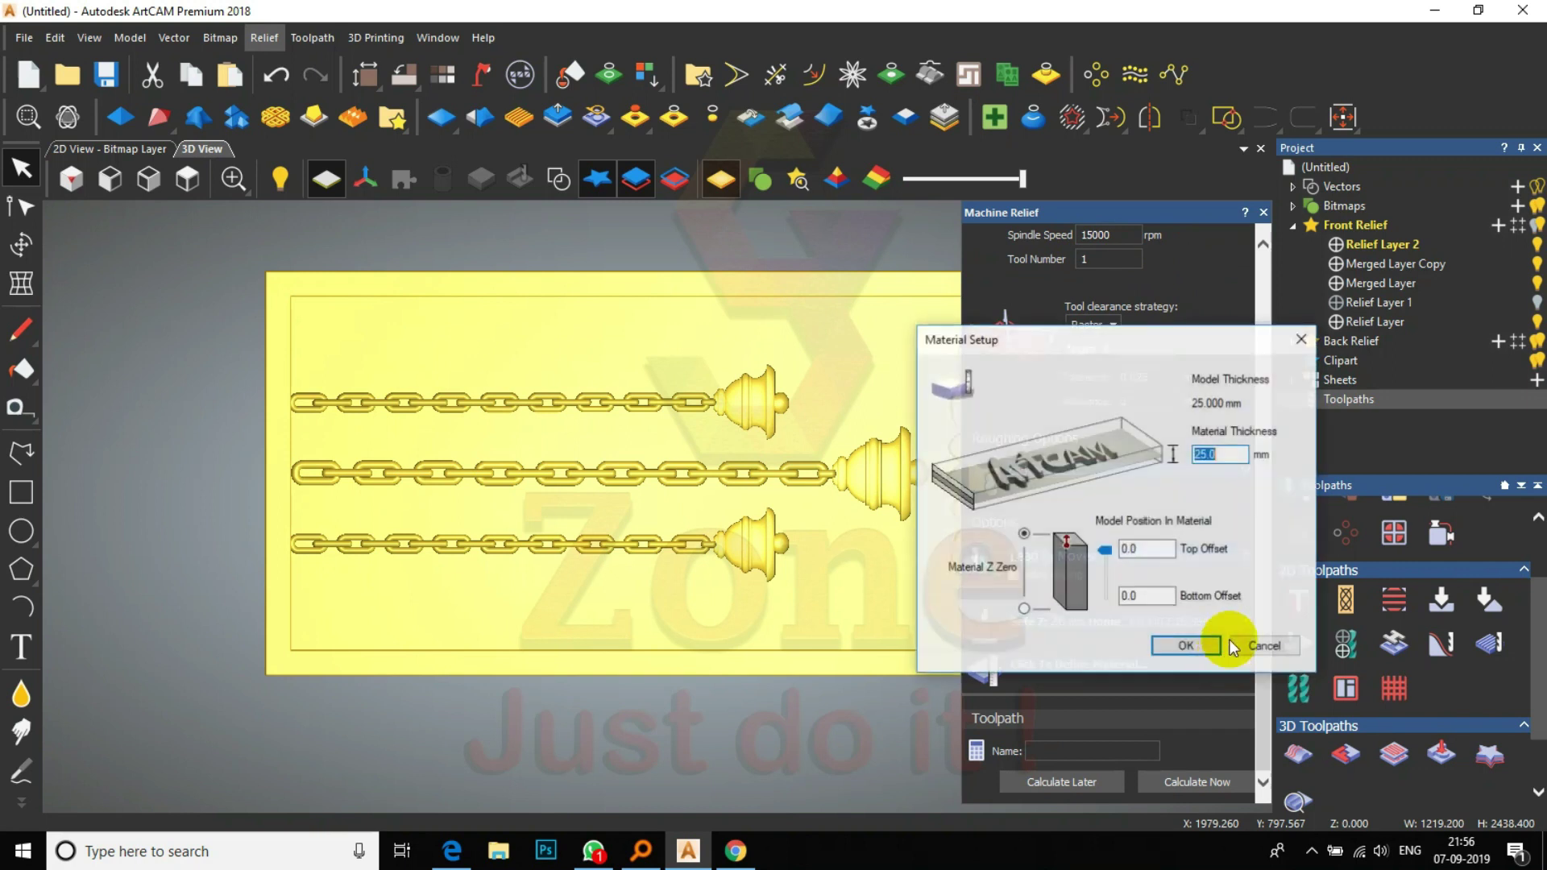
{"action": "type", "text": "30"}
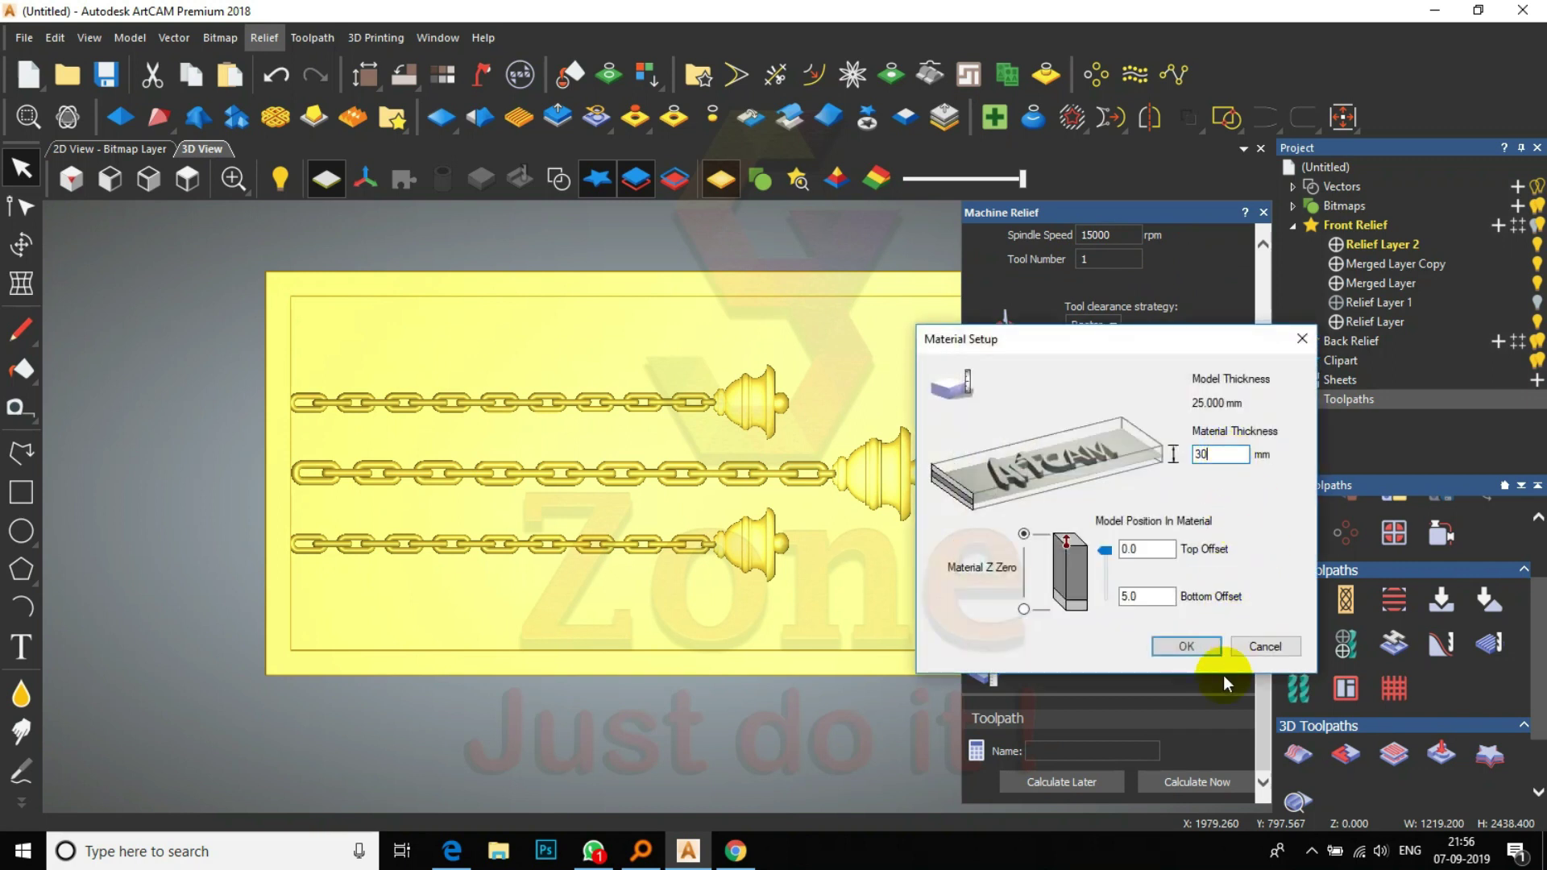
{"action": "left_click", "coordinate": [1197, 654]}
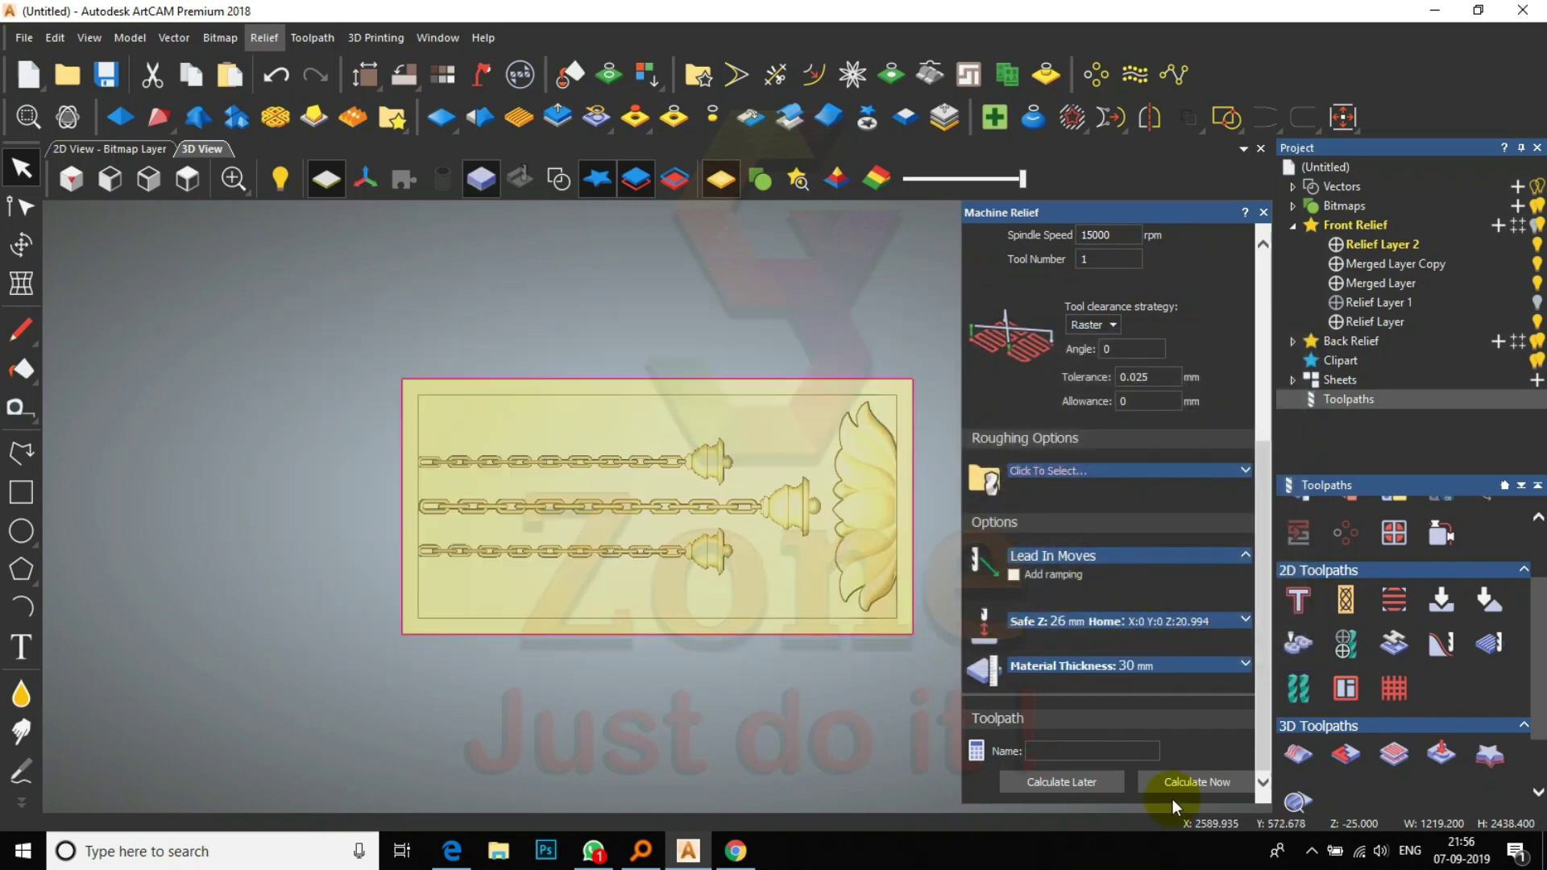
- Calculate the Machine Relief toolpath and simulate it on the whole model at standard resolution
{"action": "left_click", "coordinate": [1178, 780]}
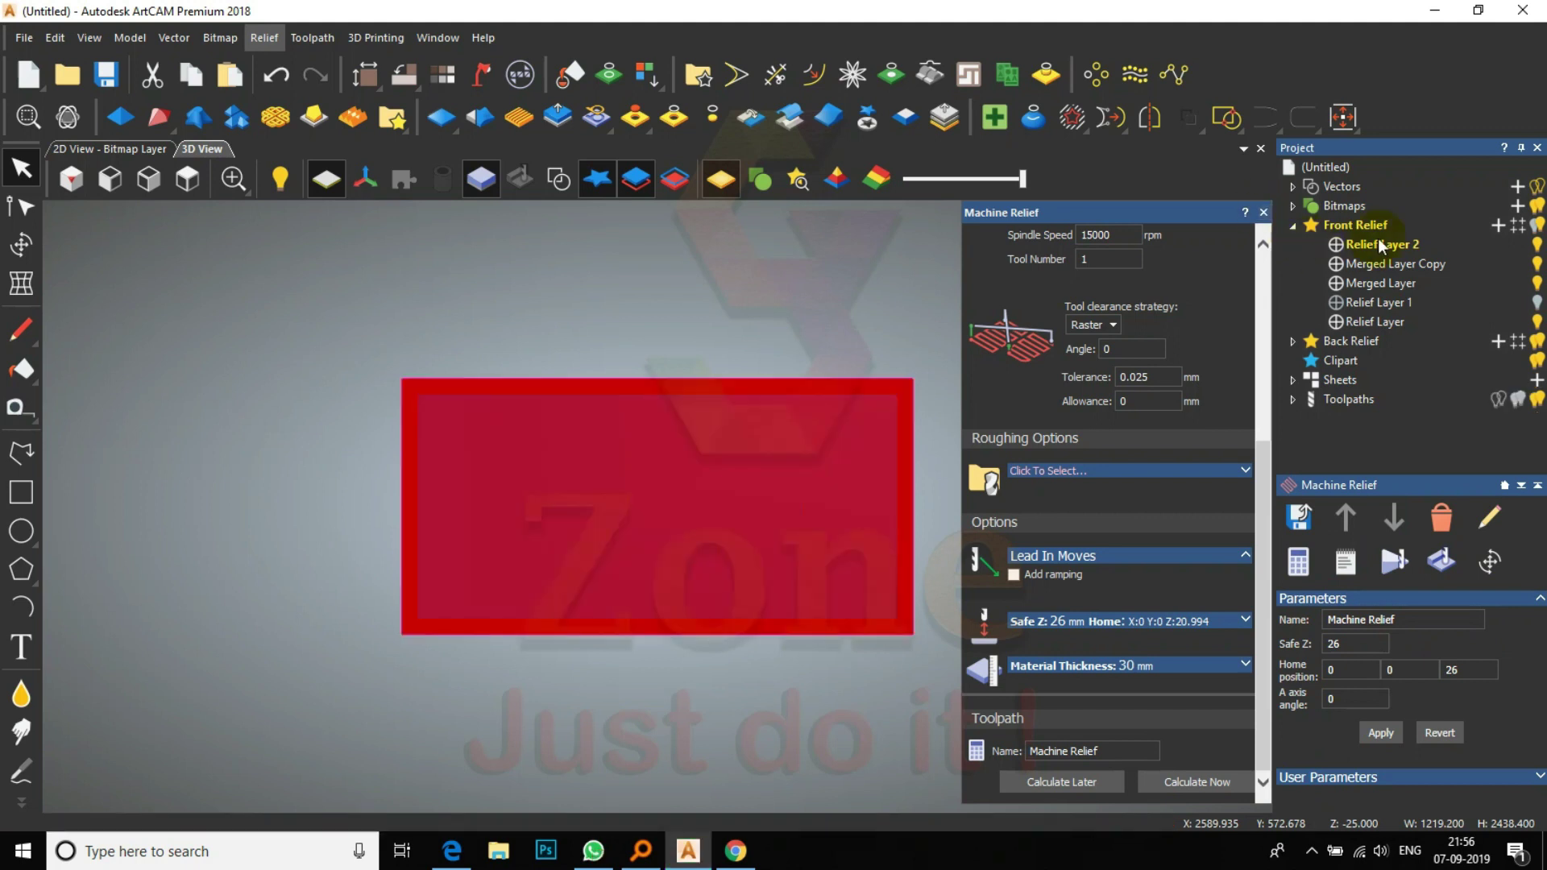
{"action": "left_click", "coordinate": [1264, 213]}
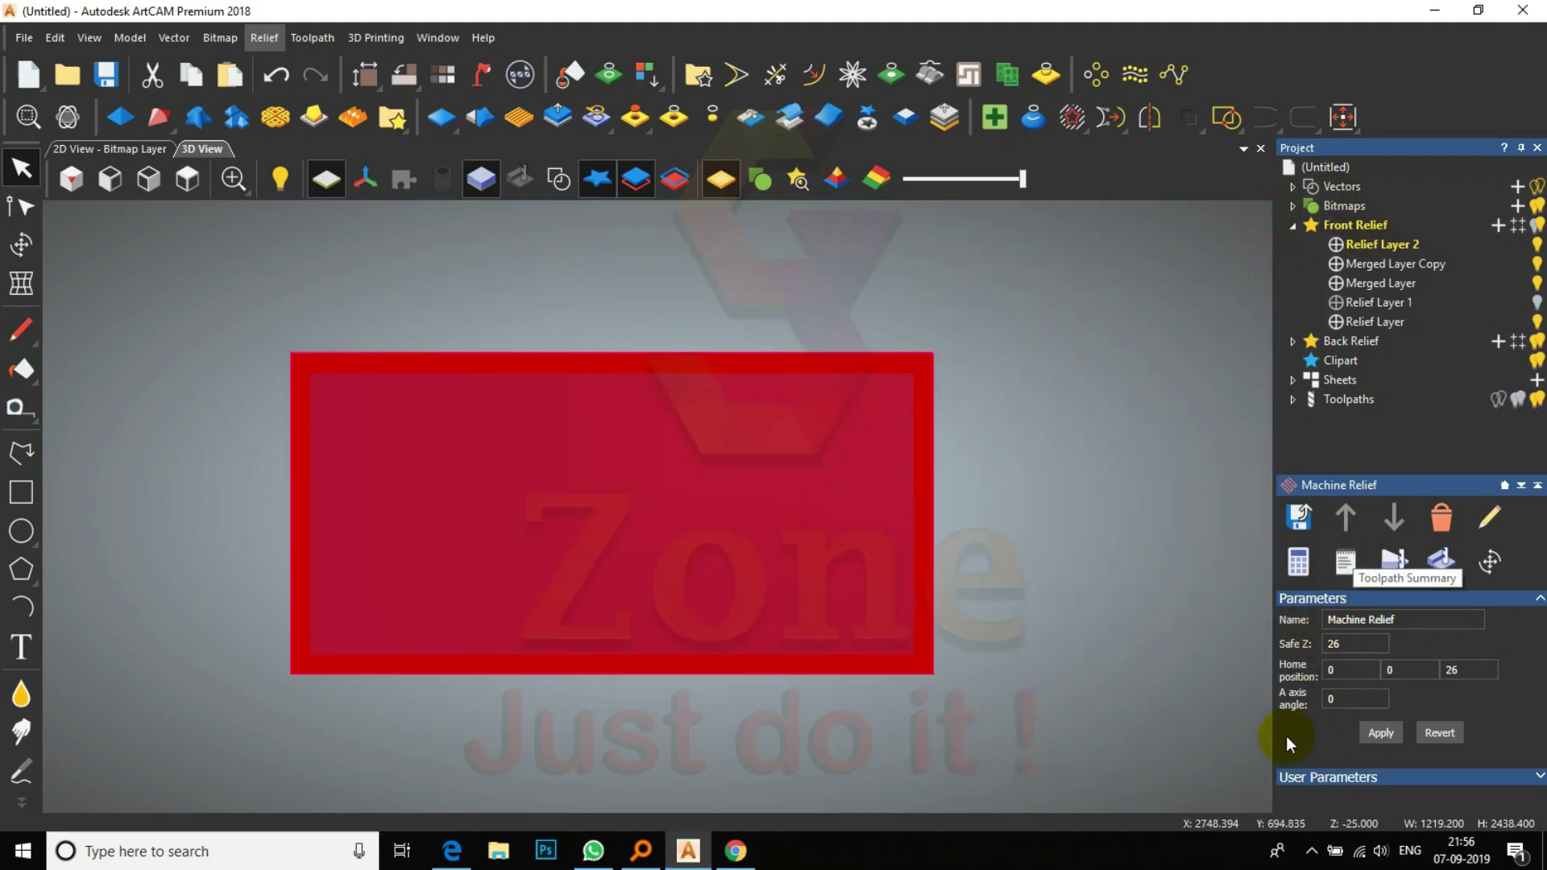
{"action": "left_click", "coordinate": [1406, 565]}
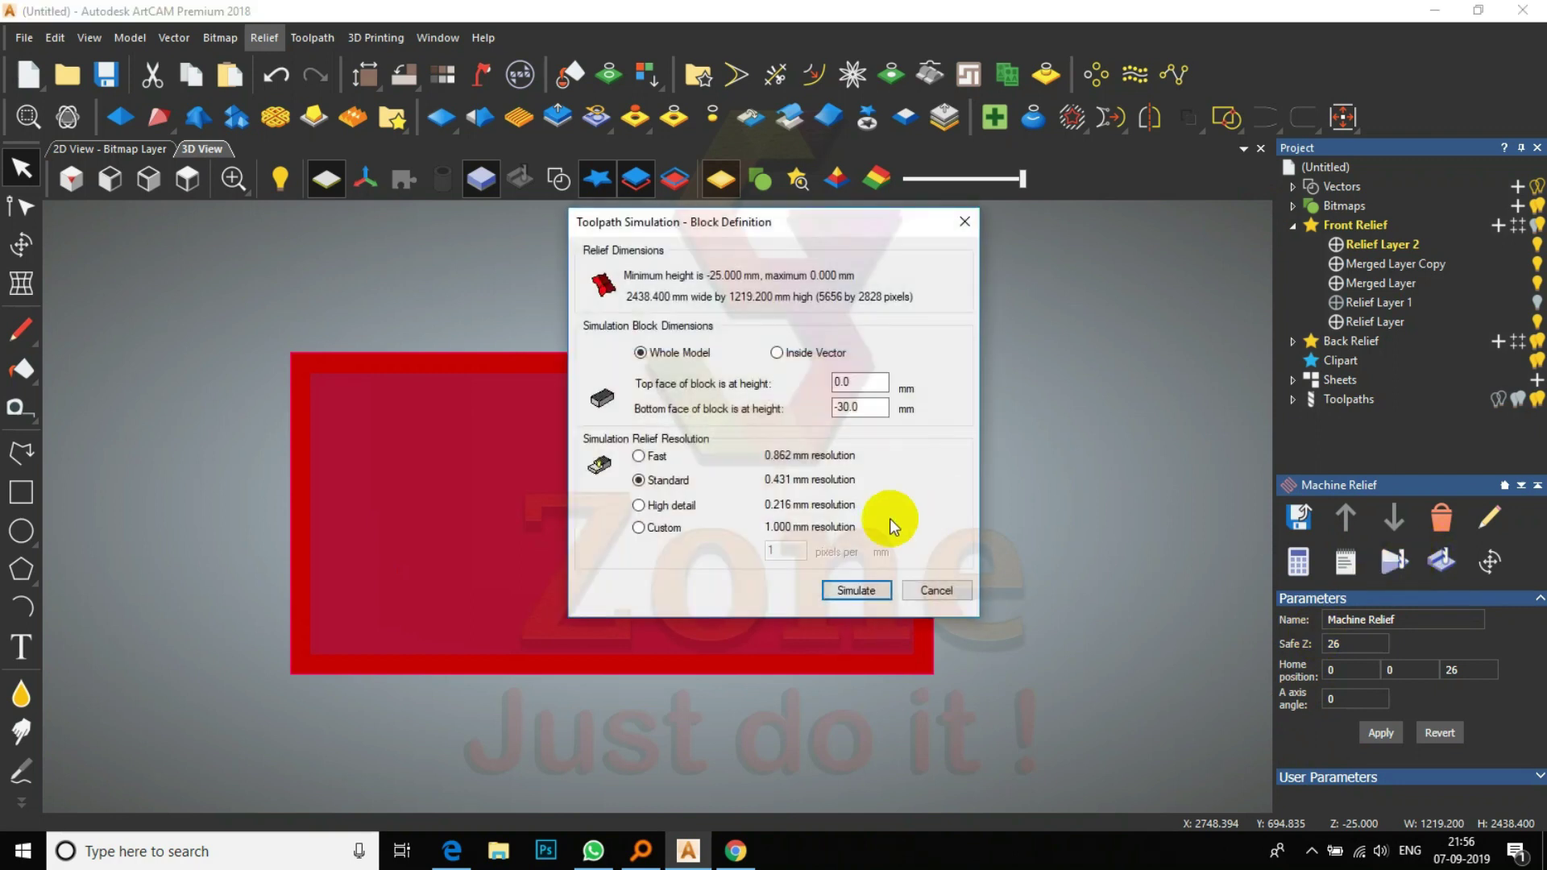
{"action": "left_click", "coordinate": [872, 592]}
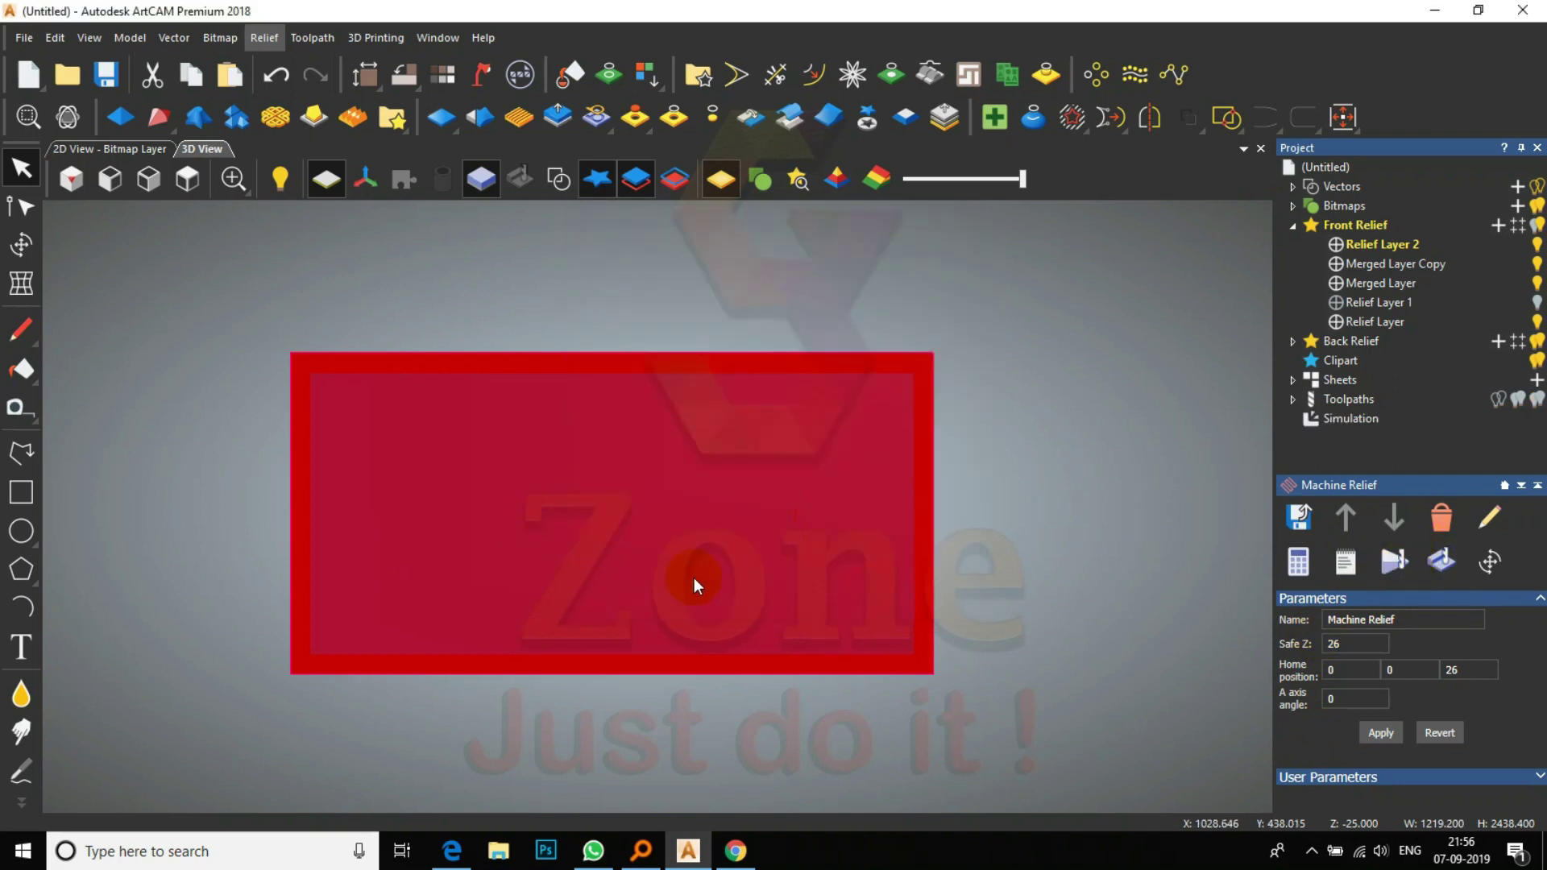
{"action": "left_click", "coordinate": [266, 340]}
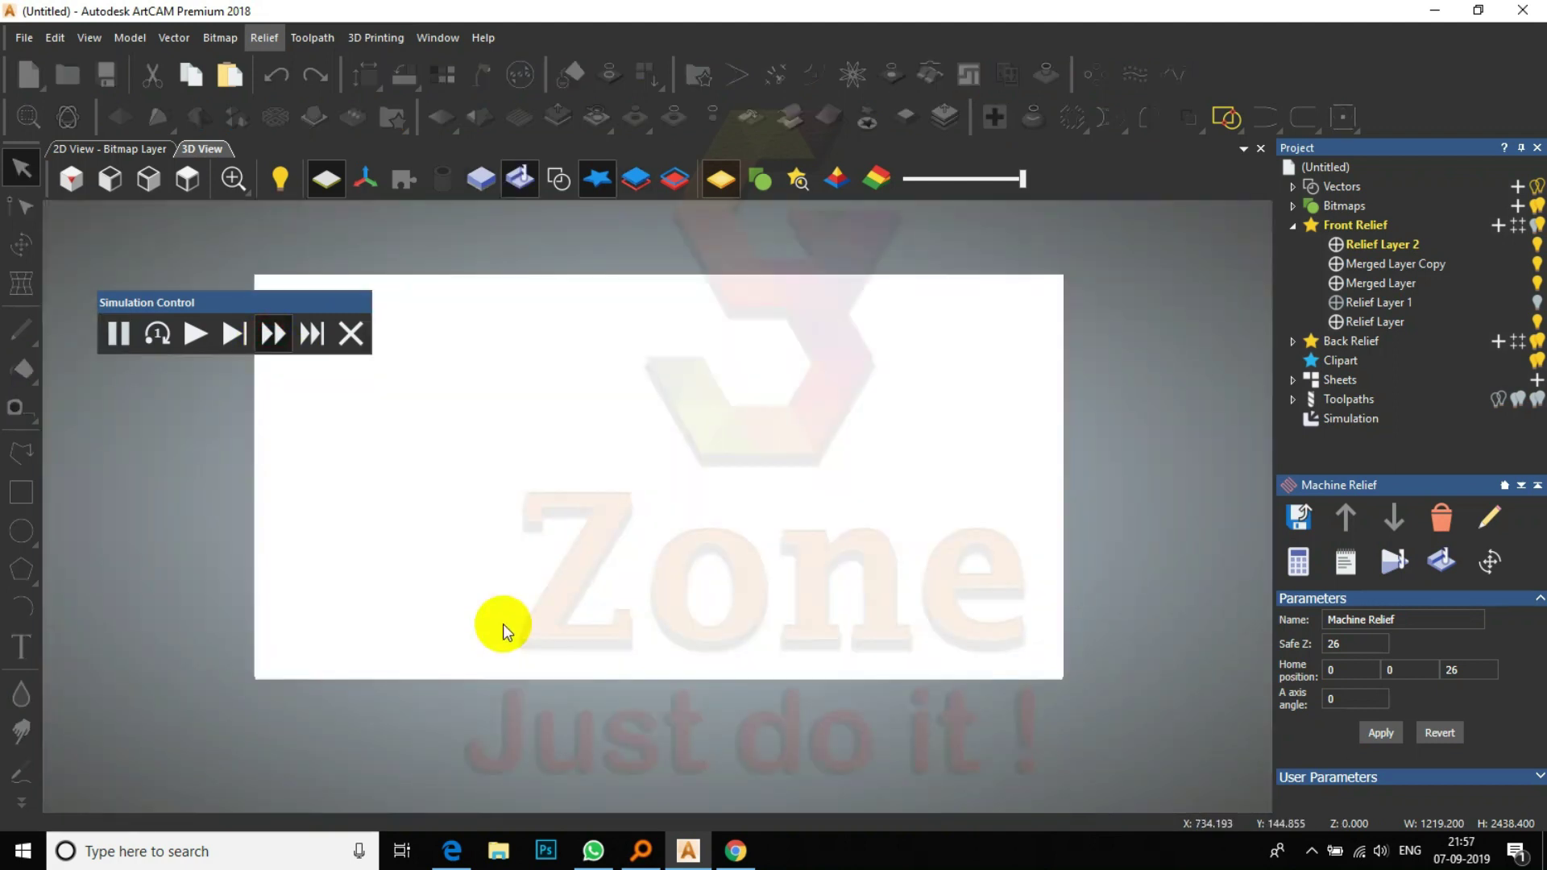
{"action": "left_click", "coordinate": [342, 340]}
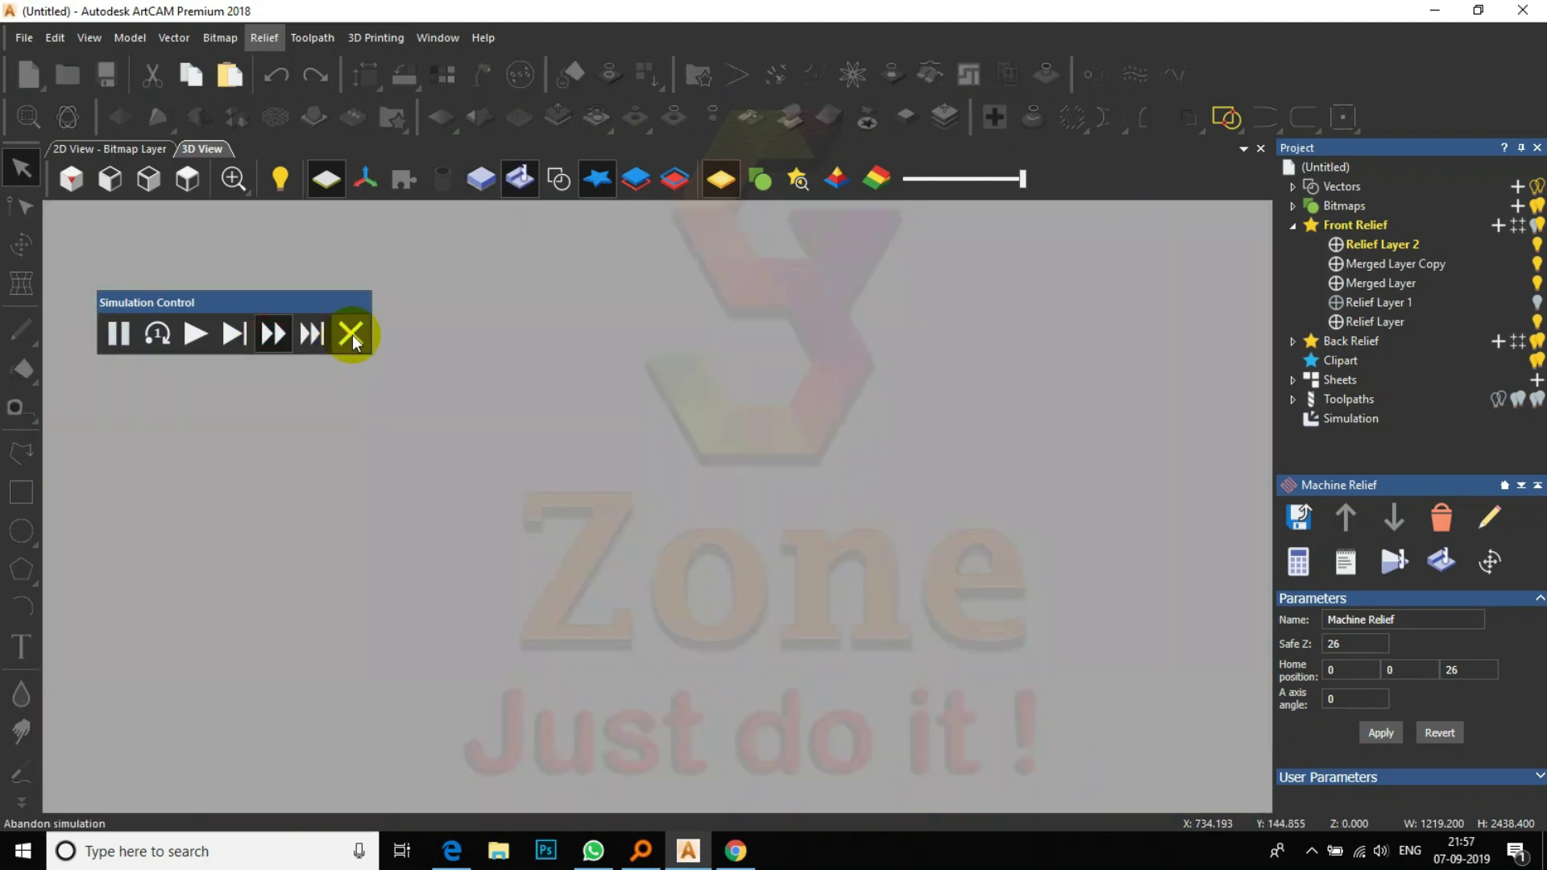
{"action": "left_click", "coordinate": [352, 339]}
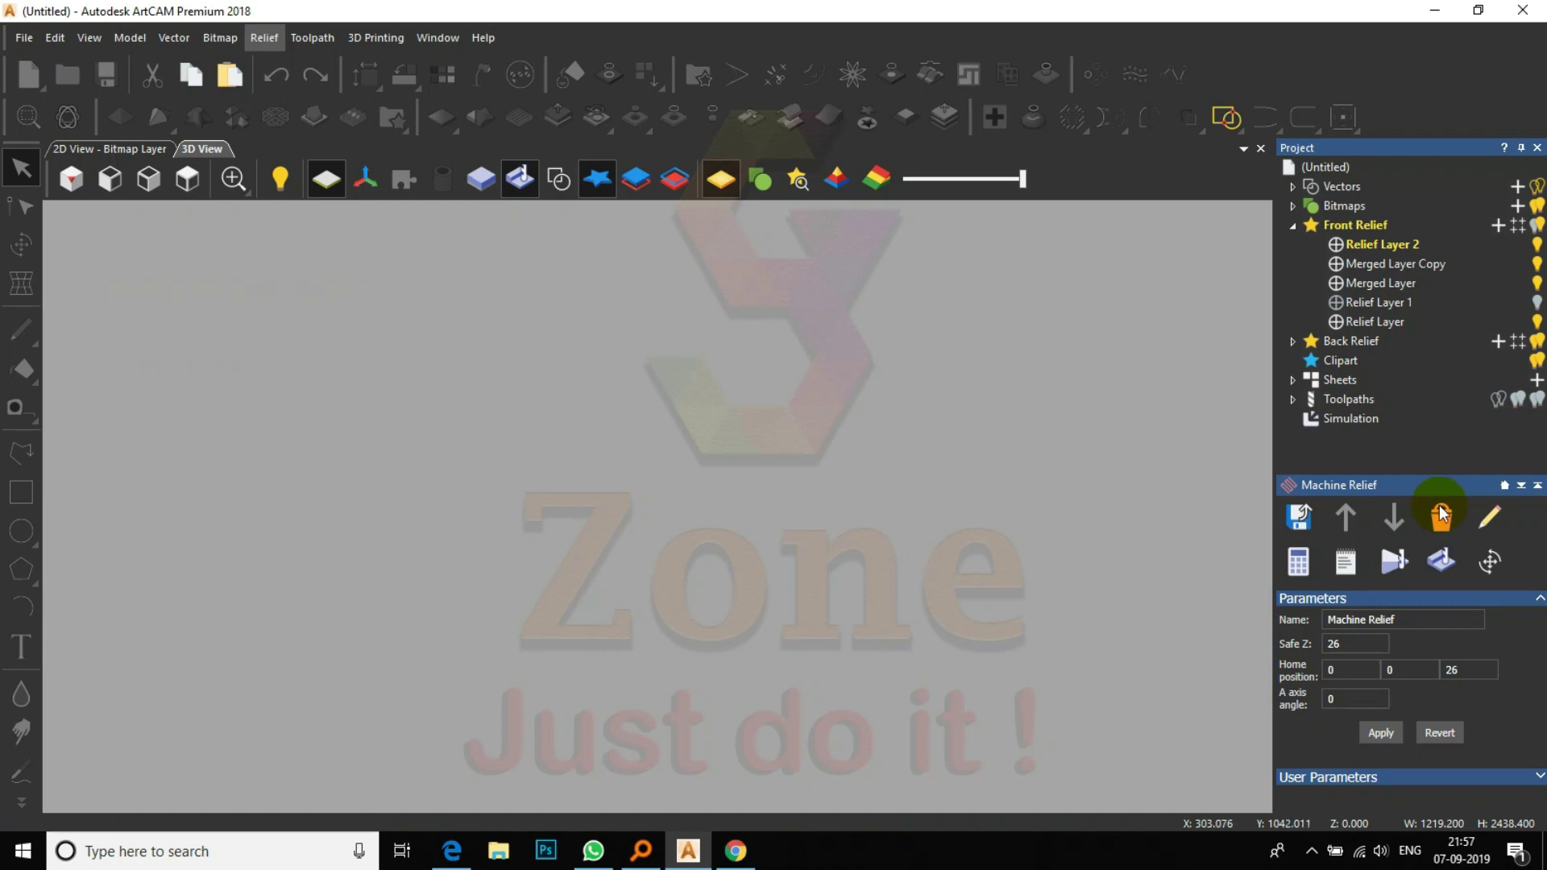
- Simulate the Machine Relief toolpath again, running it through to the finished panel
{"action": "left_click", "coordinate": [1441, 557]}
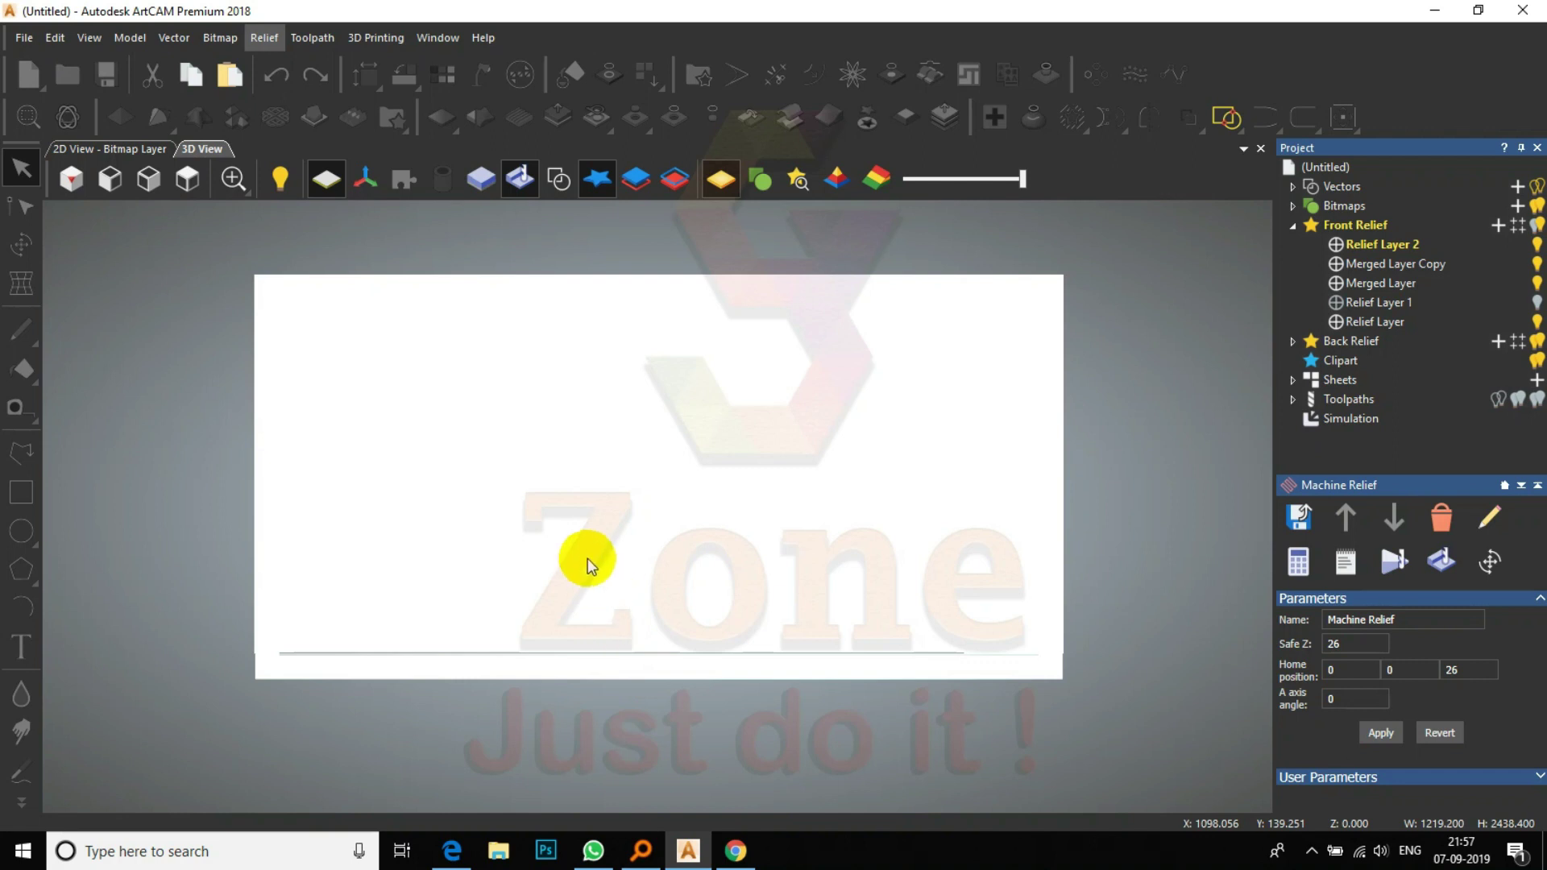
{"action": "scroll", "coordinate": [587, 558], "scroll_direction": "up", "scroll_amount": 2}
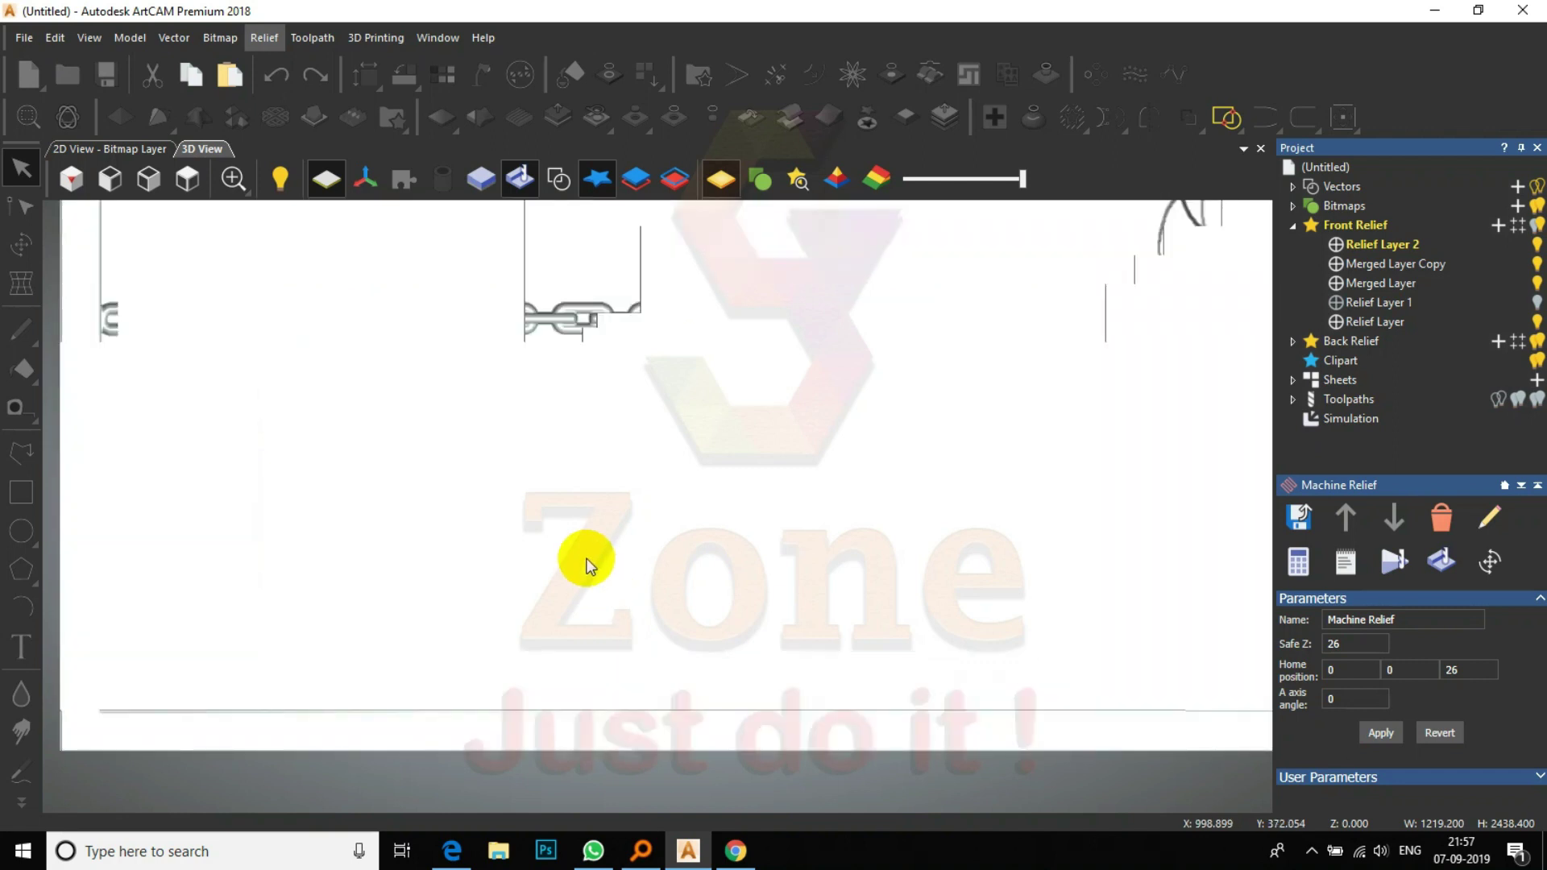
{"action": "scroll", "coordinate": [593, 562], "scroll_direction": "down", "scroll_amount": 2}
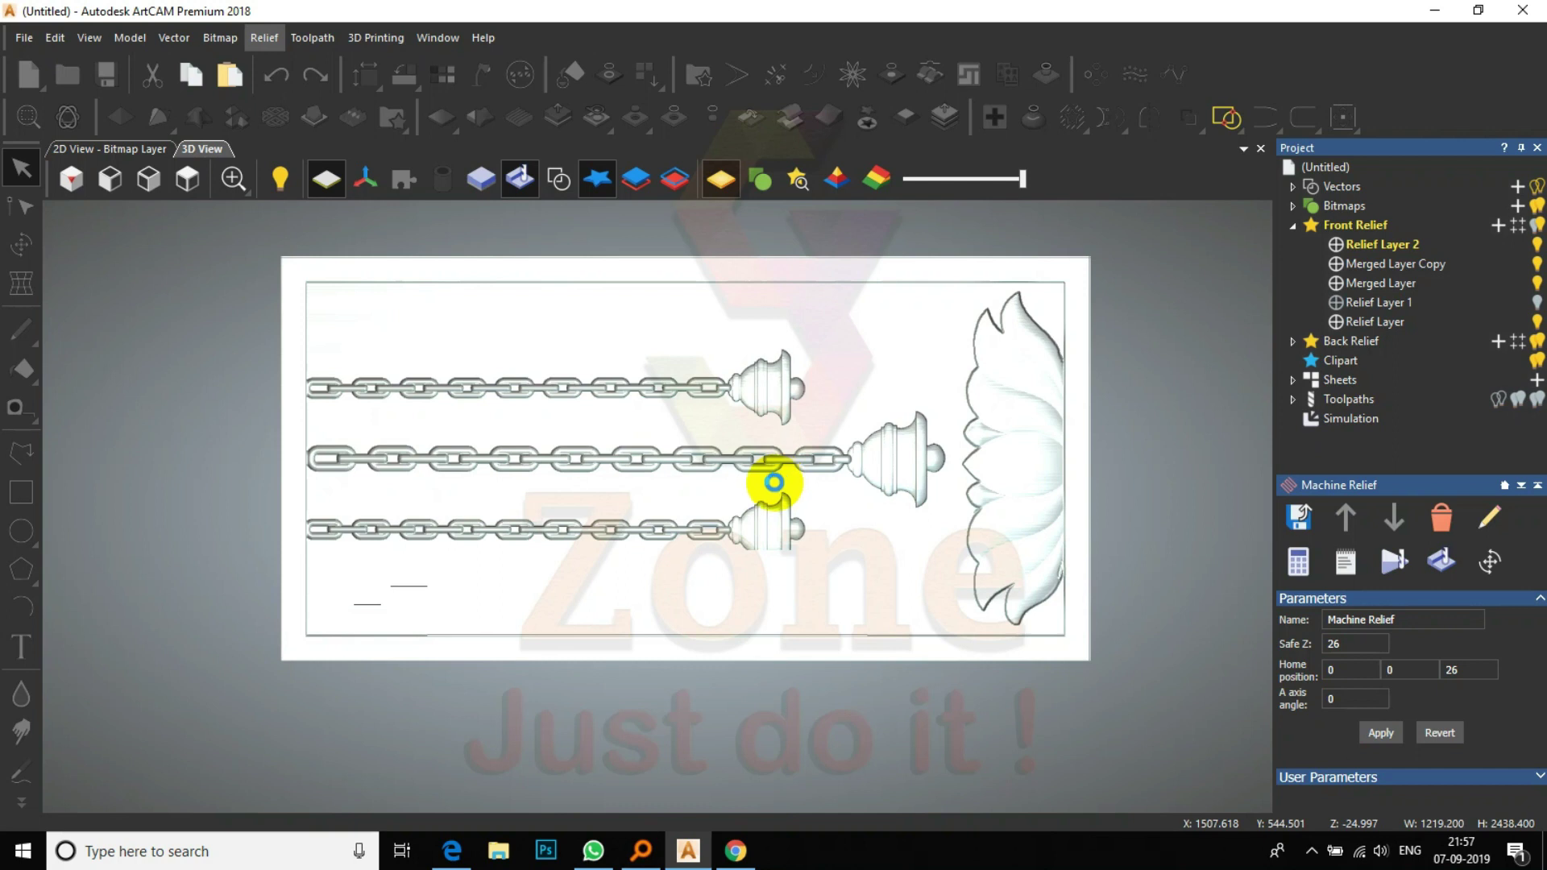
{"action": "scroll", "coordinate": [769, 491], "scroll_direction": "up", "scroll_amount": 1}
{"action": "scroll", "coordinate": [825, 458], "scroll_direction": "down", "scroll_amount": 1}
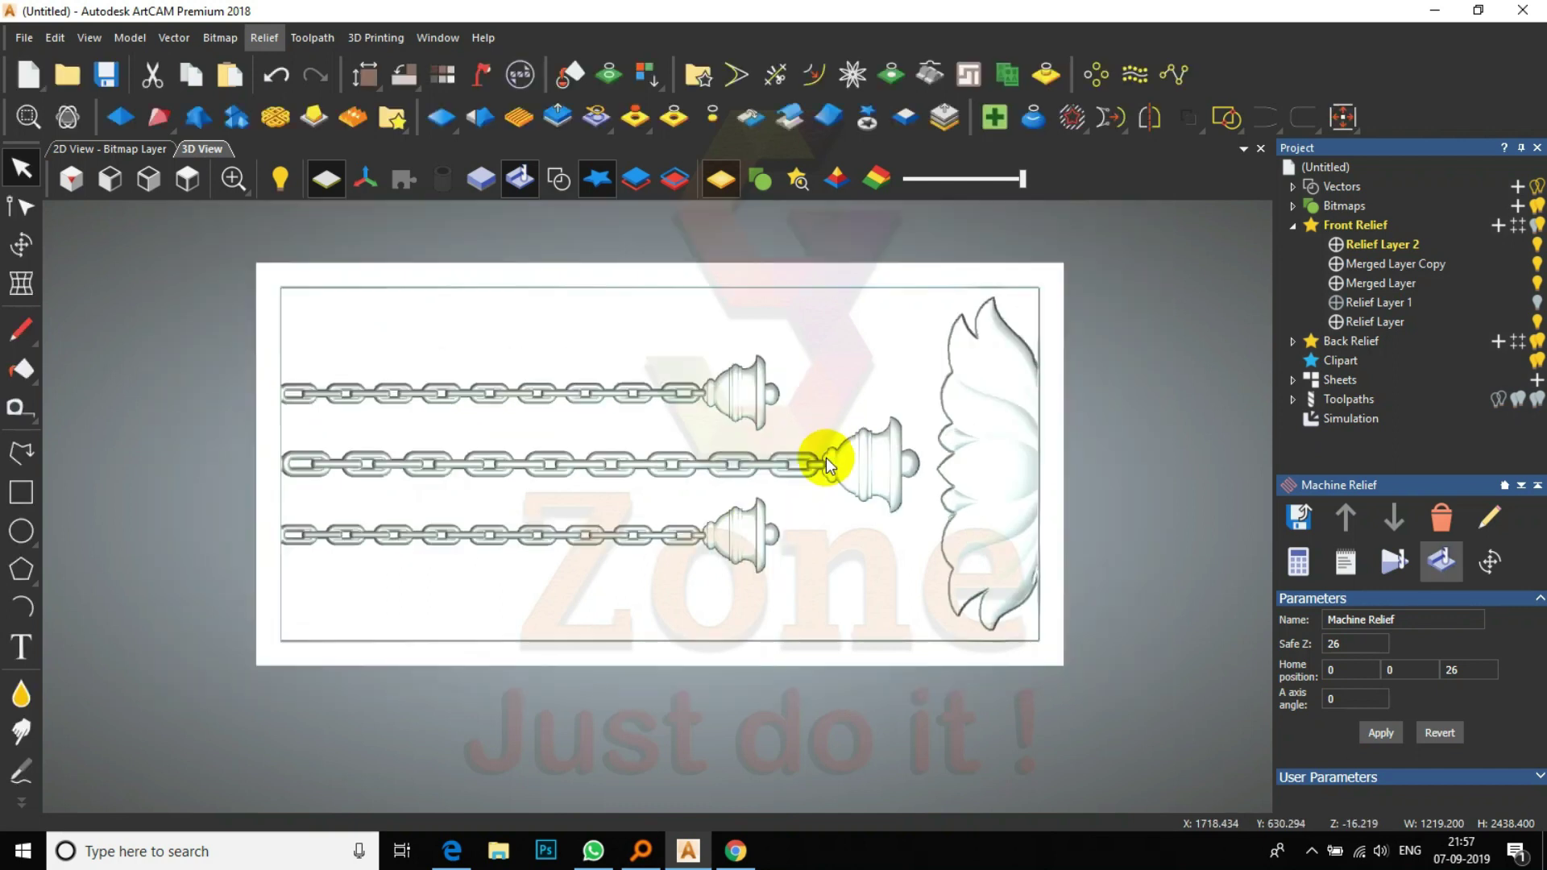
- Enable Depth Colour in the simulation's rendering settings, apply it and inspect the shaded bells and lotus
{"action": "left_click", "coordinate": [1357, 420]}
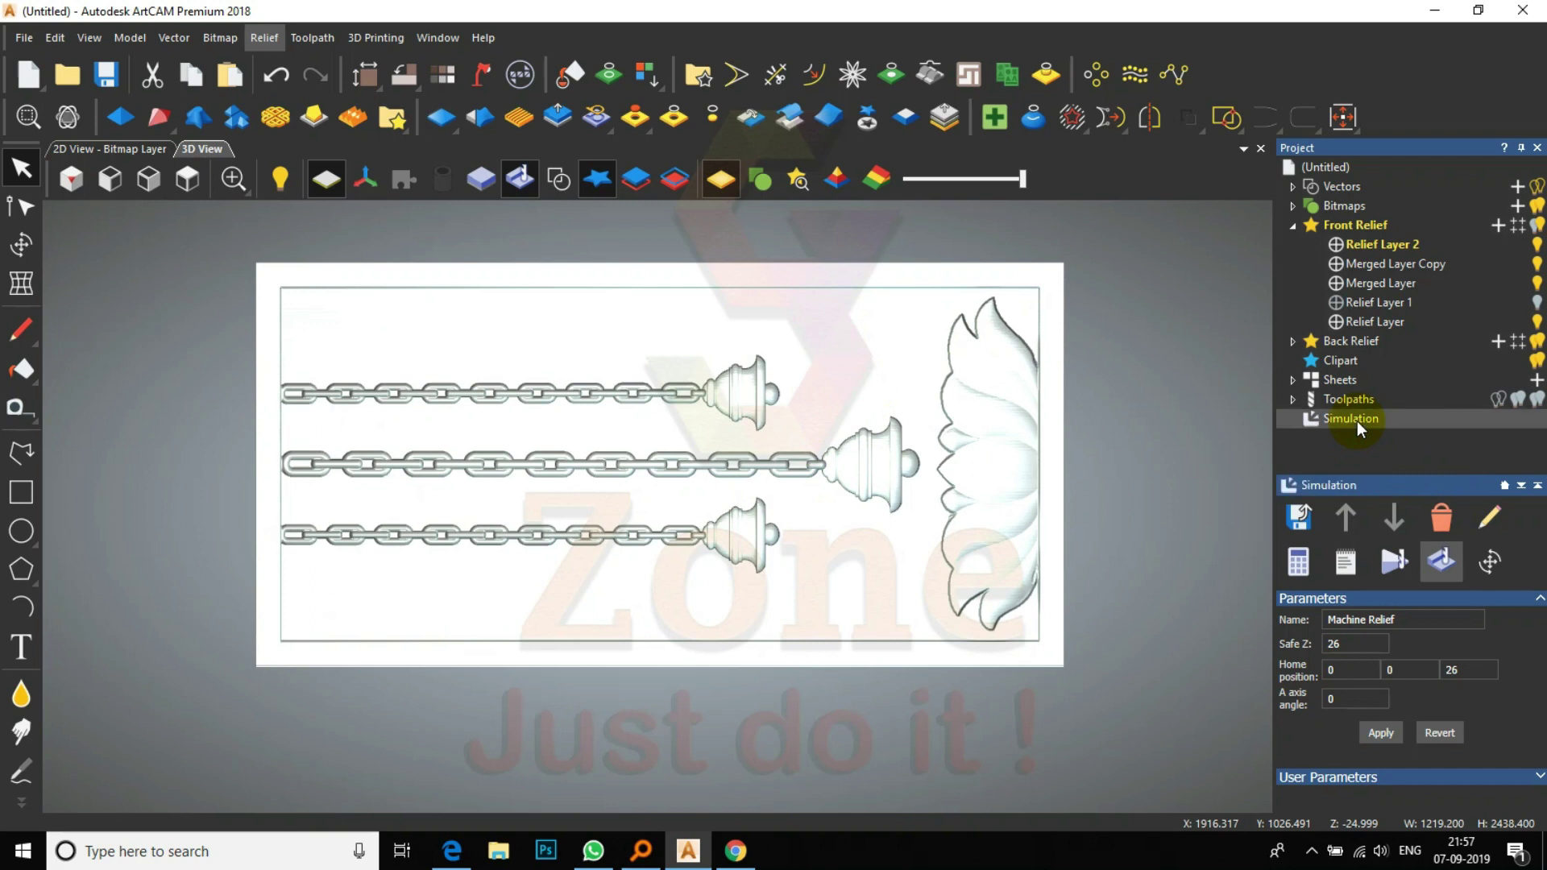
{"action": "left_click", "coordinate": [1283, 642]}
{"action": "left_click", "coordinate": [1428, 702]}
{"action": "left_click", "coordinate": [1283, 642]}
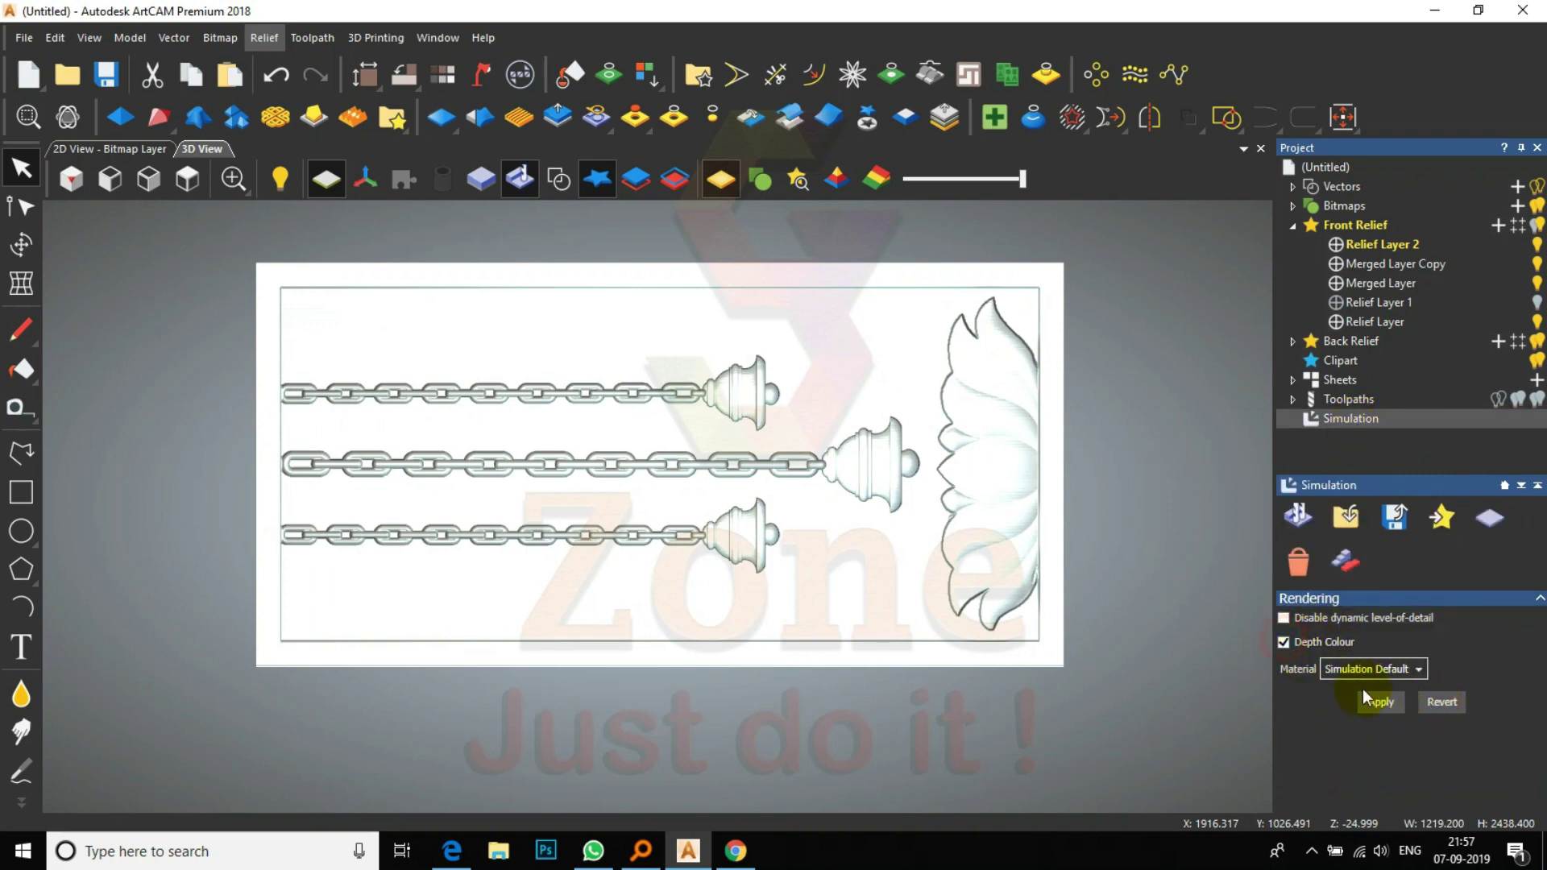
{"action": "left_click", "coordinate": [1382, 704]}
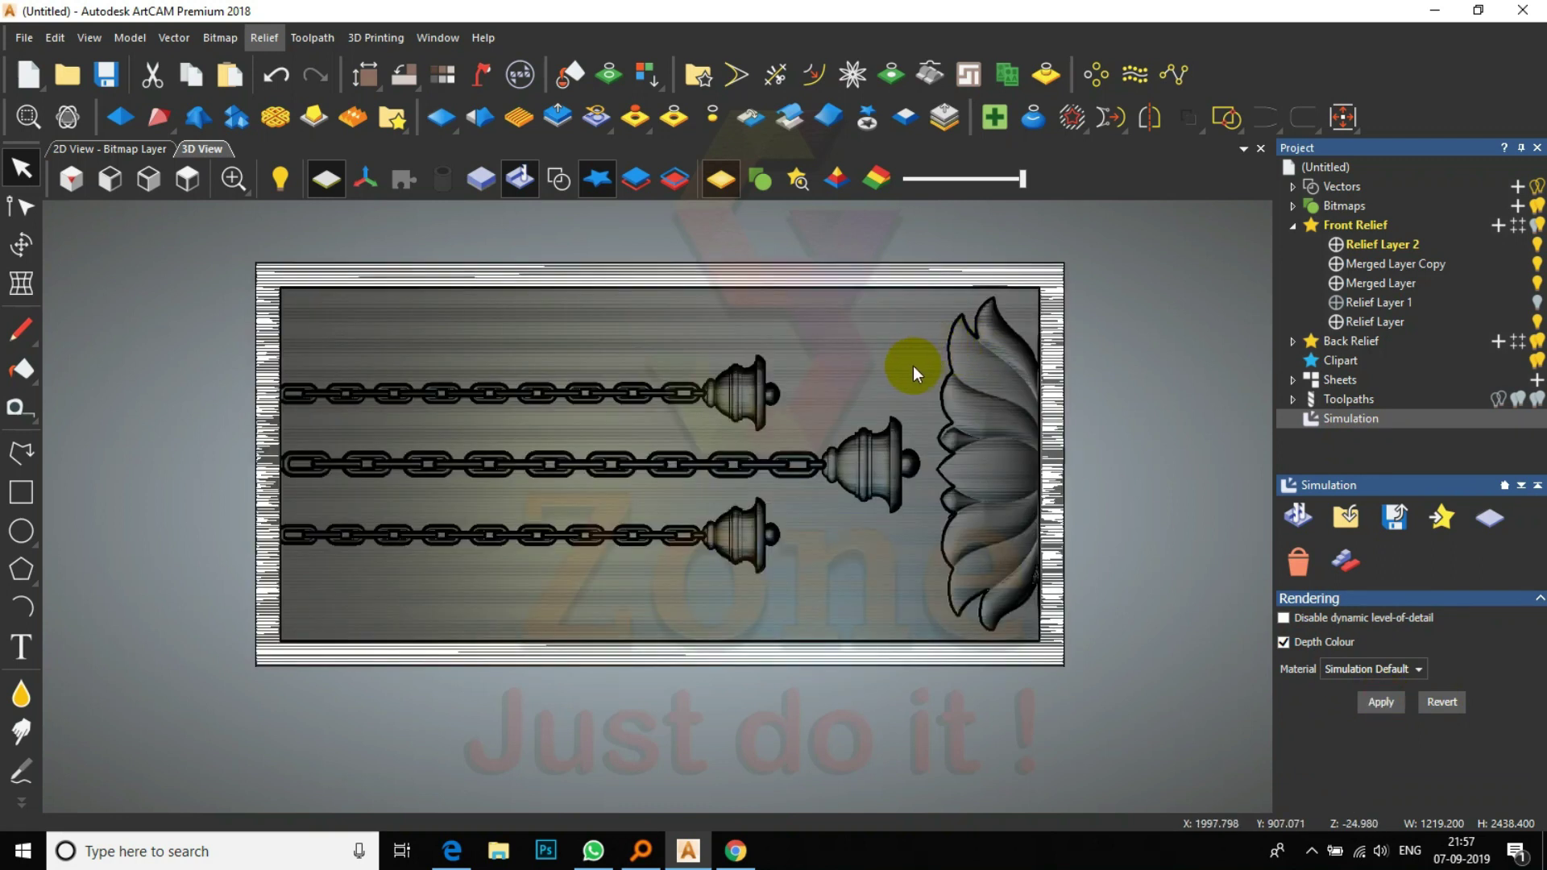
{"action": "scroll", "coordinate": [907, 361], "scroll_direction": "up", "scroll_amount": 2}
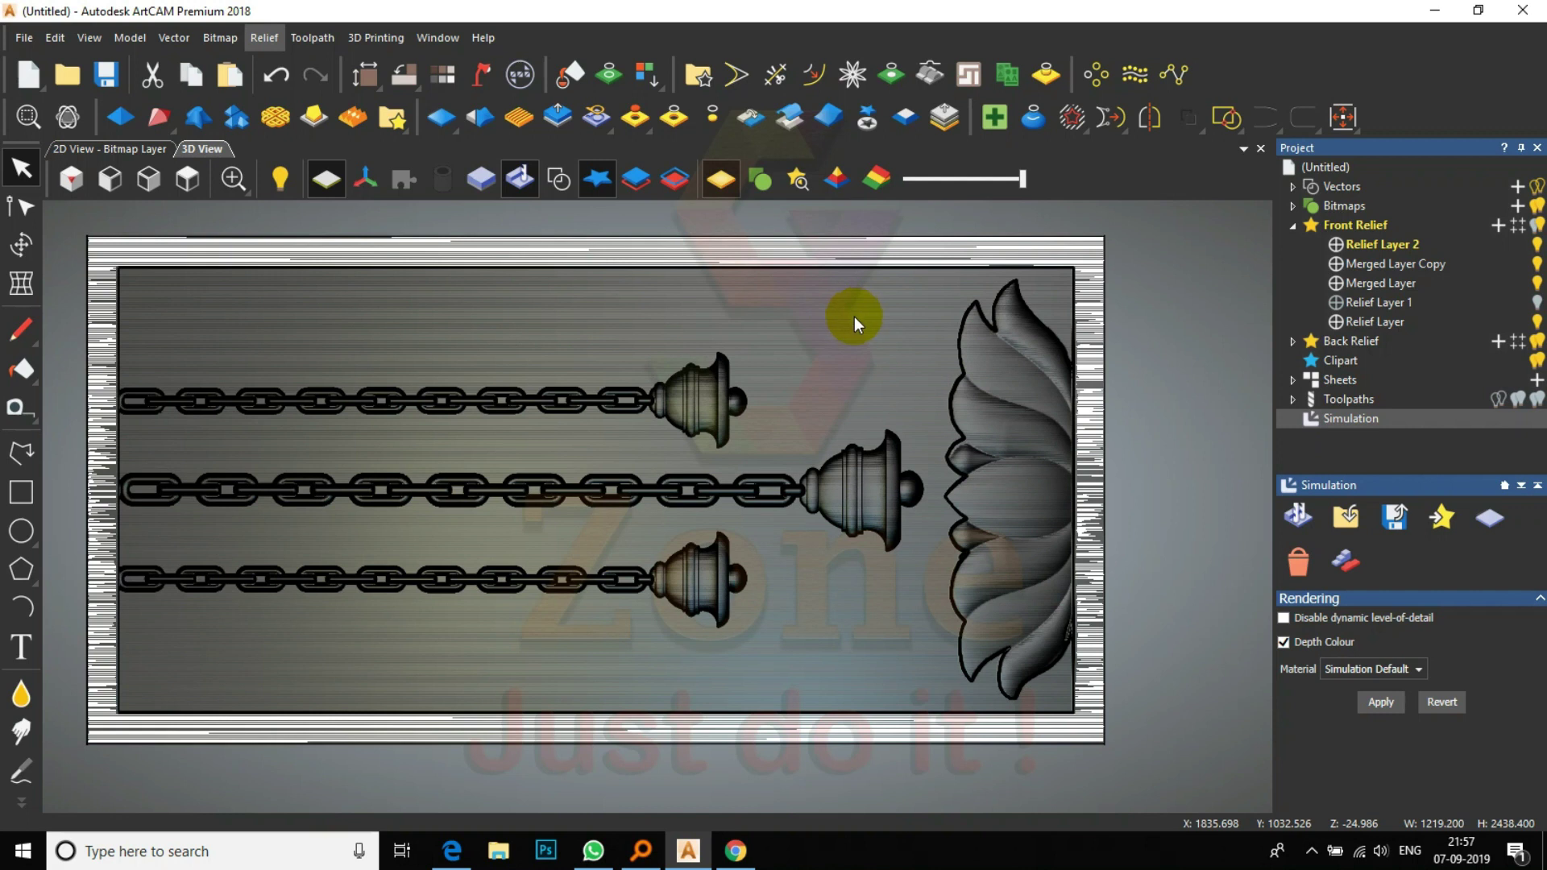
{"action": "scroll", "coordinate": [855, 316], "scroll_direction": "down", "scroll_amount": 2}
{"action": "scroll", "coordinate": [772, 312], "scroll_direction": "up", "scroll_amount": 2}
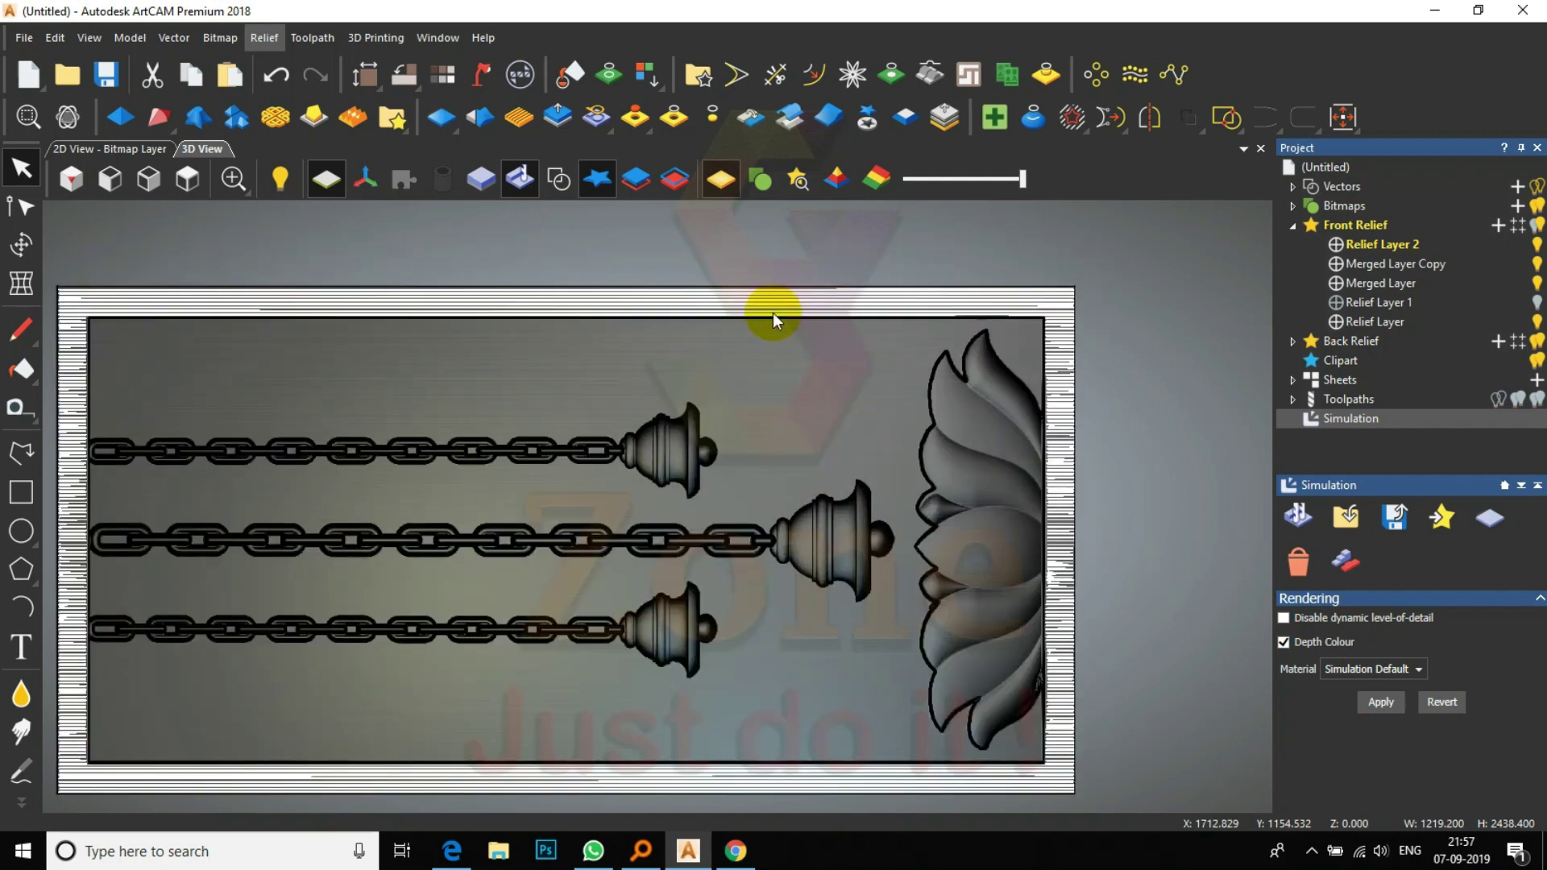